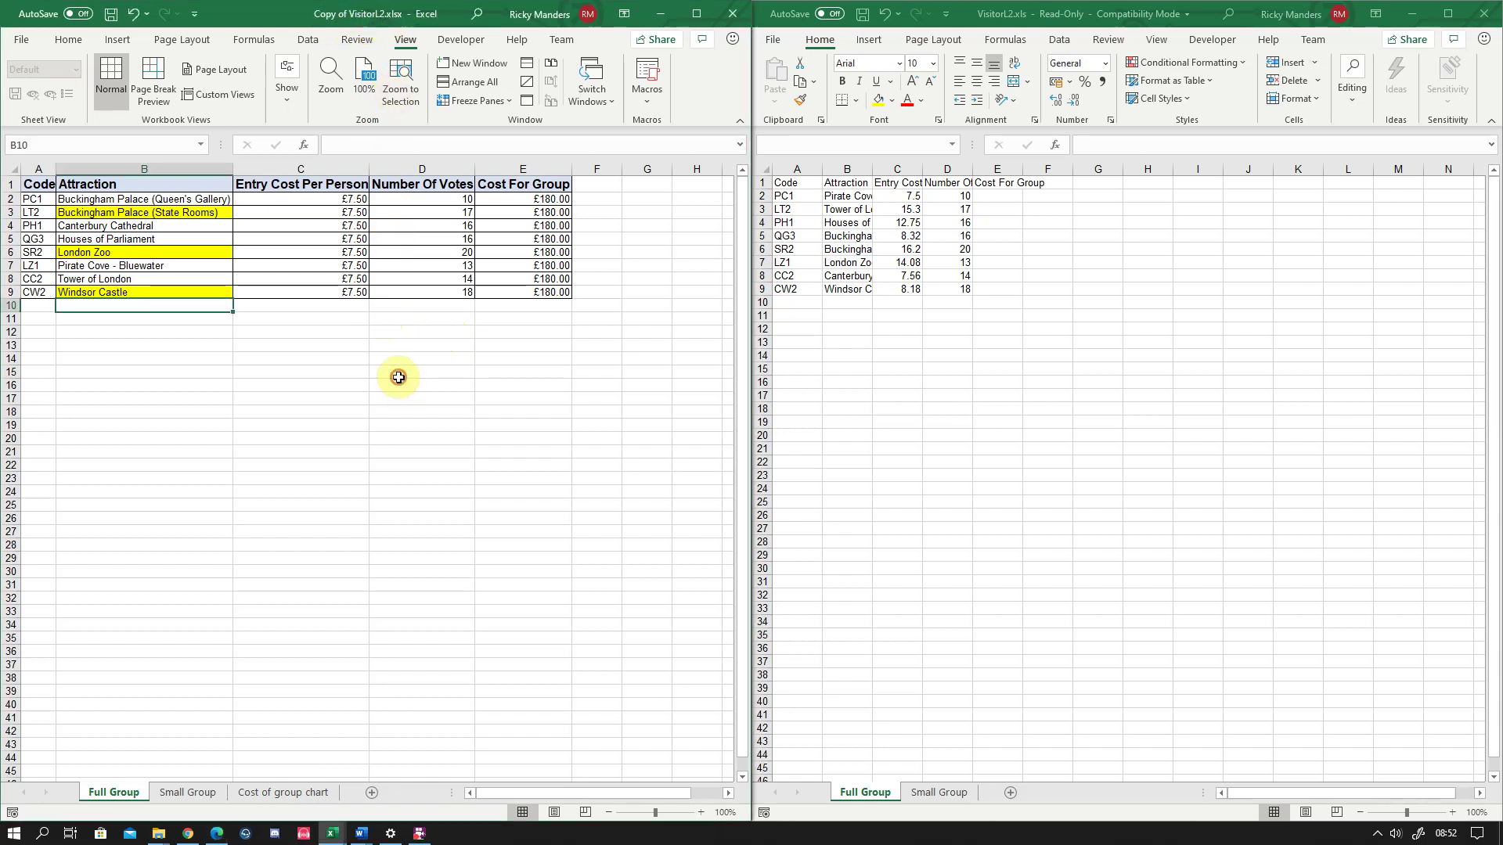
pyautogui.click(933, 354)
pyautogui.click(893, 341)
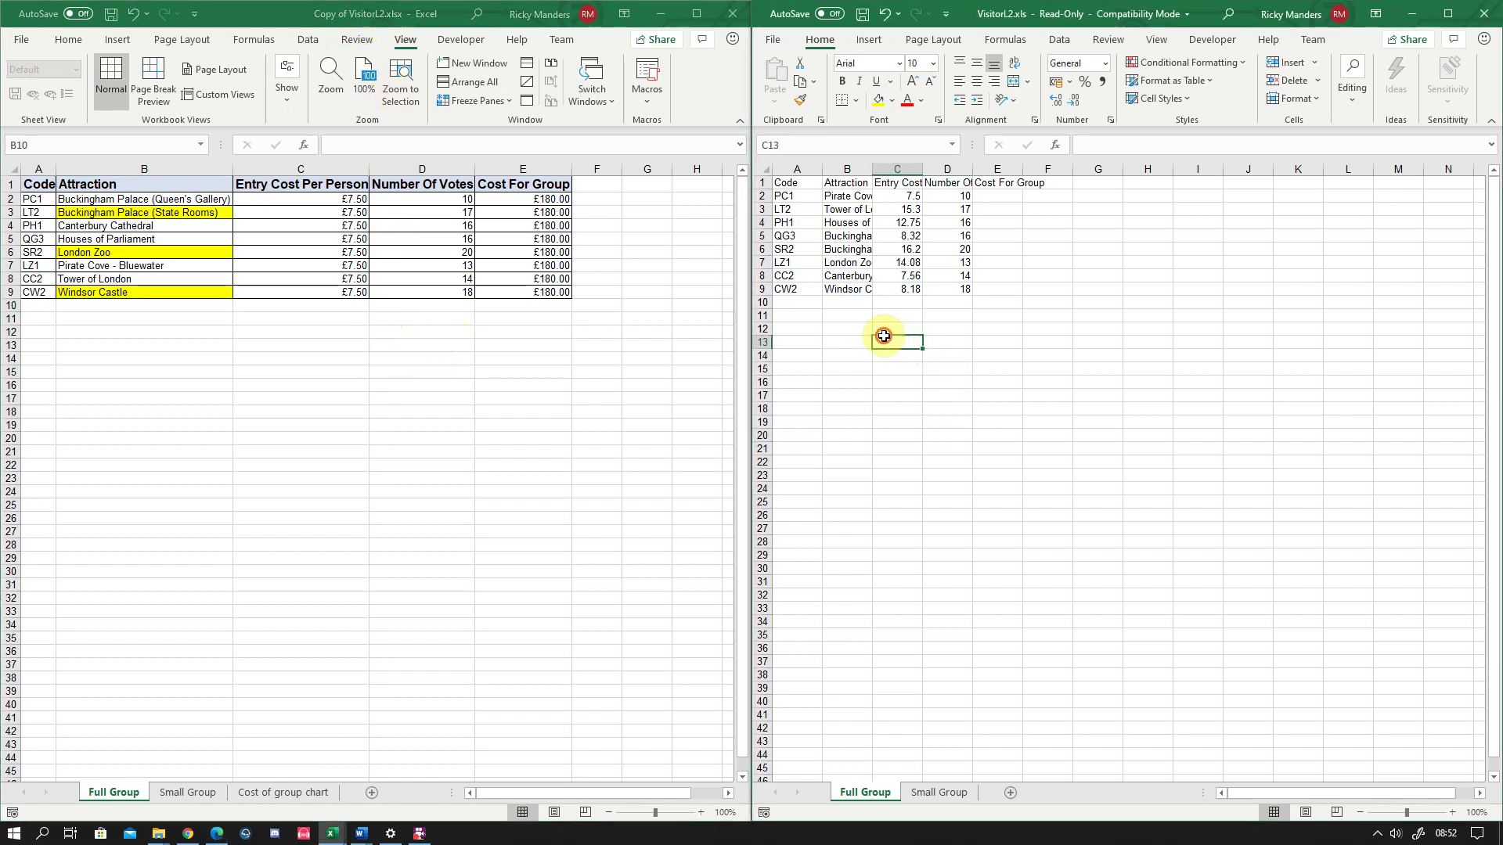
pyautogui.click(888, 328)
pyautogui.click(834, 313)
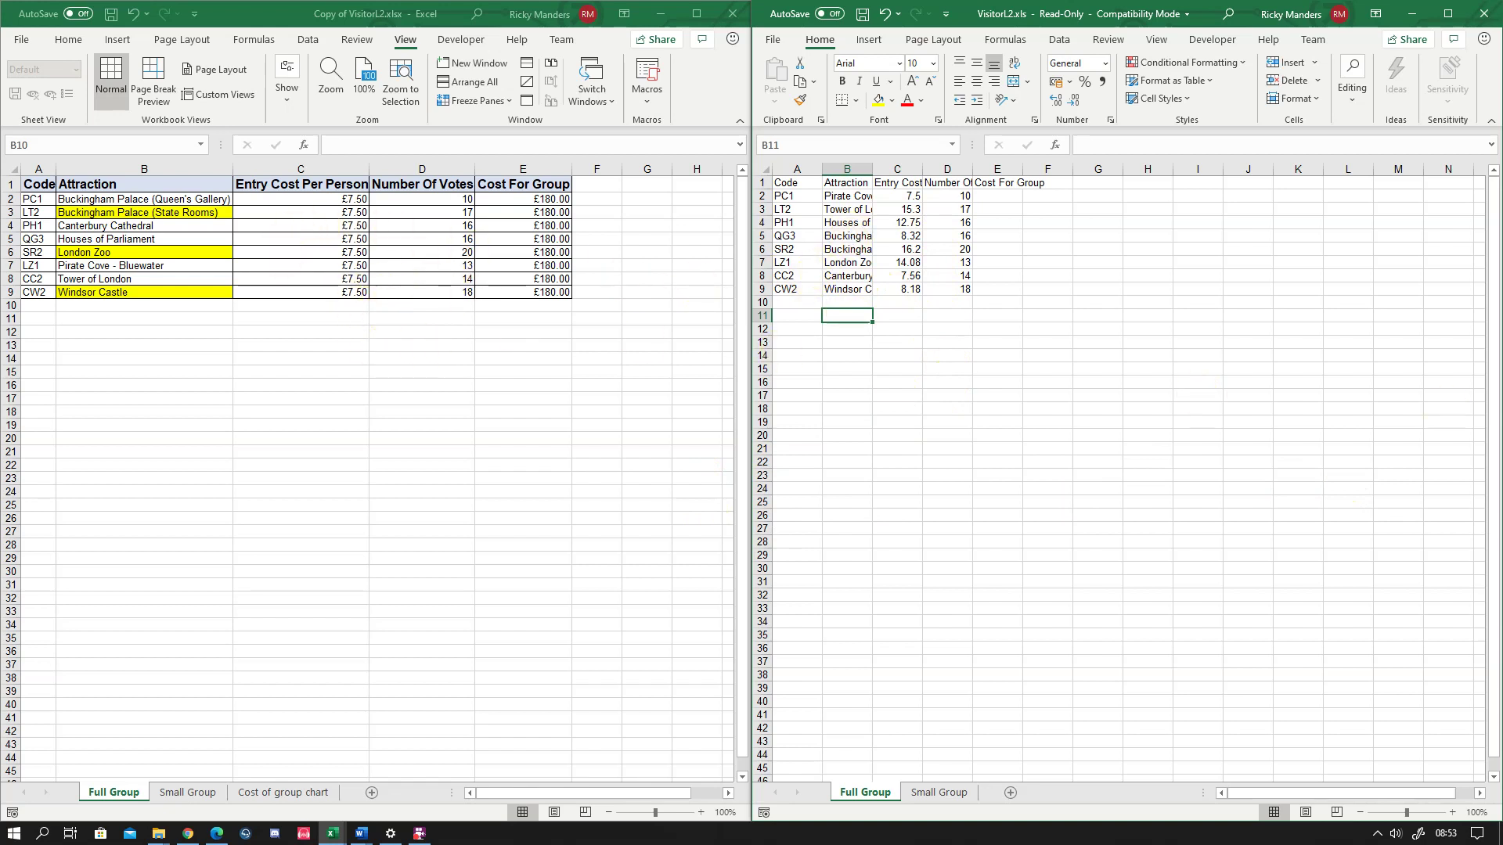
pyautogui.hotkey('alt', 'Tab')
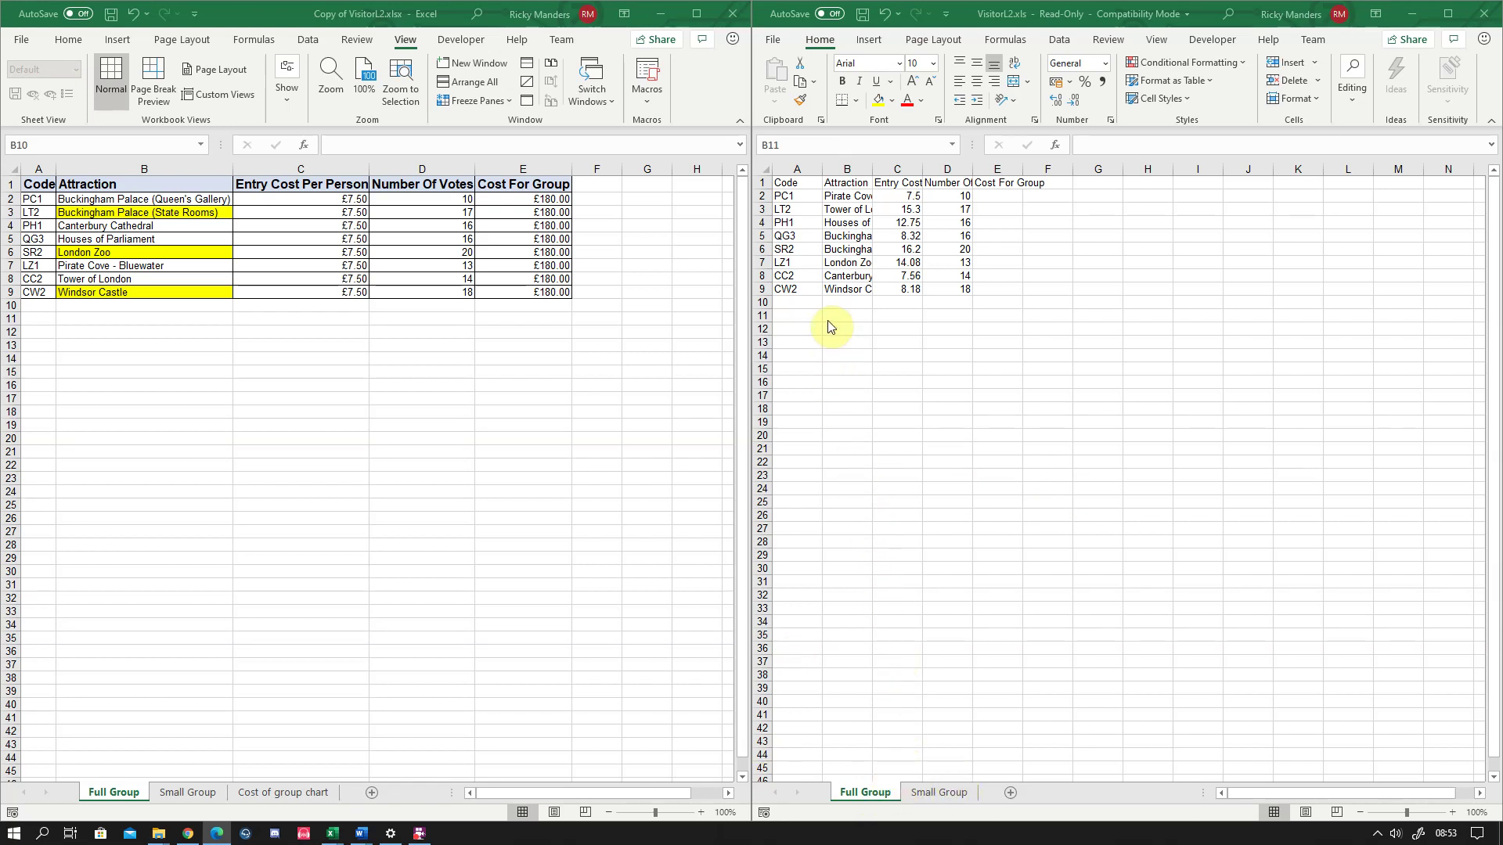
pyautogui.click(870, 791)
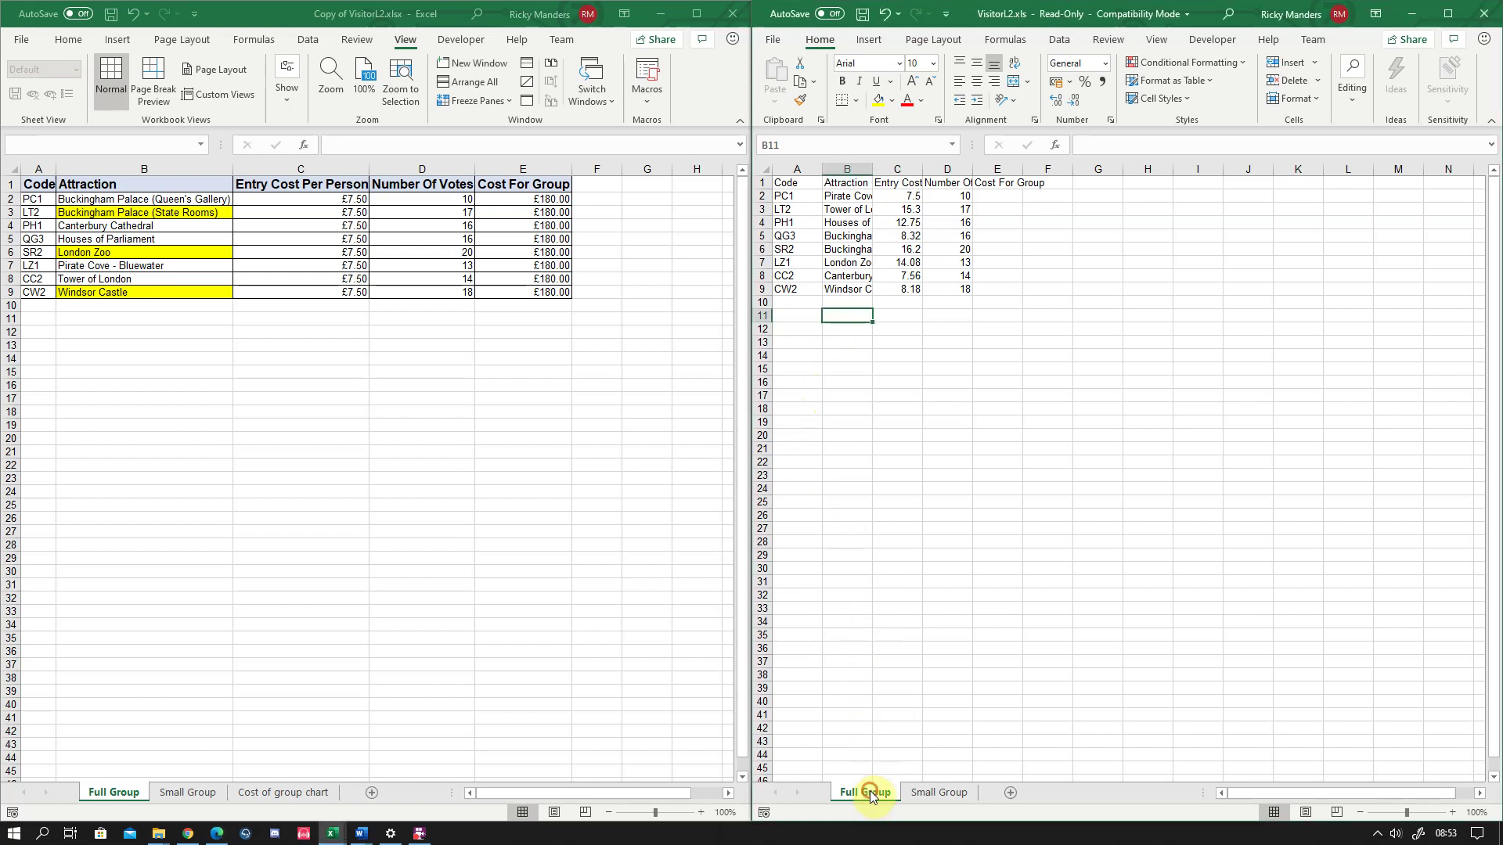
pyautogui.click(117, 790)
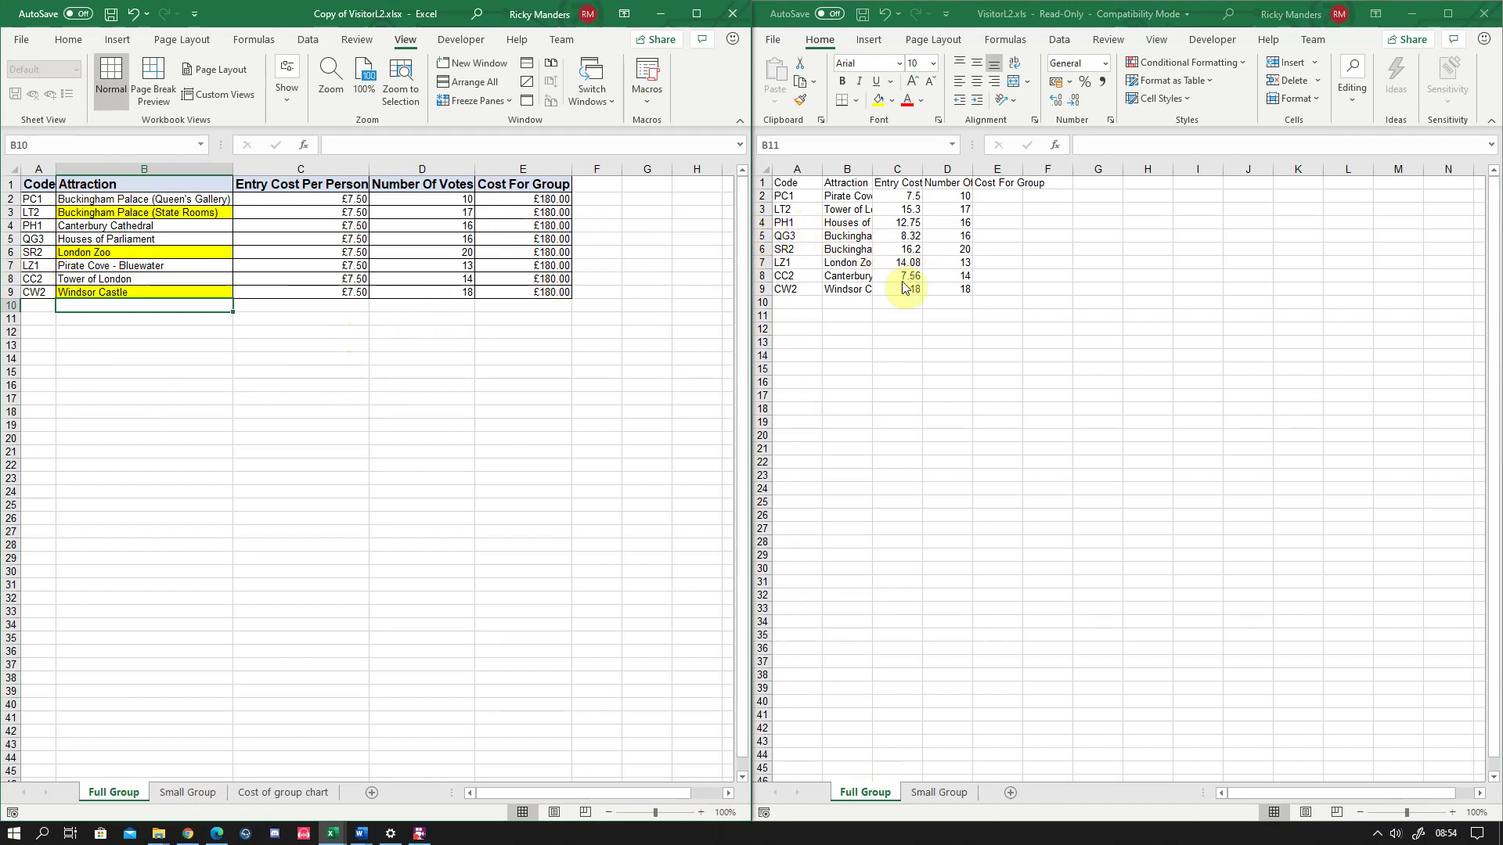
# Compare the entry cost per person values for the first attractions in both Full Group sheets
pyautogui.click(906, 197)
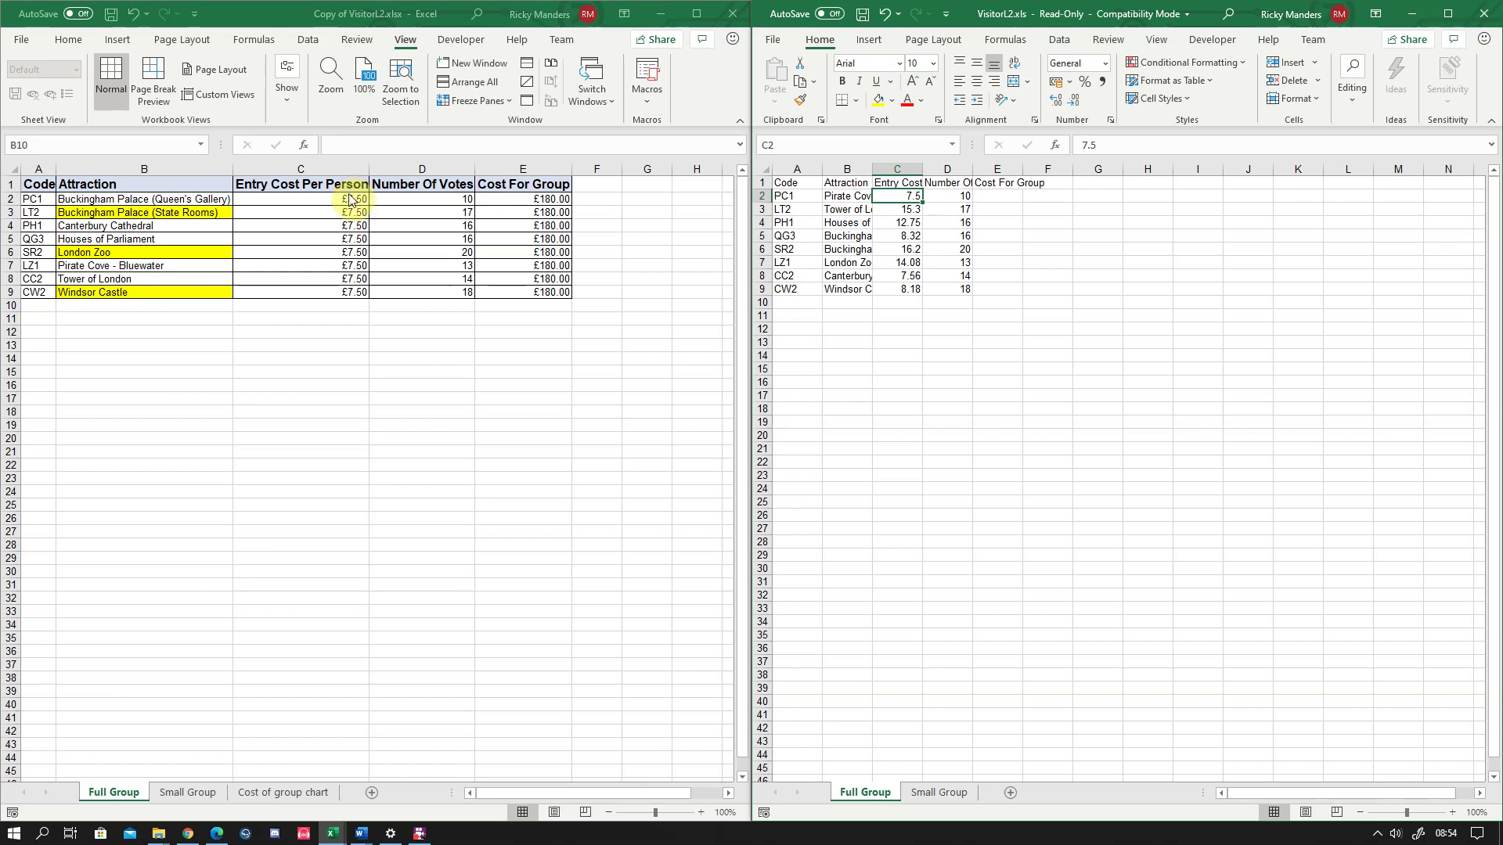
pyautogui.click(904, 210)
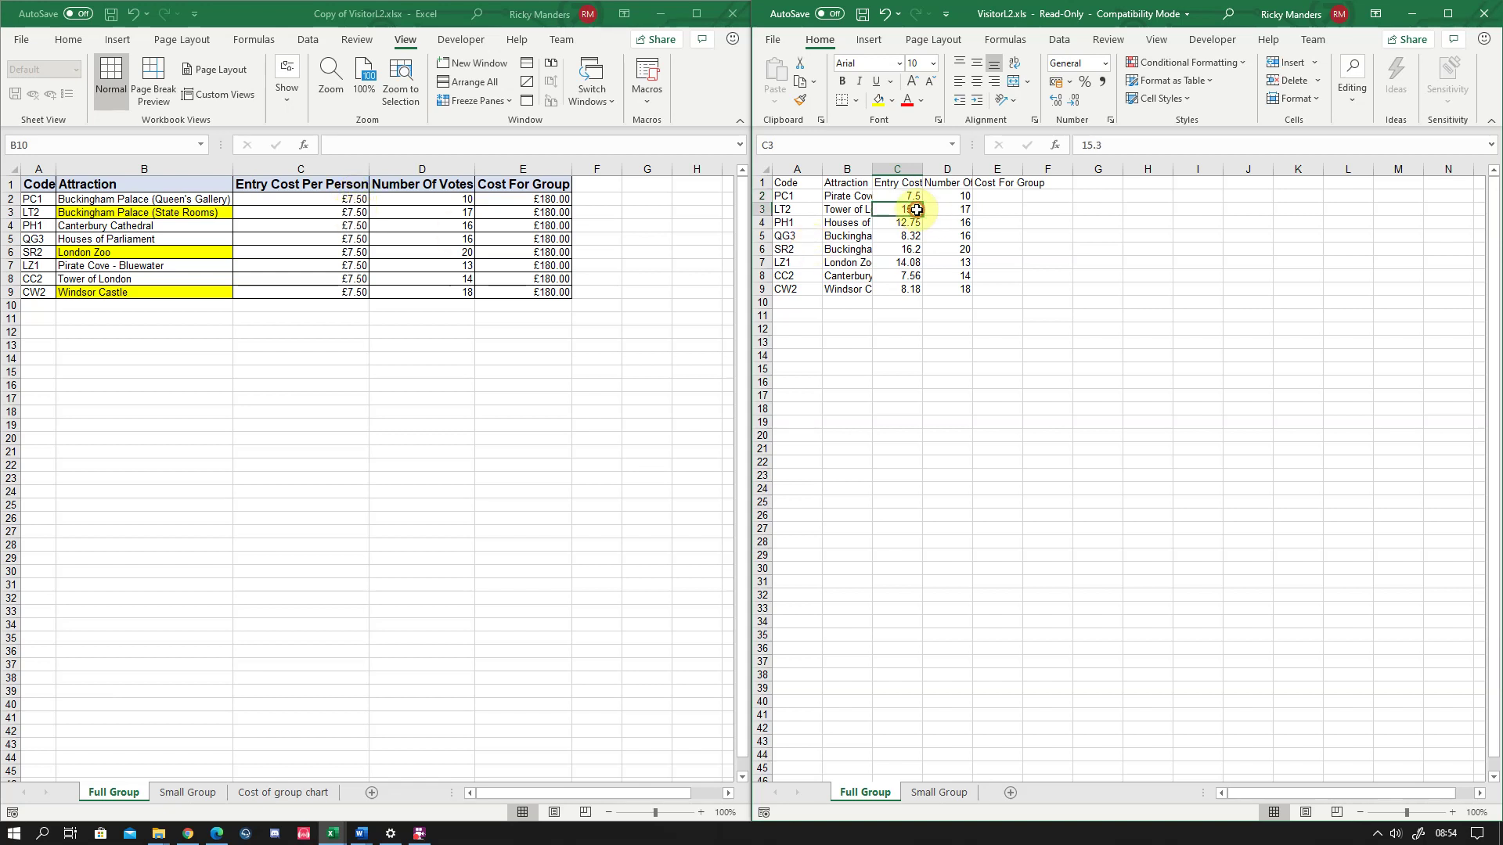
pyautogui.click(350, 209)
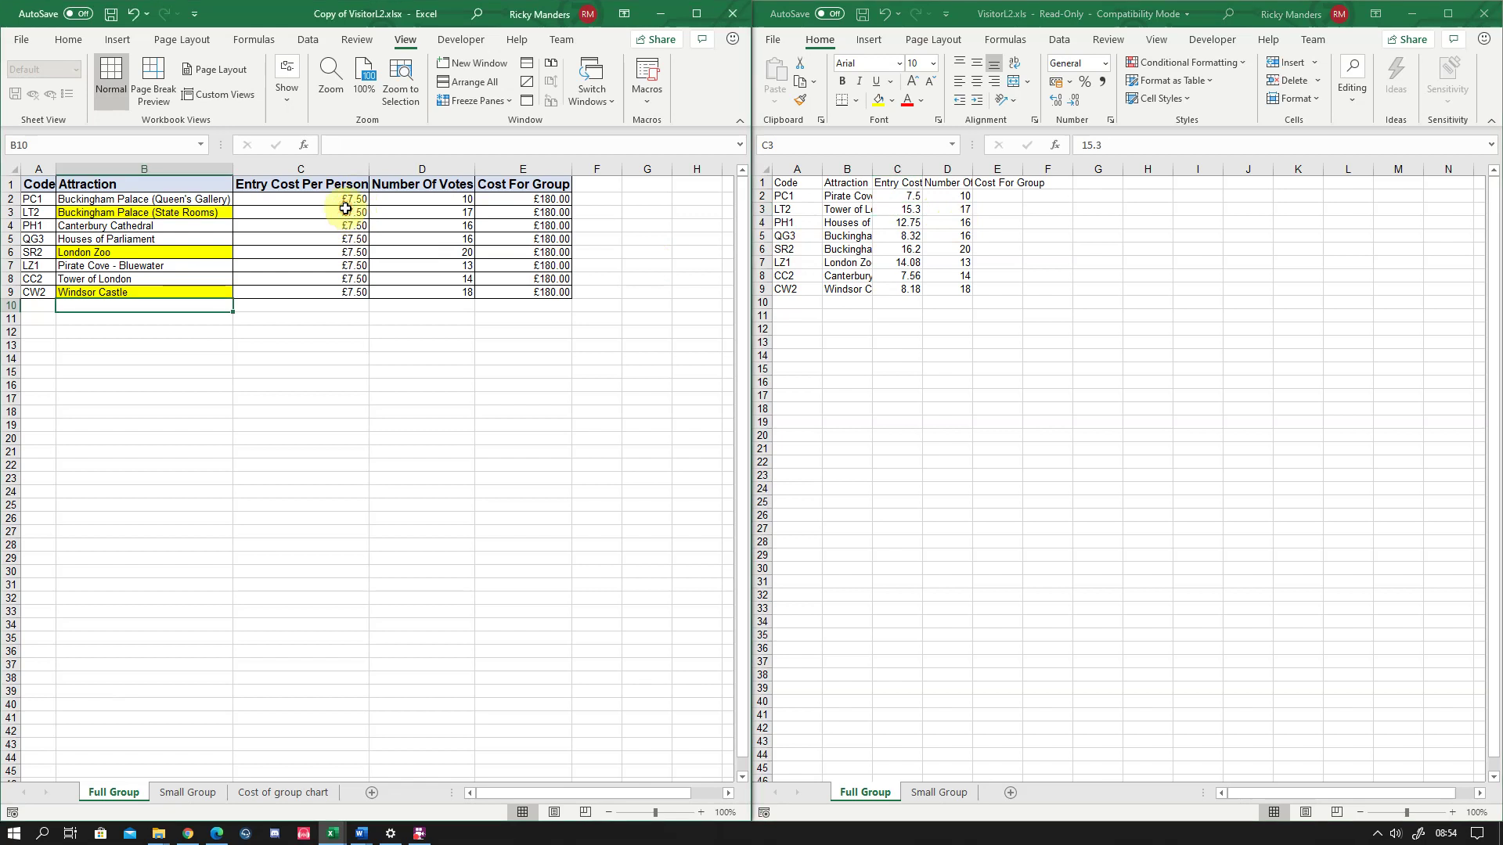
pyautogui.click(349, 198)
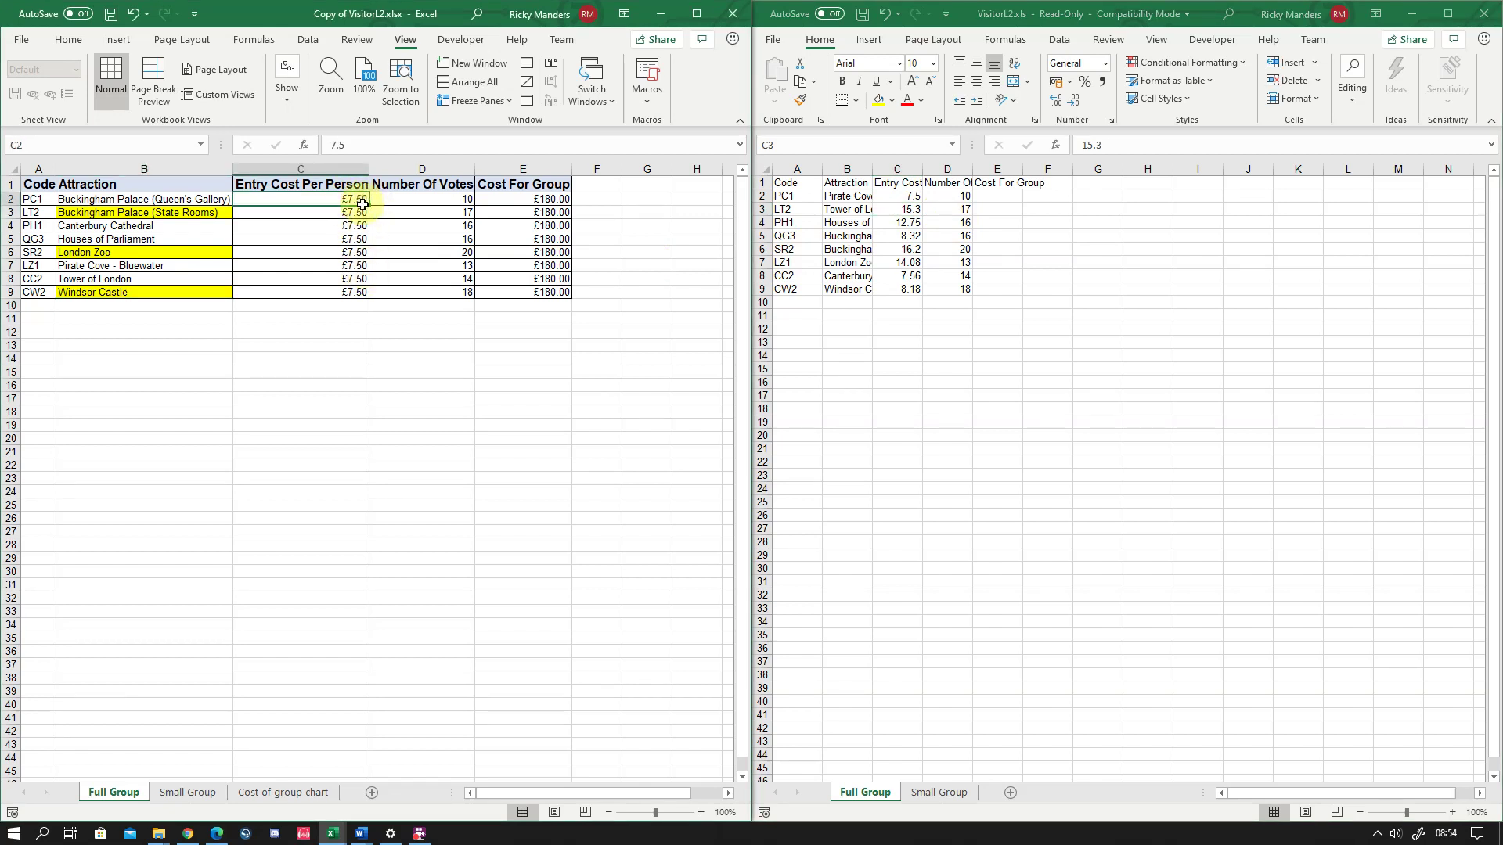
# Try filling the 7.5 entry cost from C2 down to C9 in VisitorL2.xls and undo the fill
pyautogui.click(896, 197)
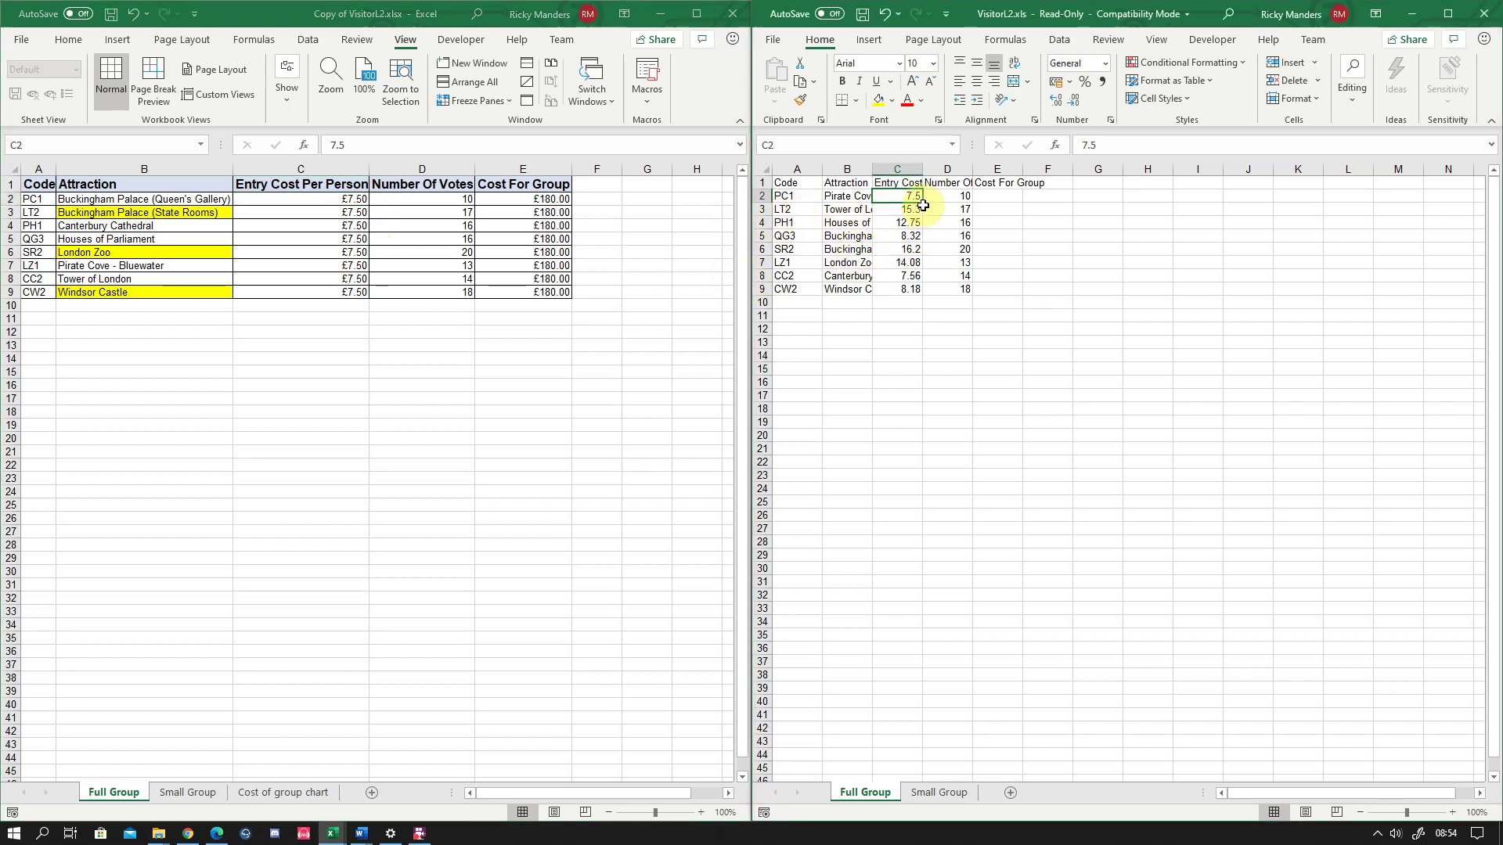
pyautogui.moveTo(923, 203); pyautogui.dragTo(921, 292)
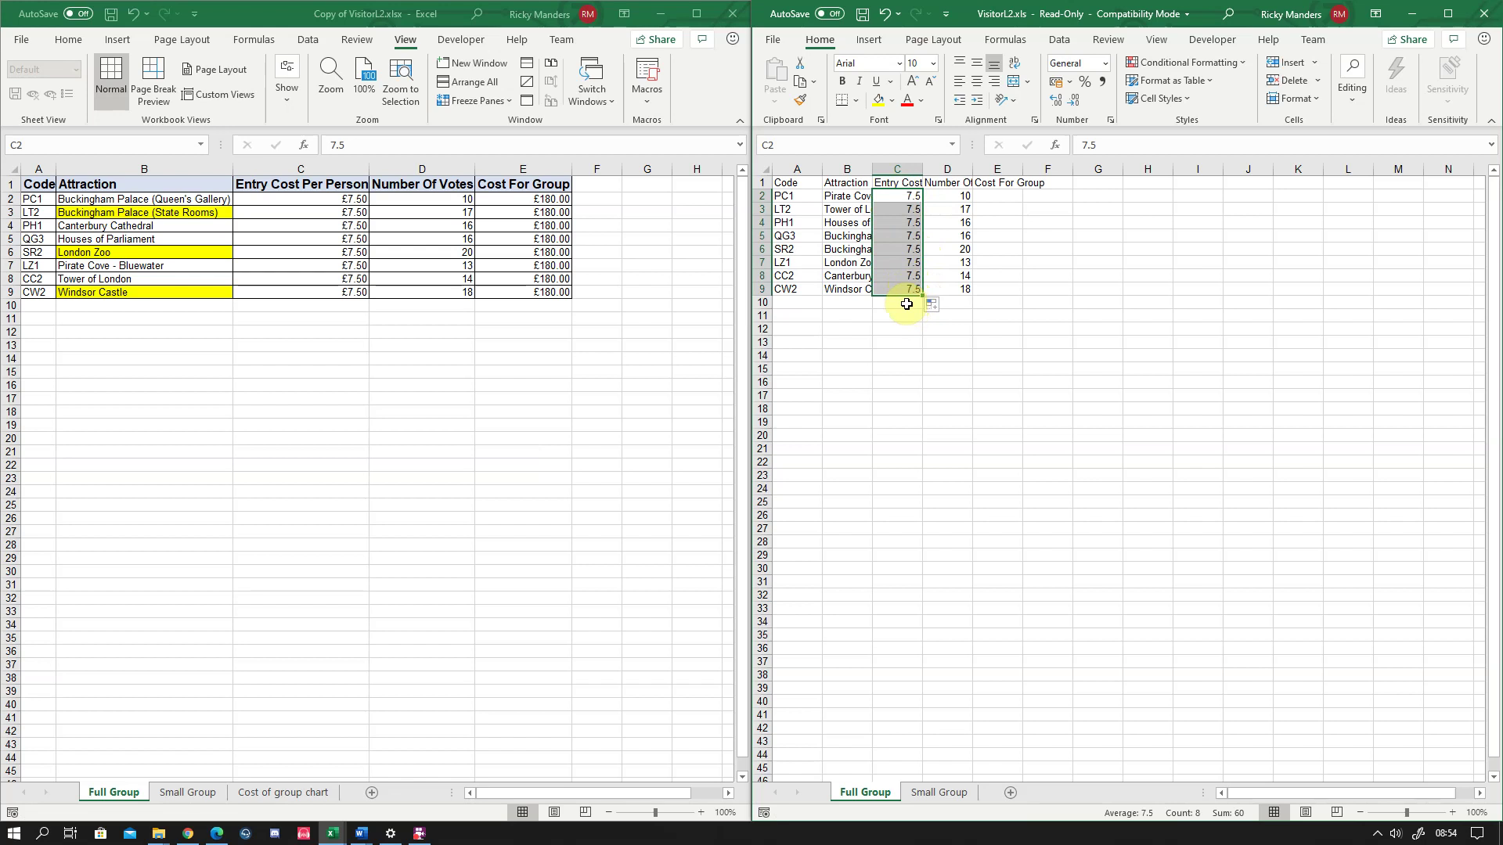
pyautogui.hotkey('ctrl', 'z')
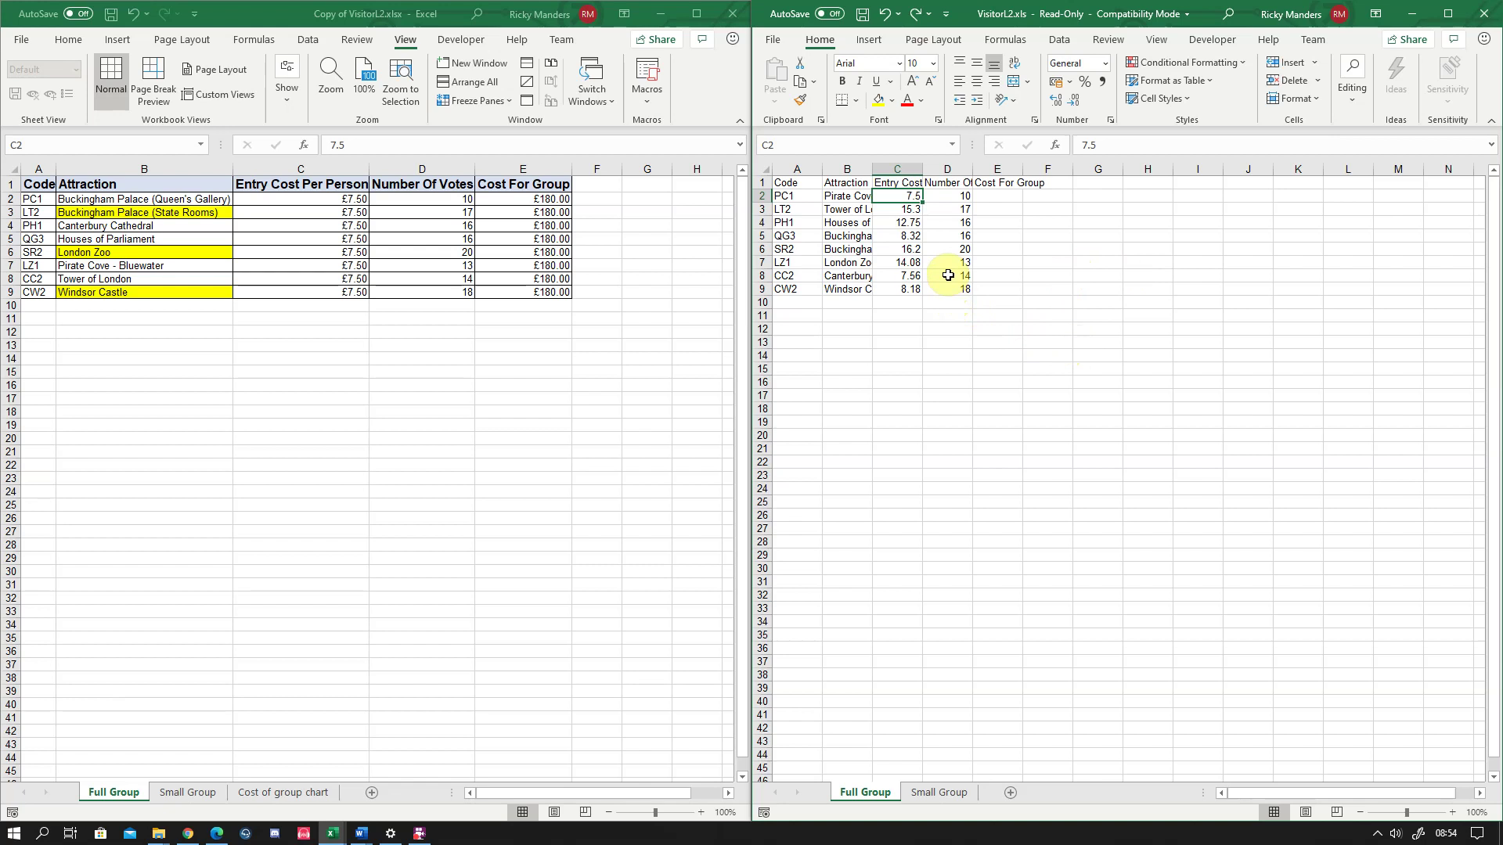
pyautogui.click(945, 275)
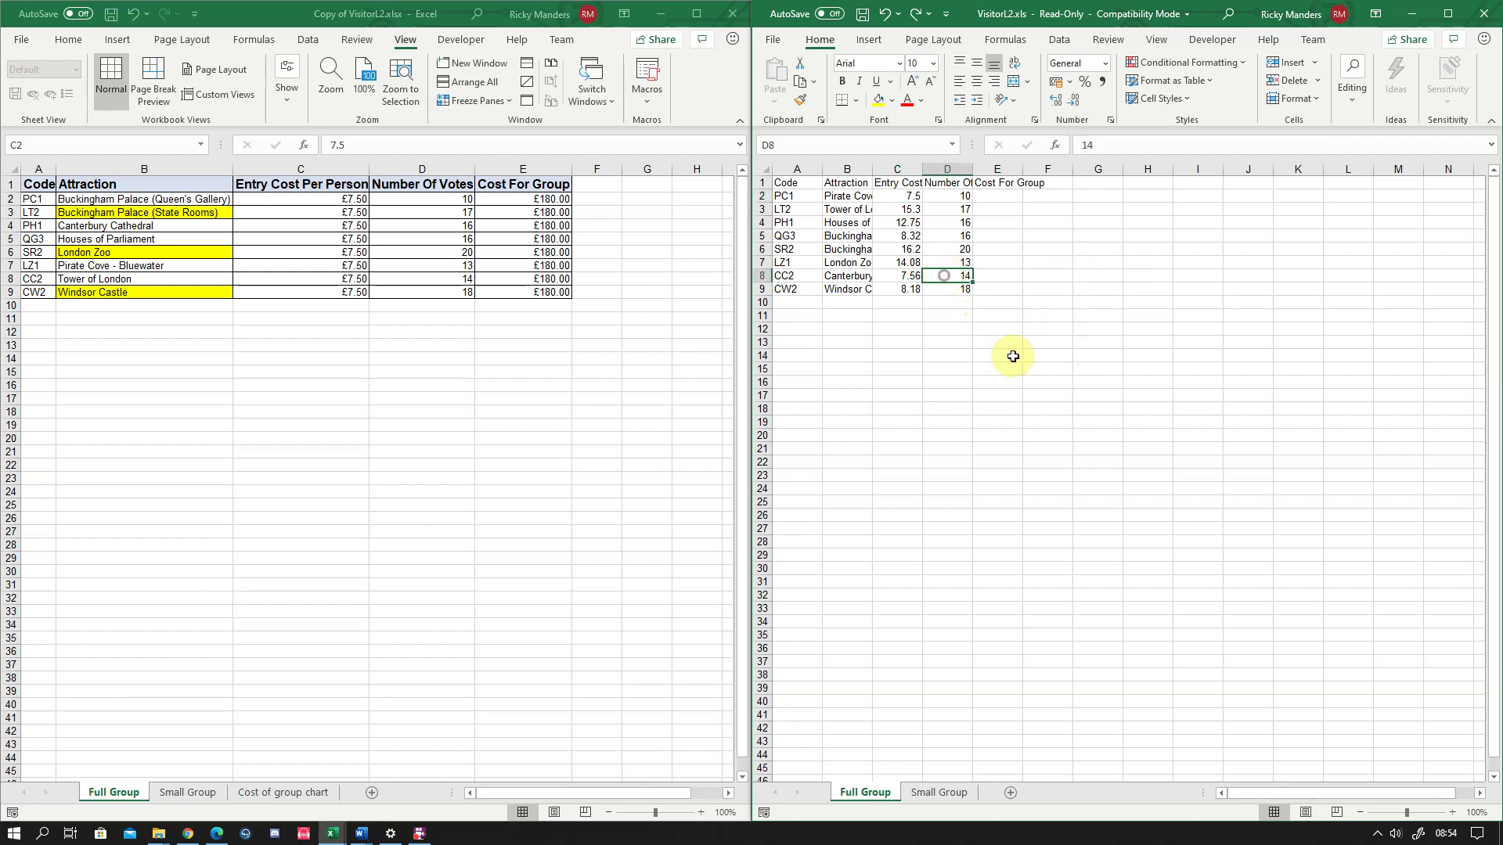
# Enter the author's full name in the centre page header of the VisitorL2.xls Full Group sheet and return to Normal view
pyautogui.click(1306, 812)
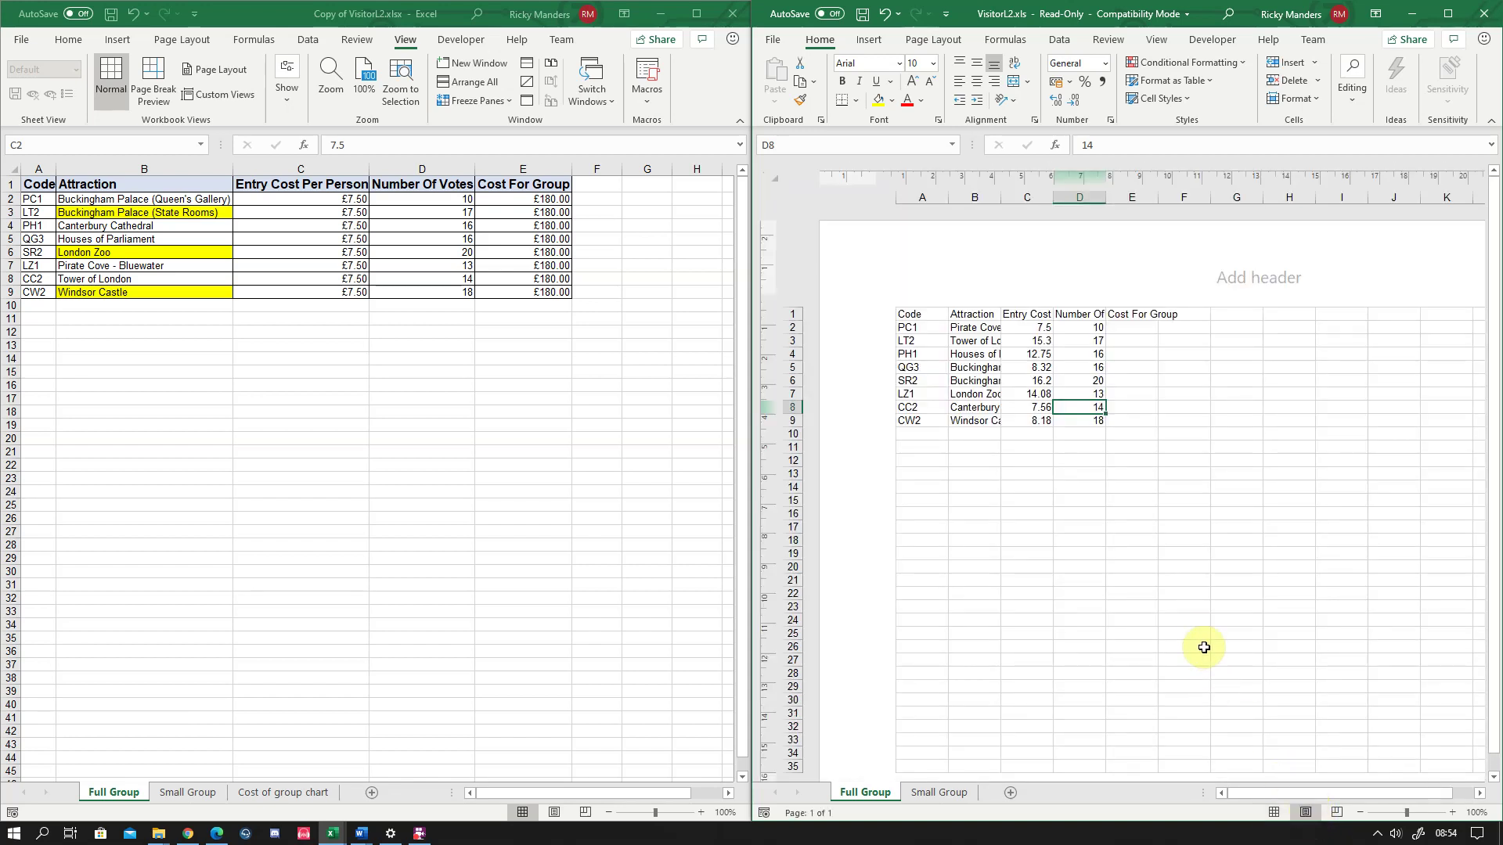
pyautogui.scroll(-3, 1207, 642)
pyautogui.click(1281, 722)
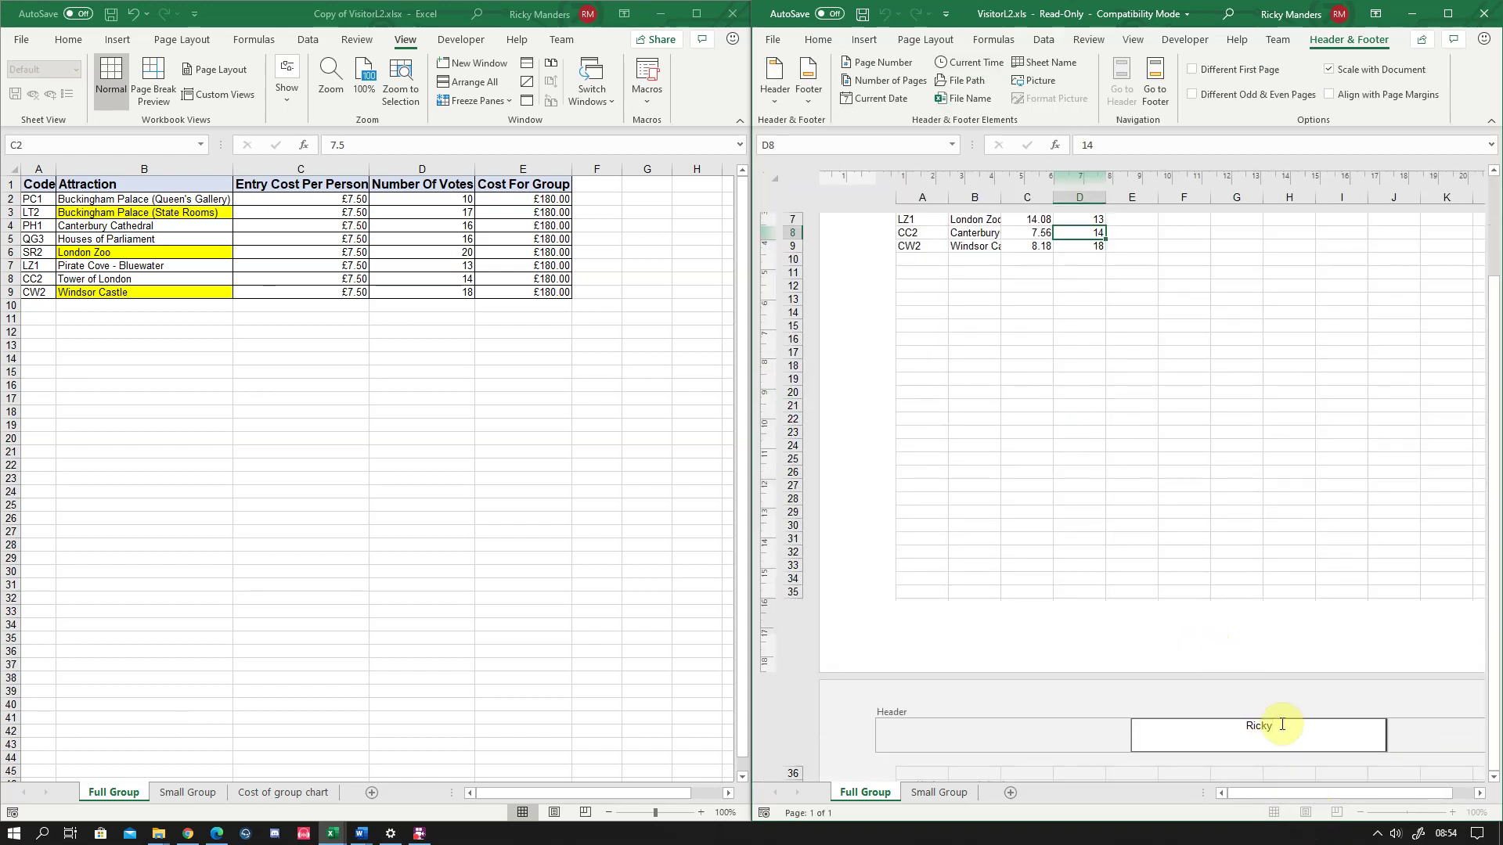
pyautogui.write('Ricky Manders')
pyautogui.click(1049, 738)
pyautogui.click(1285, 735)
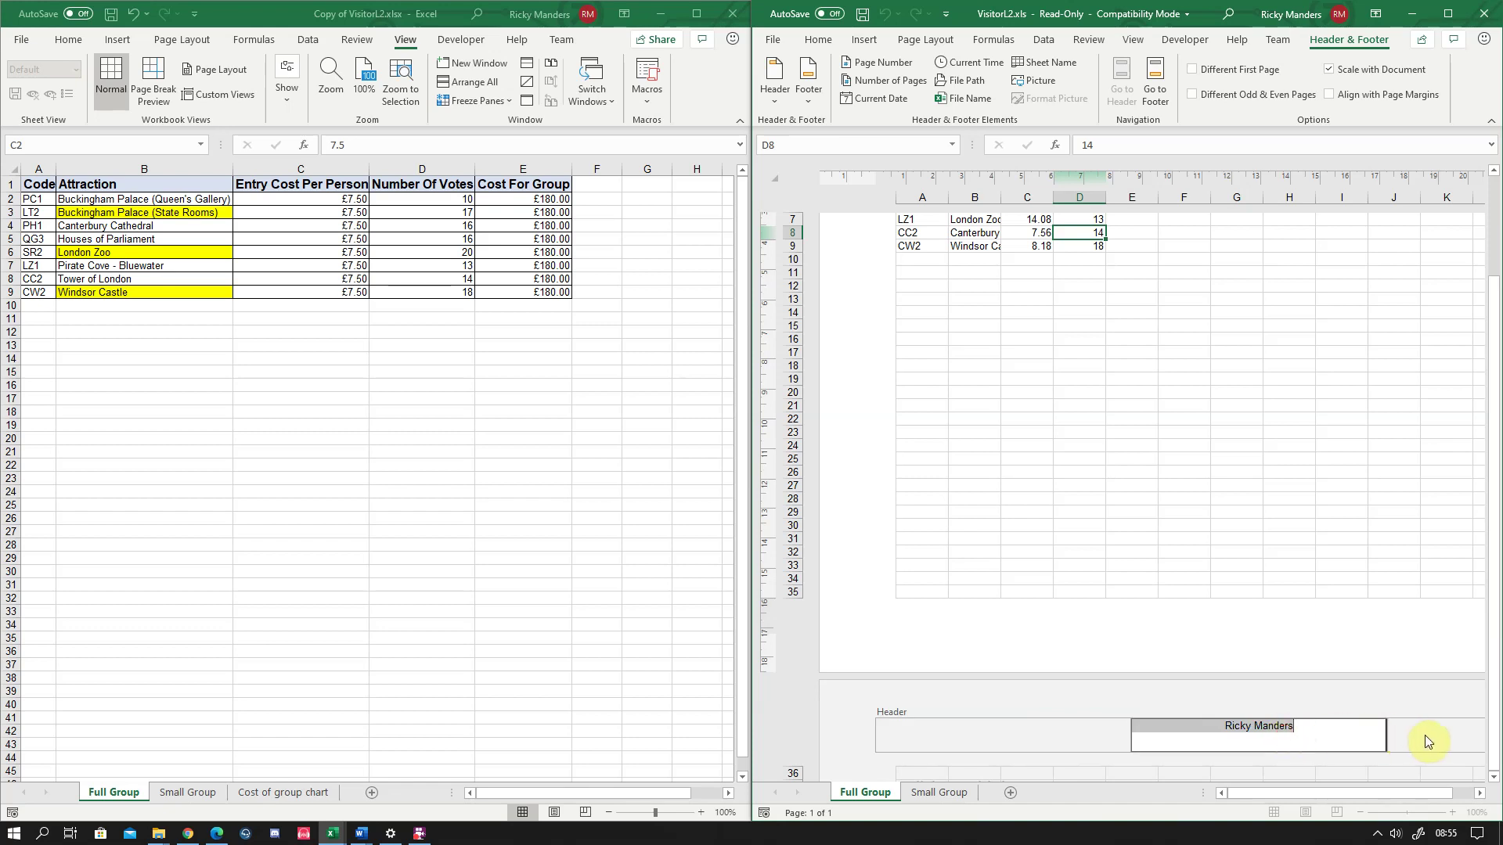
pyautogui.click(1425, 735)
pyautogui.click(1221, 736)
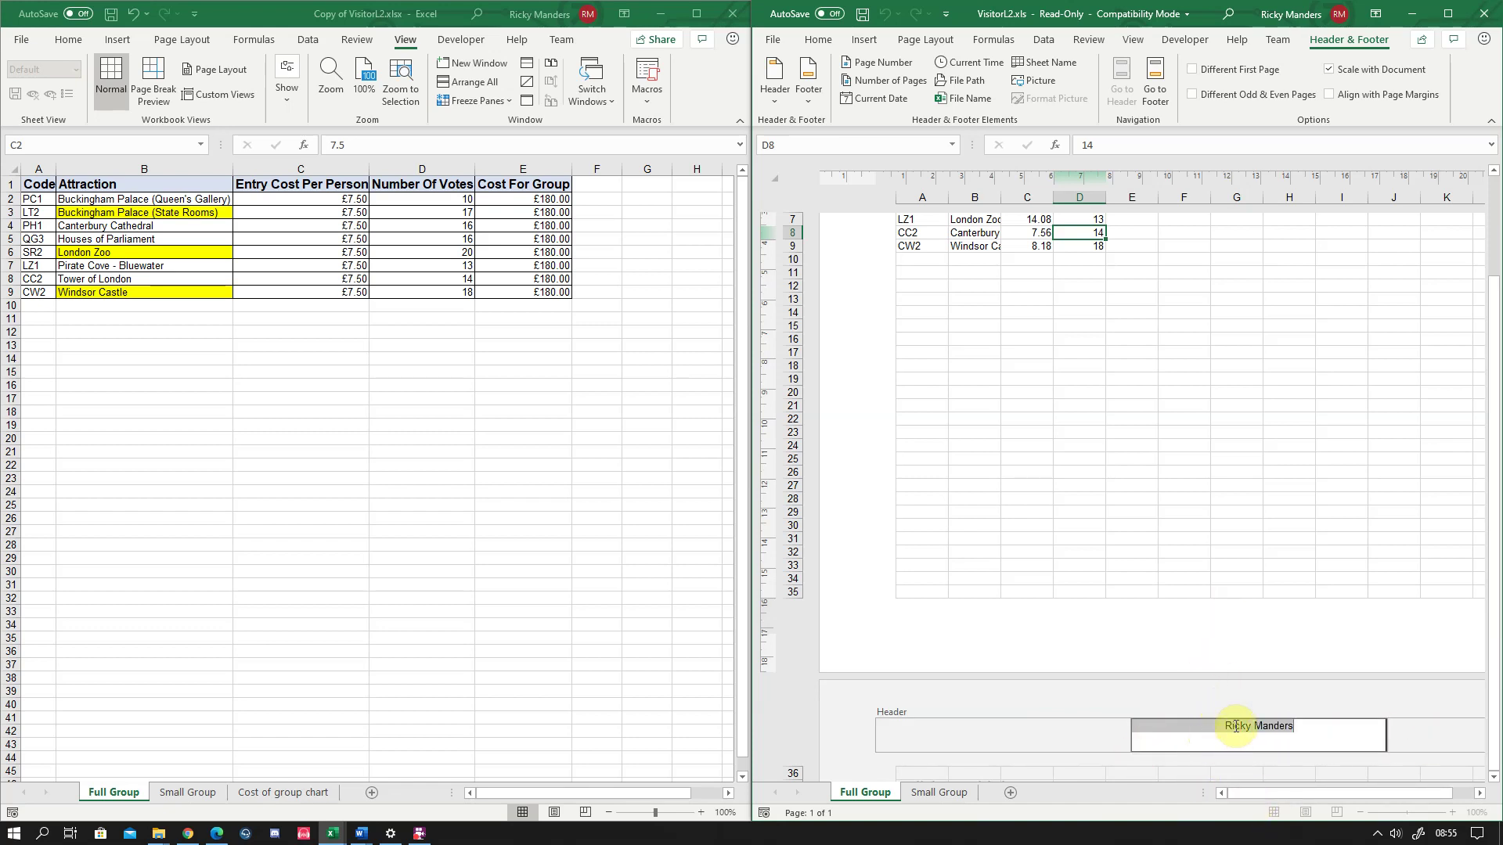
pyautogui.click(1096, 538)
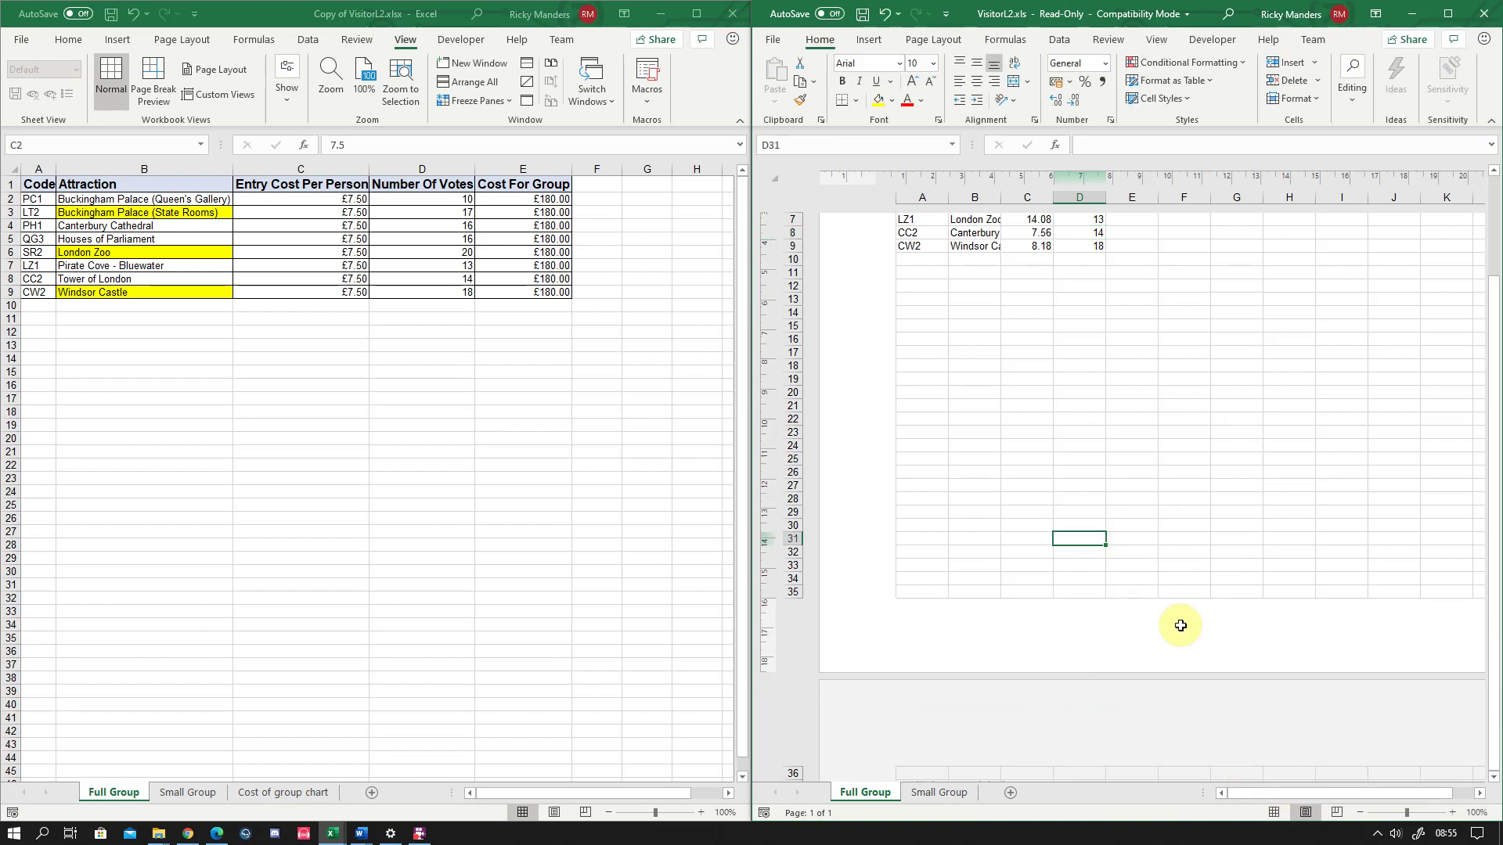
pyautogui.click(1275, 812)
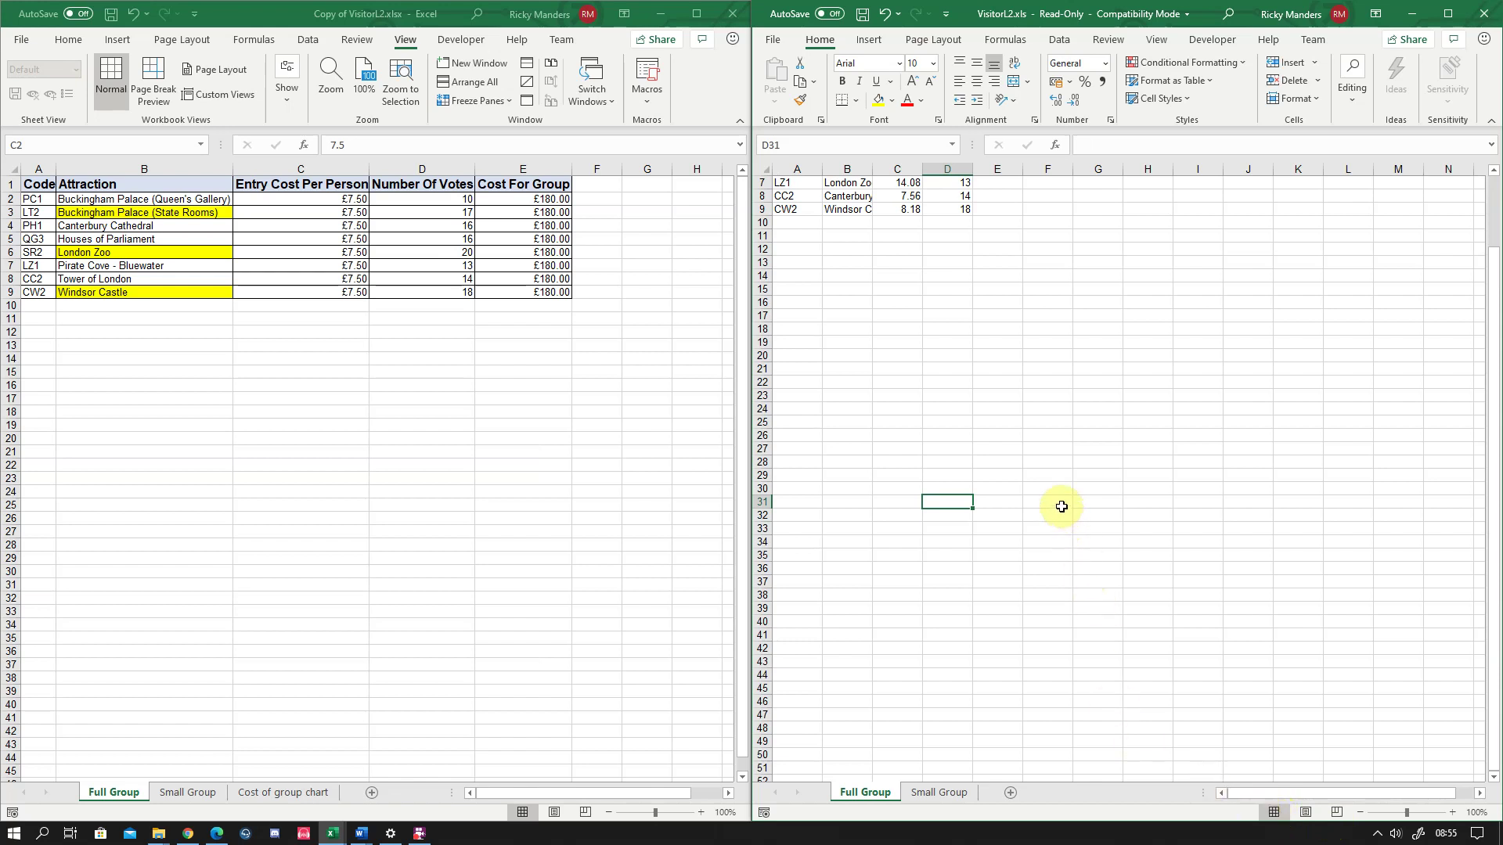
pyautogui.scroll(2, 1053, 493)
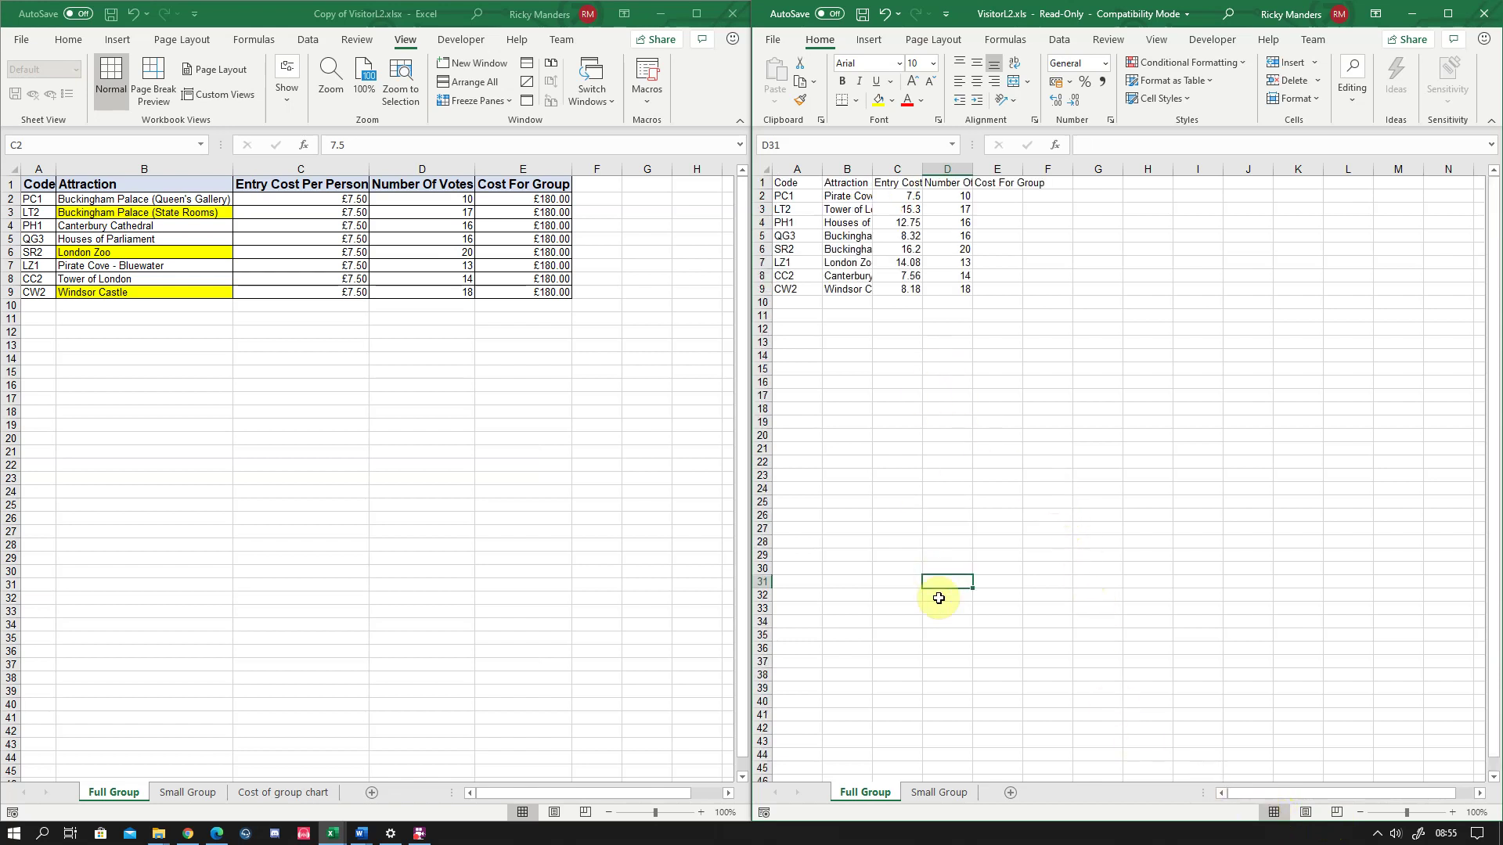
# Check the header and footer of the Full Group sheet in the print preview and return to the worksheet
pyautogui.click(772, 40)
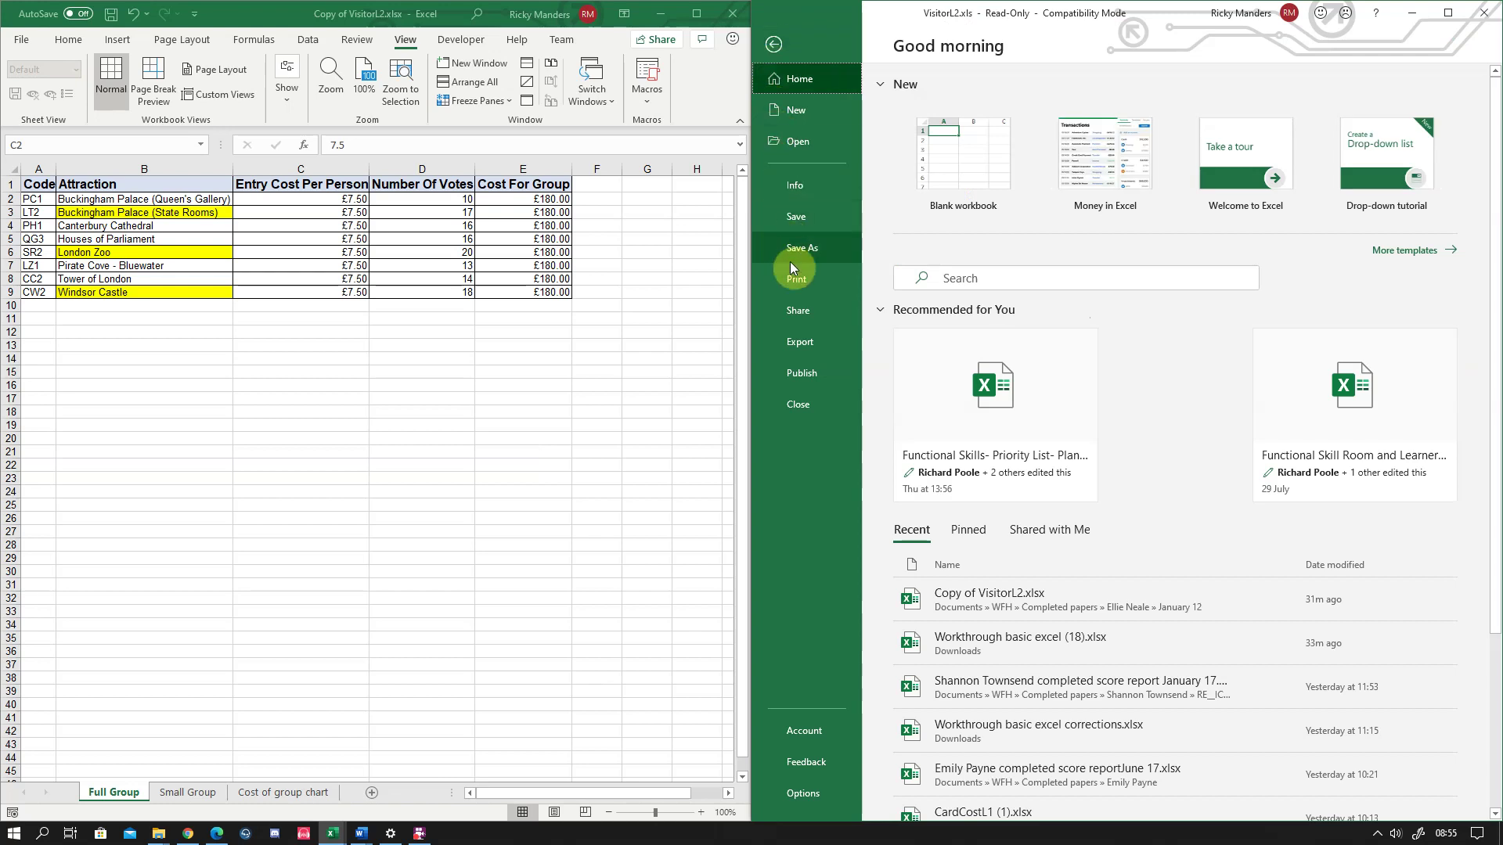
pyautogui.click(796, 279)
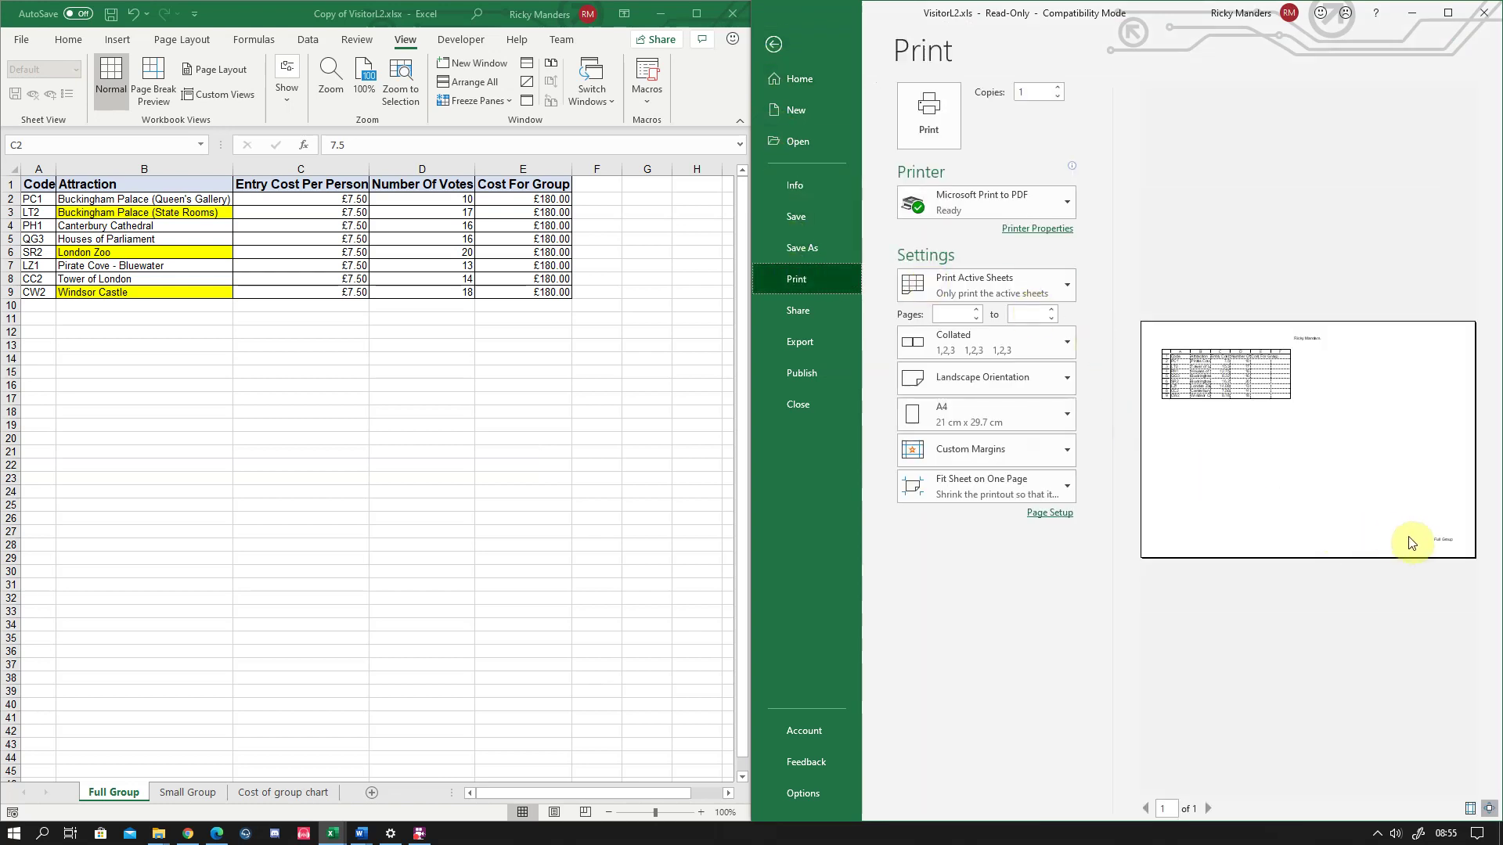
pyautogui.click(1449, 547)
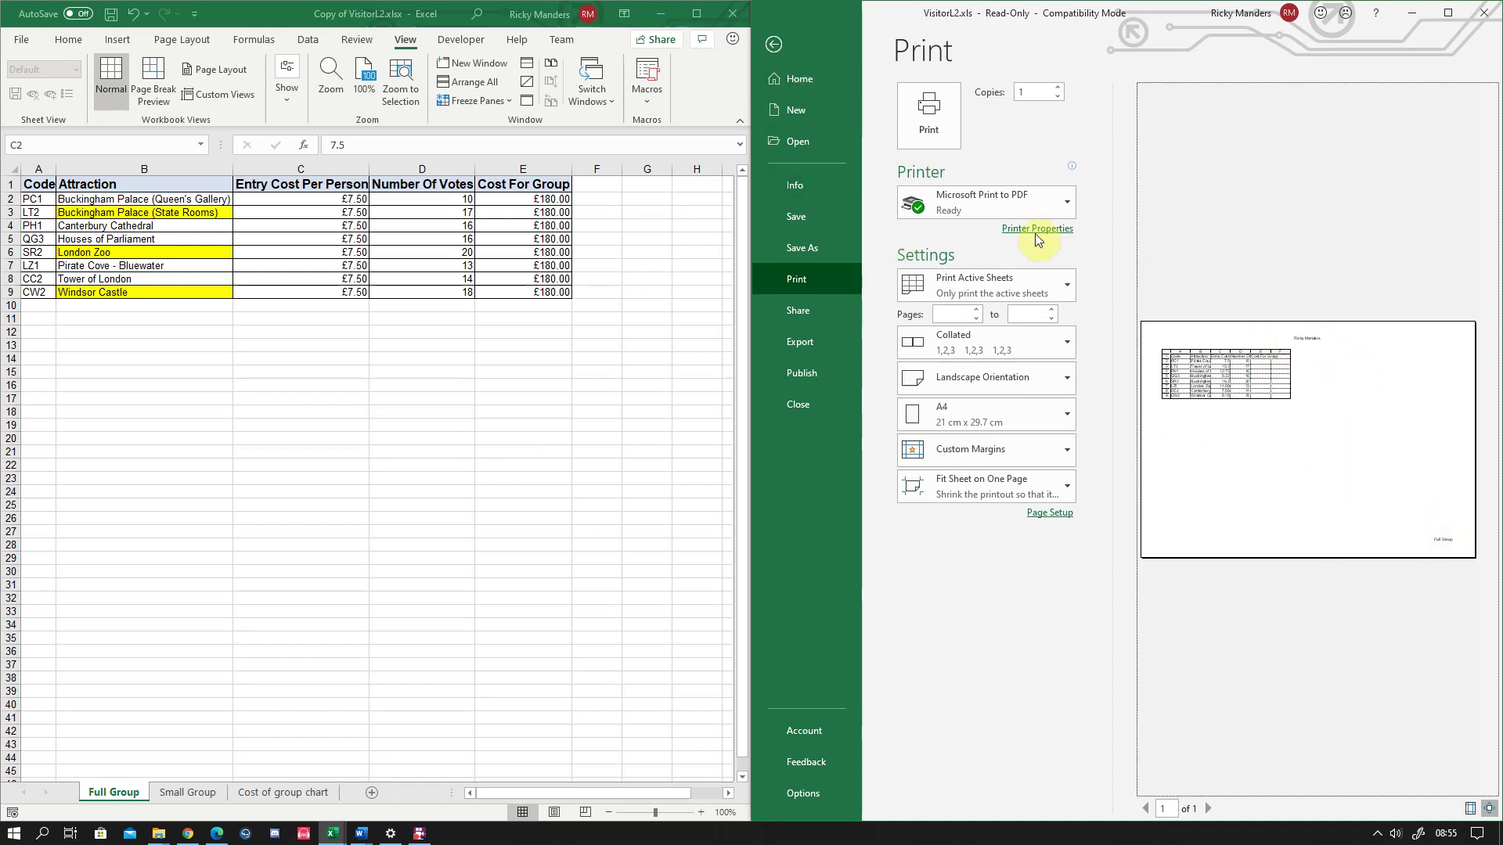
pyautogui.click(777, 42)
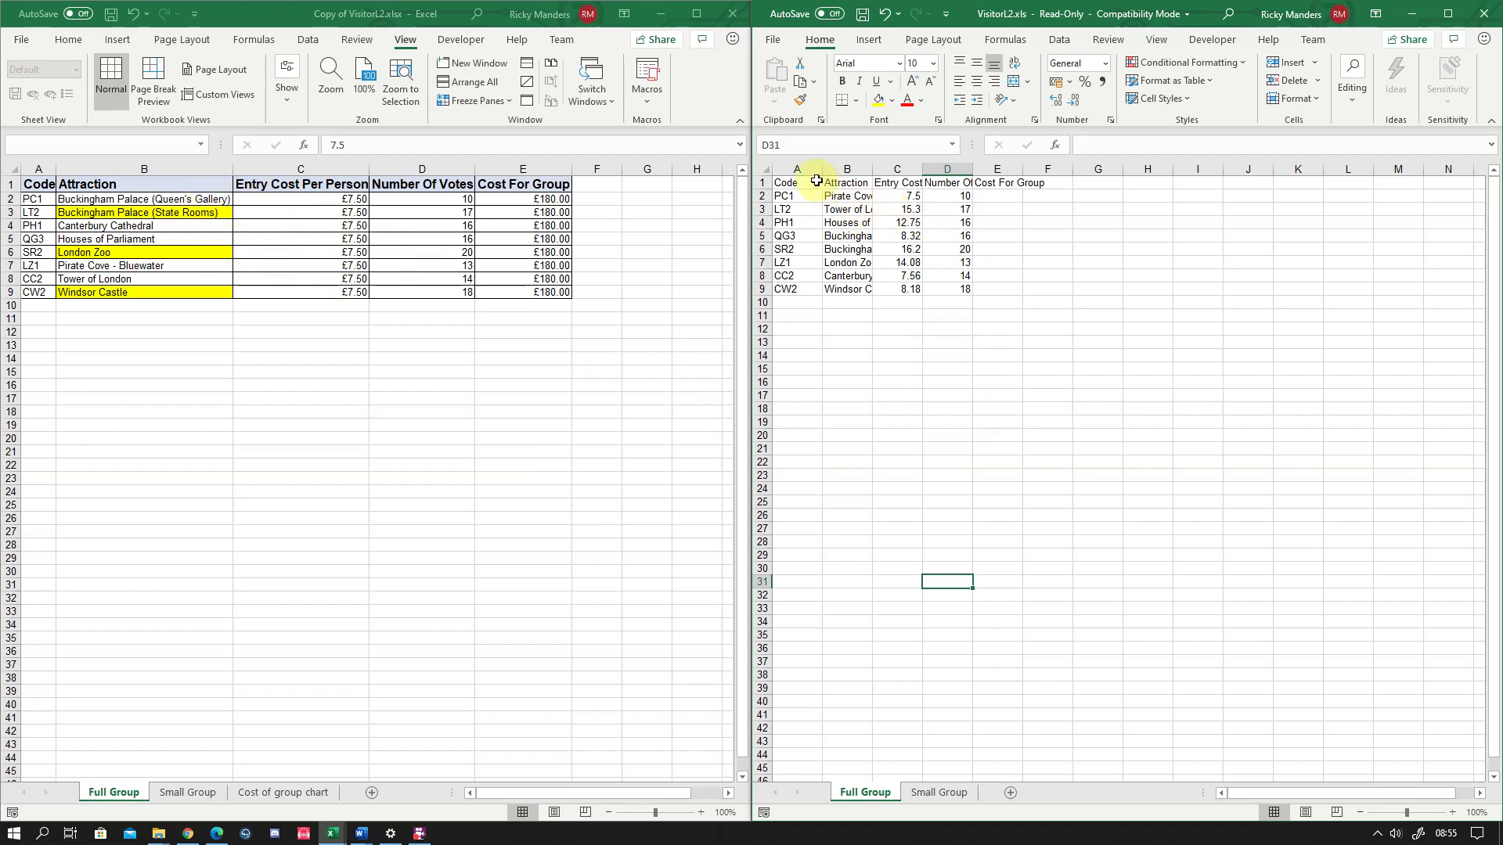
# AutoFit columns A to E of the unformatted Full Group table to their contents
pyautogui.moveTo(811, 180); pyautogui.dragTo(1004, 283)
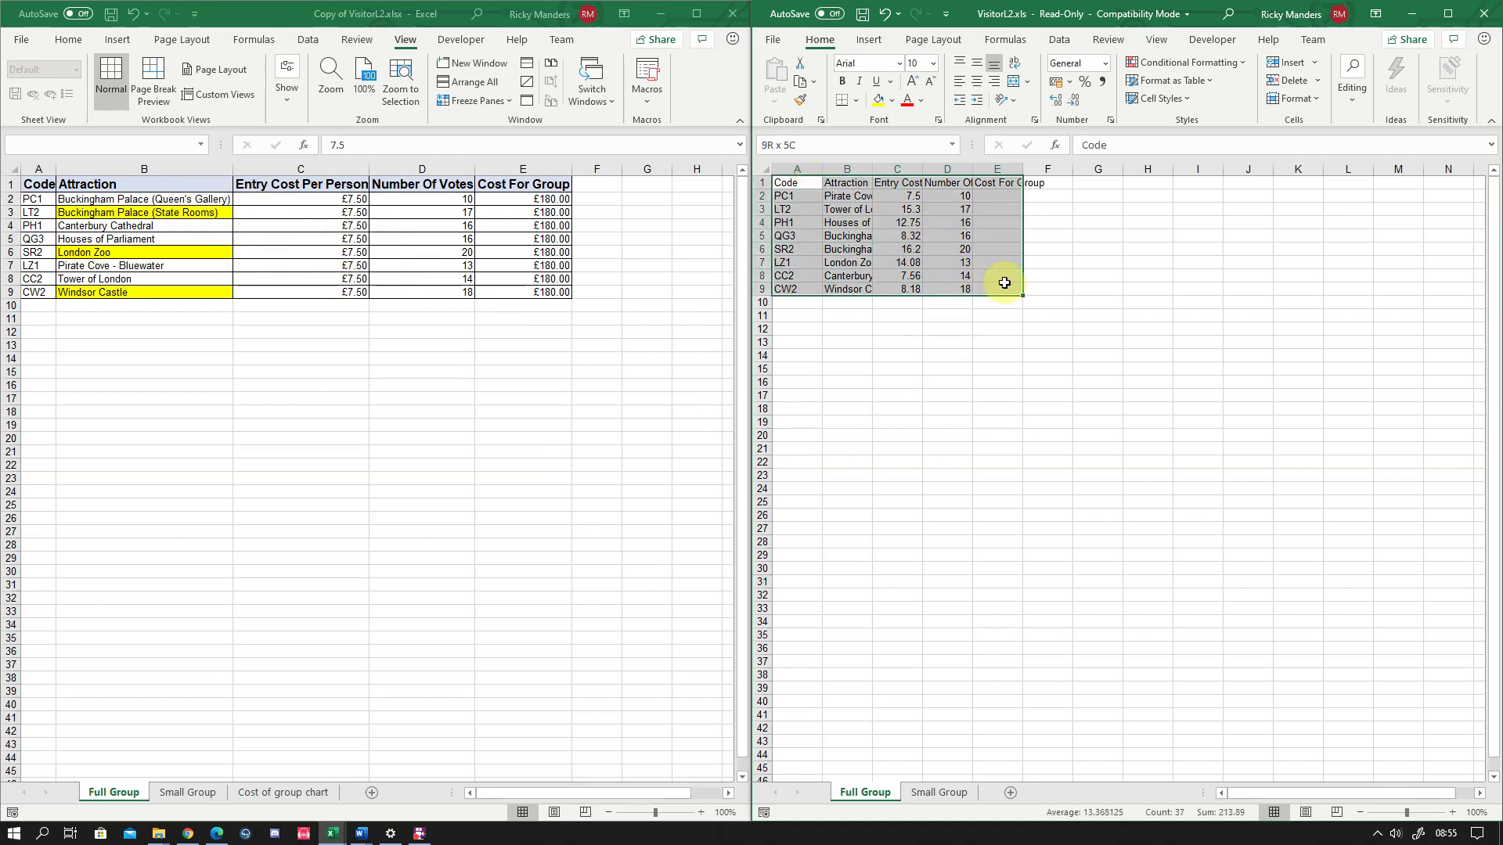
pyautogui.moveTo(796, 169); pyautogui.dragTo(1010, 177)
pyautogui.doubleClick(1022, 169)
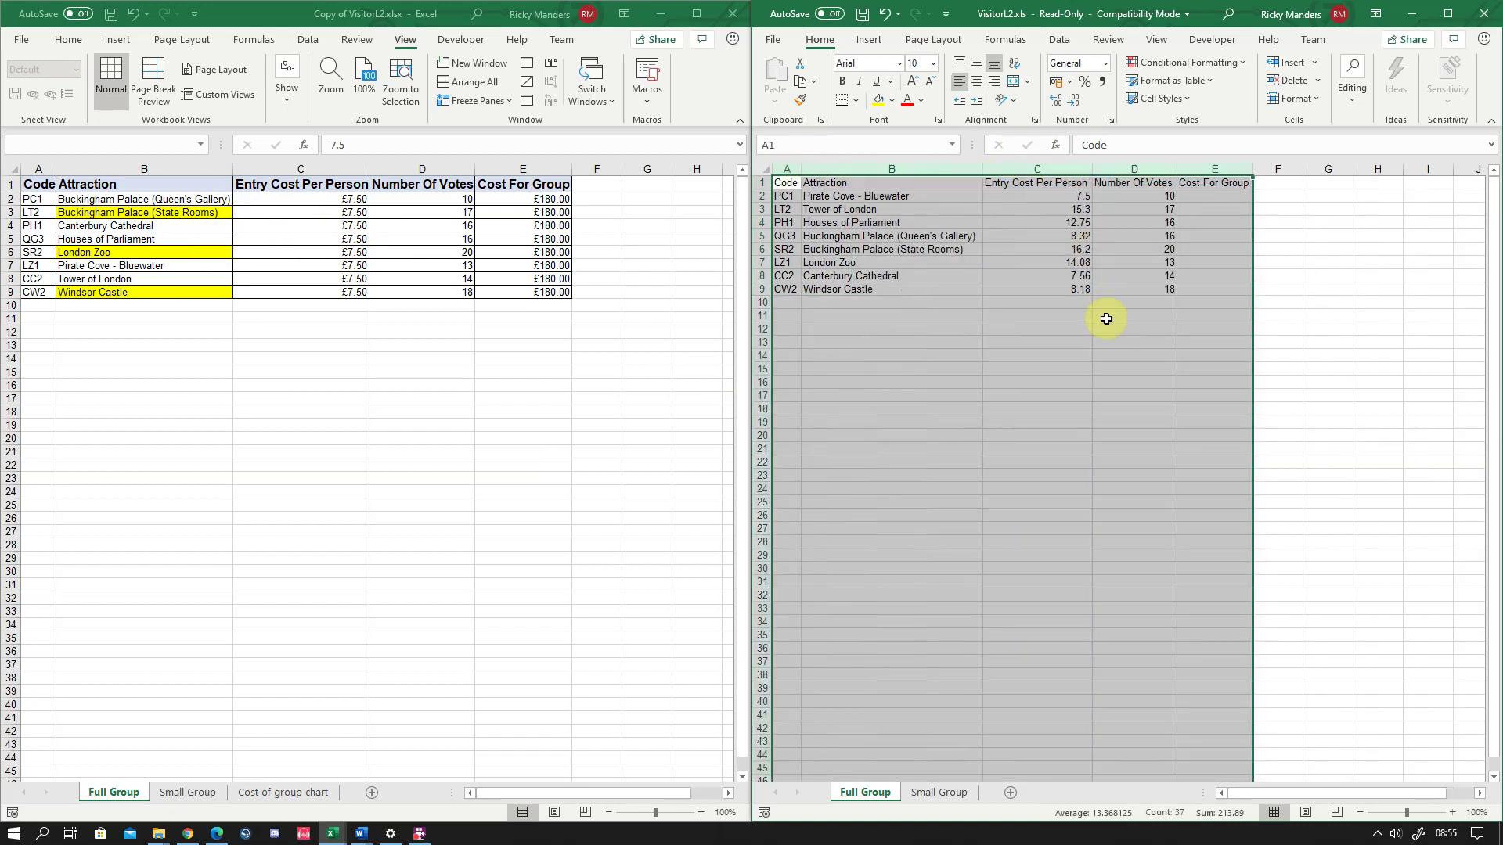
pyautogui.click(1050, 344)
# Apply All Borders to the table range A1:E9
pyautogui.moveTo(783, 185); pyautogui.dragTo(1185, 290)
pyautogui.click(855, 100)
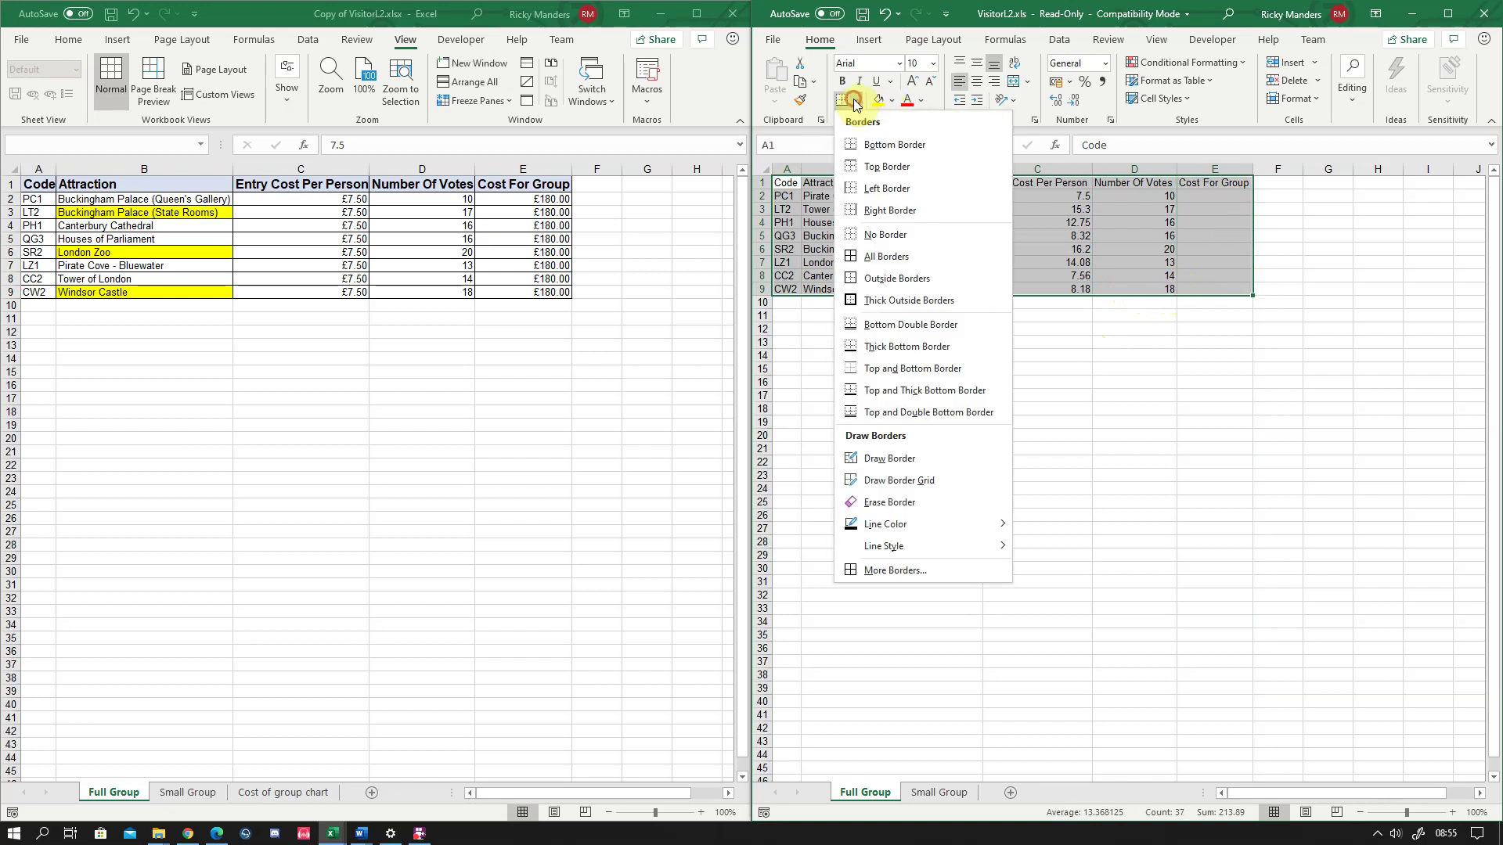
pyautogui.click(877, 257)
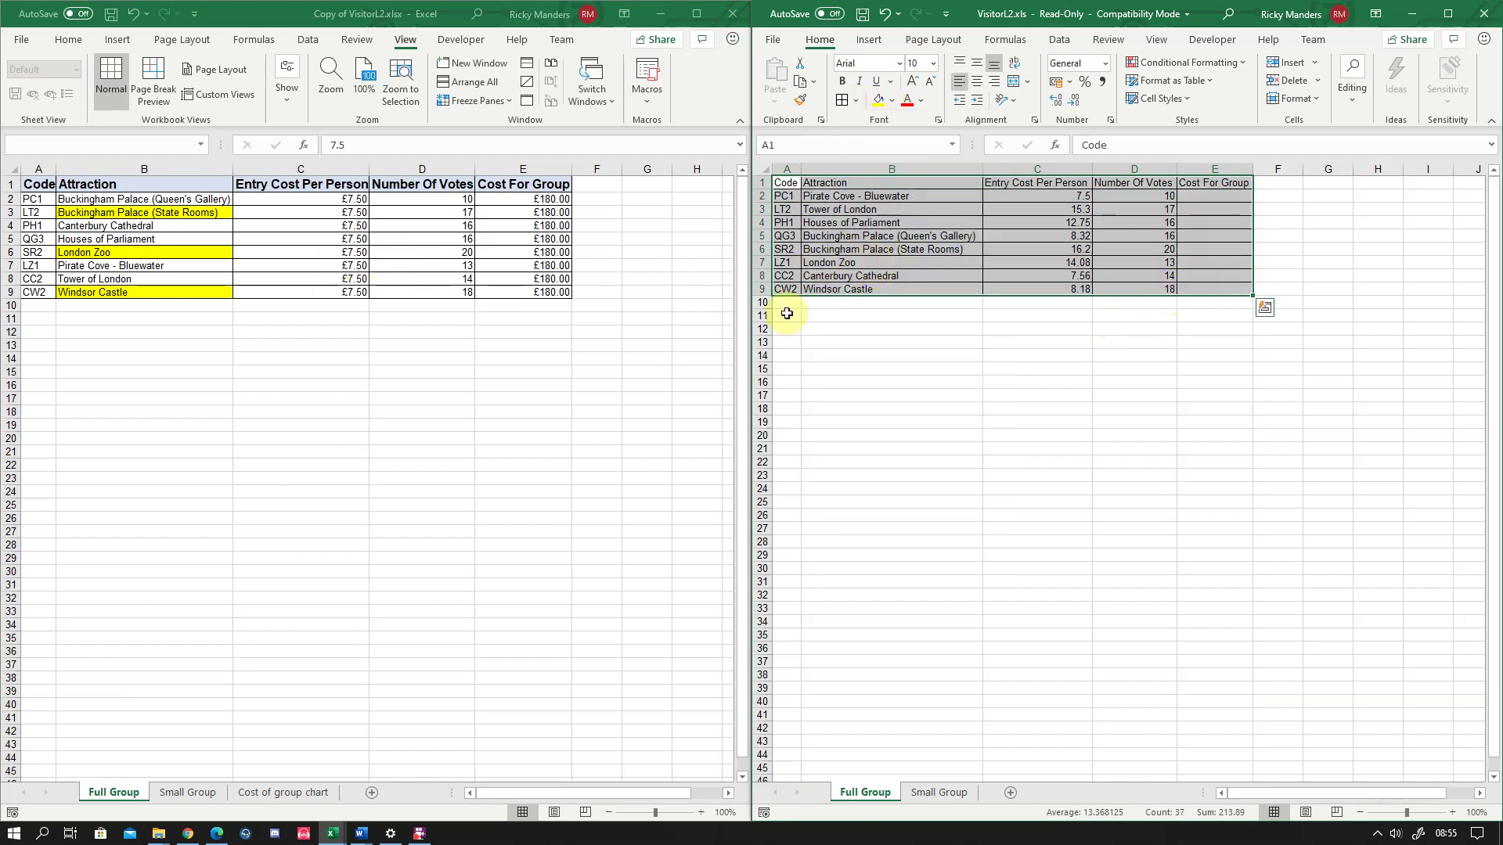
# Give the heading row A1:E1 a light blue fill and make its text bold
pyautogui.moveTo(785, 187); pyautogui.dragTo(1187, 188)
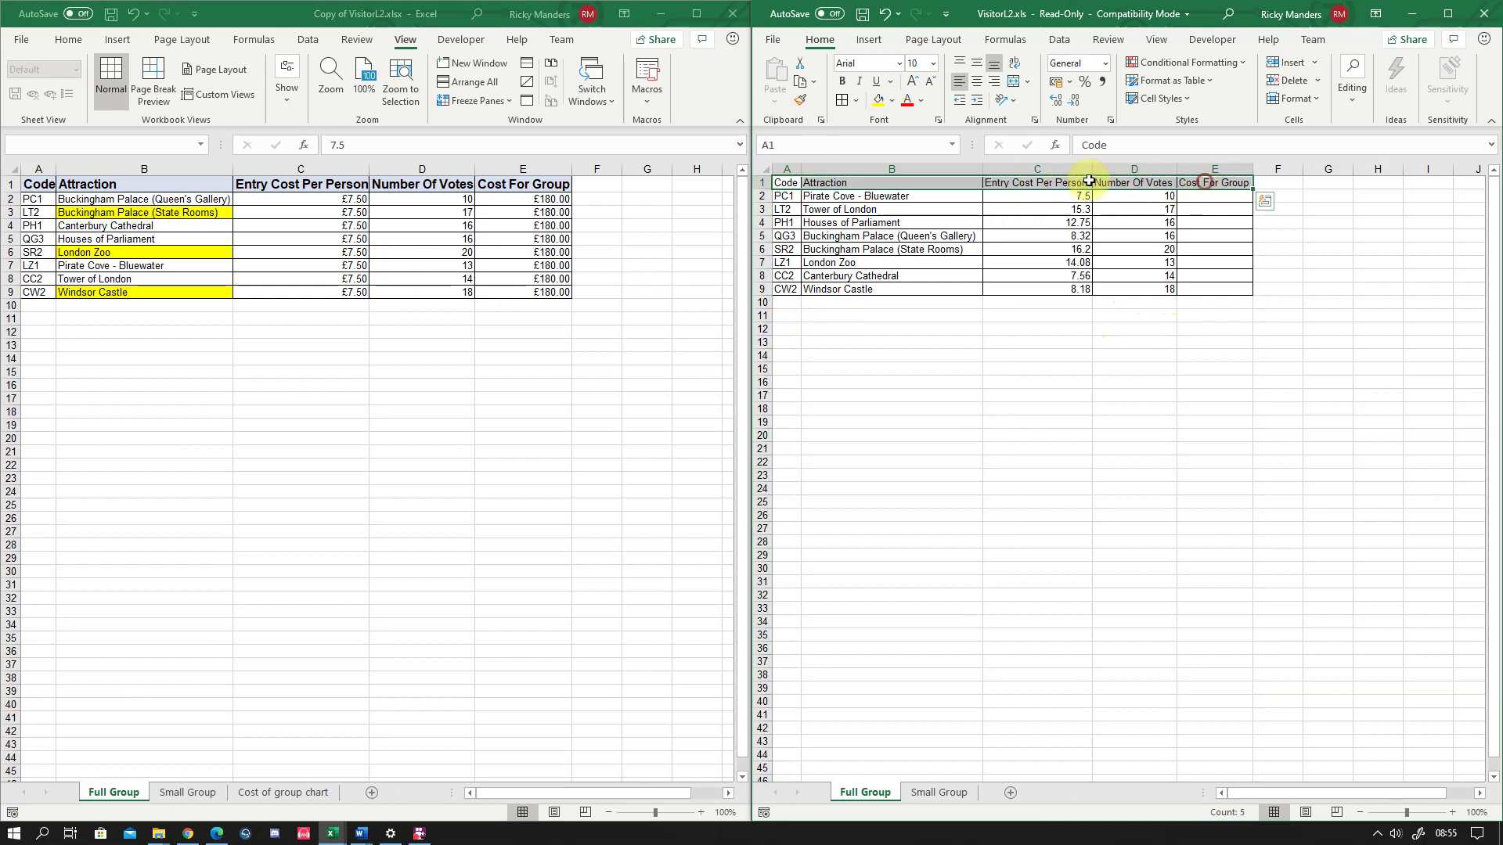
pyautogui.click(896, 104)
pyautogui.click(929, 158)
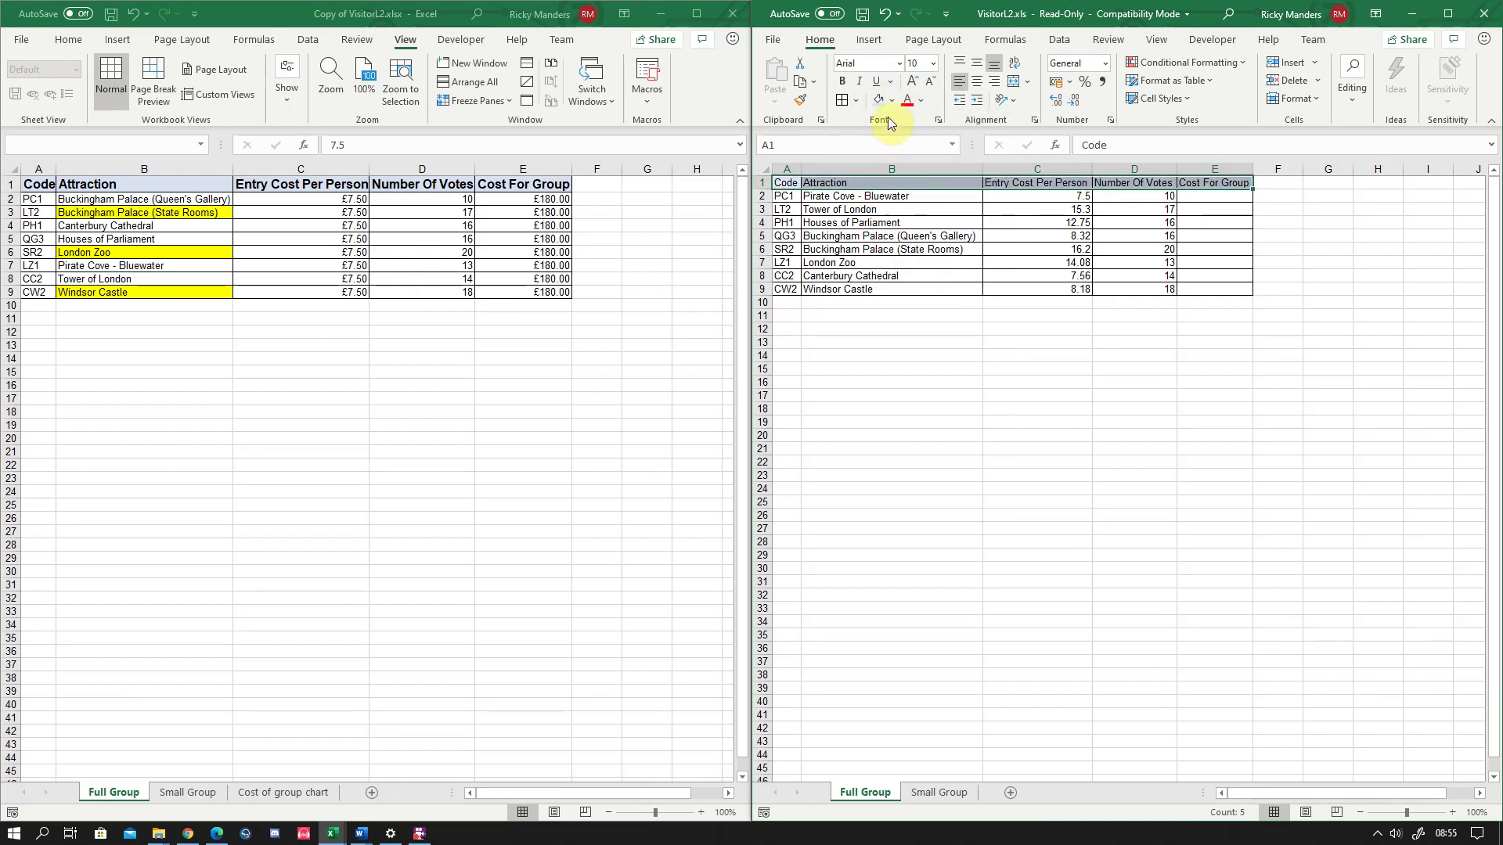
pyautogui.click(841, 81)
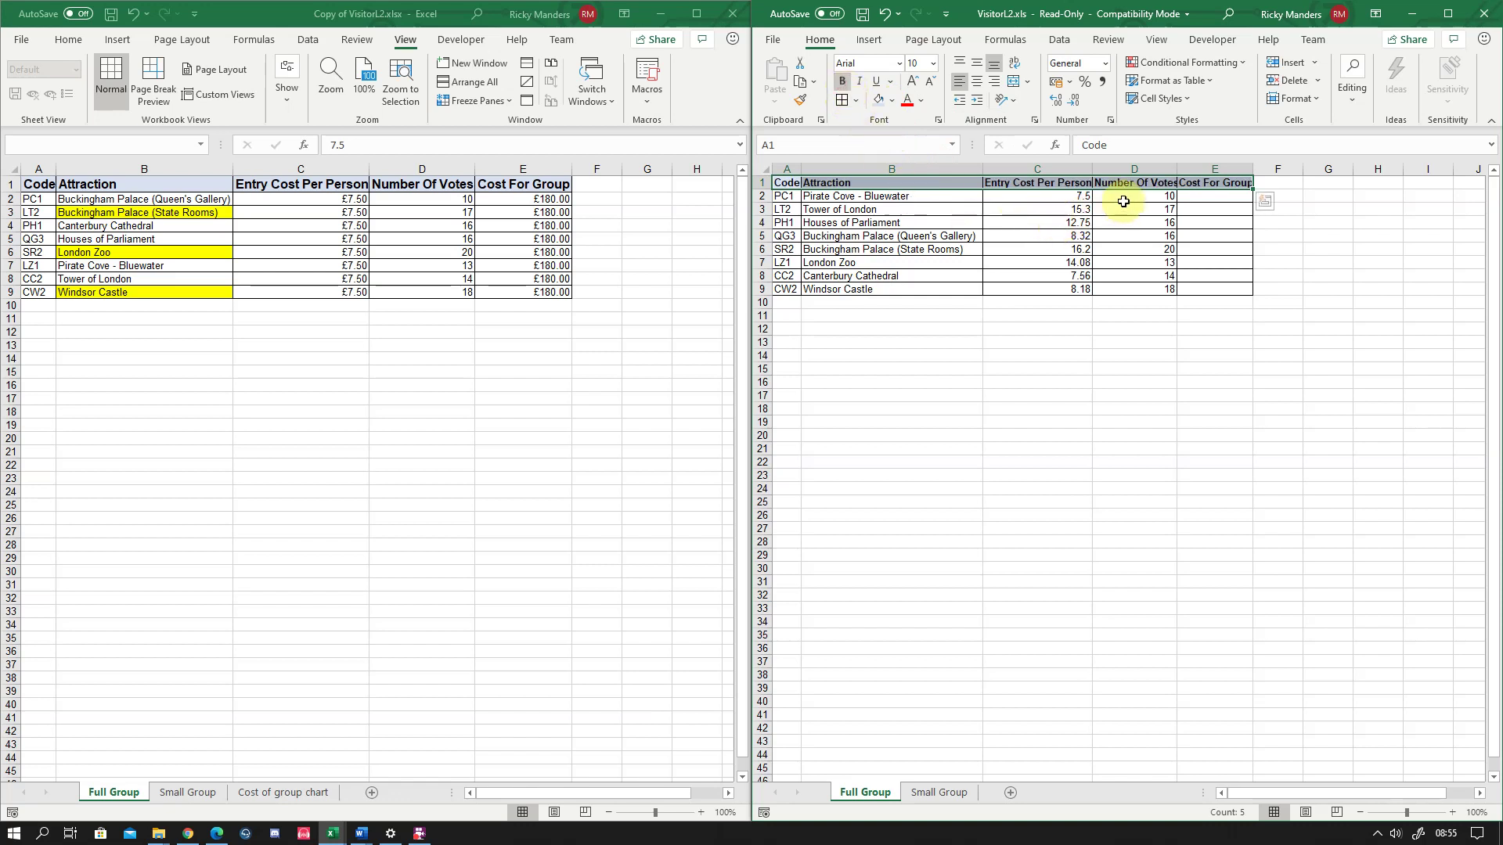
# Refit the widths of columns A to E to the bold headings
pyautogui.moveTo(1244, 164); pyautogui.dragTo(758, 134)
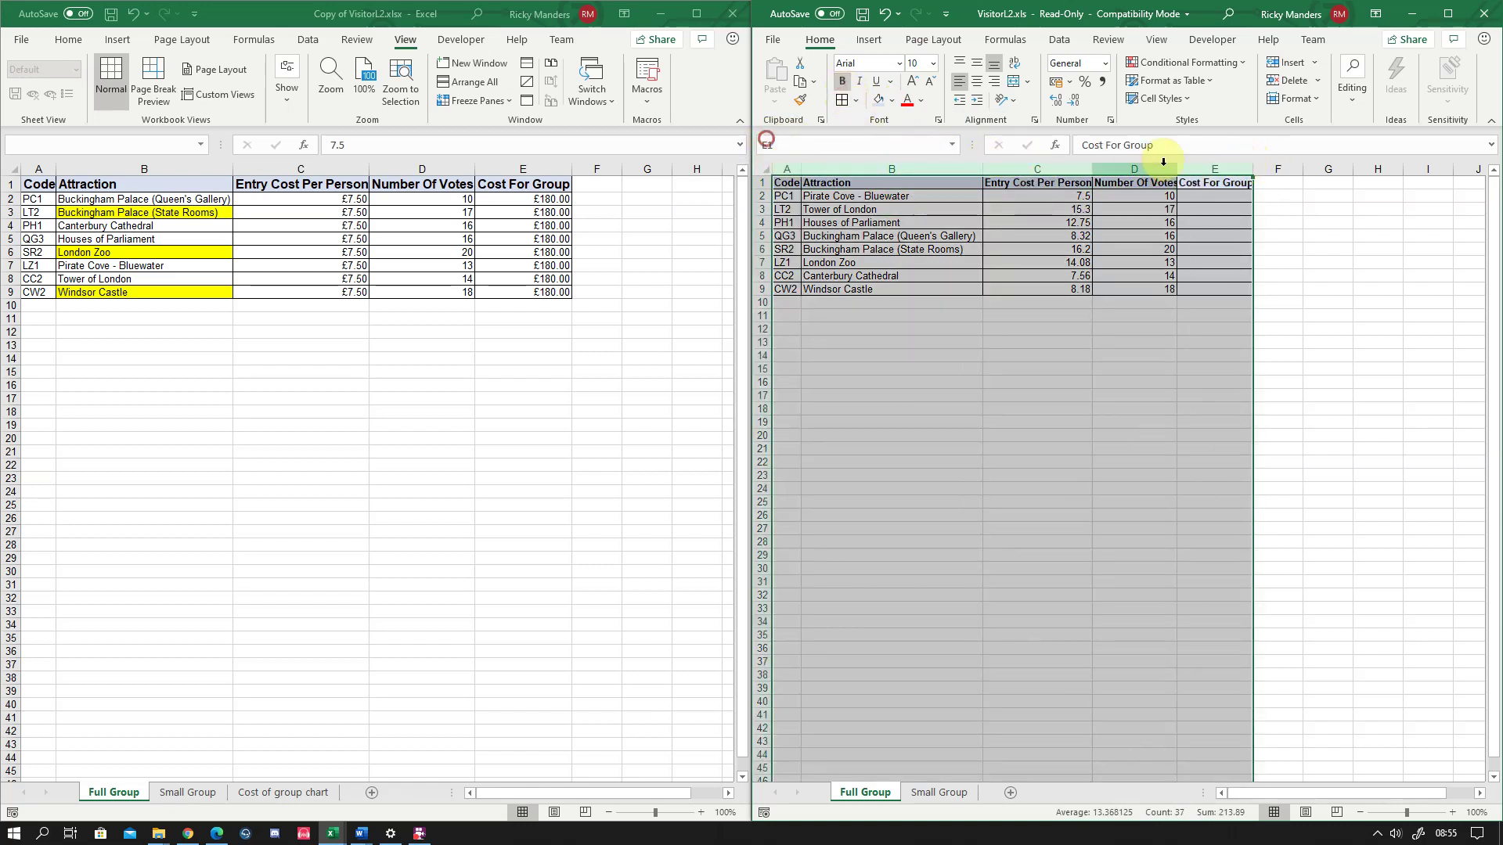
pyautogui.doubleClick(1252, 171)
pyautogui.click(1190, 329)
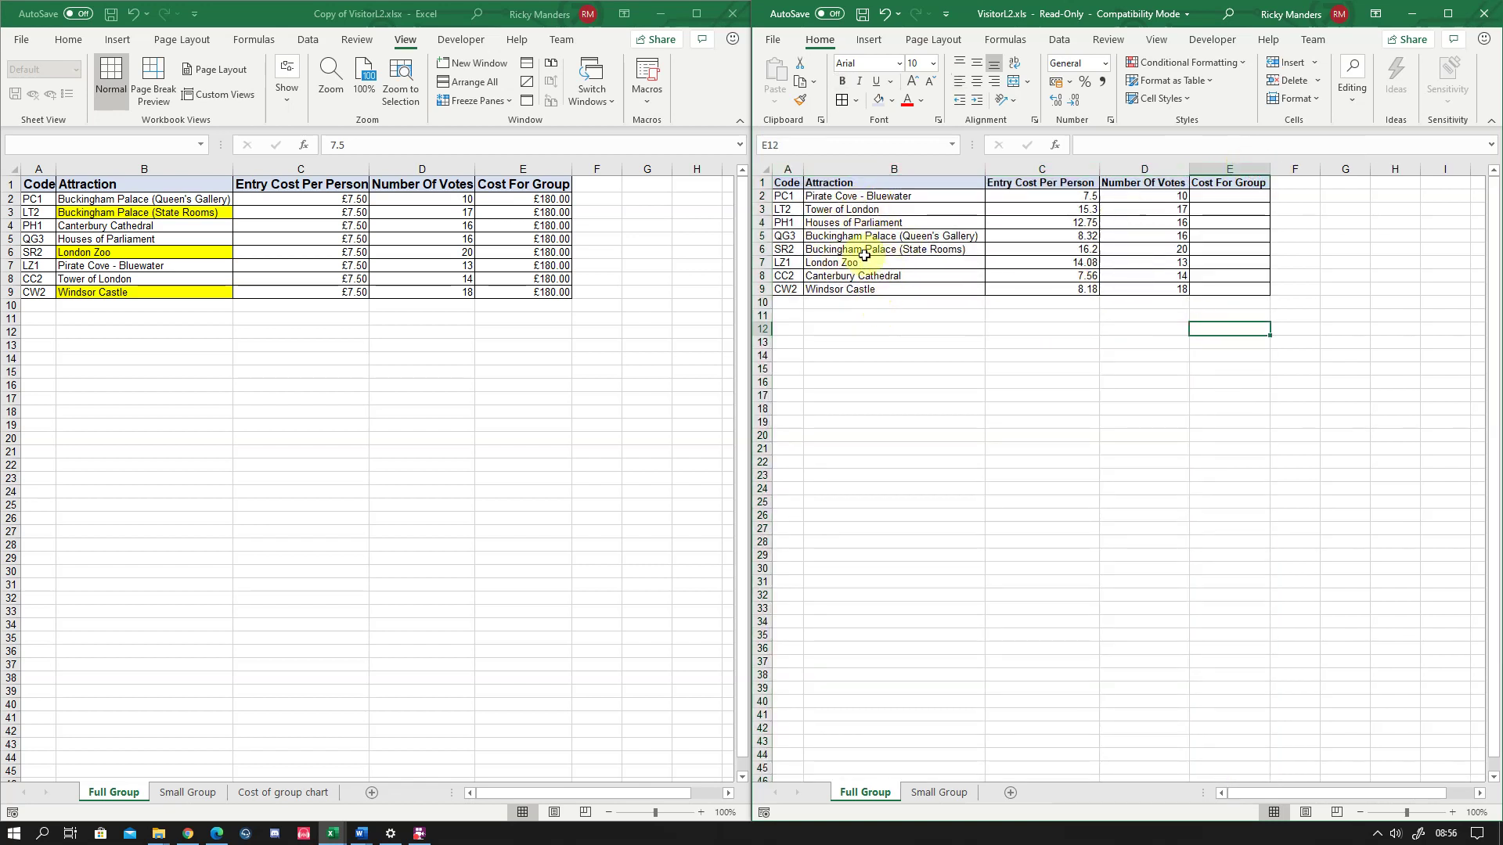
# Compare the Pirate Cove - Bluewater row and its code in the original Full Group sheet with the completed copy
pyautogui.click(824, 197)
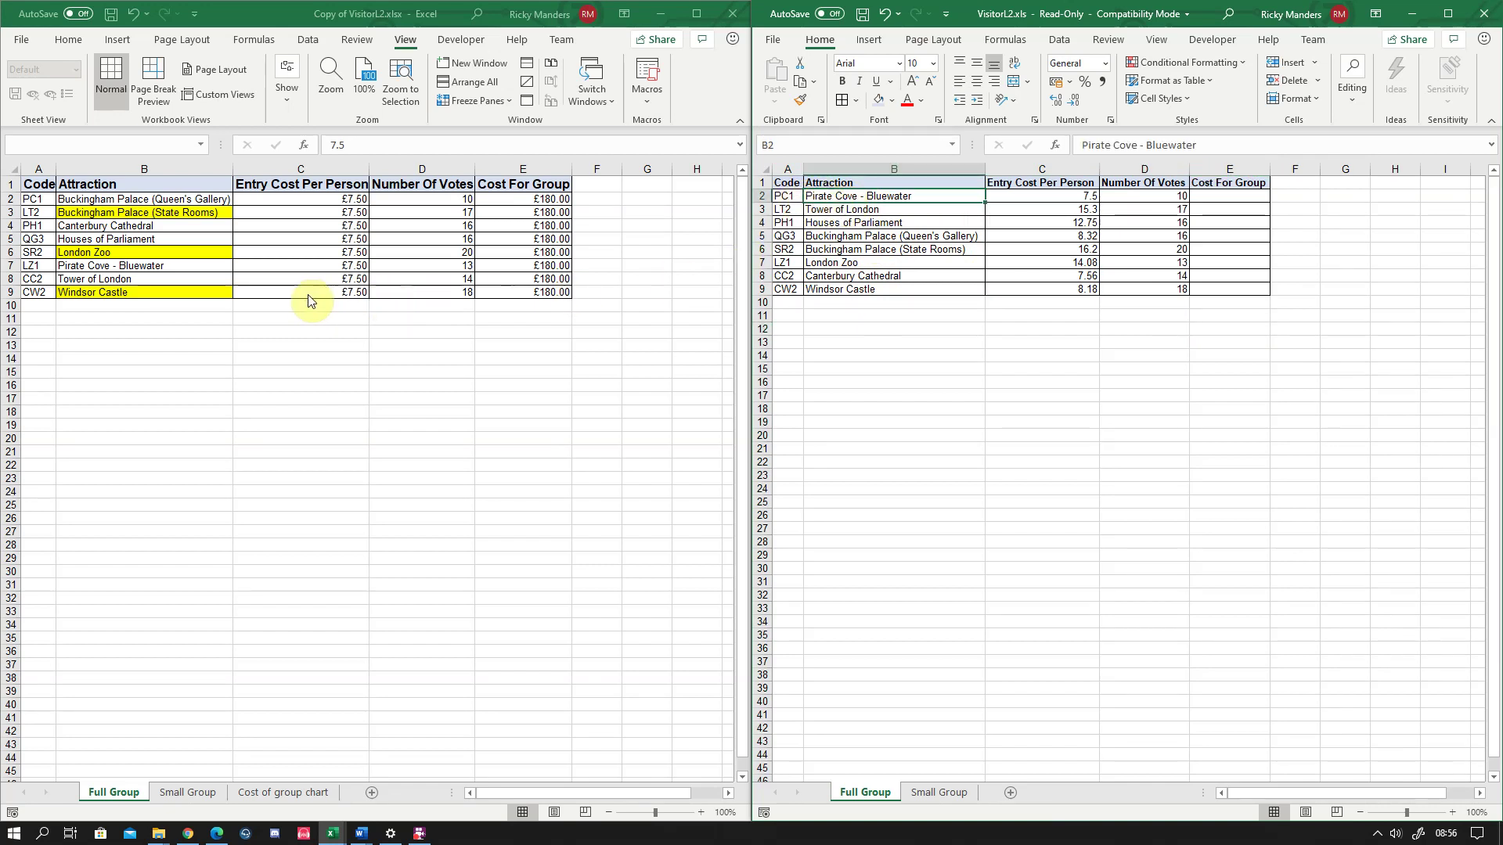
pyautogui.click(102, 262)
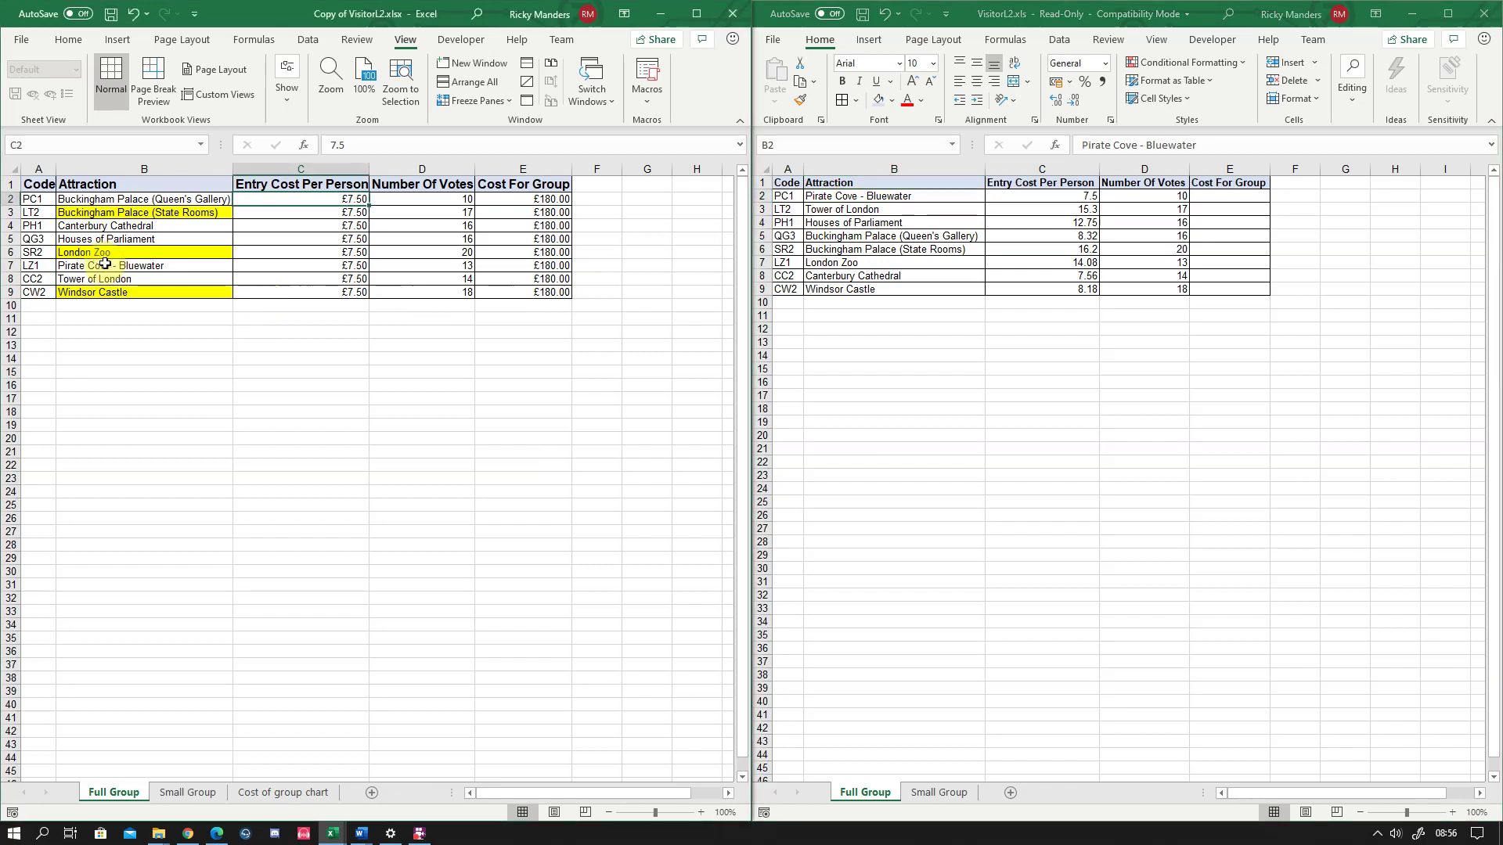
pyautogui.click(105, 264)
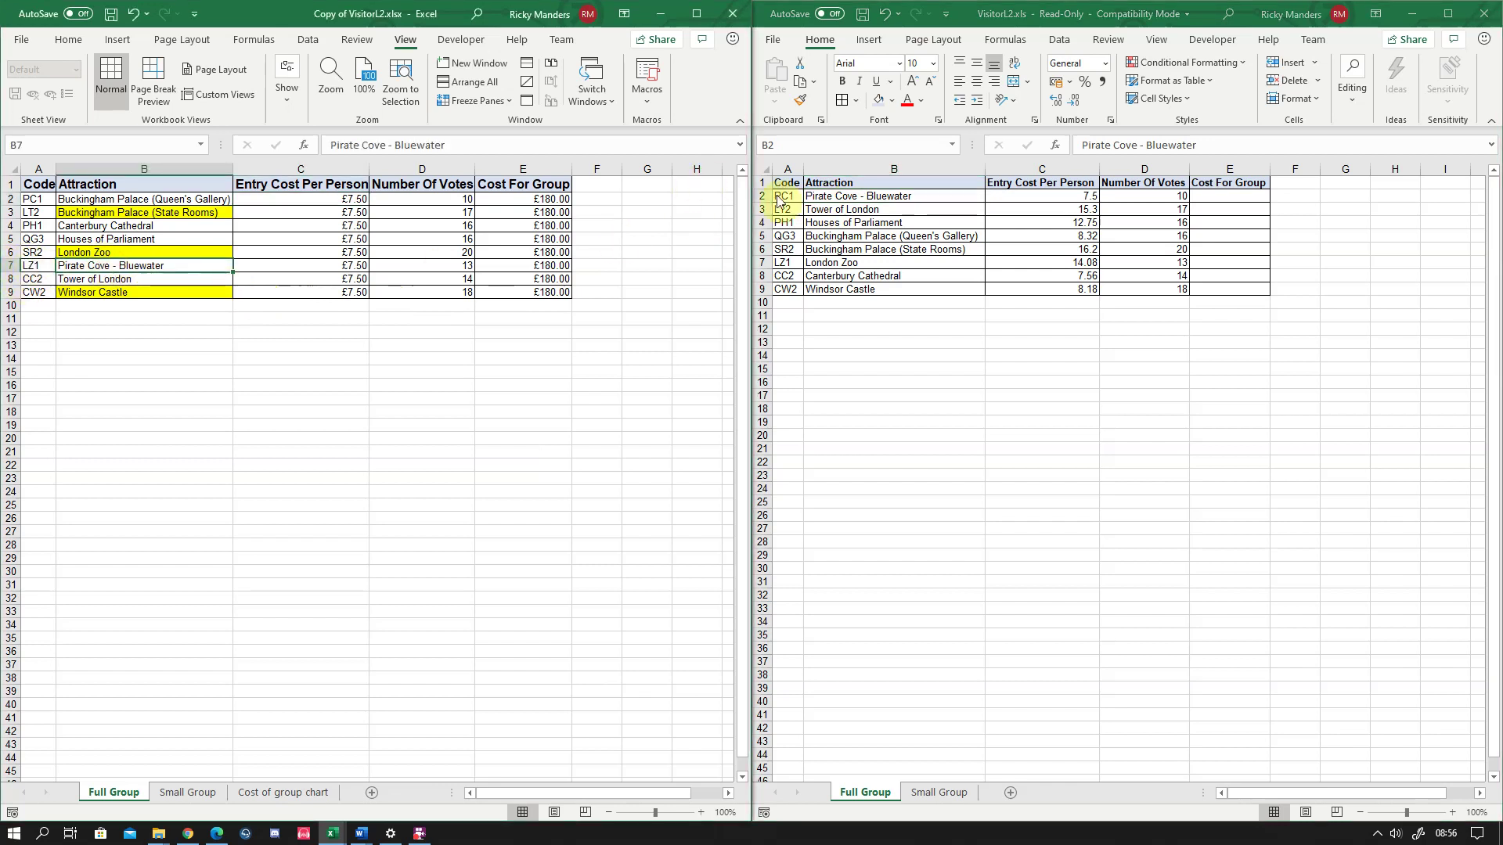
pyautogui.click(814, 197)
pyautogui.click(794, 194)
pyautogui.click(823, 197)
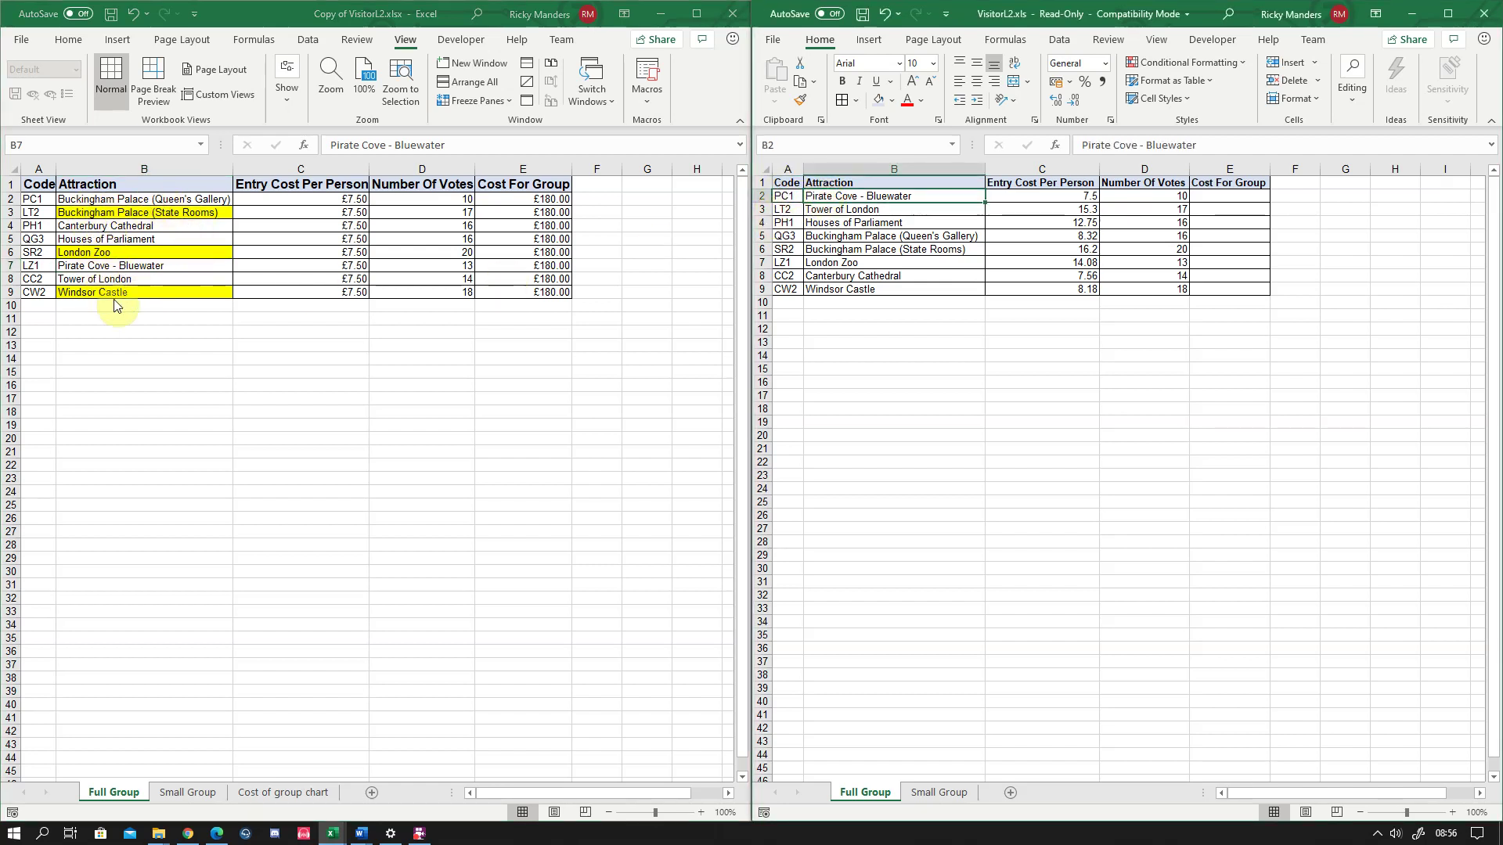
pyautogui.click(913, 342)
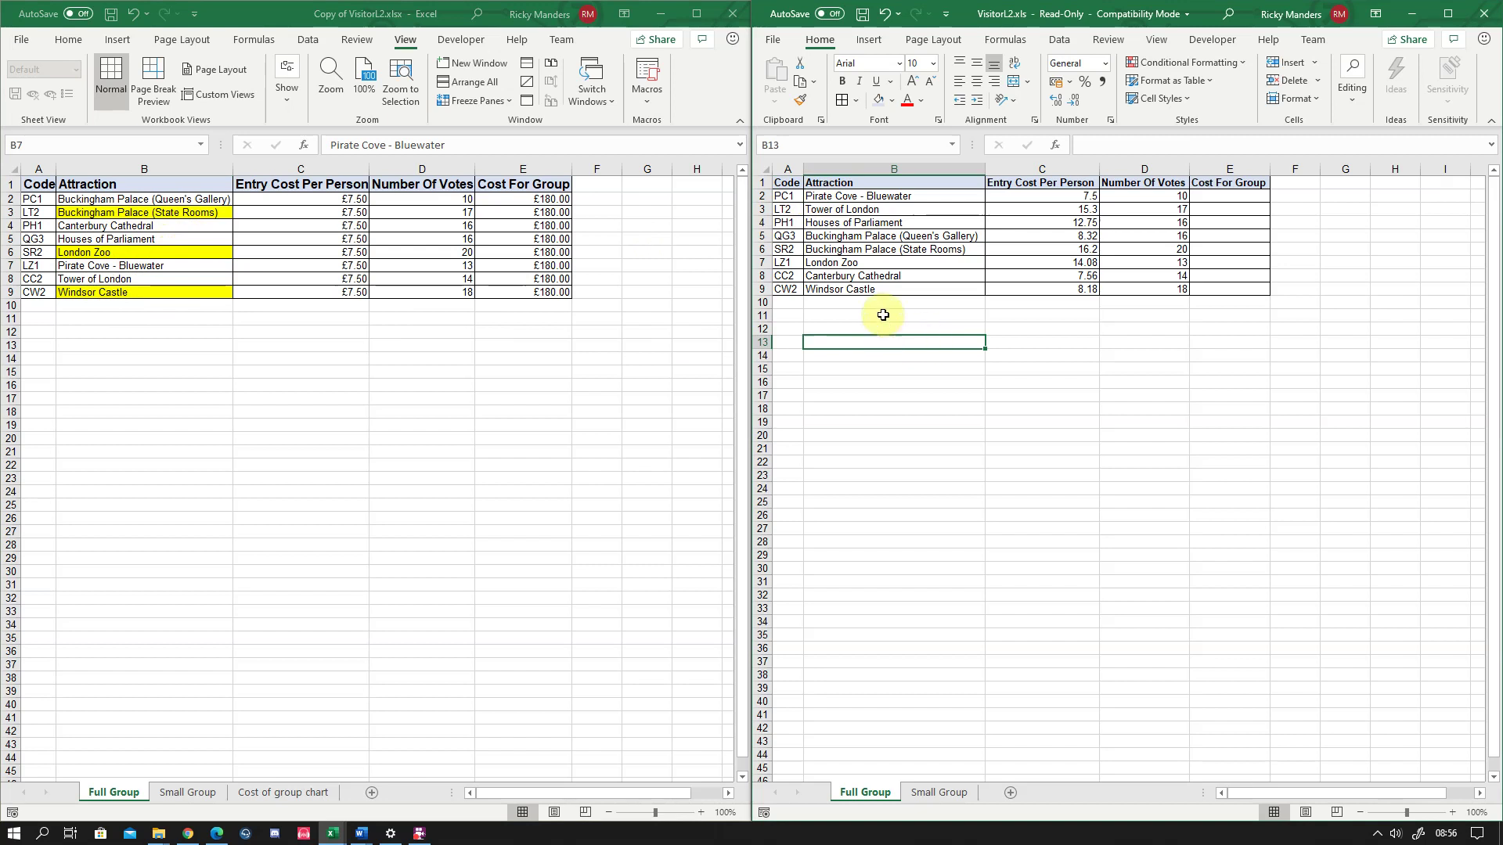
# Select the Attraction column range B1:B9 in the original workbook and maximise its window
pyautogui.click(889, 183)
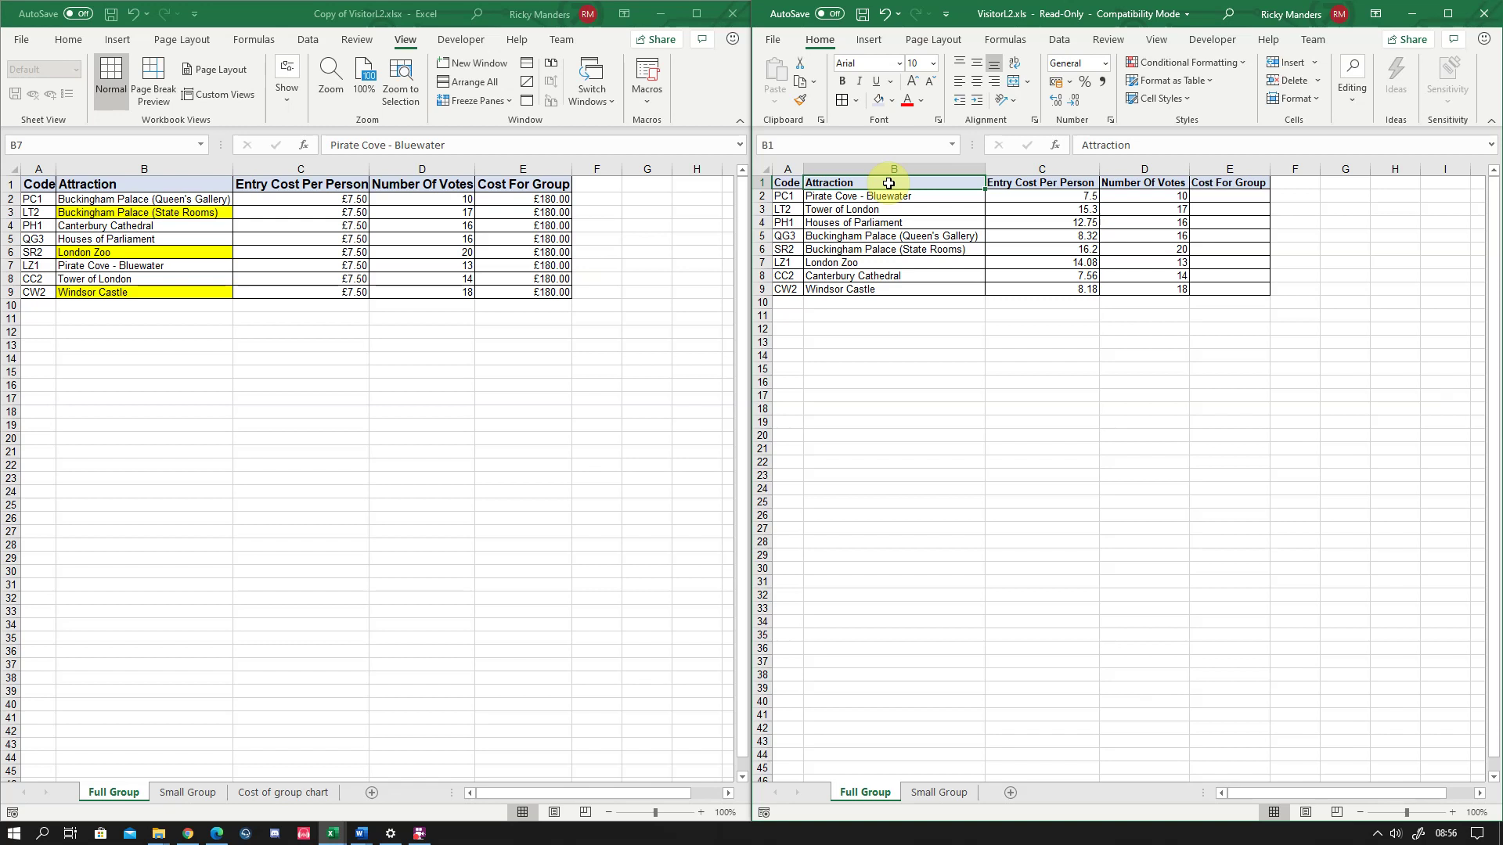
pyautogui.moveTo(889, 186); pyautogui.dragTo(889, 284)
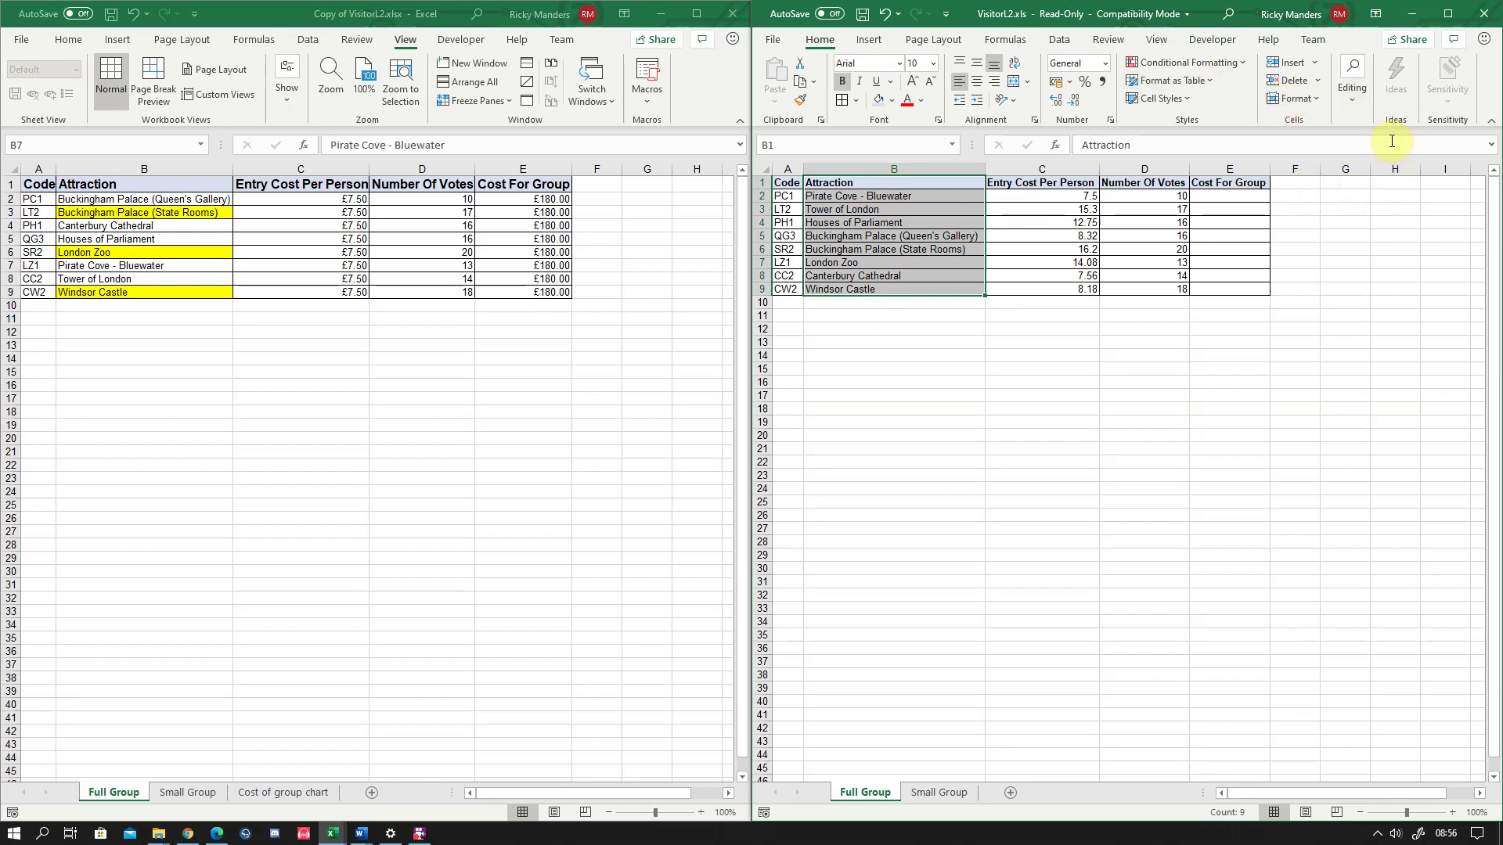
pyautogui.click(1491, 124)
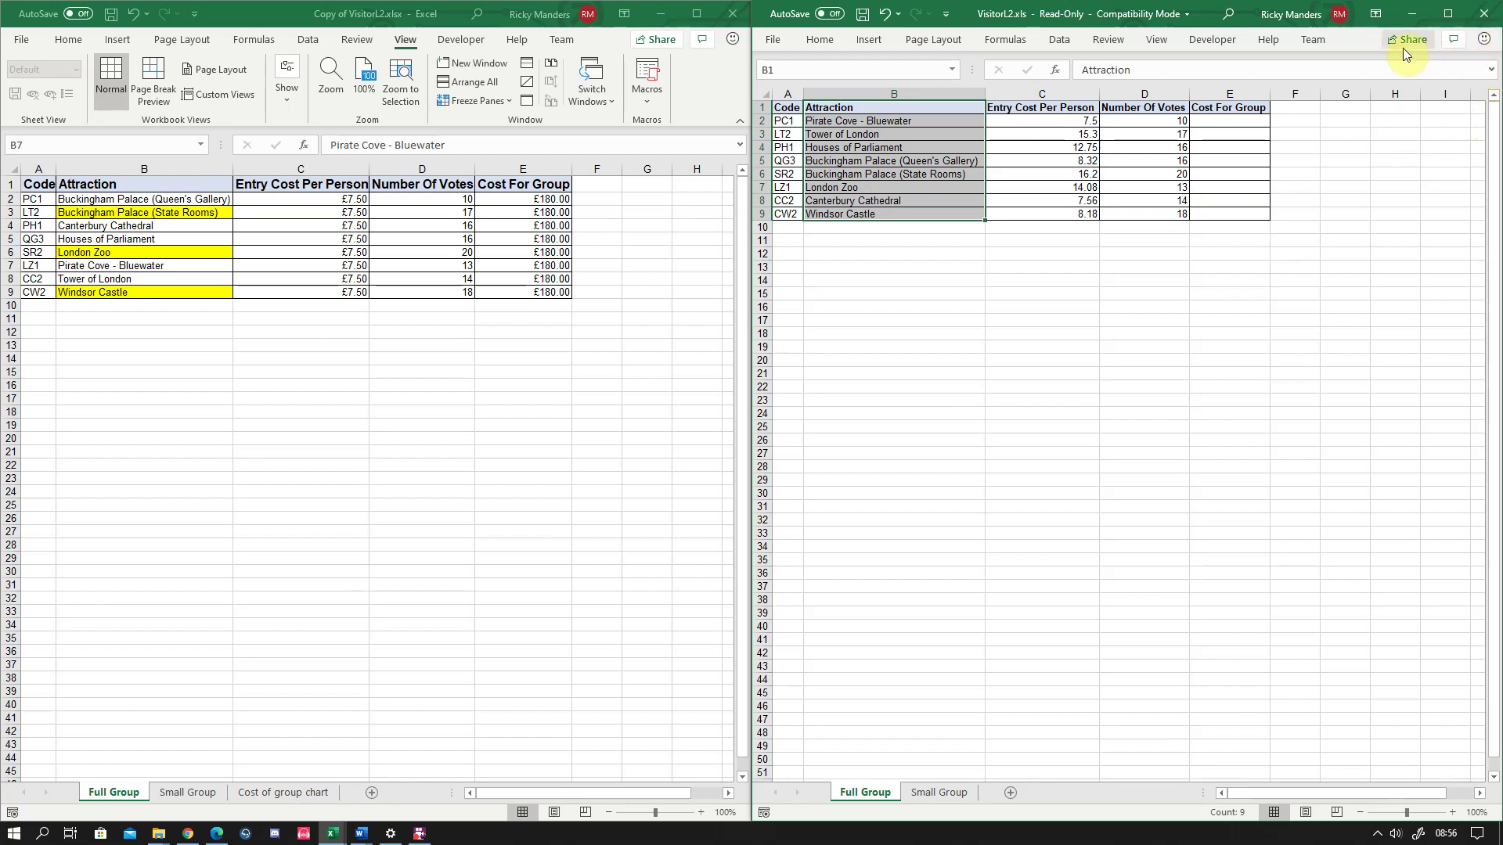
pyautogui.click(1108, 39)
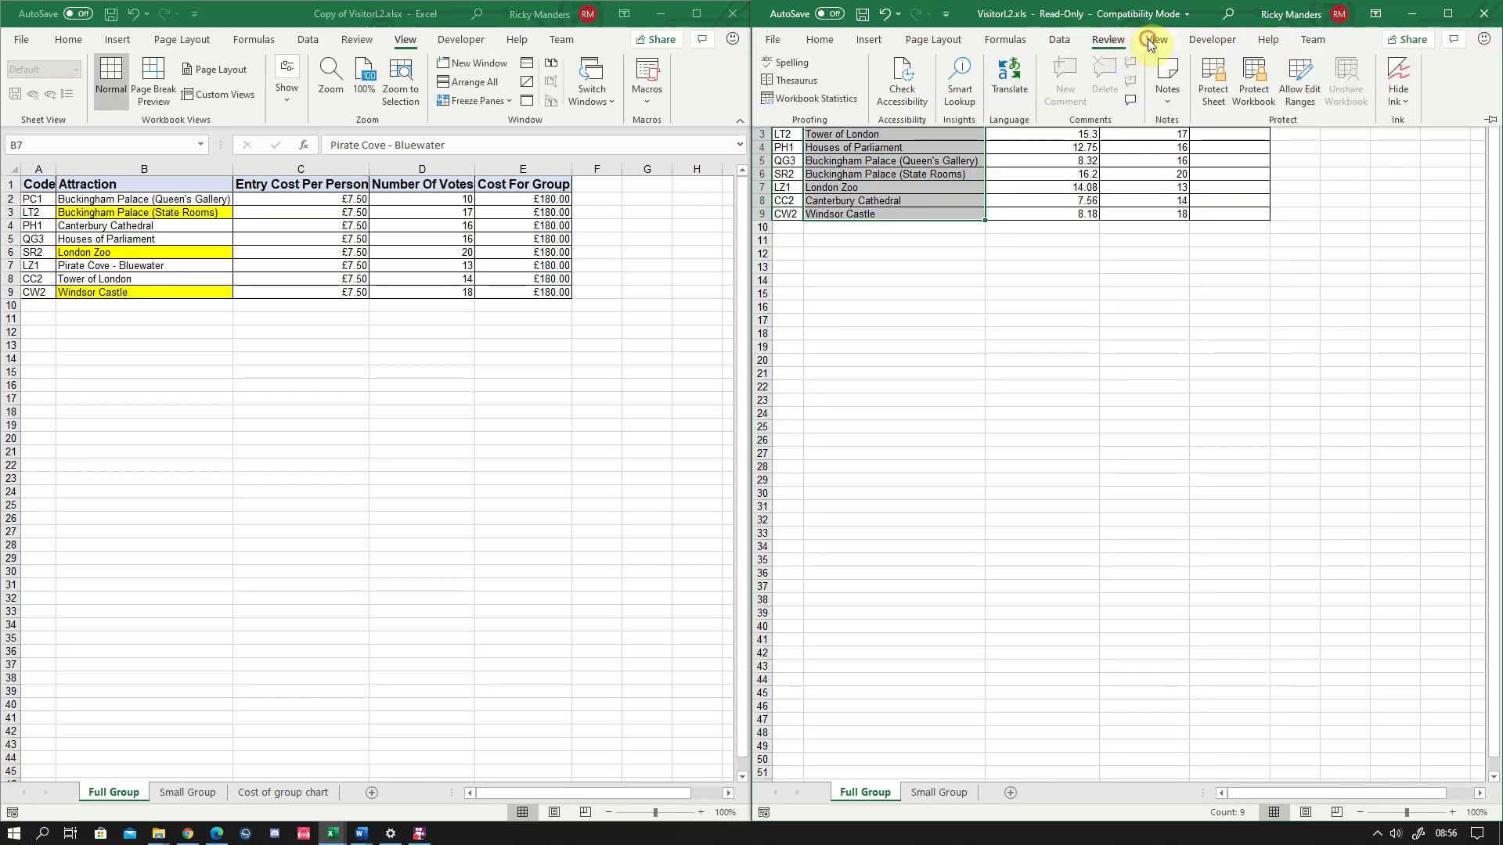
pyautogui.click(1490, 122)
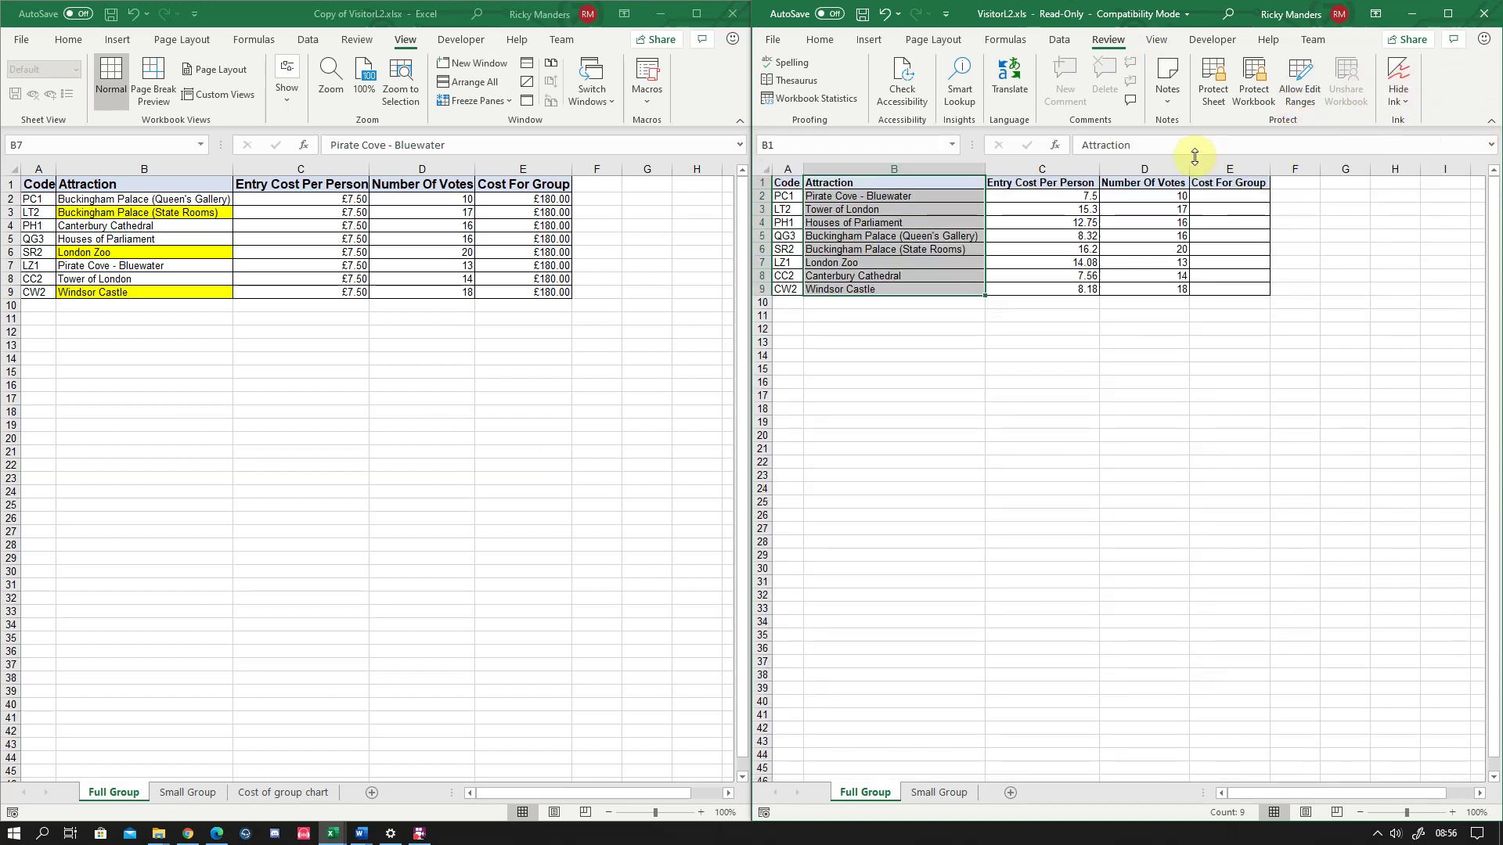
pyautogui.click(1446, 17)
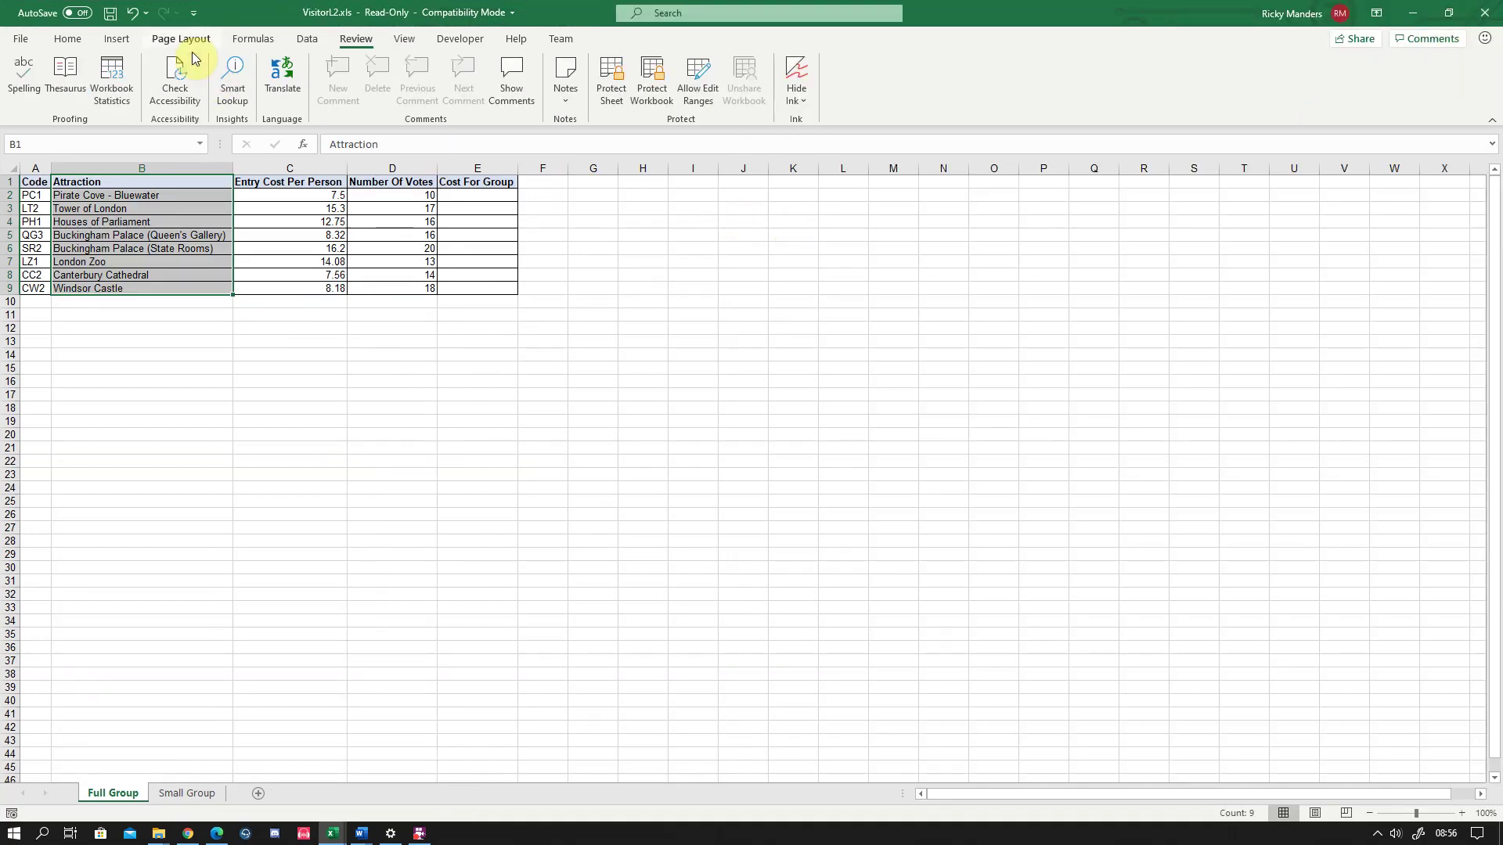
pyautogui.click(62, 39)
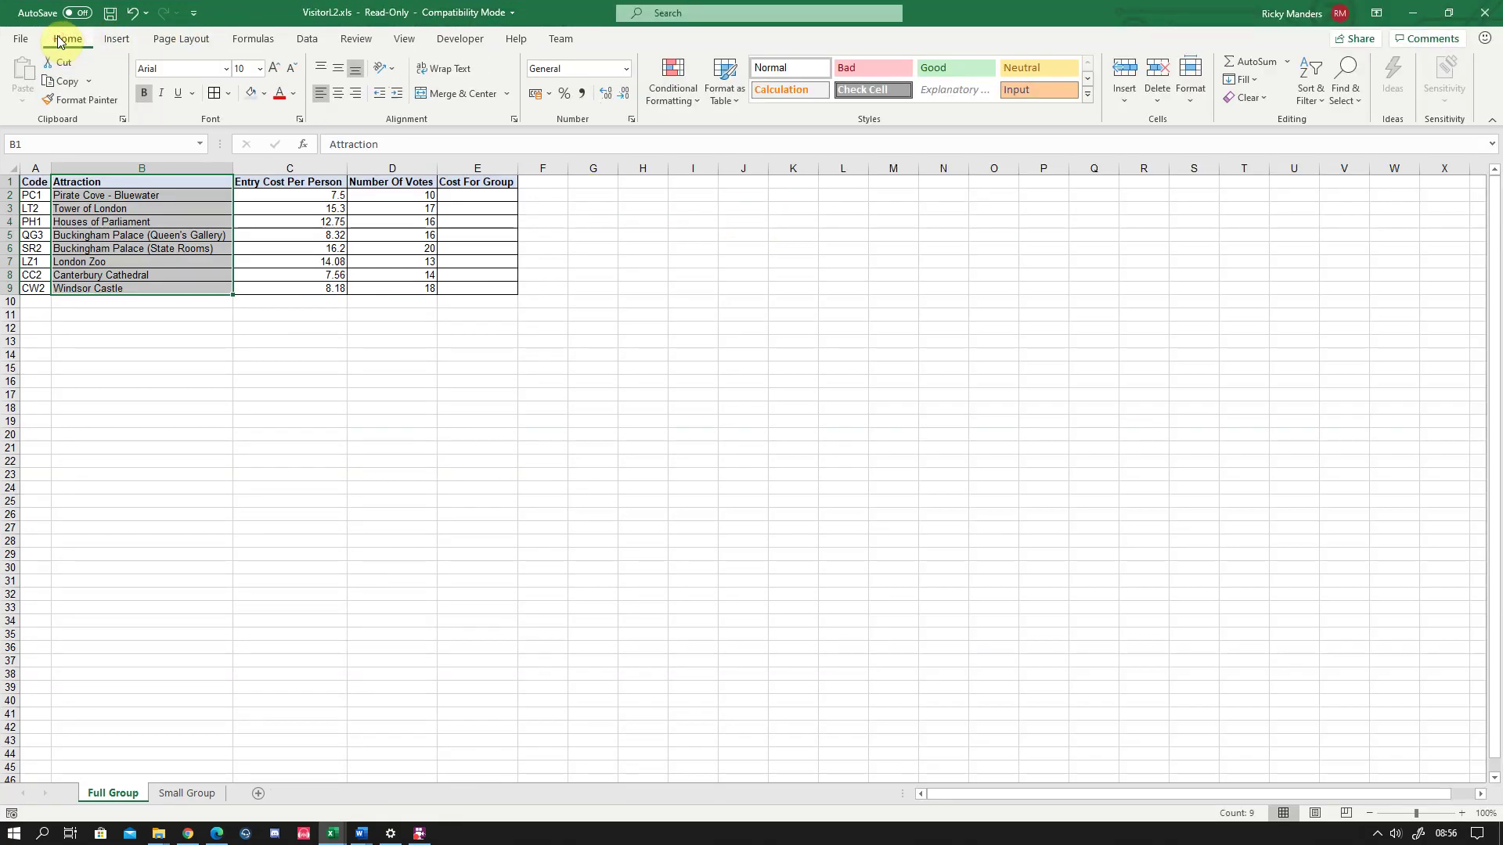
# Sort the Attraction column A to Z, continuing with the current selection only
pyautogui.click(1322, 102)
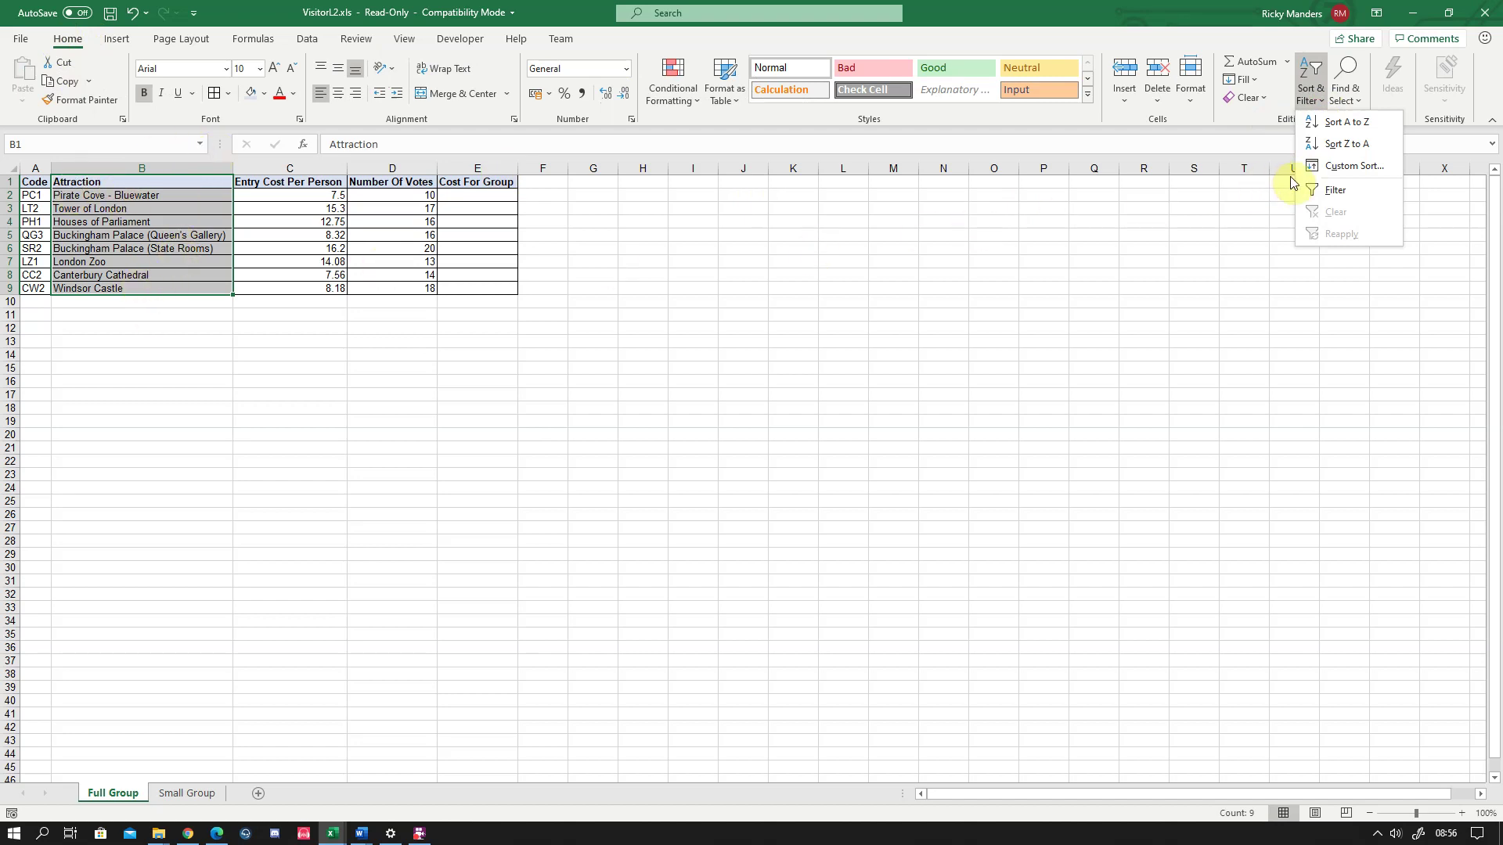
pyautogui.click(1340, 122)
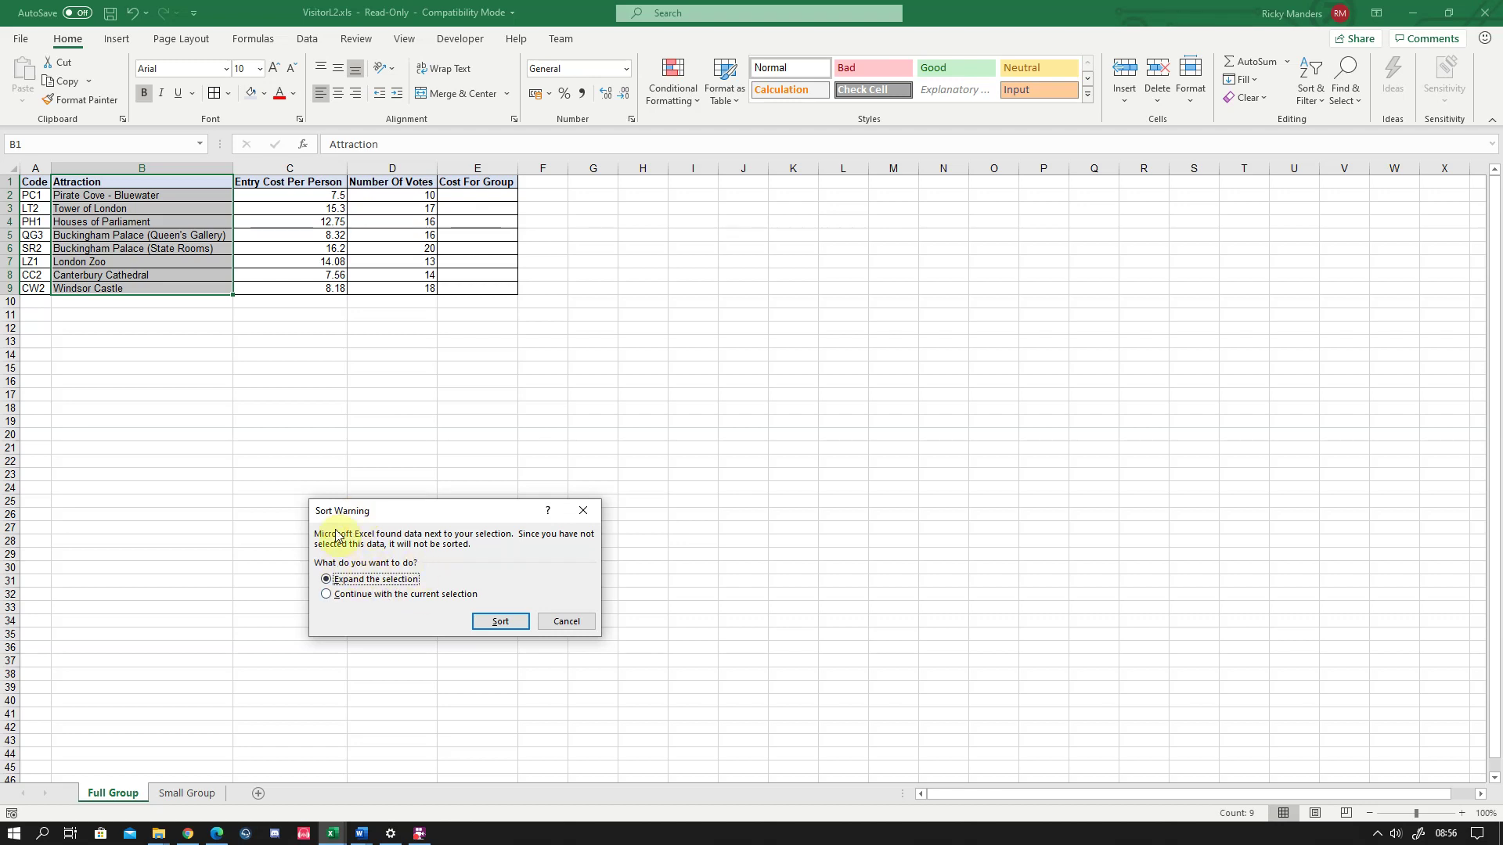
pyautogui.click(364, 595)
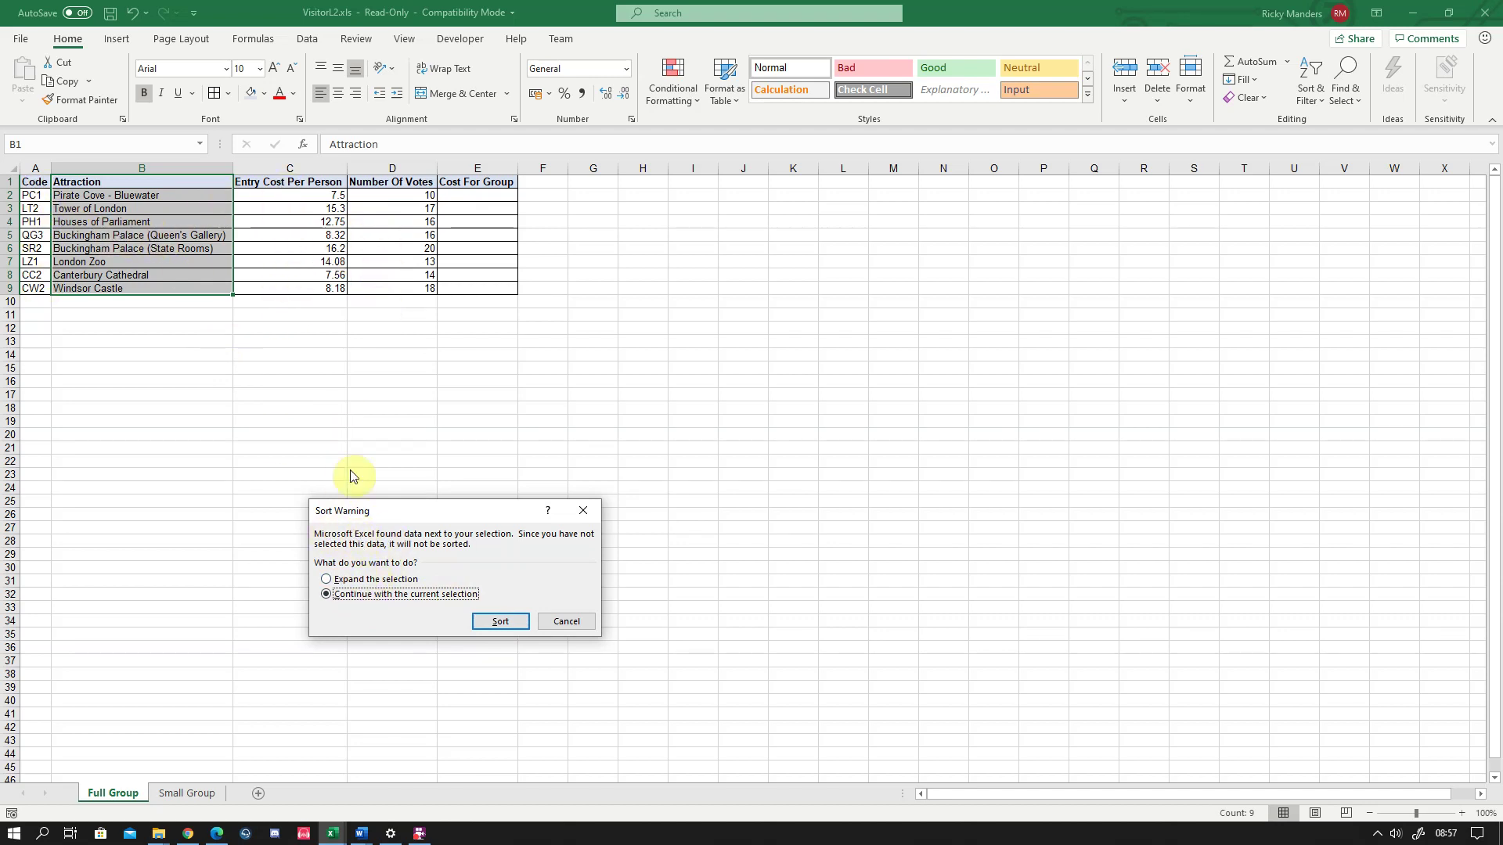
pyautogui.click(349, 580)
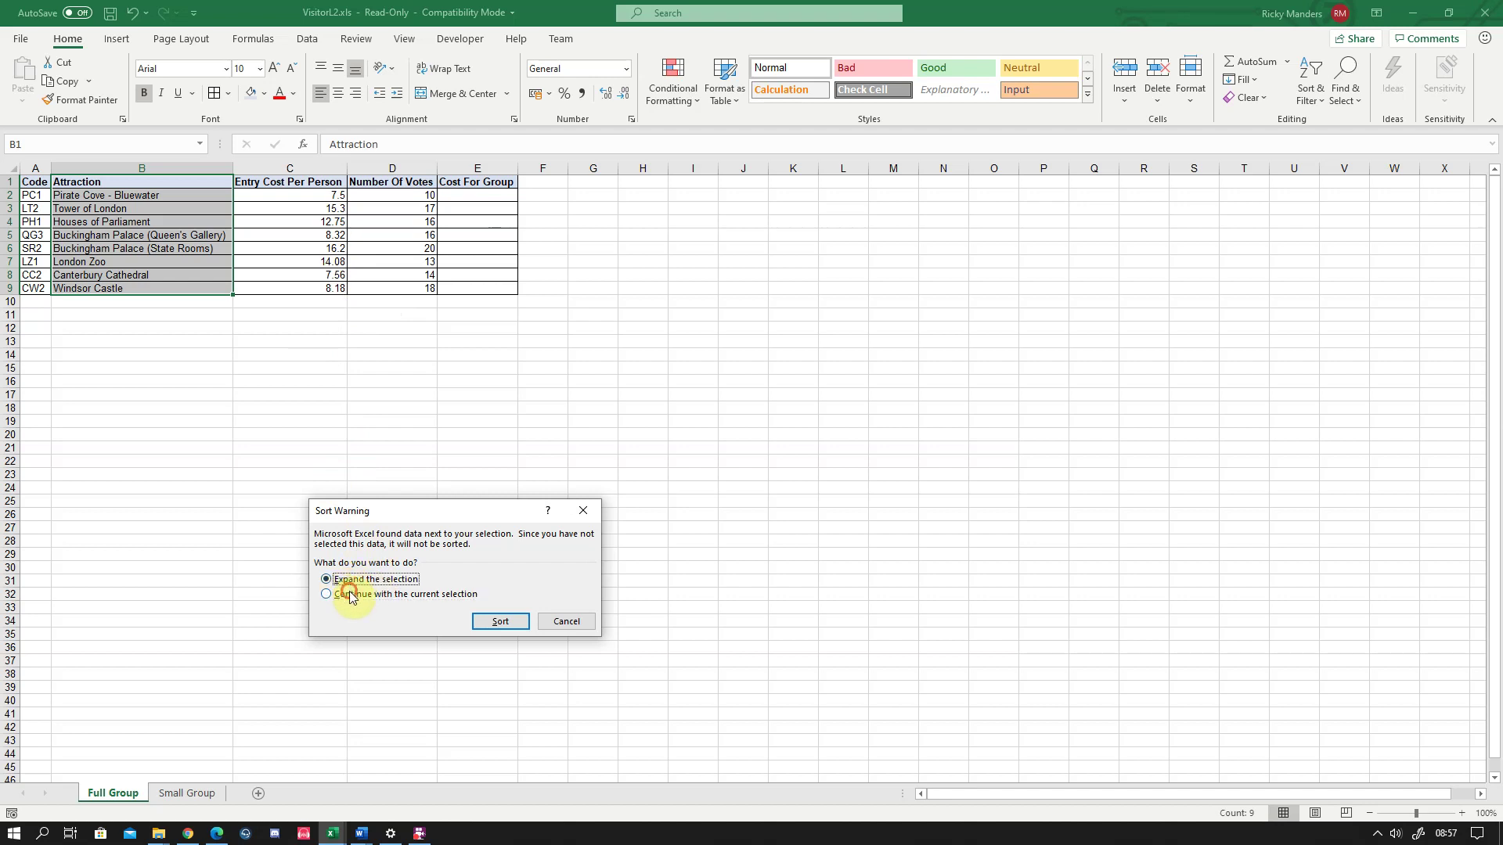
pyautogui.click(350, 596)
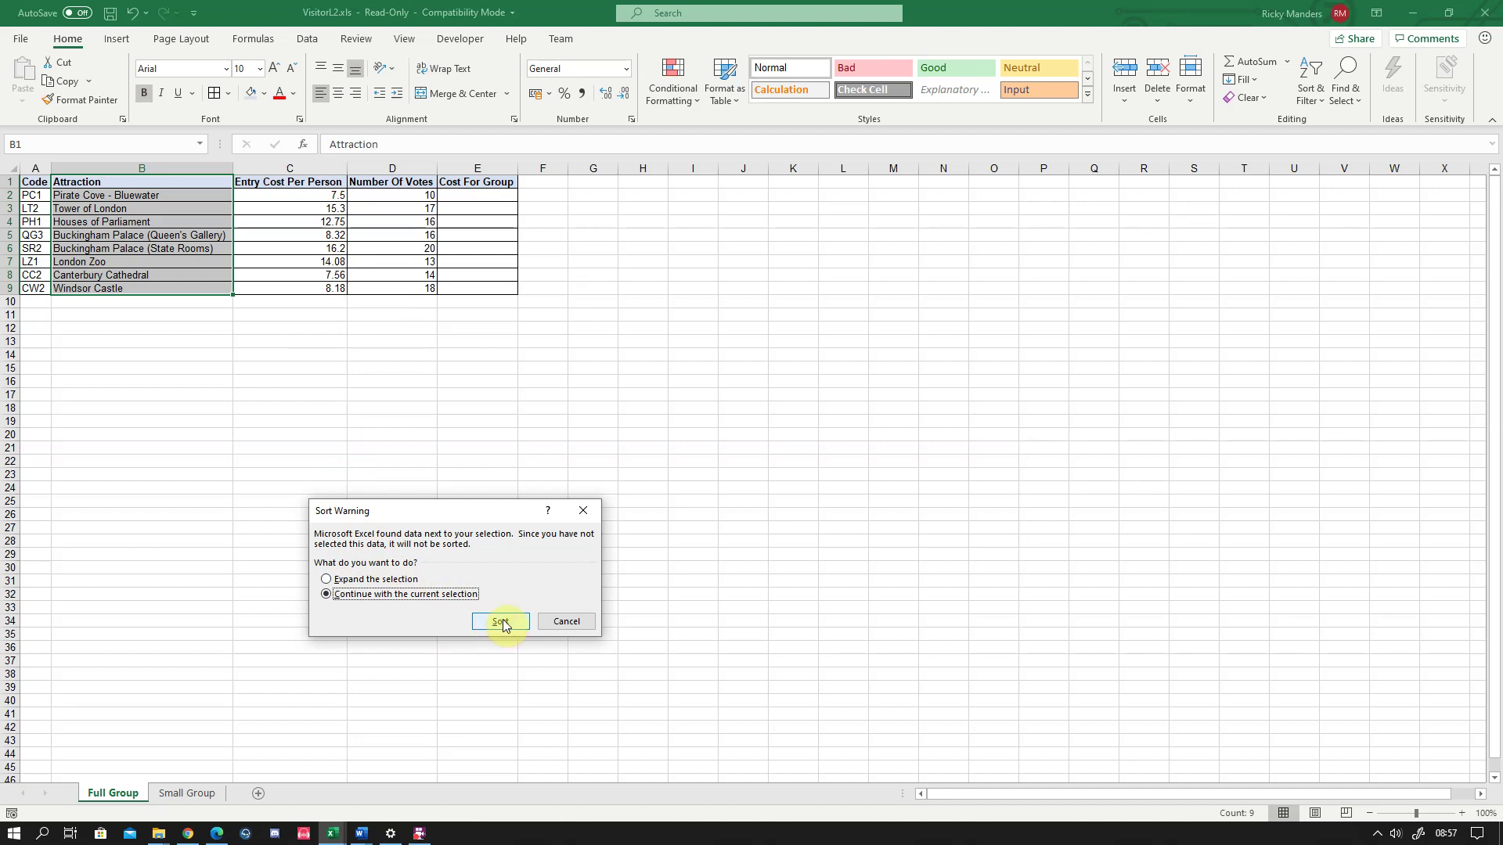
pyautogui.click(500, 622)
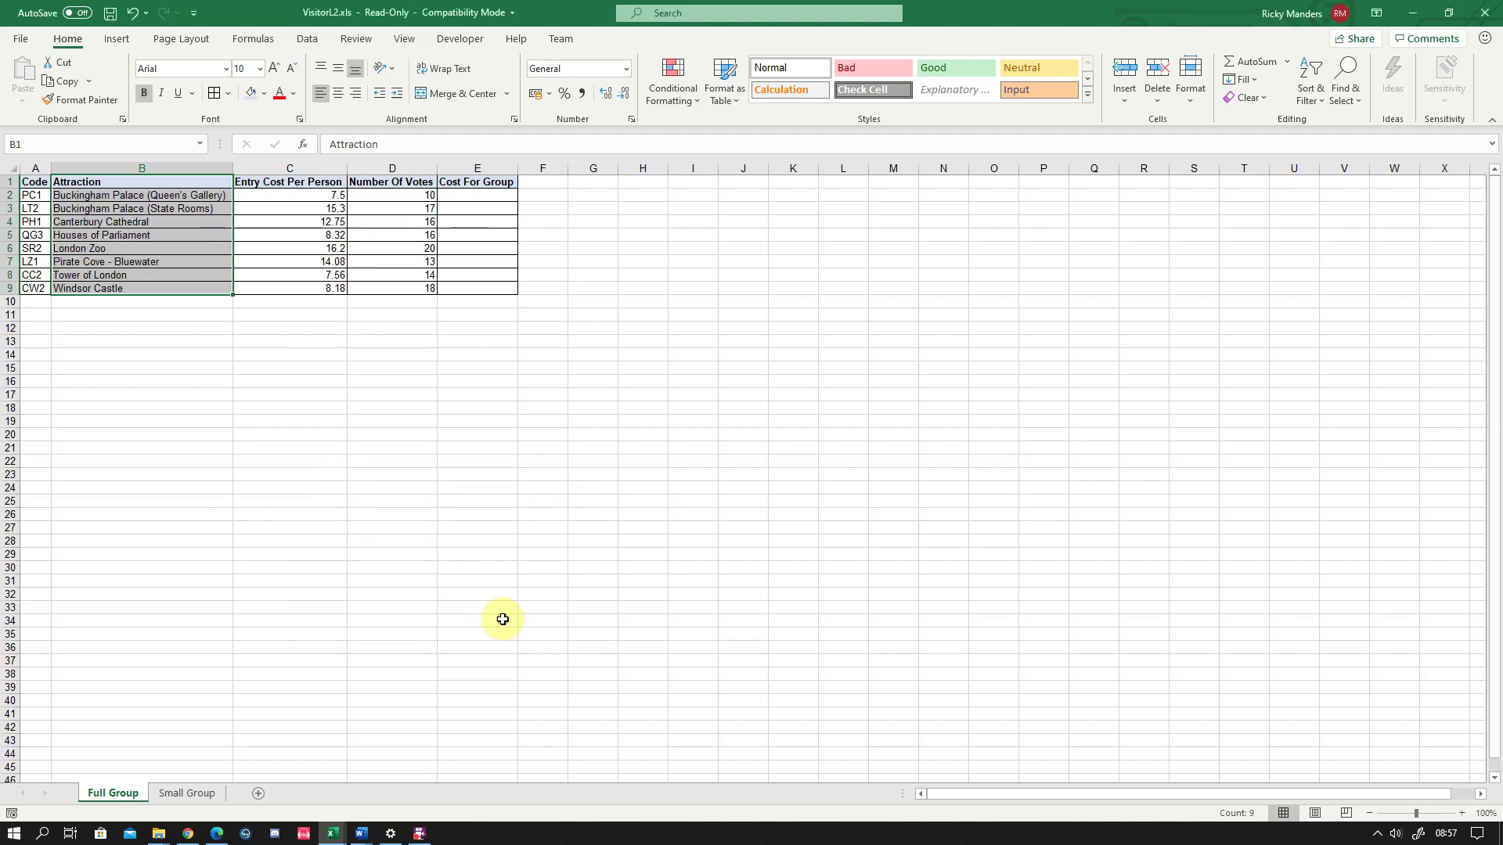
# Check the London Zoo and Pirate Cove rows, select B2:B9 and undo the column-only sort
pyautogui.click(72, 247)
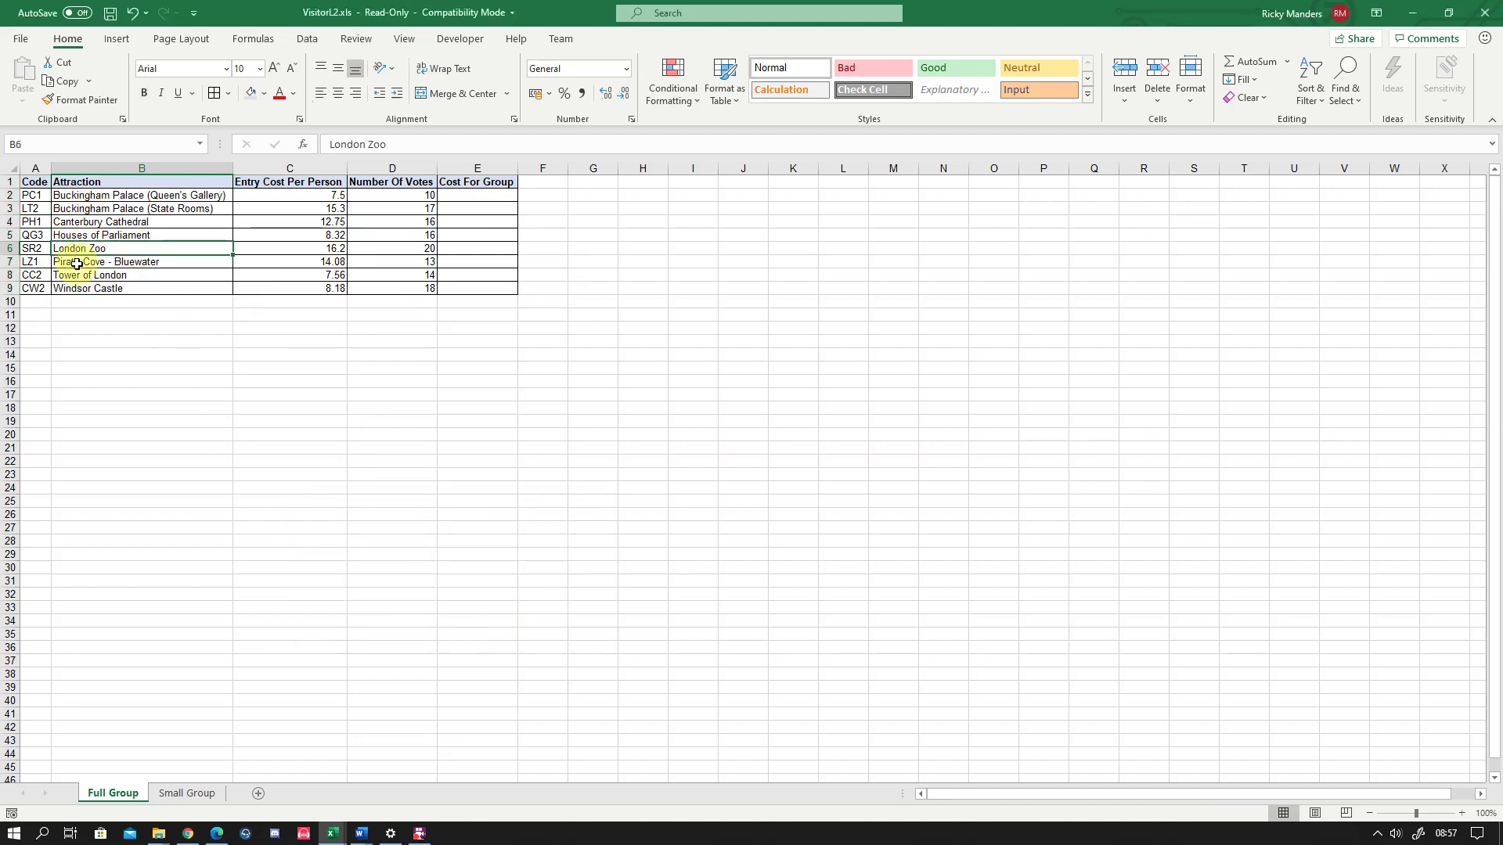
pyautogui.click(78, 263)
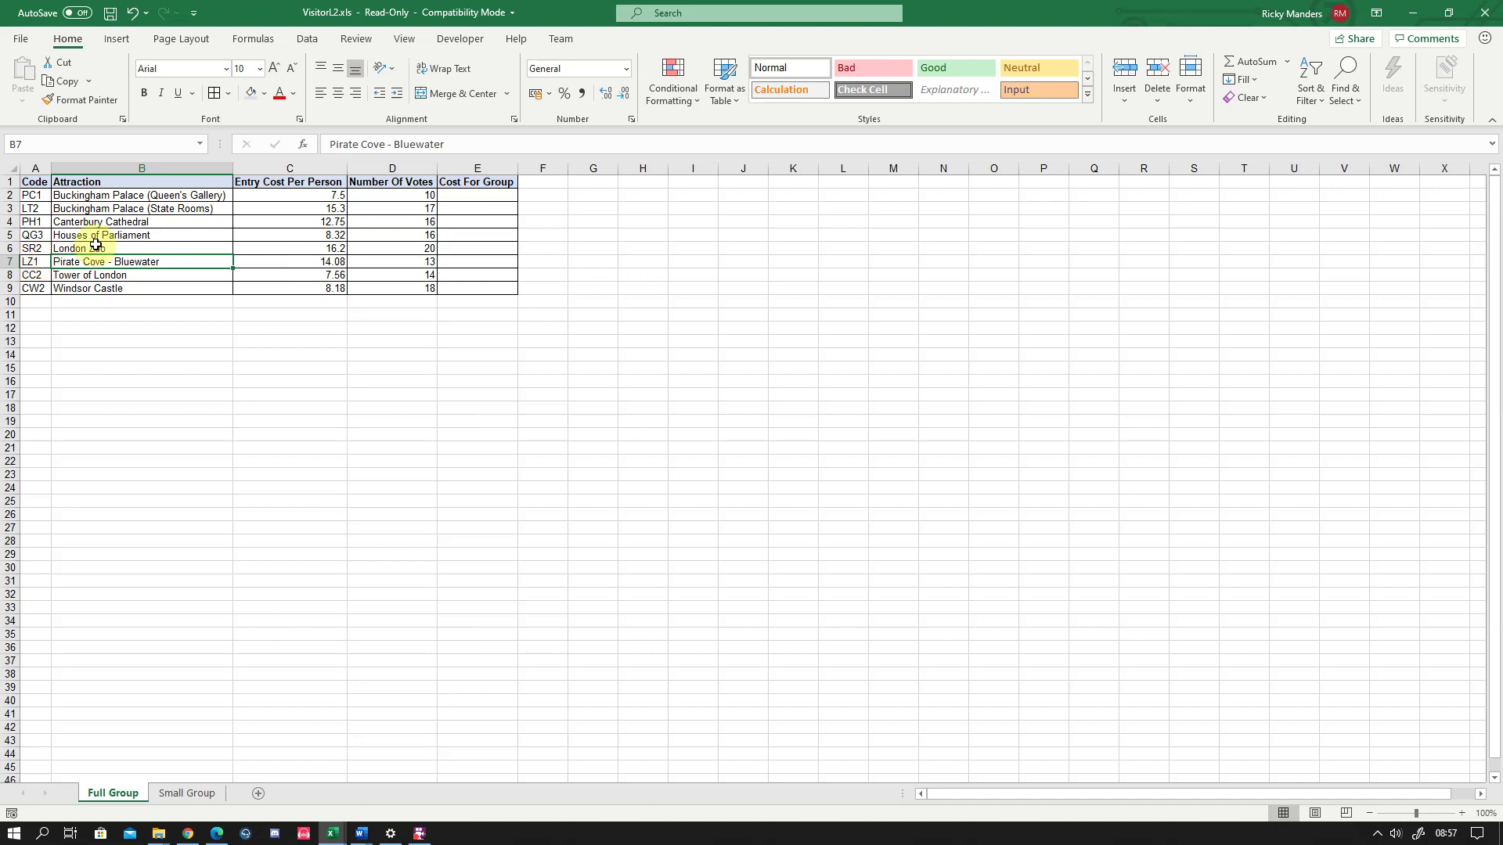
pyautogui.moveTo(100, 196); pyautogui.dragTo(107, 285)
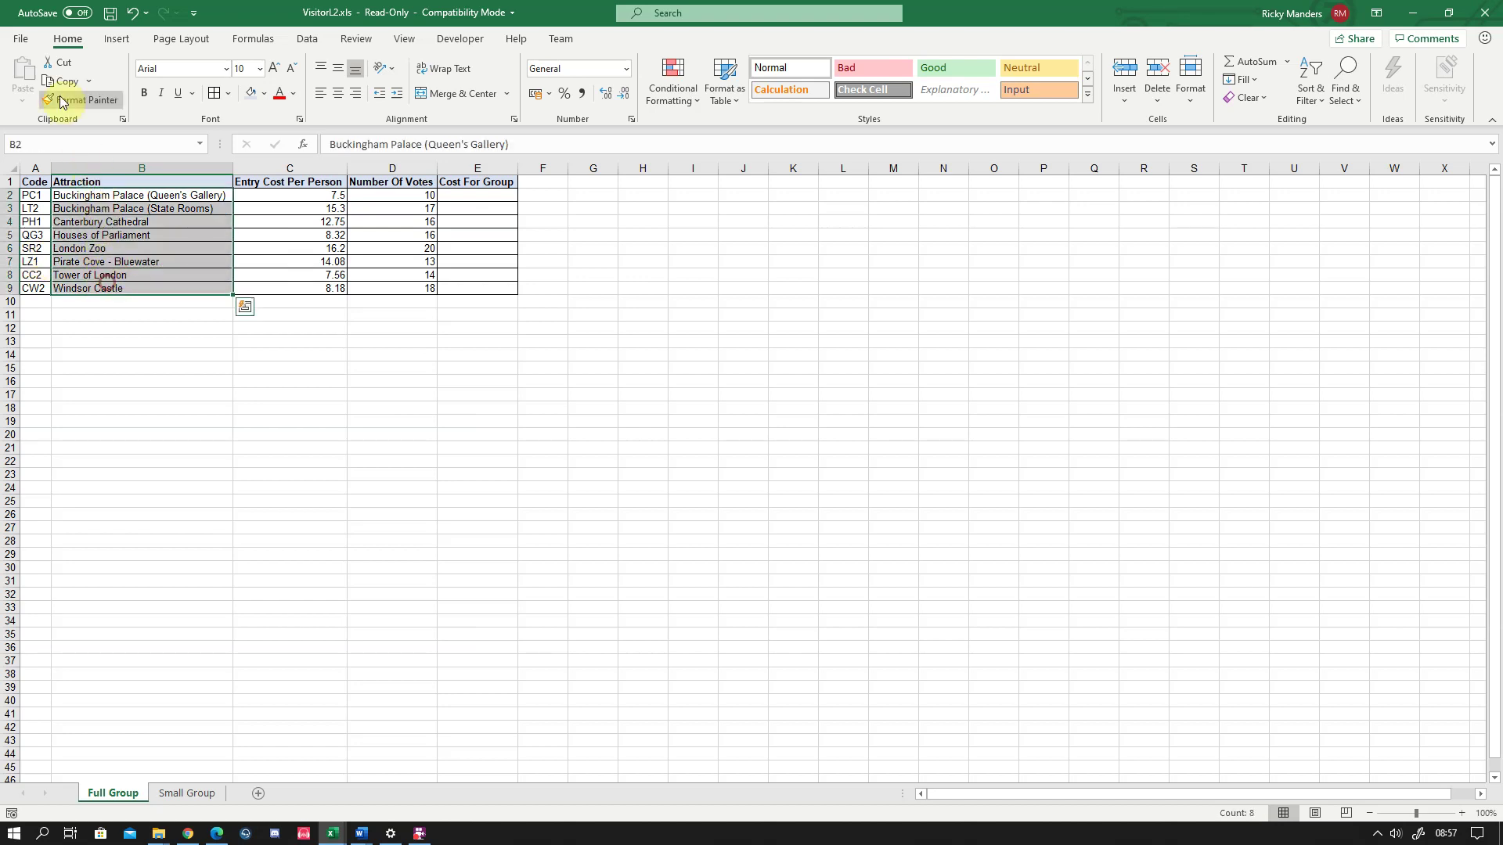
pyautogui.click(132, 13)
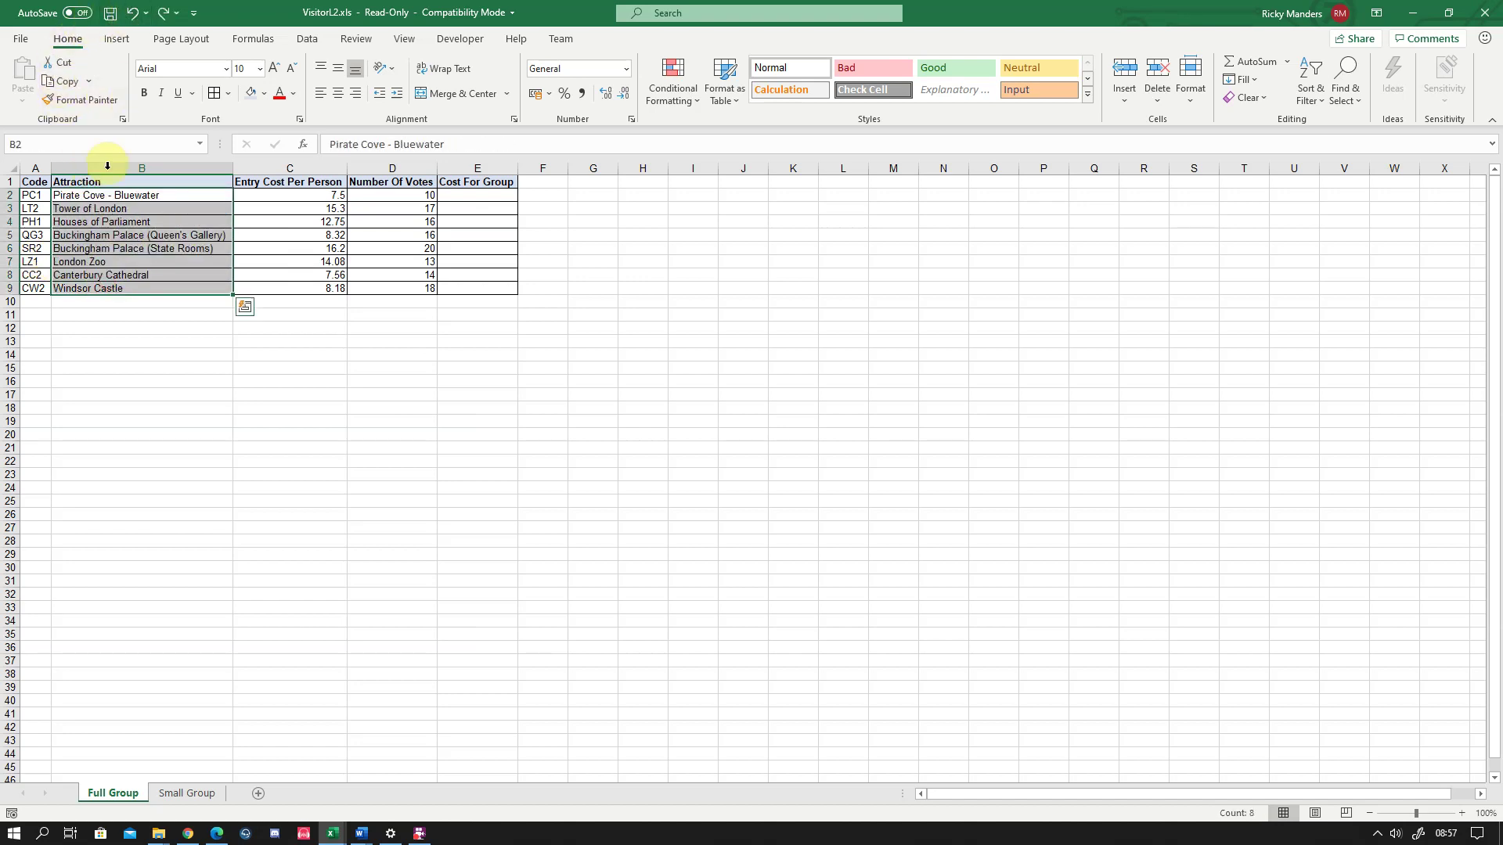
# Sort the attraction names in B2:B9 A to Z, expanding the selection to the neighbouring columns
pyautogui.click(1316, 104)
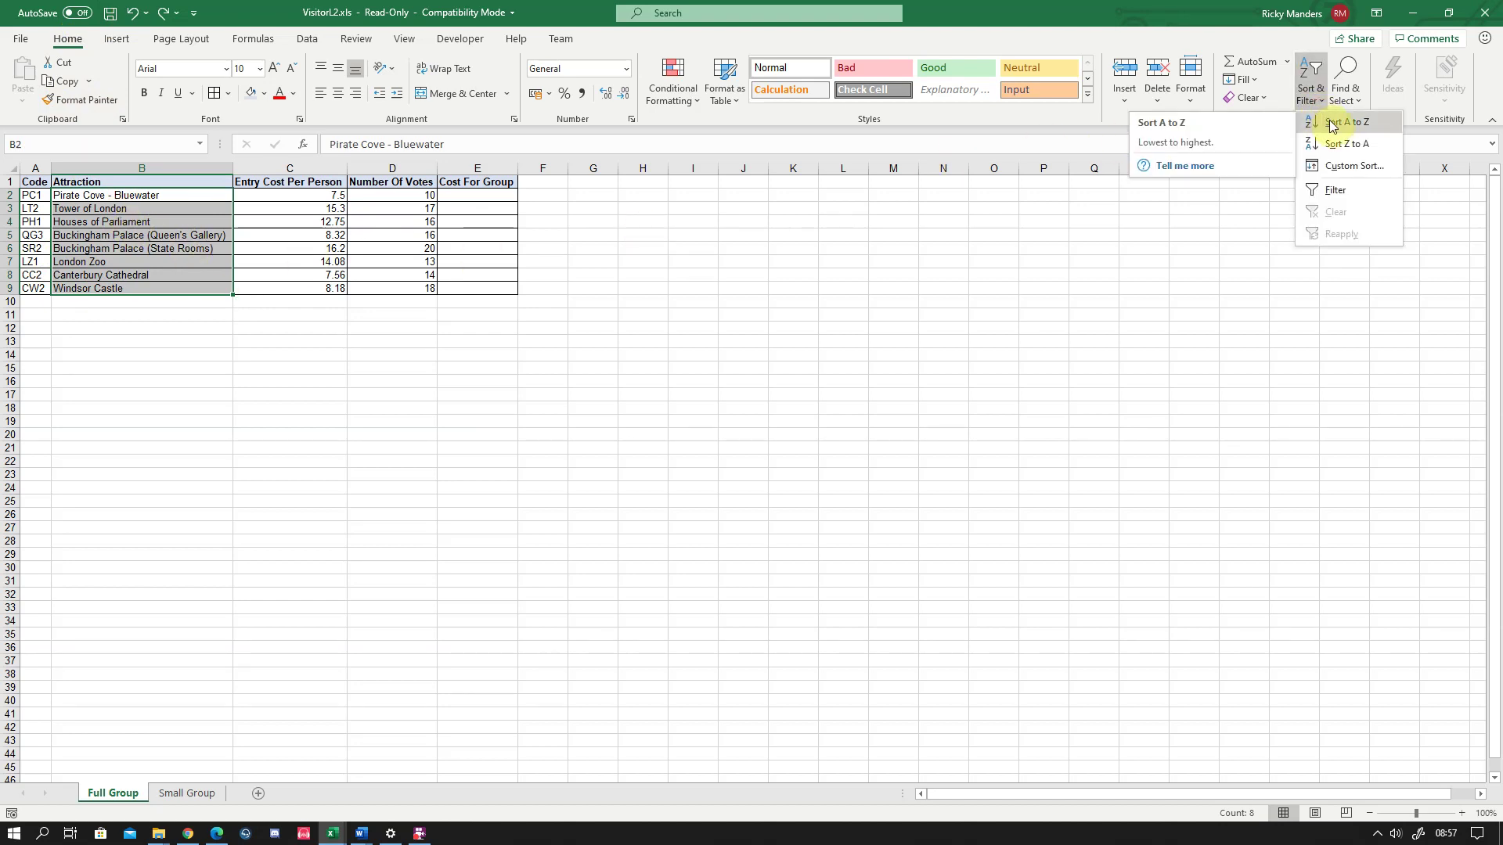
pyautogui.click(1331, 124)
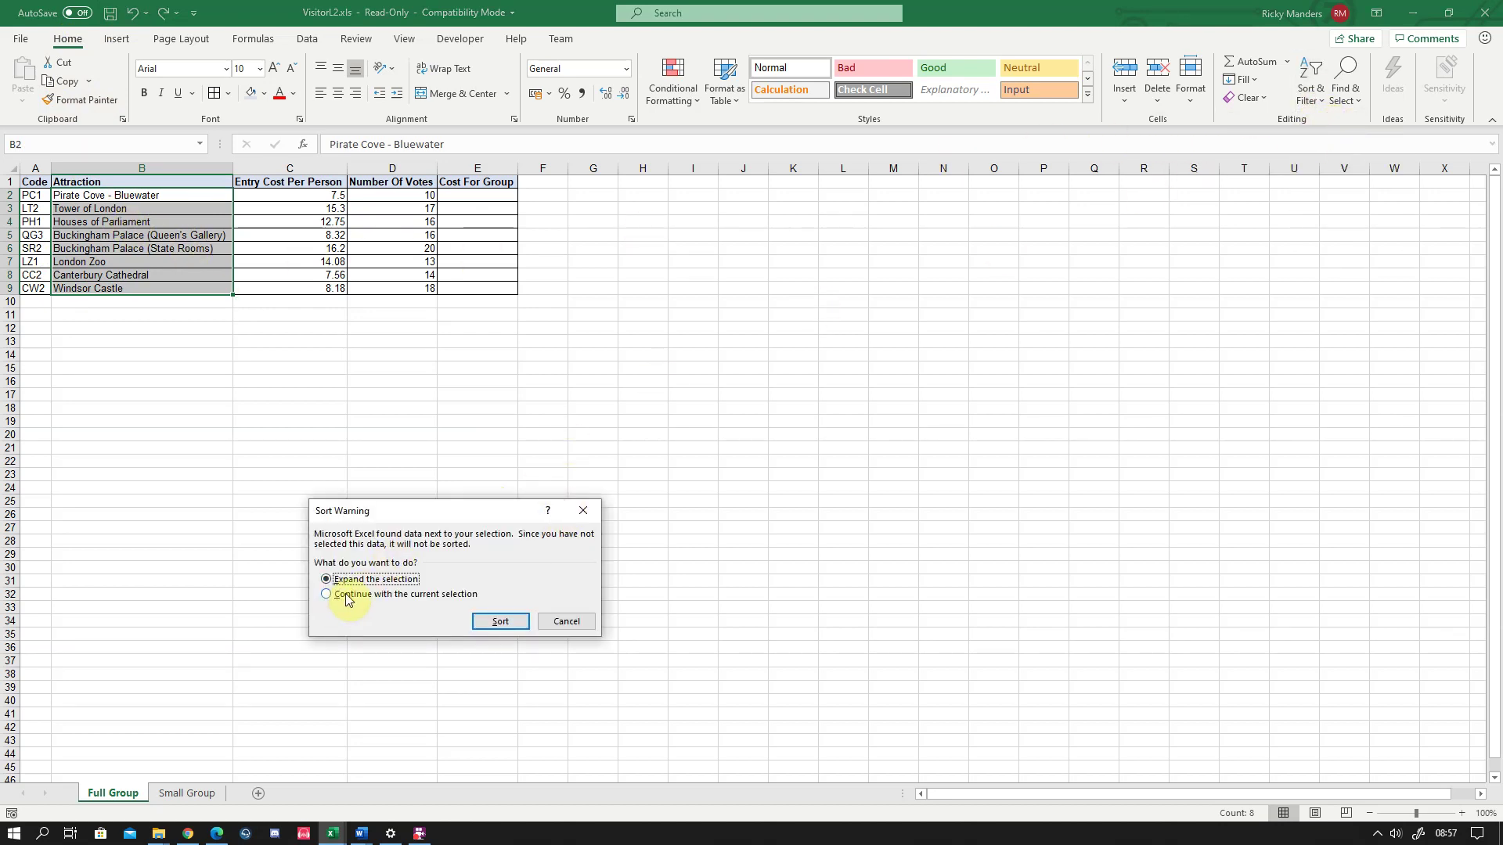
pyautogui.click(499, 621)
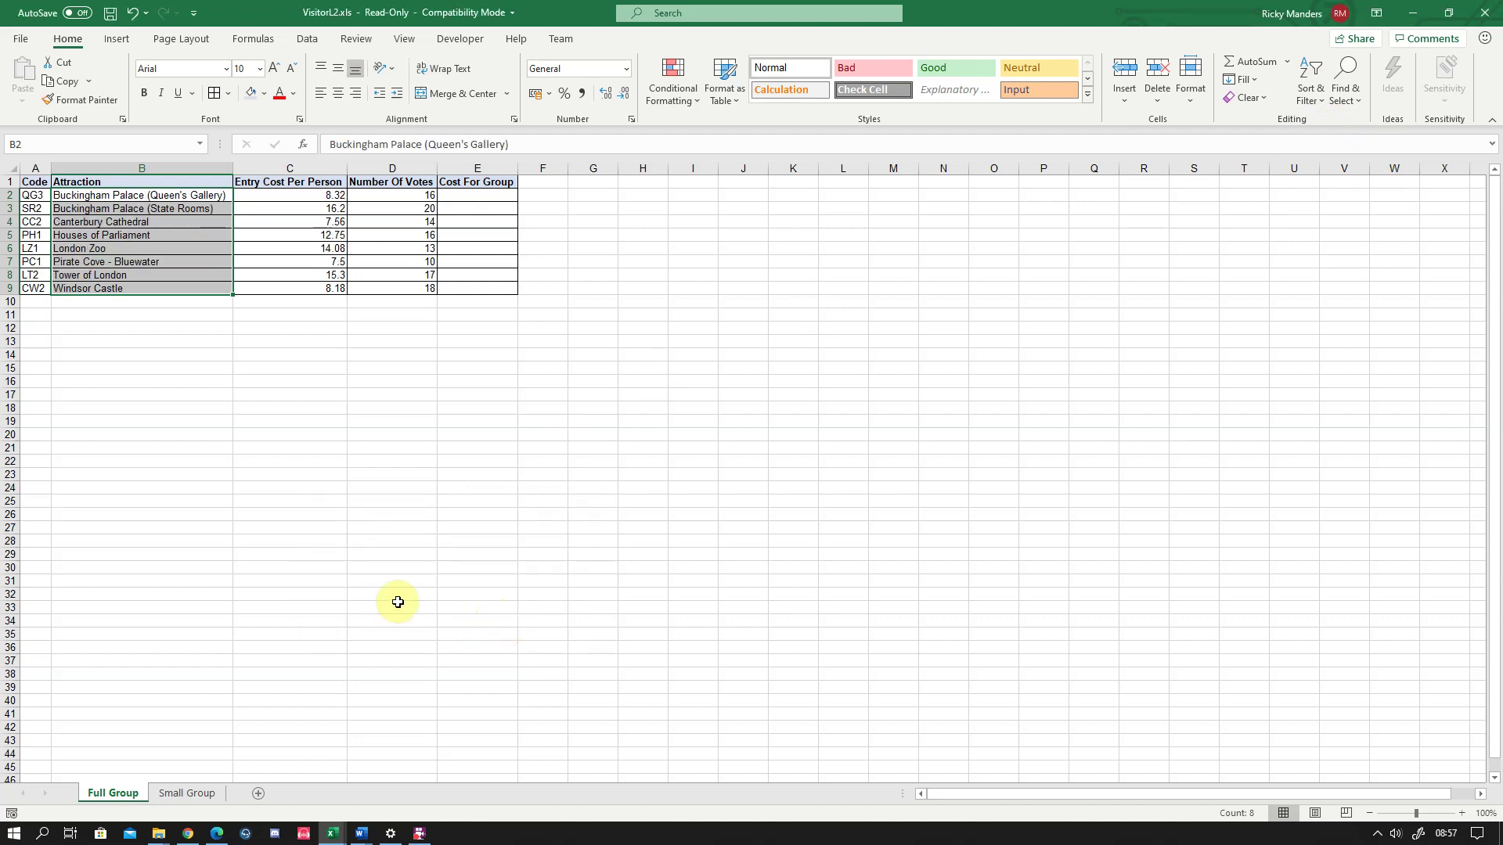
# Check that each attraction in the sorted table still sits beside its own code and data
pyautogui.click(70, 234)
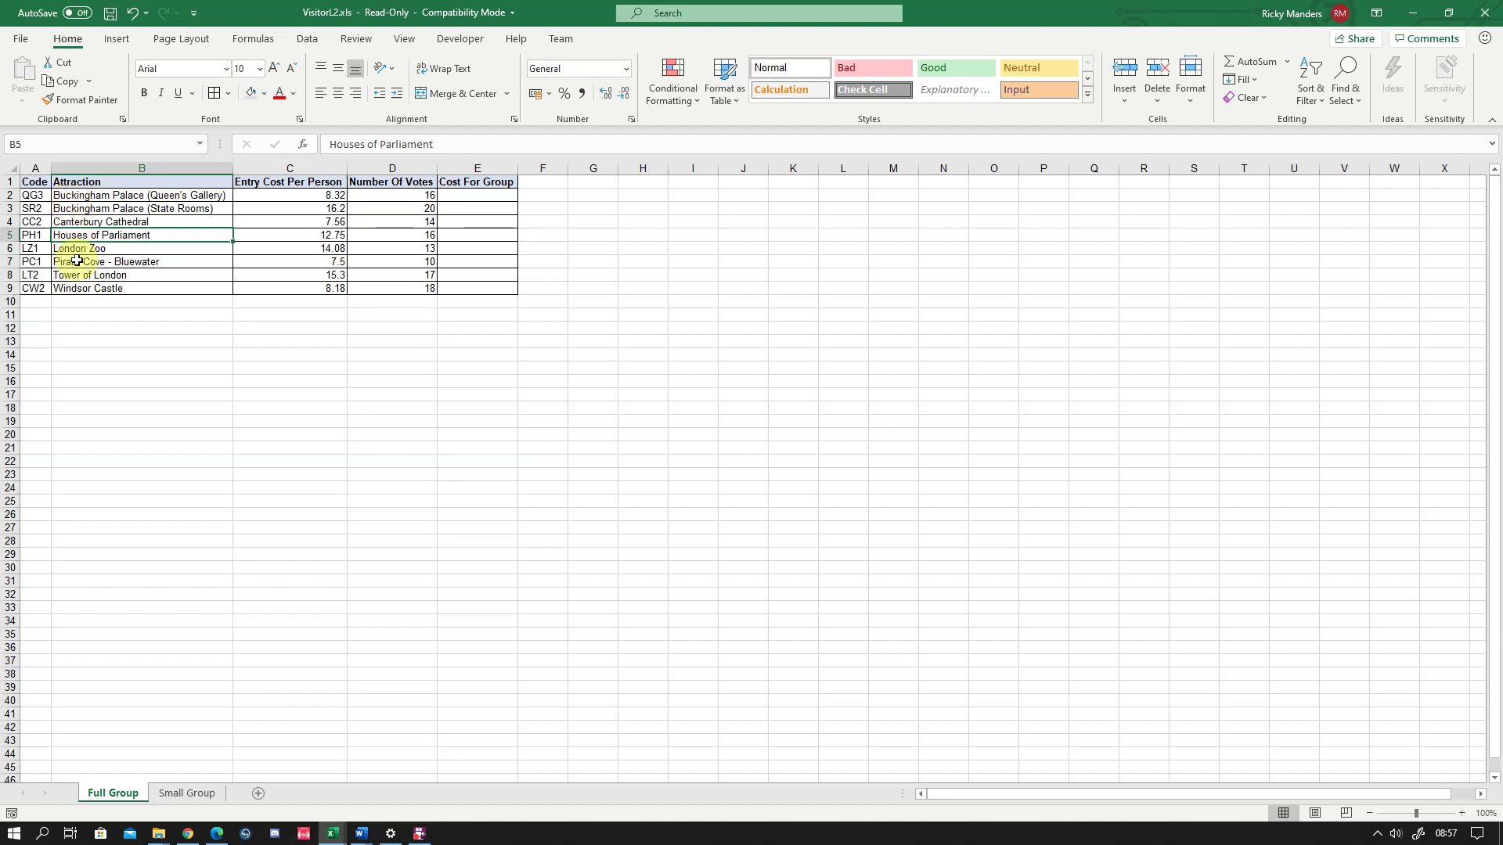
pyautogui.click(28, 262)
pyautogui.click(64, 264)
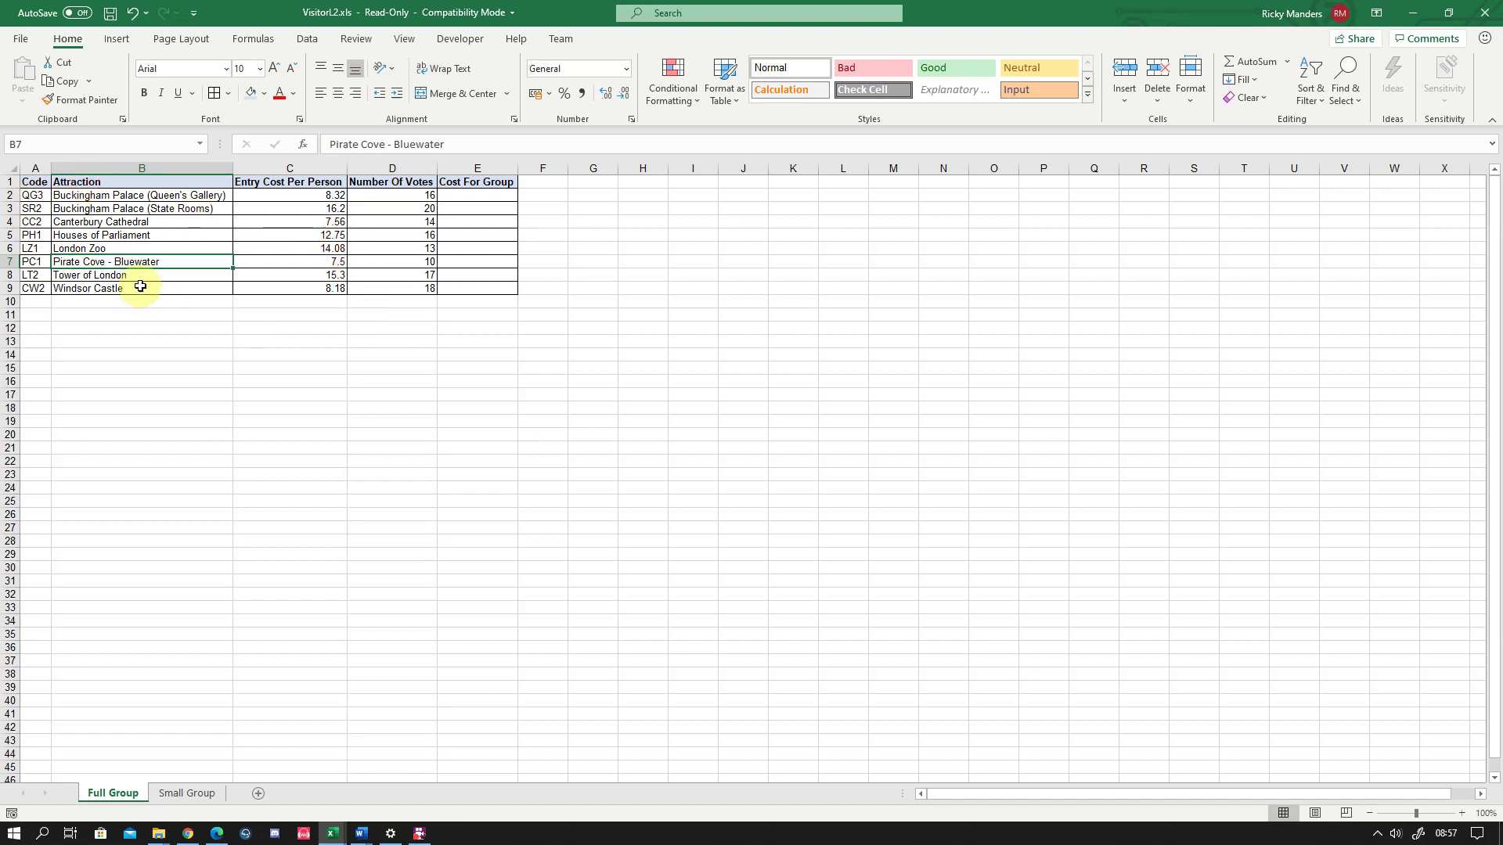
pyautogui.click(94, 197)
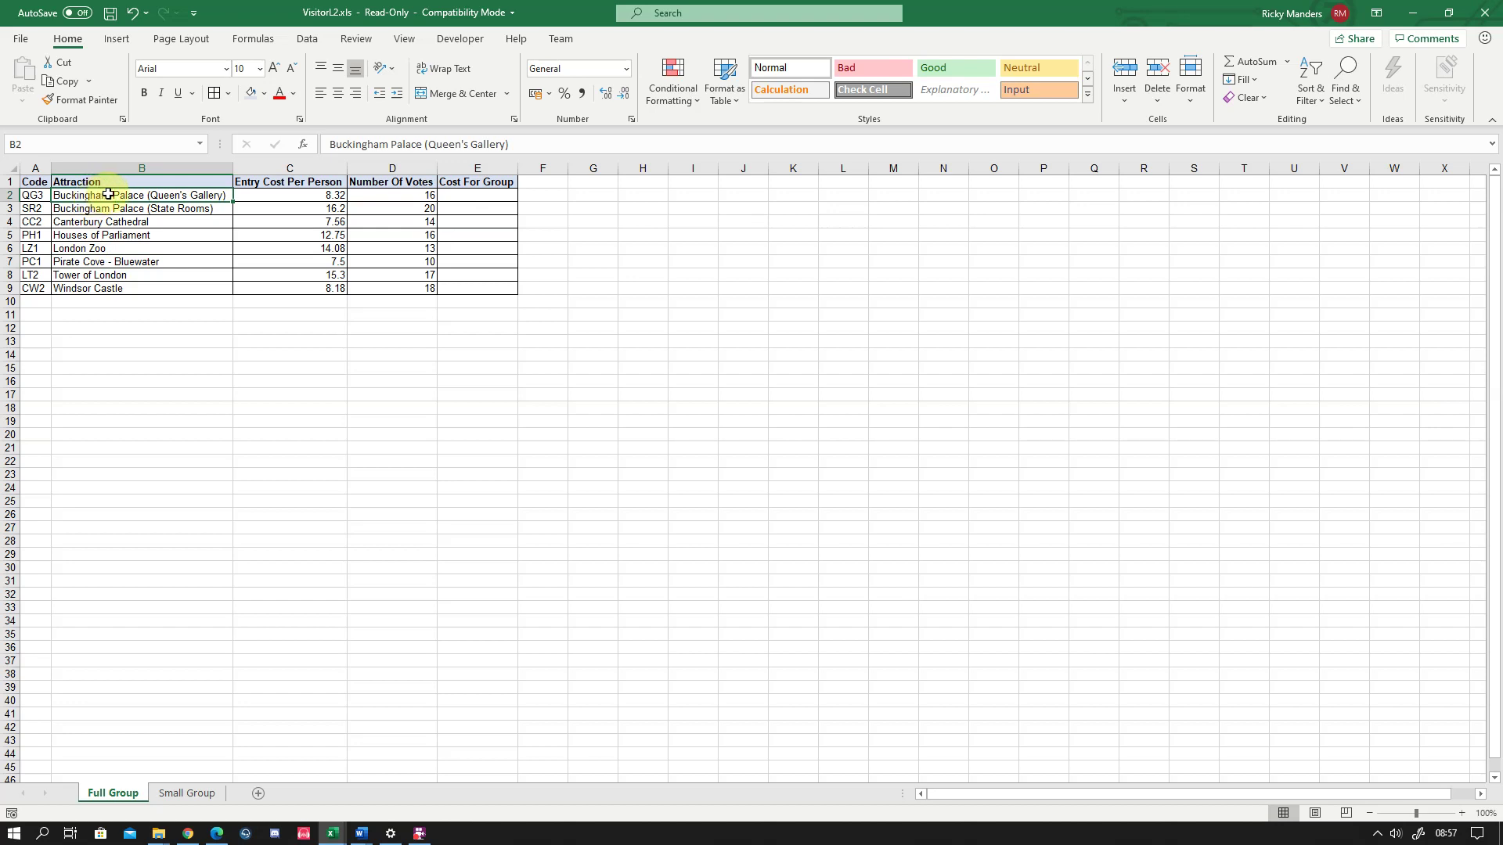
pyautogui.click(116, 235)
pyautogui.click(137, 338)
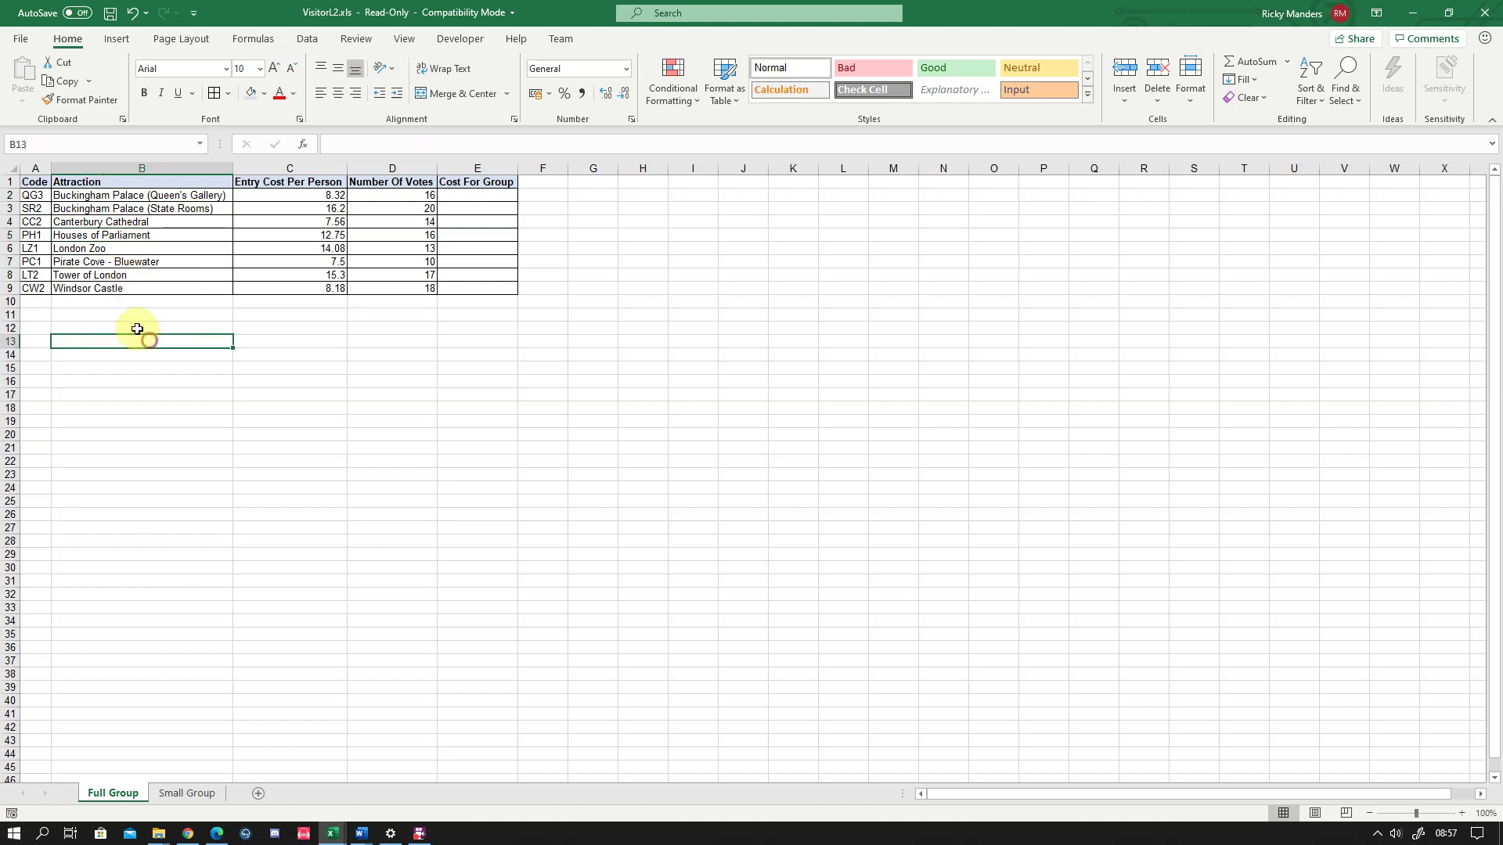
# Apply a custom sort to the table A1:E9 by Attraction on cell values, A to Z, with headers
pyautogui.moveTo(35, 181); pyautogui.dragTo(447, 293)
pyautogui.click(1321, 109)
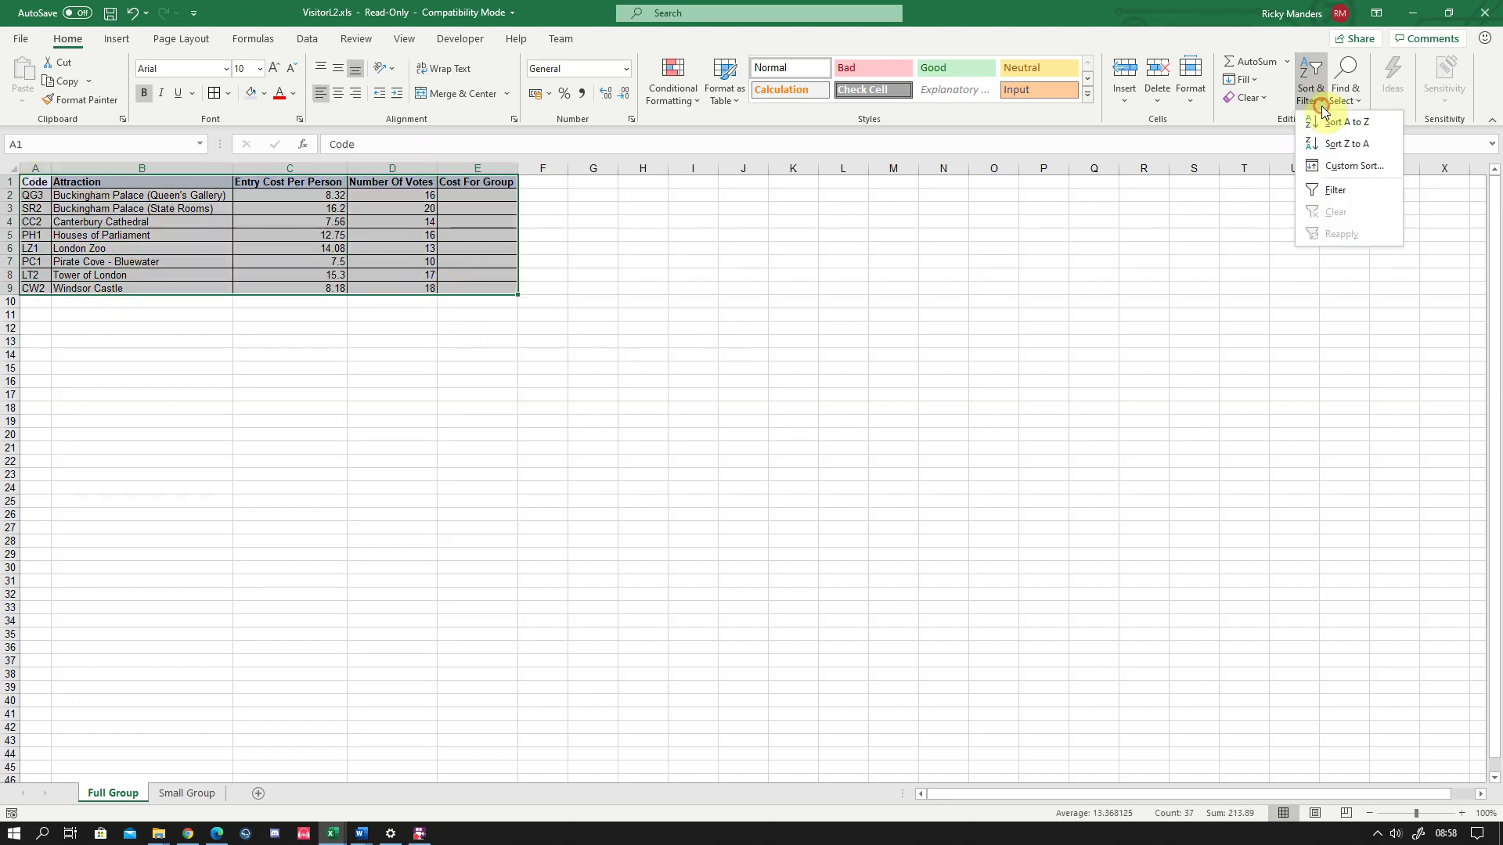
pyautogui.click(1338, 167)
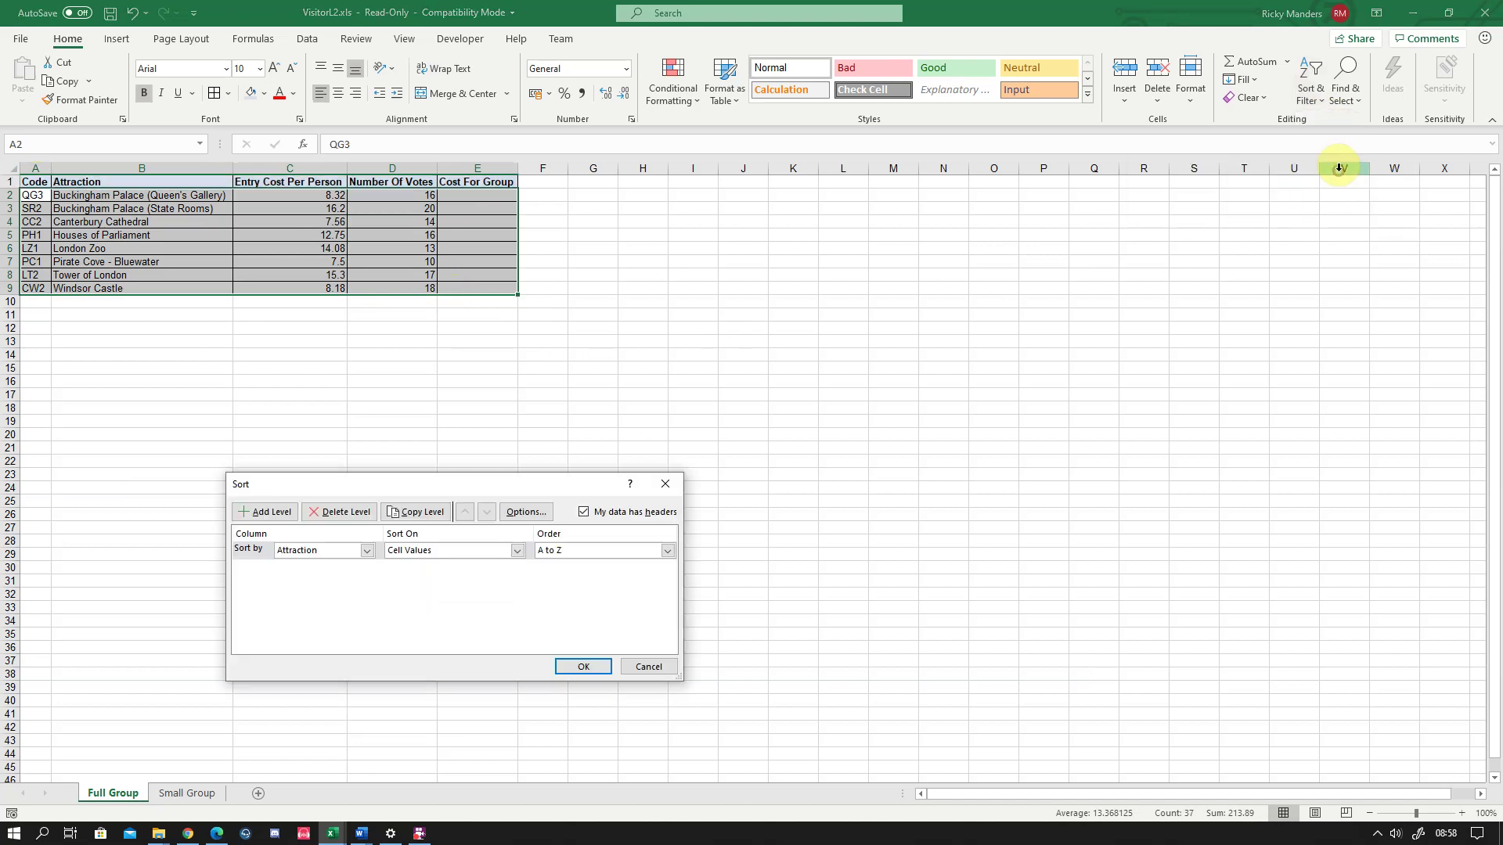
pyautogui.click(274, 554)
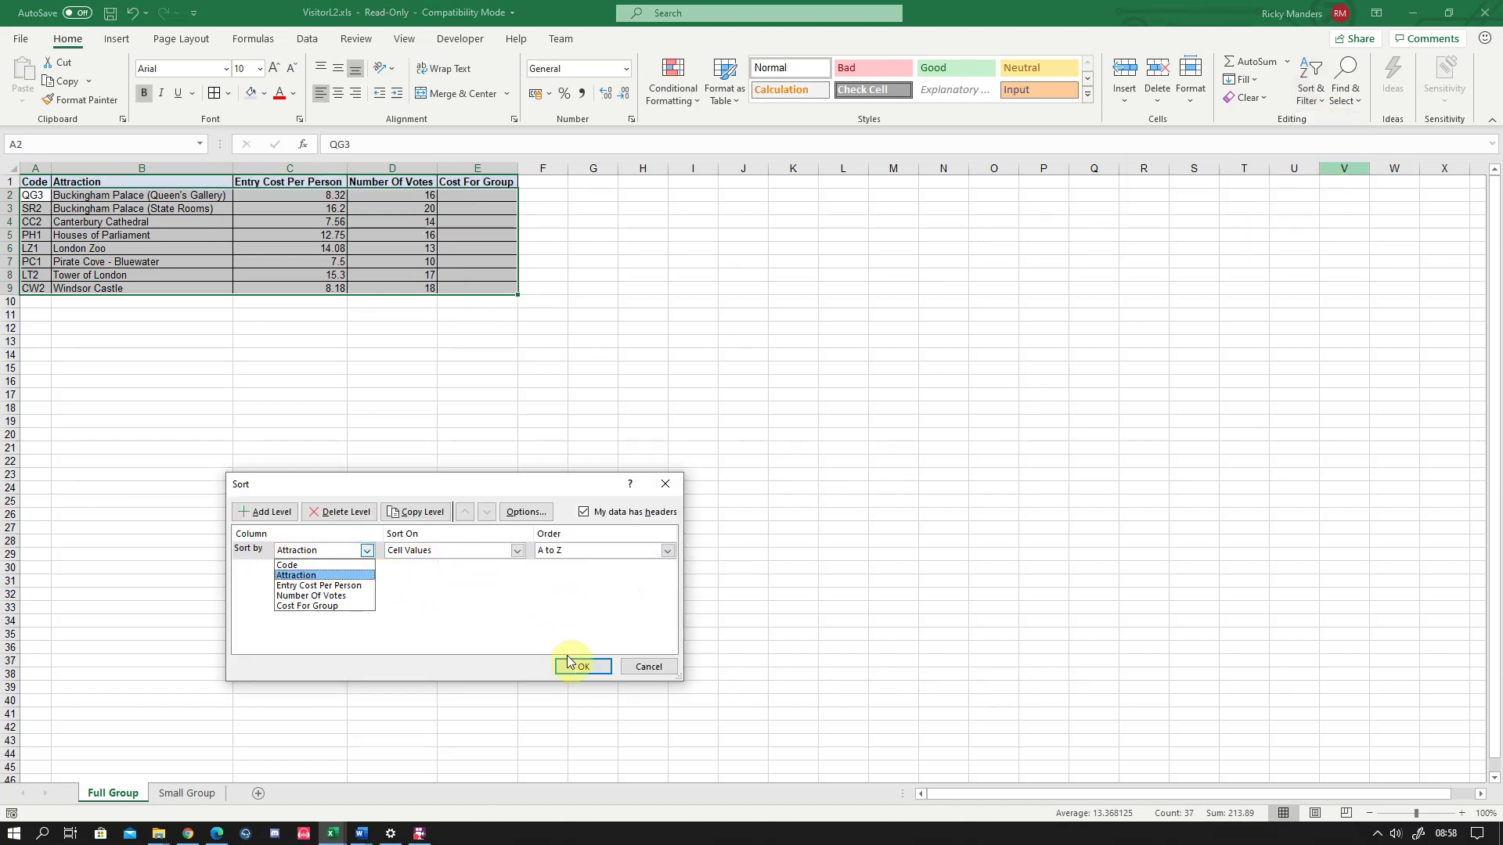
pyautogui.click(579, 667)
pyautogui.click(222, 407)
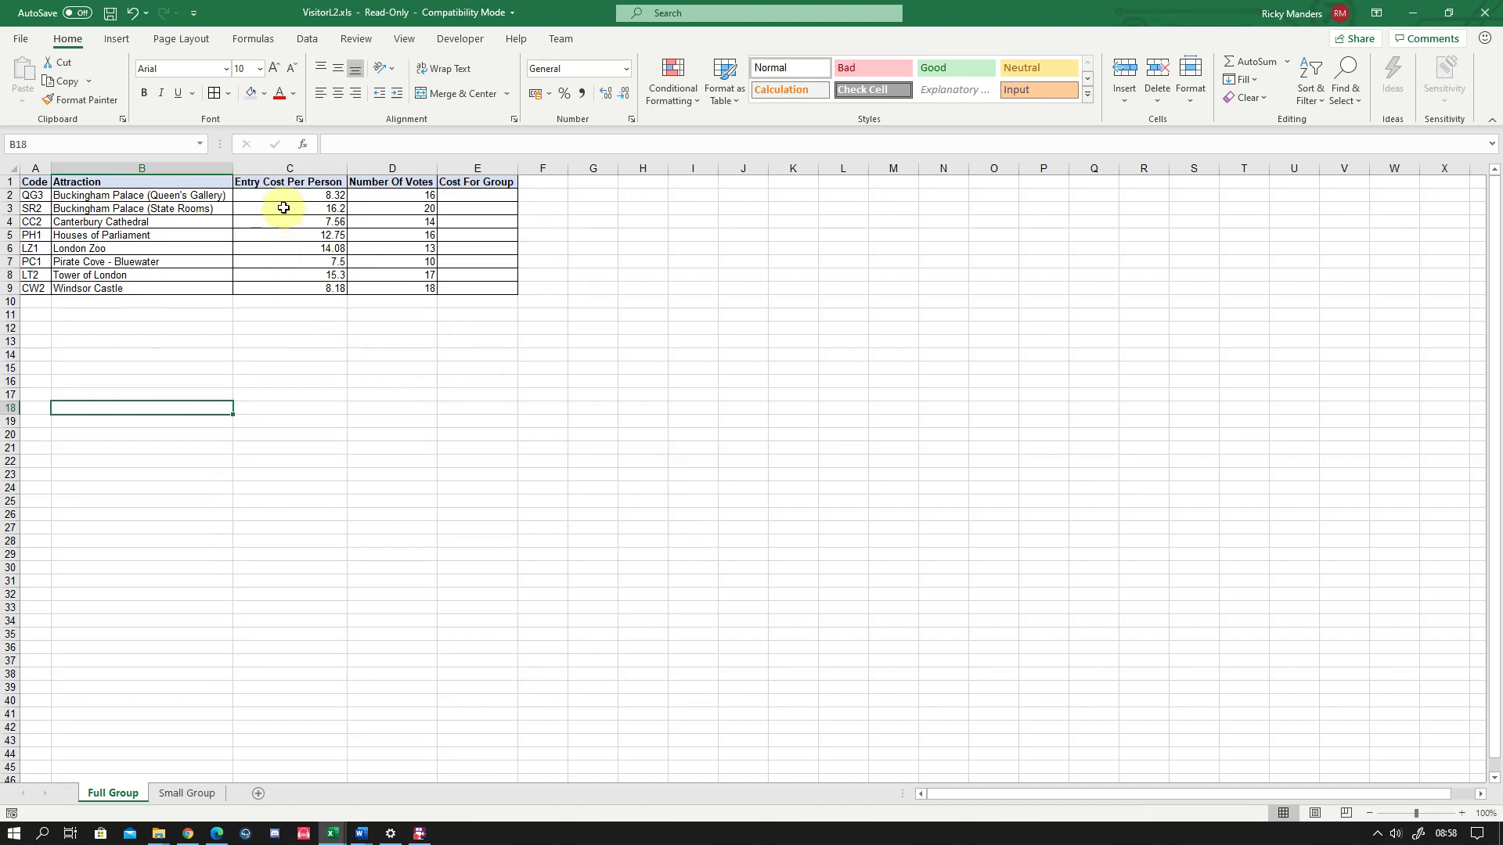
# Reduce the VisitorL2.xls window from full screen and place it below the table of Copy of VisitorL2.xlsx
pyautogui.click(1448, 13)
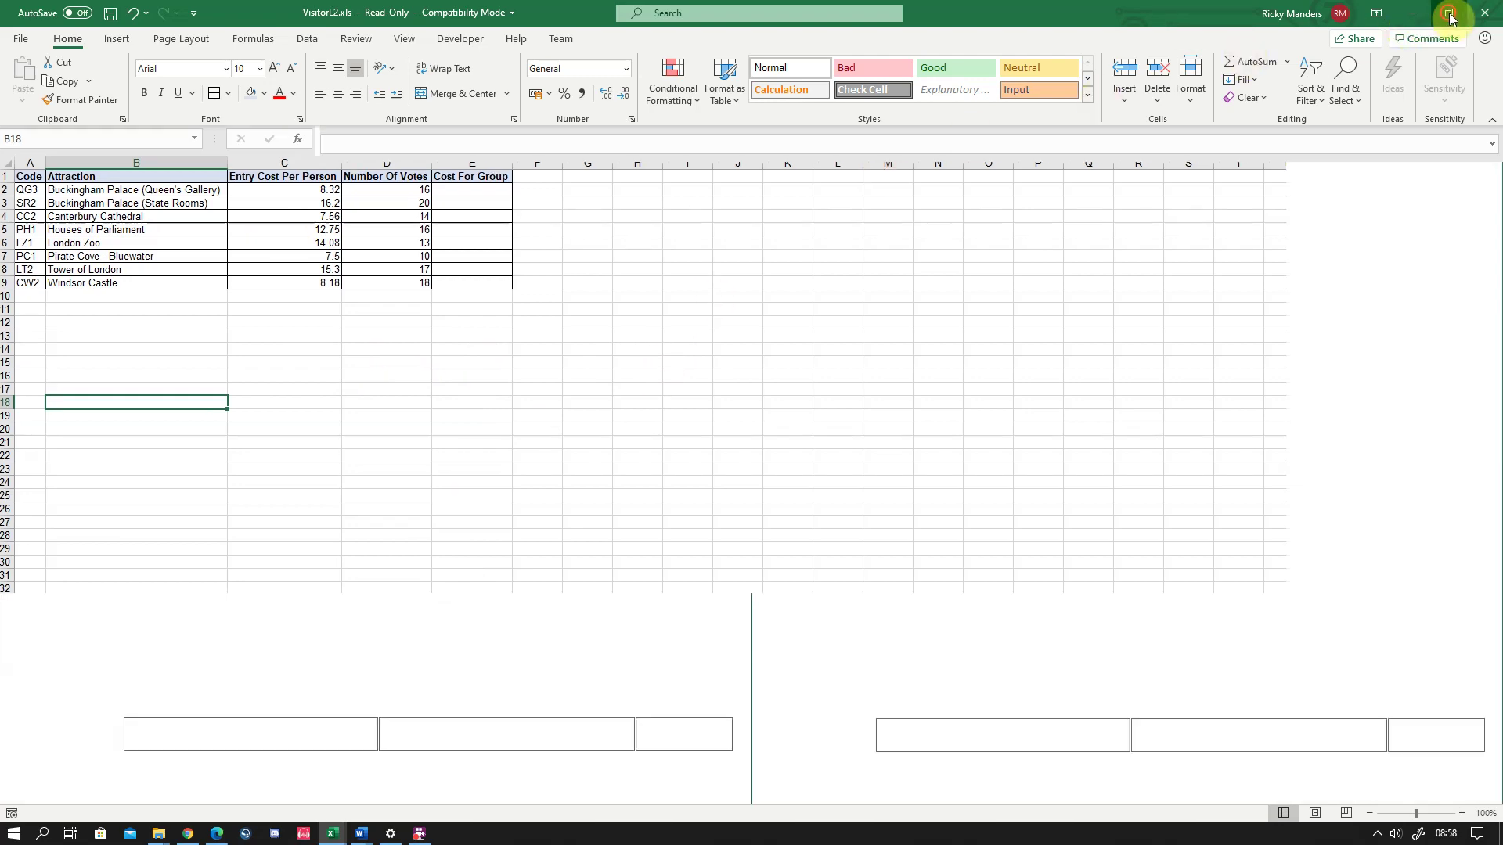
pyautogui.moveTo(1135, 153); pyautogui.dragTo(1497, 11)
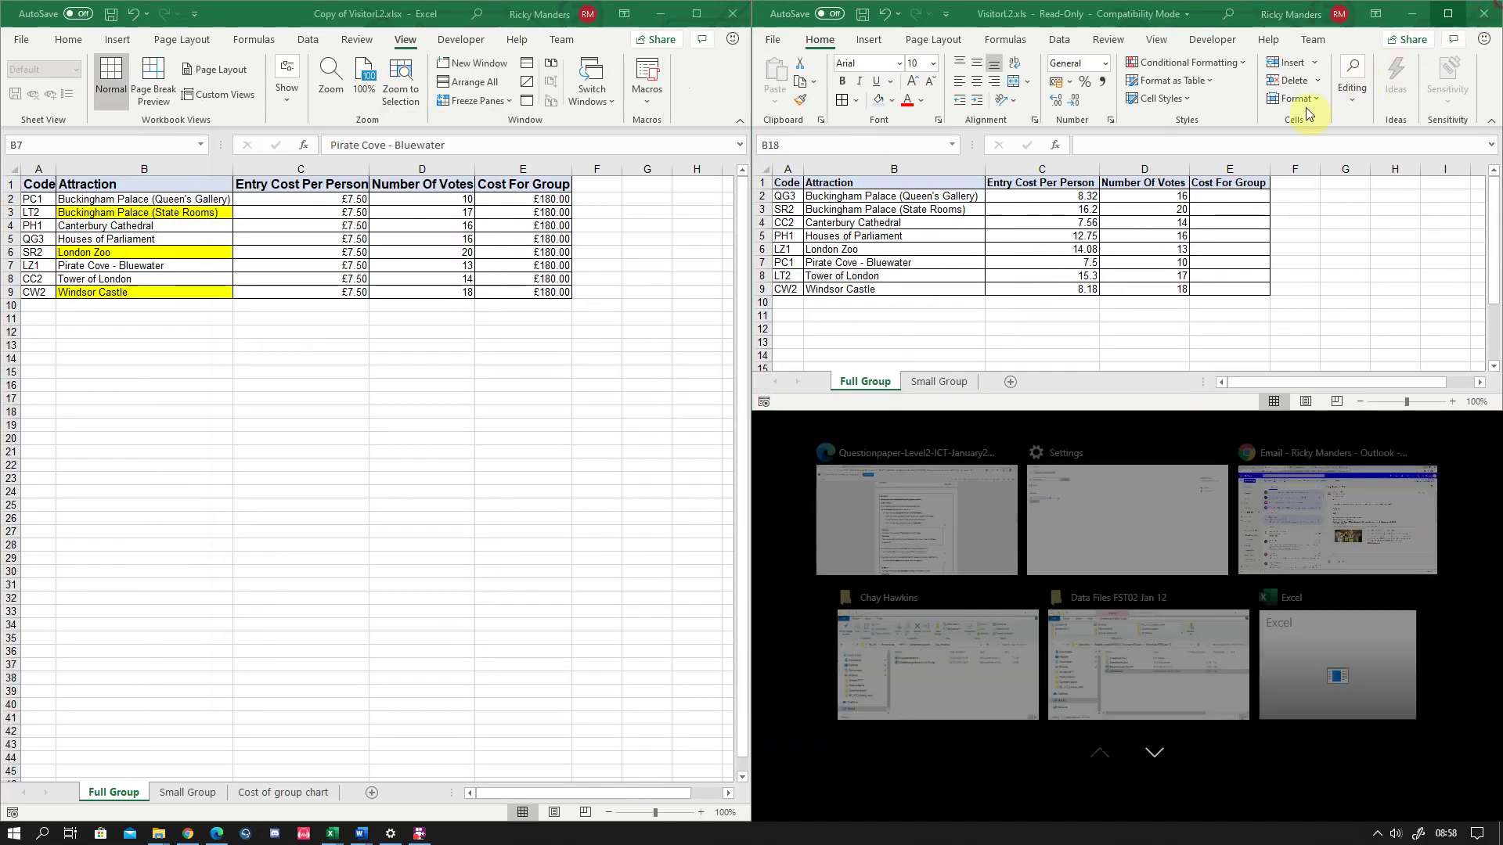
pyautogui.click(1448, 14)
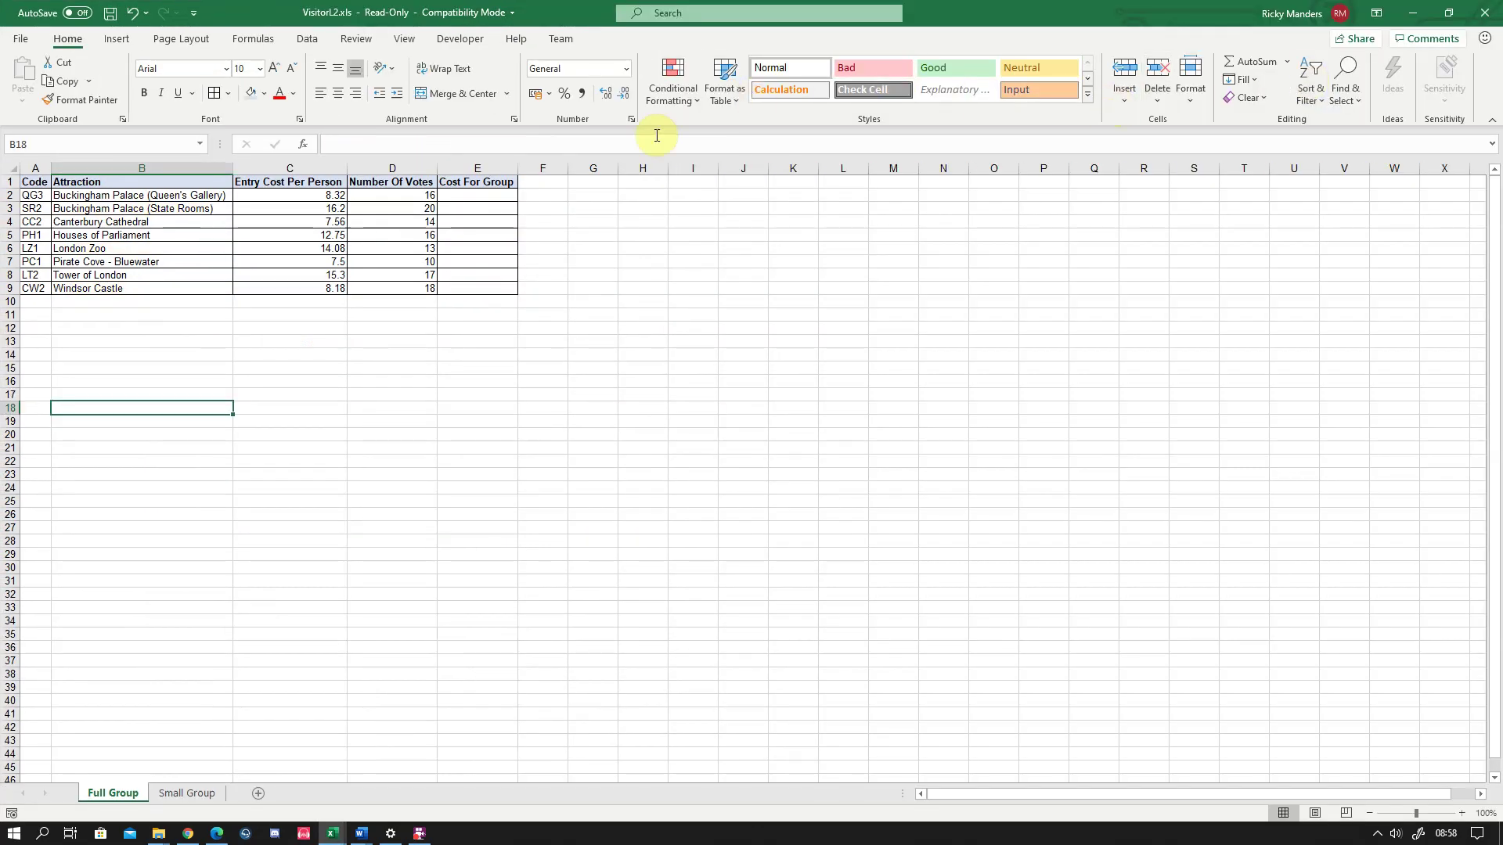
pyautogui.moveTo(715, 17); pyautogui.dragTo(912, 388)
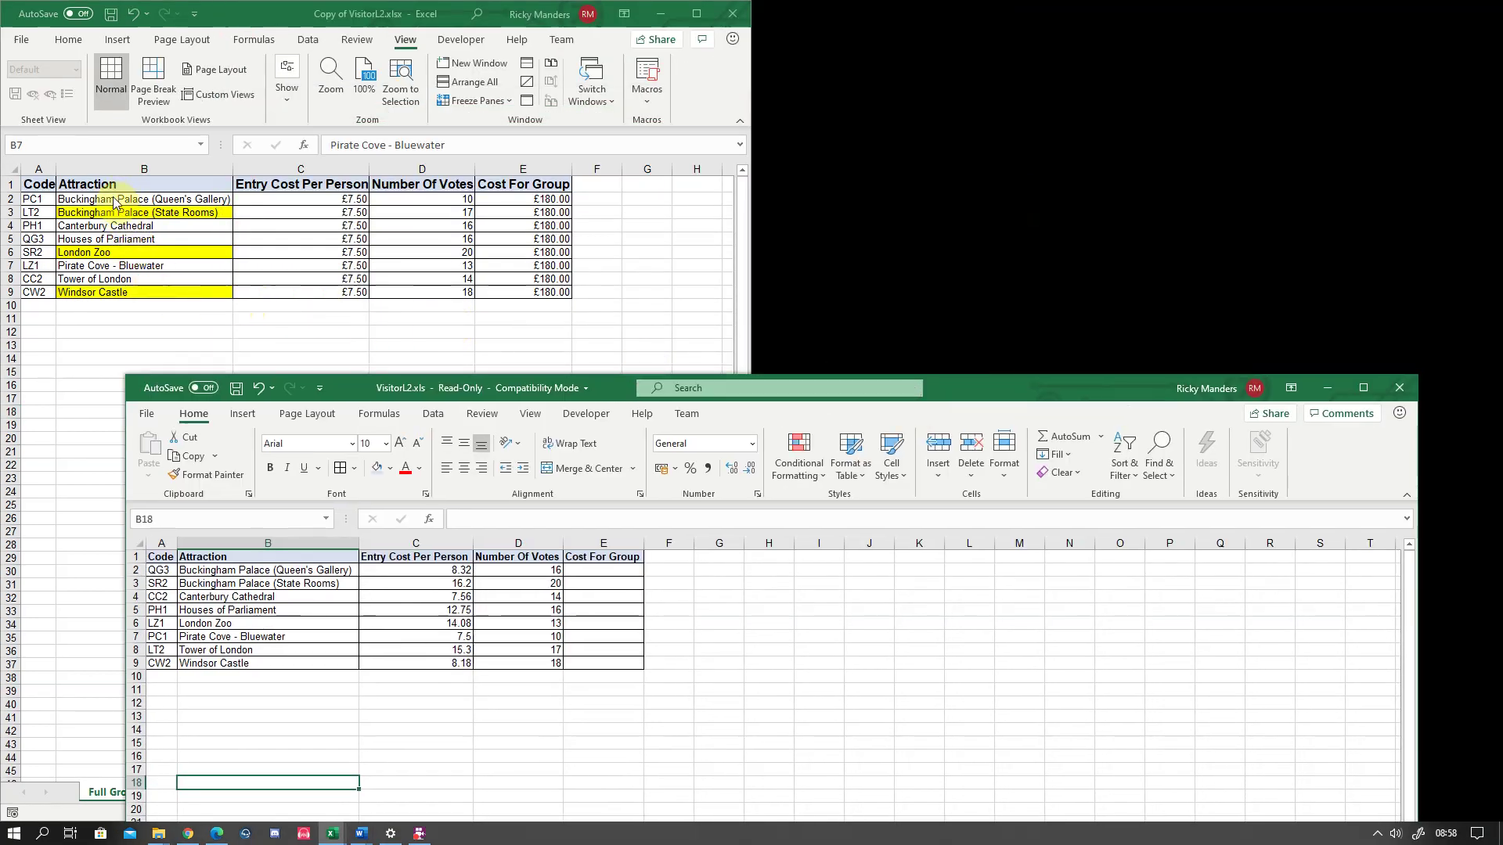
# Examine the Cost For Group formula in E2 of Copy of VisitorL2.xlsx and the entry cost in C2 that it uses
pyautogui.click(521, 200)
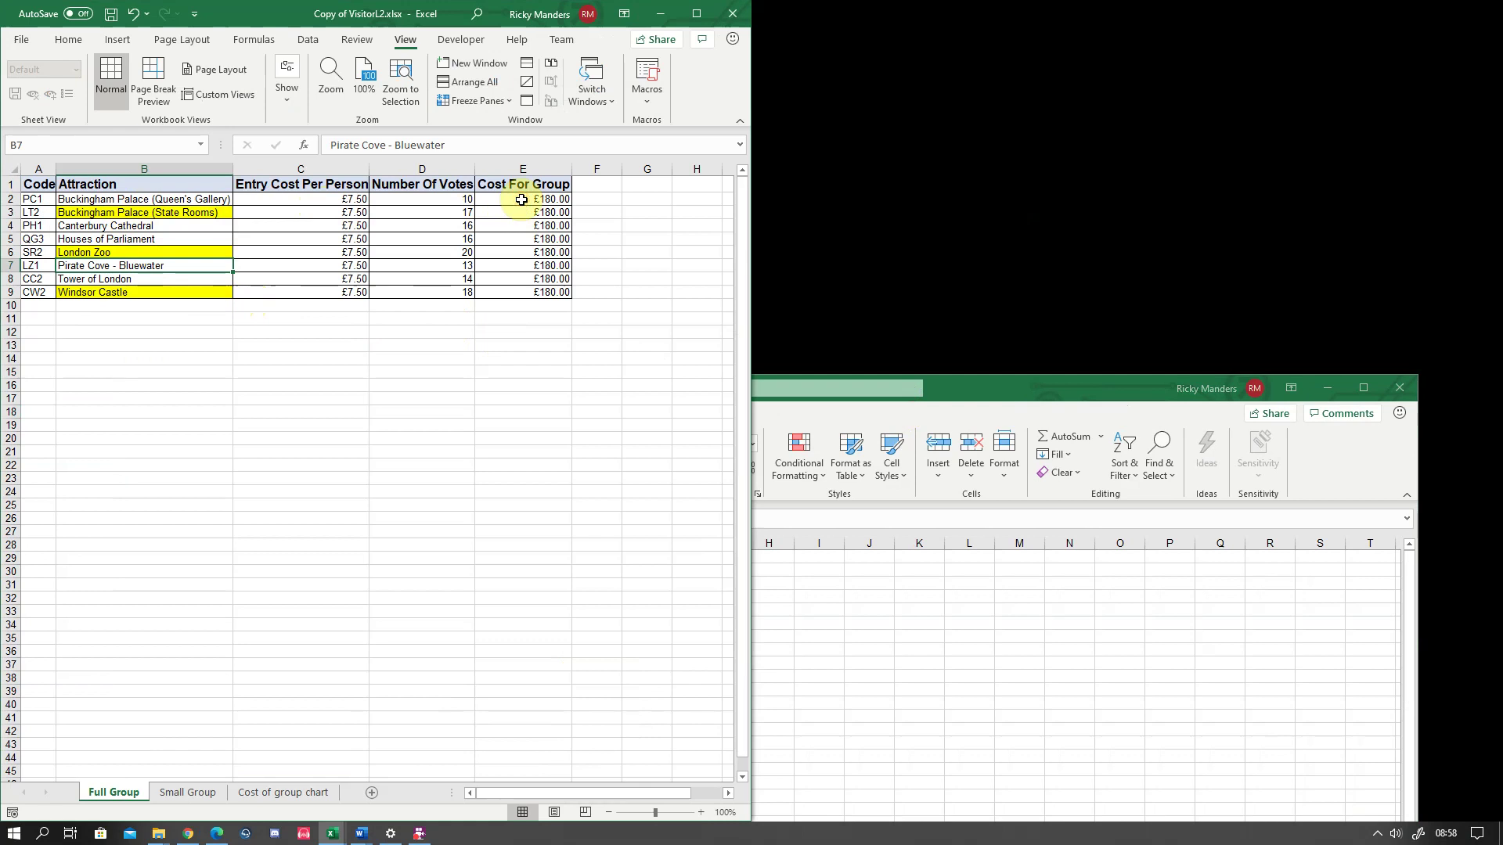
pyautogui.click(521, 200)
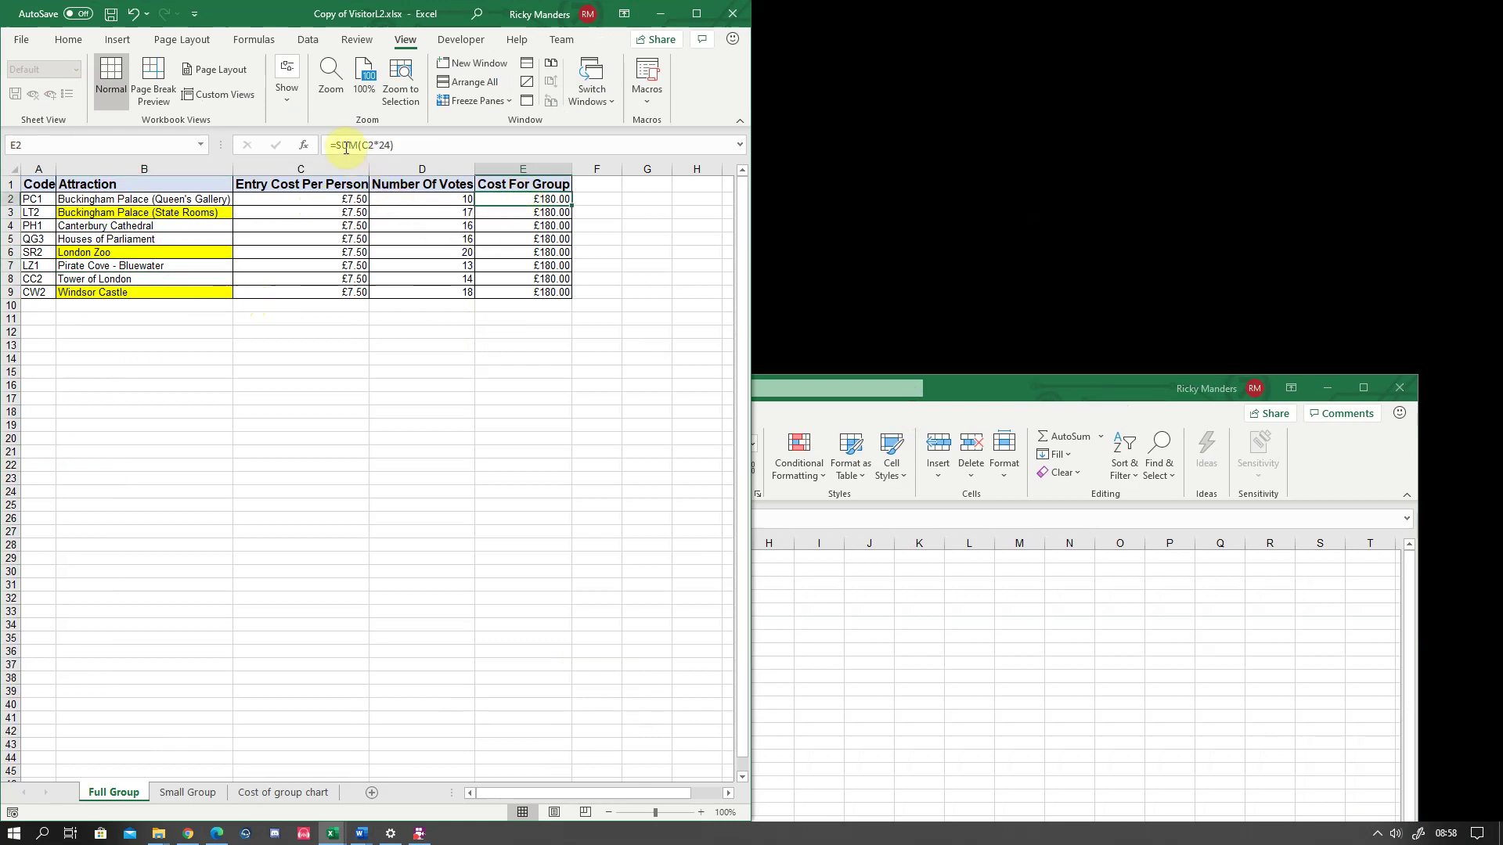
pyautogui.click(297, 199)
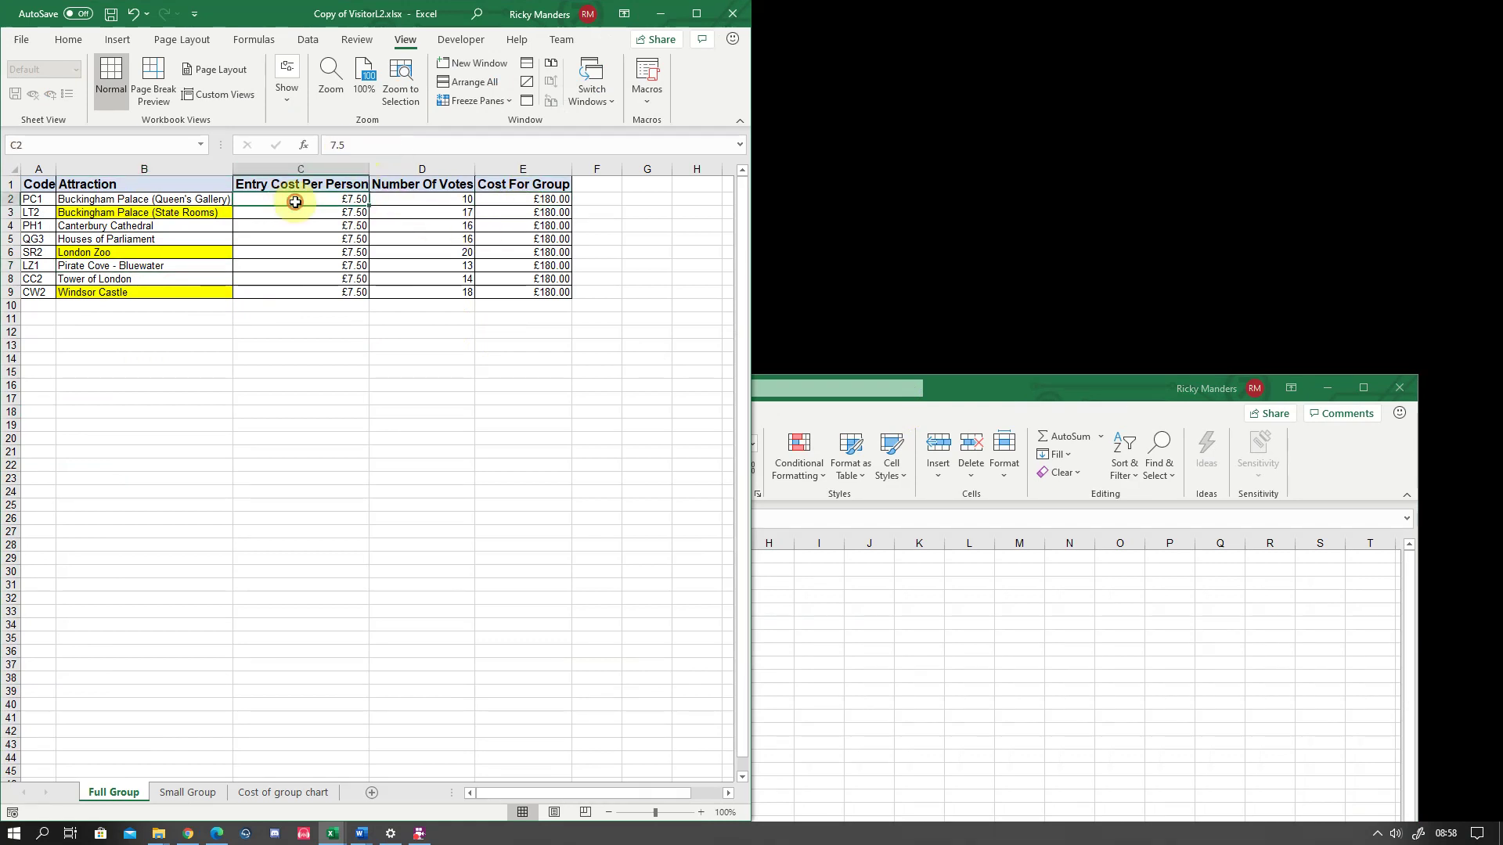
pyautogui.click(541, 200)
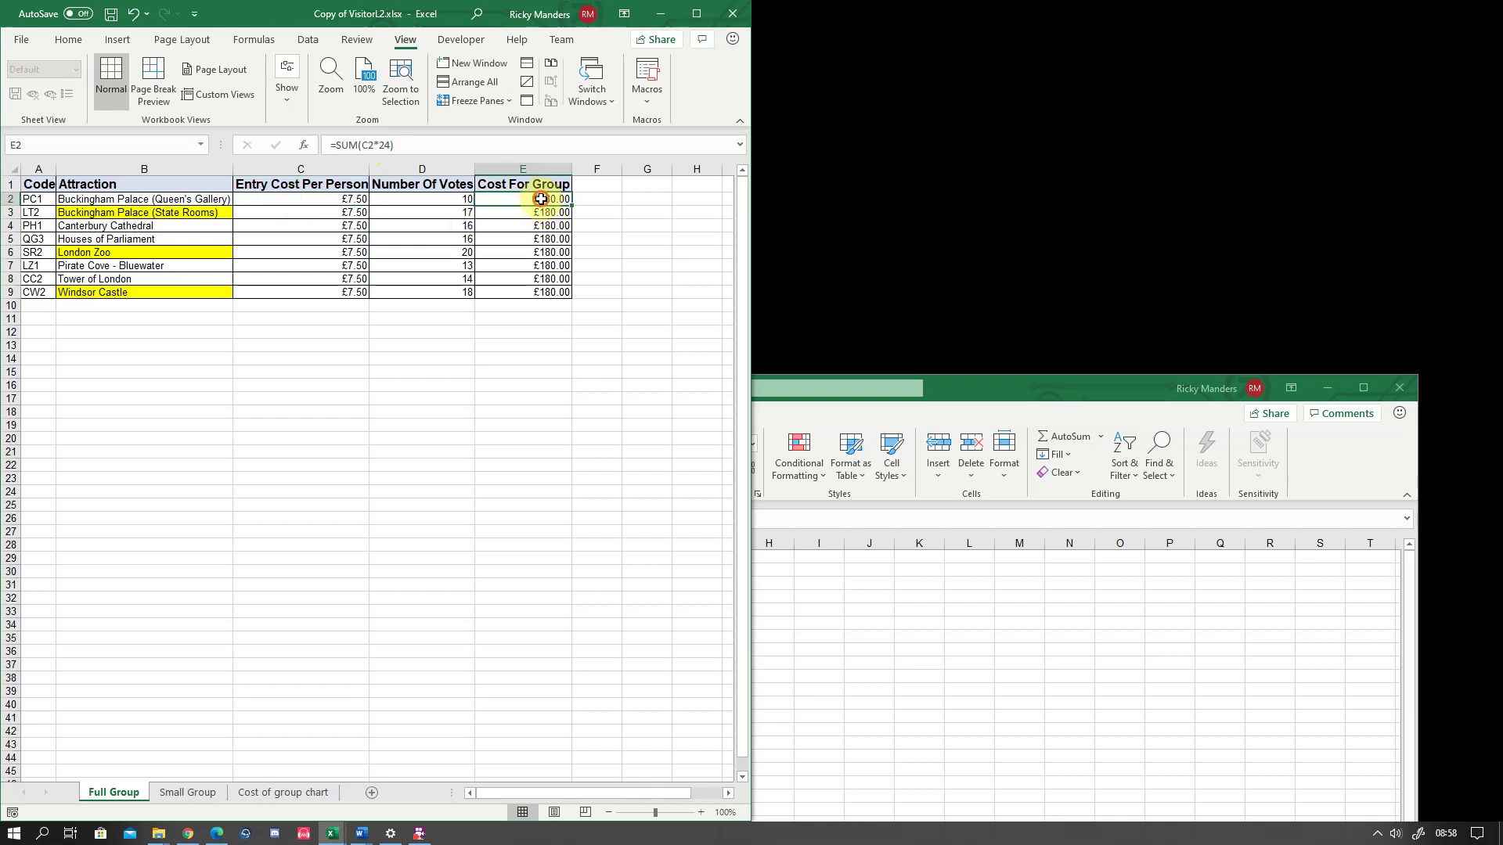
pyautogui.click(387, 145)
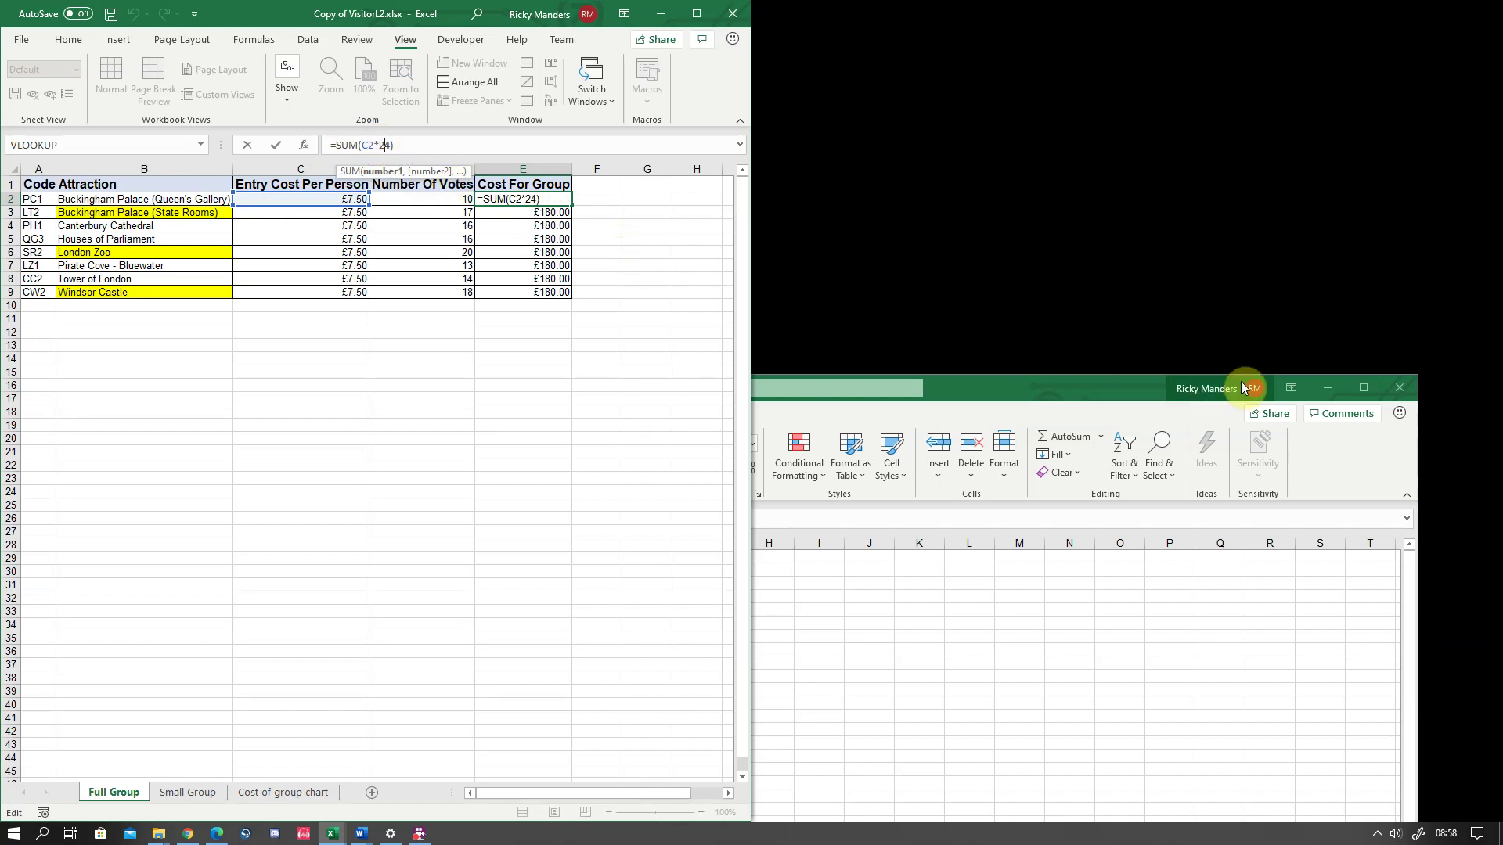
# Move the VisitorL2.xls window aside and inspect the copy's Cost For Group formulas in E3 and, enlarged, E2
pyautogui.moveTo(1135, 389); pyautogui.dragTo(1256, 340)
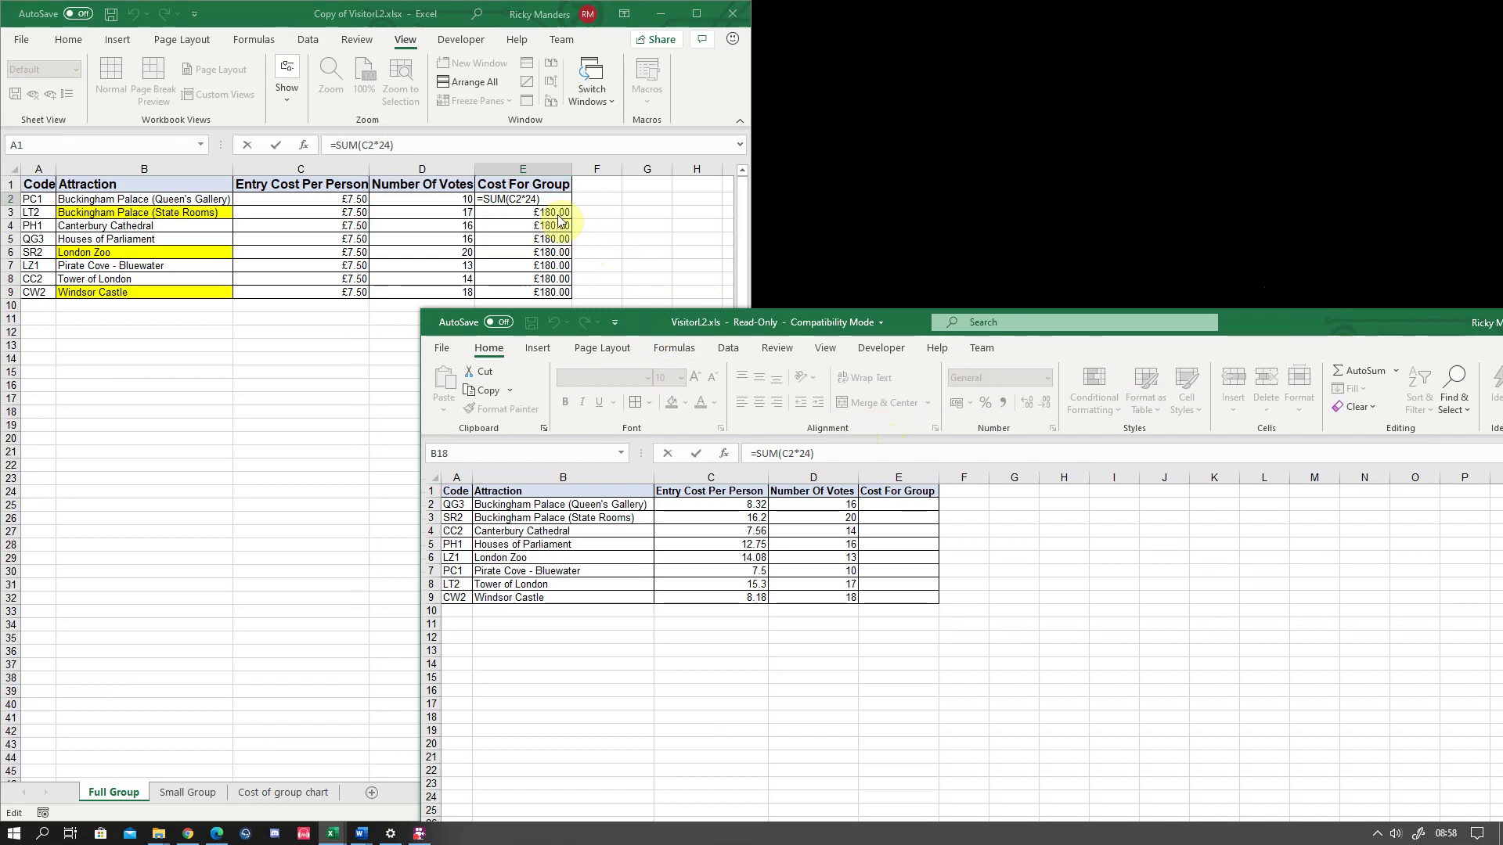
pyautogui.click(526, 209)
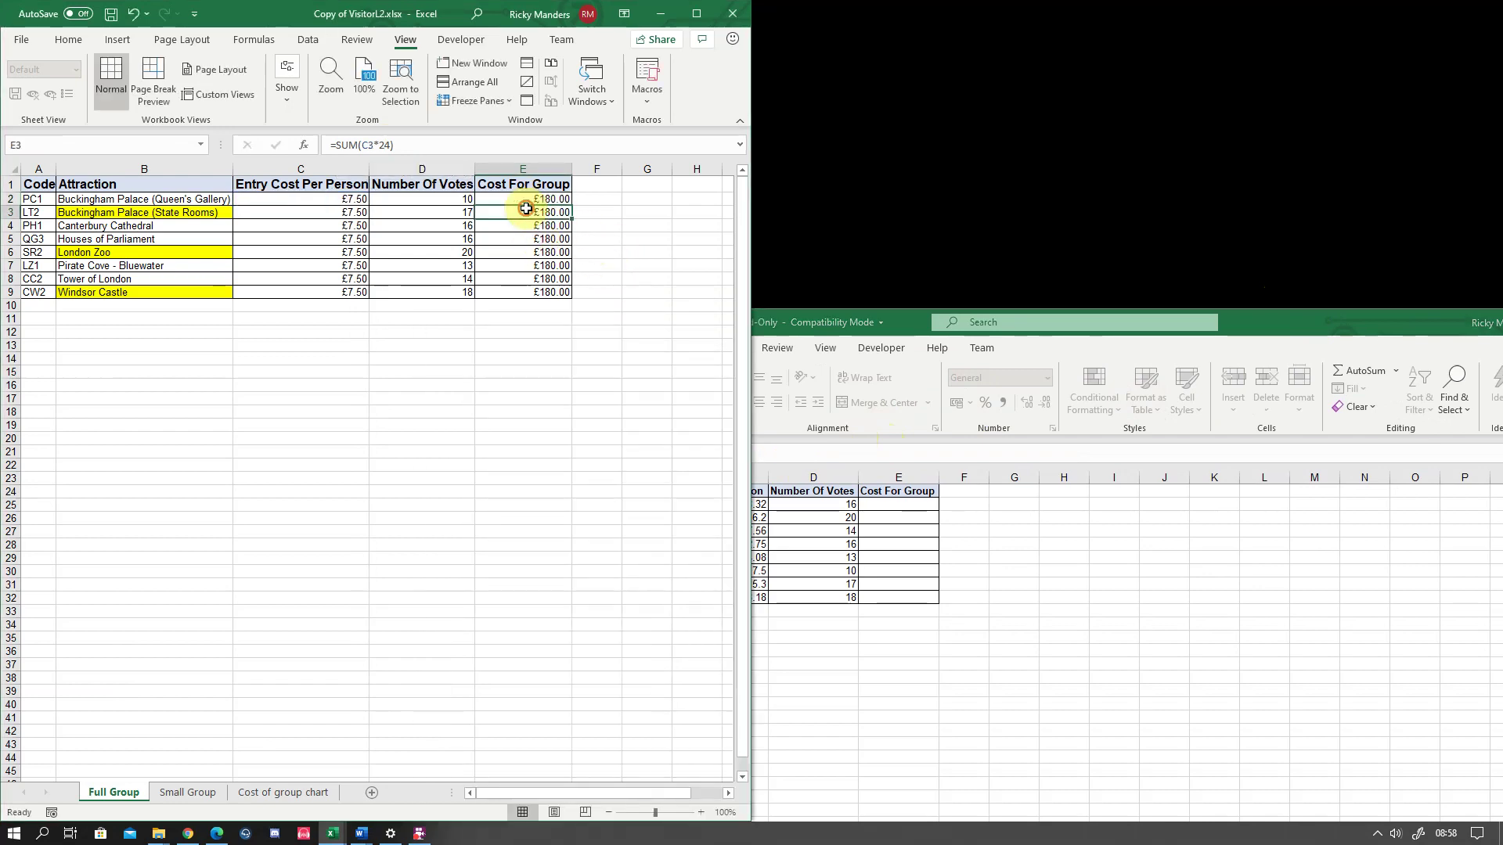
pyautogui.click(533, 200)
pyautogui.scroll(9, 540, 202)
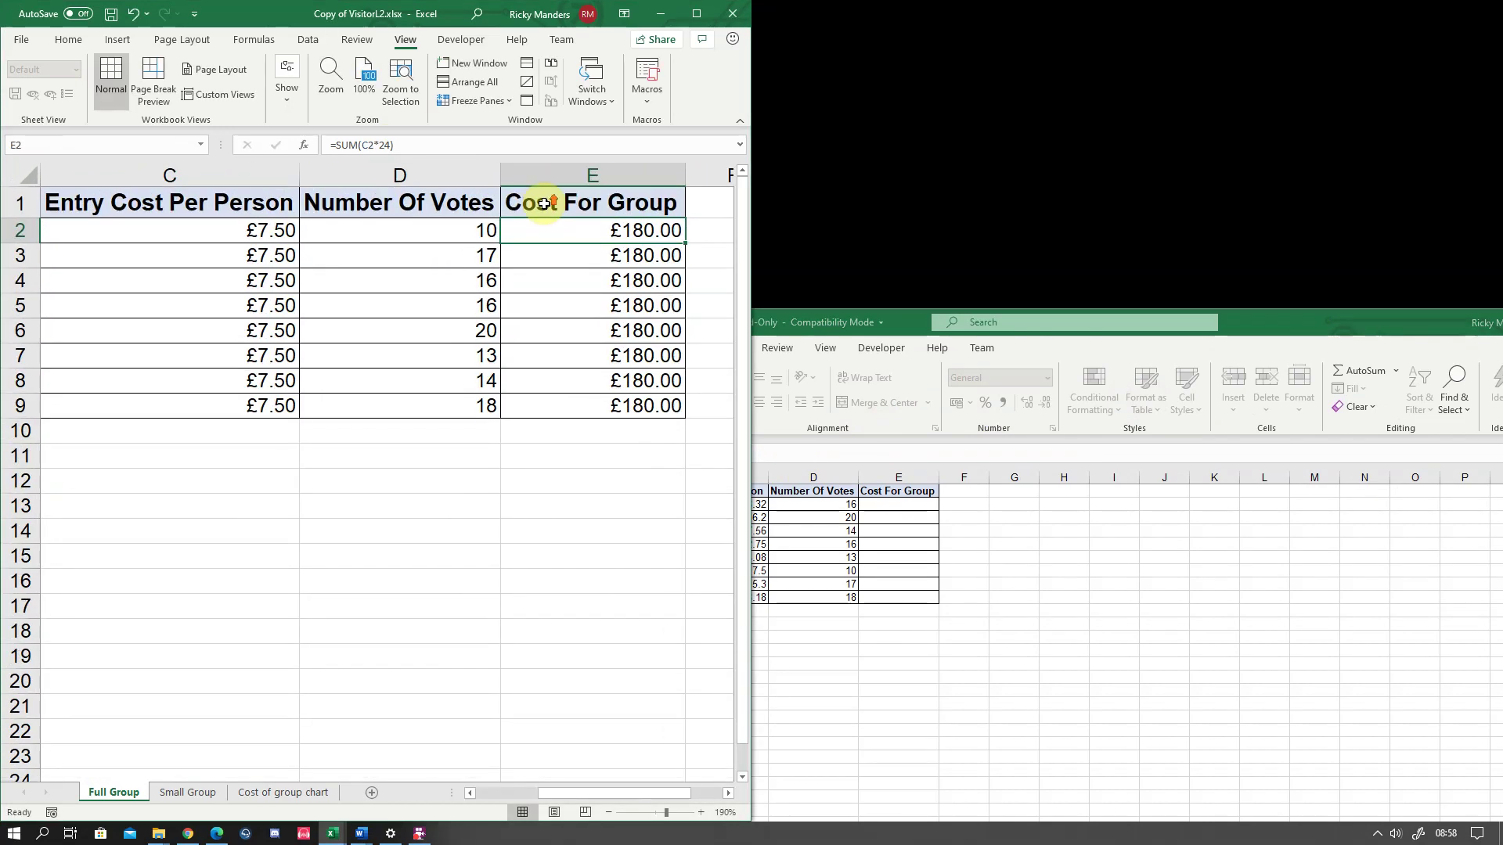
pyautogui.scroll(2, 546, 204)
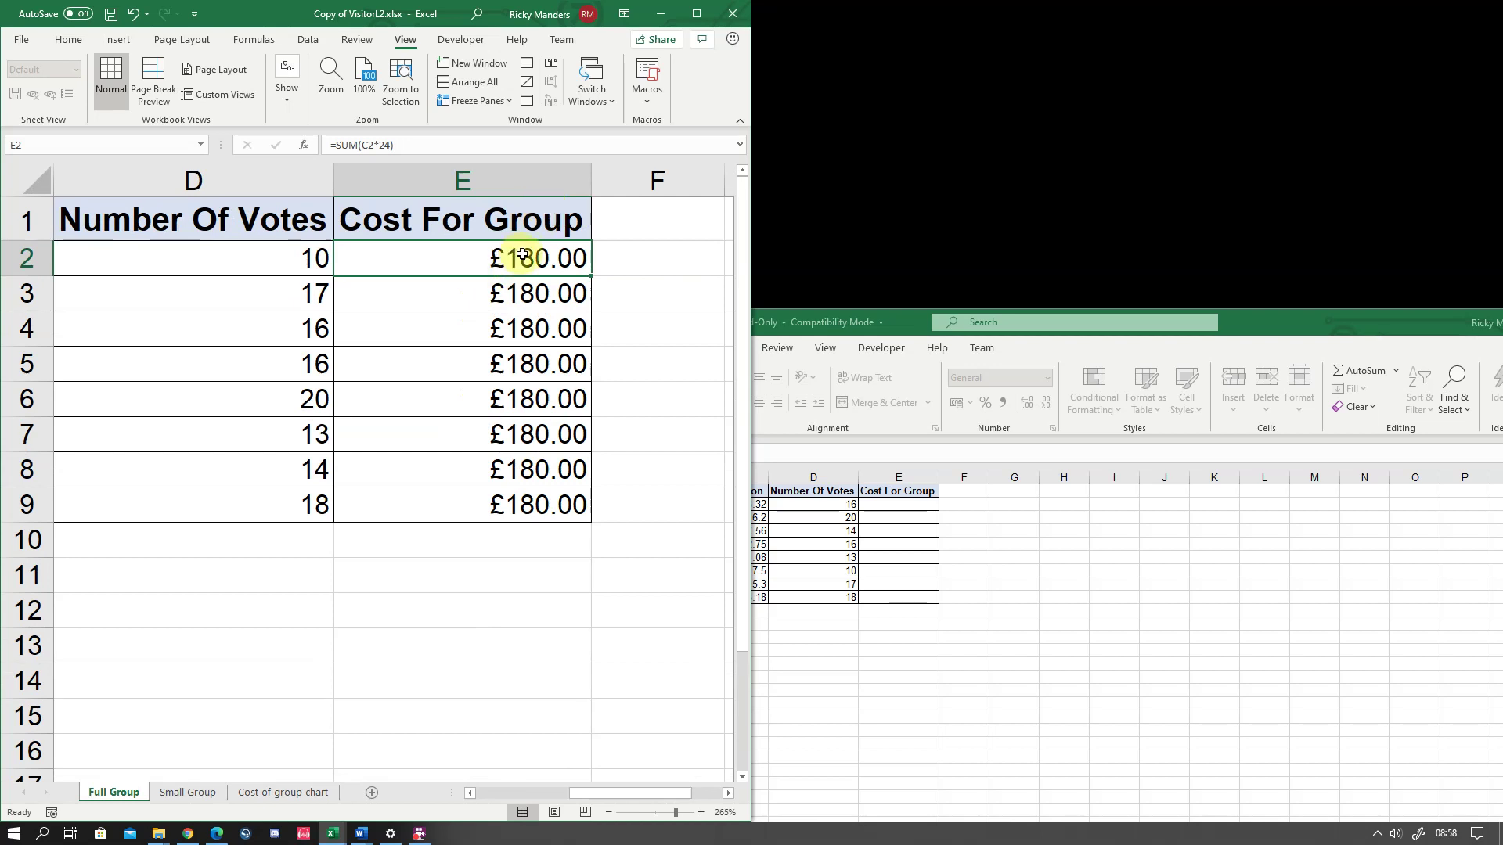
pyautogui.doubleClick(522, 254)
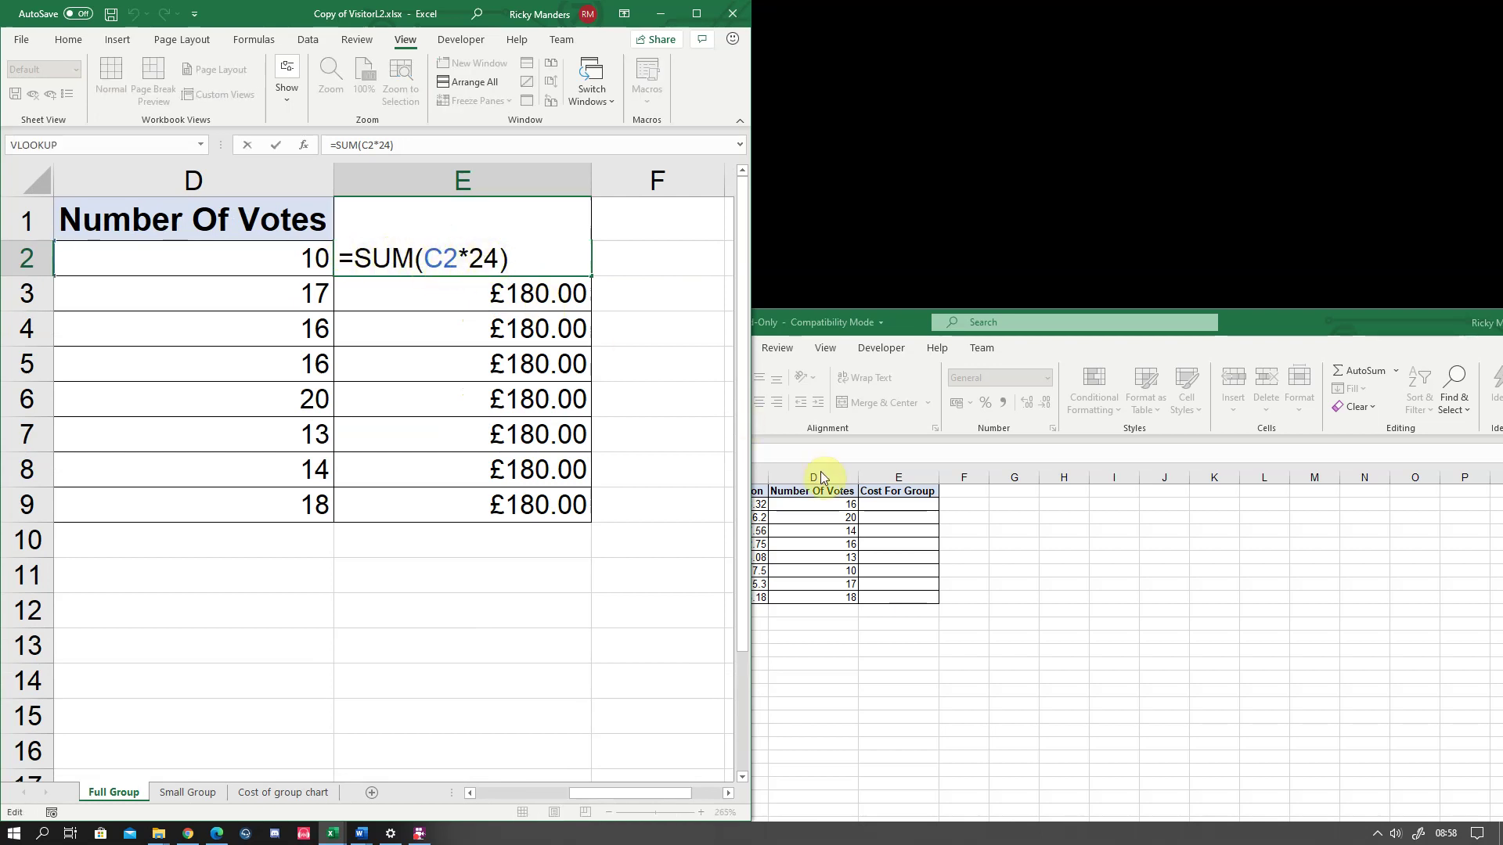
pyautogui.click(902, 504)
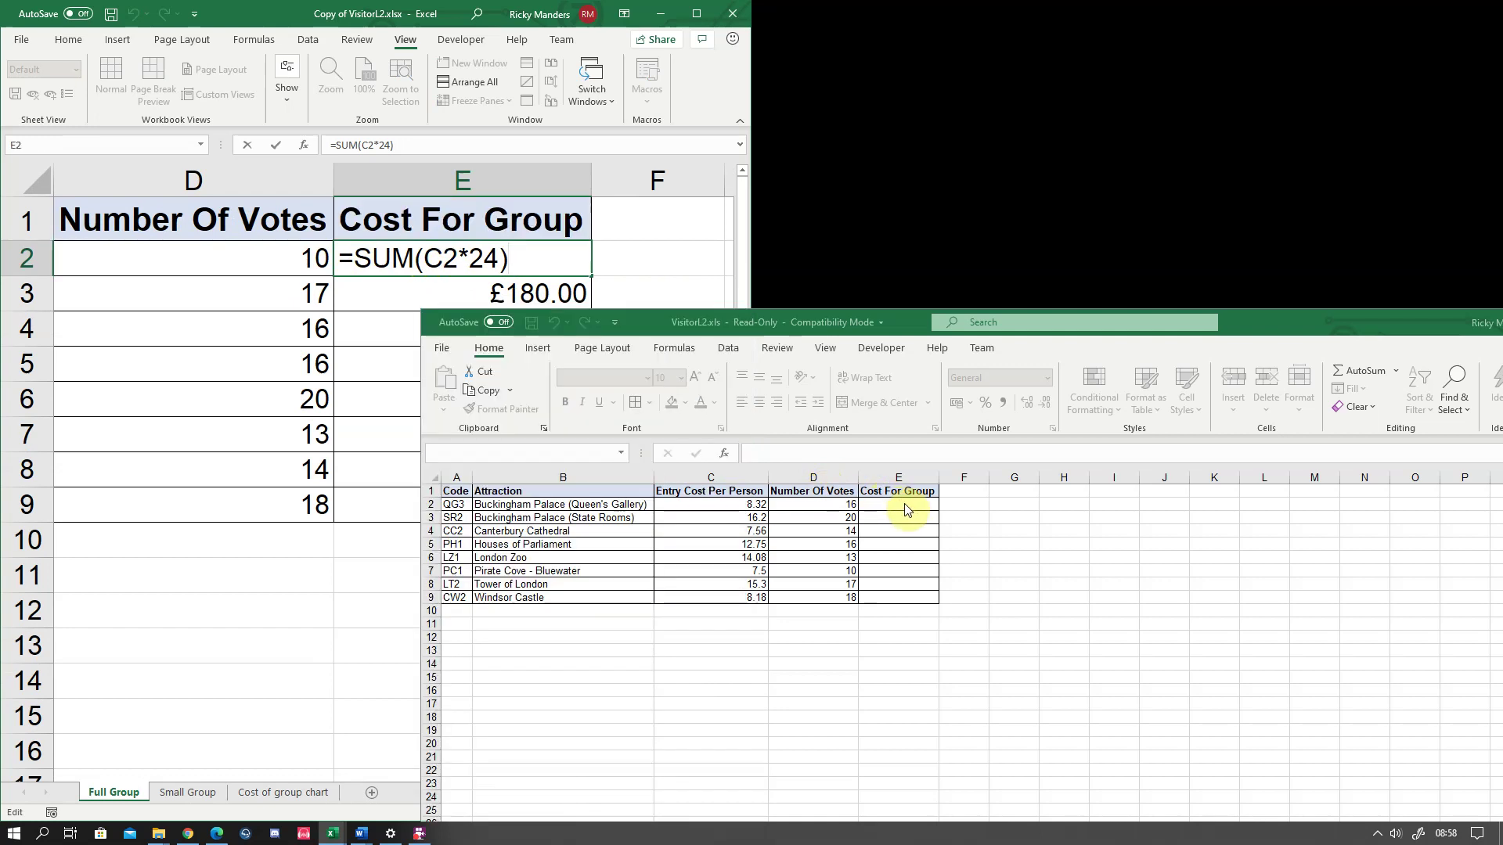
pyautogui.write('=')
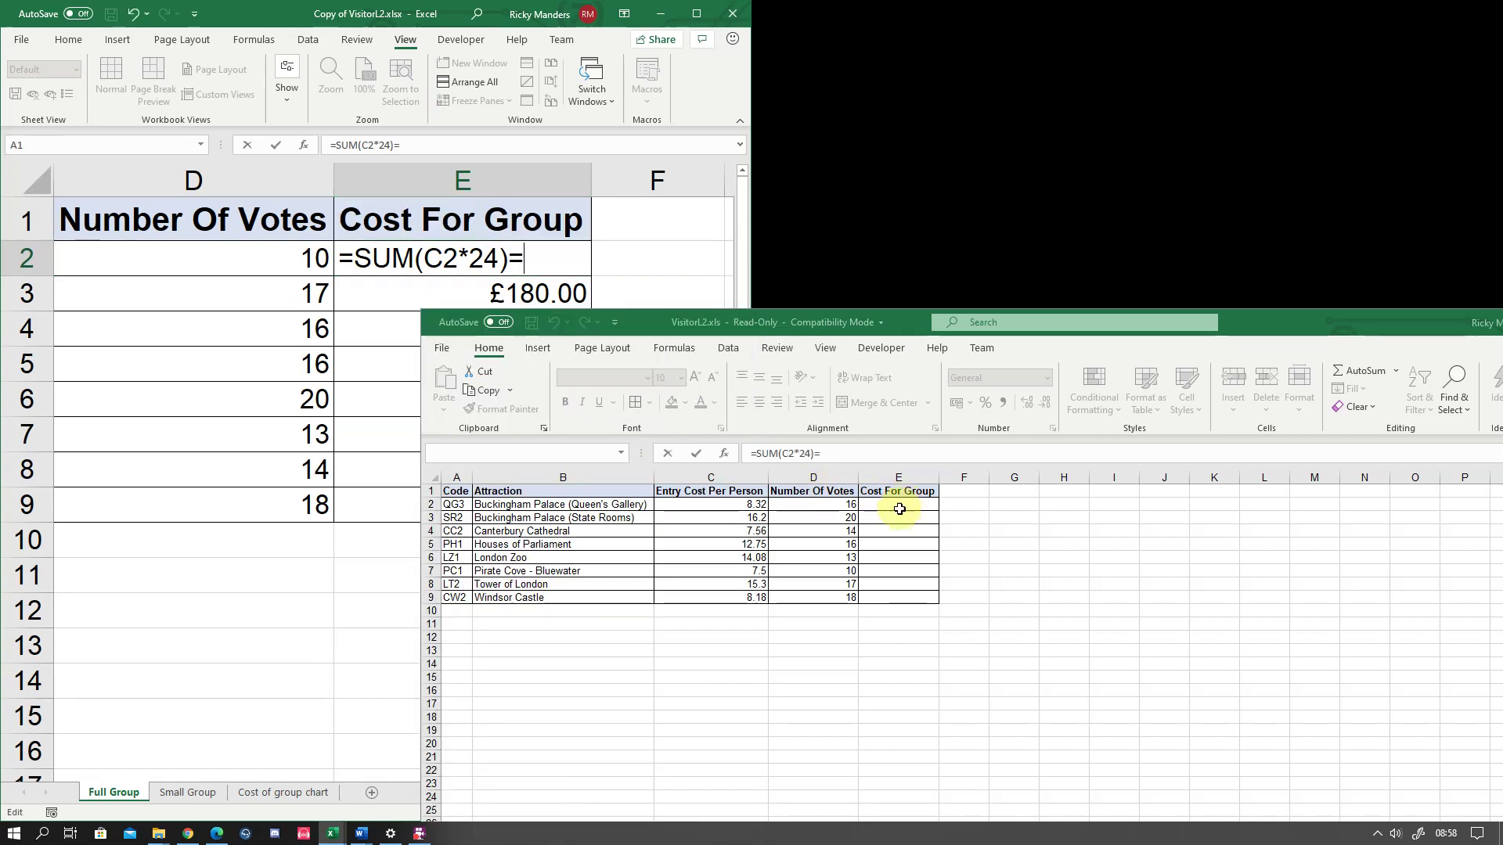
pyautogui.click(894, 509)
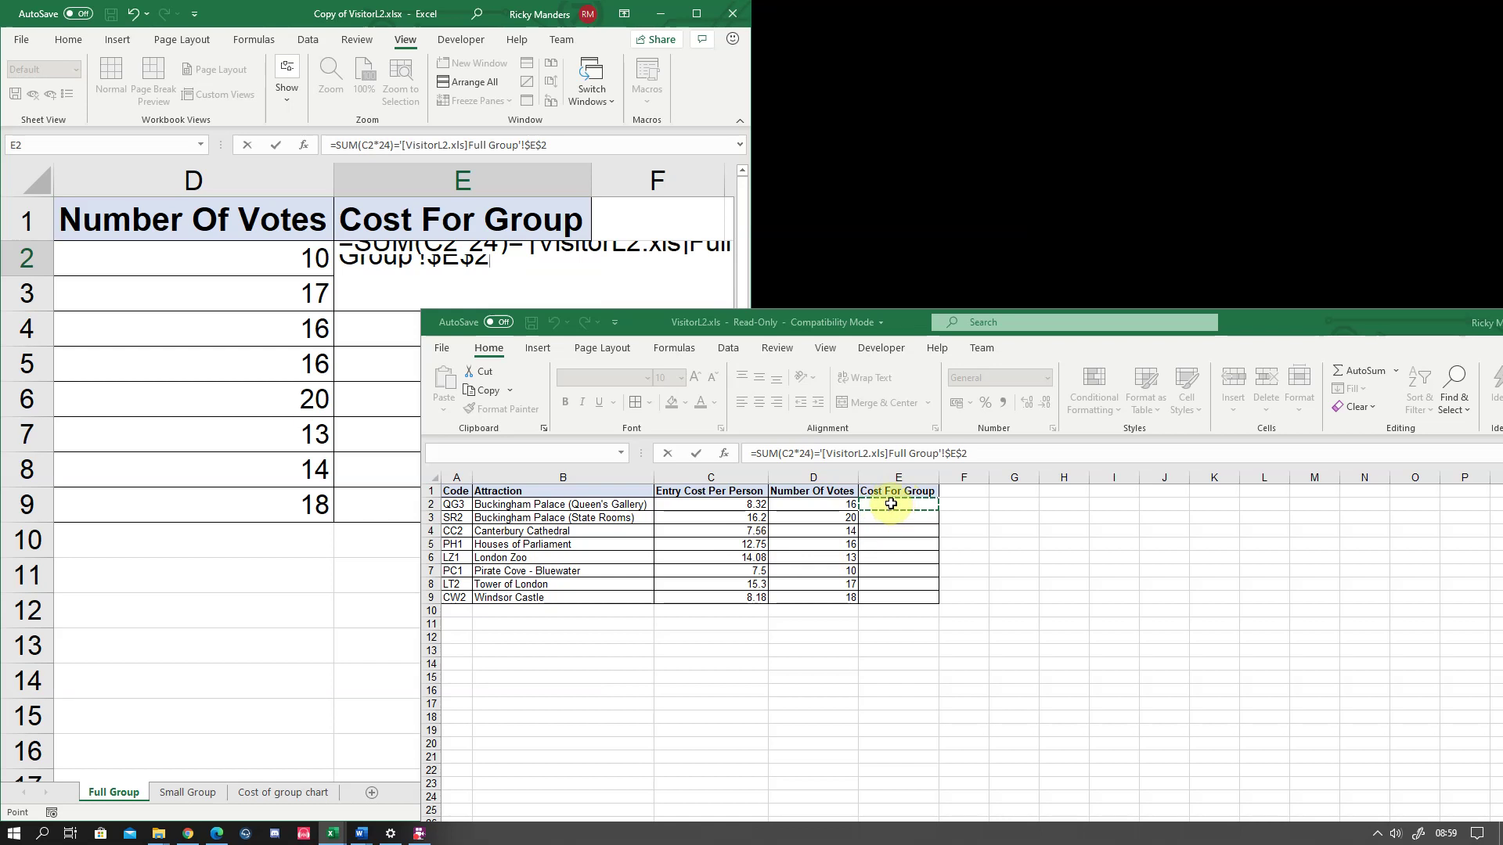
pyautogui.press('Escape')
# Enter the formula =C2*24 in E2 under Cost For Group in VisitorL2.xls and check it
pyautogui.click(895, 509)
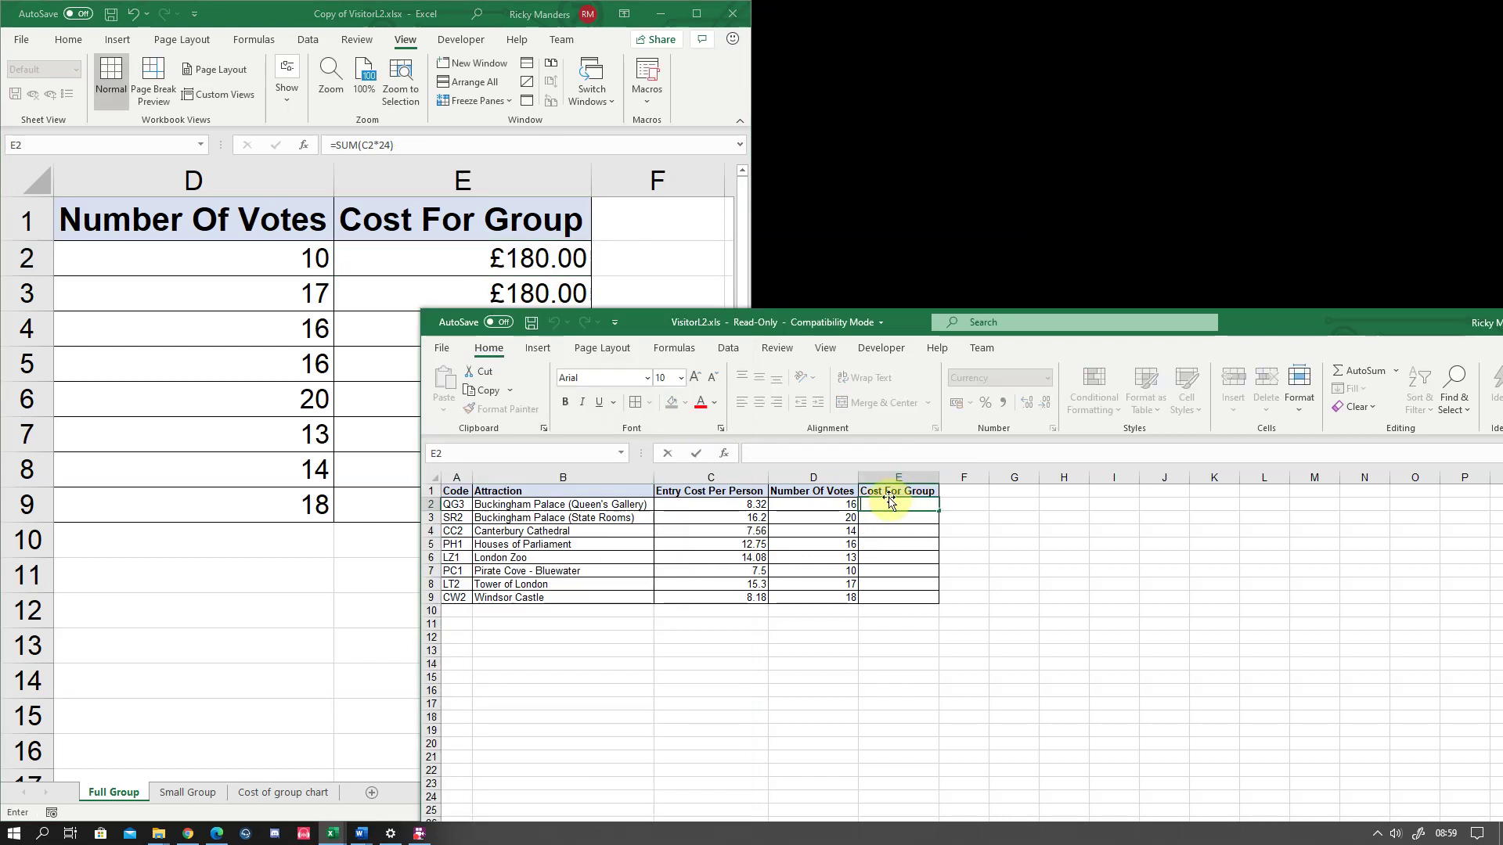
pyautogui.write('=')
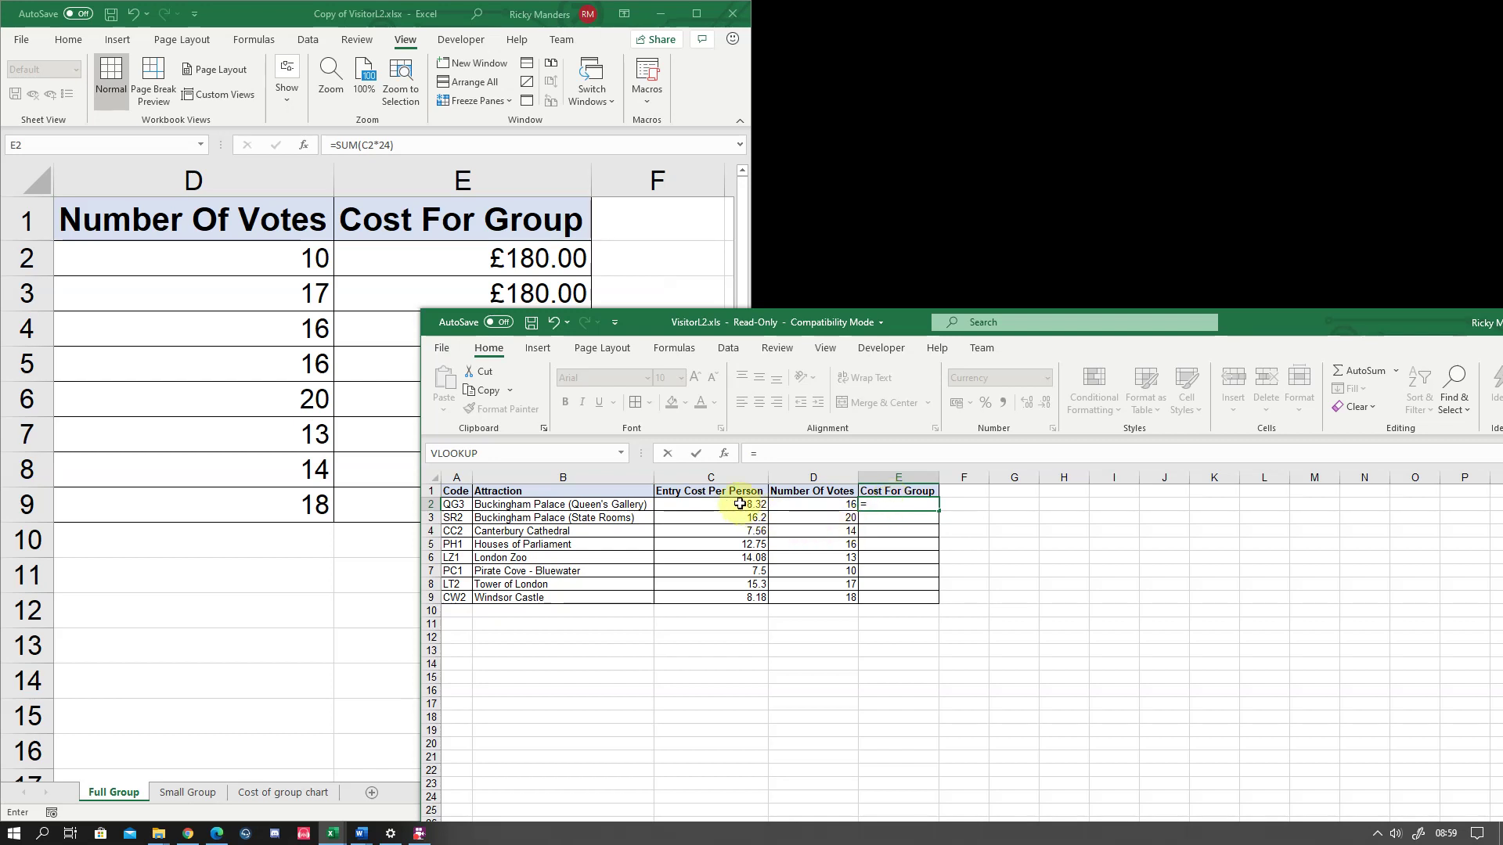
pyautogui.click(739, 504)
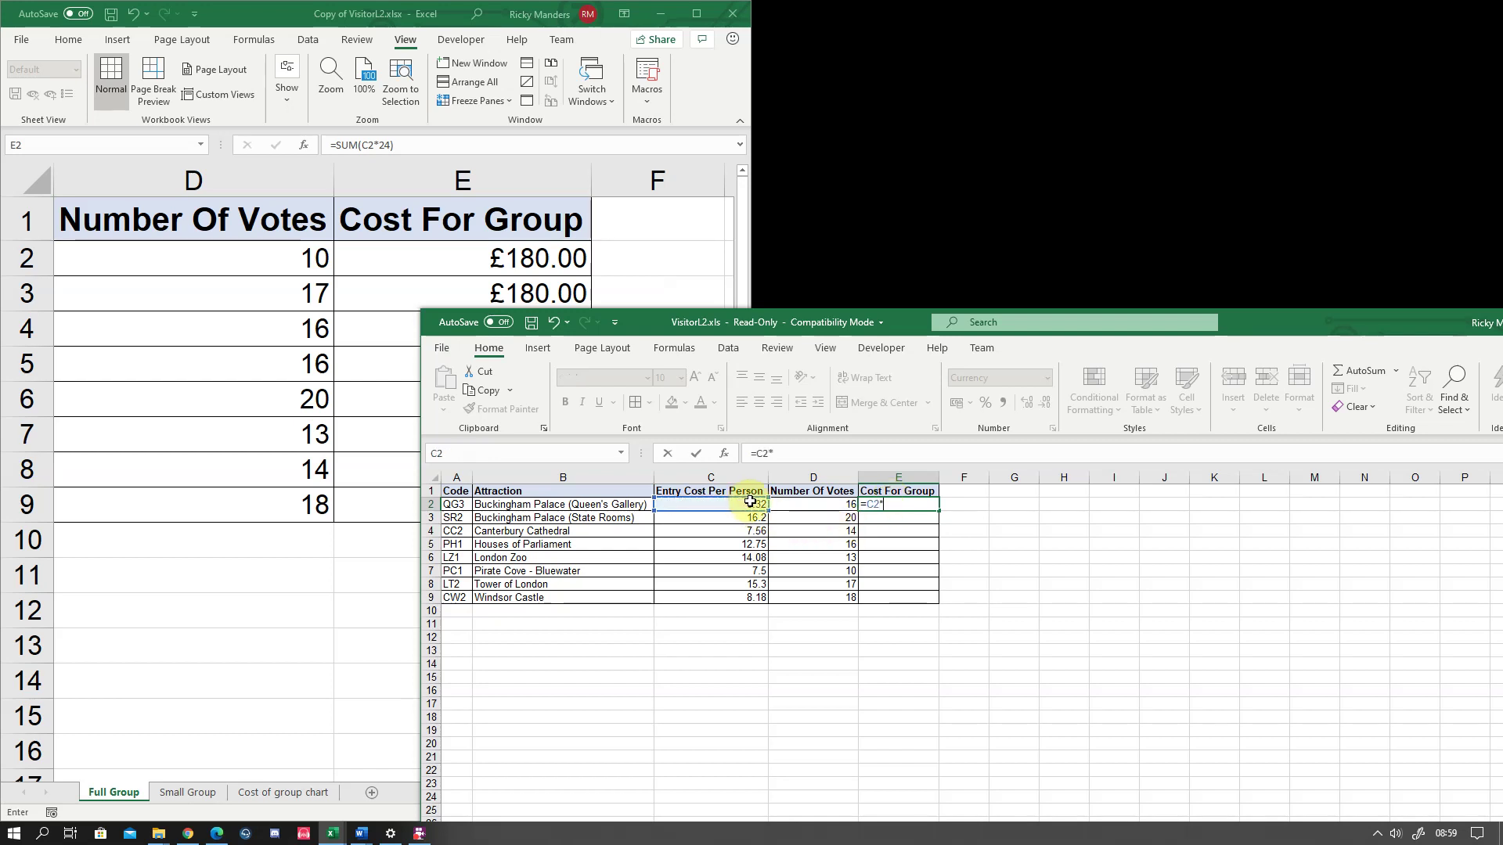
pyautogui.write('*24')
pyautogui.press('Return')
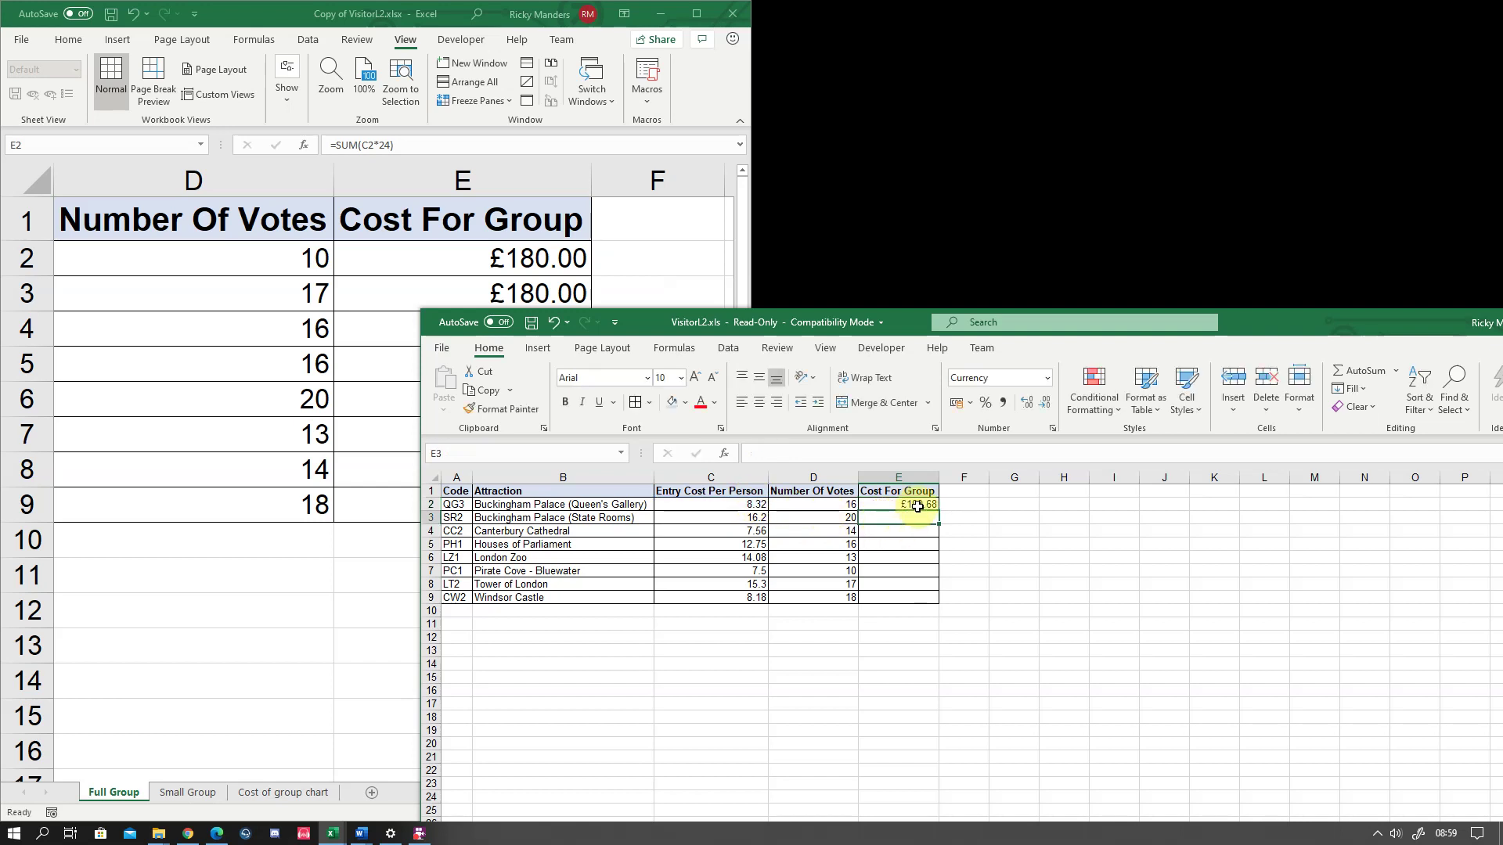
pyautogui.click(911, 505)
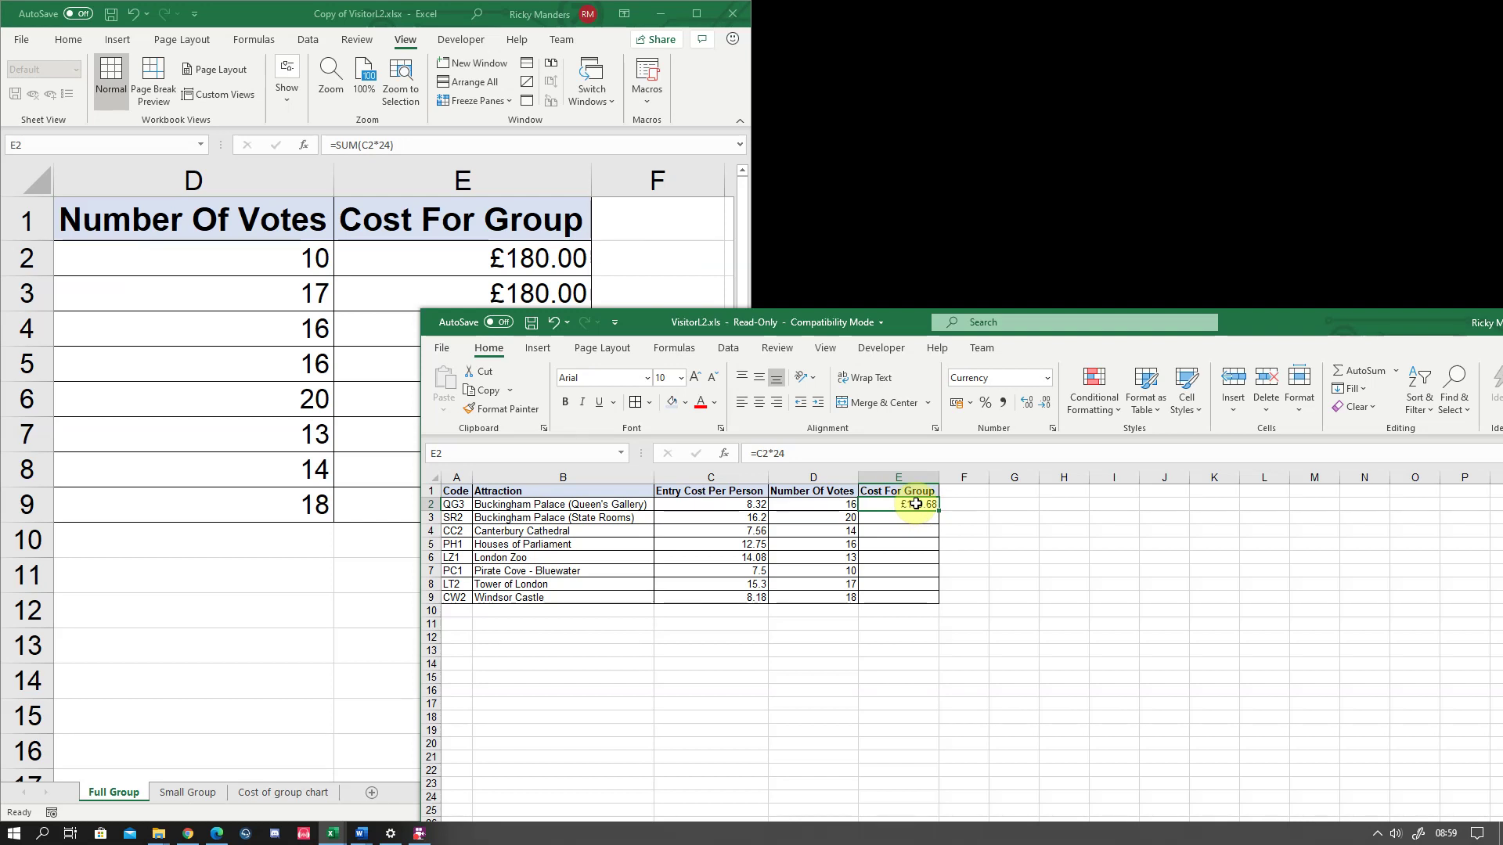
# Try adding C2:D2 with a SUM formula in F2, check it and clear the cell
pyautogui.click(968, 502)
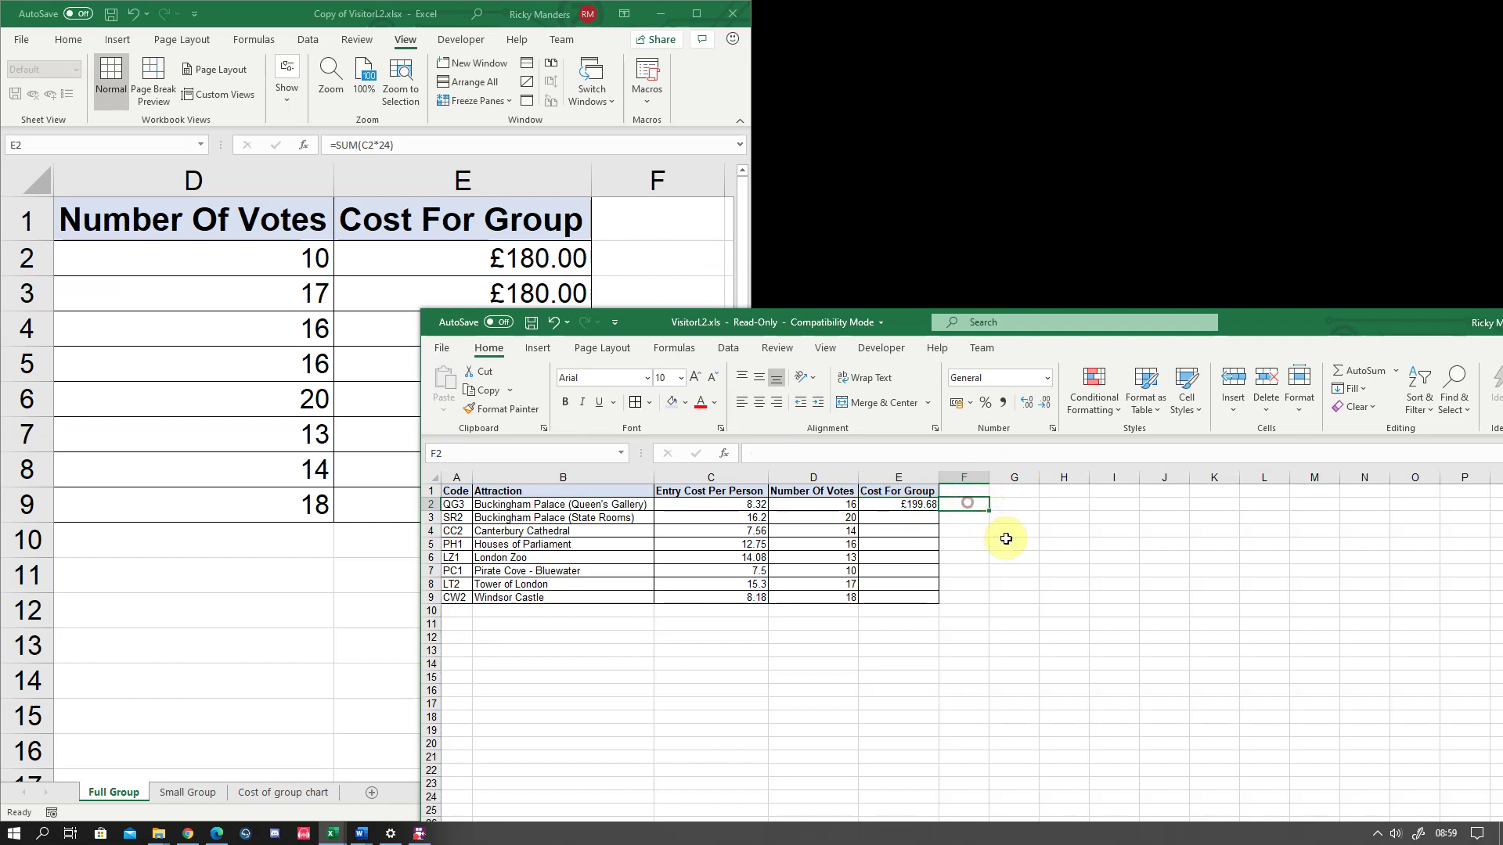
pyautogui.write('=sum(')
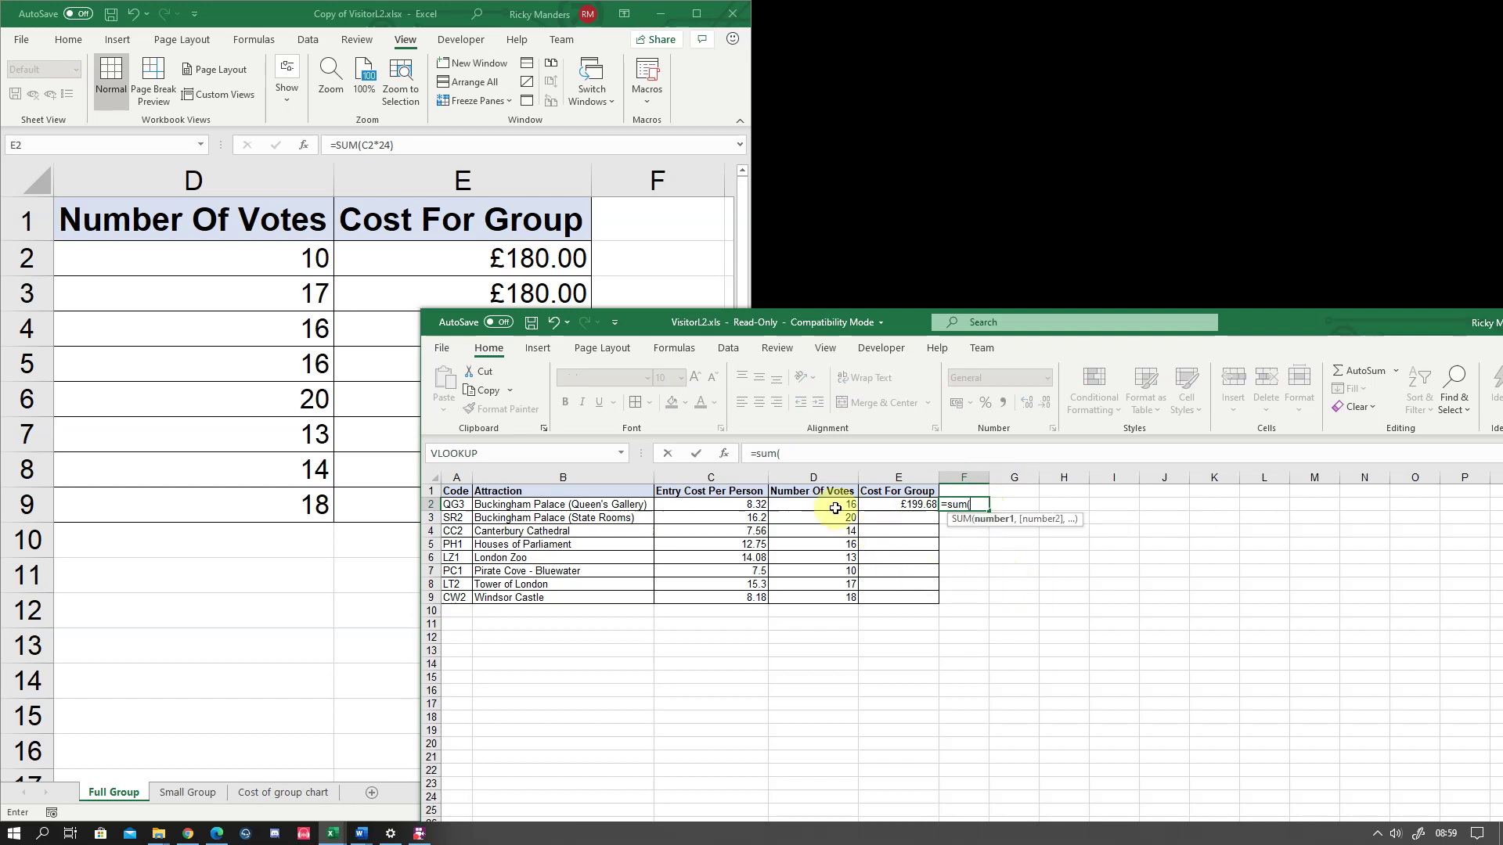
pyautogui.click(746, 510)
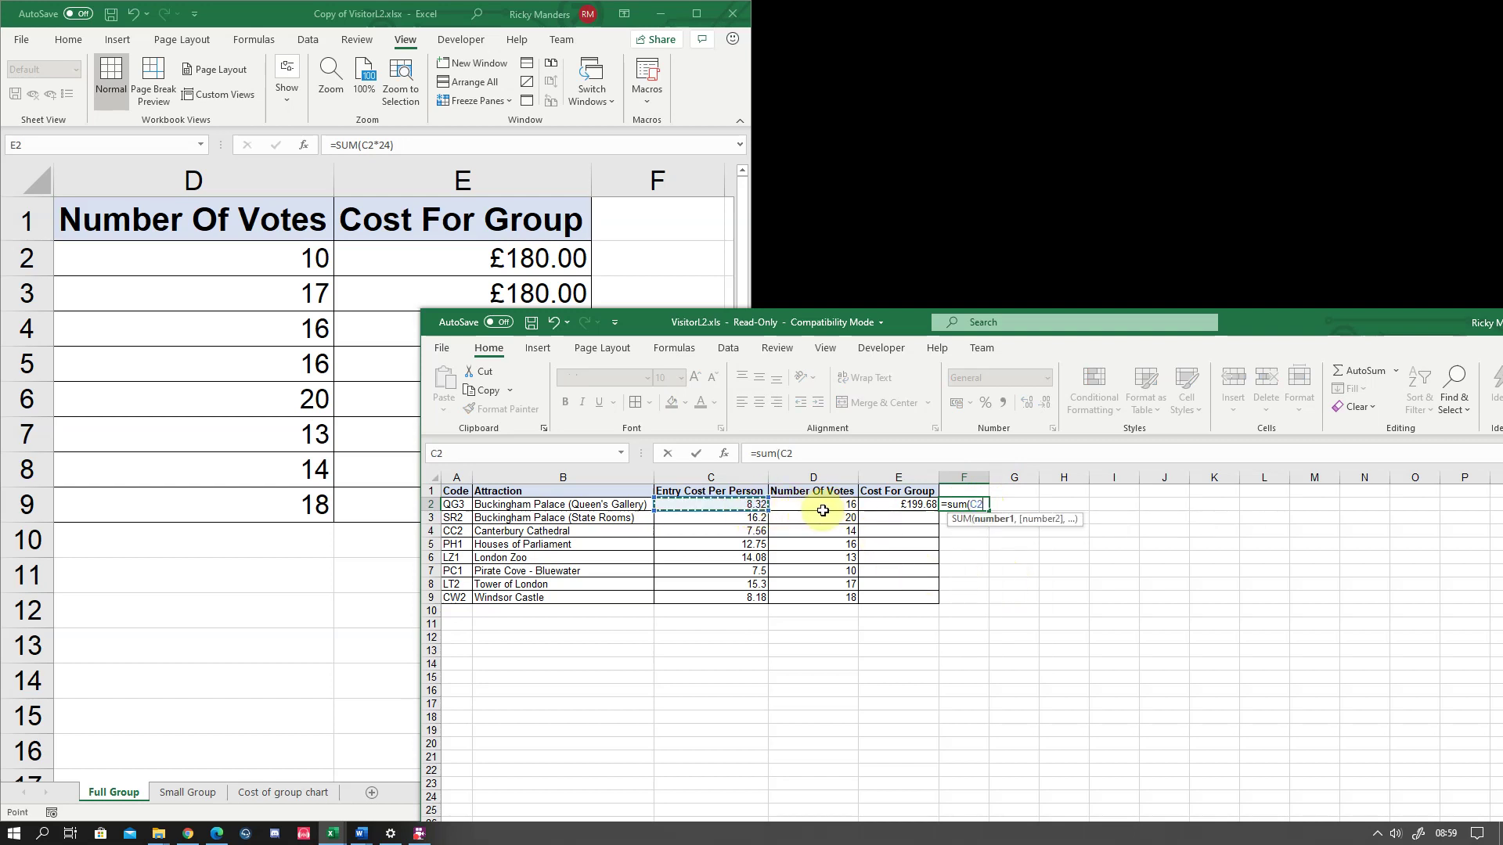
pyautogui.moveTo(762, 515); pyautogui.dragTo(814, 509)
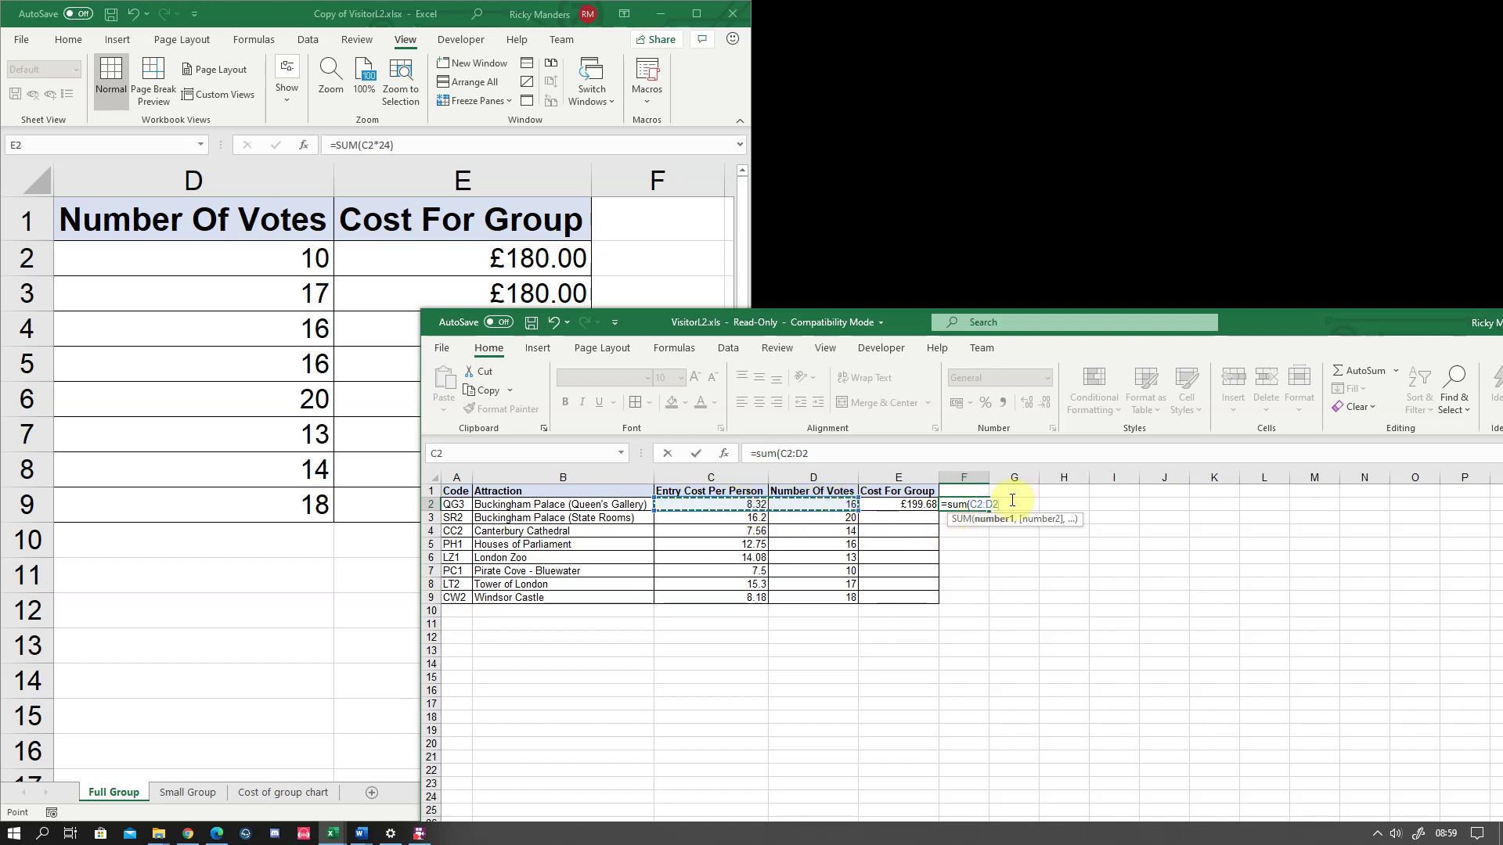
pyautogui.press('Return')
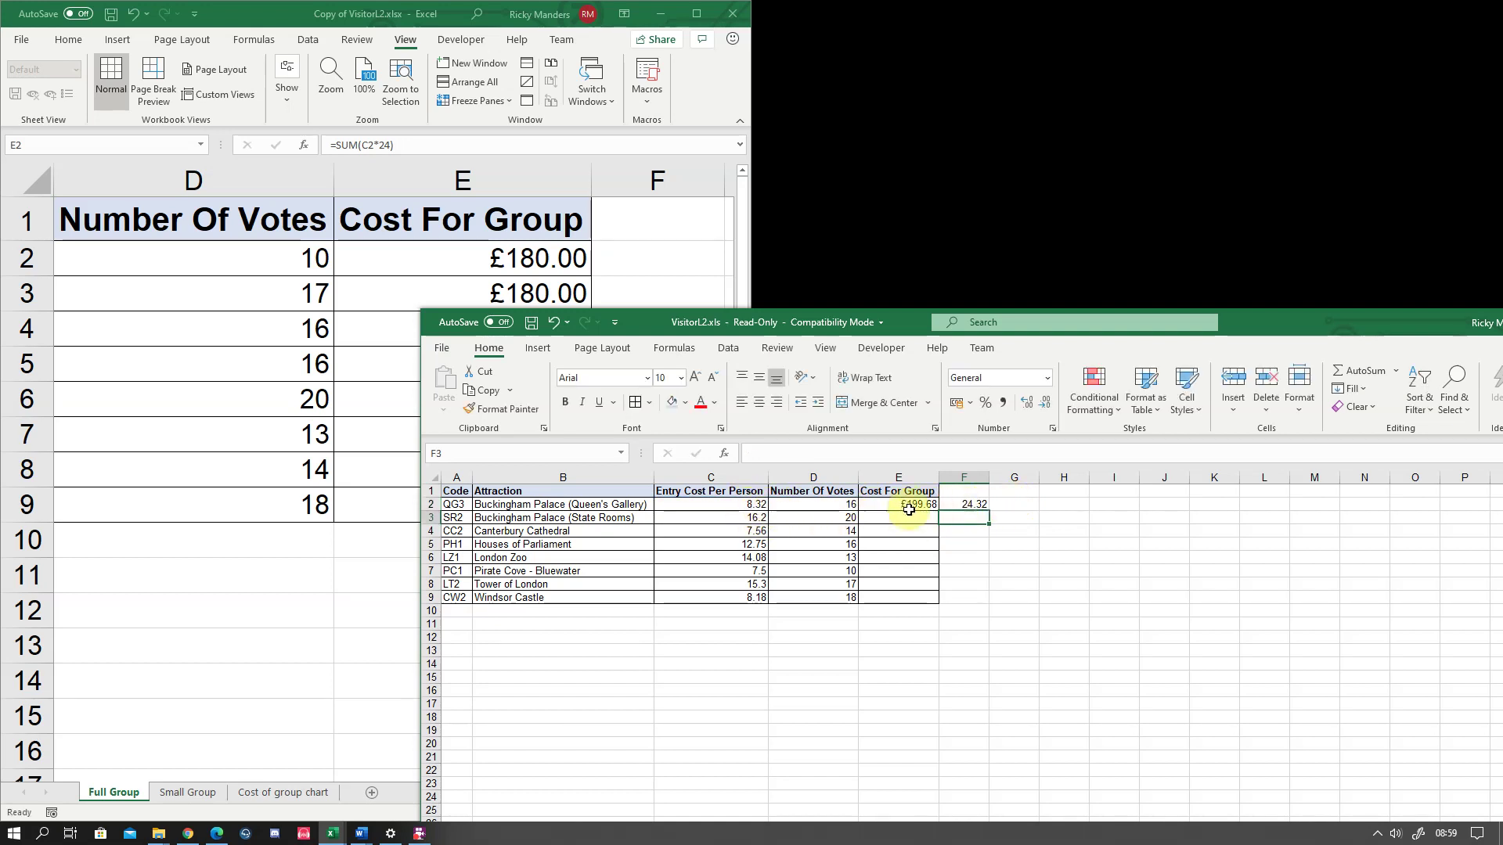
pyautogui.click(962, 509)
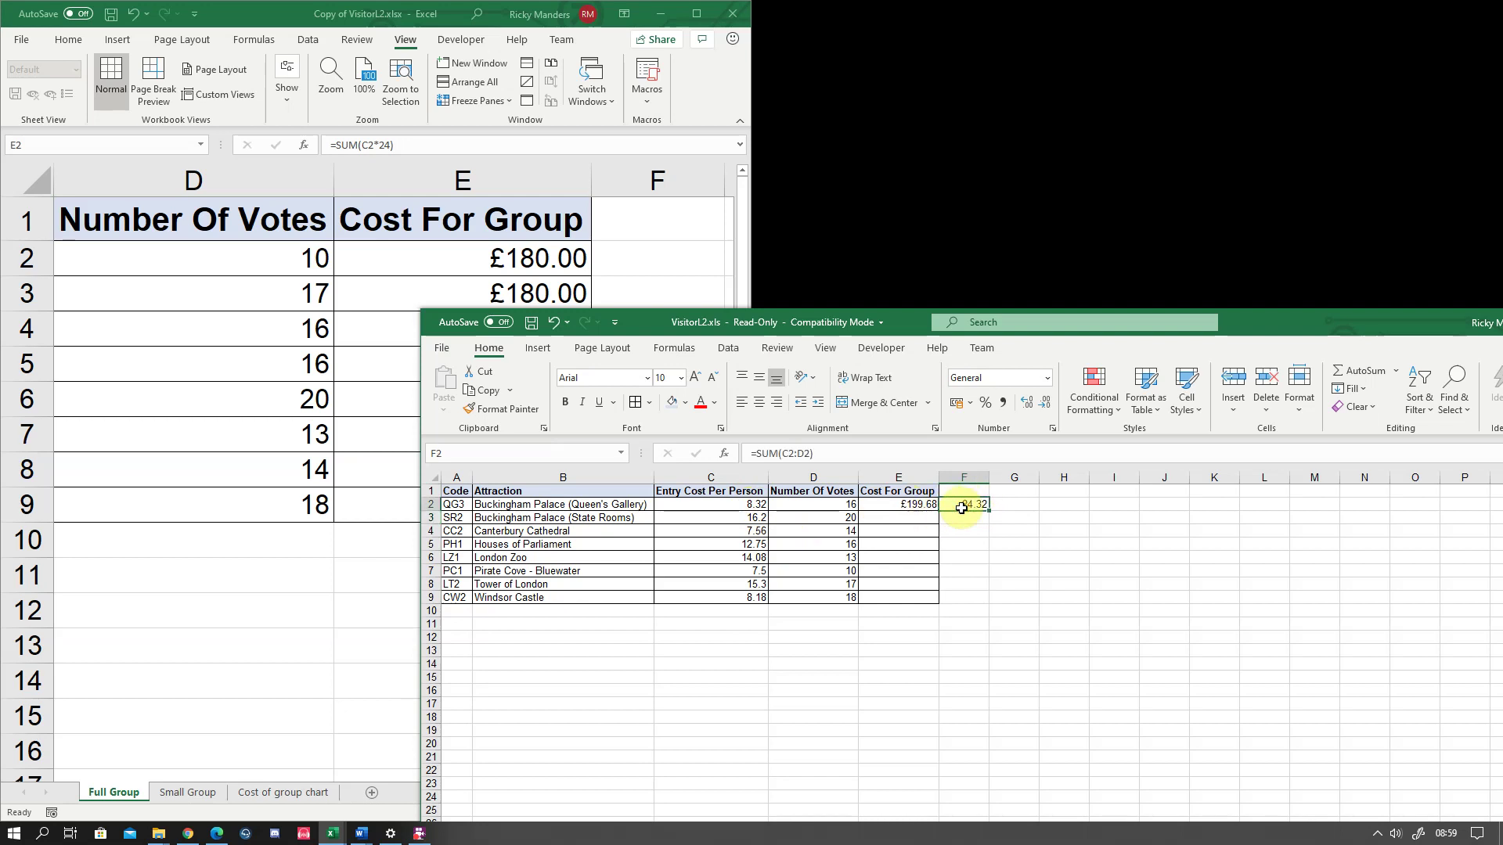
pyautogui.press('Delete')
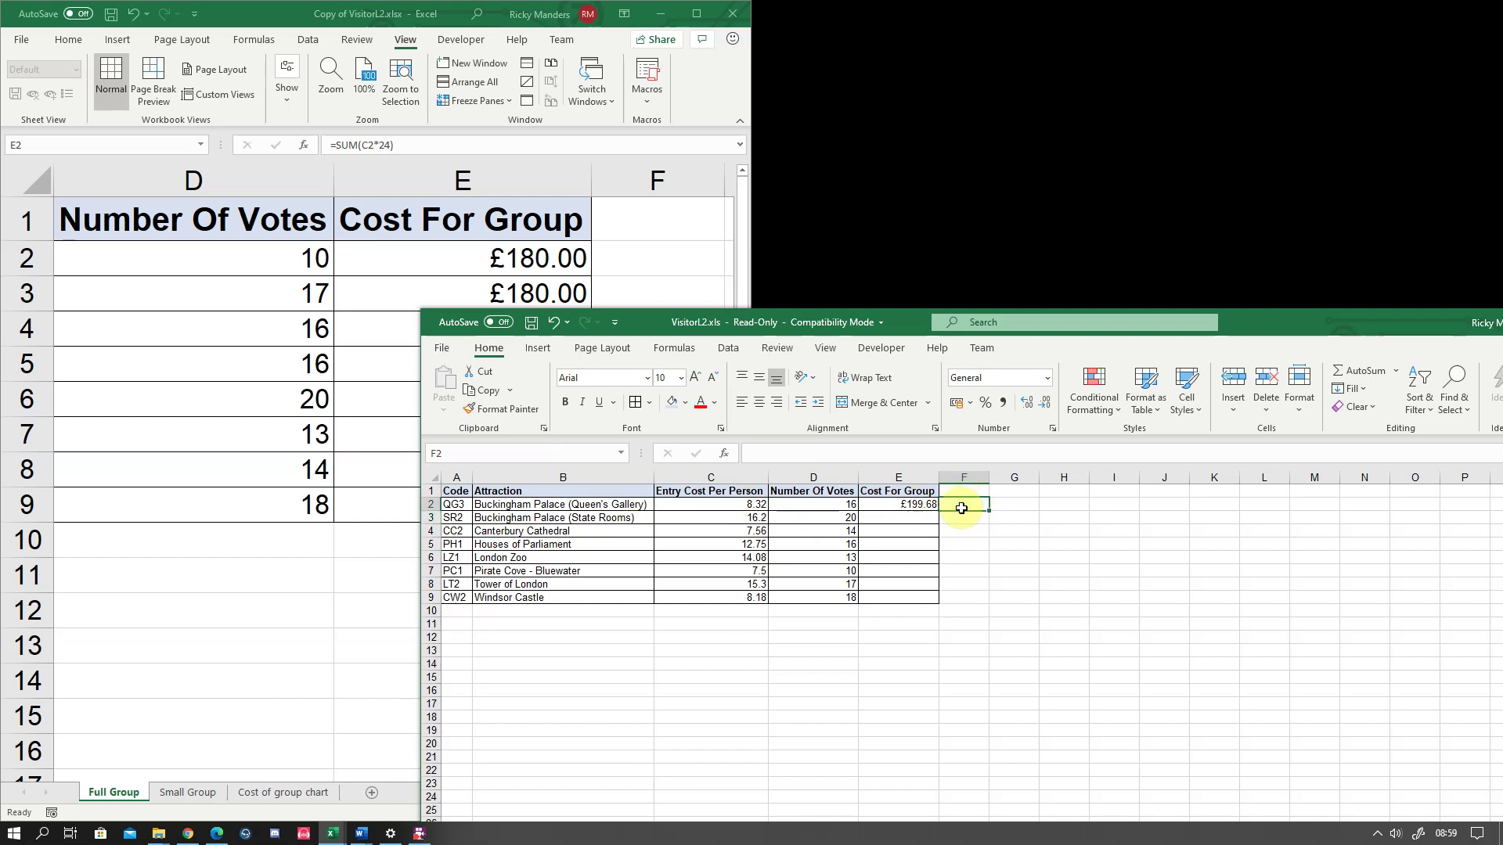
# Wrap the Cost For Group formula in E2 in a SUM function so it reads =SUM(C2*24)
pyautogui.click(911, 505)
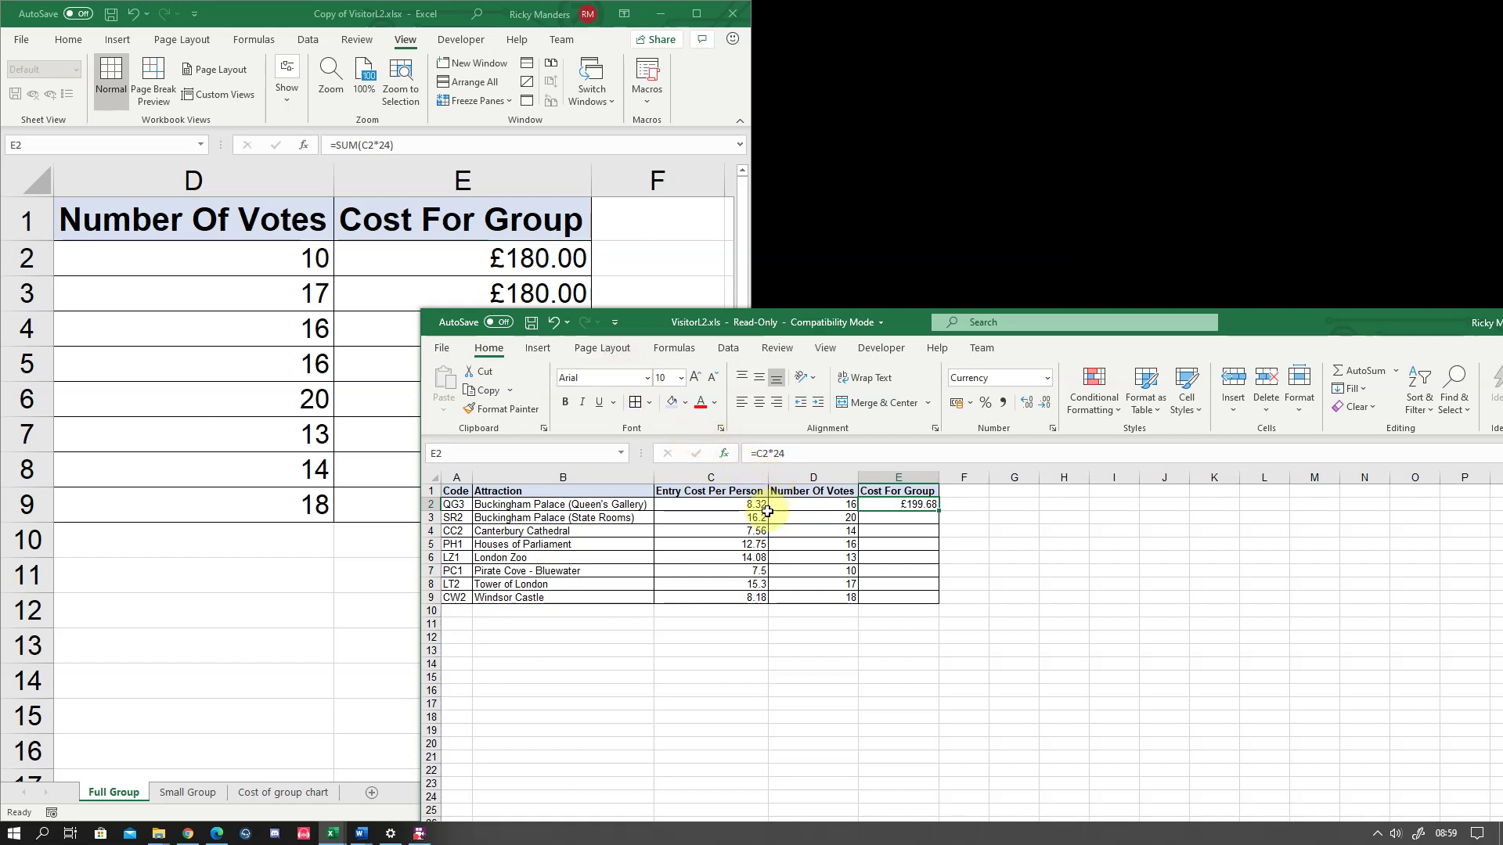
pyautogui.doubleClick(904, 505)
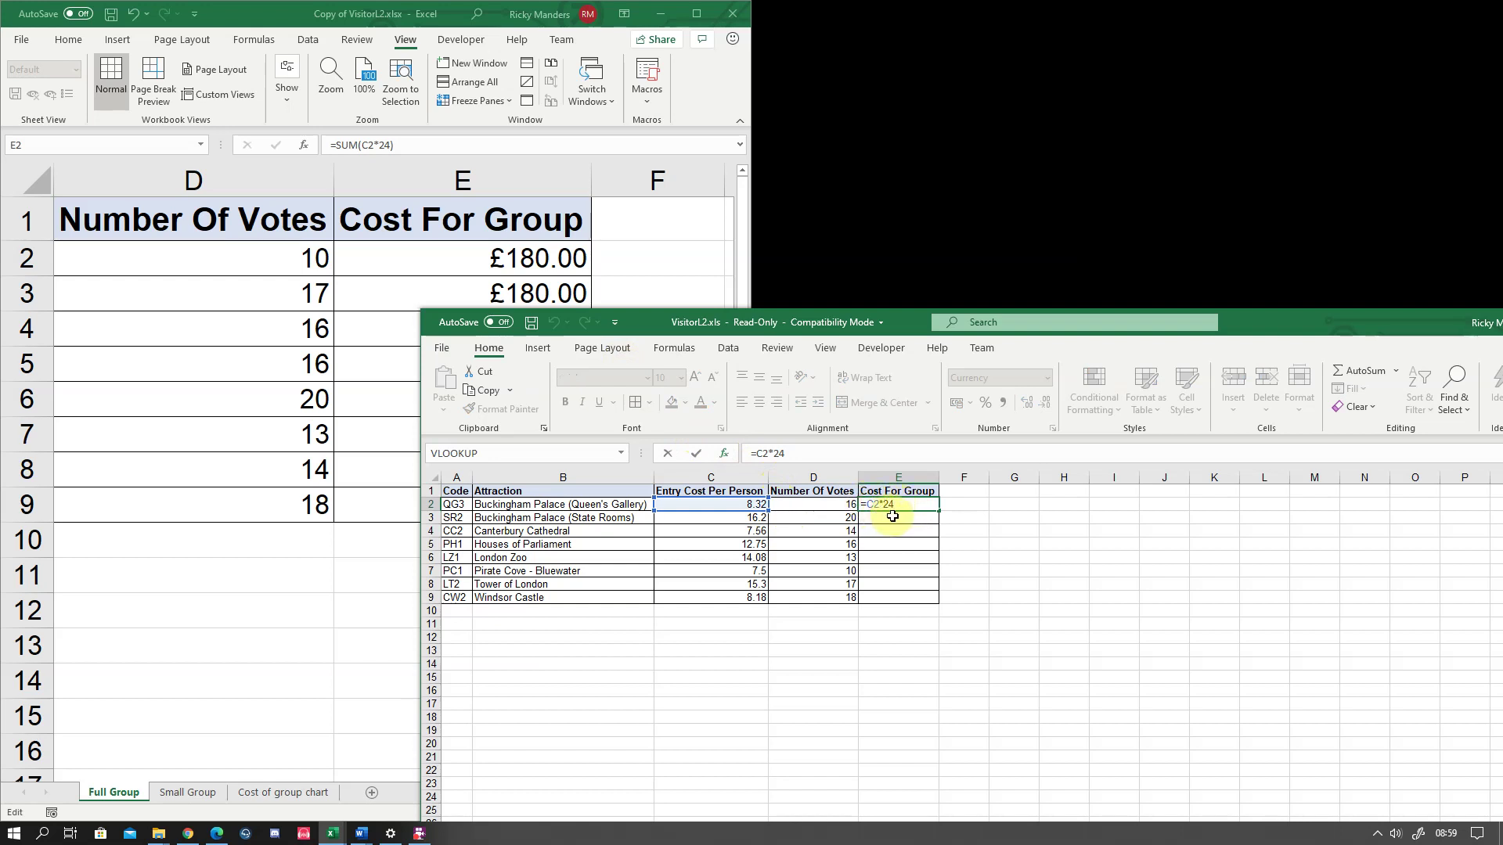
pyautogui.write('sum')
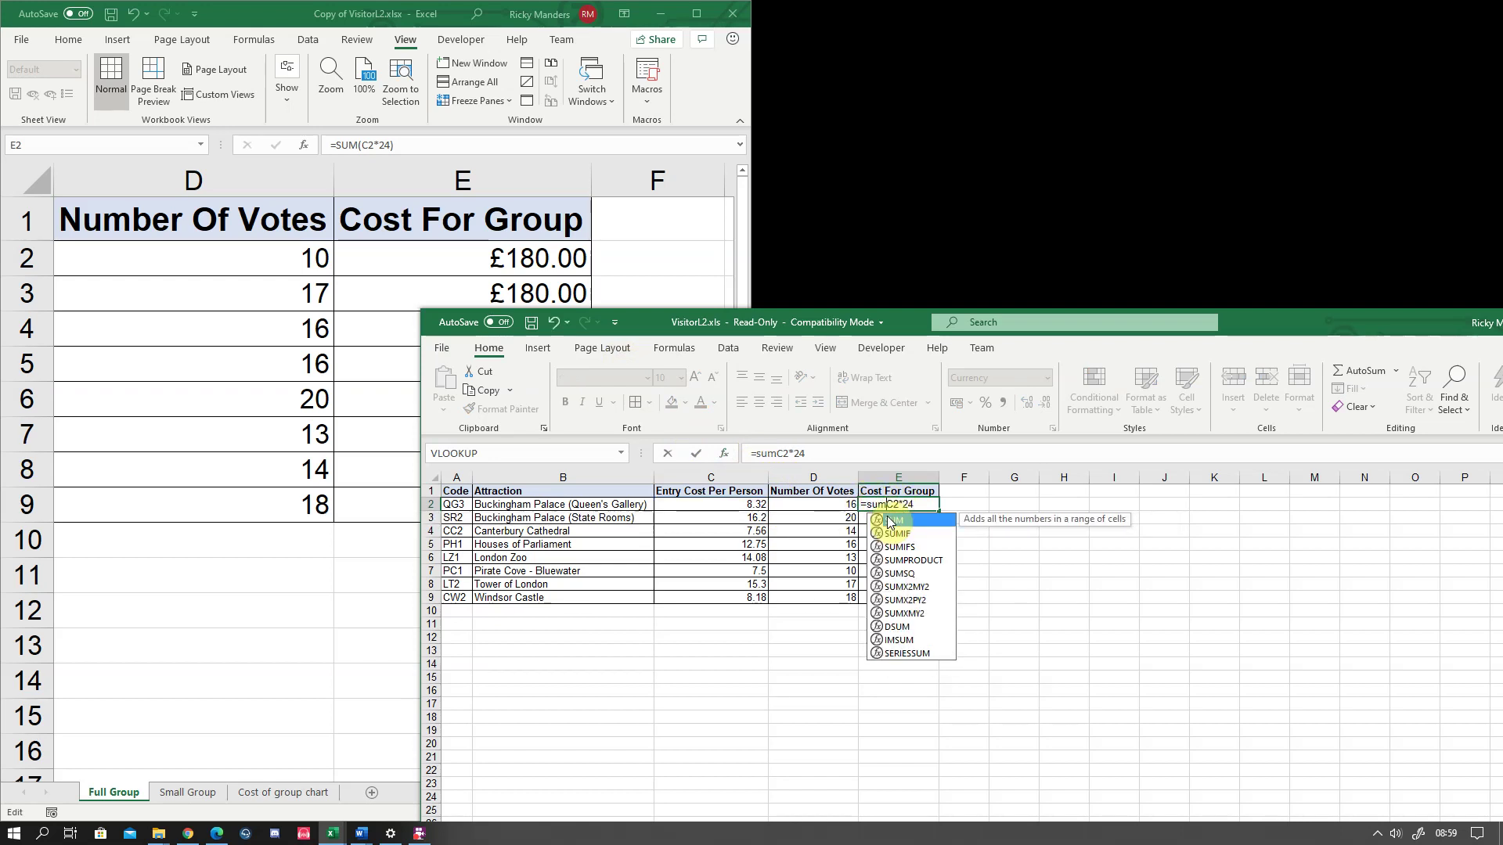
pyautogui.write('(C2*24')
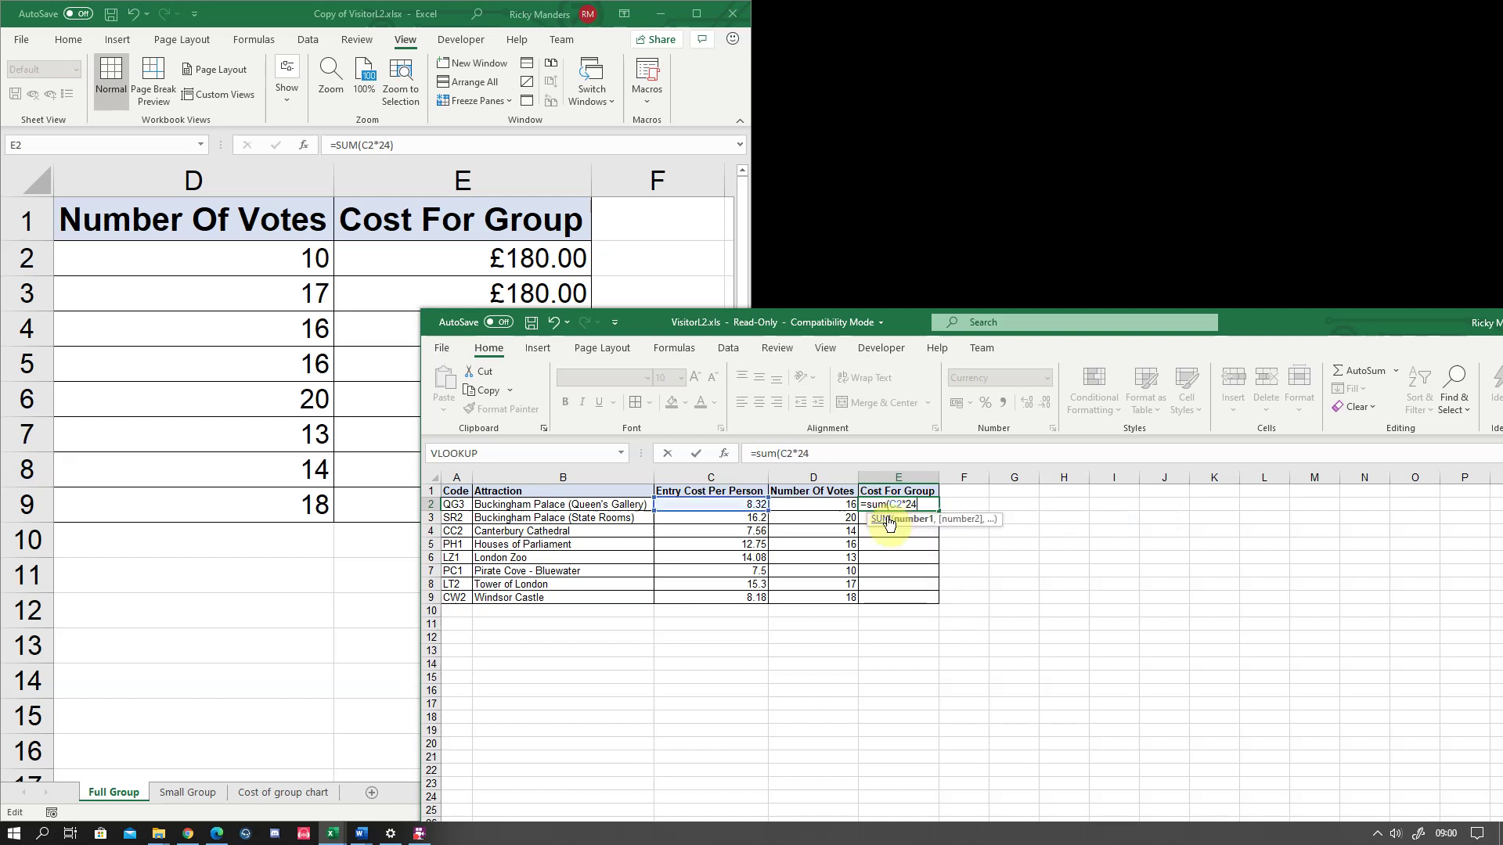
pyautogui.write(')')
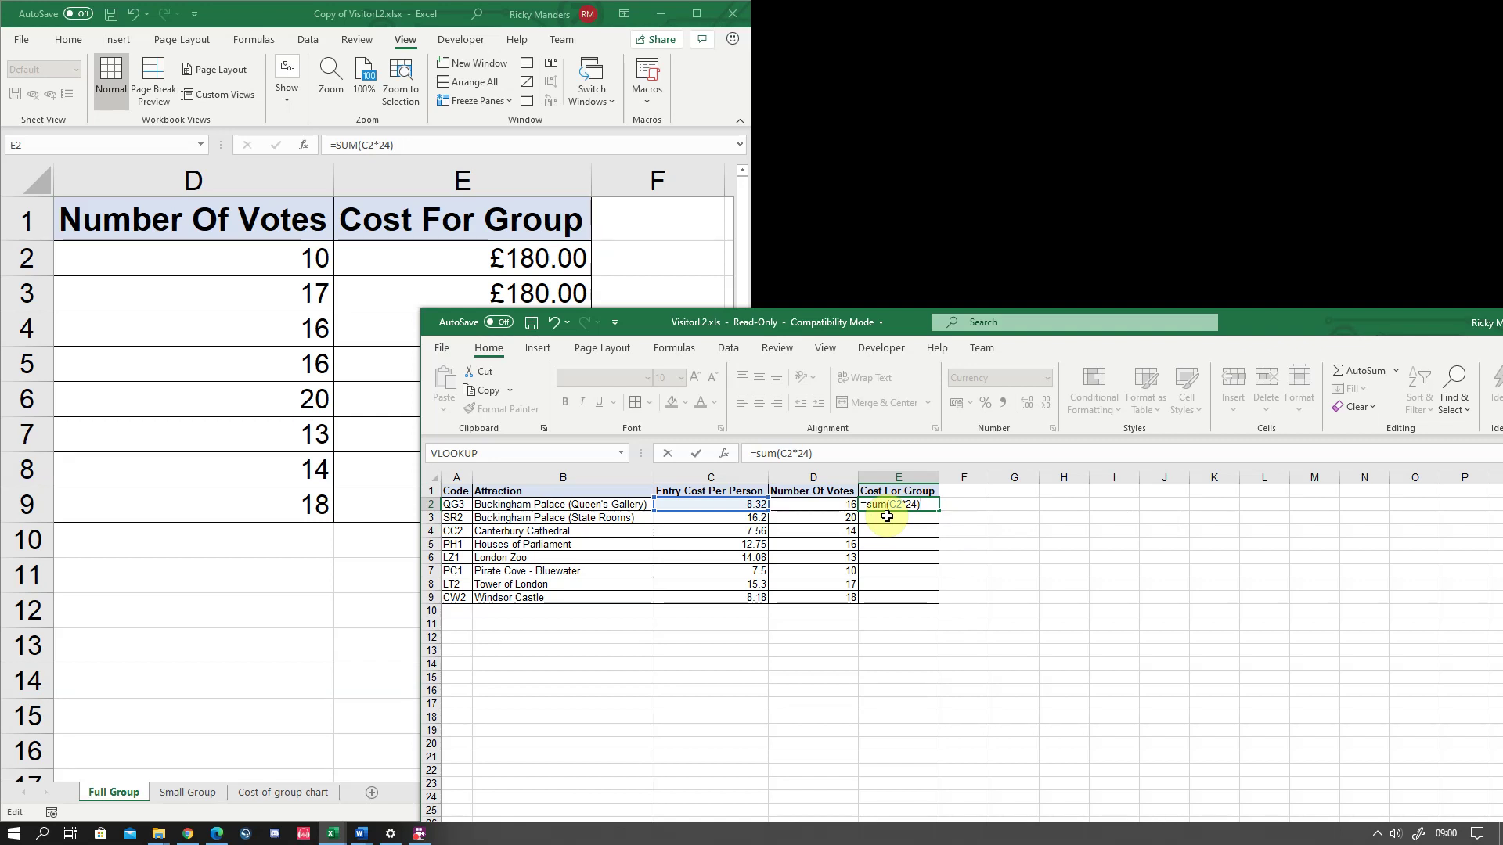
pyautogui.press('Return')
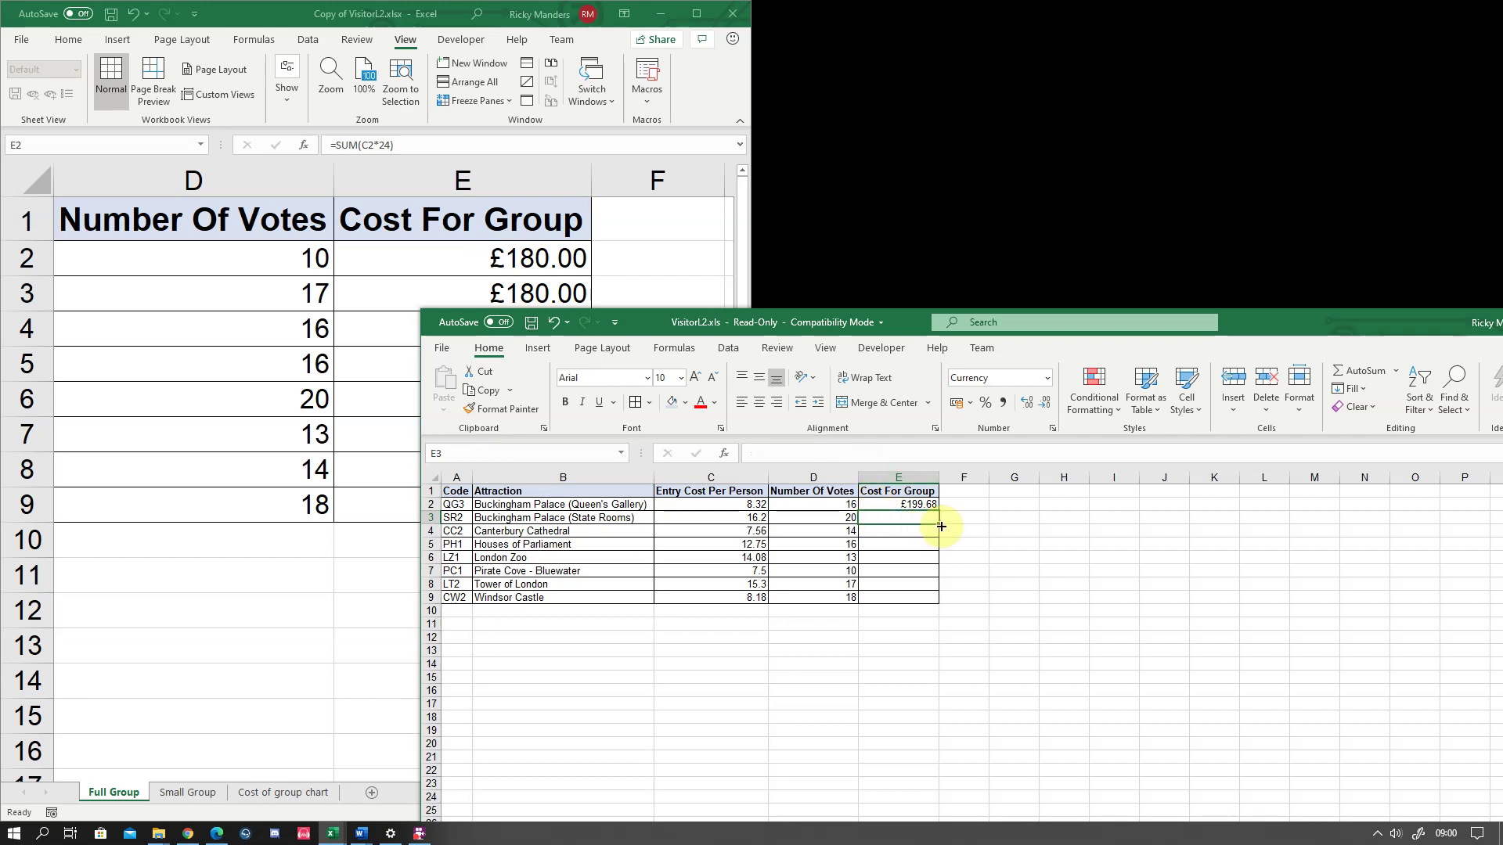
# Remove the SUM wrapper from the Cost For Group formula in E2 of VisitorL2.xls so it reads =C2*24, and check it
pyautogui.scroll(5, 941, 526)
pyautogui.scroll(1, 942, 526)
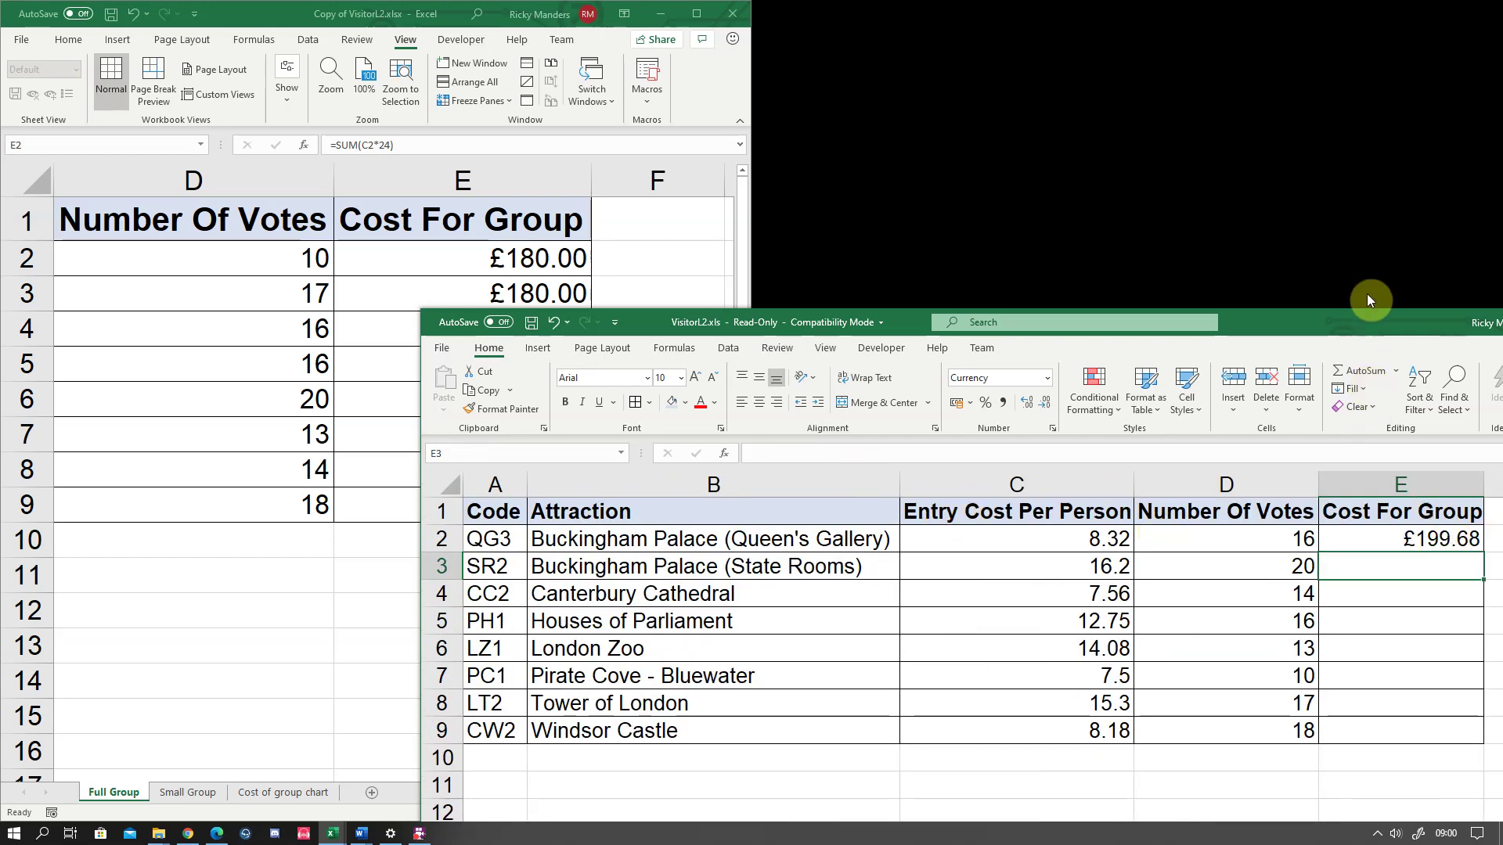
pyautogui.moveTo(1364, 323); pyautogui.dragTo(986, 187)
pyautogui.doubleClick(1072, 407)
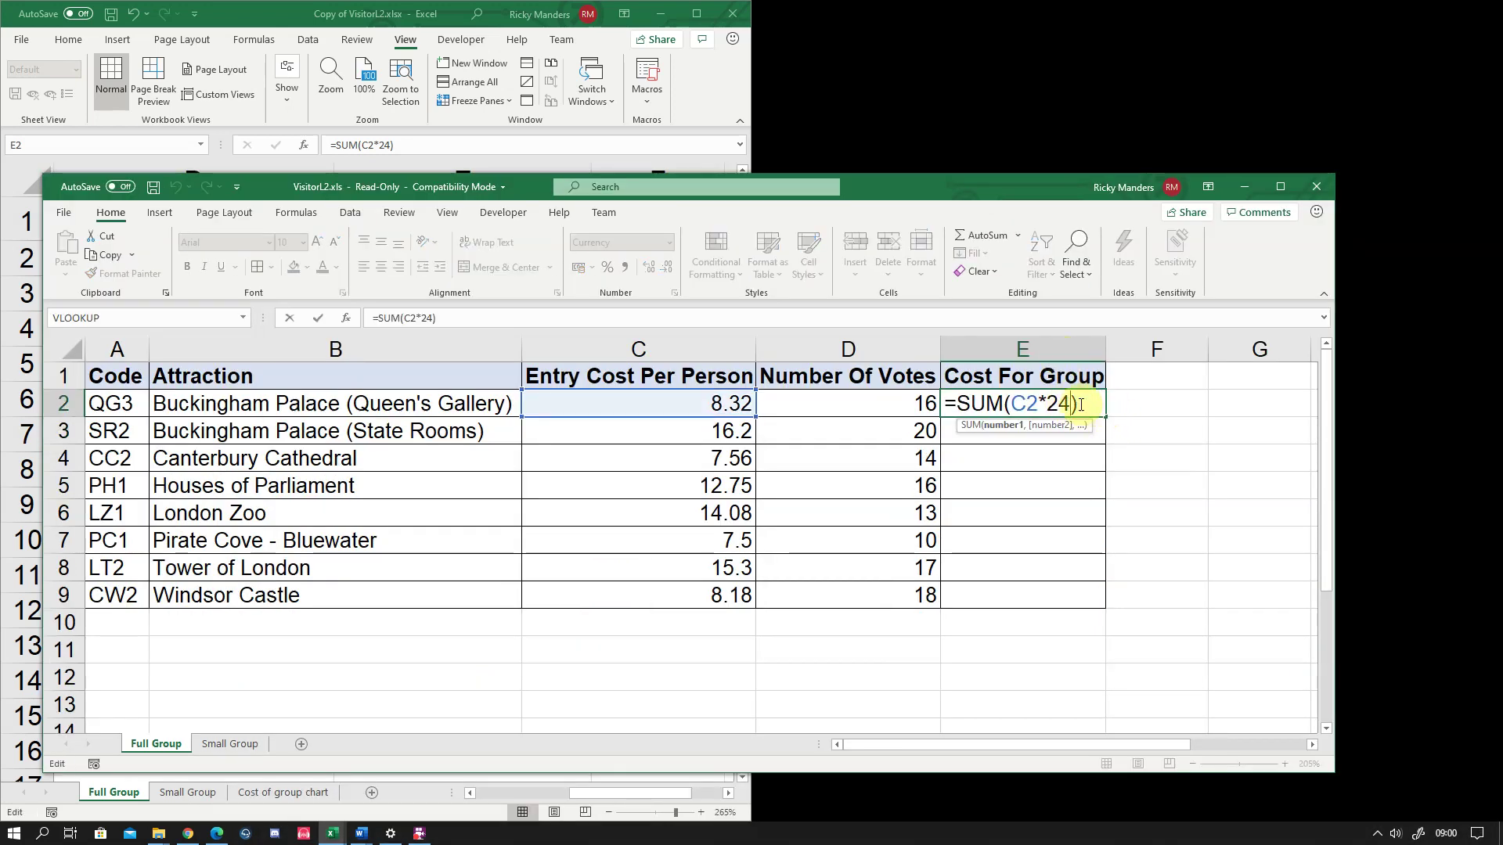
pyautogui.click(1092, 406)
pyautogui.press('BackSpace')
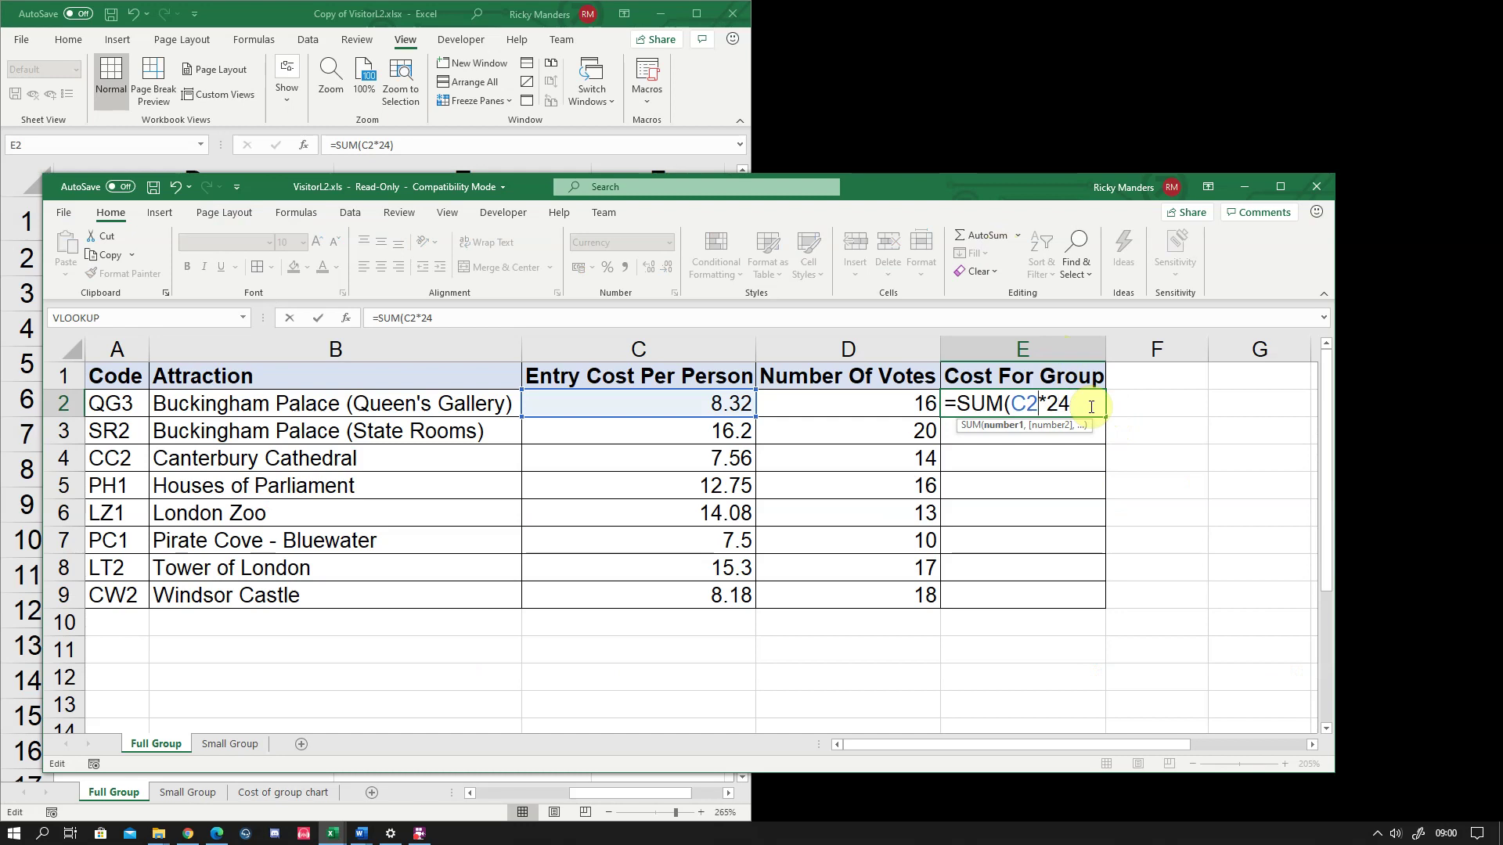
pyautogui.press('BackSpace')
pyautogui.press('BackSpace')
pyautogui.press('BackSpace')
pyautogui.press('BackSpace')
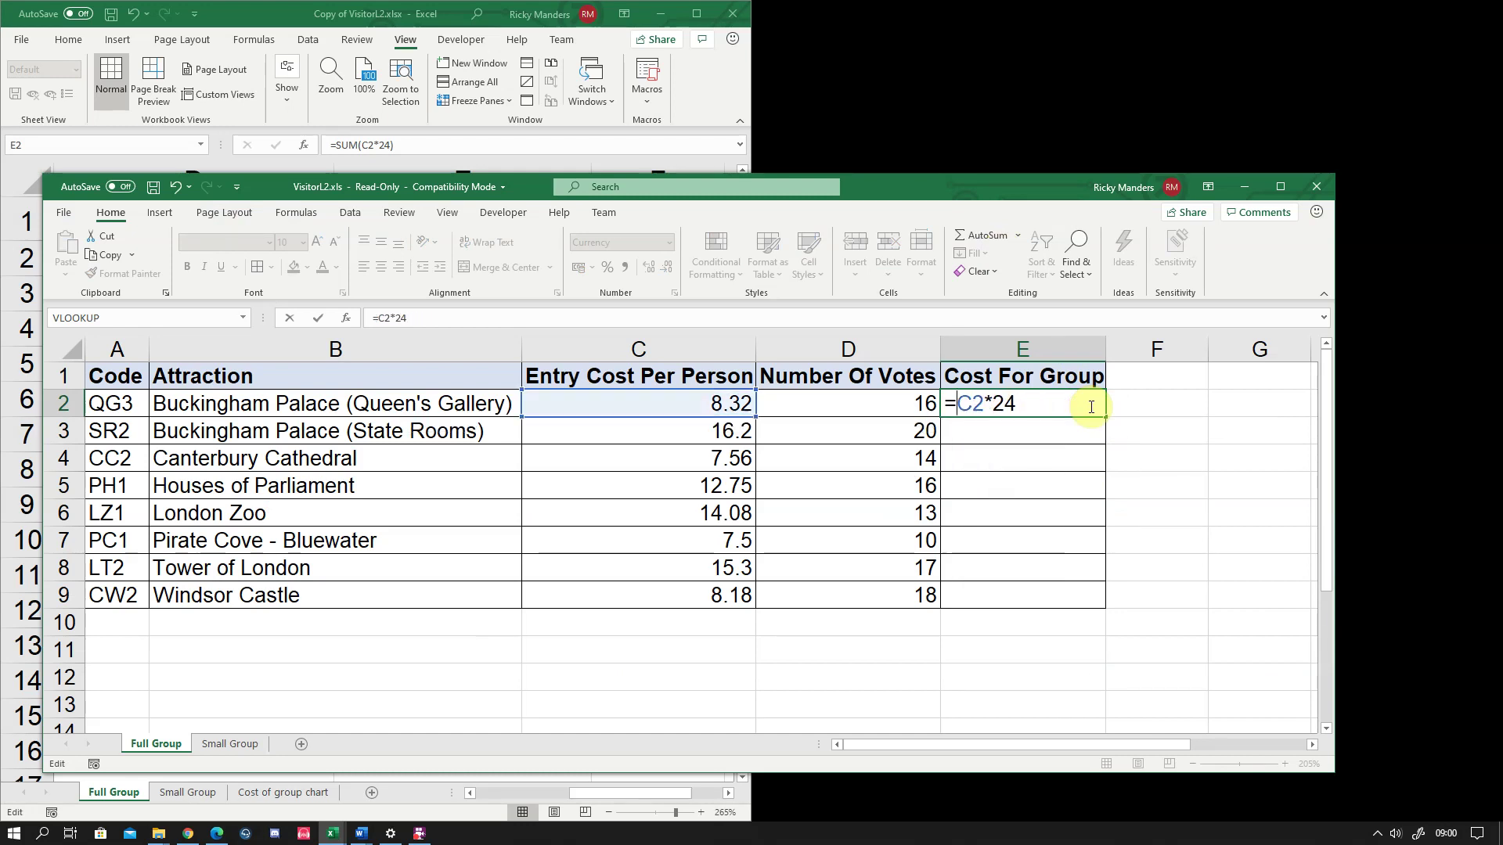
pyautogui.press('Return')
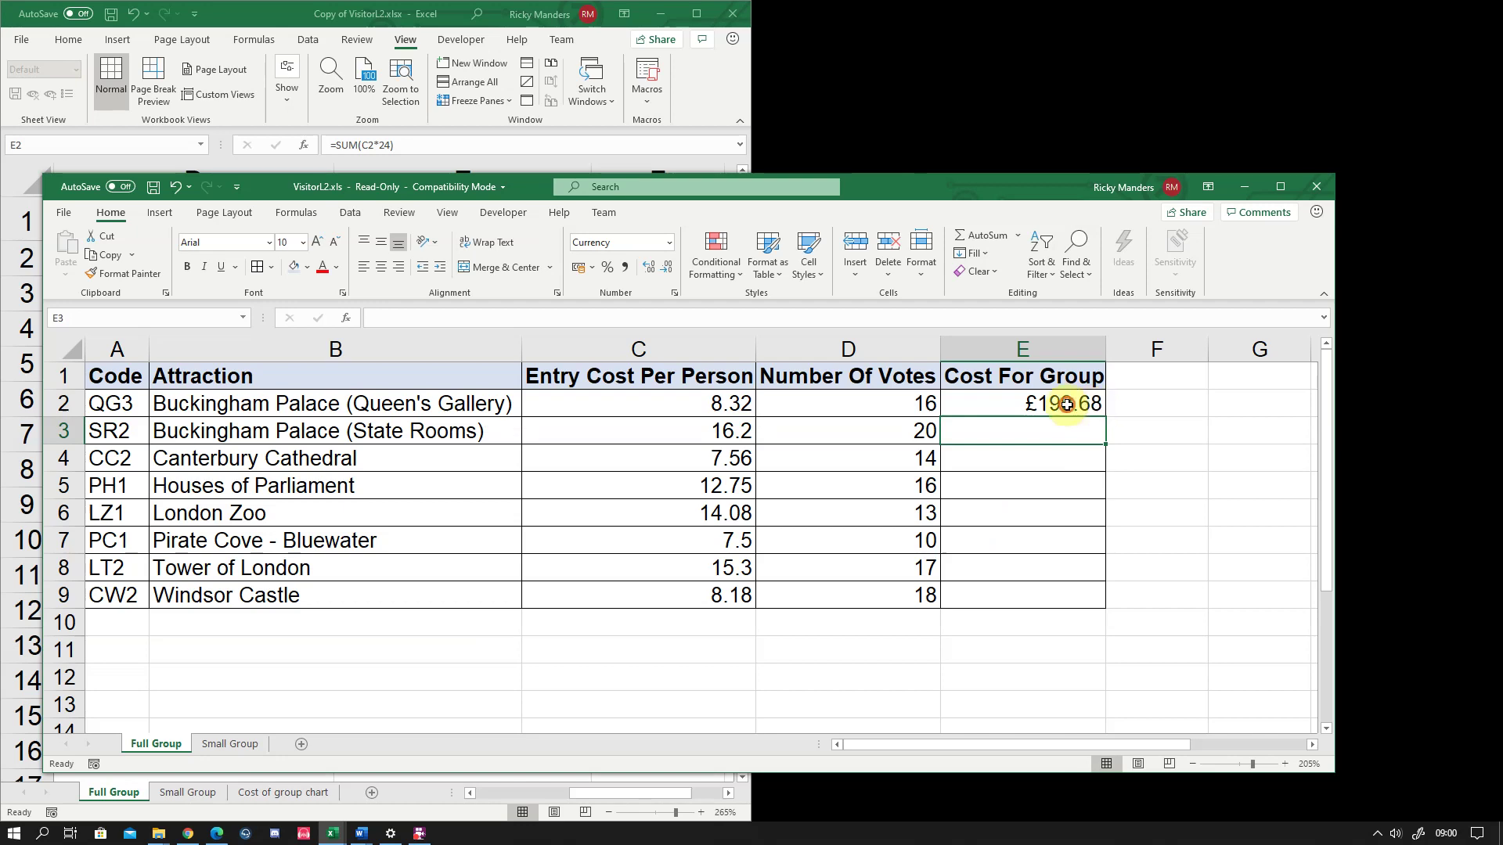
pyautogui.click(1067, 405)
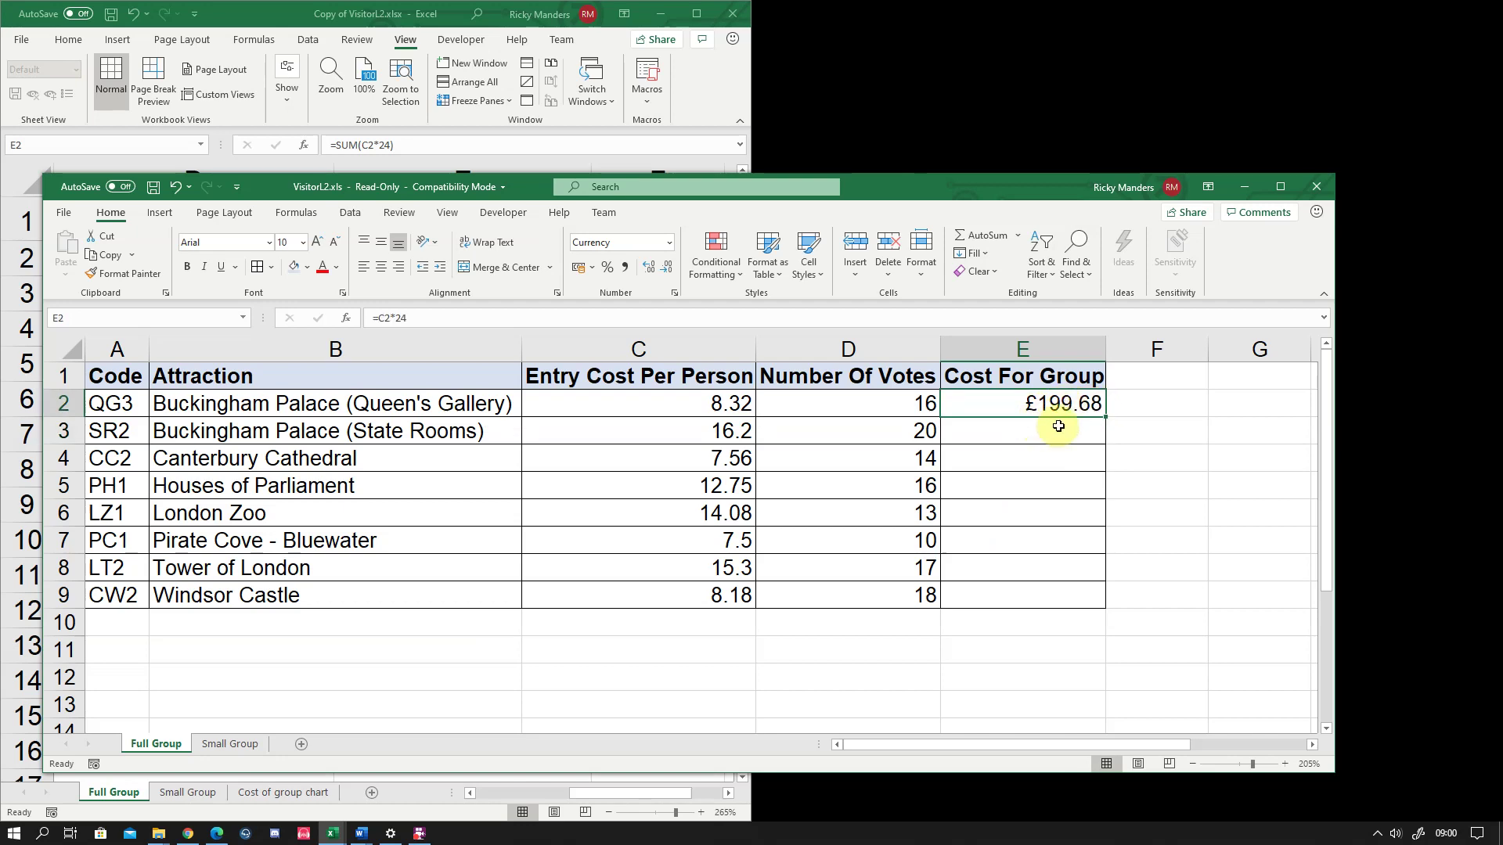
# Fill the Cost For Group formula from E2 down through E9 in VisitorL2.xls
pyautogui.scroll(-3, 1058, 425)
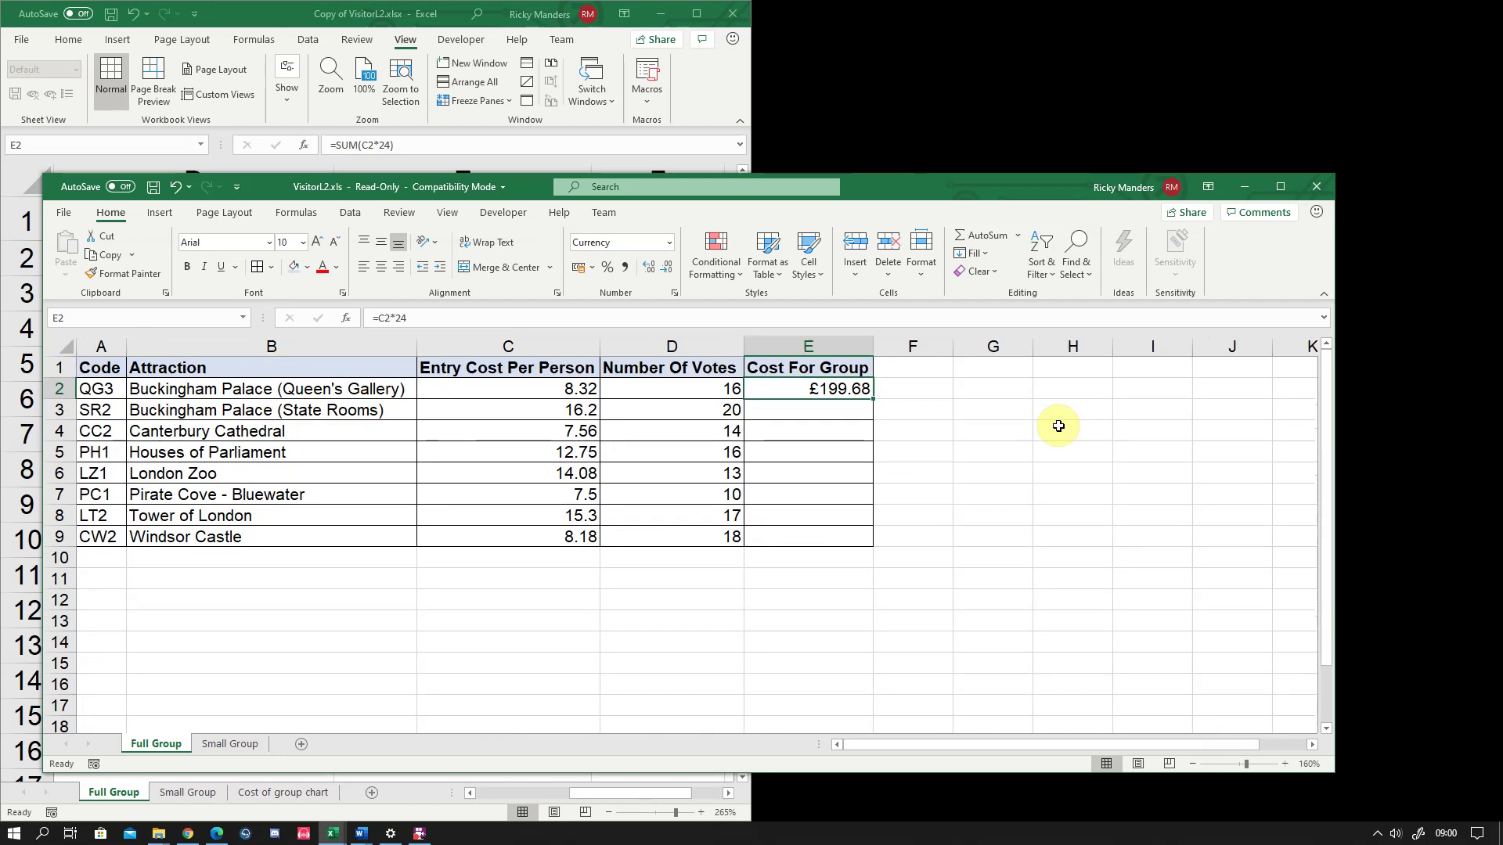
pyautogui.scroll(-1, 1058, 426)
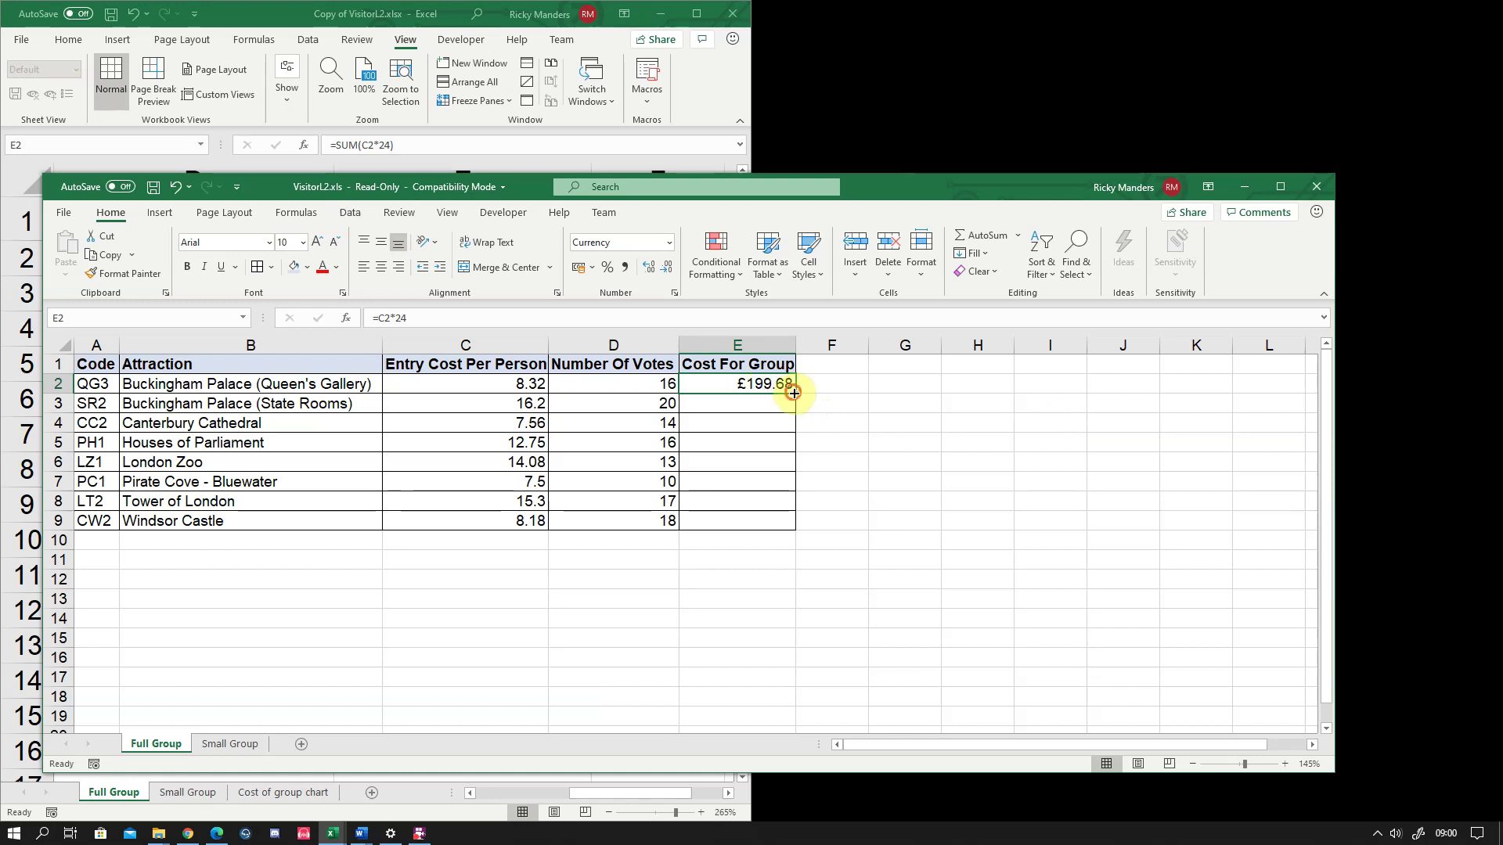
pyautogui.moveTo(793, 393); pyautogui.dragTo(791, 530)
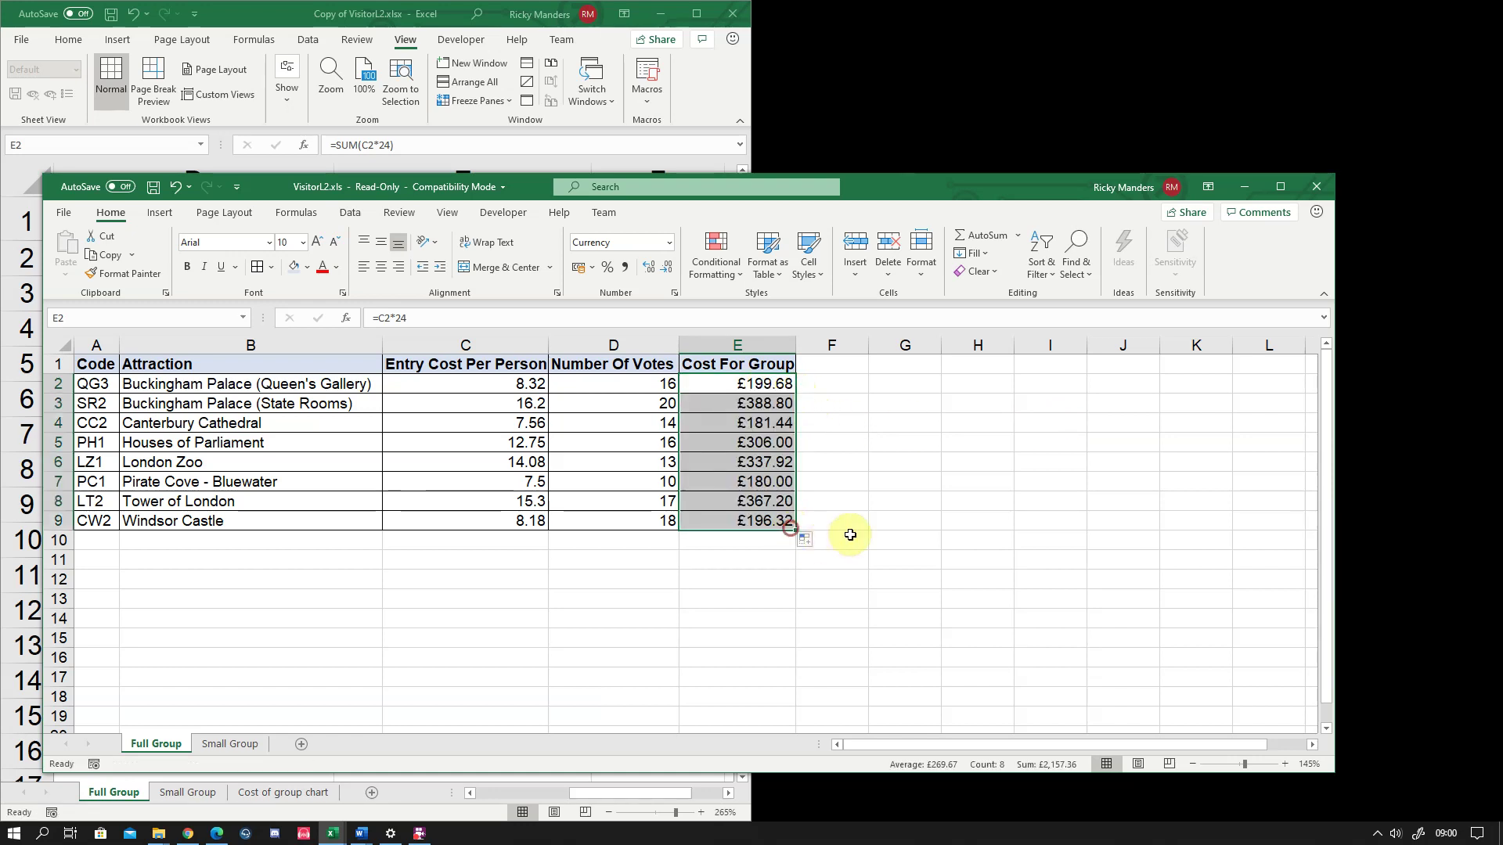
pyautogui.click(909, 523)
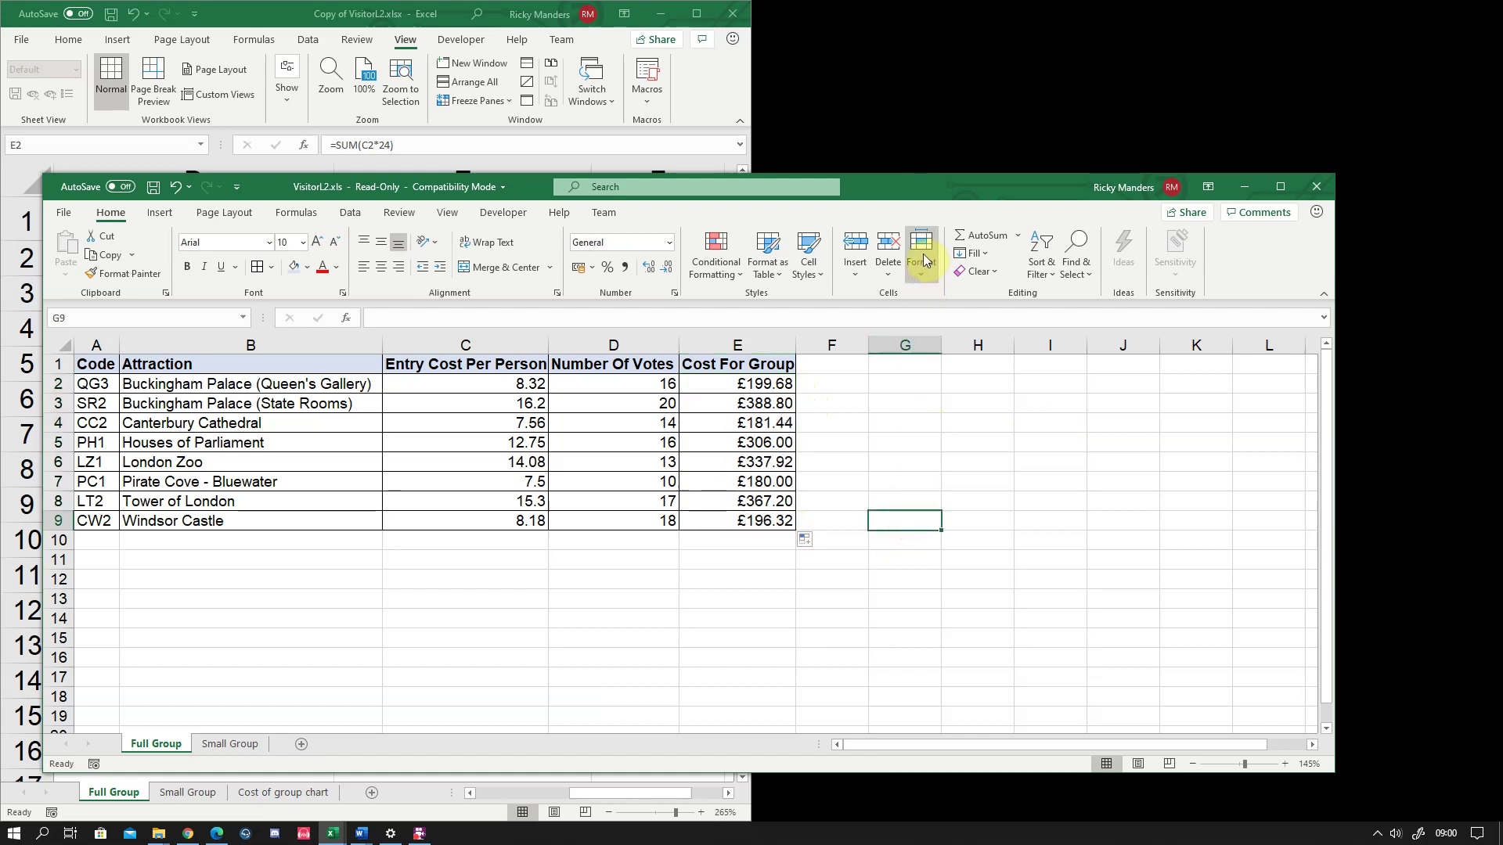
# Inspect the Entry Cost Per Person values in C2 to C4 of the Copy of VisitorL2.xlsx workbook
pyautogui.click(227, 14)
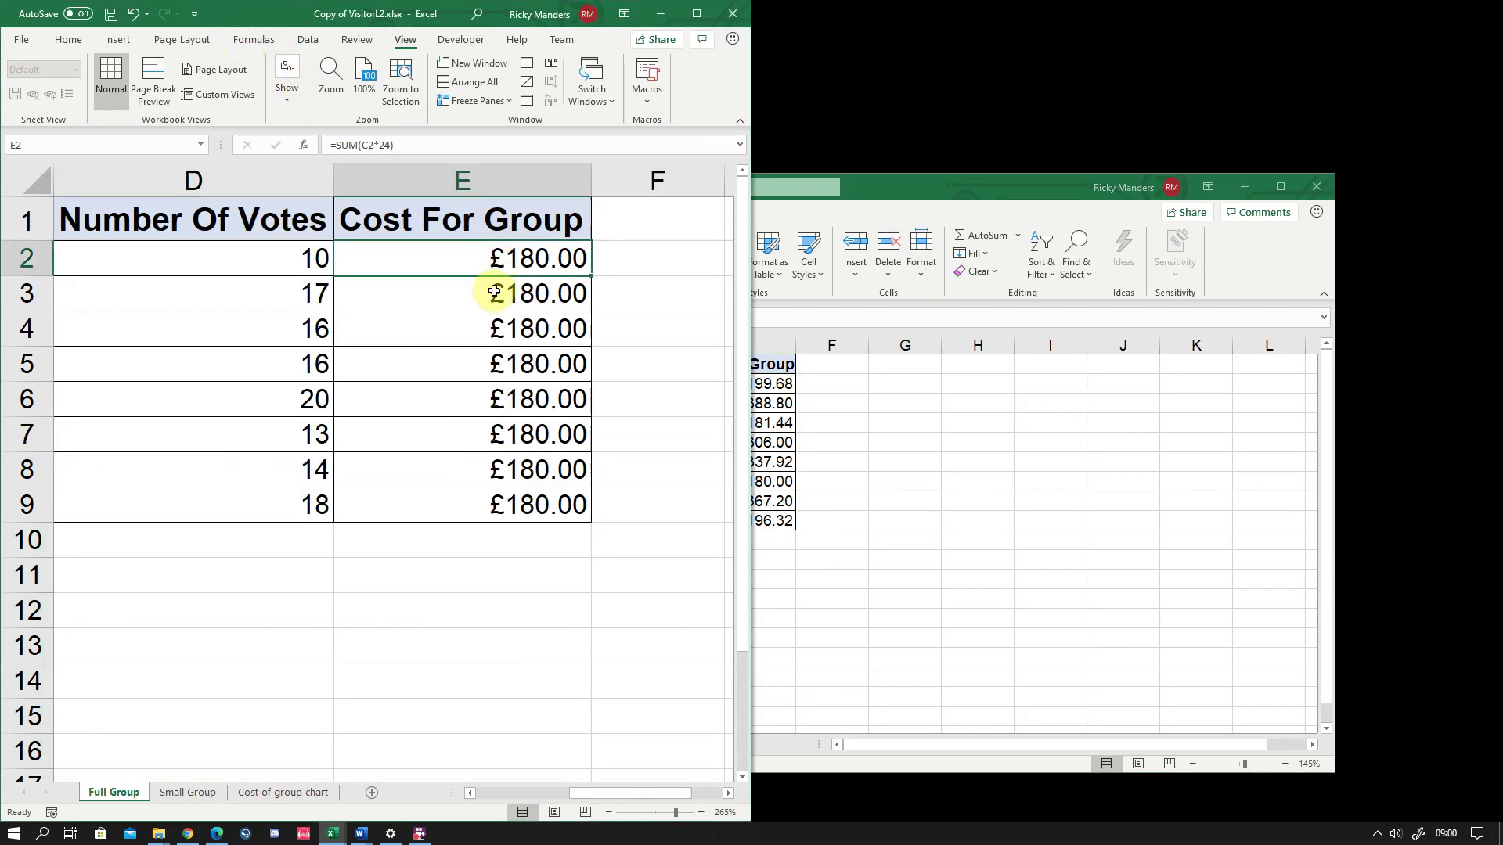
pyautogui.scroll(-6, 497, 297)
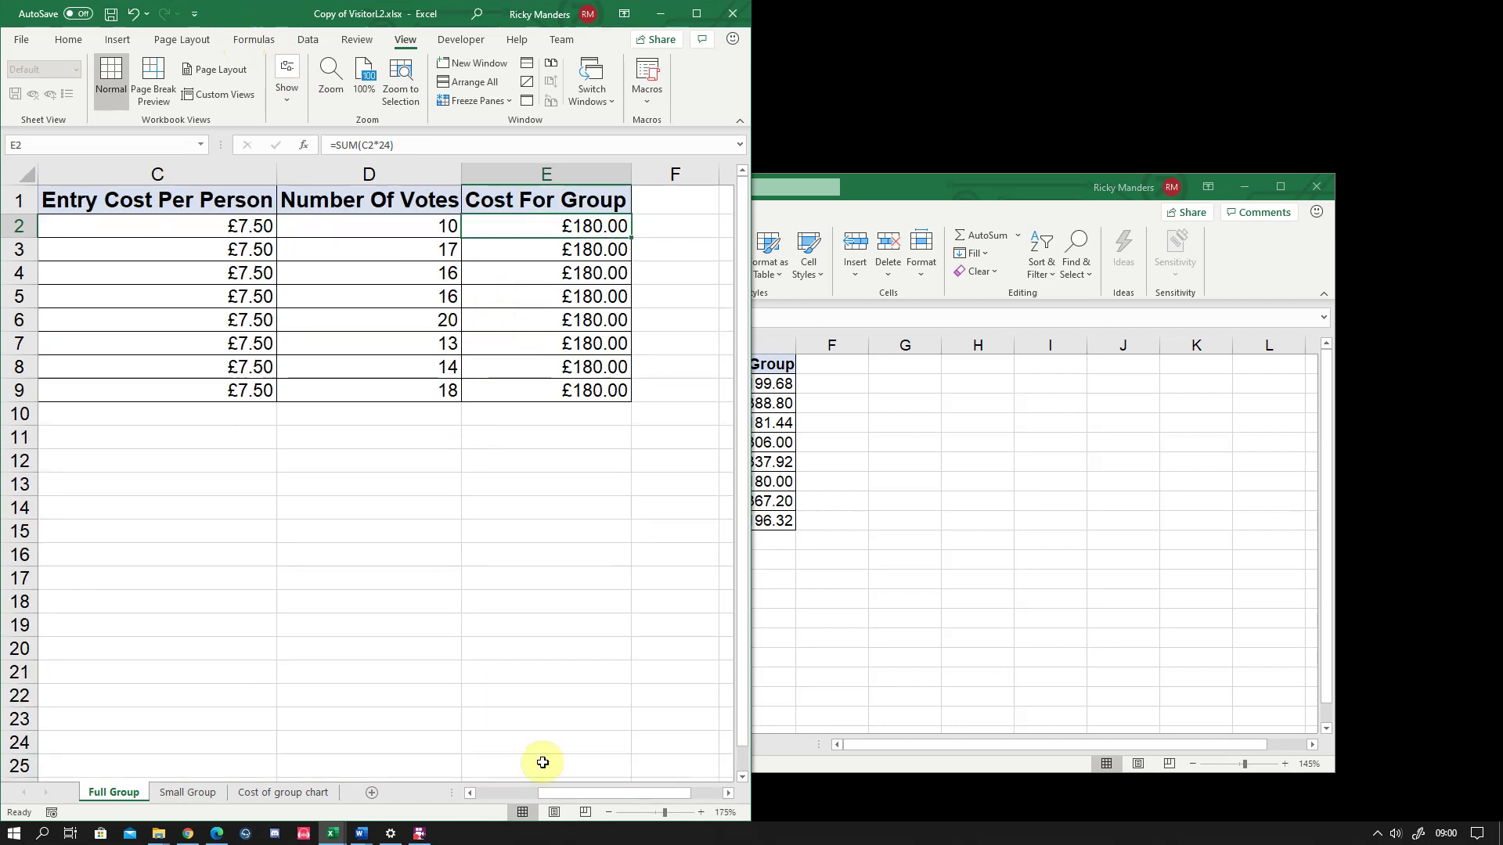
pyautogui.moveTo(620, 794); pyautogui.dragTo(527, 773)
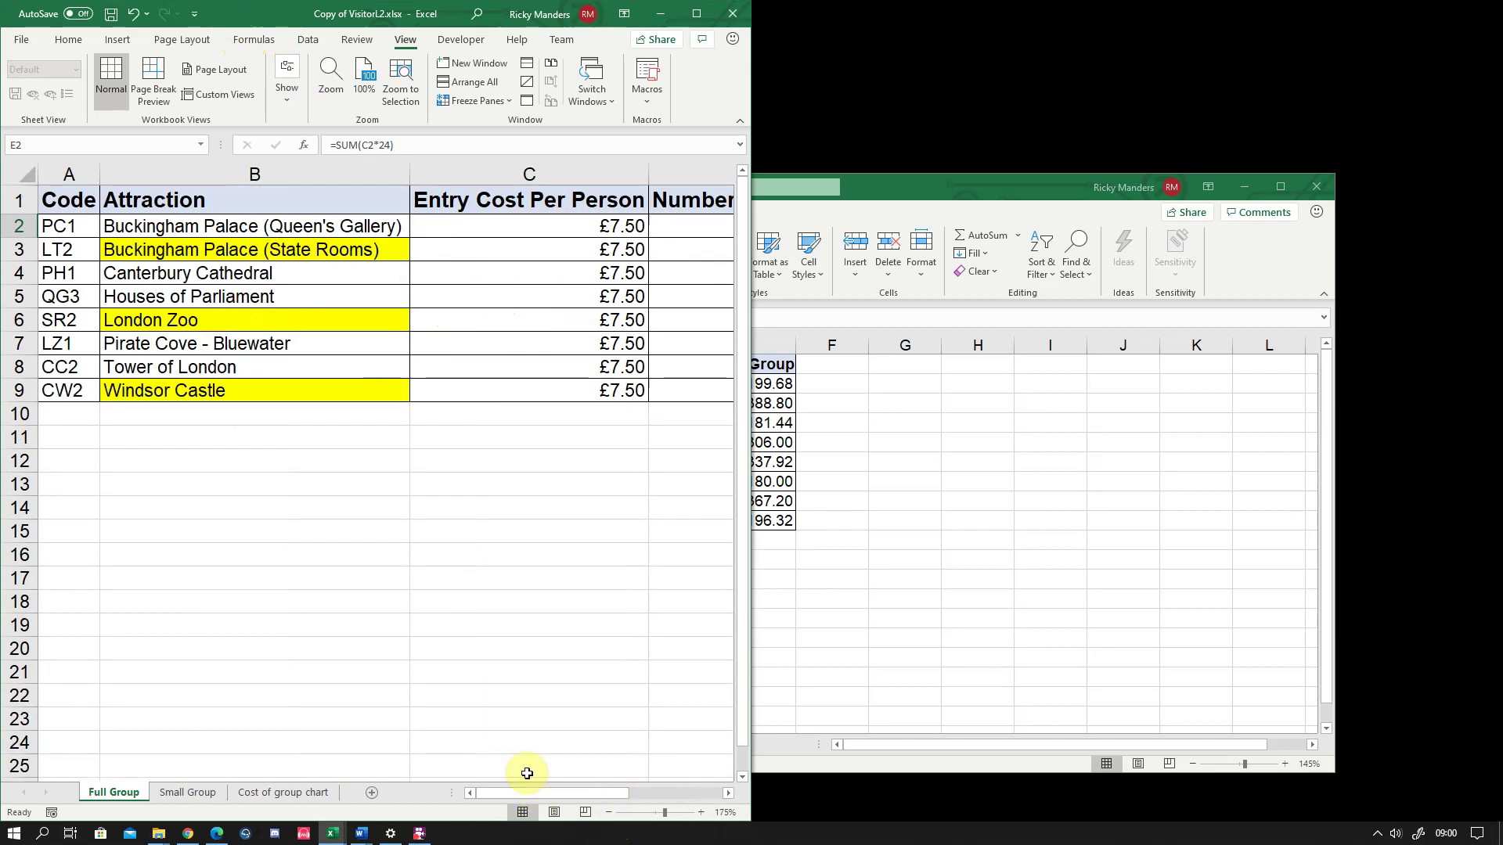
pyautogui.click(597, 225)
pyautogui.click(599, 249)
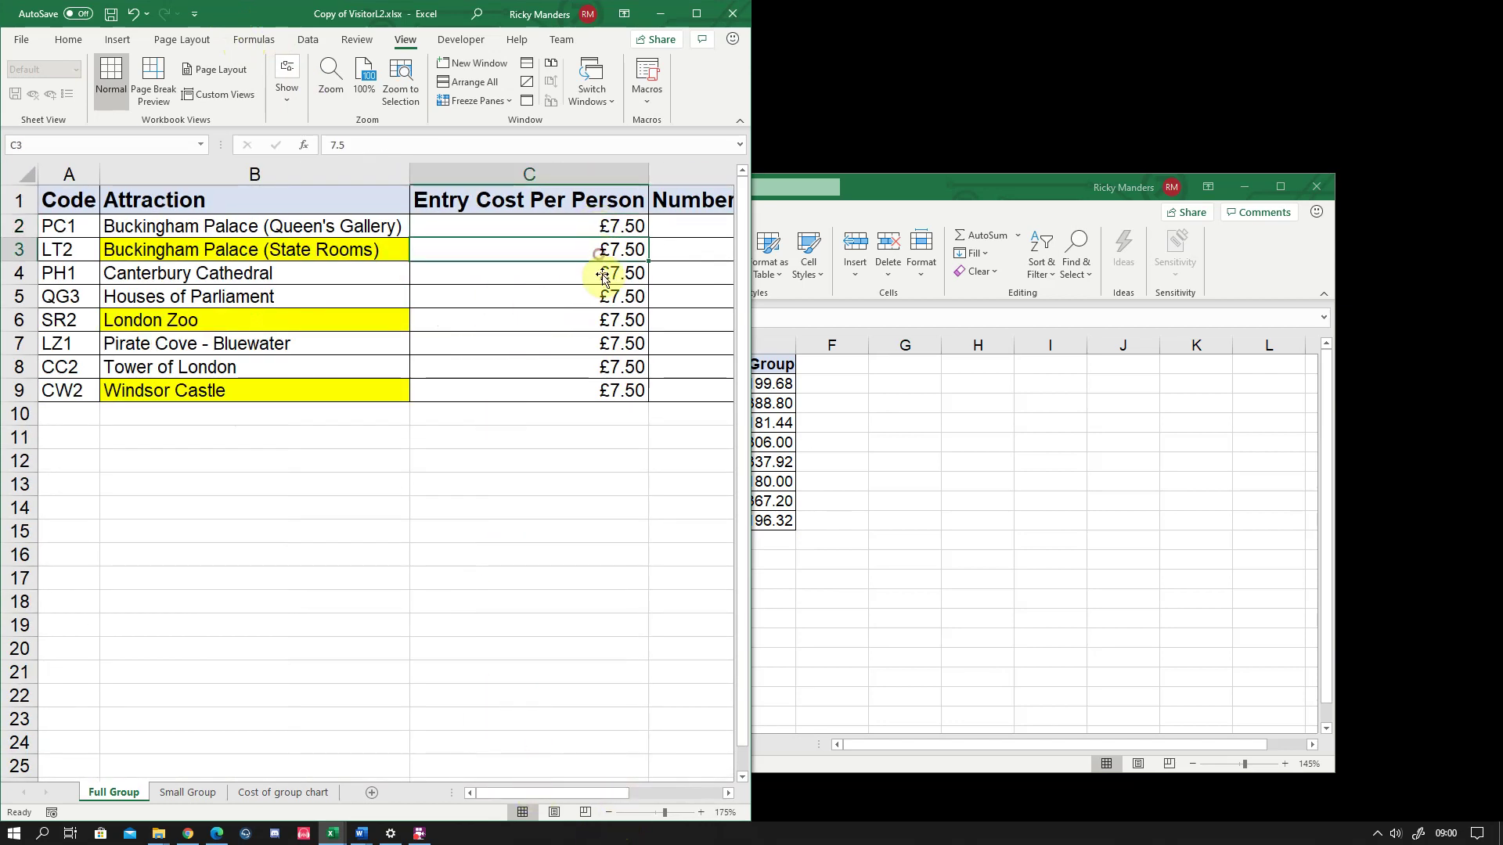
pyautogui.click(601, 272)
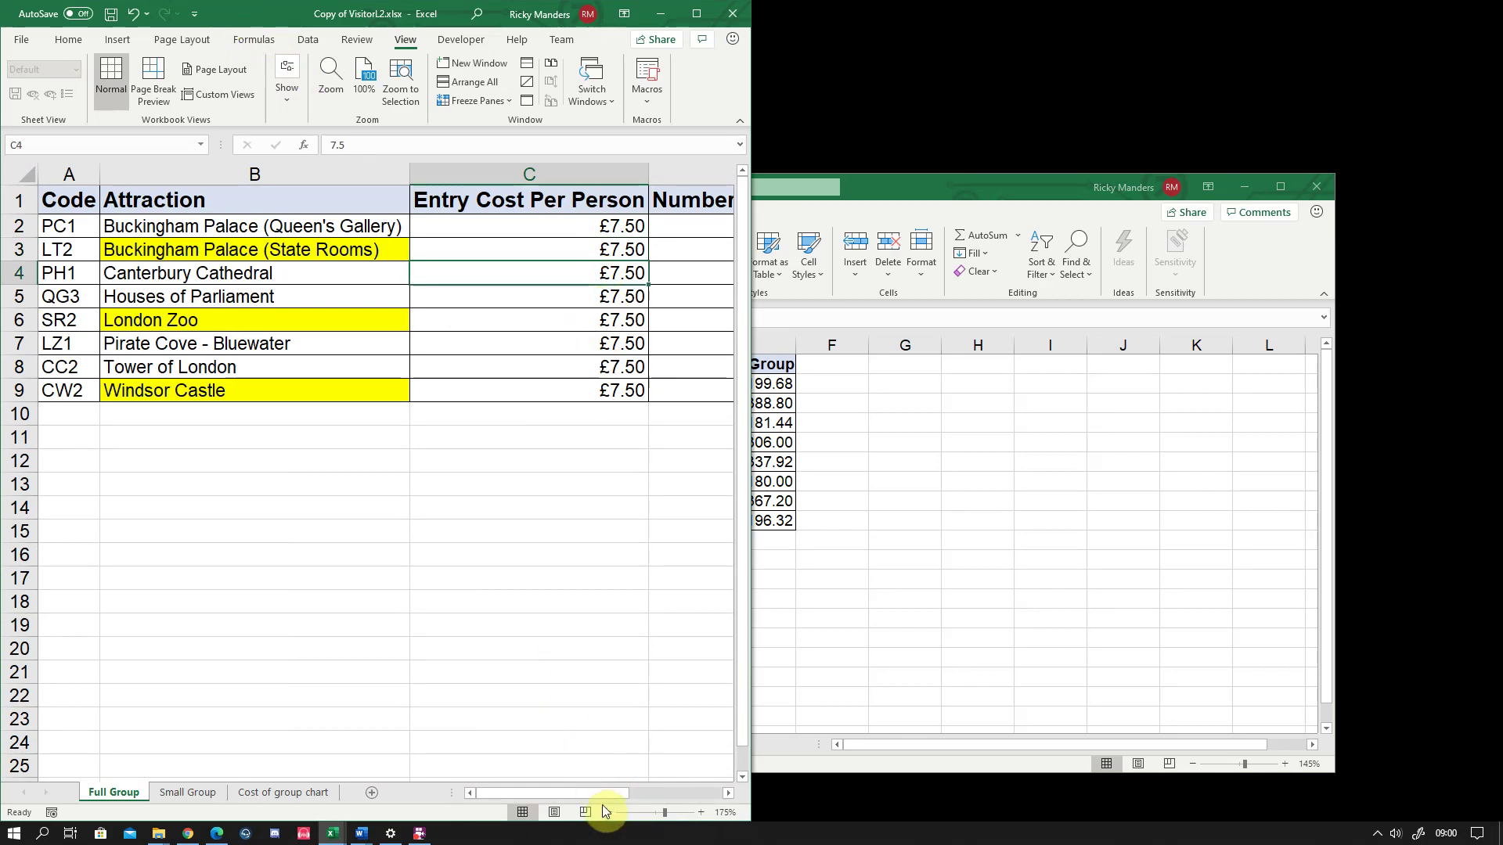
# Place the VisitorL2.xls window beside the copy at full screen height for comparison
pyautogui.moveTo(987, 186); pyautogui.dragTo(1454, 17)
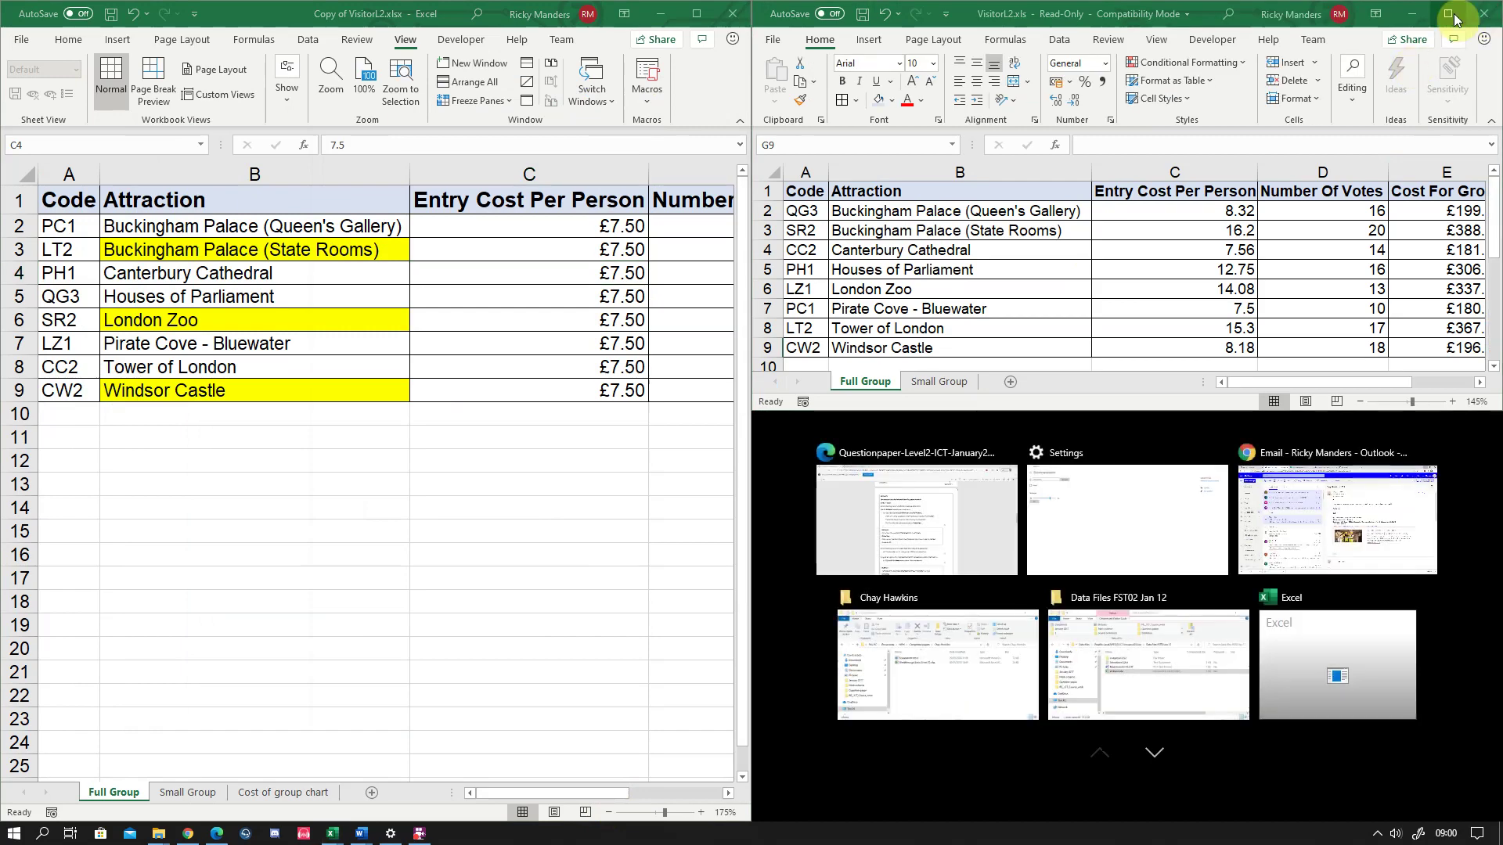
pyautogui.click(1096, 14)
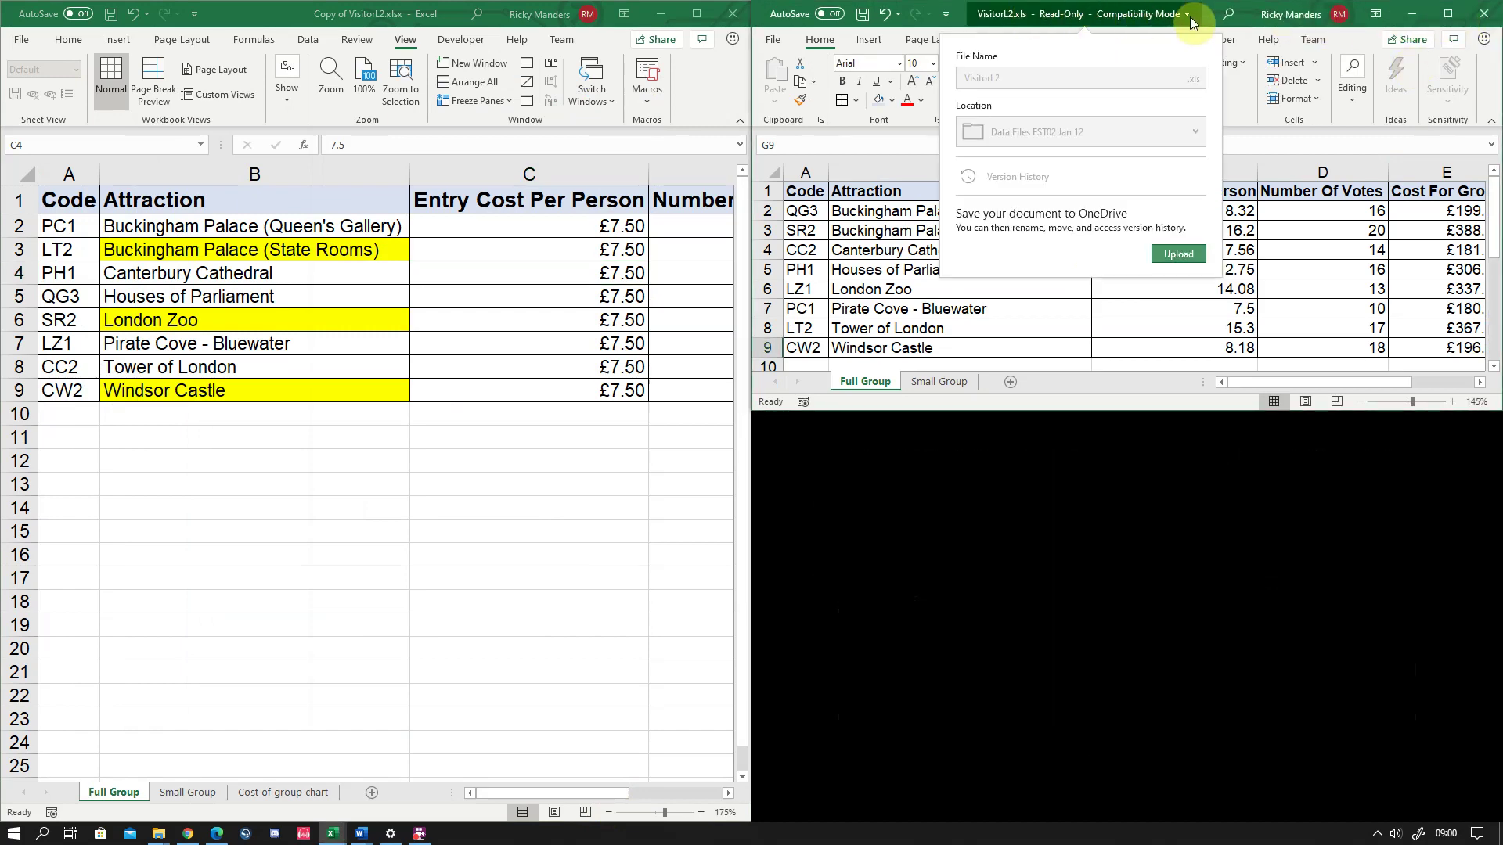
pyautogui.moveTo(1191, 22); pyautogui.dragTo(1500, 742)
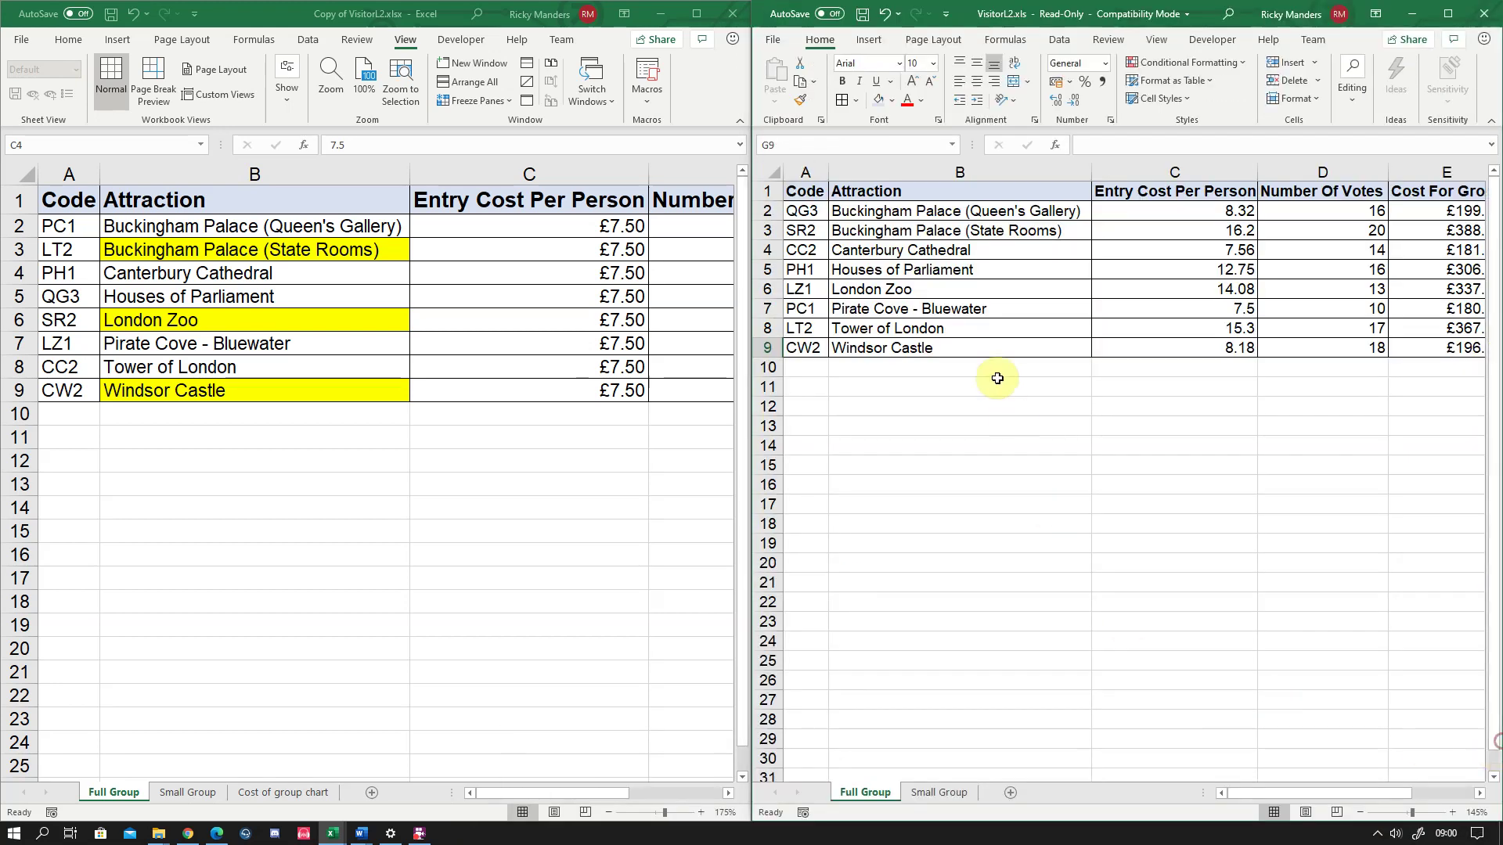
# Compare the codes and attractions for London Zoo, Pirate Cove - Bluewater and Tower of London in VisitorL2.xls with those in the copy
pyautogui.click(807, 328)
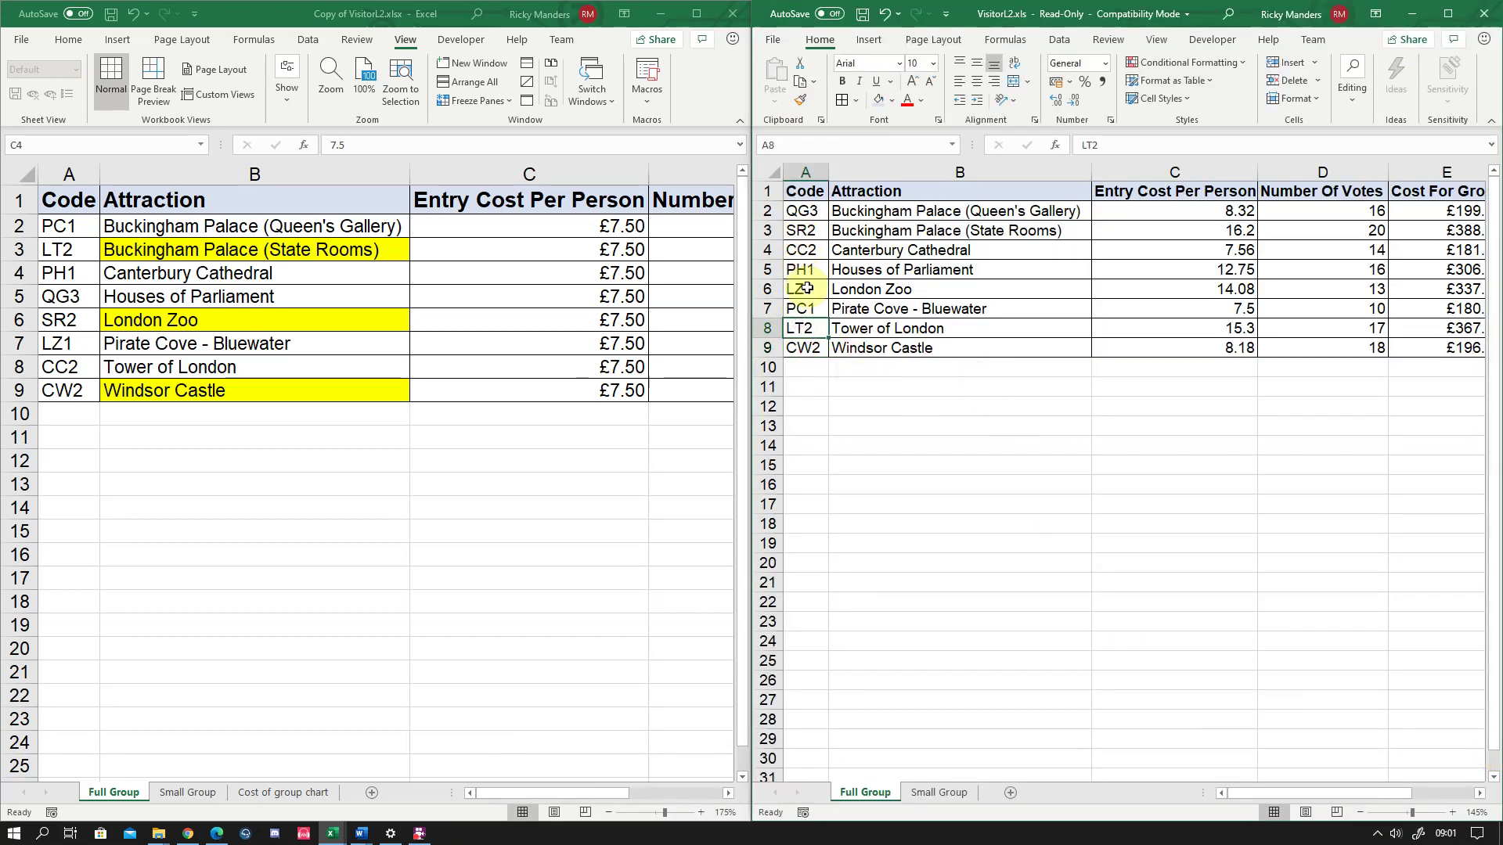
pyautogui.click(806, 288)
pyautogui.click(845, 290)
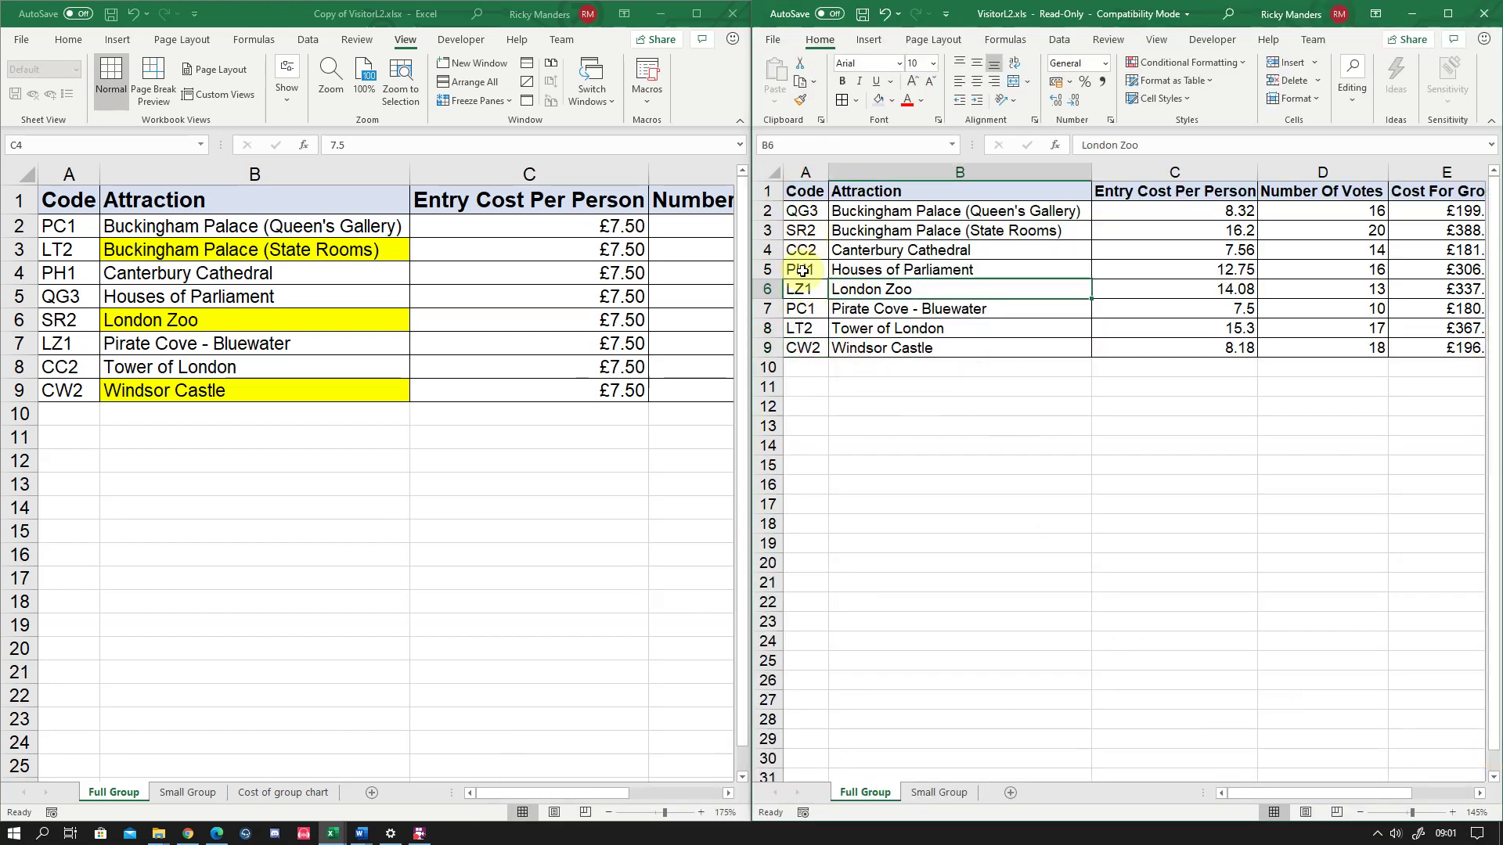
pyautogui.click(802, 308)
pyautogui.click(839, 309)
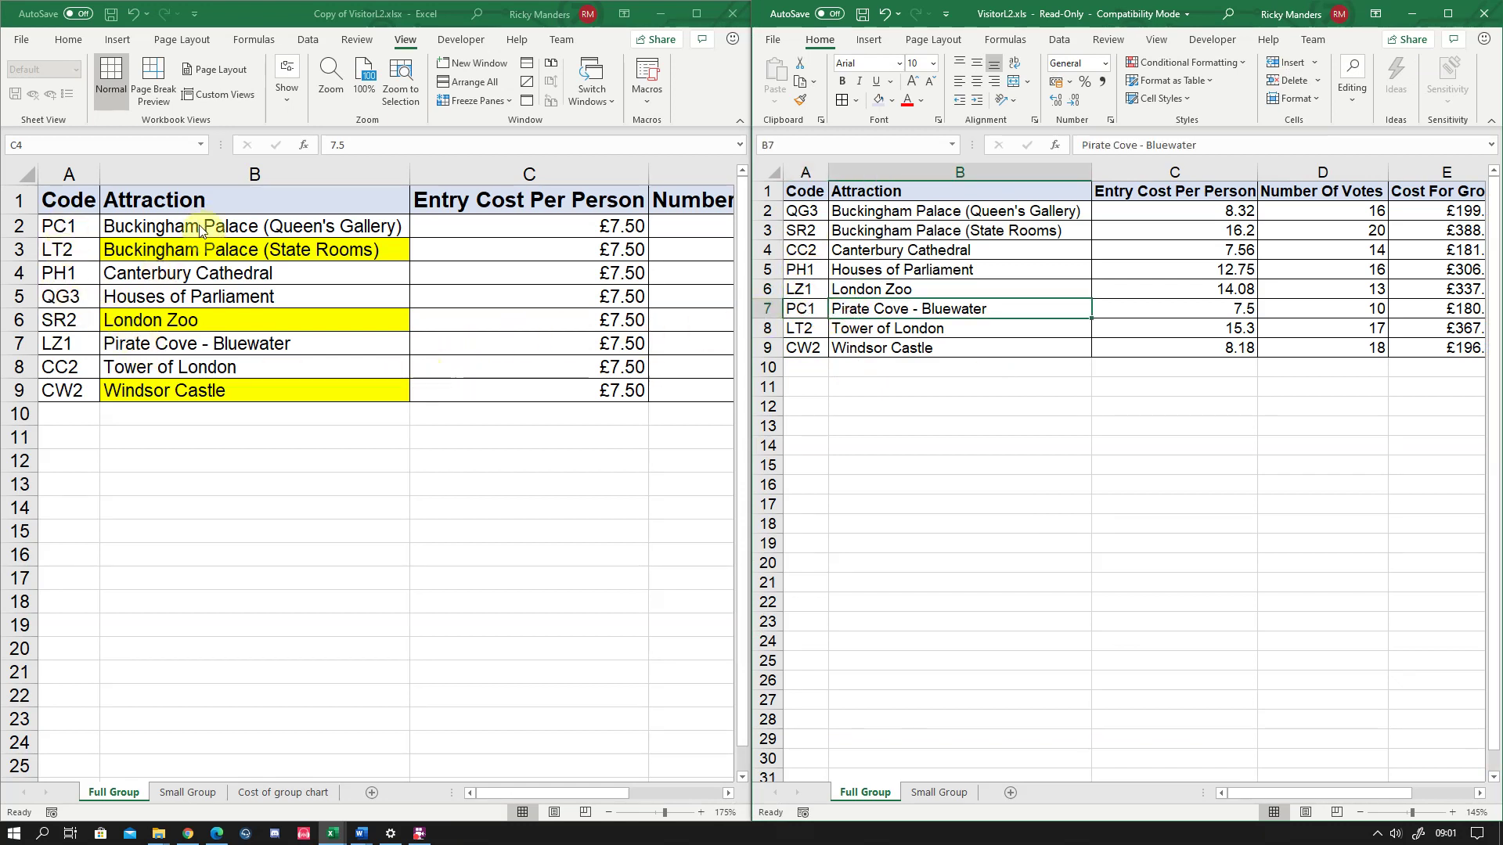
pyautogui.click(619, 270)
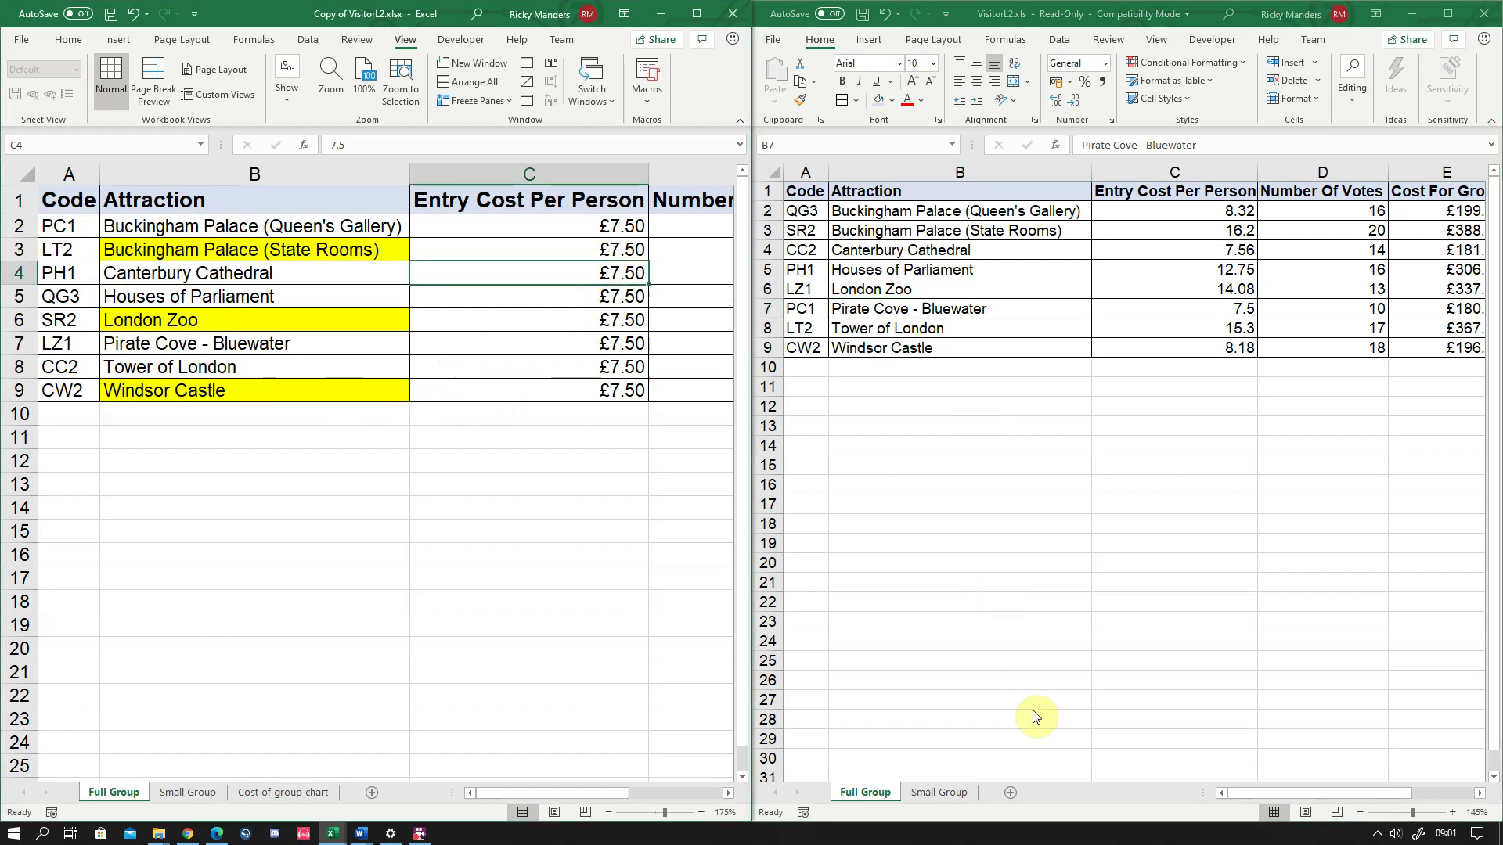
# Compare the Entry Cost Per Person and Cost For Group columns in VisitorL2.xls with the copy's entry costs, checking C8
pyautogui.moveTo(1219, 798); pyautogui.dragTo(1279, 786)
pyautogui.click(1130, 487)
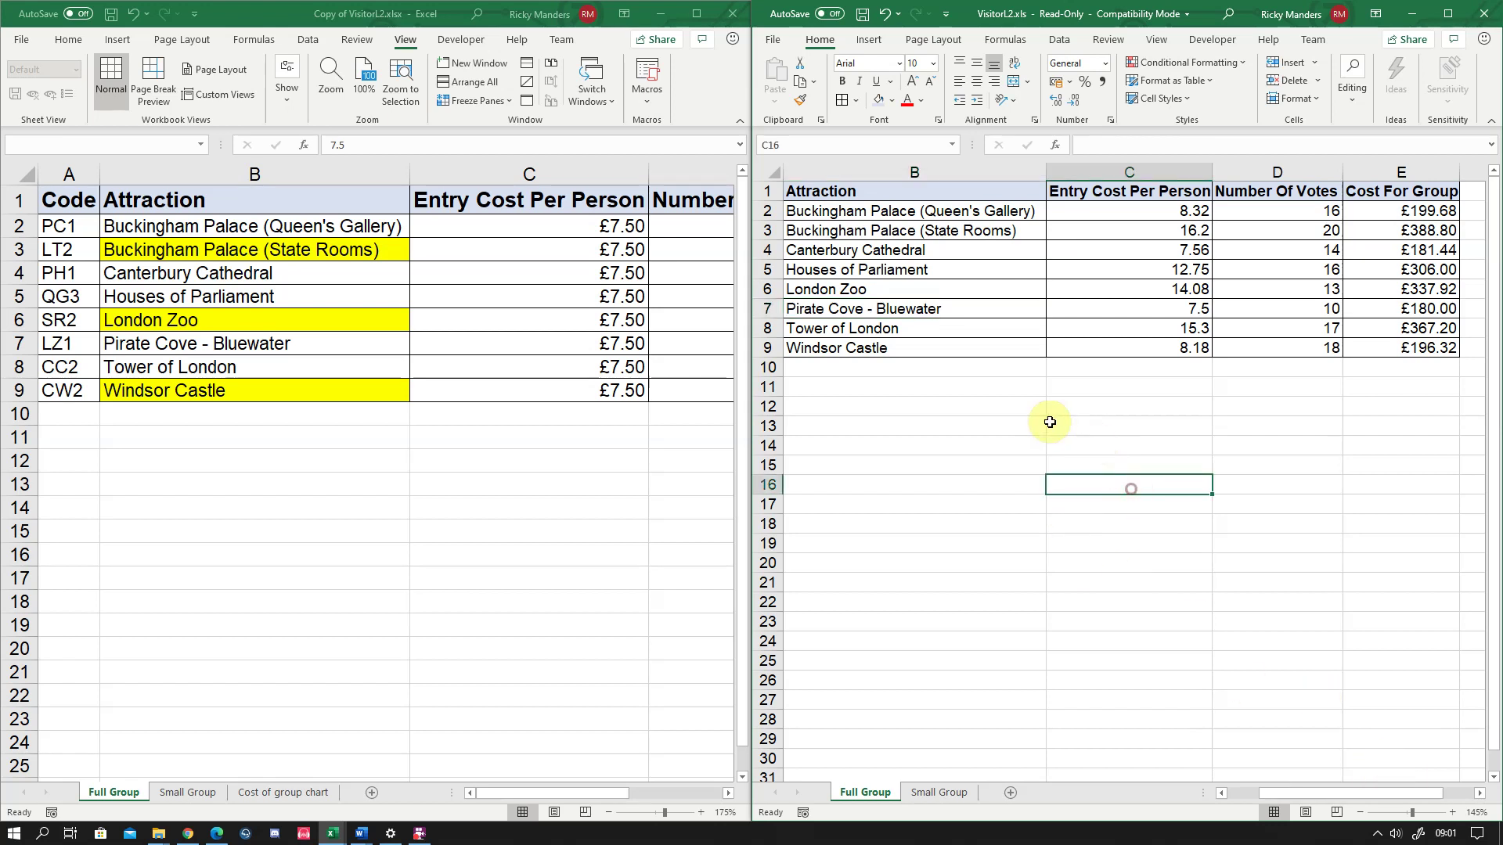
pyautogui.click(872, 403)
pyautogui.click(871, 390)
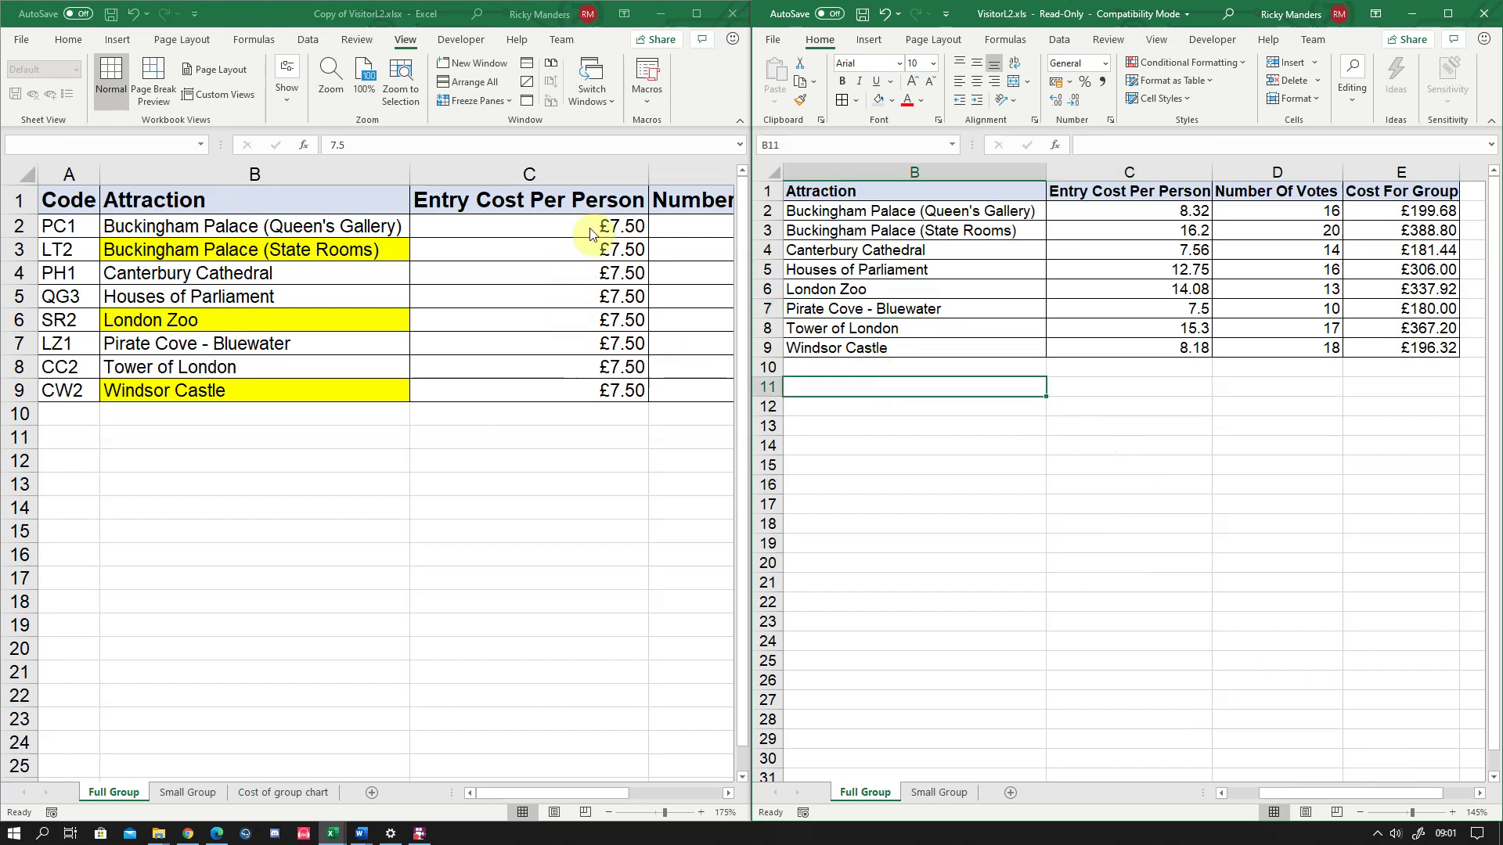
pyautogui.click(597, 401)
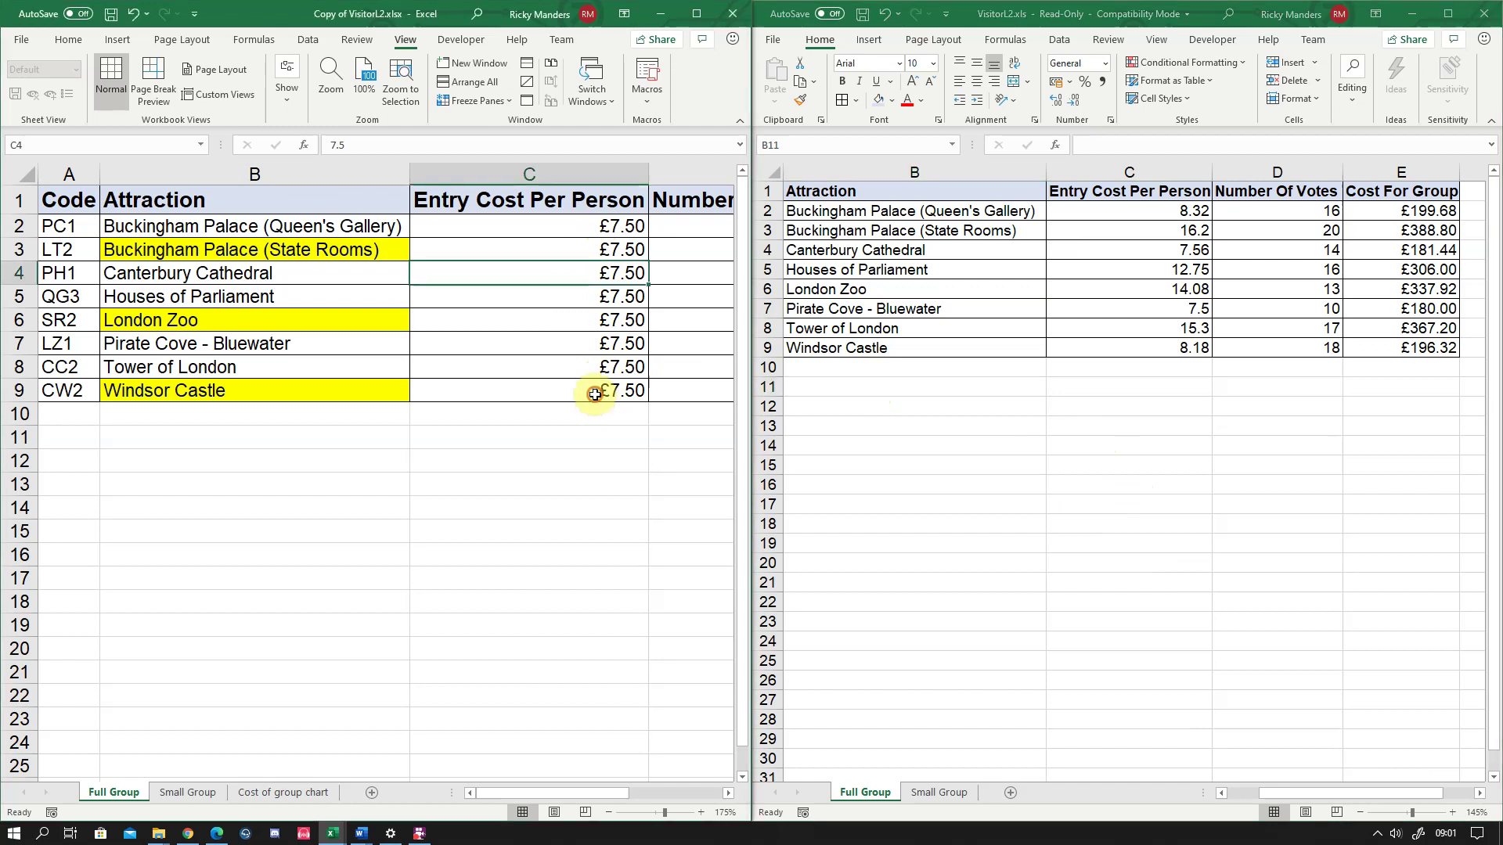
pyautogui.click(597, 369)
pyautogui.click(973, 411)
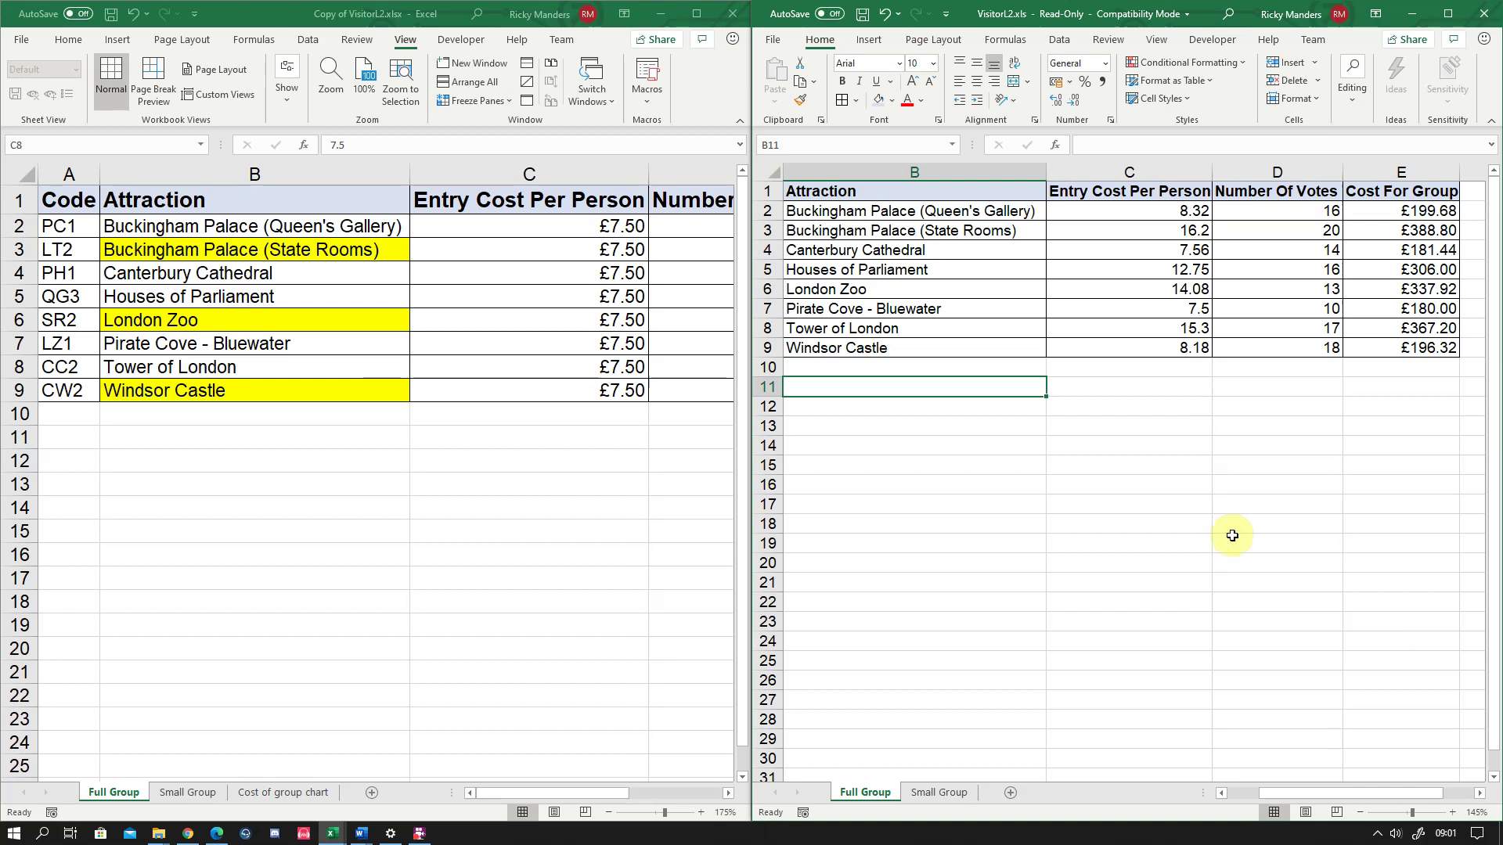
# Examine the entry cost, group cost formula and votes for Buckingham Palace (Queen's Gallery) in row 2 of VisitorL2.xls
pyautogui.click(939, 253)
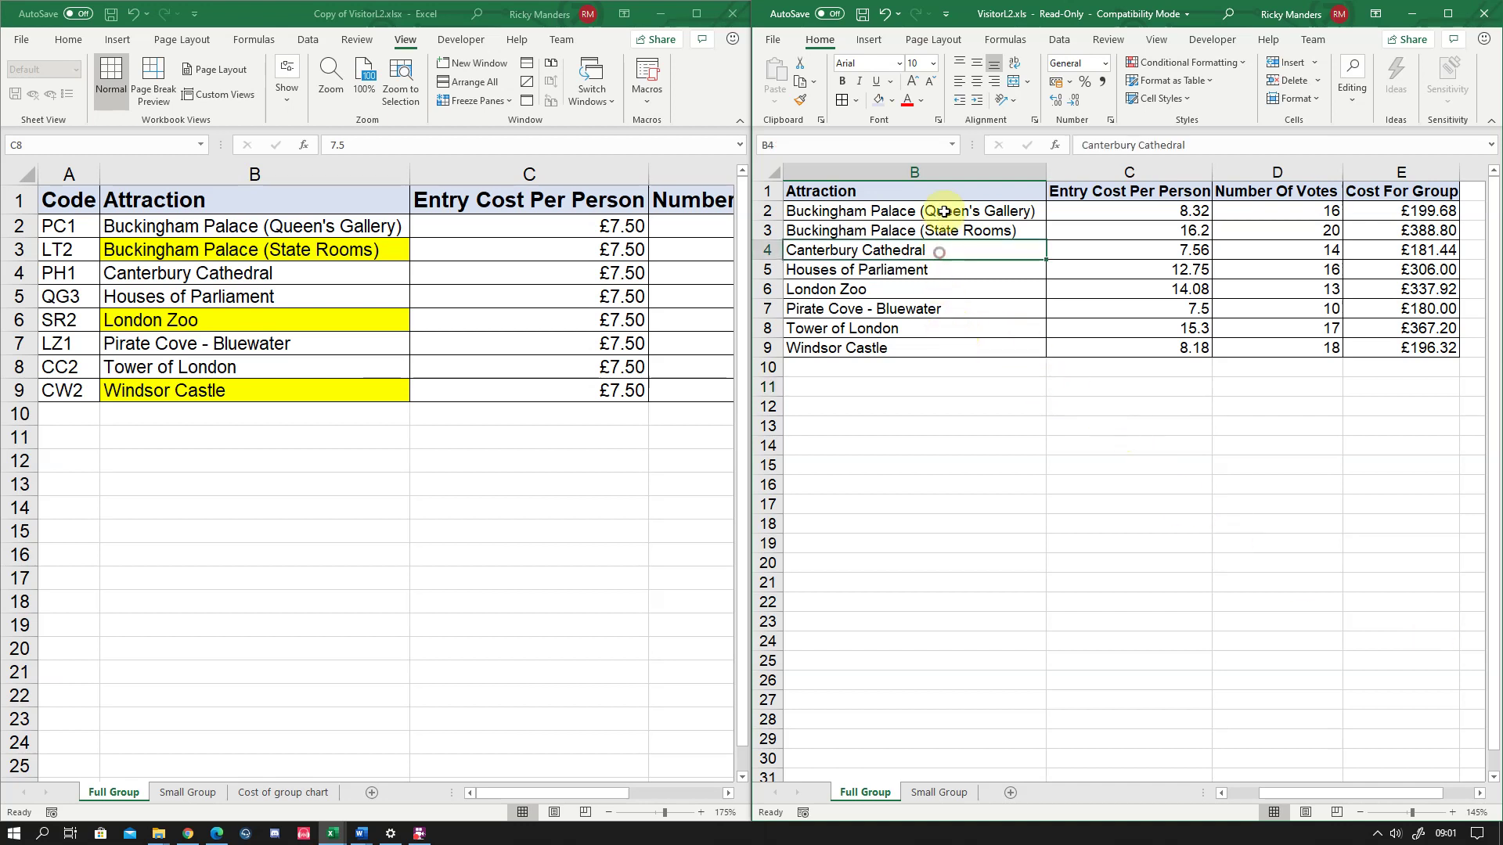
pyautogui.click(943, 212)
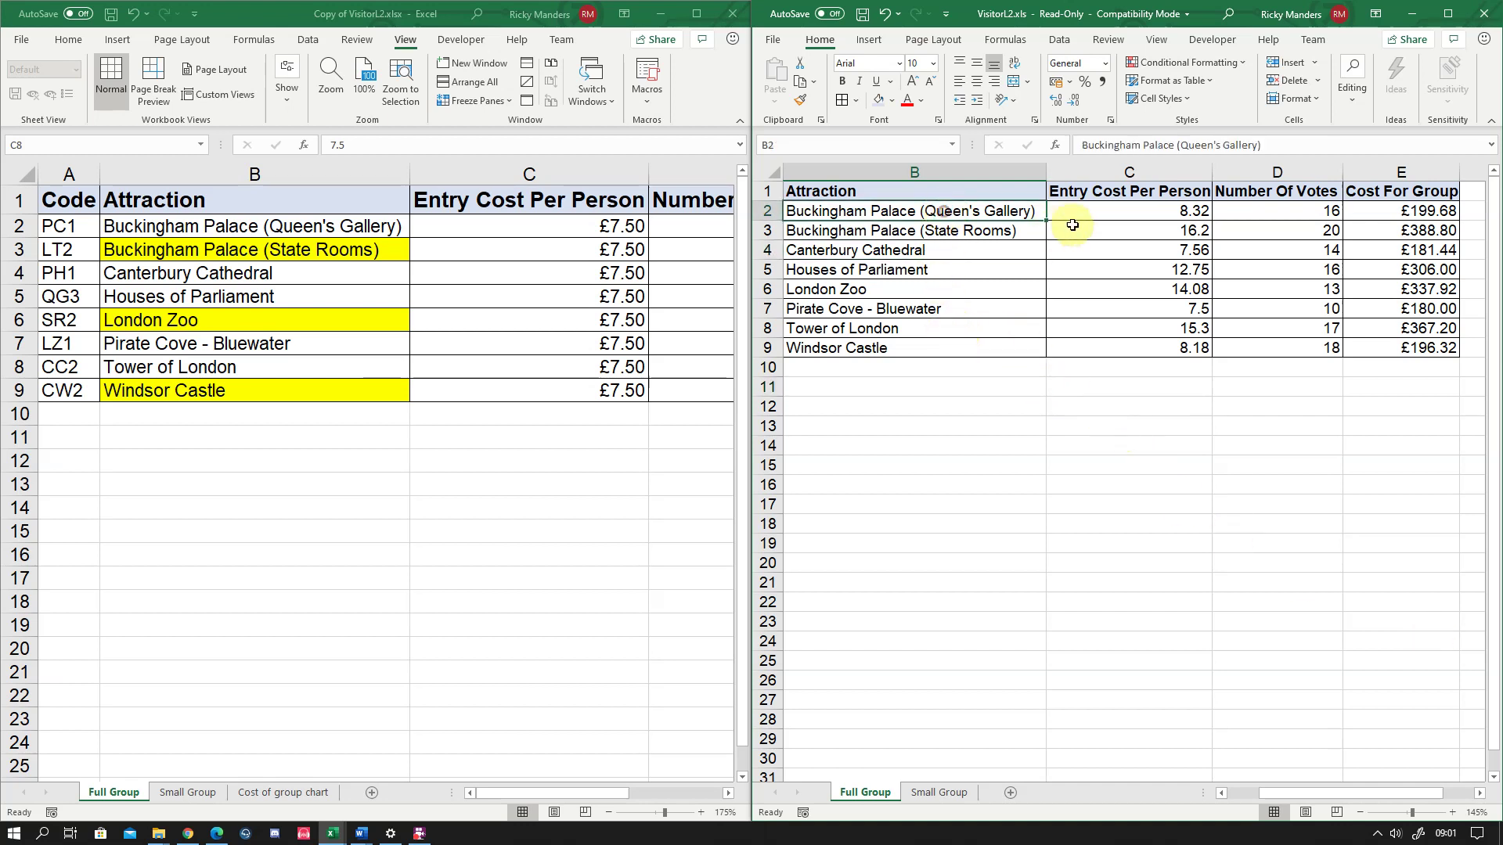
pyautogui.click(1137, 210)
pyautogui.click(1389, 214)
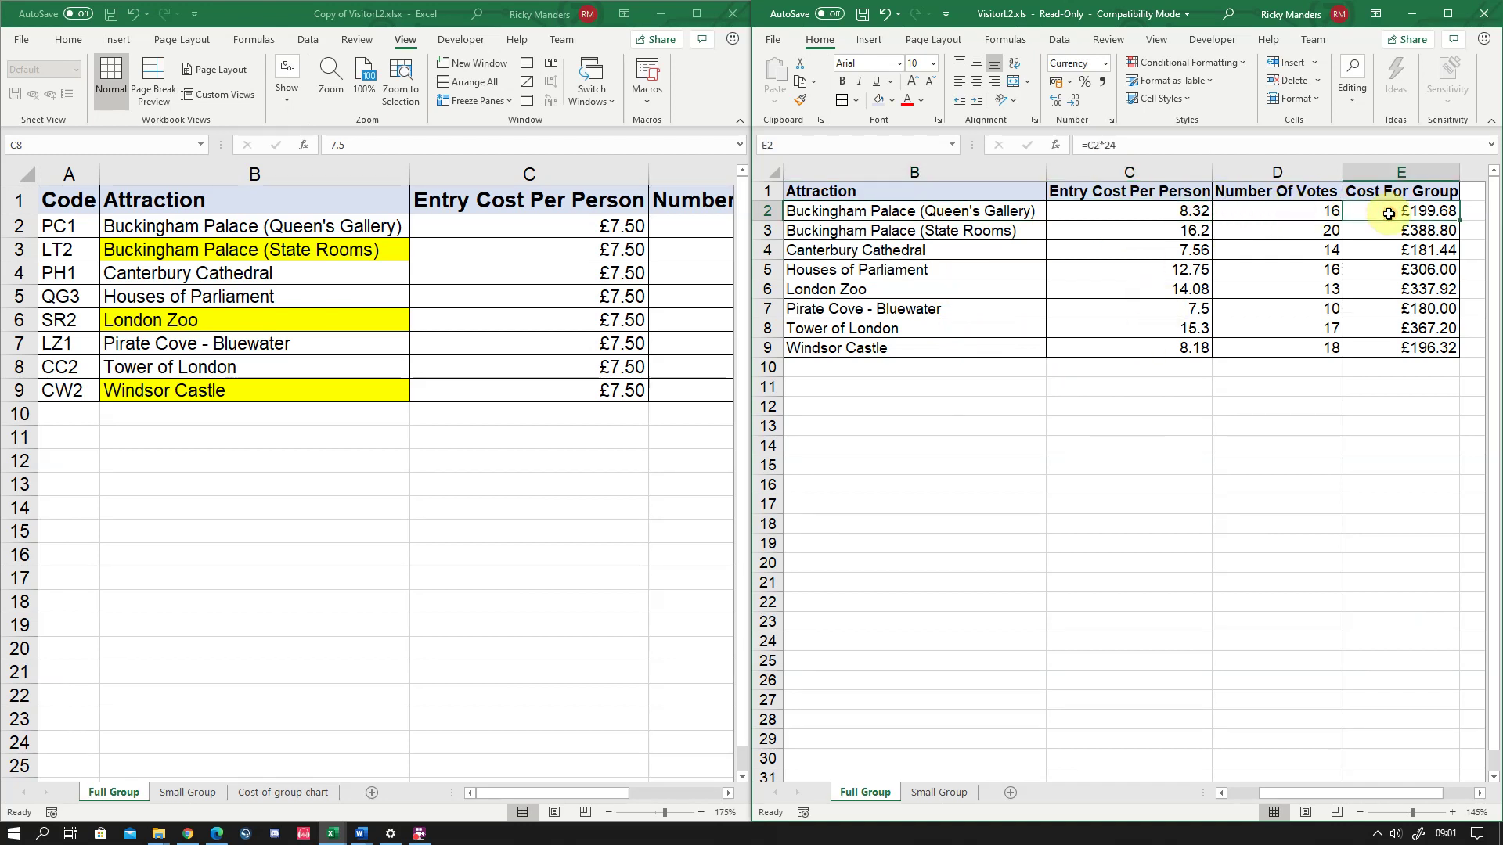
pyautogui.click(1299, 208)
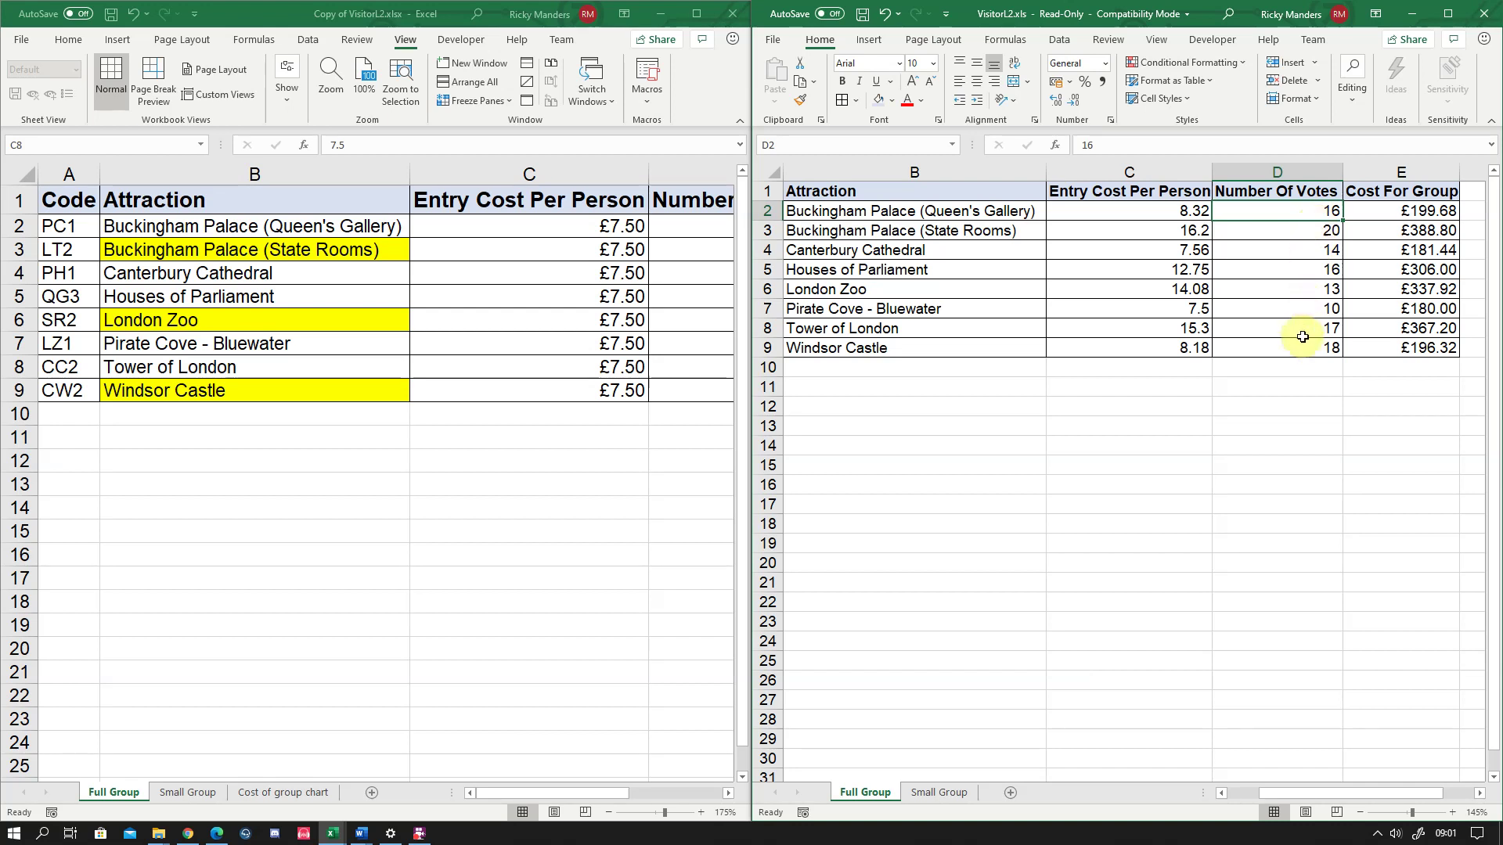
# Check the votes in D3 and highlight Buckingham Palace (State Rooms) in B3 of VisitorL2.xls with a yellow fill
pyautogui.click(1319, 233)
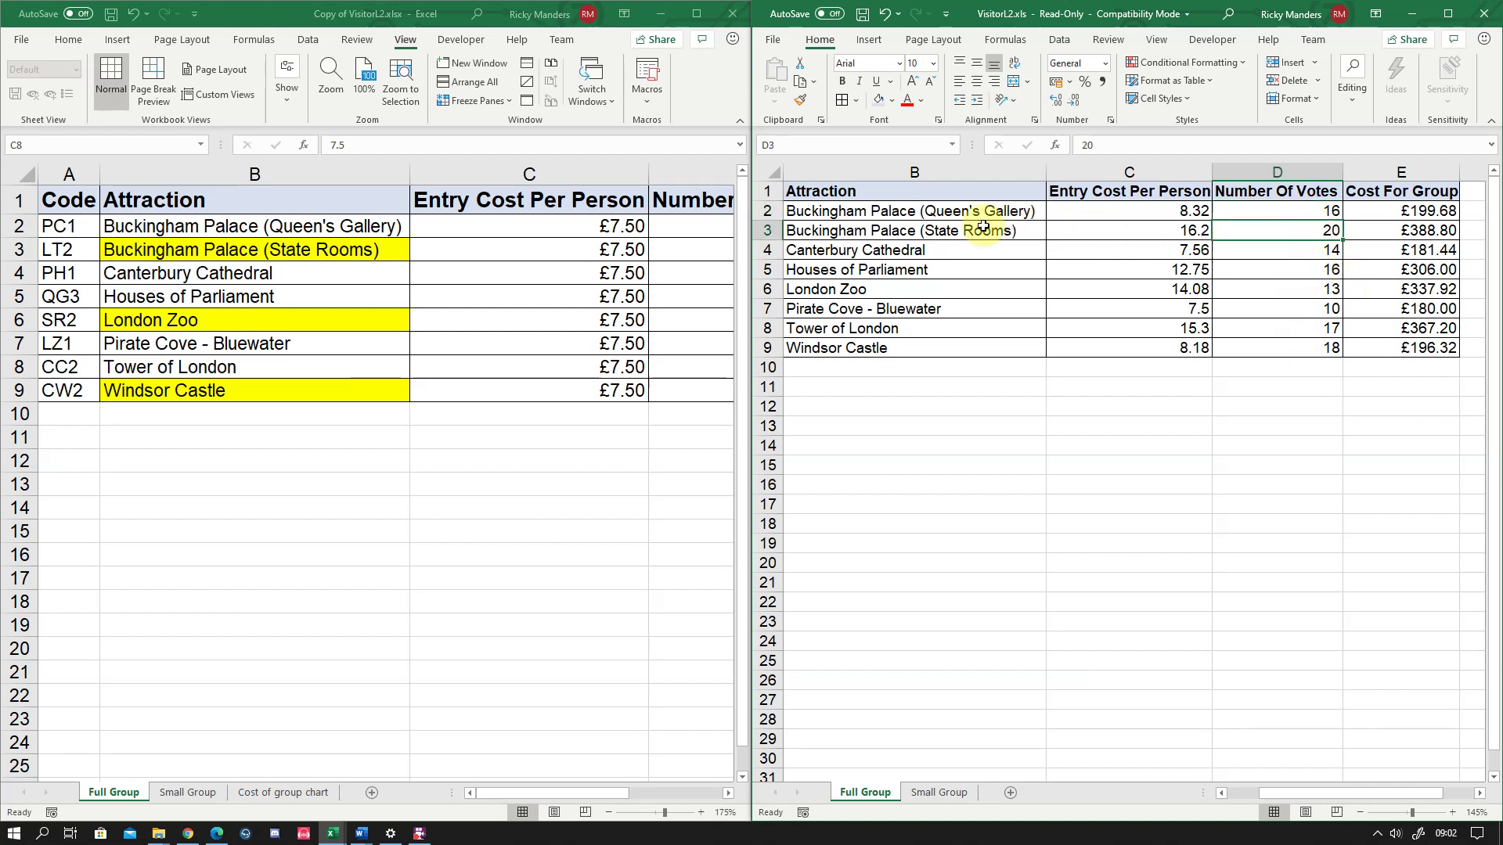
pyautogui.click(930, 232)
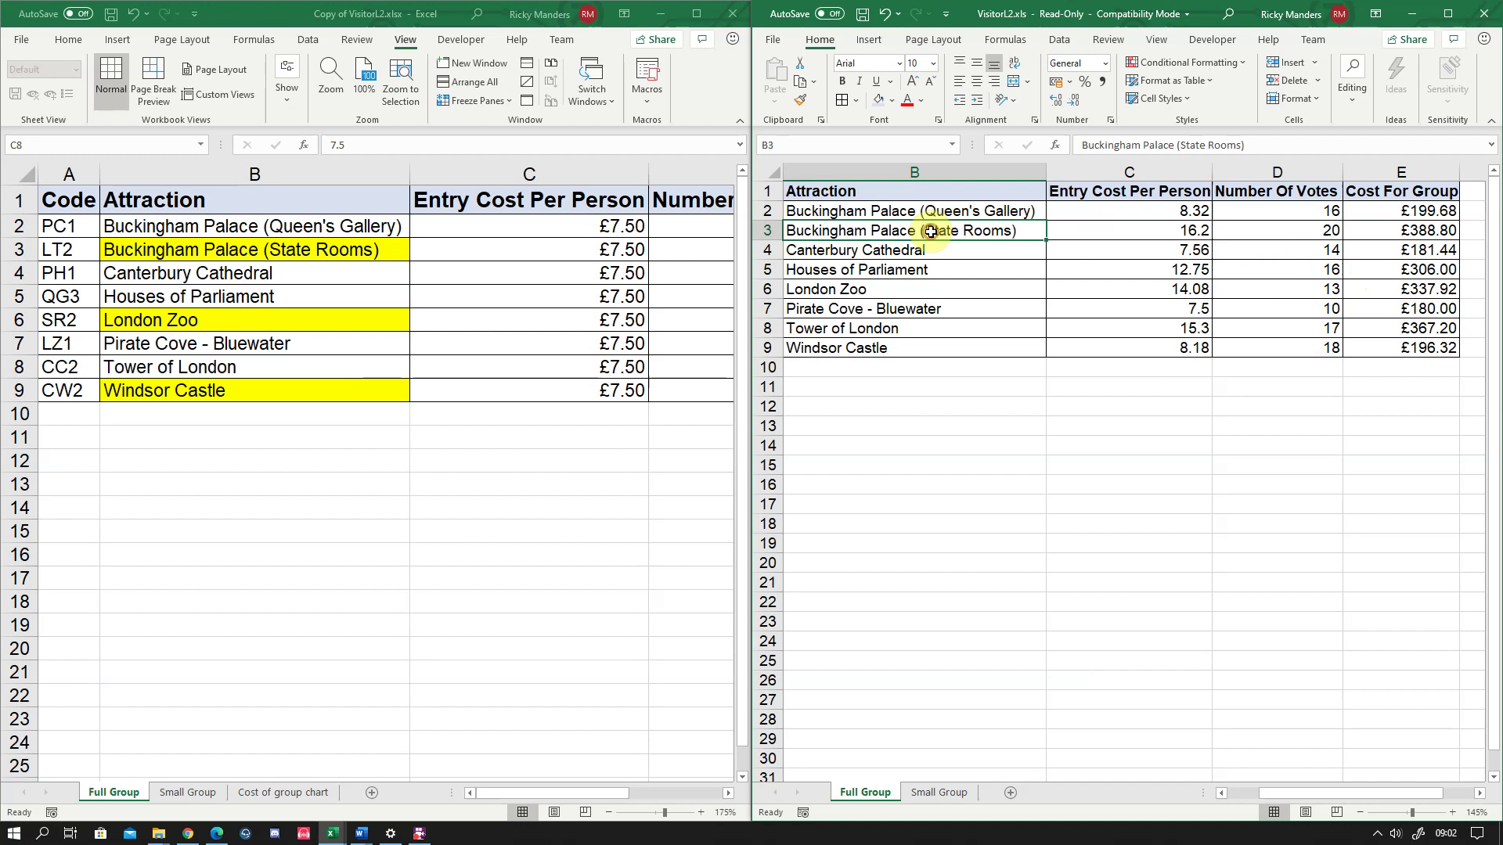
pyautogui.click(892, 100)
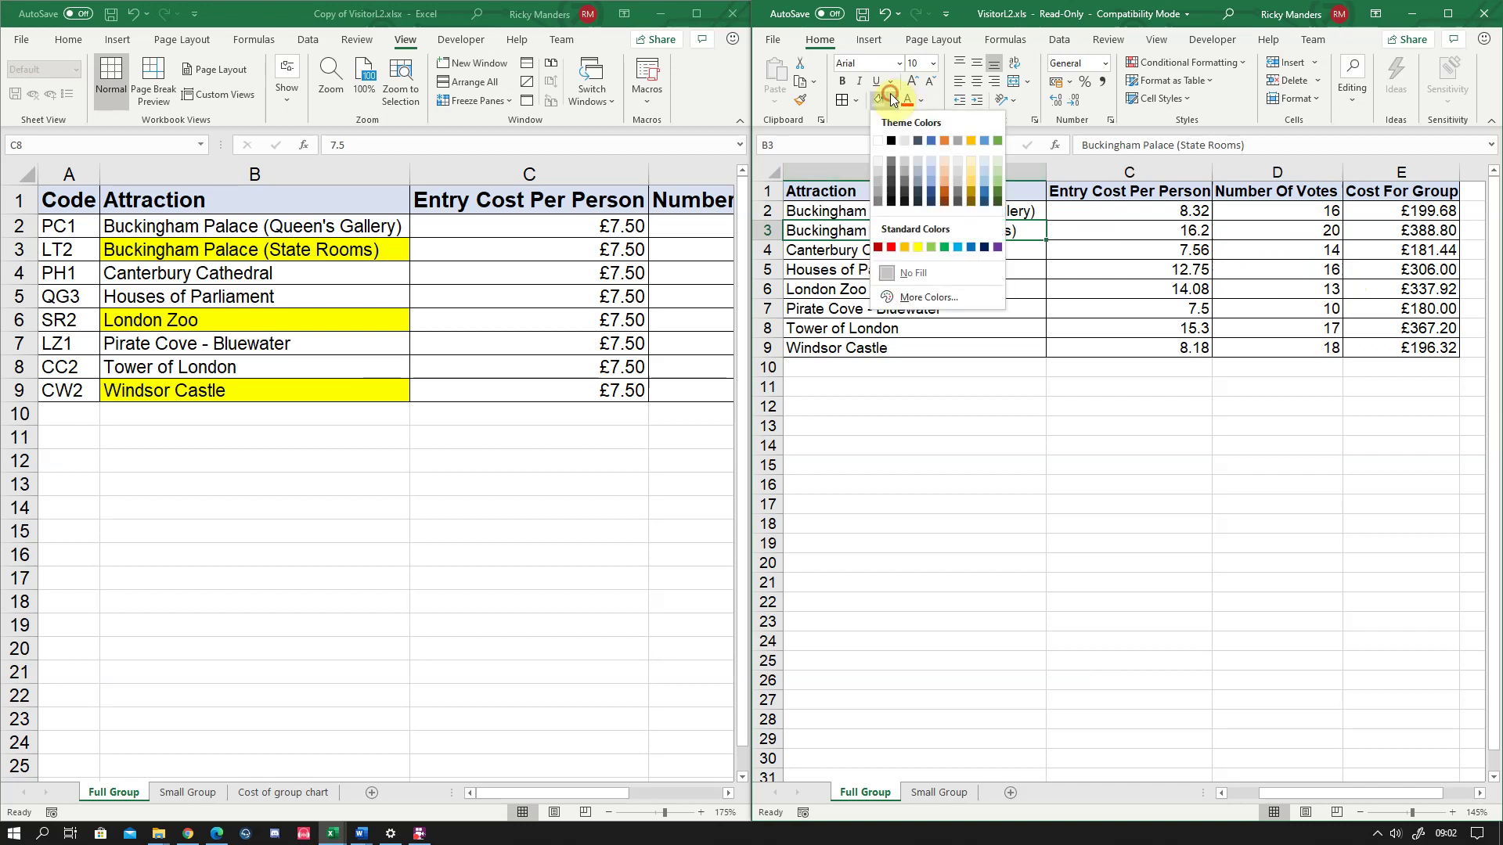
pyautogui.click(917, 246)
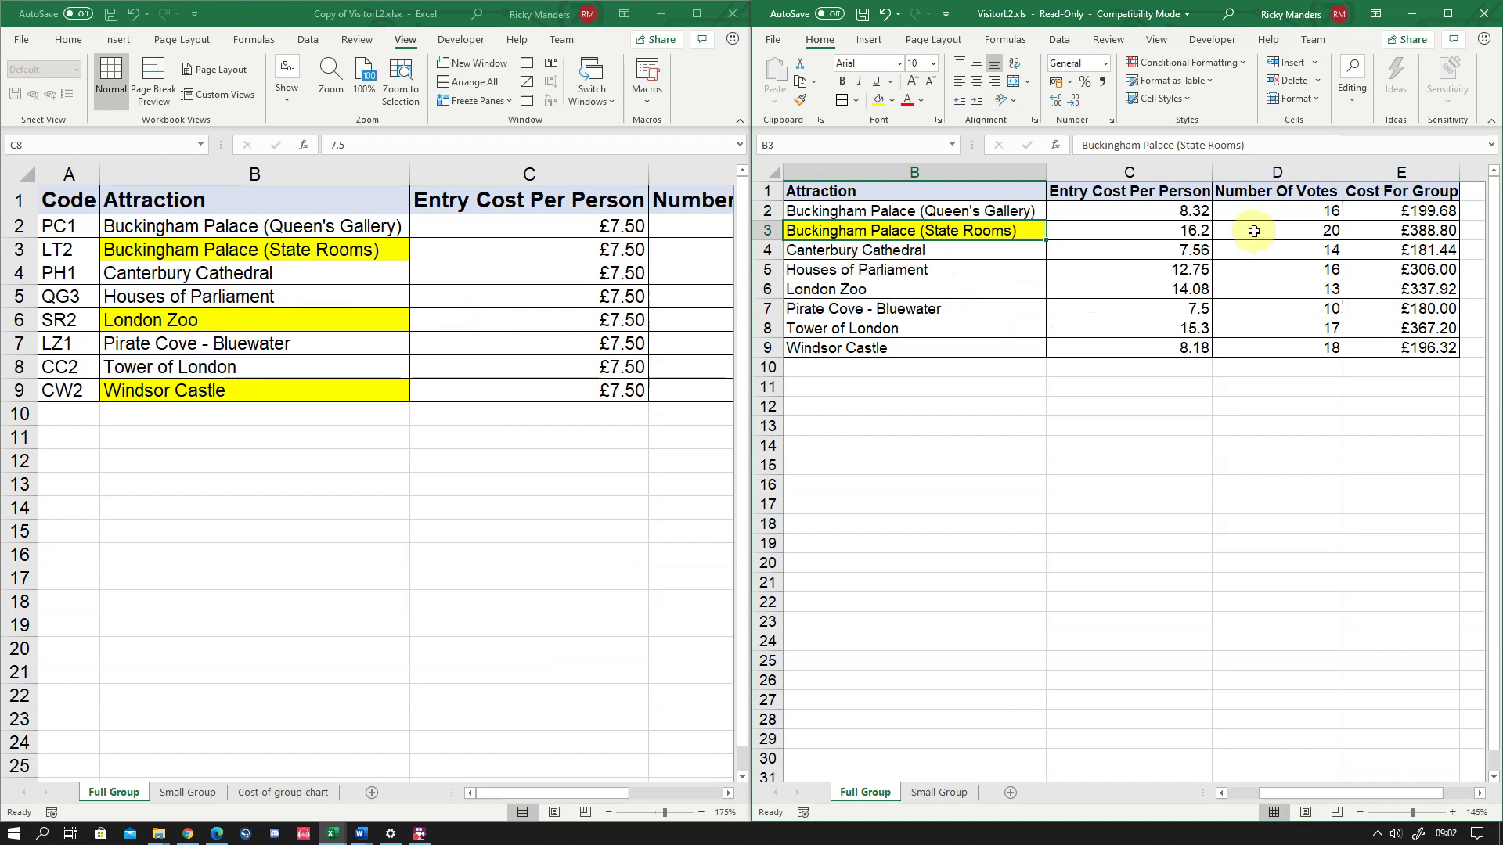
# Highlight Windsor Castle in B9 and Tower of London in B8 of VisitorL2.xls with a yellow fill
pyautogui.click(1332, 347)
pyautogui.click(802, 350)
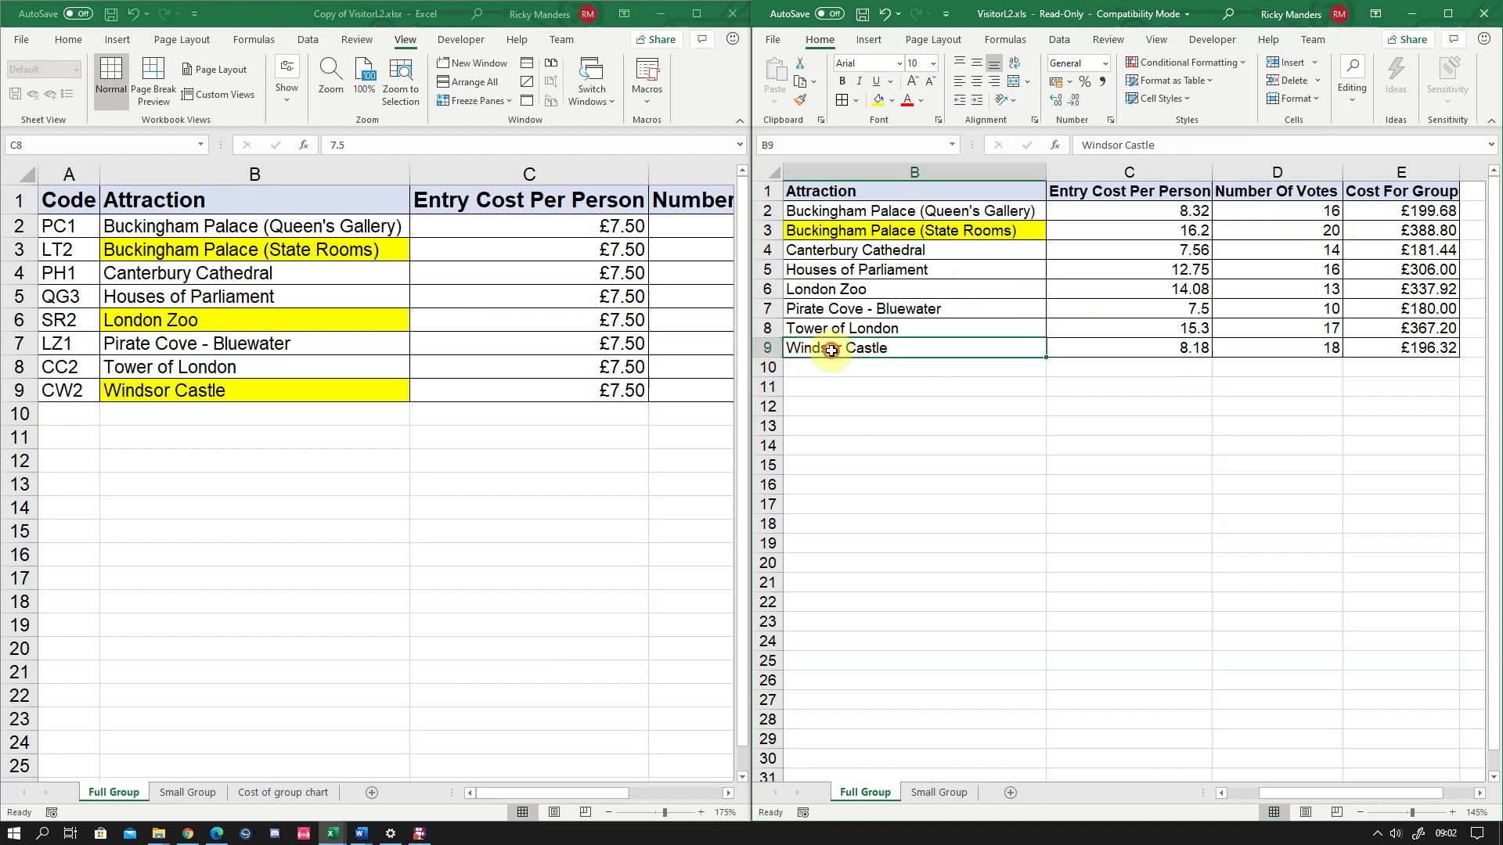
pyautogui.click(873, 103)
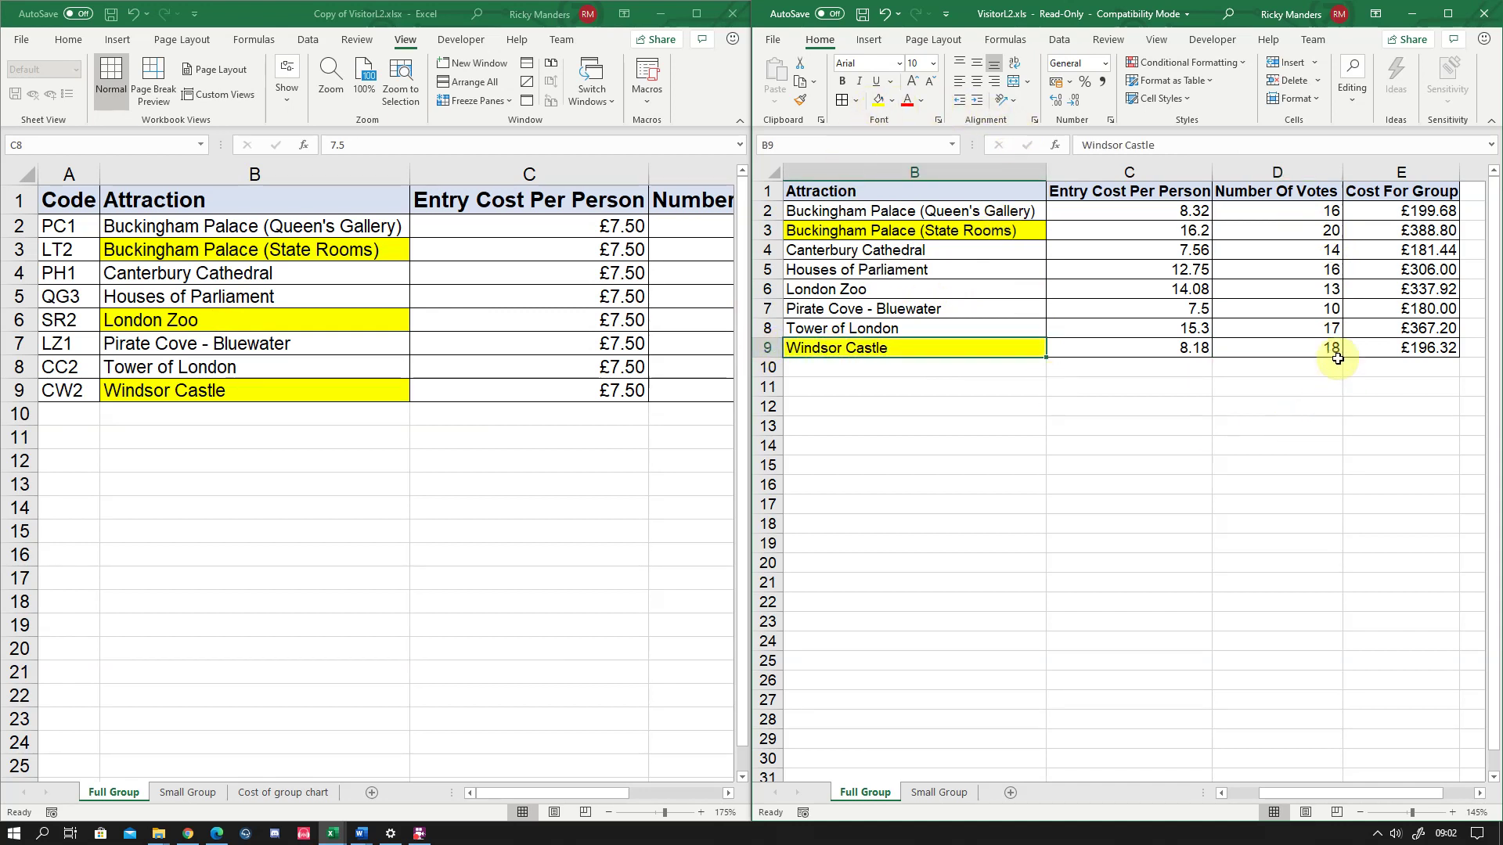
pyautogui.click(1333, 330)
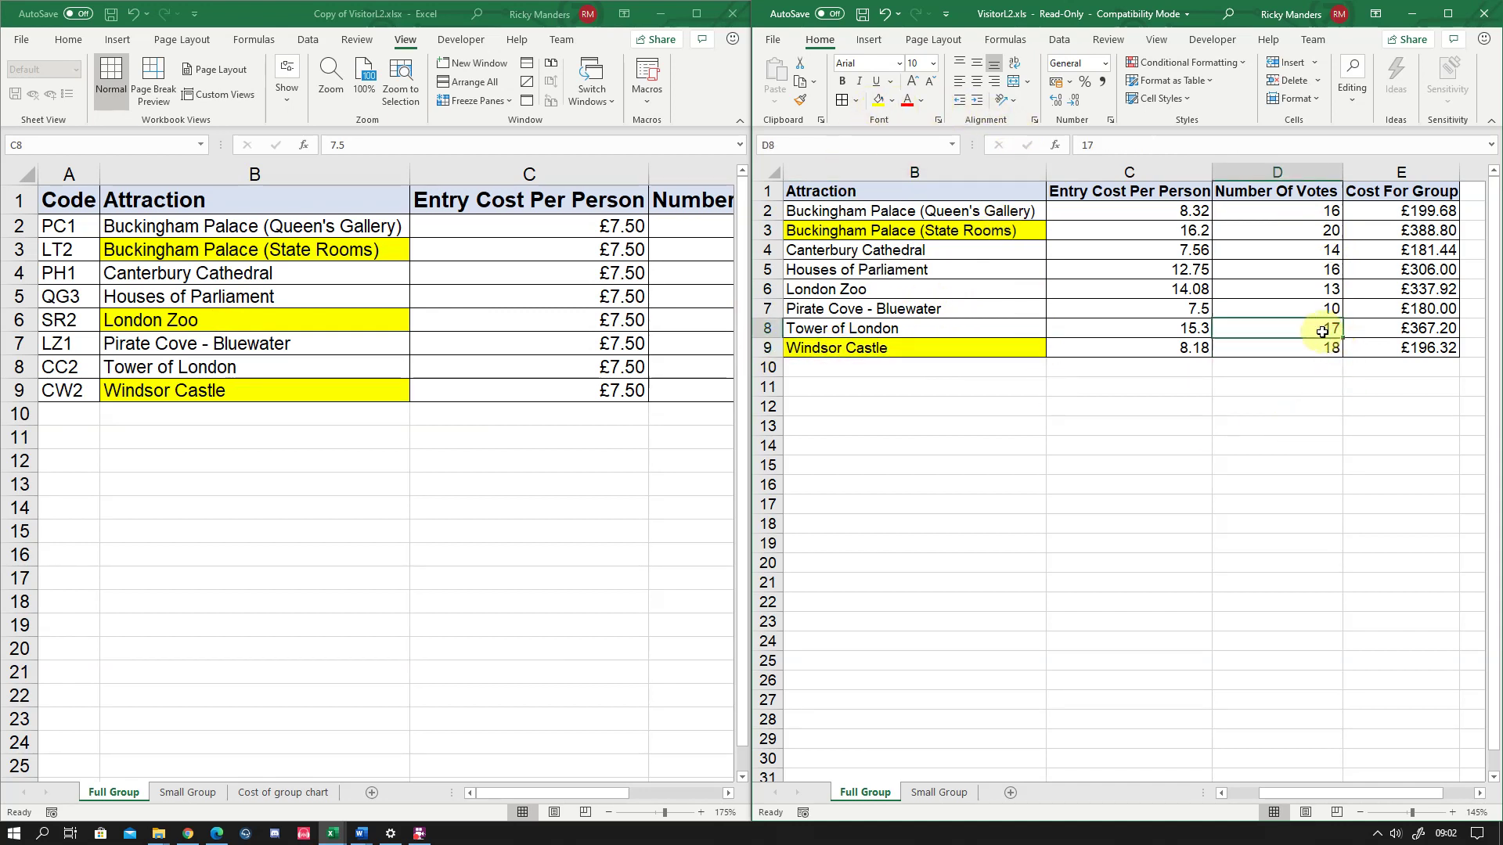
pyautogui.click(874, 336)
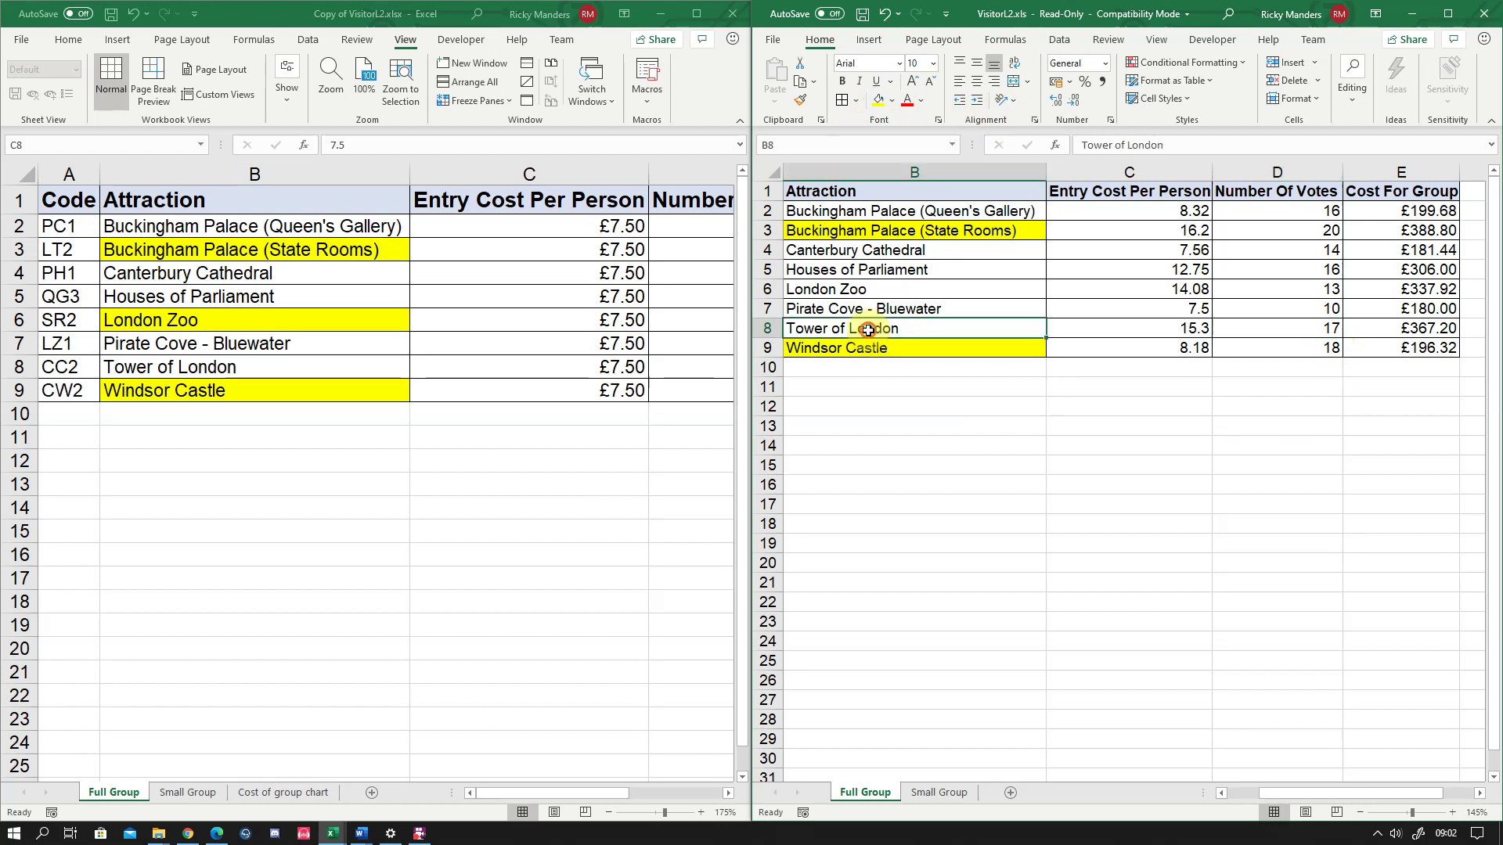
pyautogui.click(876, 102)
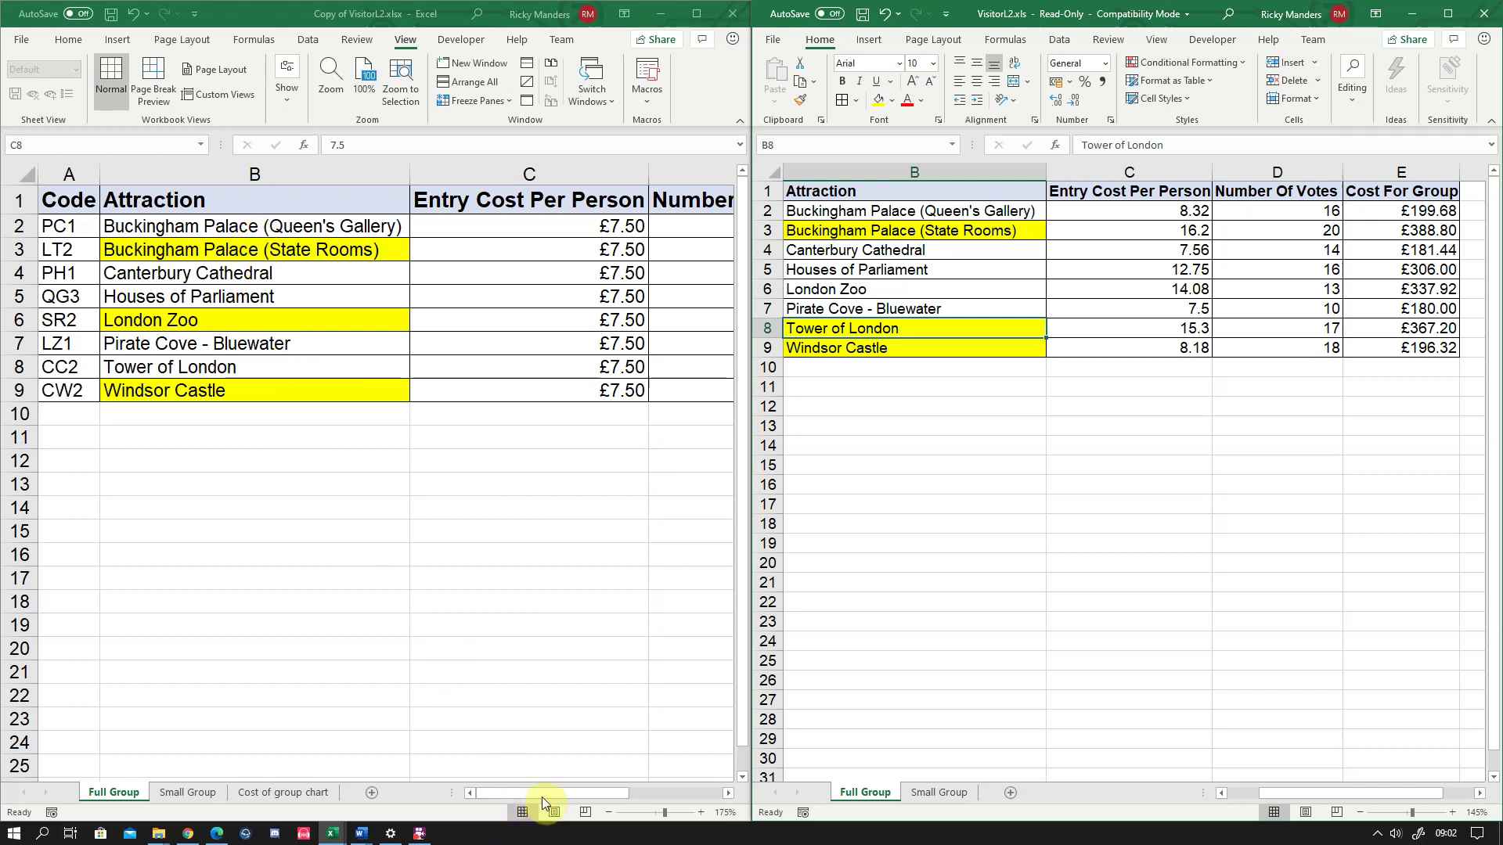
# Compare the votes behind the copy's highlighted attractions, including London Zoo in D6, with the highlighted Buckingham Palace (State Rooms) in VisitorL2.xls
pyautogui.moveTo(542, 797); pyautogui.dragTo(577, 771)
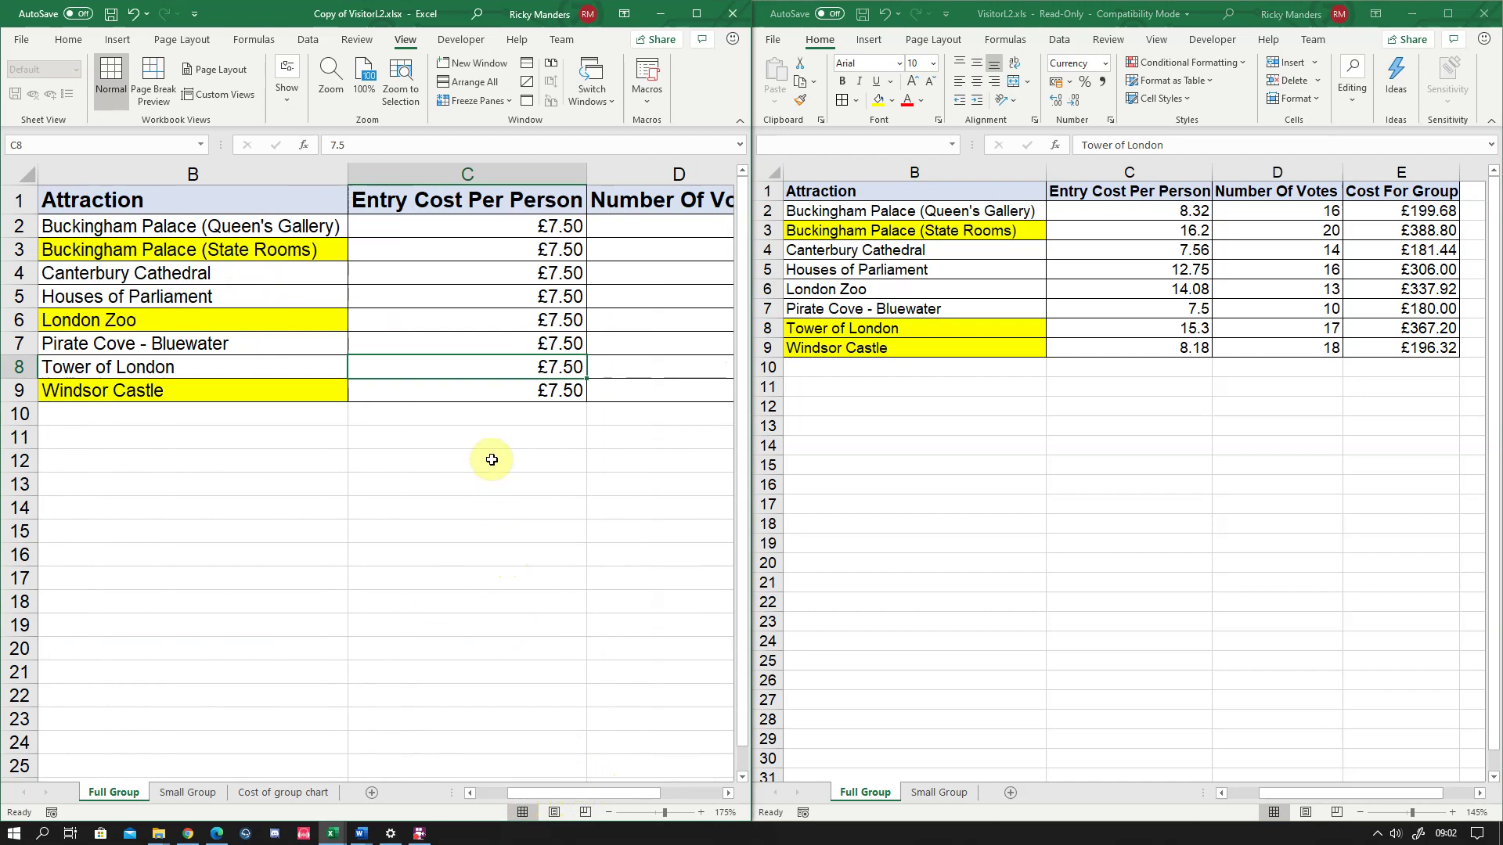
pyautogui.scroll(-1, 492, 460)
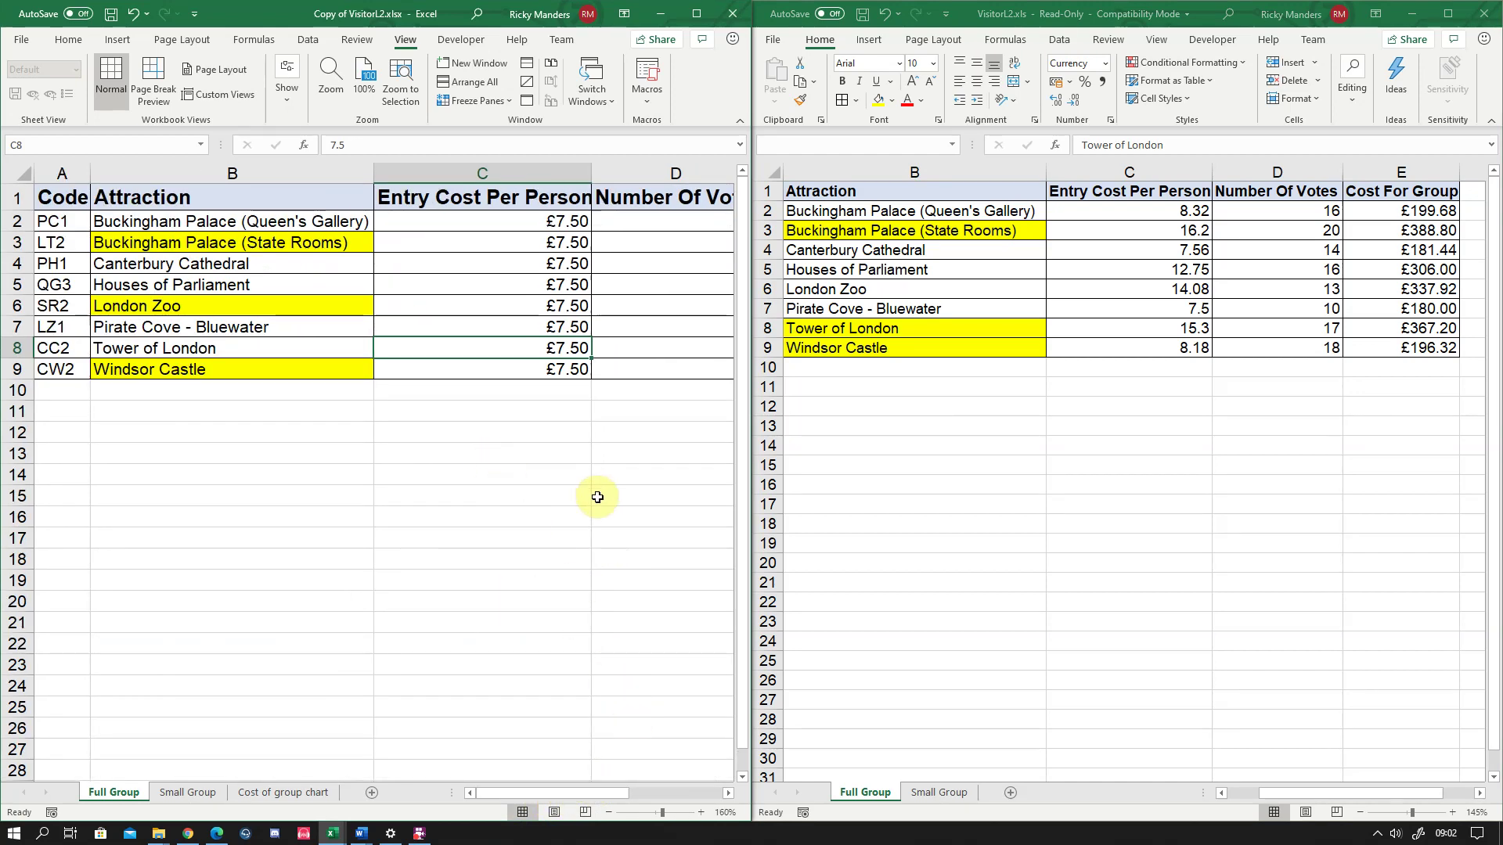
pyautogui.moveTo(582, 793); pyautogui.dragTo(613, 793)
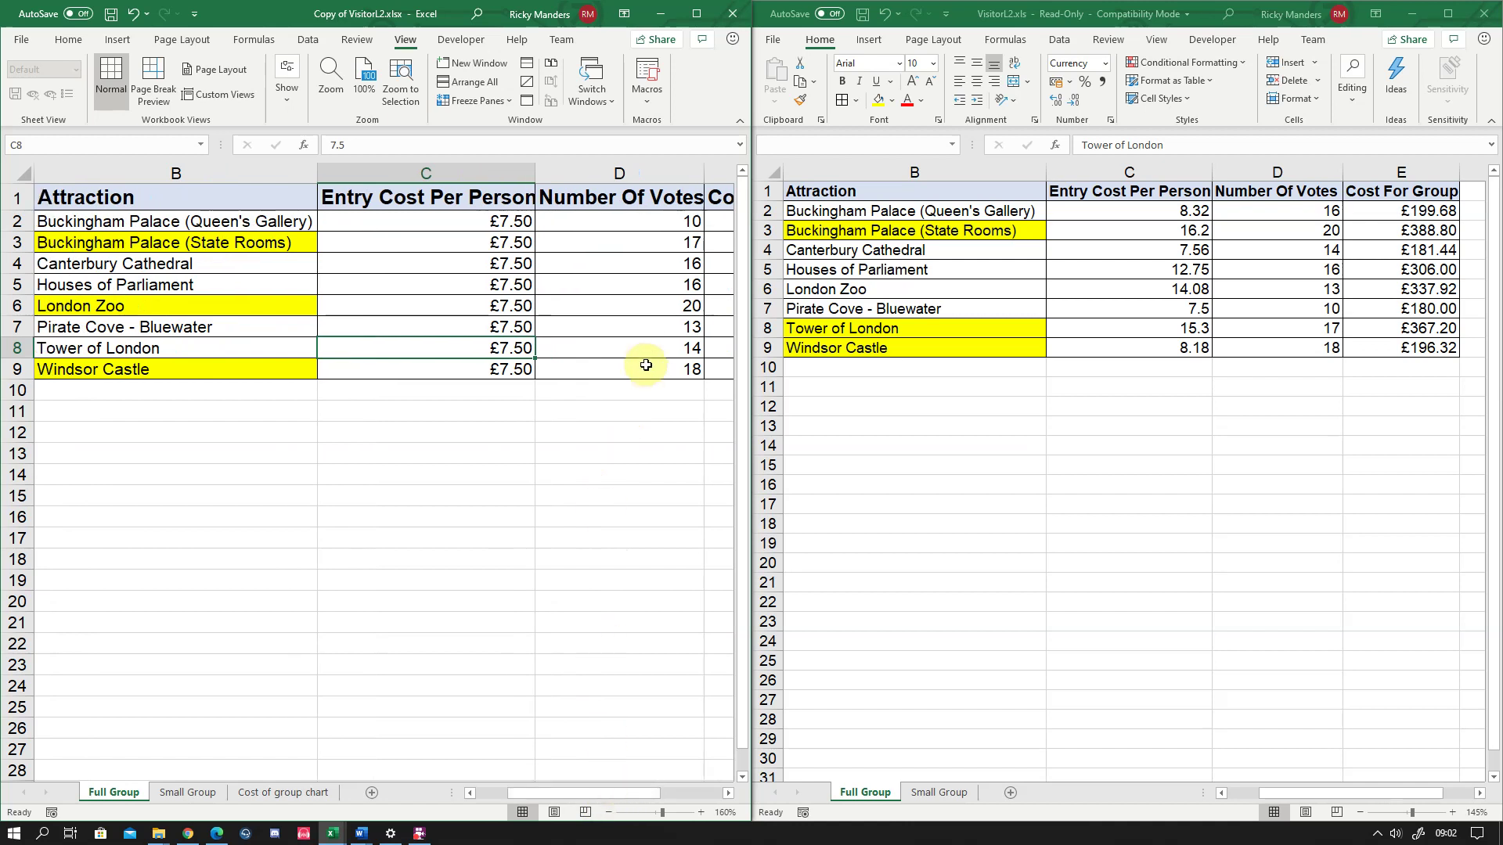
pyautogui.click(683, 301)
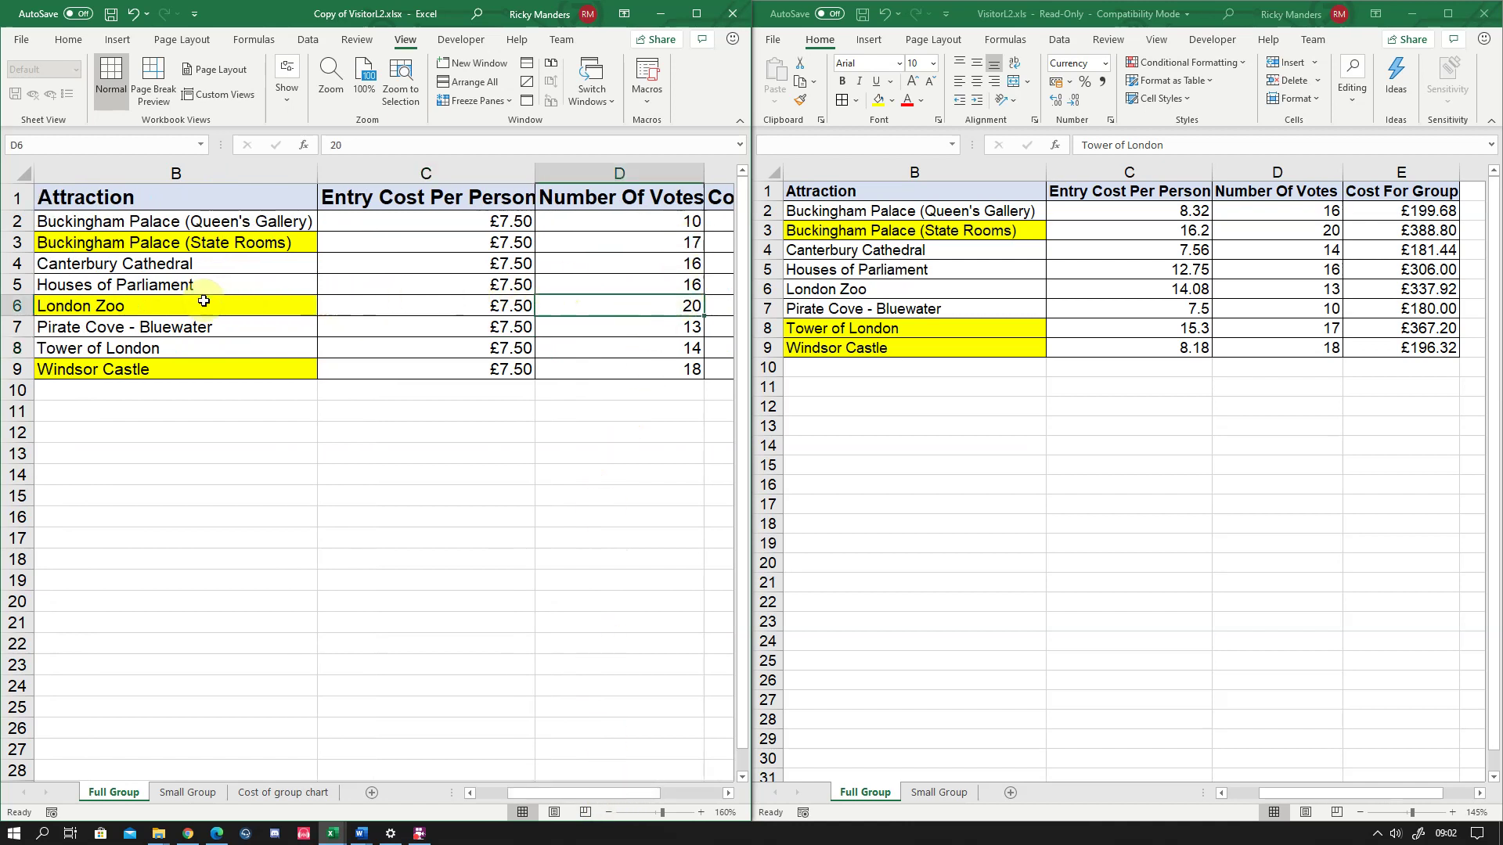
pyautogui.click(1272, 228)
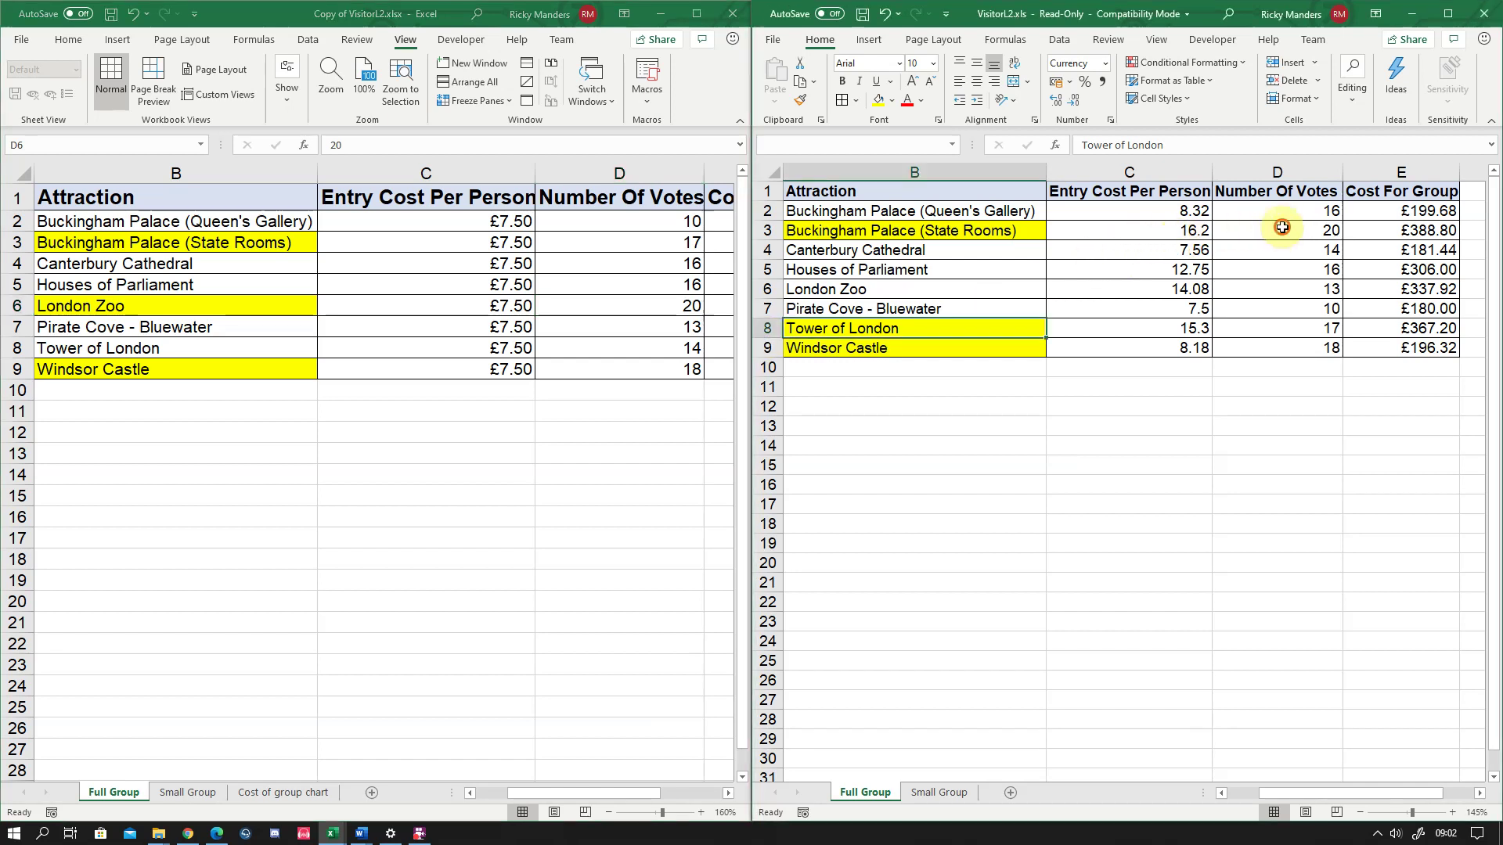
pyautogui.click(970, 232)
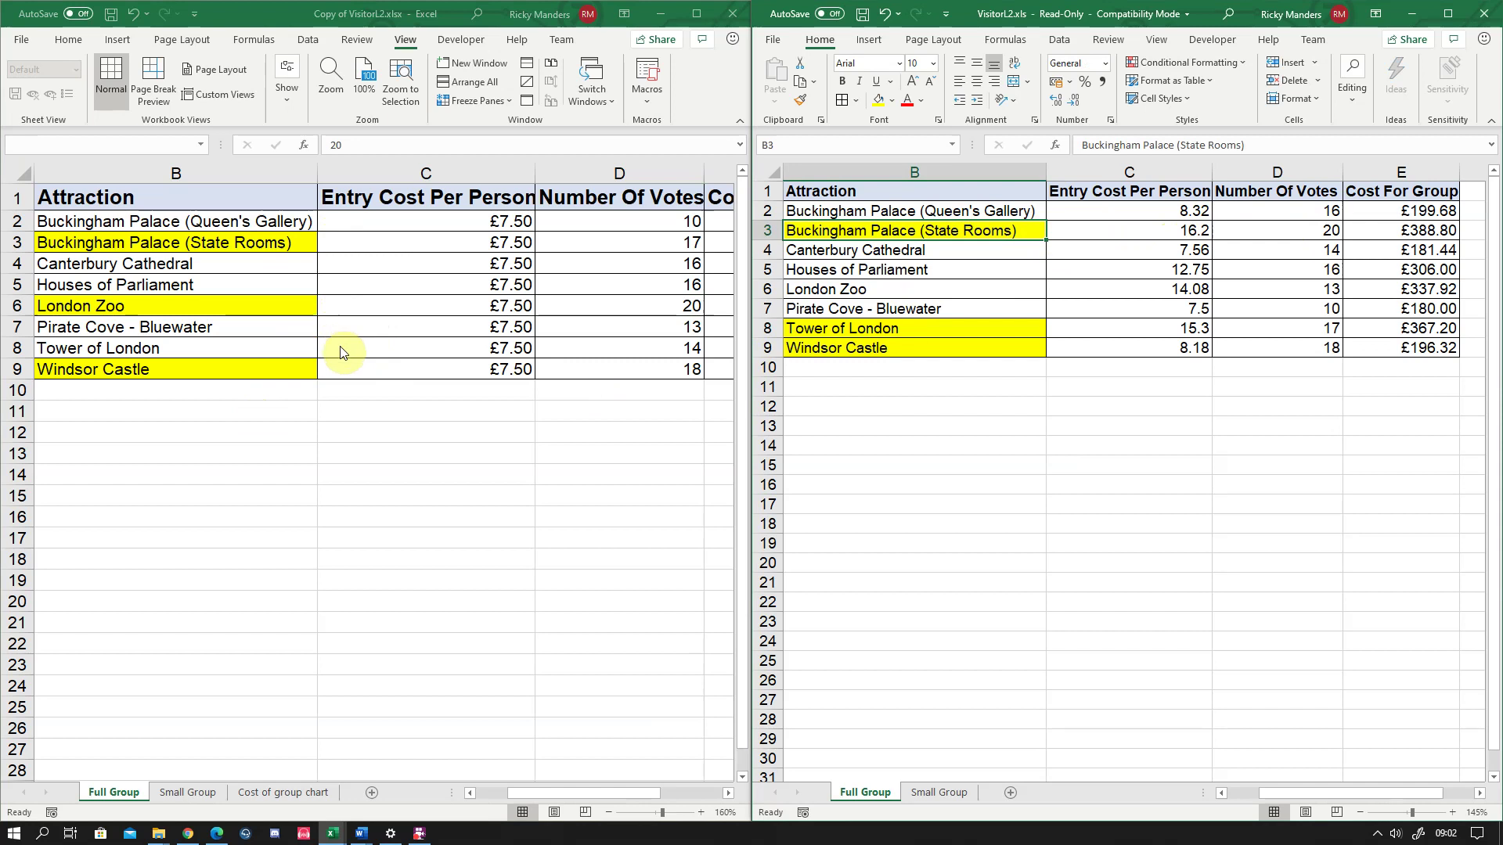
pyautogui.click(388, 373)
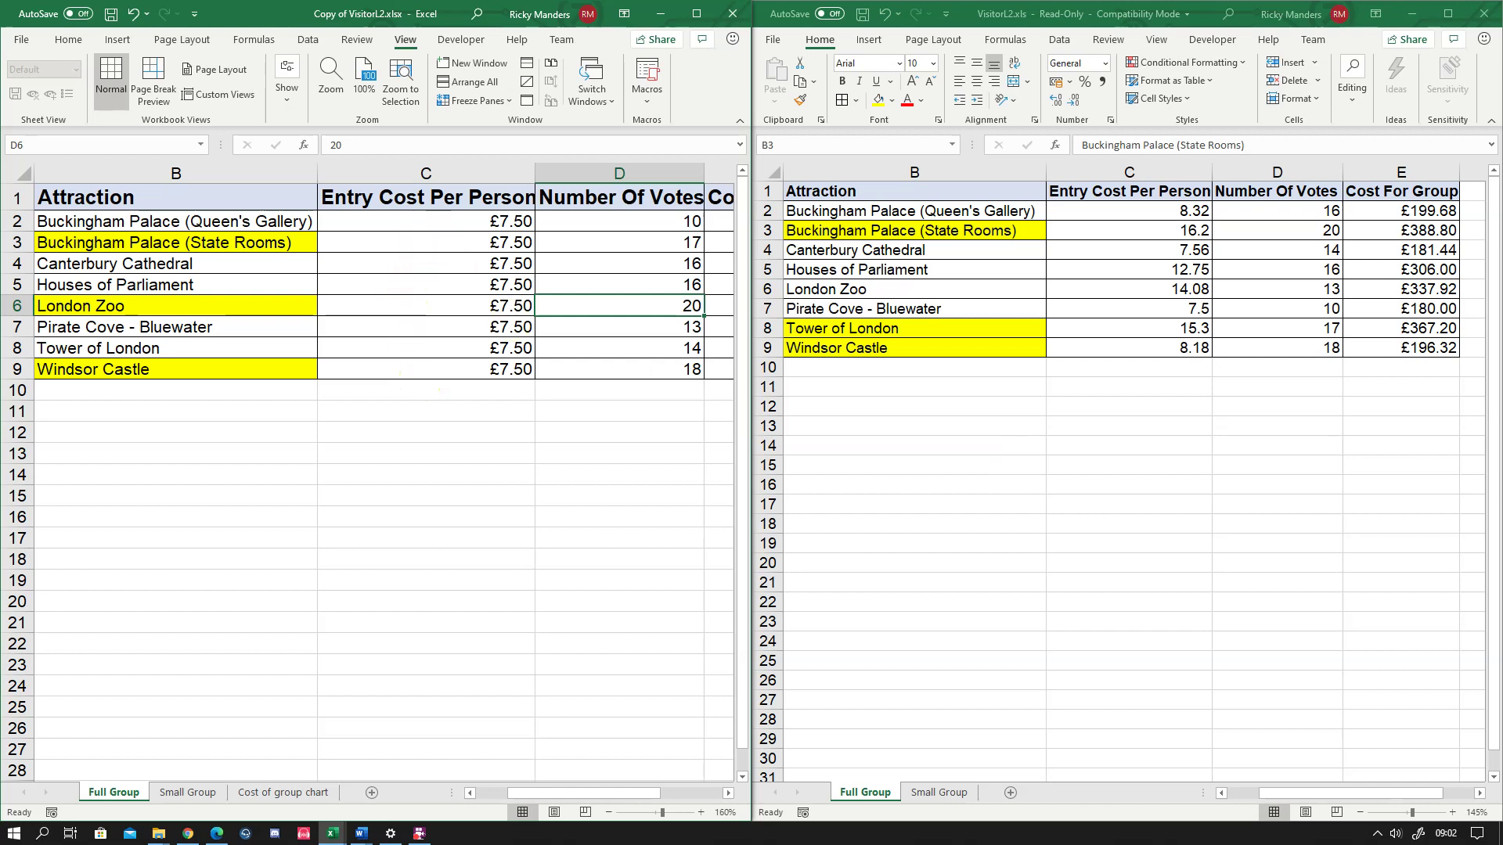
pyautogui.hotkey('alt', 'Tab')
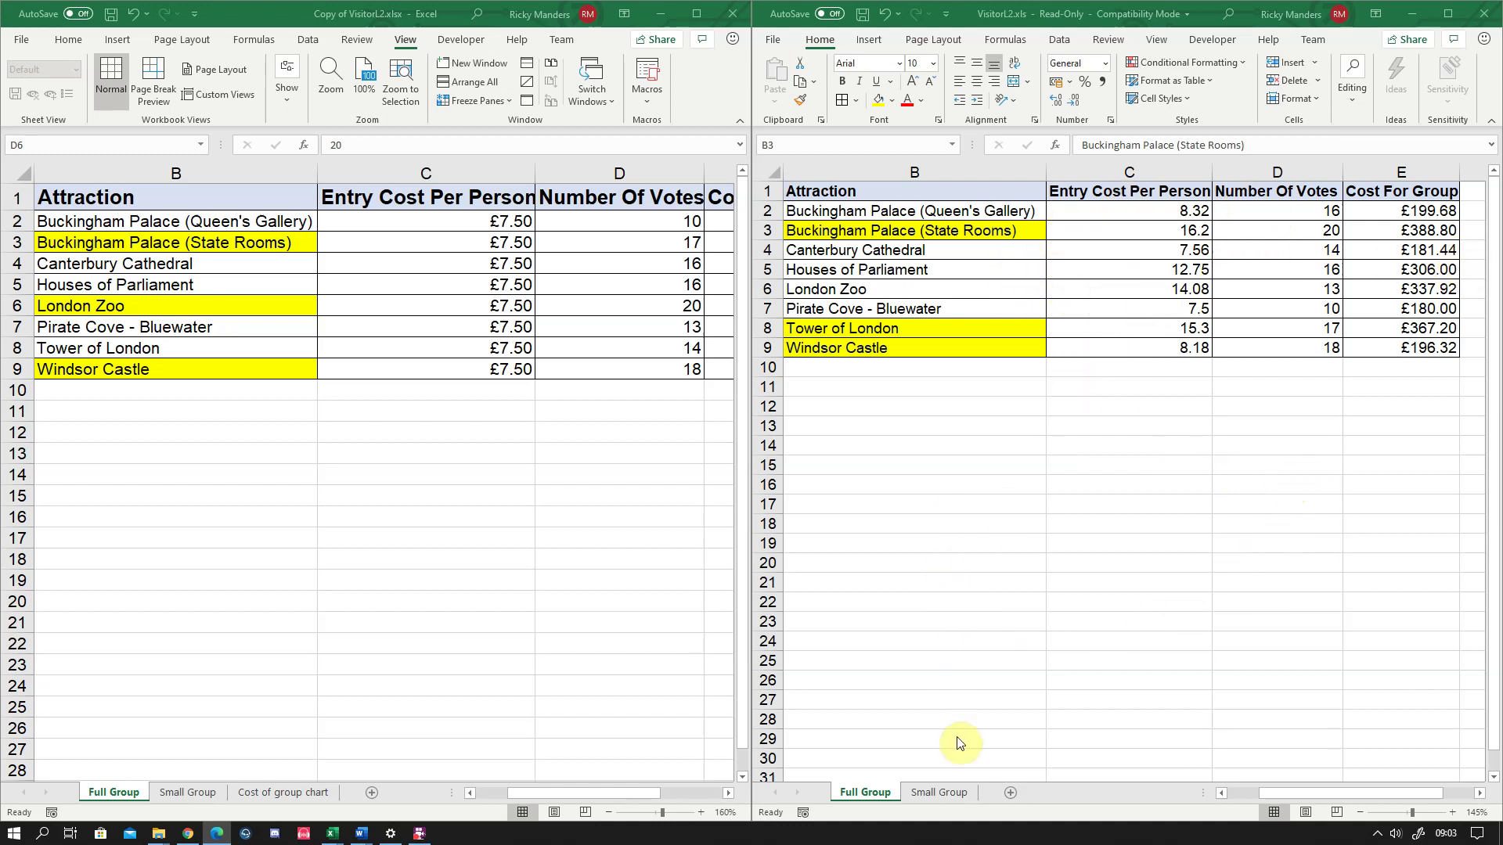
# Open the Small Group sheet in both VisitorL2.xls and the copy
pyautogui.click(950, 795)
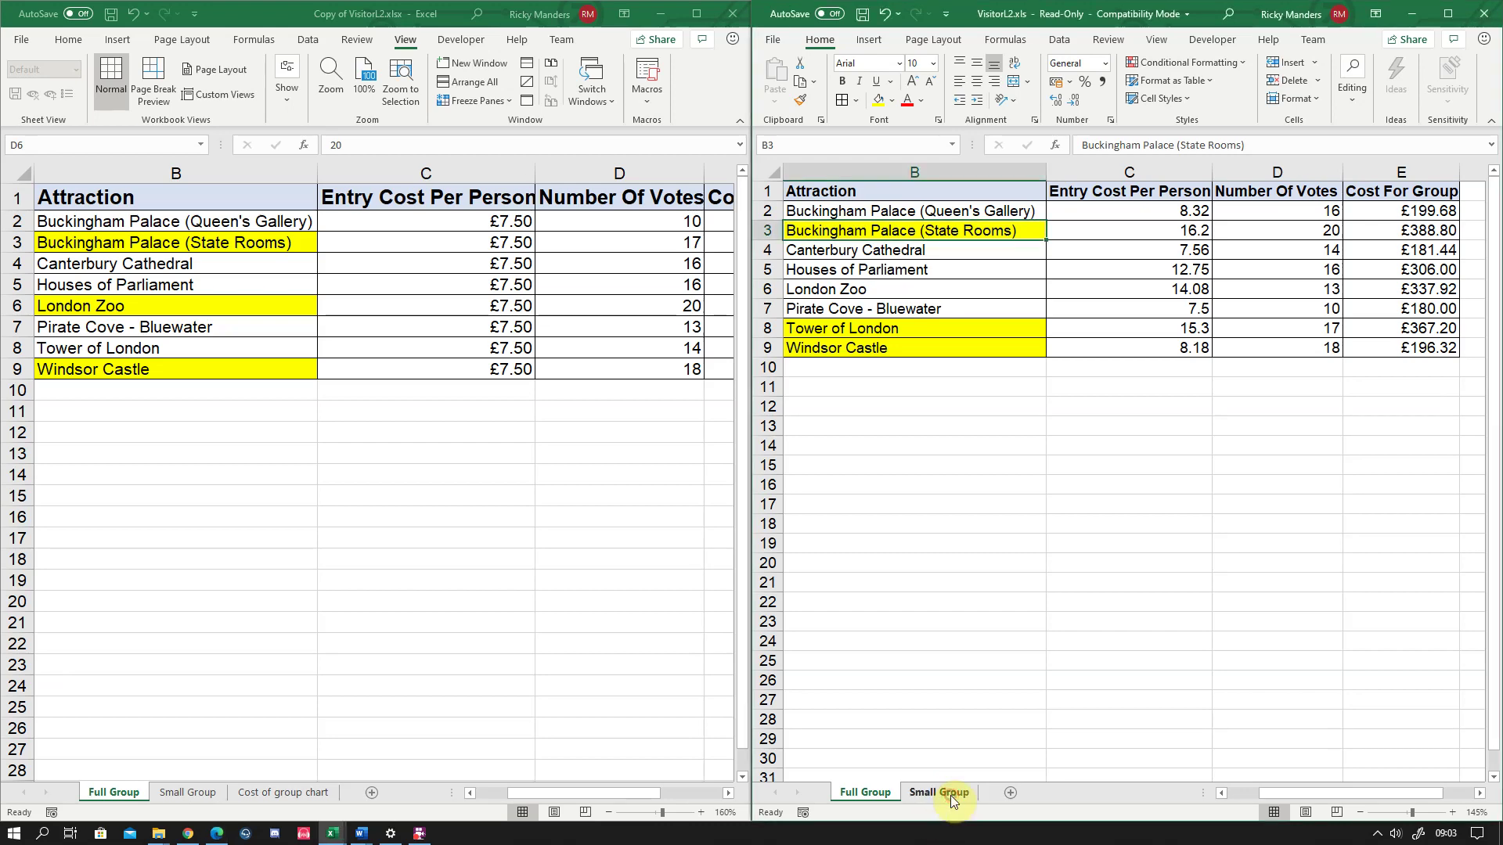
pyautogui.click(188, 792)
pyautogui.click(341, 357)
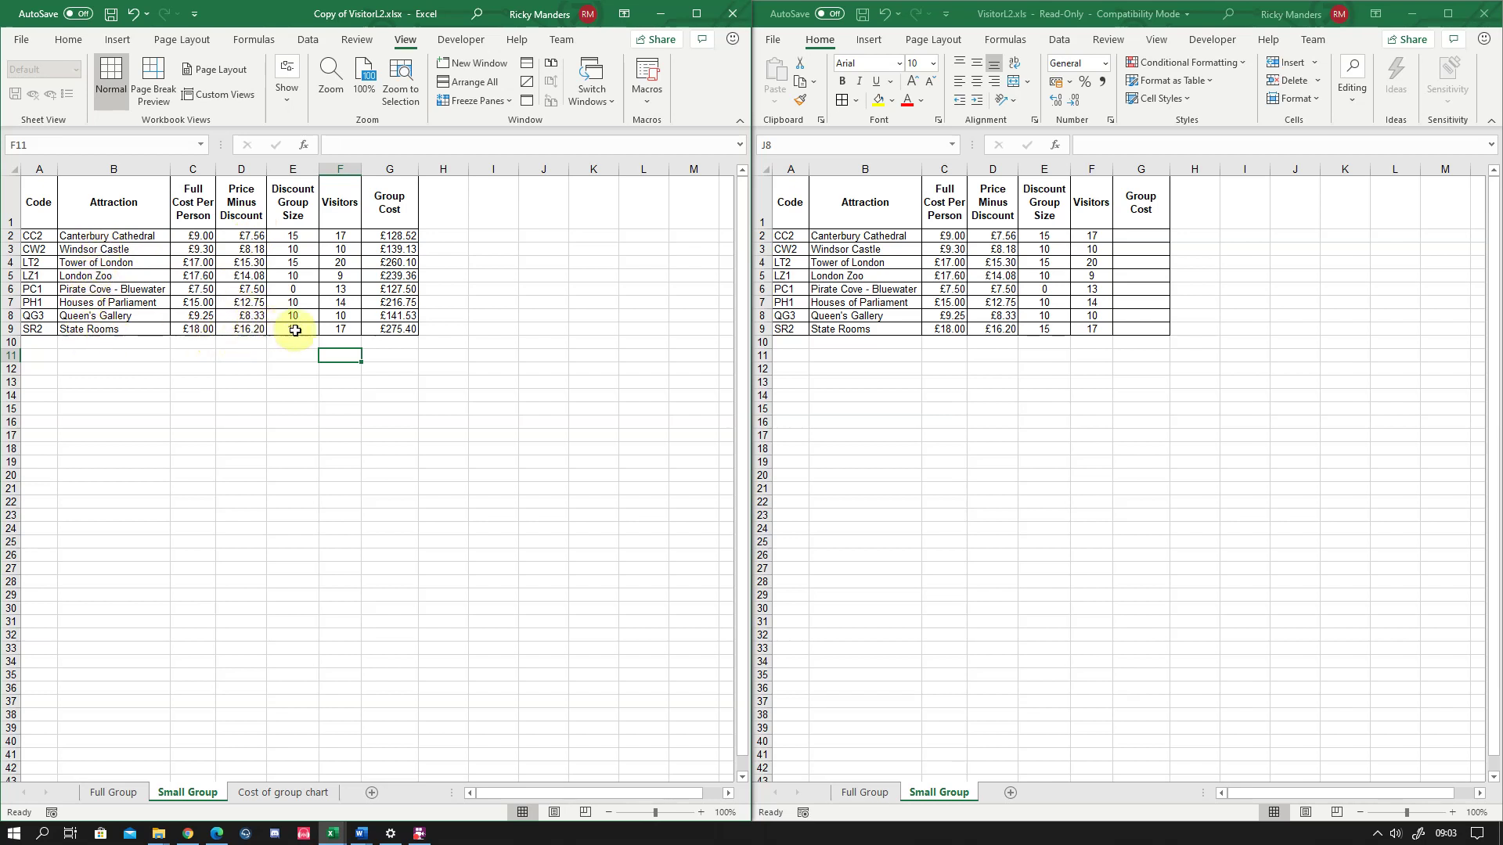
# Examine the copy's Group Cost formula in G2 against the Canterbury Cathedral price in D2 and visitors in F2
pyautogui.click(406, 235)
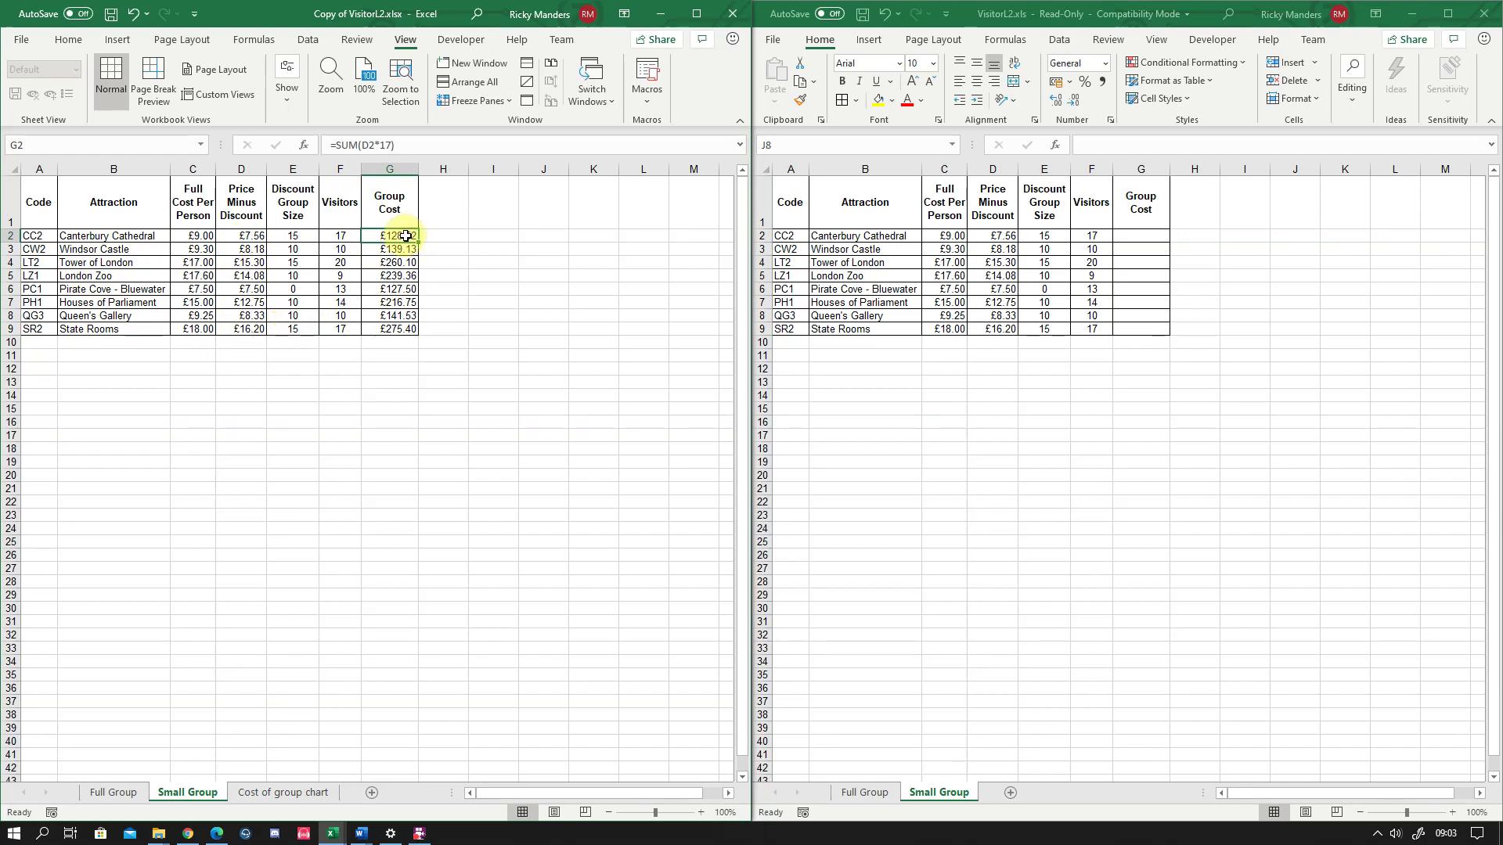
pyautogui.doubleClick(406, 235)
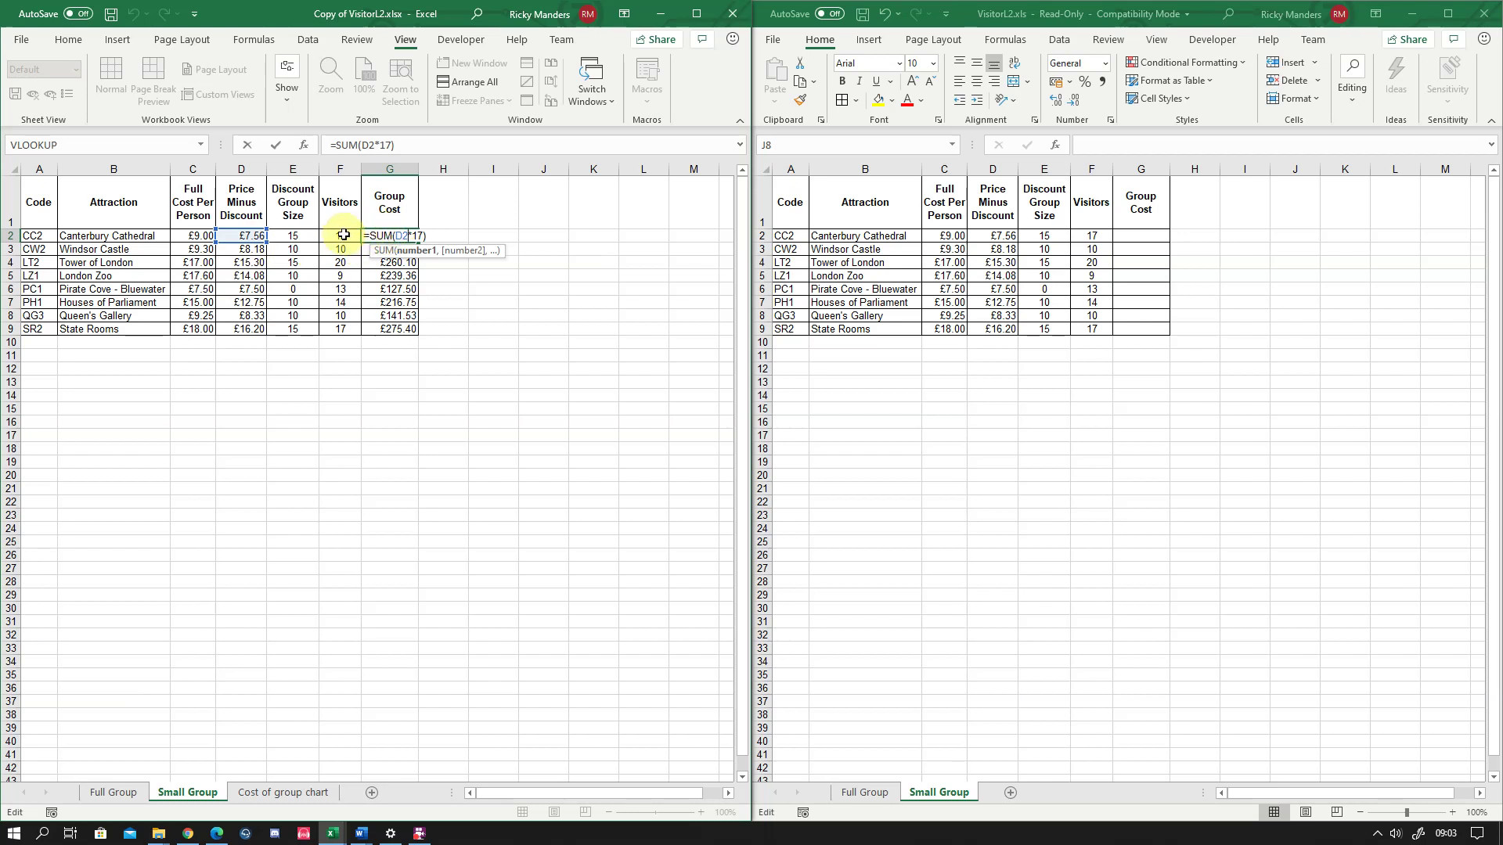
pyautogui.click(344, 235)
pyautogui.click(252, 236)
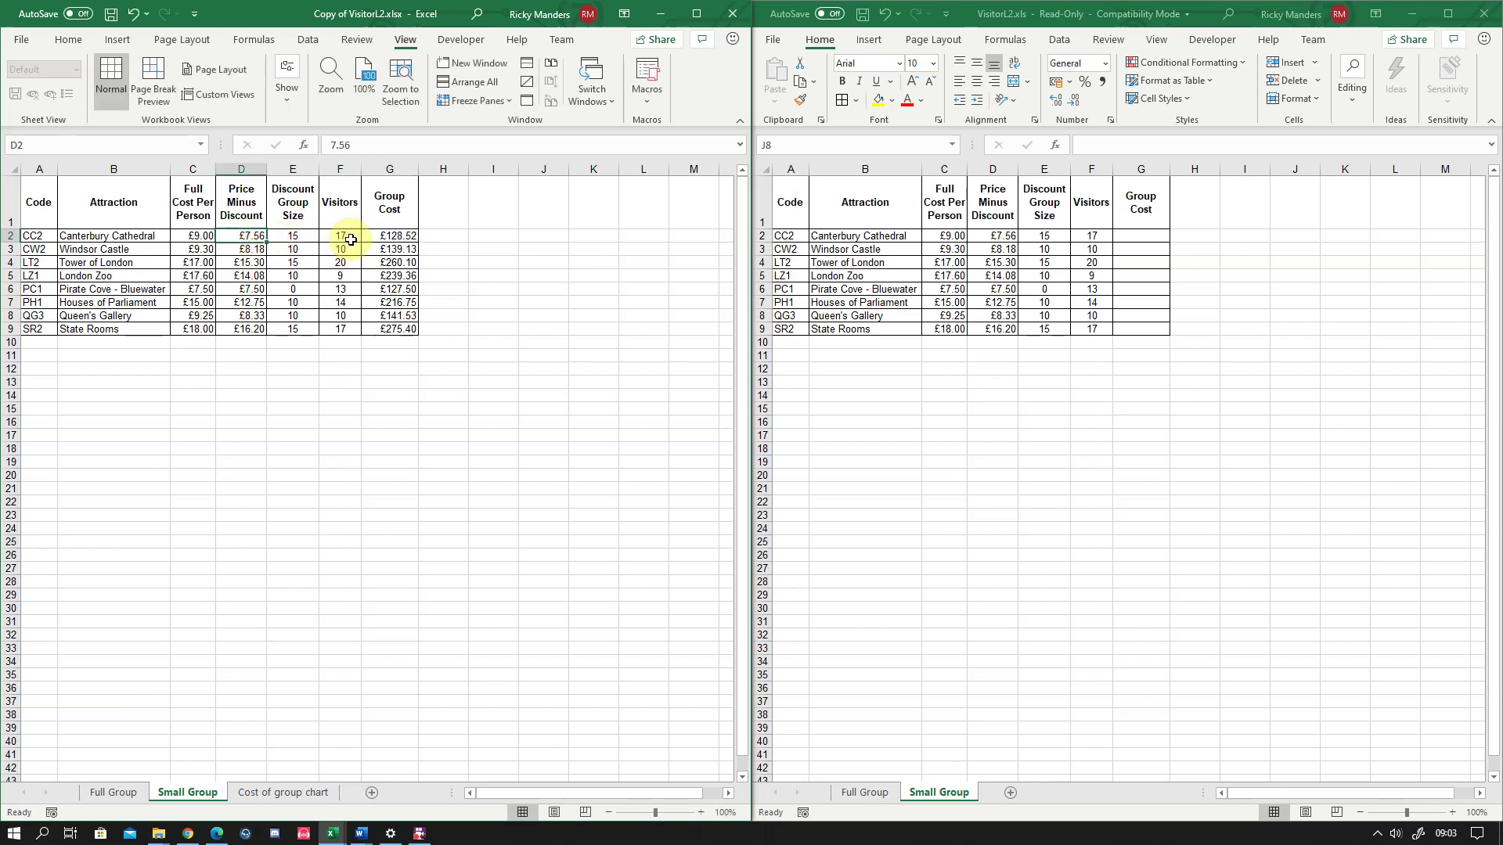
pyautogui.click(348, 234)
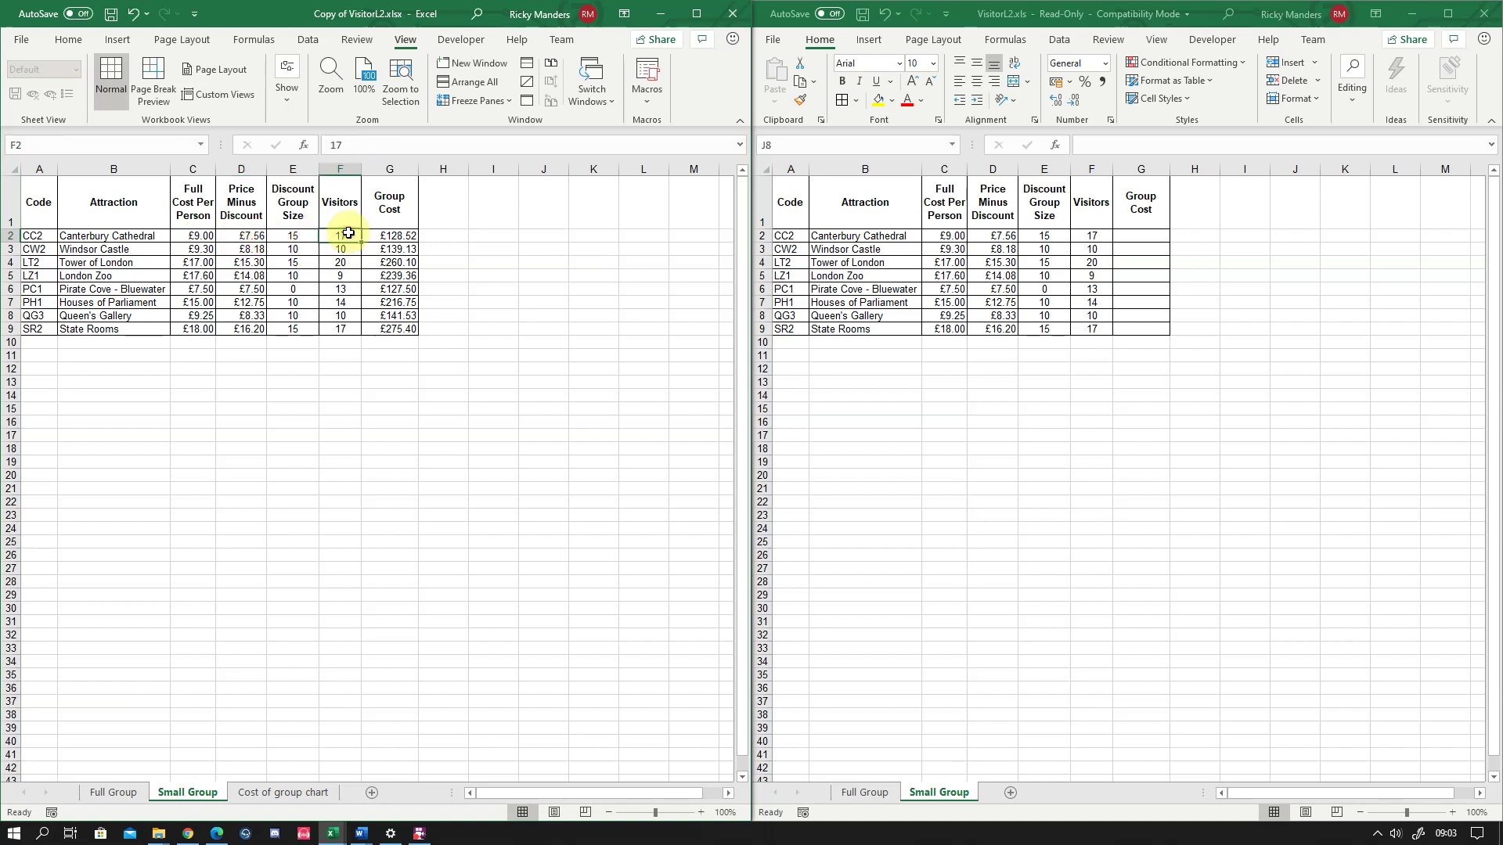
pyautogui.click(393, 235)
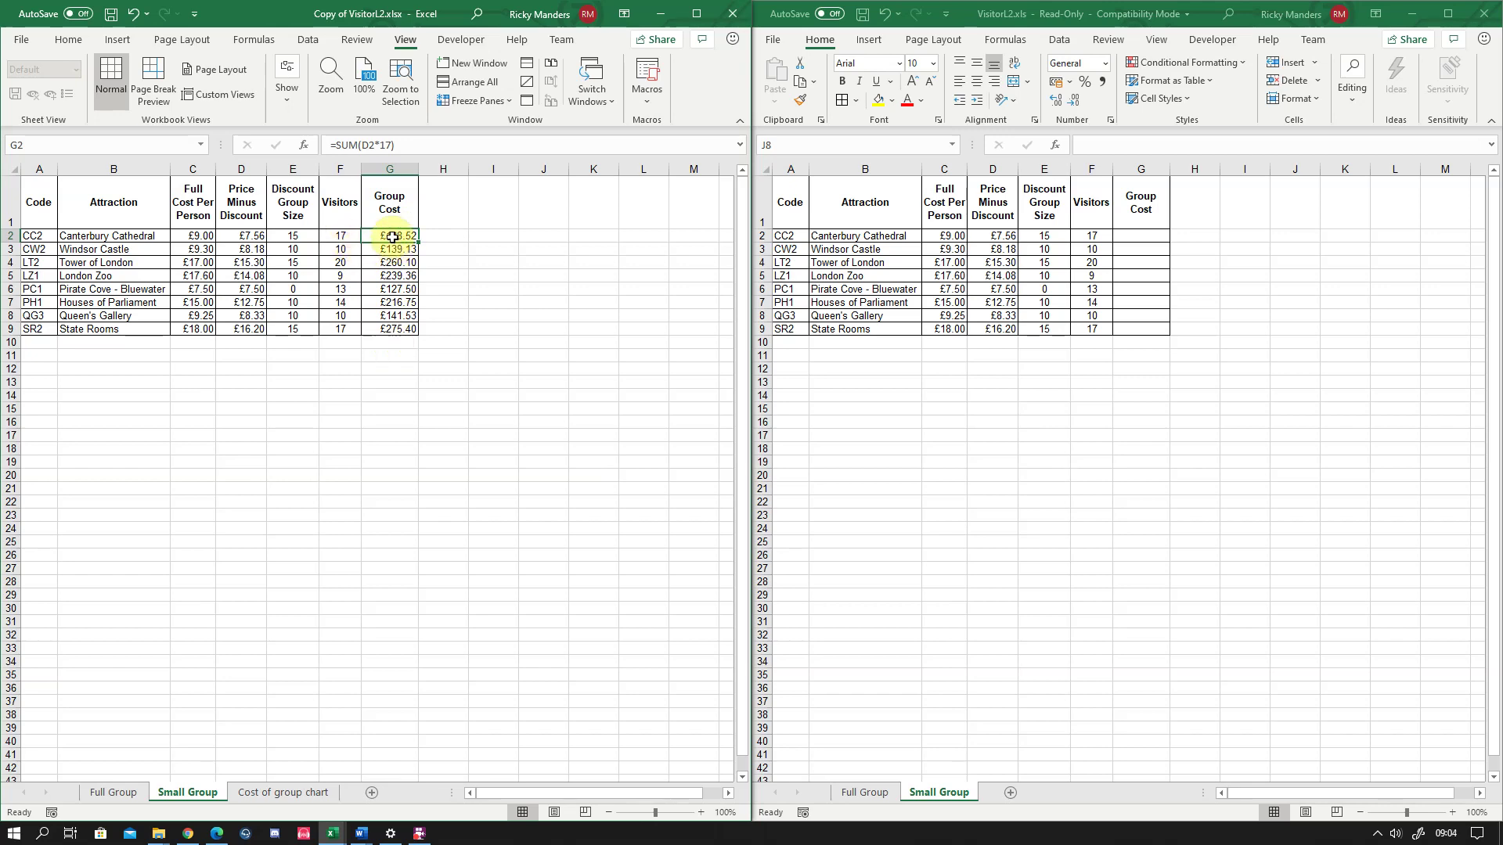
# Simplify the copy's Group Cost formula in G2 to =D2*17 without SUM, and fill it down to G9
pyautogui.scroll(5, 376, 286)
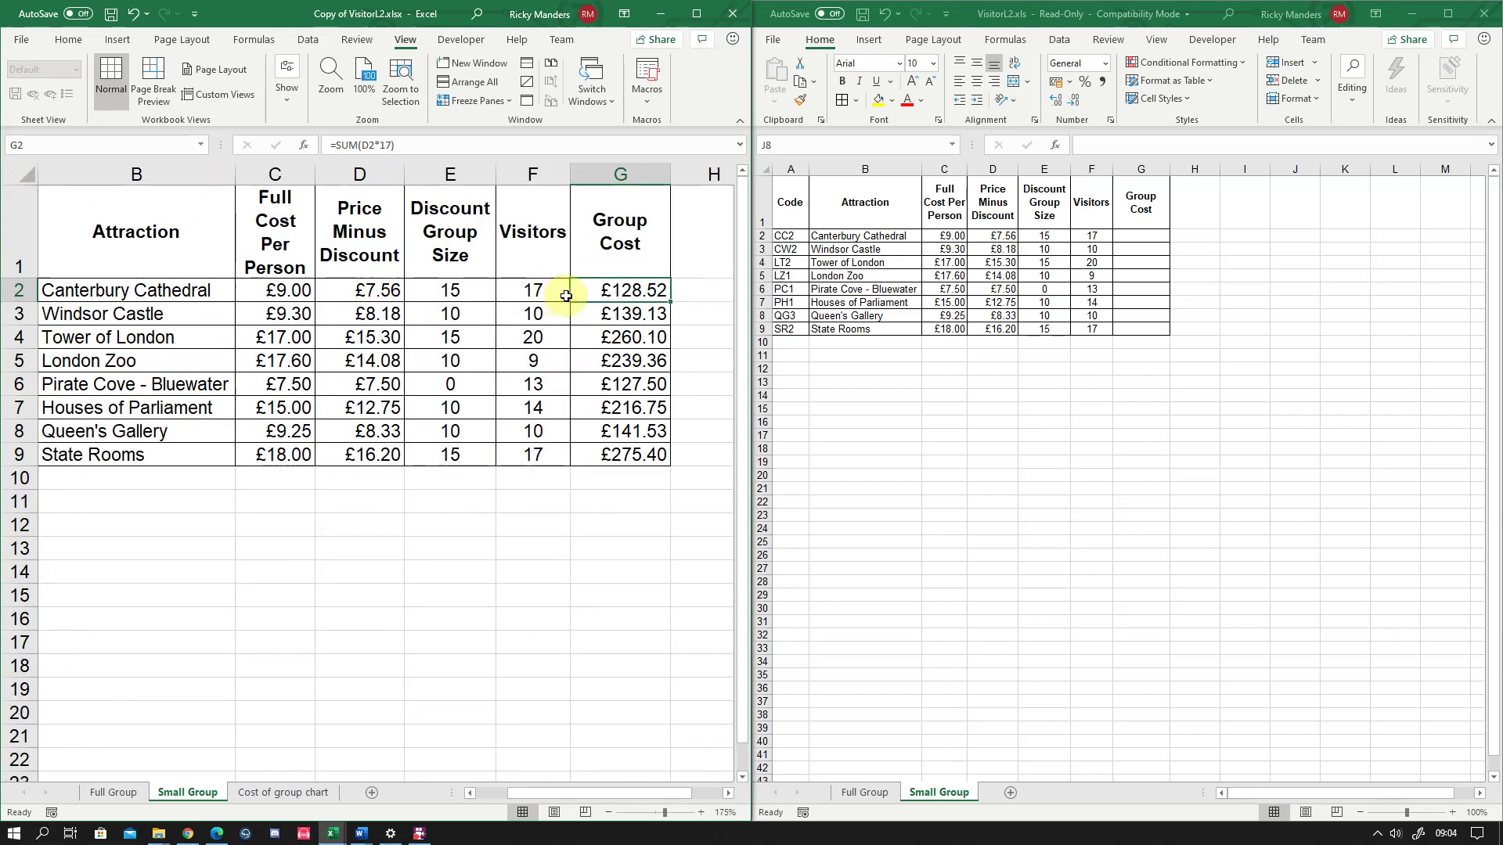
pyautogui.doubleClick(607, 291)
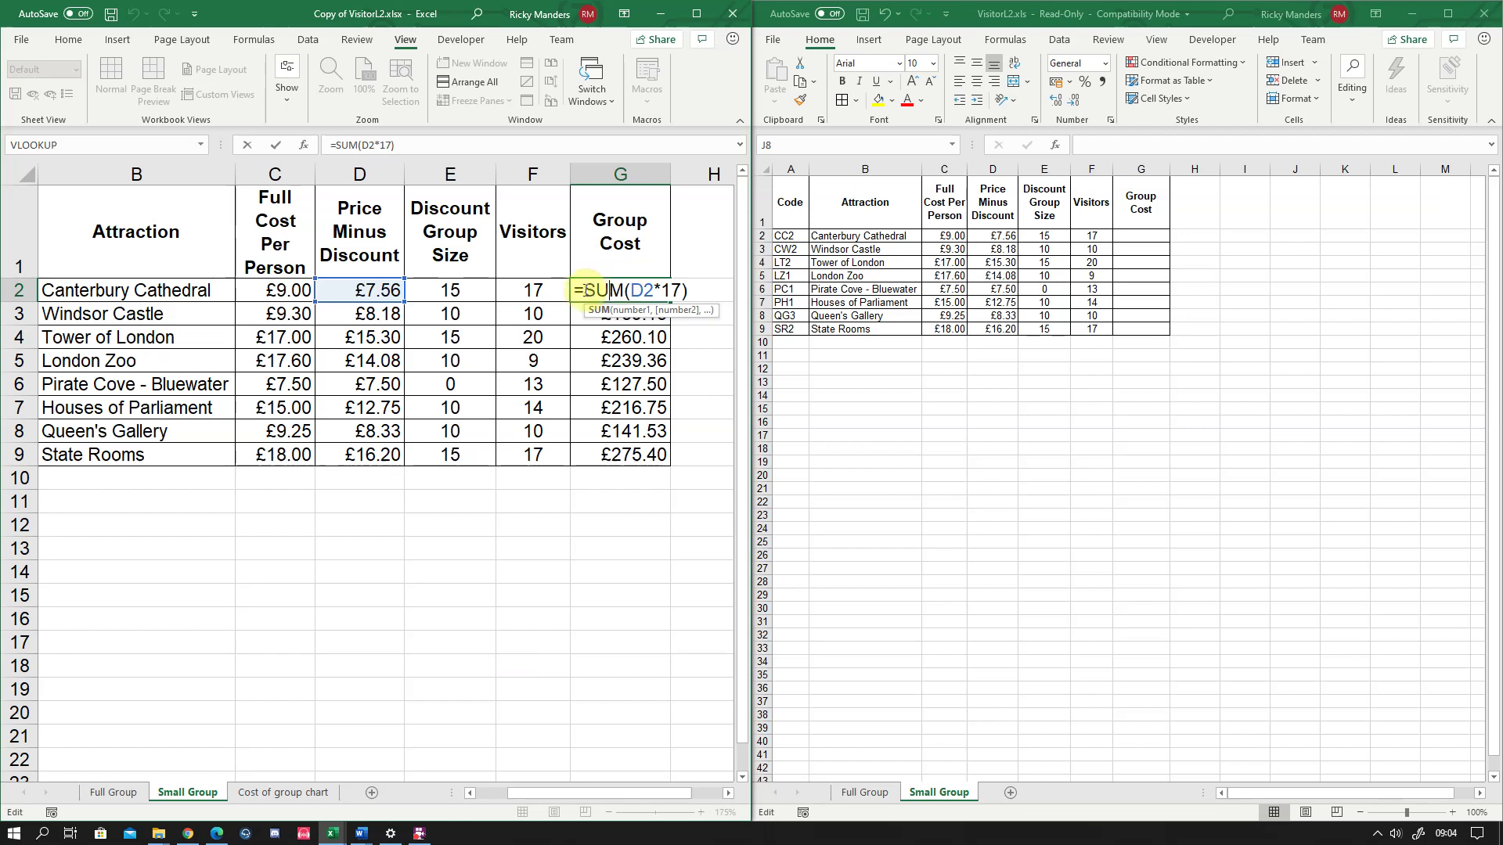
pyautogui.moveTo(587, 291); pyautogui.dragTo(631, 289)
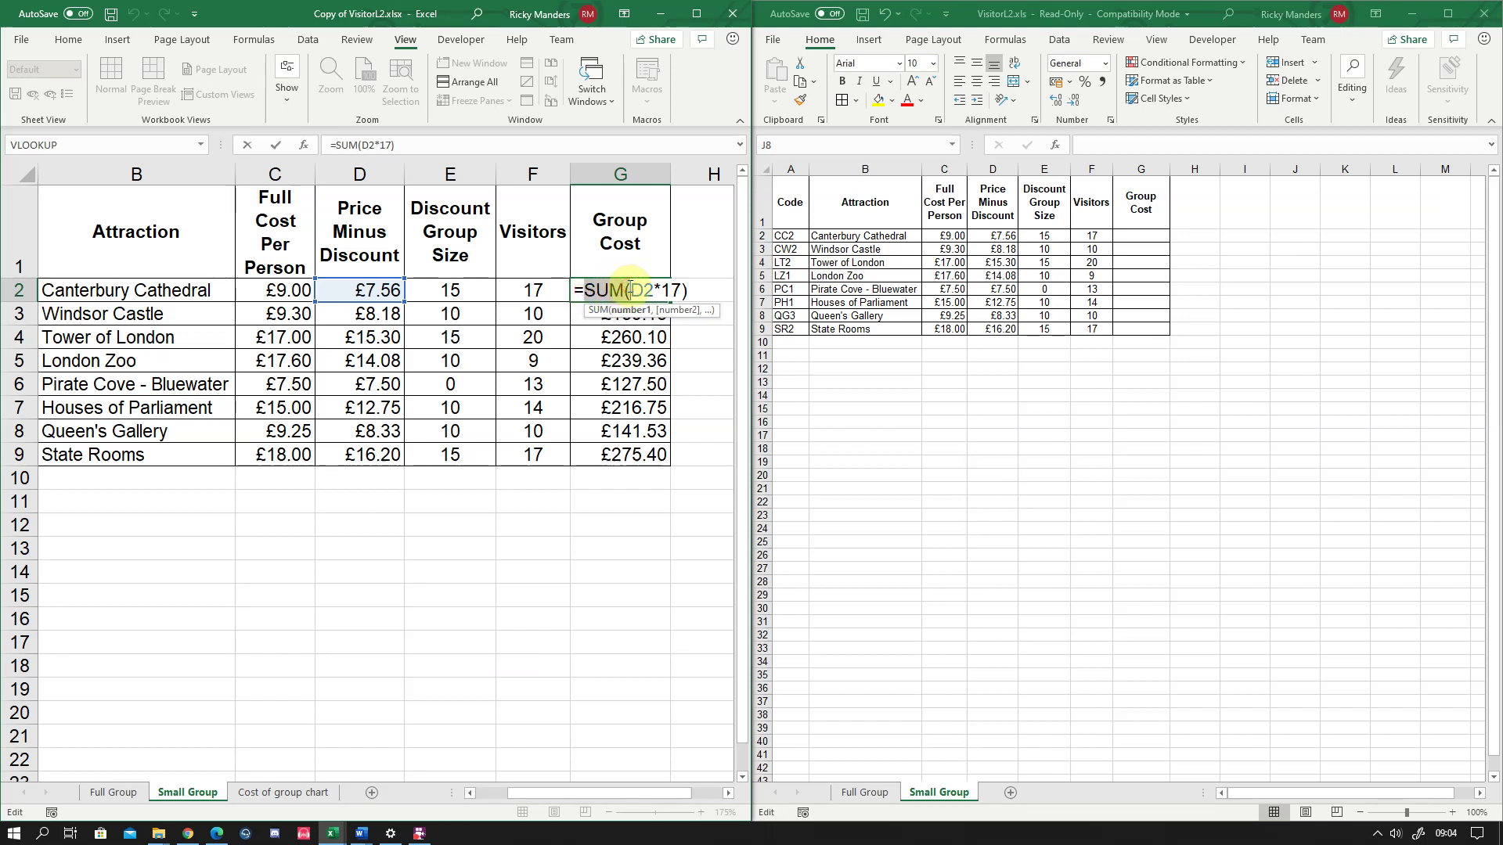
pyautogui.press('BackSpace')
pyautogui.click(640, 290)
pyautogui.press('BackSpace')
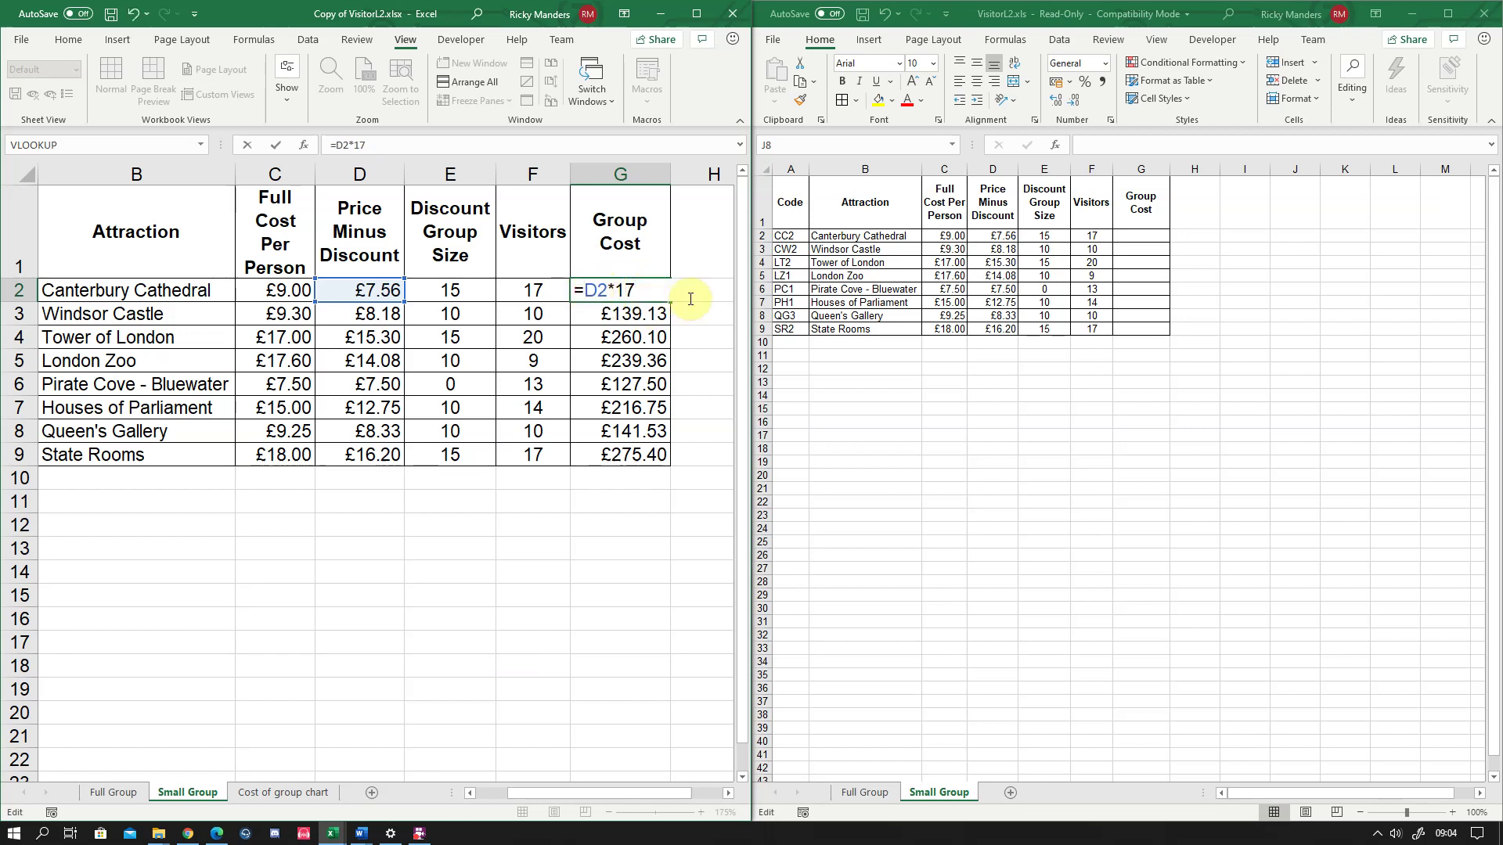
pyautogui.click(684, 310)
pyautogui.click(635, 294)
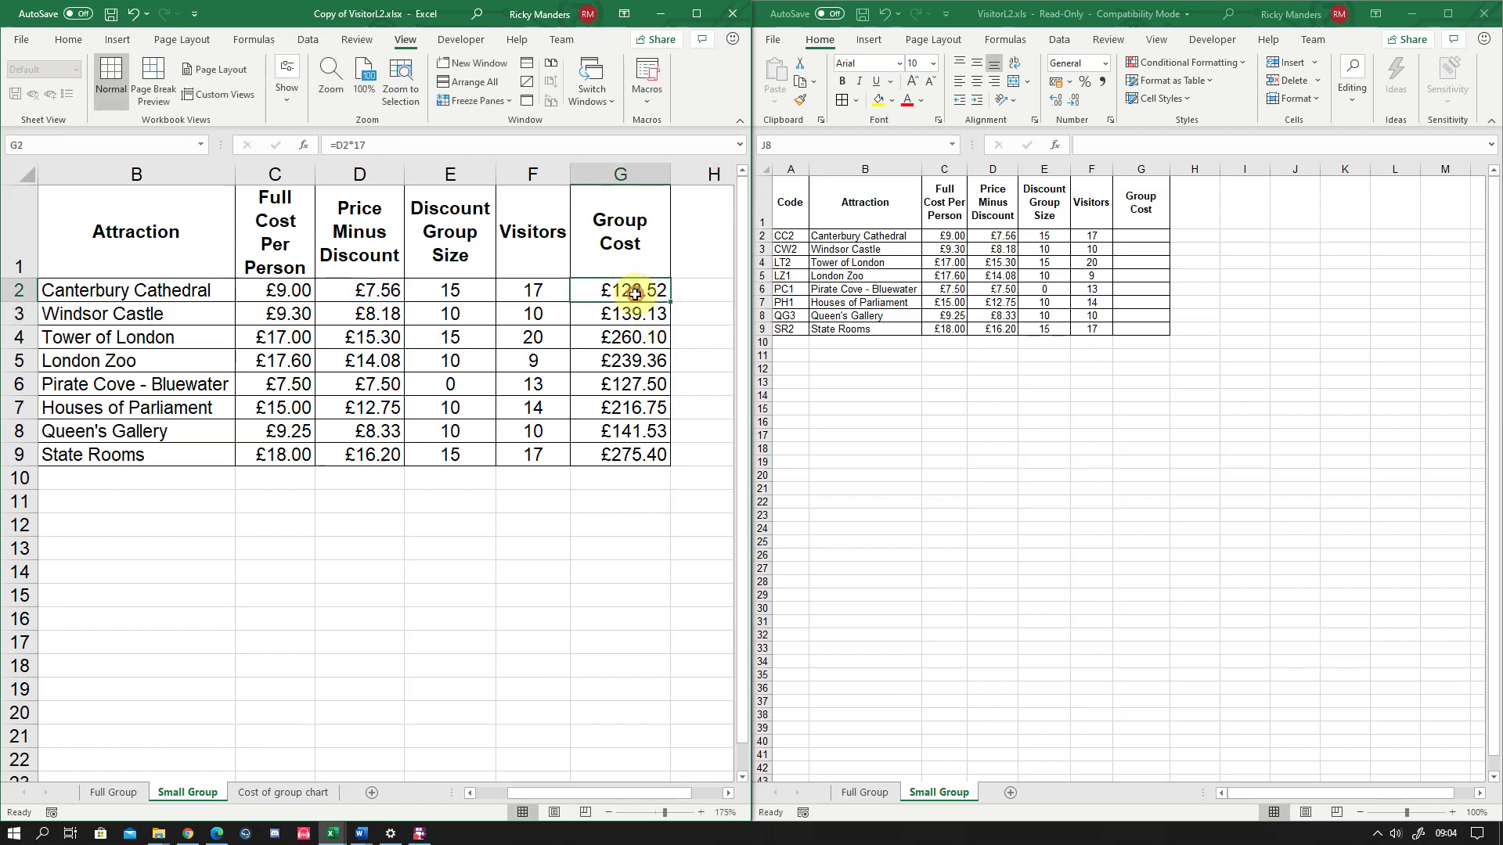
pyautogui.moveTo(670, 302); pyautogui.dragTo(665, 460)
# Check the Group Cost formula in G2 of the copy against the discounted price in D2 and visitors in F2
pyautogui.click(625, 300)
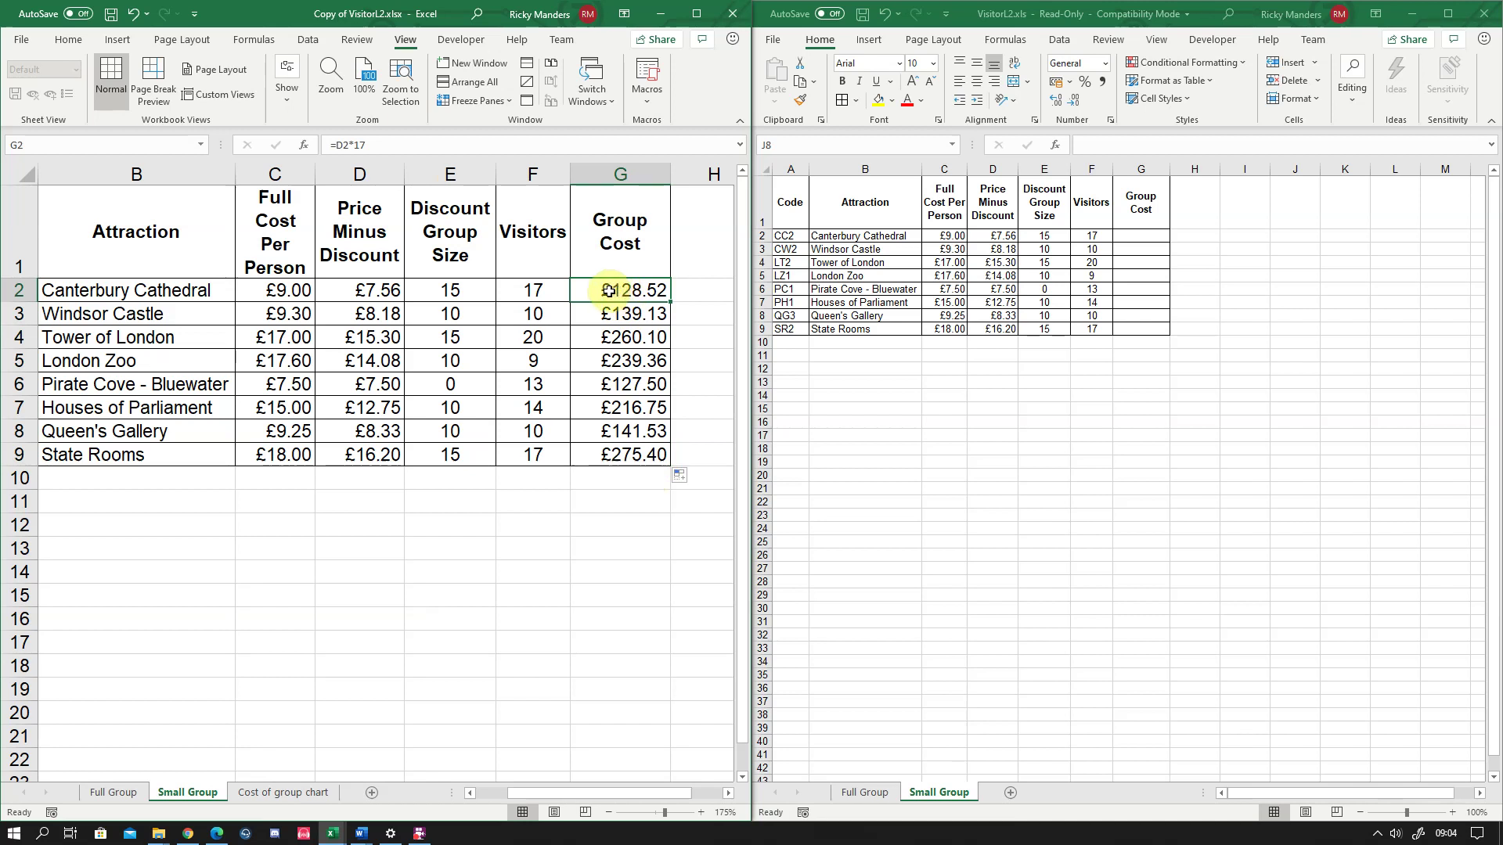
pyautogui.click(356, 286)
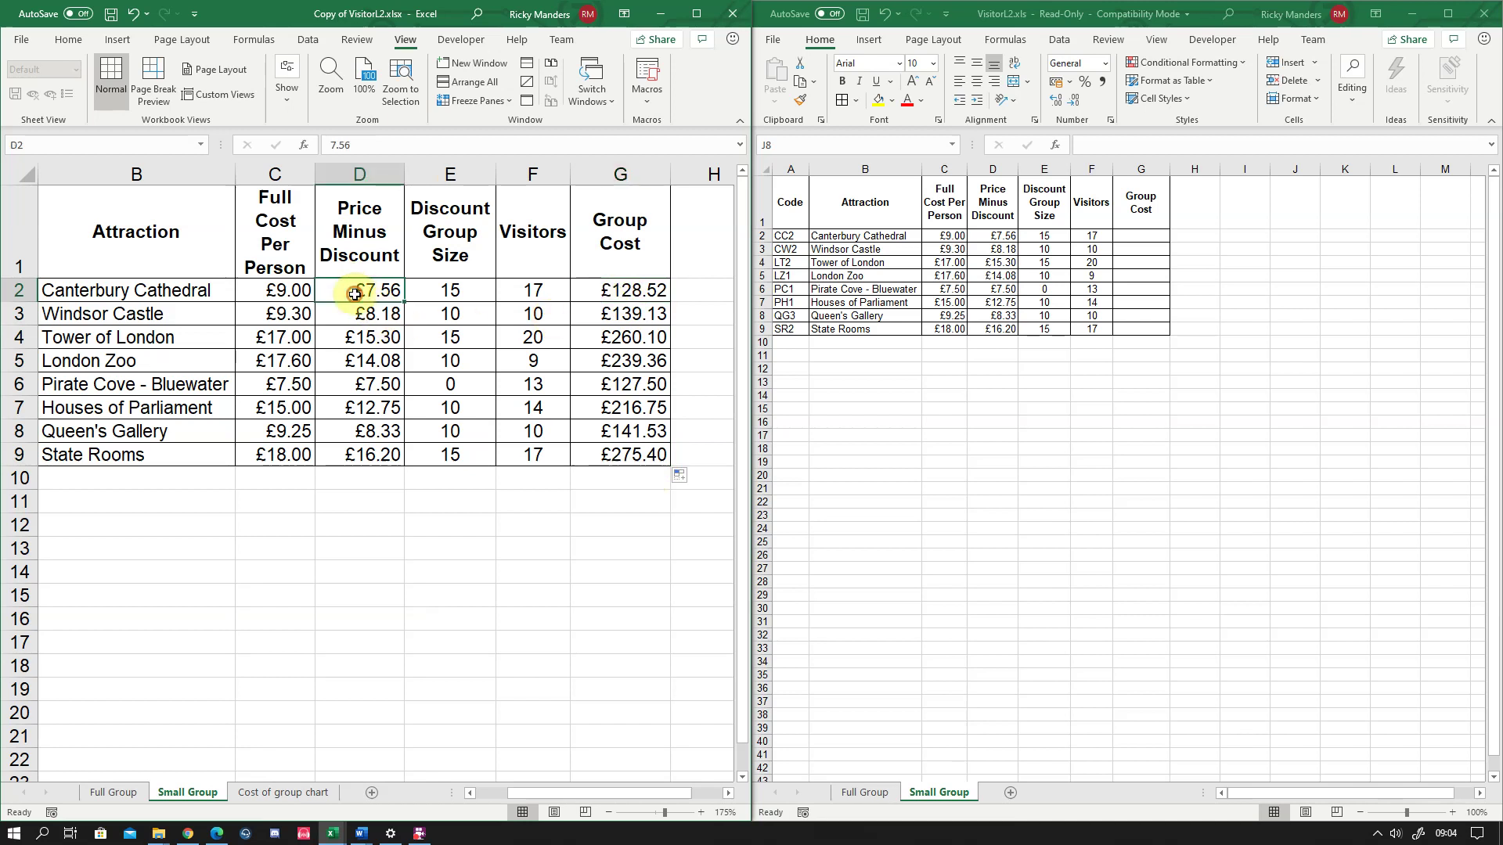
pyautogui.click(646, 296)
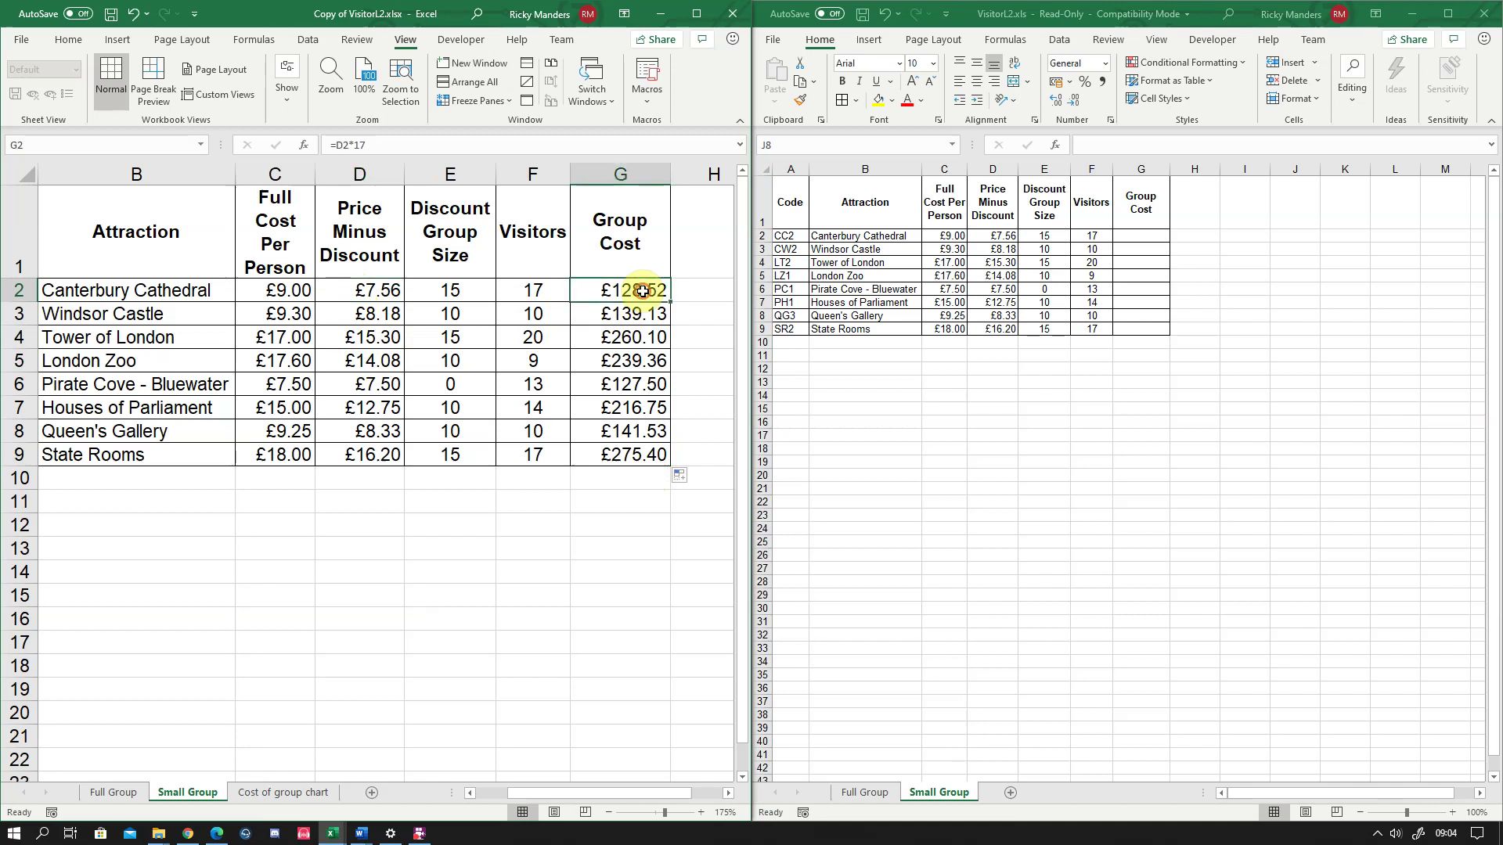
pyautogui.click(524, 287)
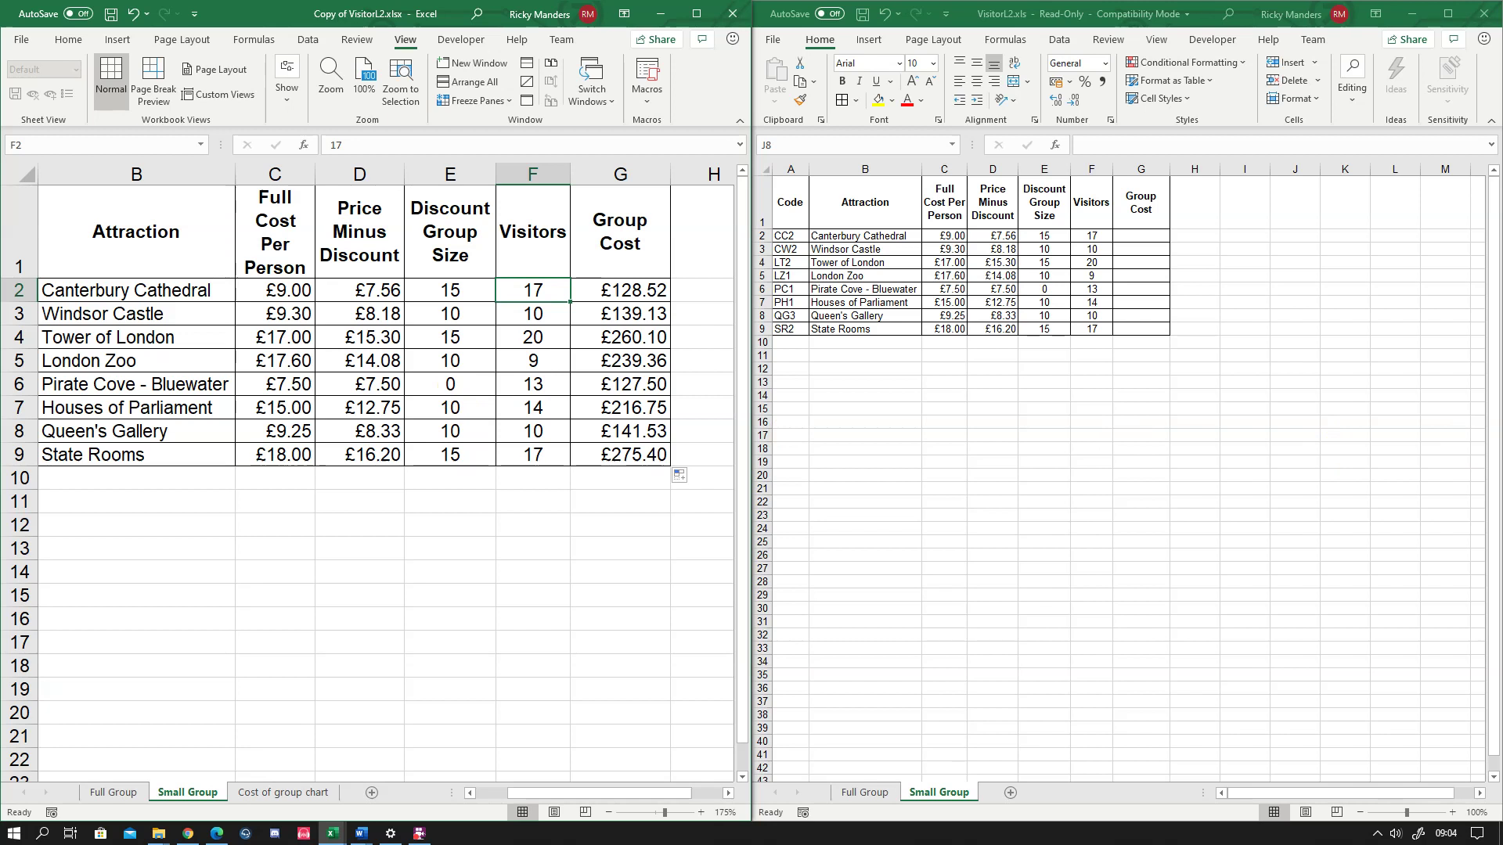
# Compare the Visitors and Discount Group Size columns in the Small Group sheet of VisitorL2.xls, starting with Canterbury Cathedral
pyautogui.hotkey('alt', 'Tab')
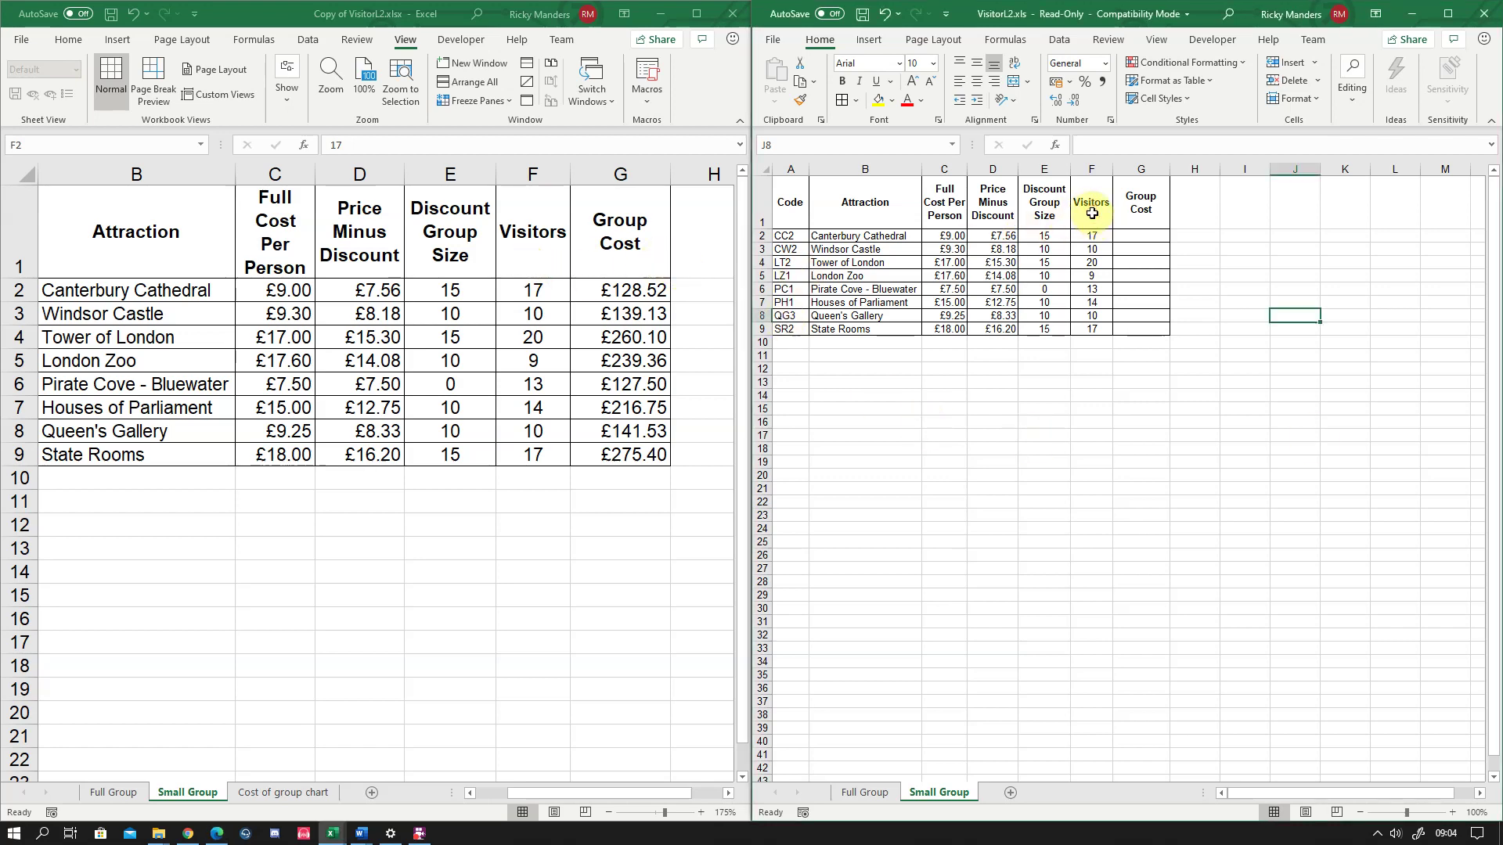
pyautogui.scroll(3, 1055, 239)
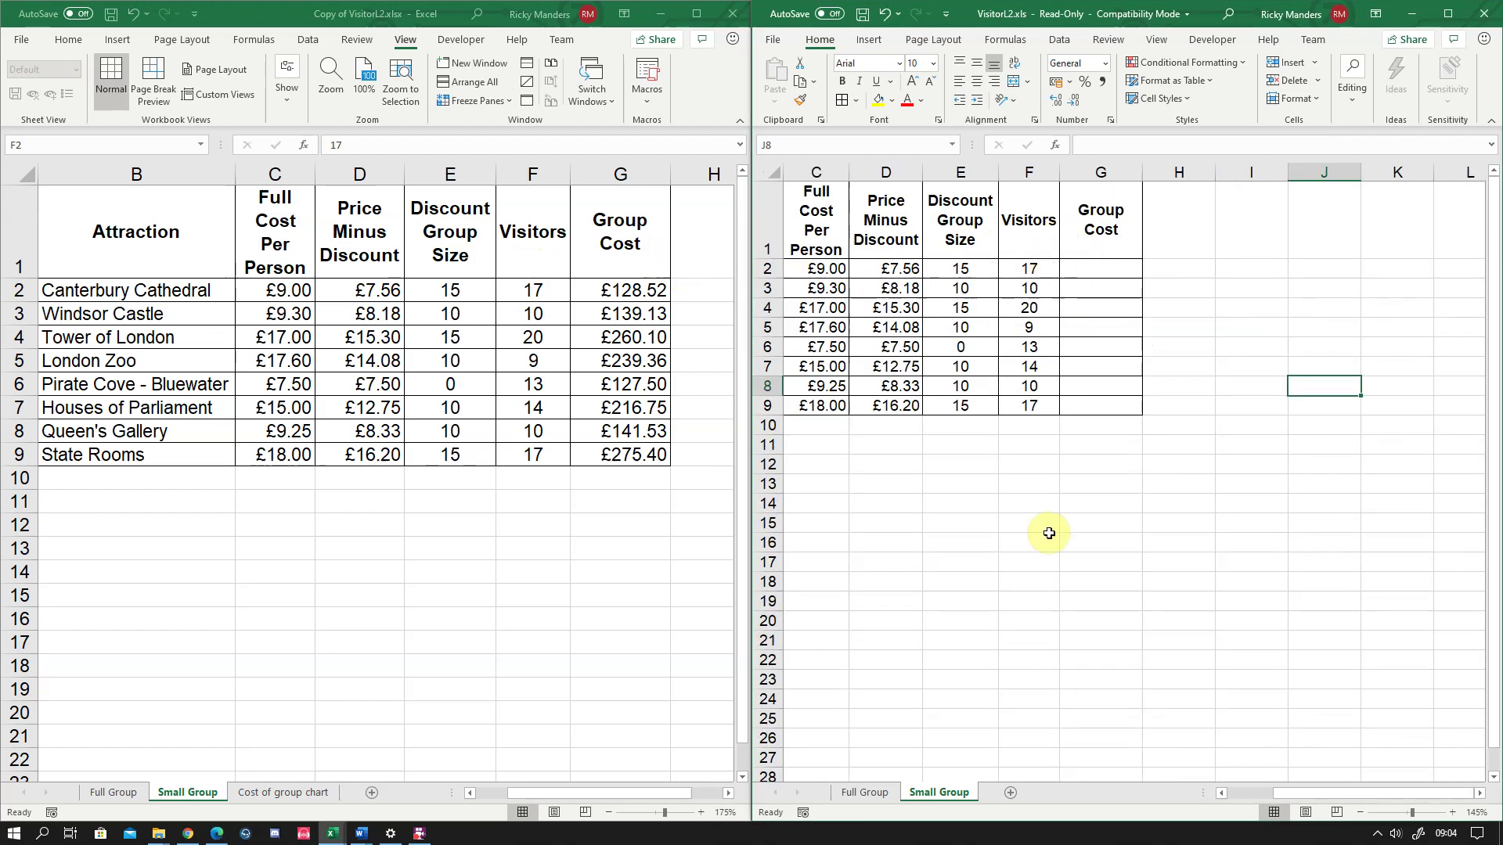
pyautogui.moveTo(1257, 795); pyautogui.dragTo(1145, 803)
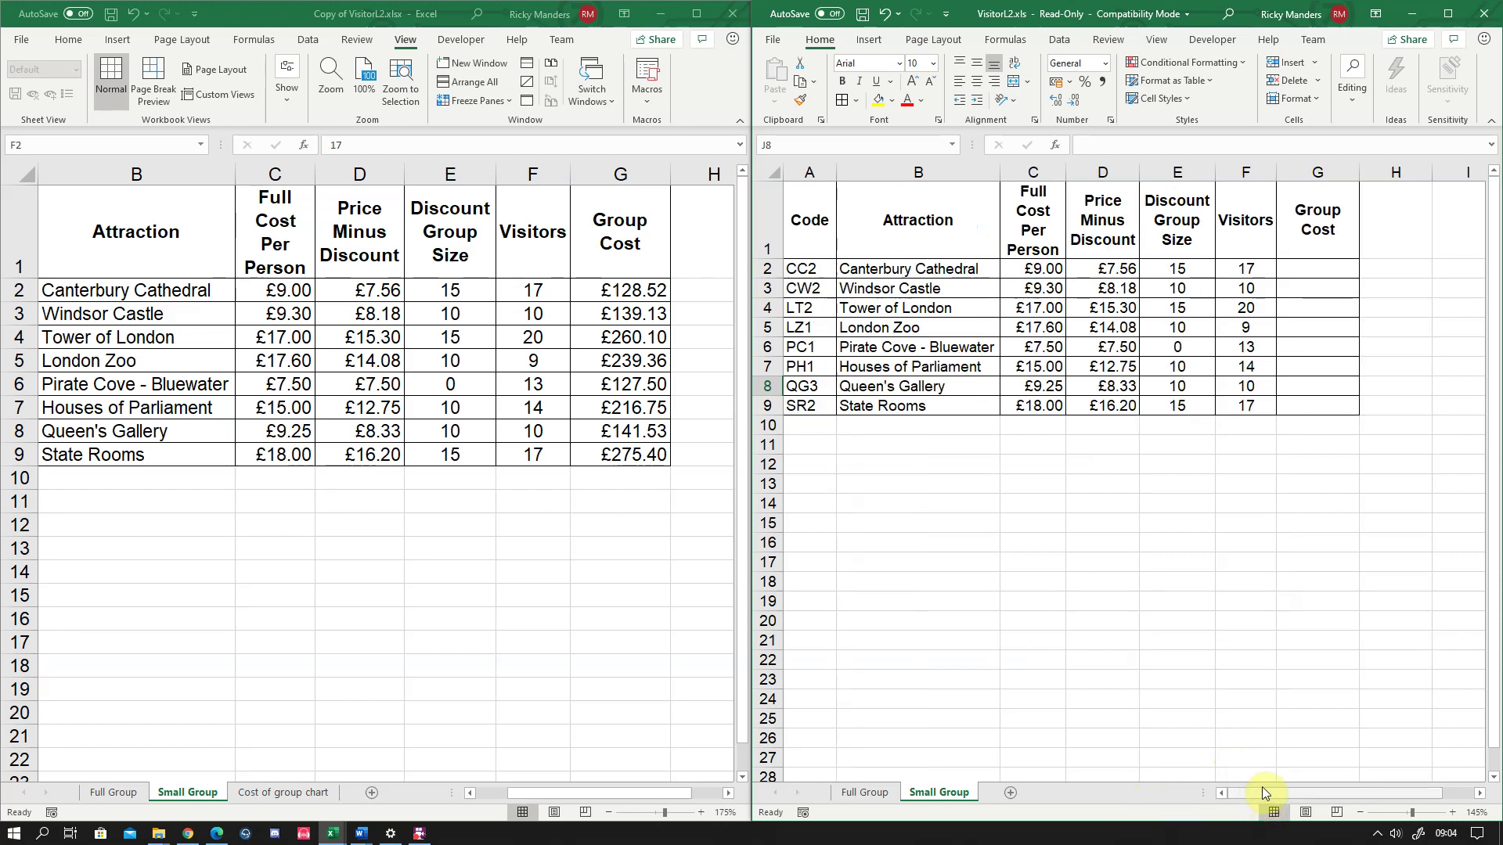
pyautogui.moveTo(1238, 212); pyautogui.dragTo(1244, 395)
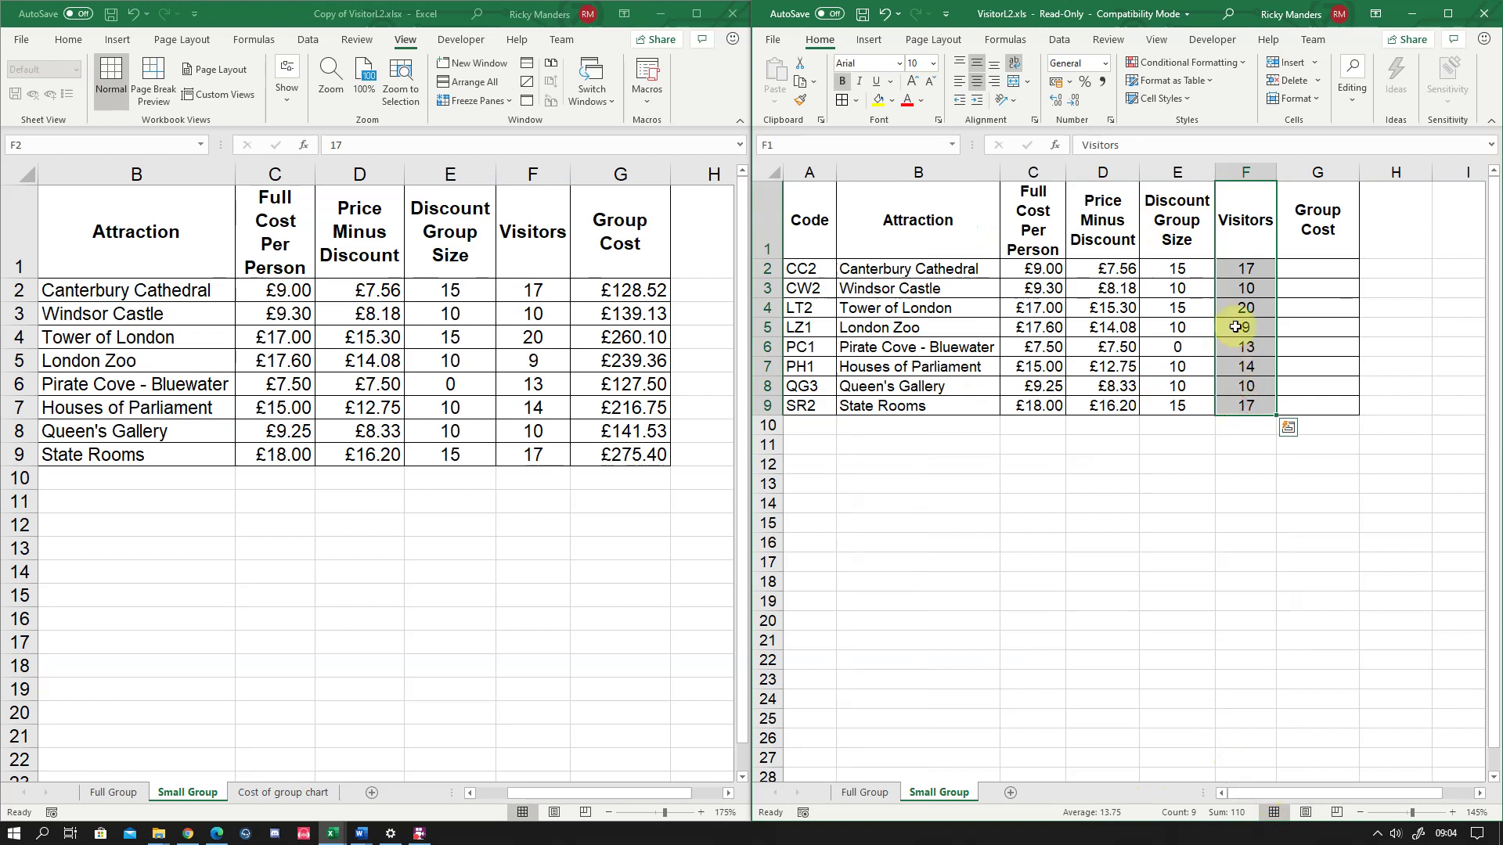
pyautogui.moveTo(1180, 268); pyautogui.dragTo(1178, 406)
pyautogui.moveTo(1248, 269); pyautogui.dragTo(1248, 405)
pyautogui.click(1250, 266)
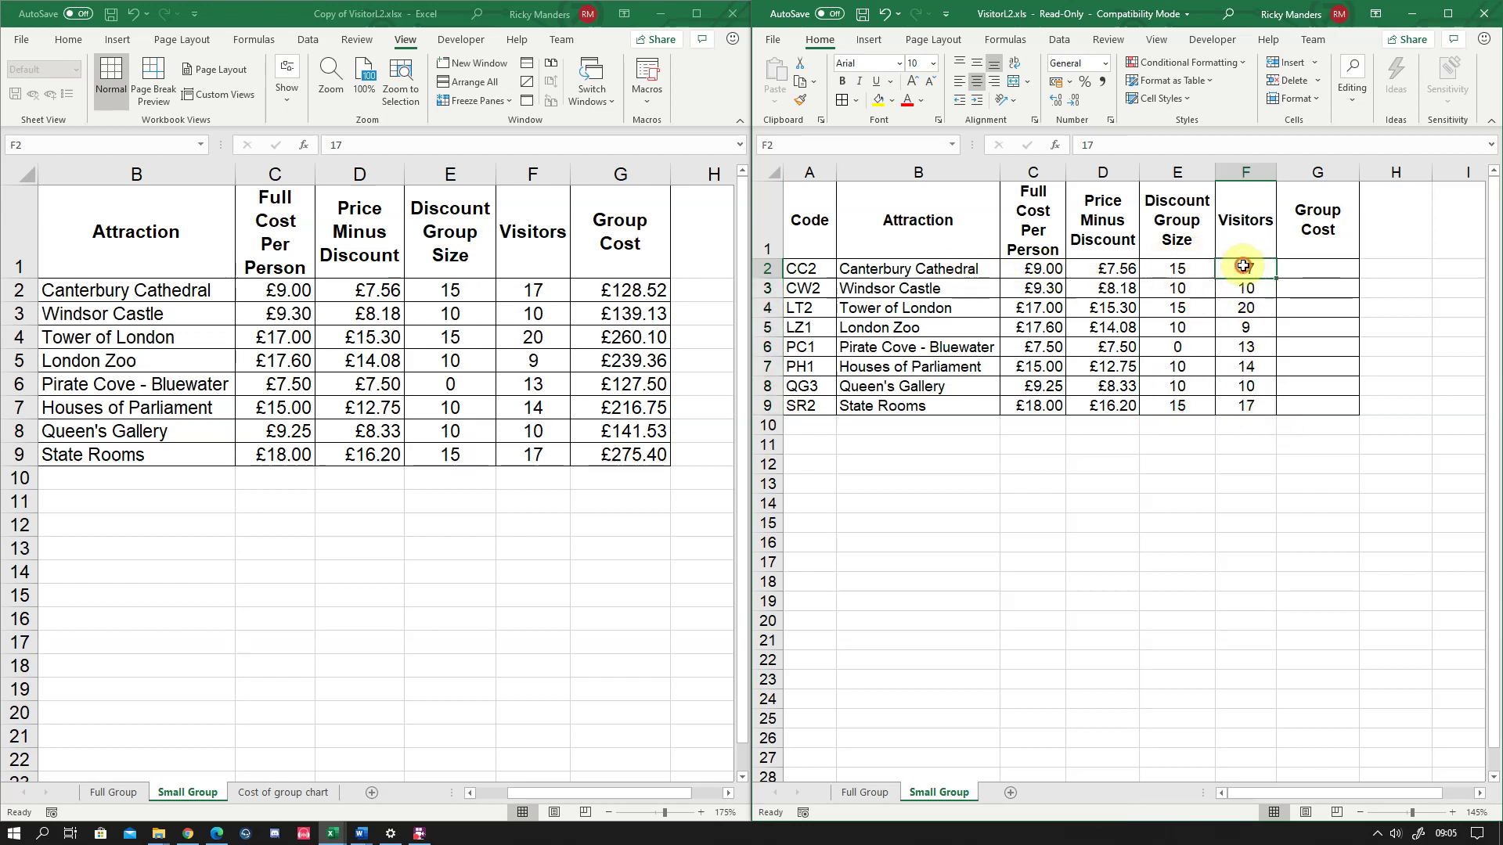
pyautogui.click(1176, 268)
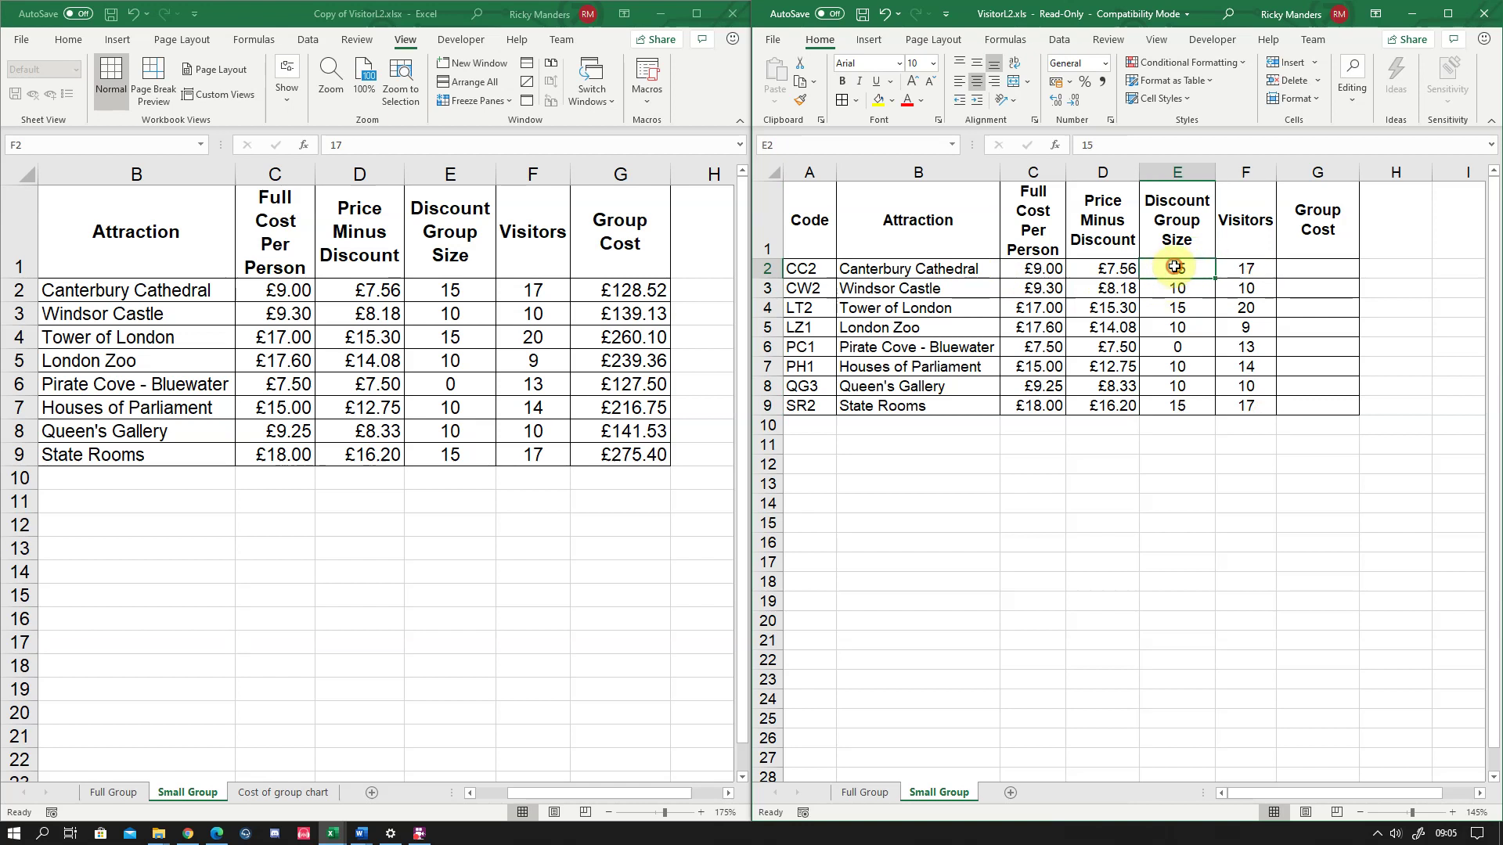
# Compare Canterbury Cathedral's discounted price in D2 with its full cost per person in C2 of VisitorL2.xls
pyautogui.click(1110, 273)
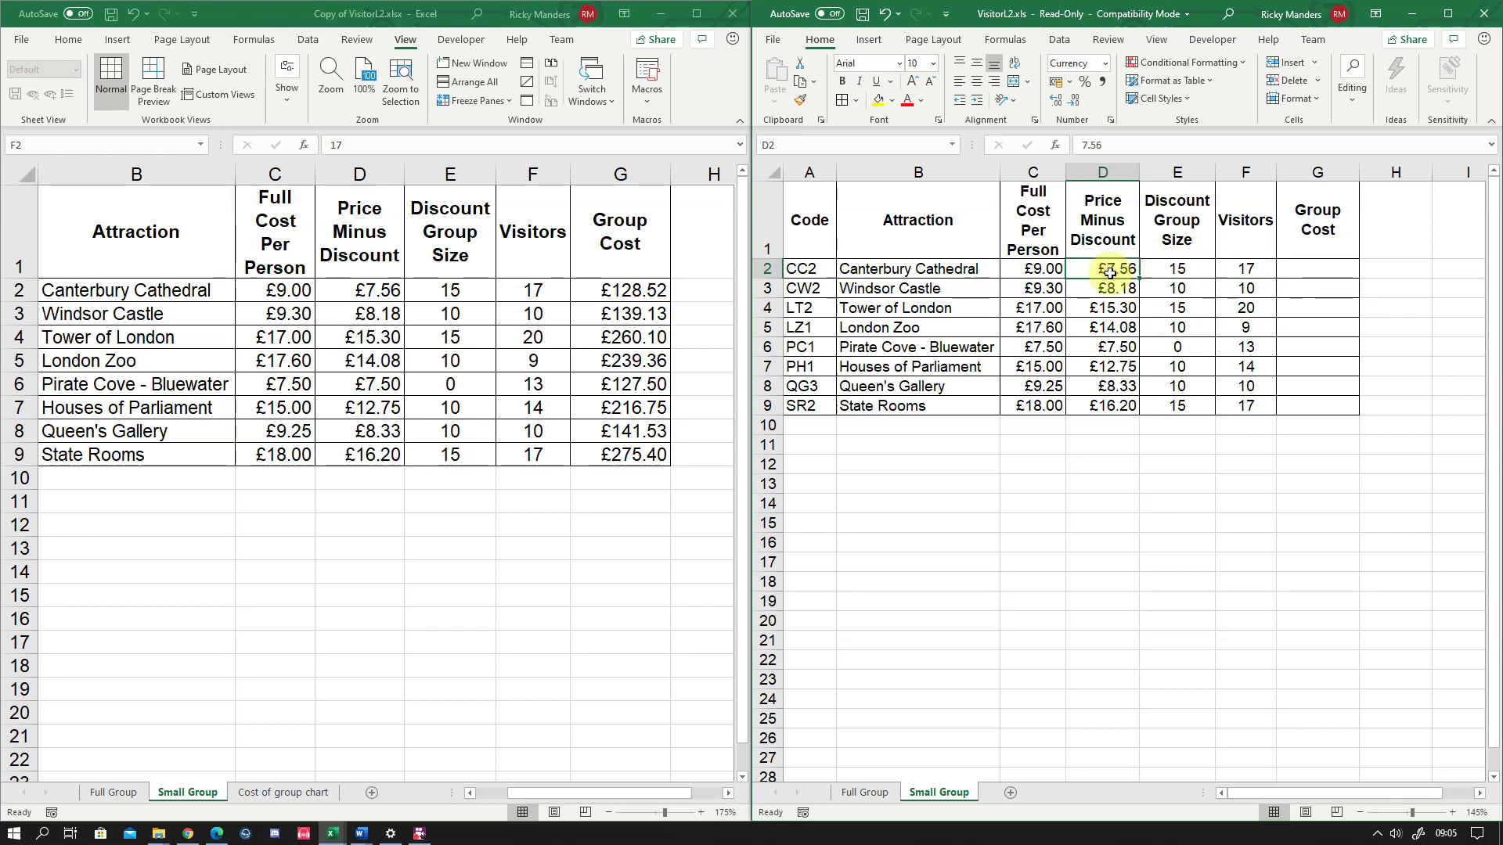
pyautogui.click(1050, 270)
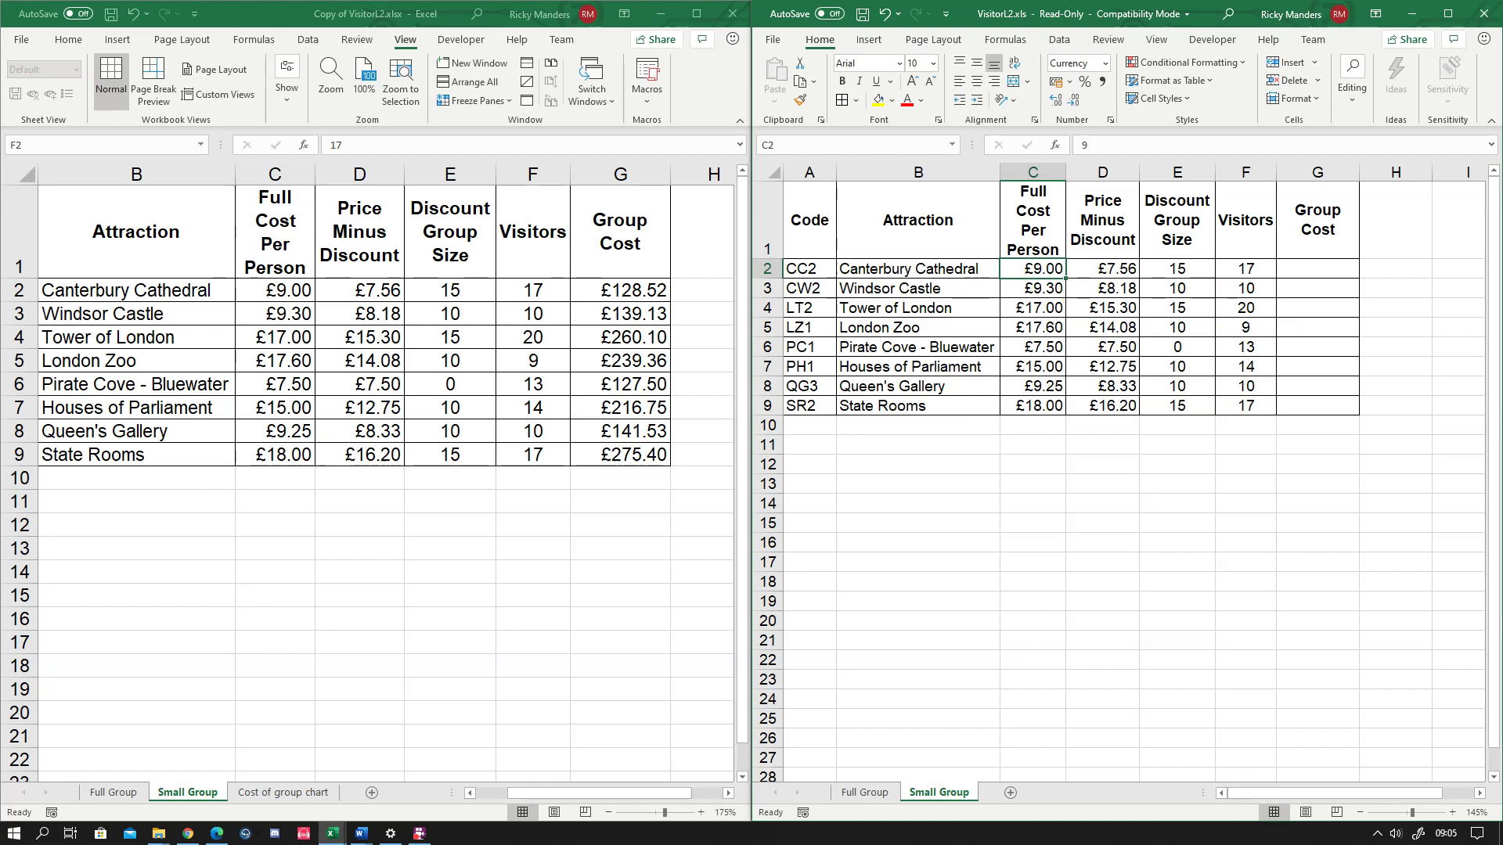
pyautogui.hotkey('alt', 'Tab')
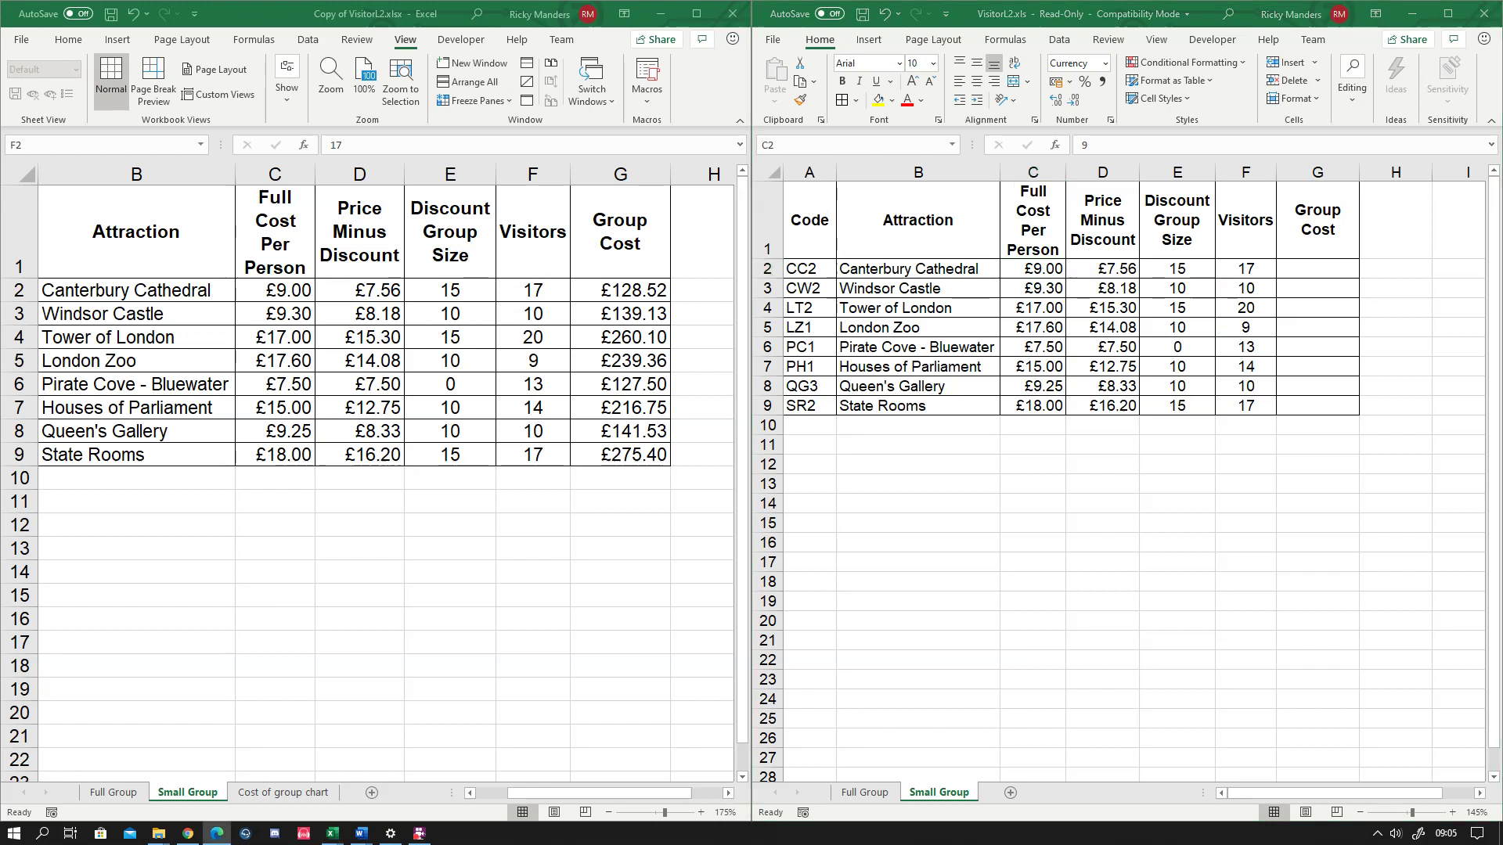
# Start an IF formula in Group Cost cell G2 of VisitorL2.xls with the logical test F2>=E2
pyautogui.click(1315, 268)
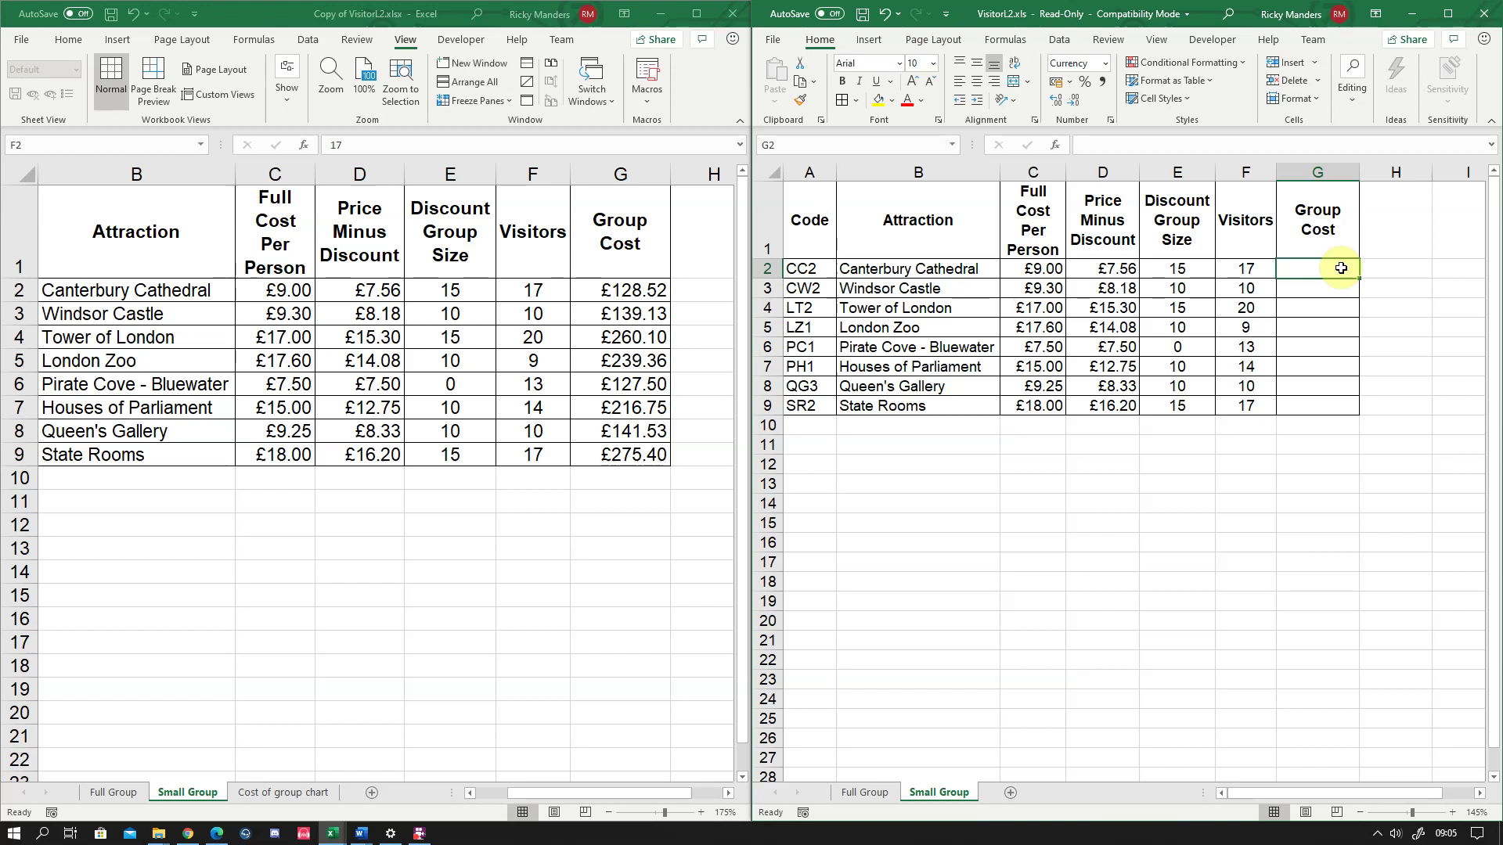
pyautogui.write('=if')
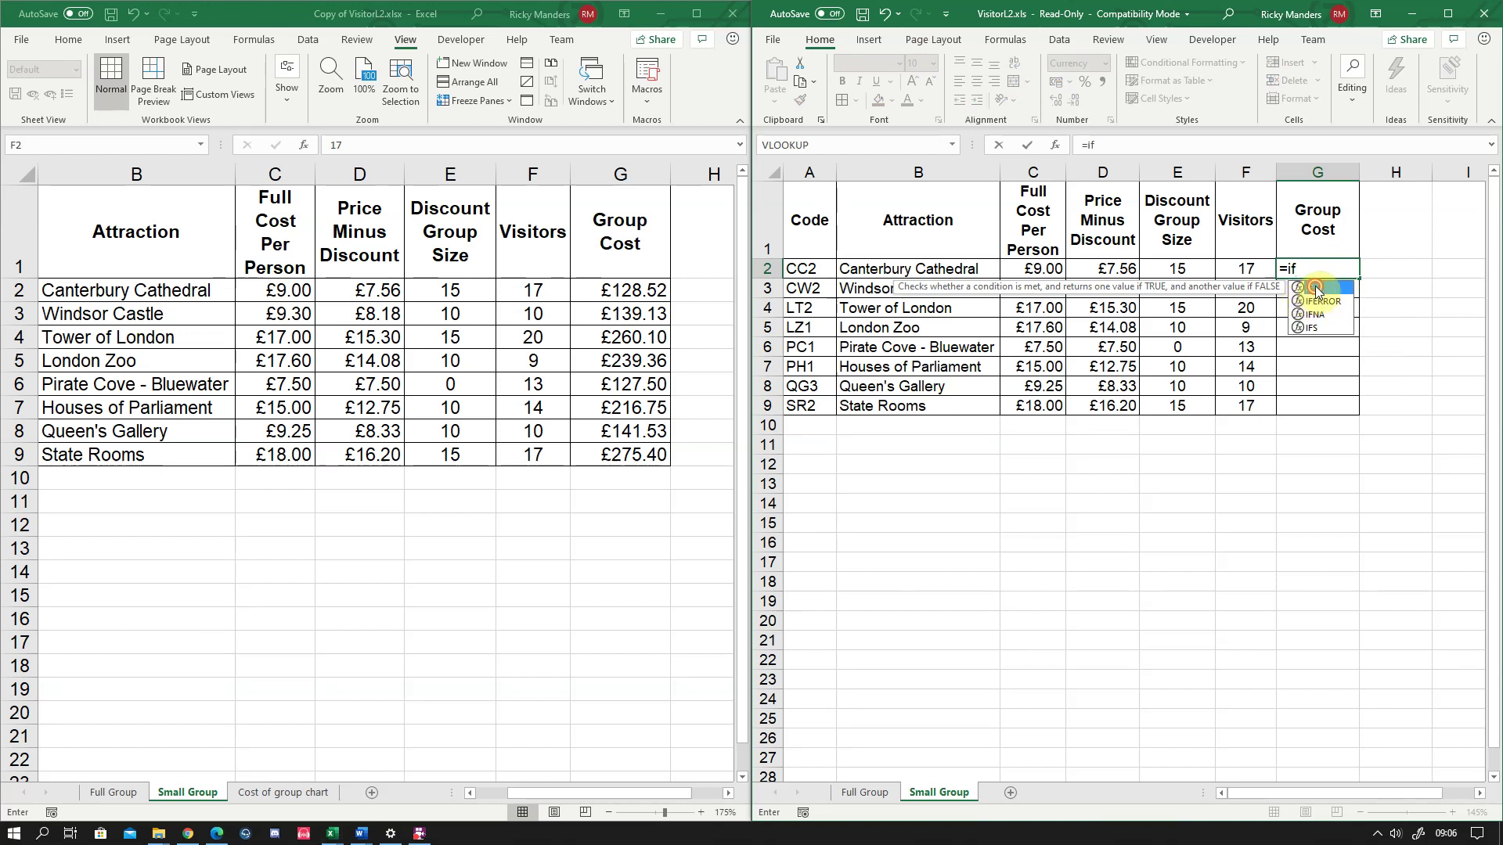
pyautogui.doubleClick(1315, 288)
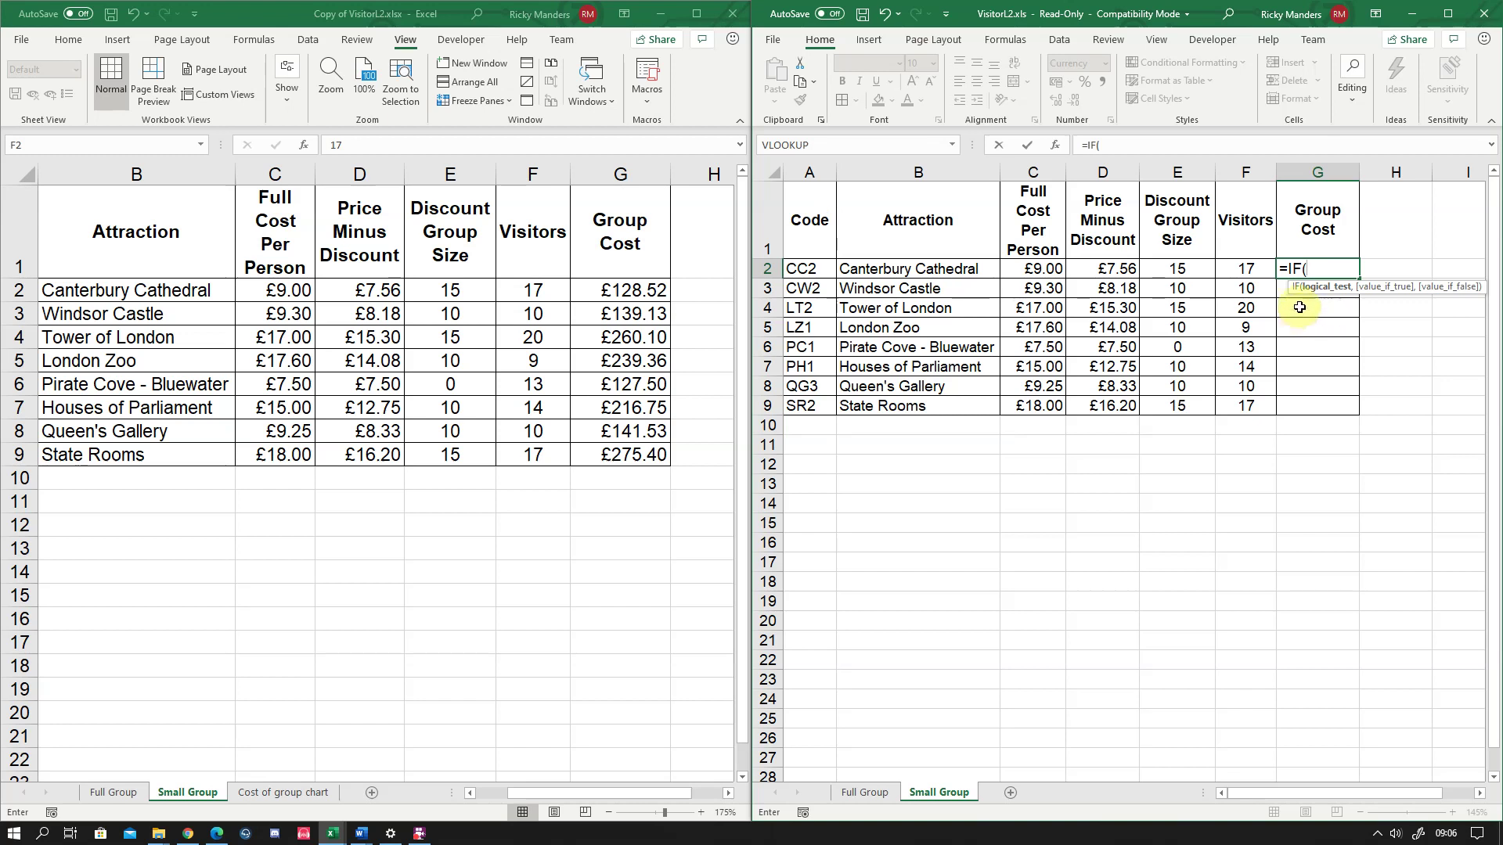
pyautogui.click(1237, 268)
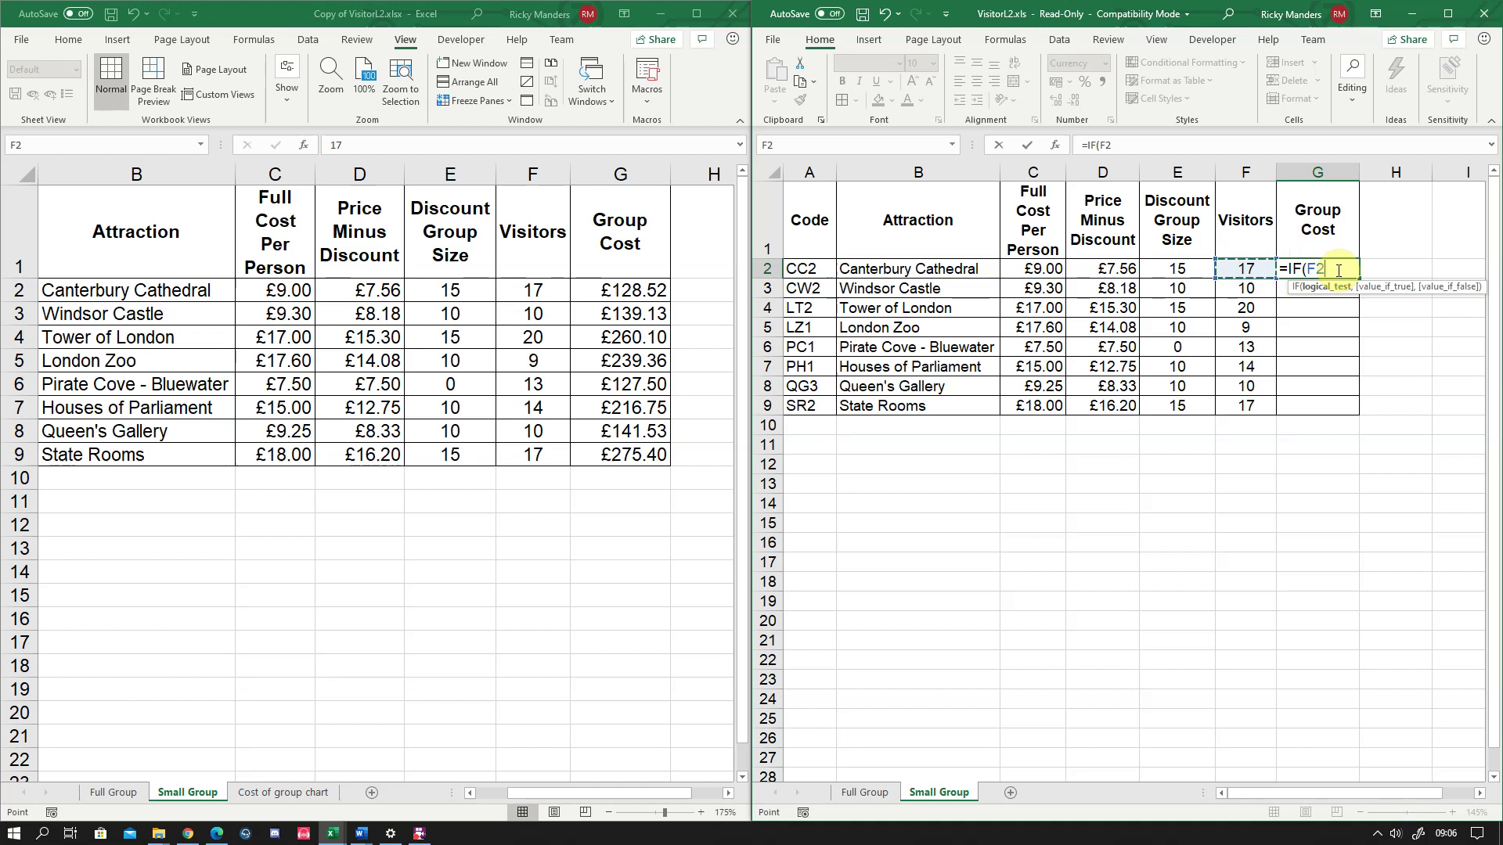
pyautogui.write('>=')
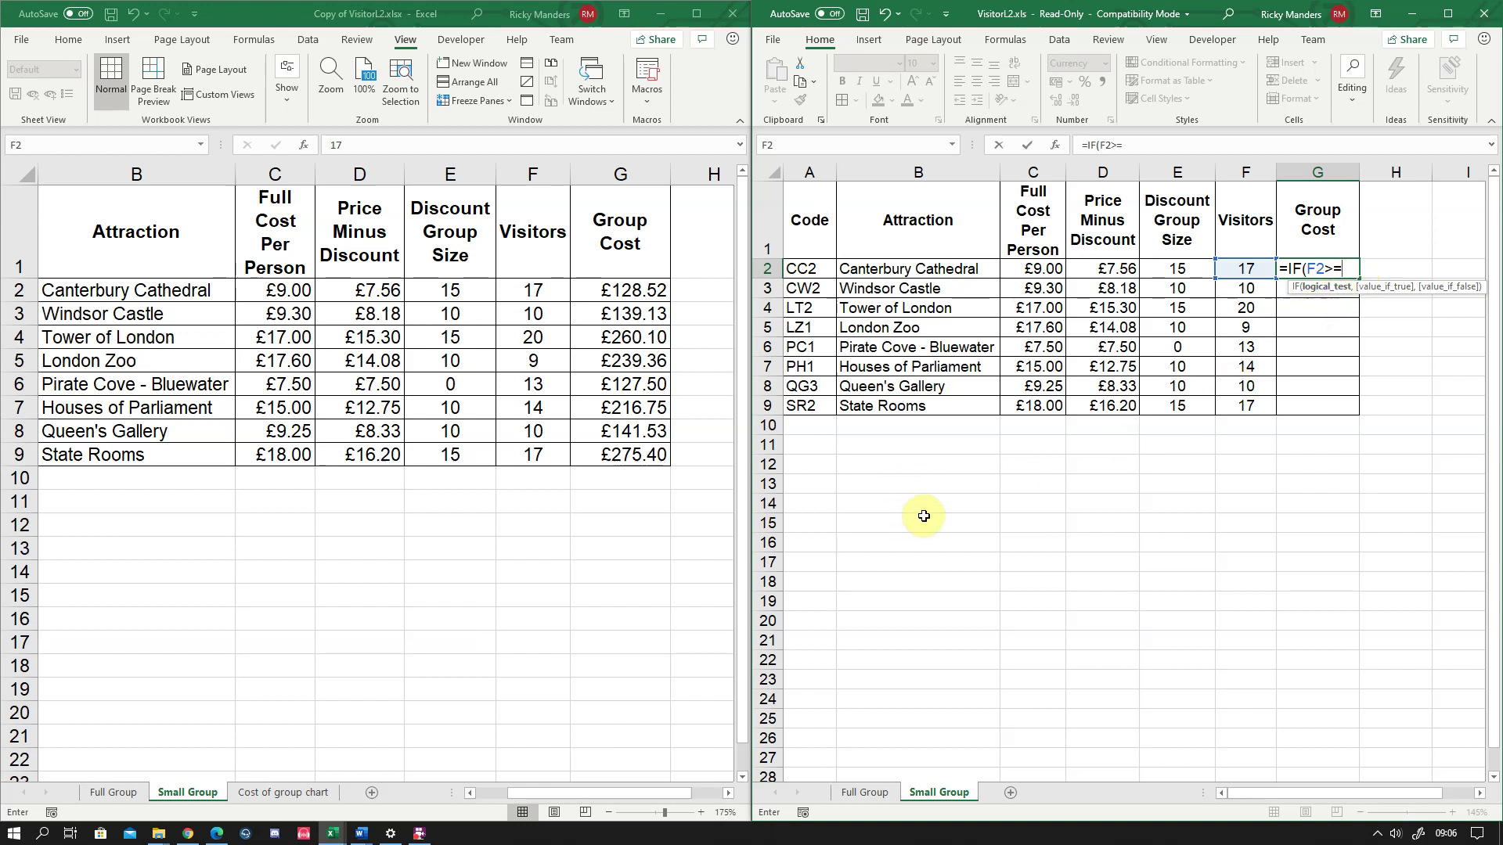
pyautogui.click(1330, 270)
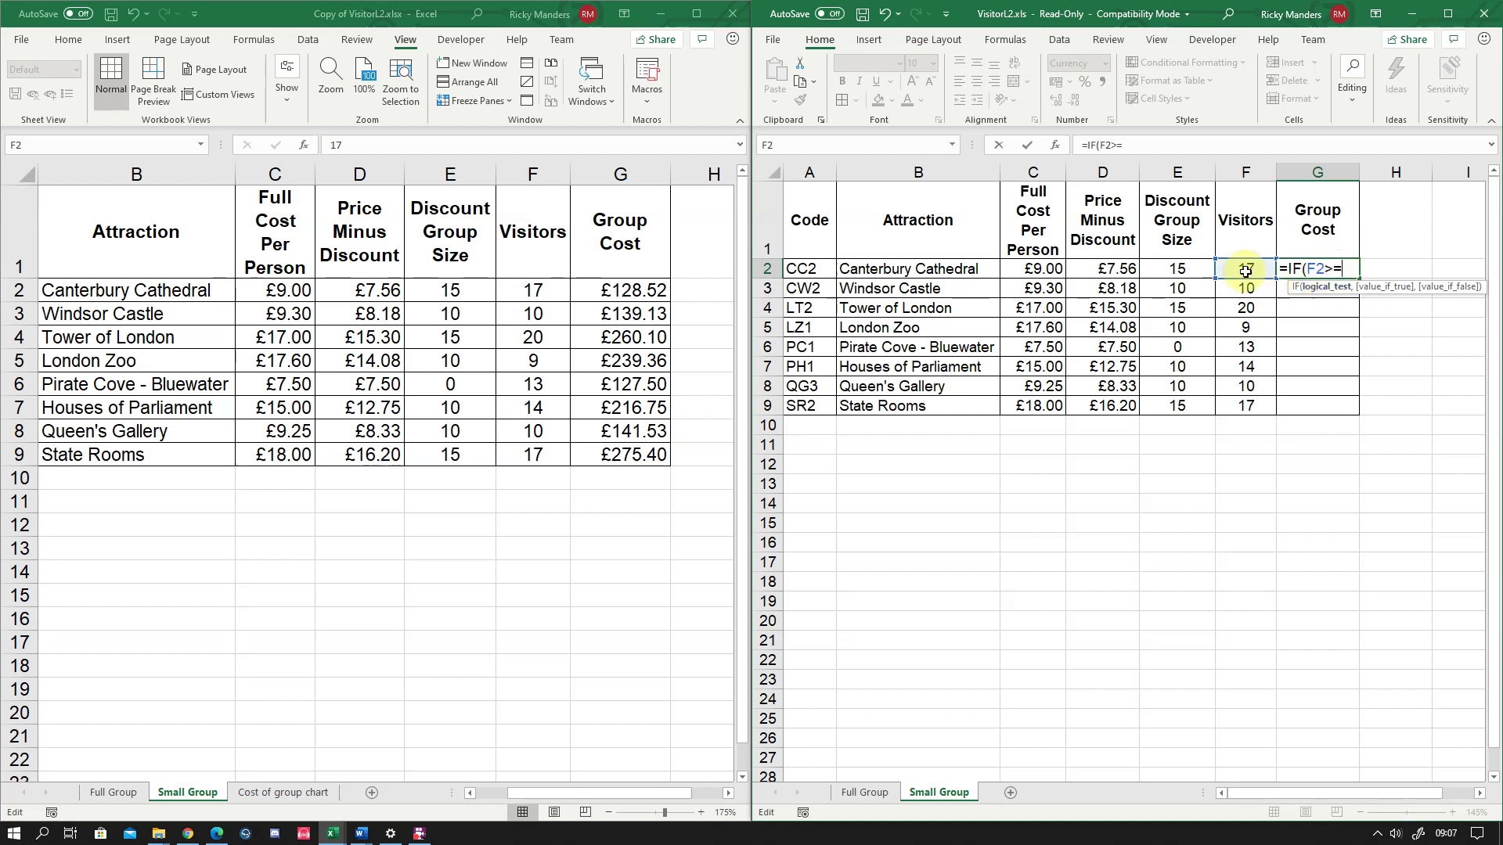
pyautogui.click(1178, 270)
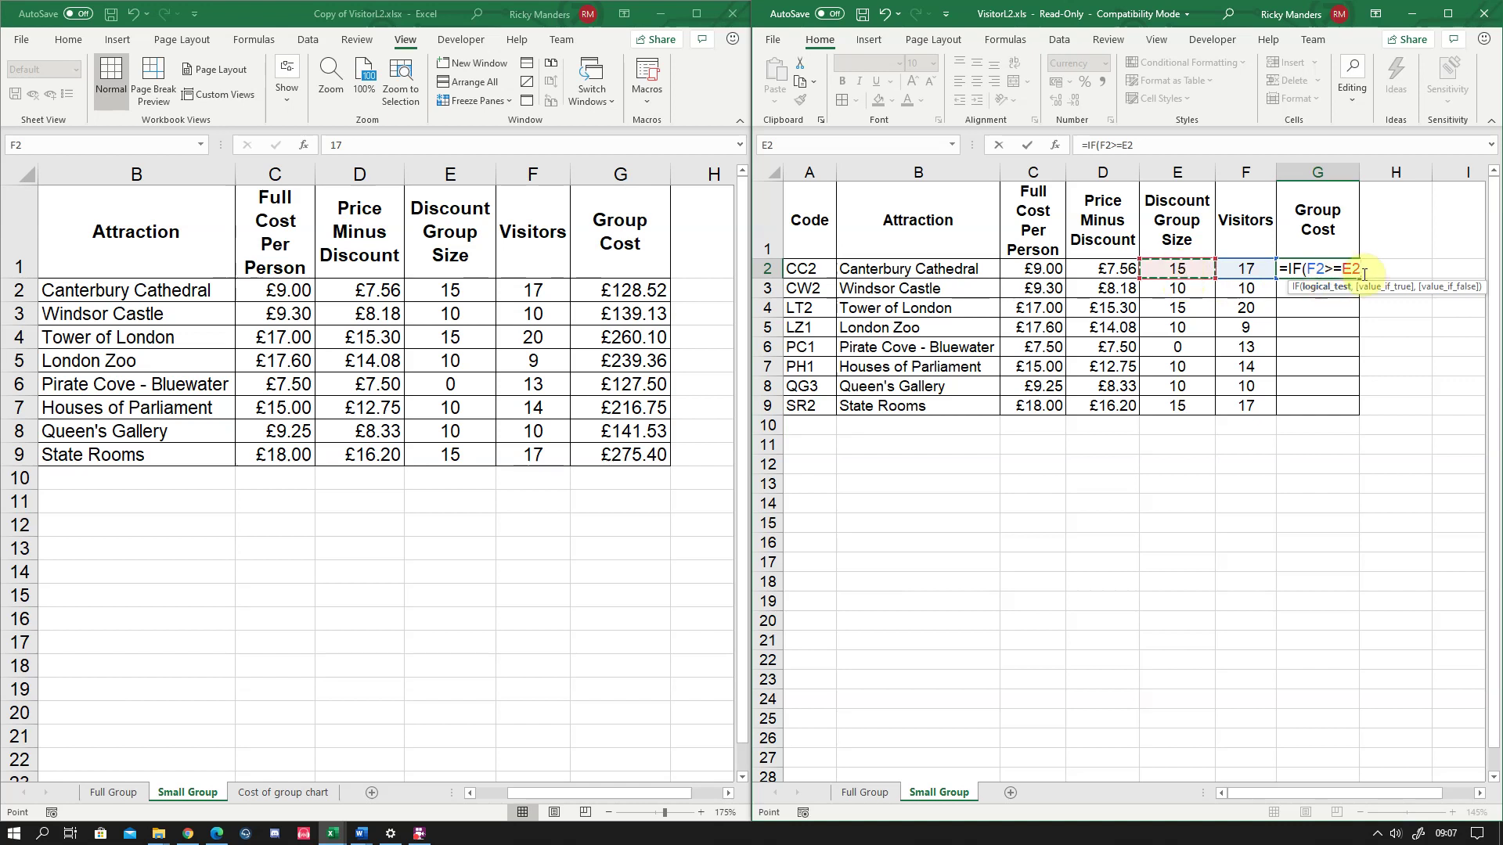
# Complete the G2 IF formula to return "Discount" when true and "No Discount" when false, with both texts in closed quotation marks
pyautogui.write(',')
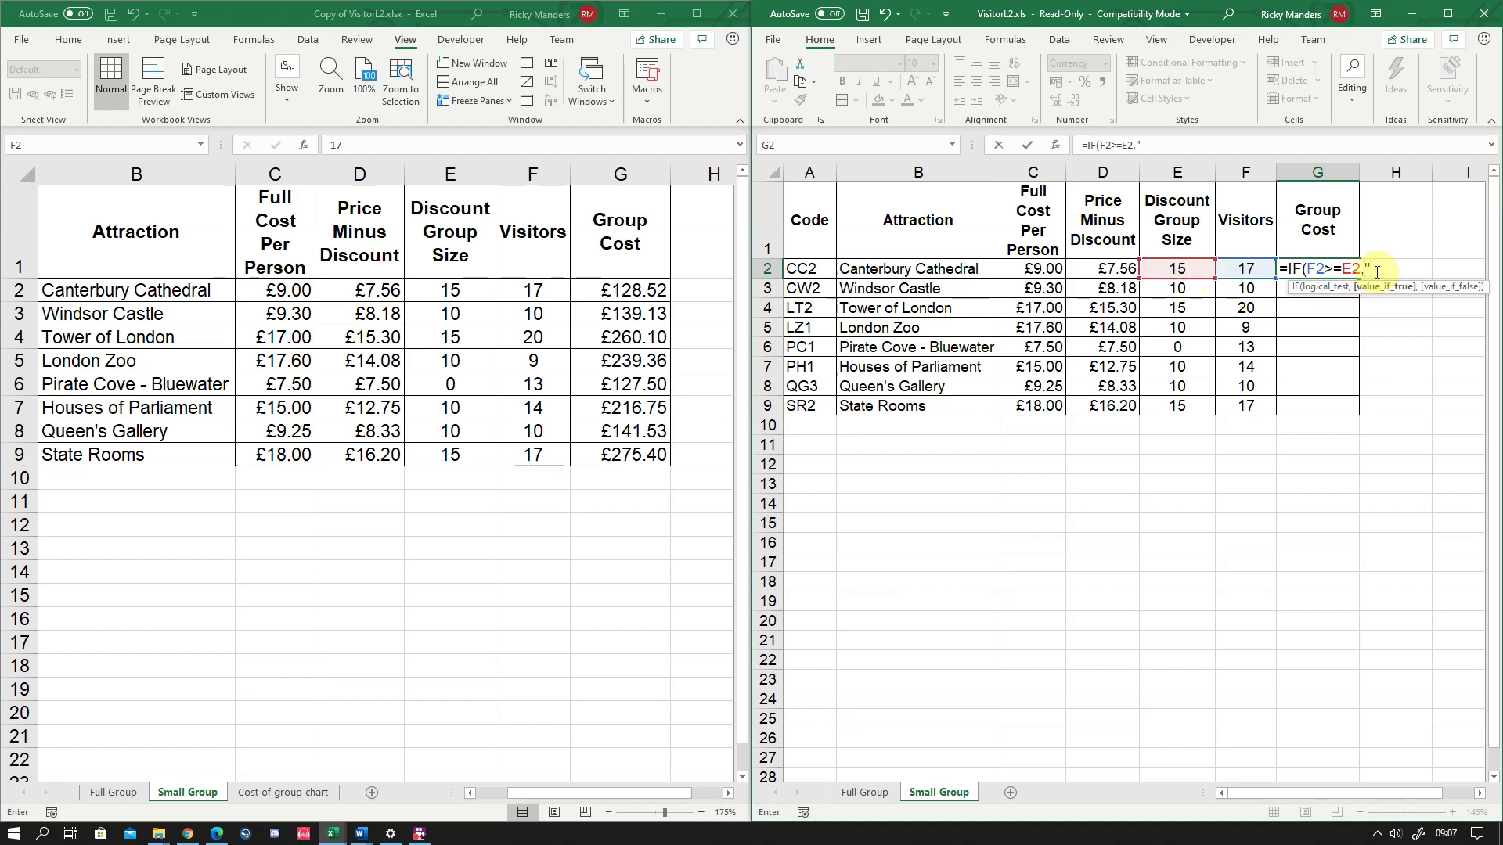
pyautogui.write('"Discount')
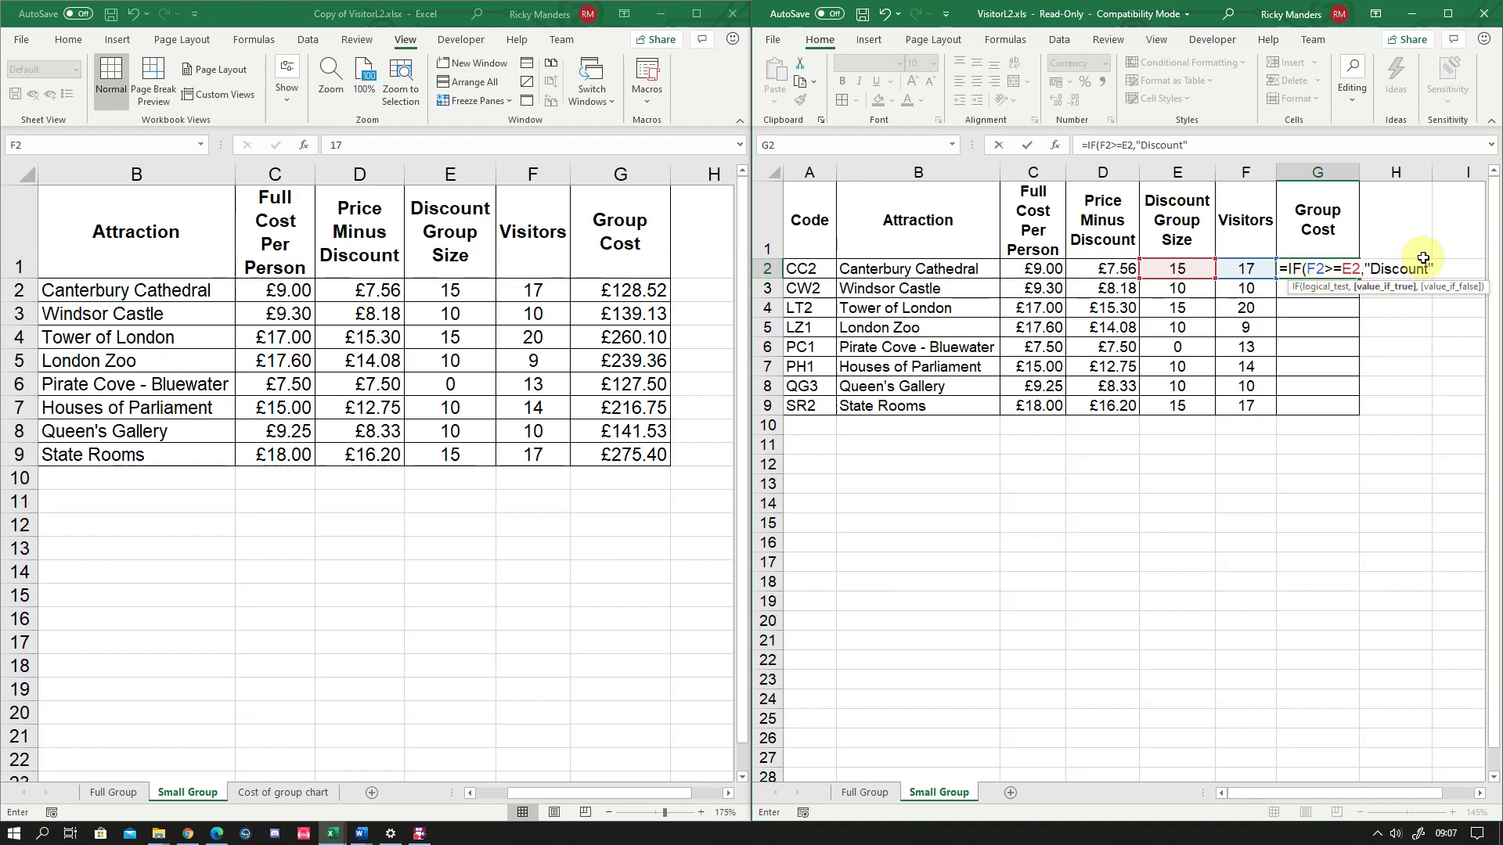
pyautogui.write(',')
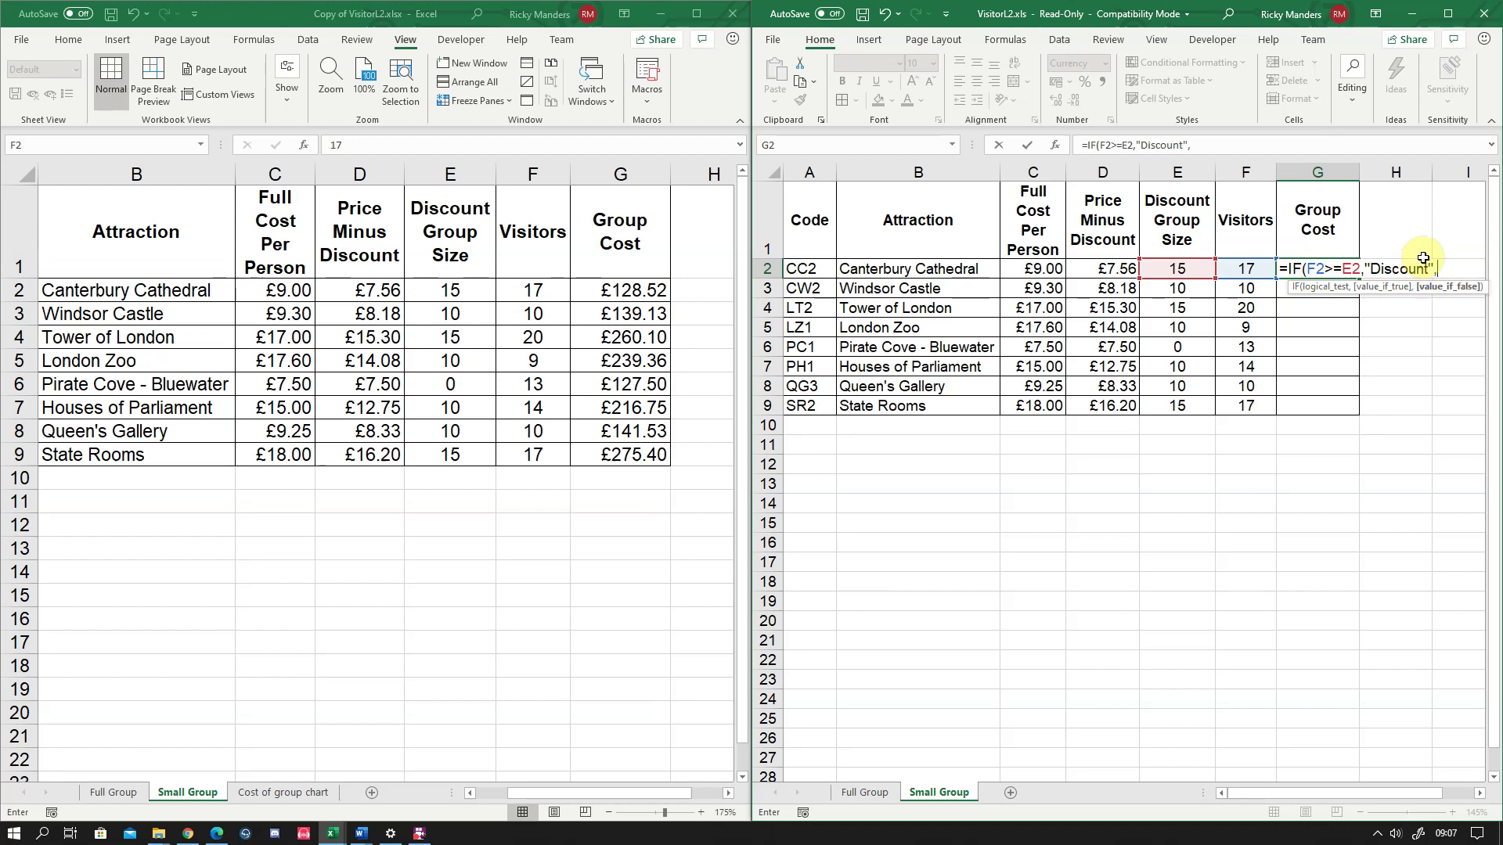
pyautogui.write('"No Discount')
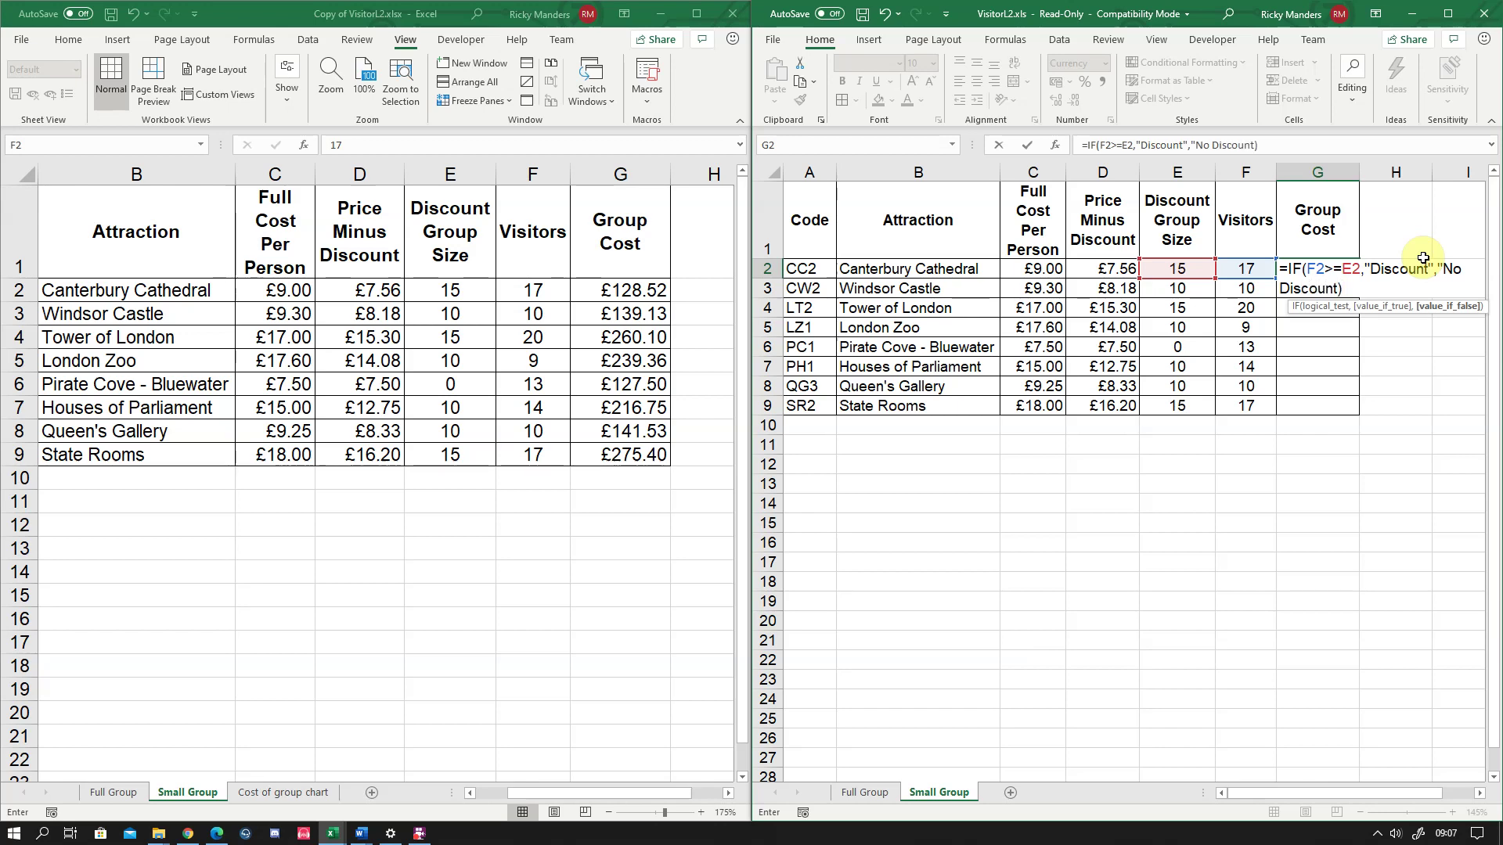
pyautogui.press('Return')
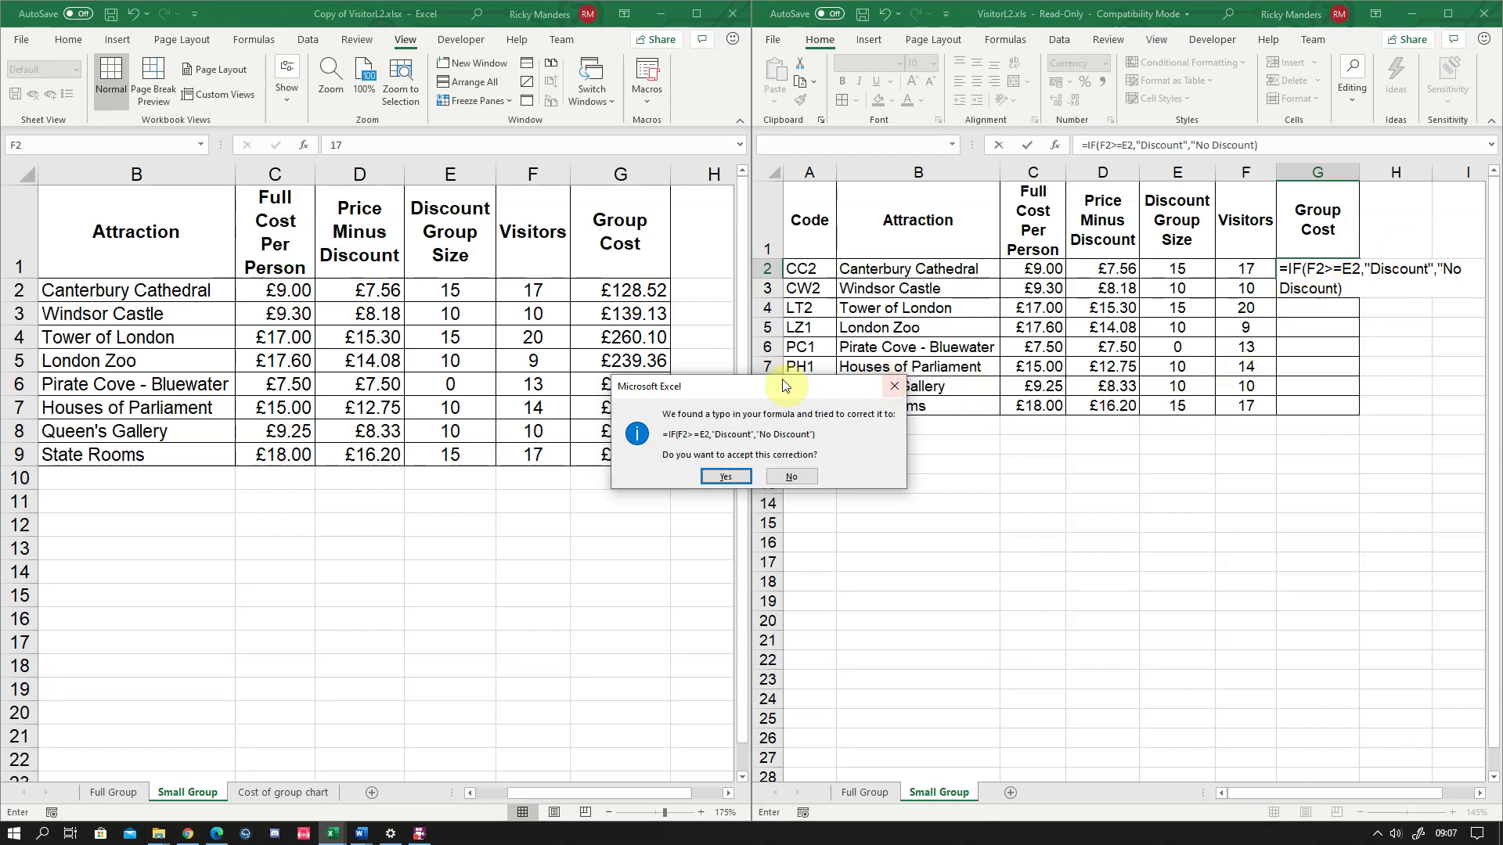
pyautogui.click(791, 474)
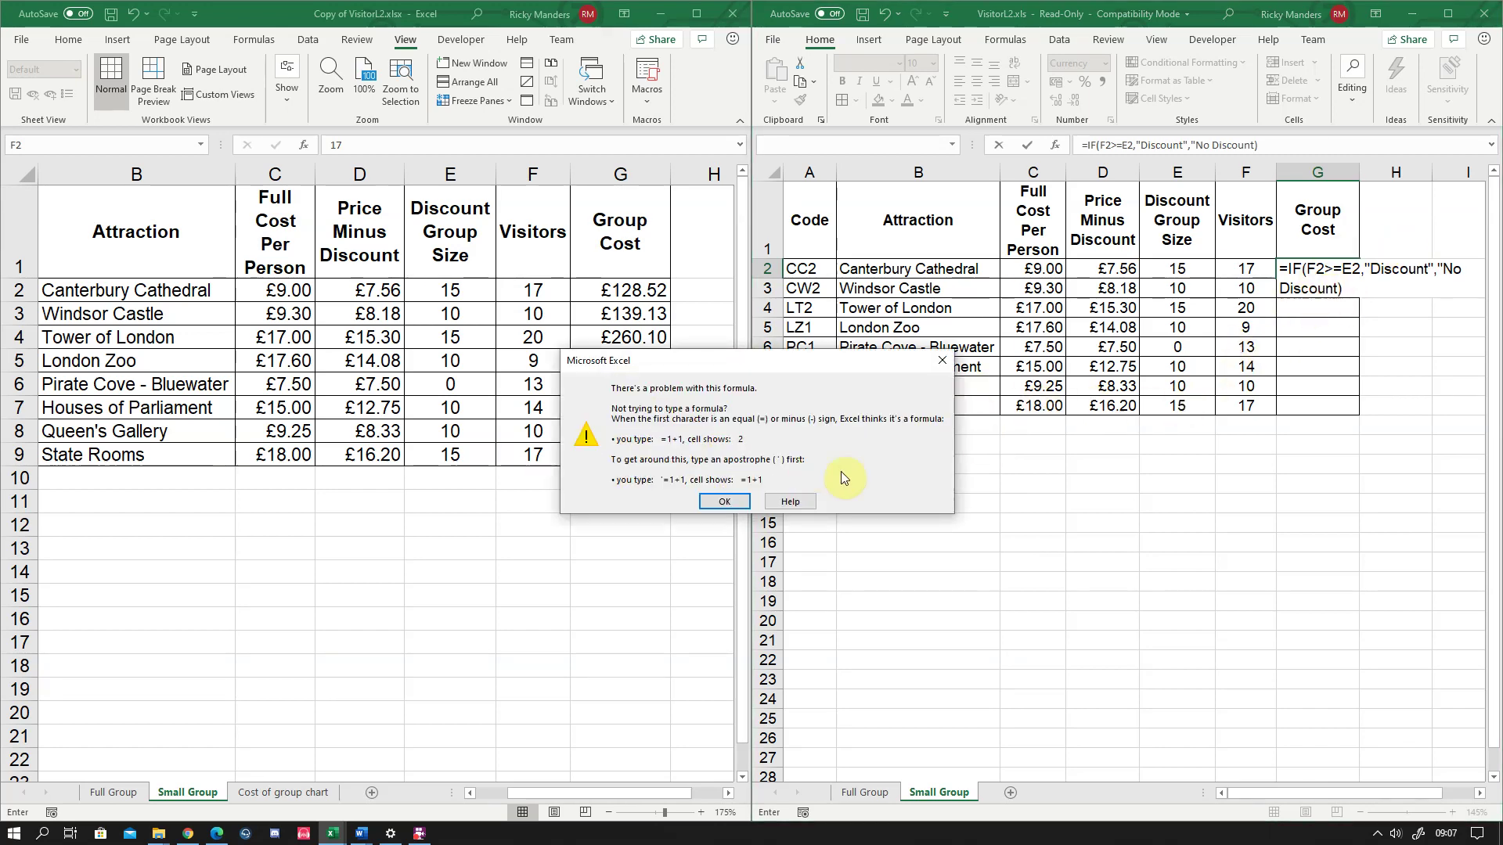
pyautogui.click(724, 501)
pyautogui.click(1335, 287)
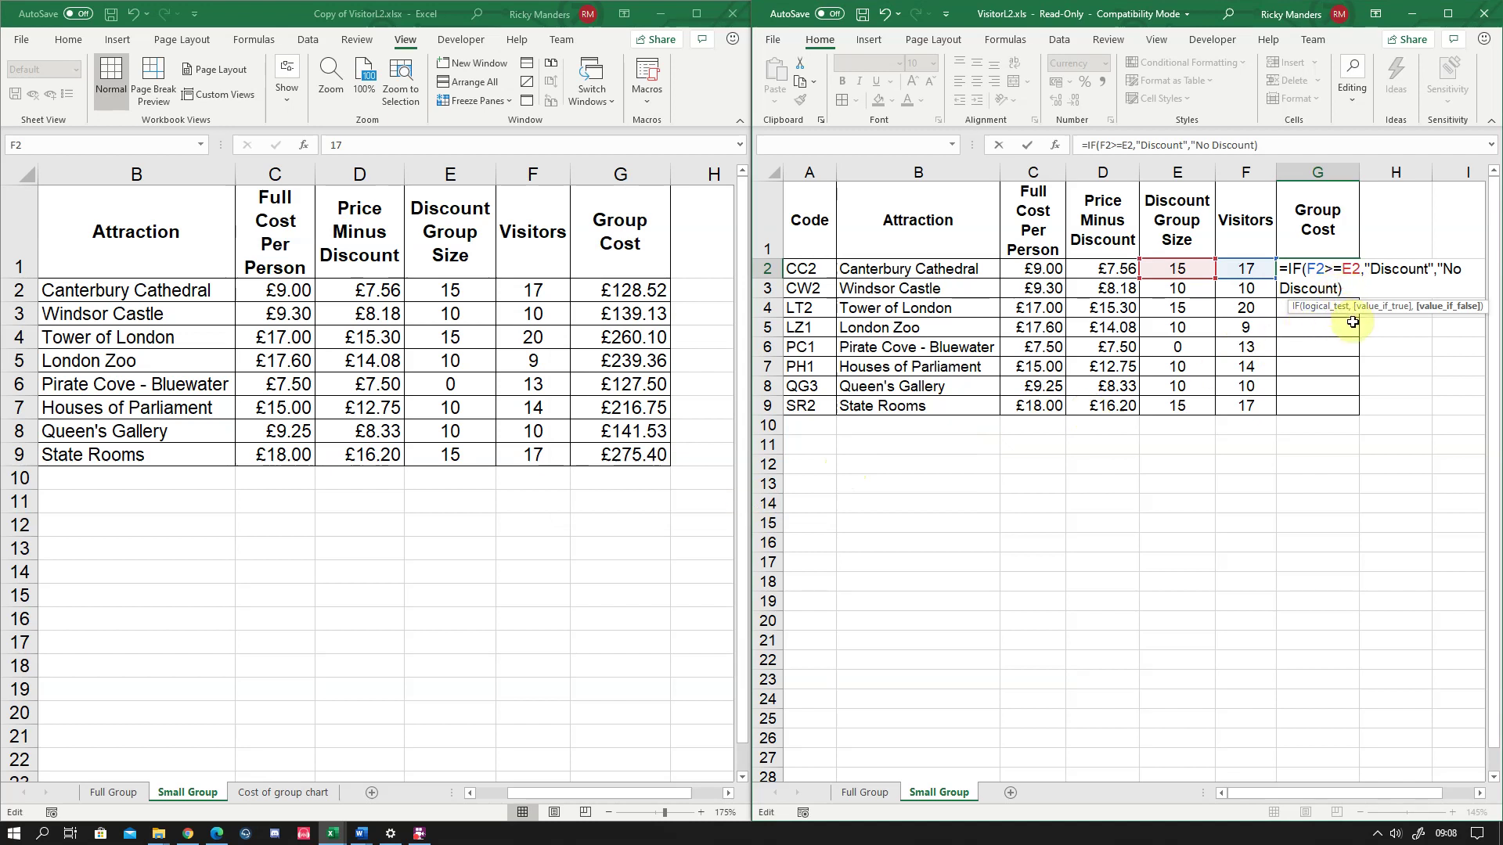
pyautogui.write('"')
pyautogui.press('Return')
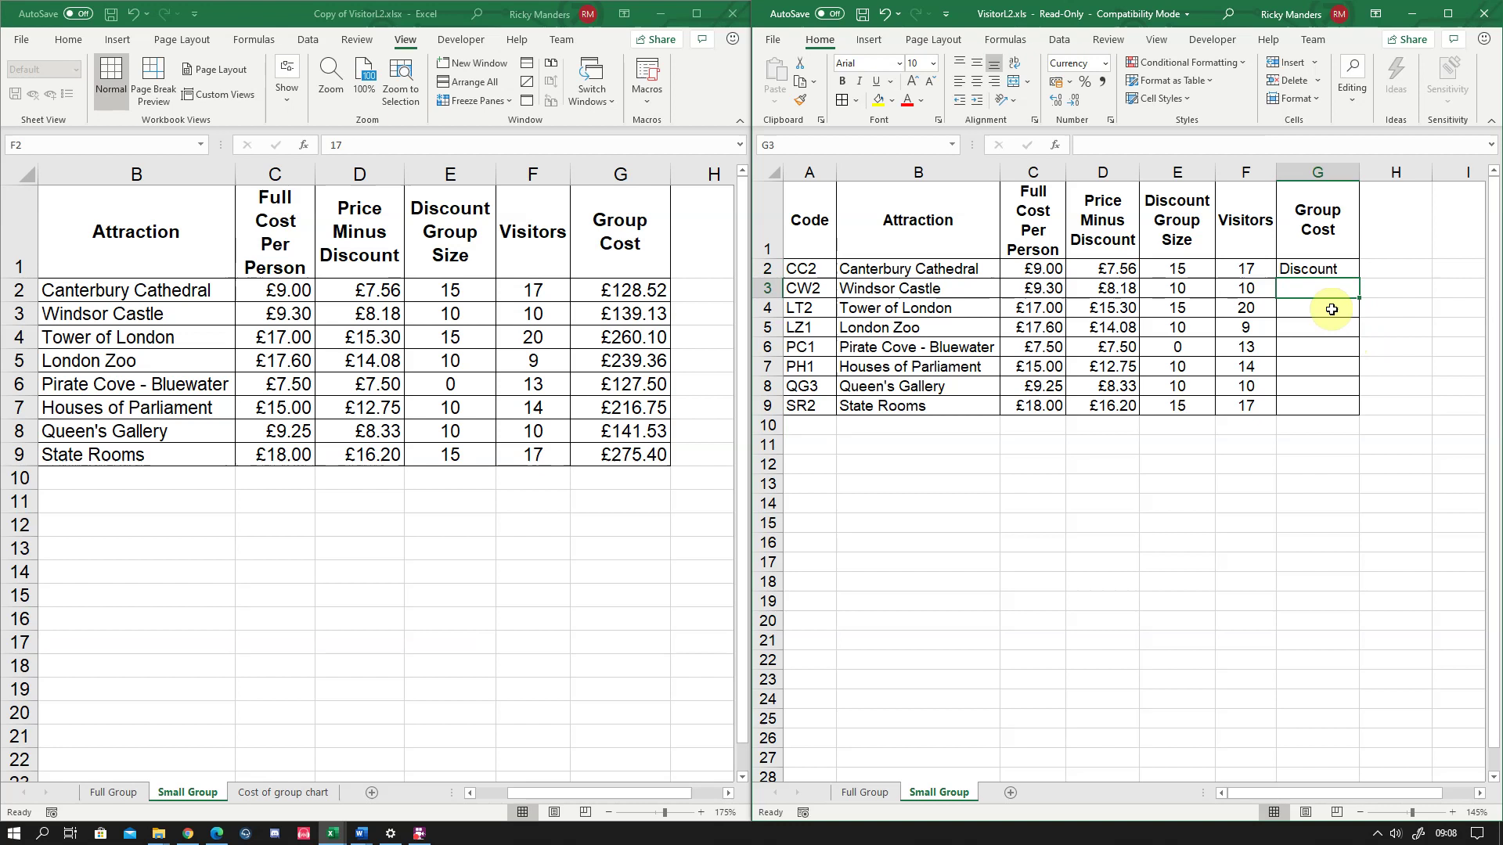
# Fill the G2 IF formula down the Group Cost column to G9
pyautogui.click(1334, 268)
pyautogui.moveTo(1358, 280); pyautogui.dragTo(1364, 411)
pyautogui.click(1393, 333)
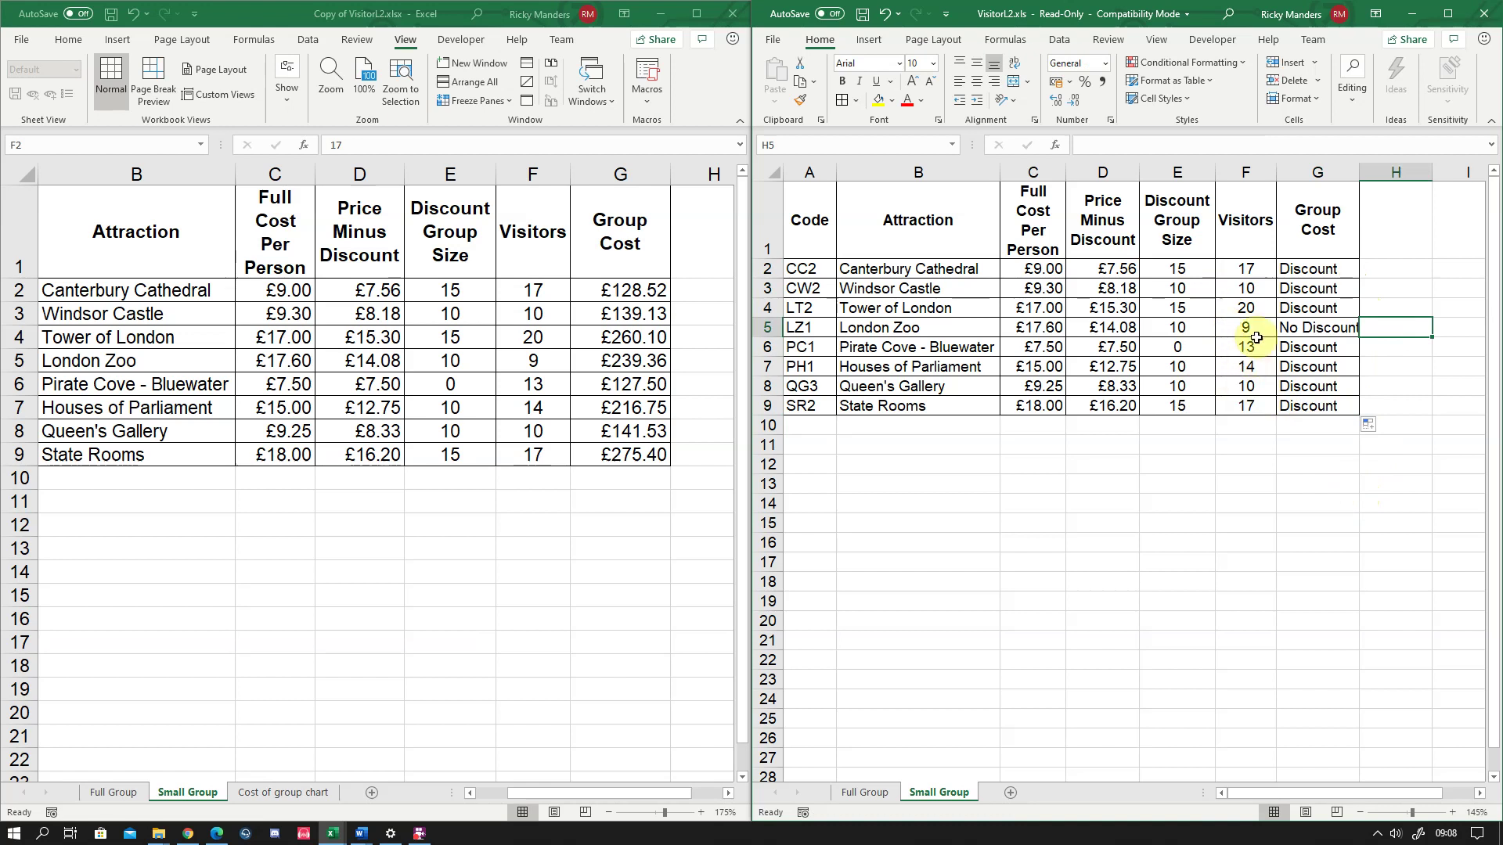
# Check each attraction's IF result in G2:G9 against its Visitors and Discount Group Size values
pyautogui.click(1196, 267)
pyautogui.click(1288, 267)
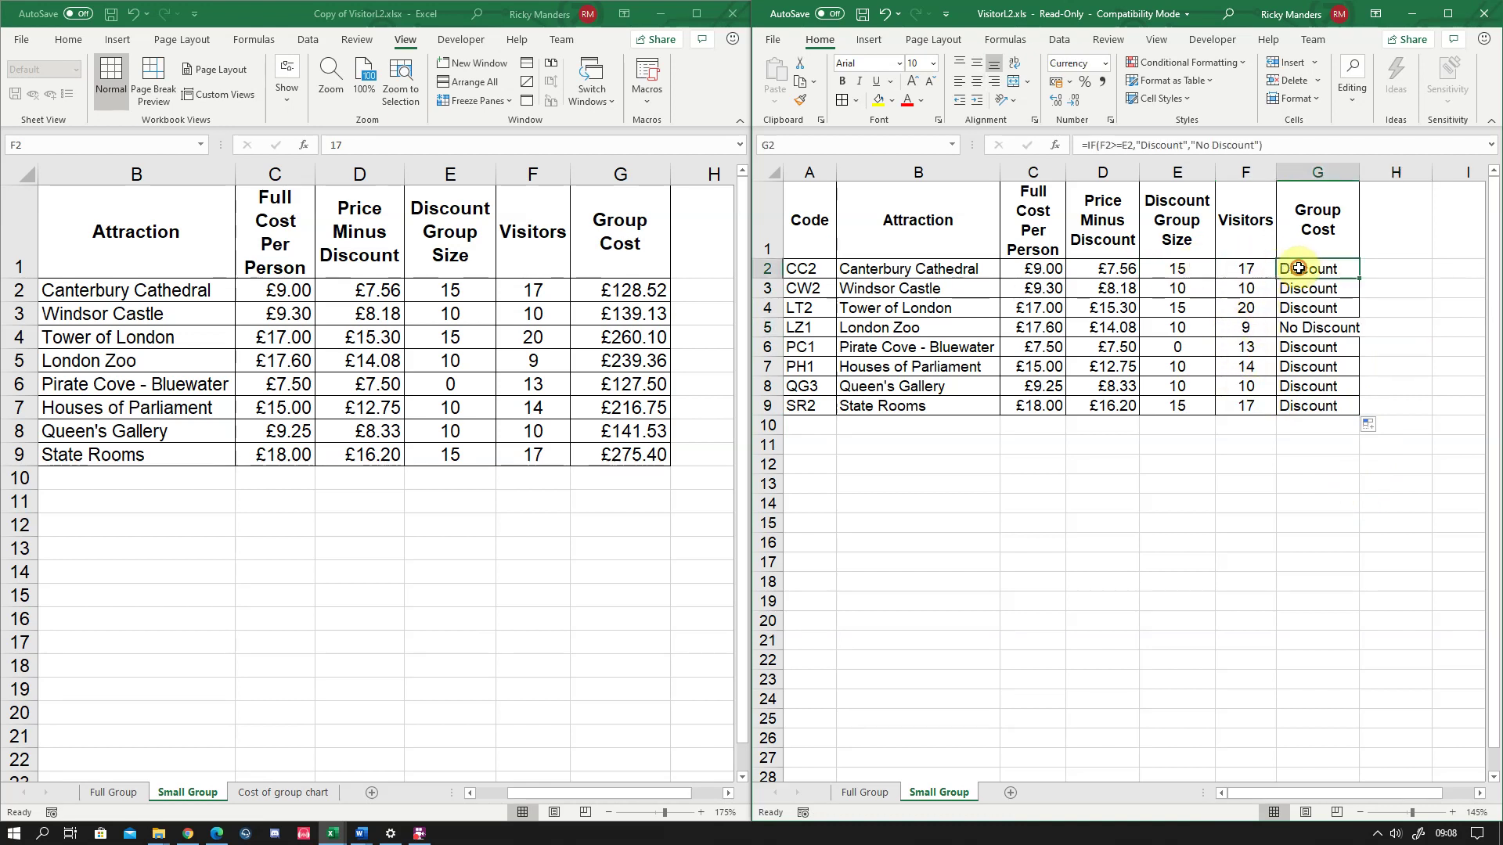
pyautogui.click(1243, 286)
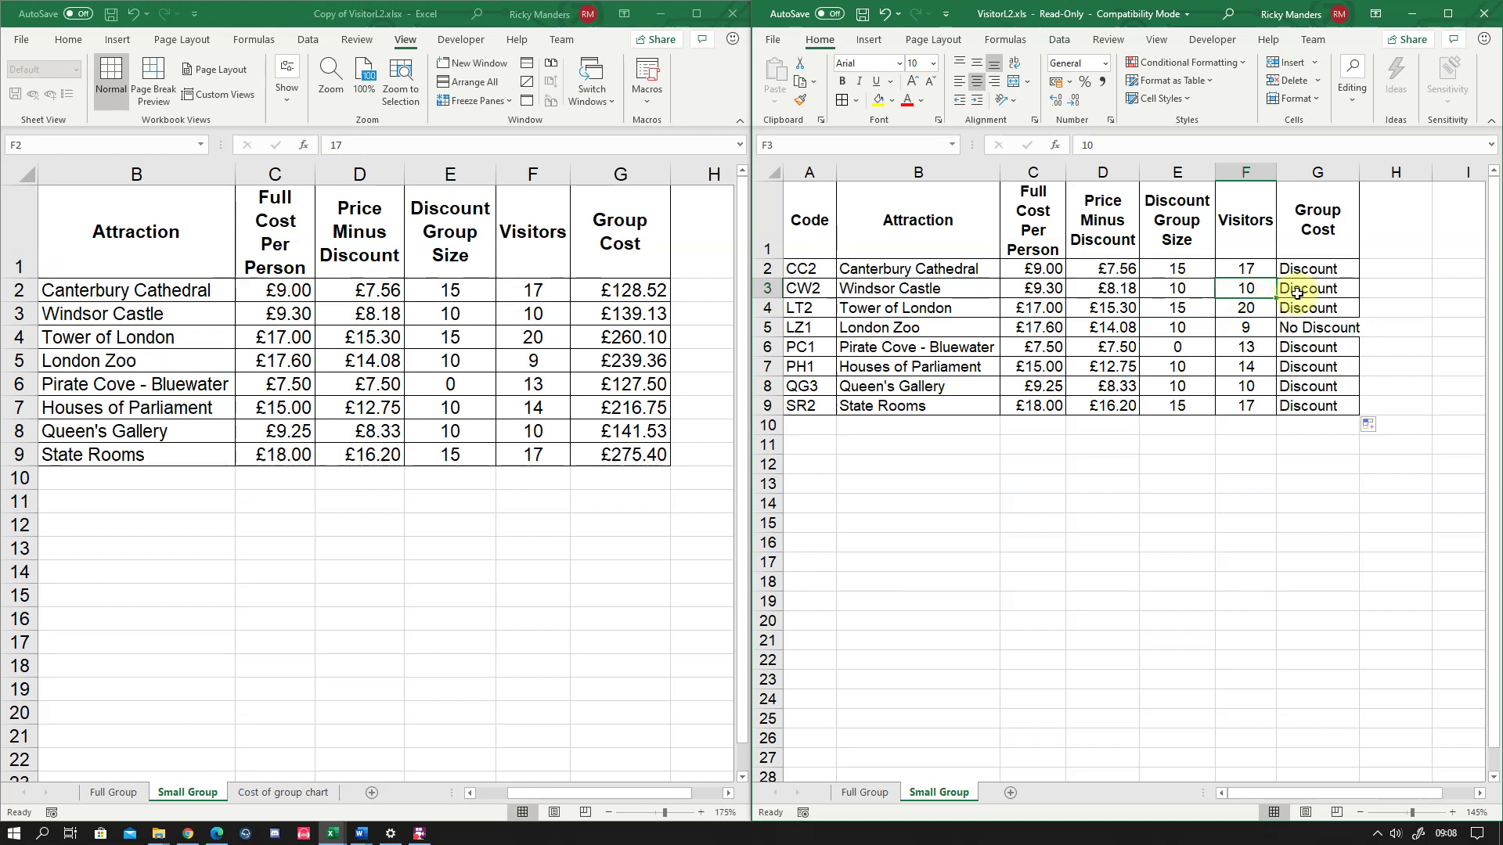
pyautogui.click(1193, 310)
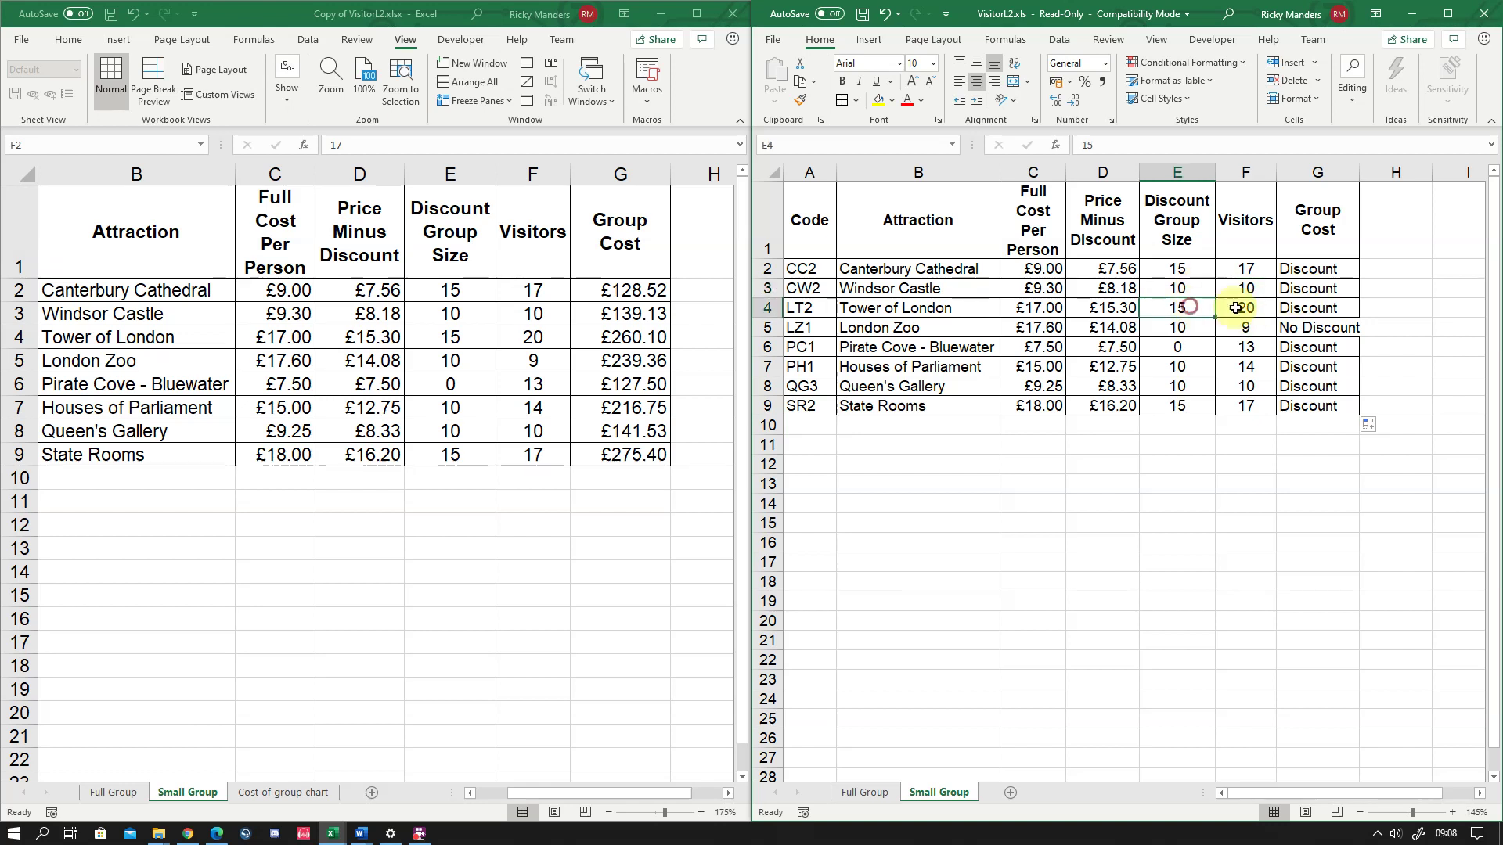
pyautogui.click(1295, 309)
pyautogui.click(1253, 328)
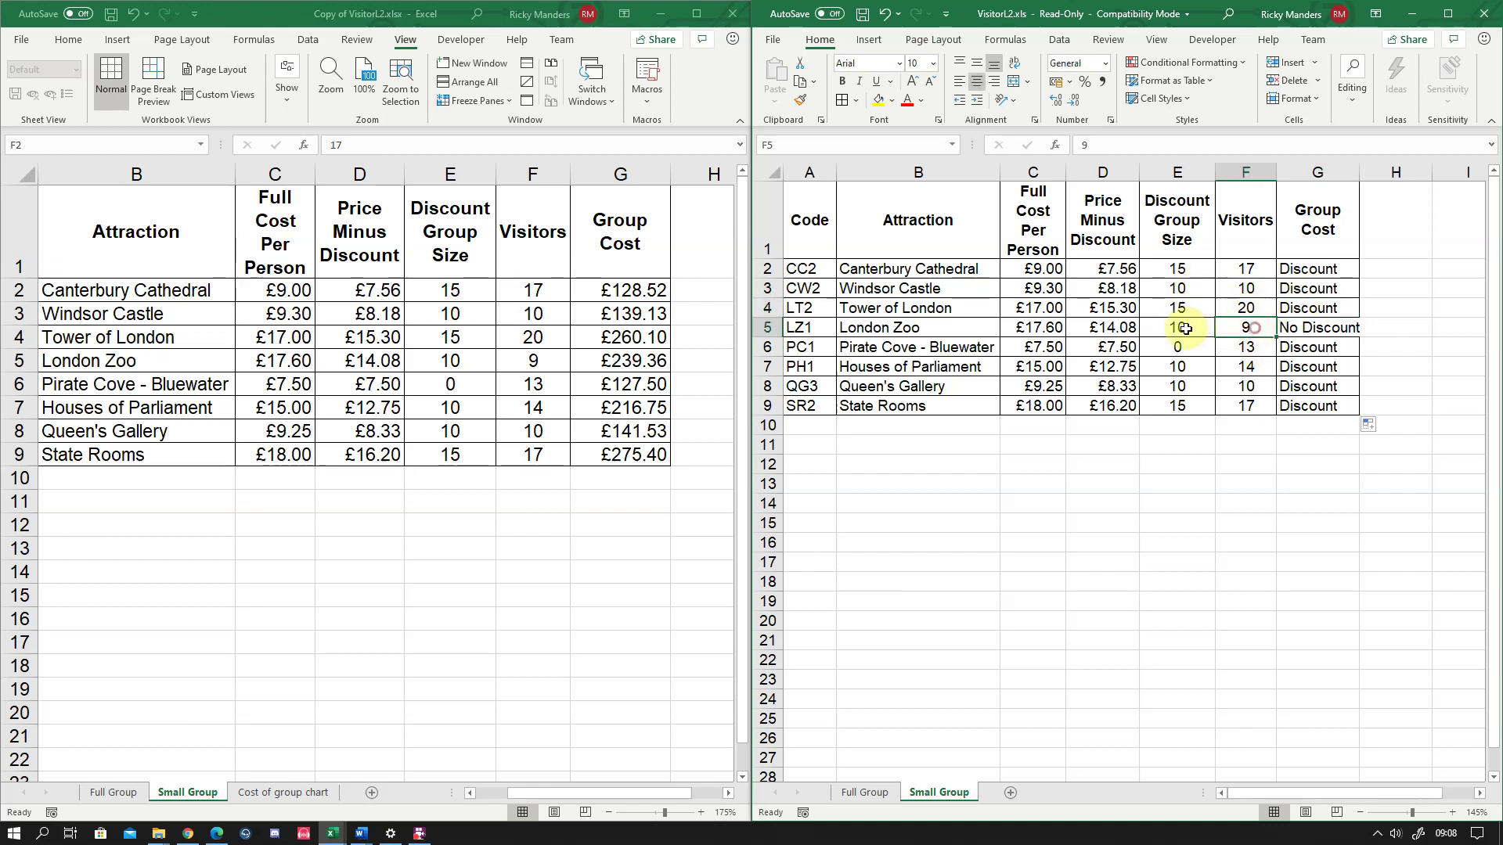
pyautogui.click(1182, 328)
pyautogui.click(1295, 328)
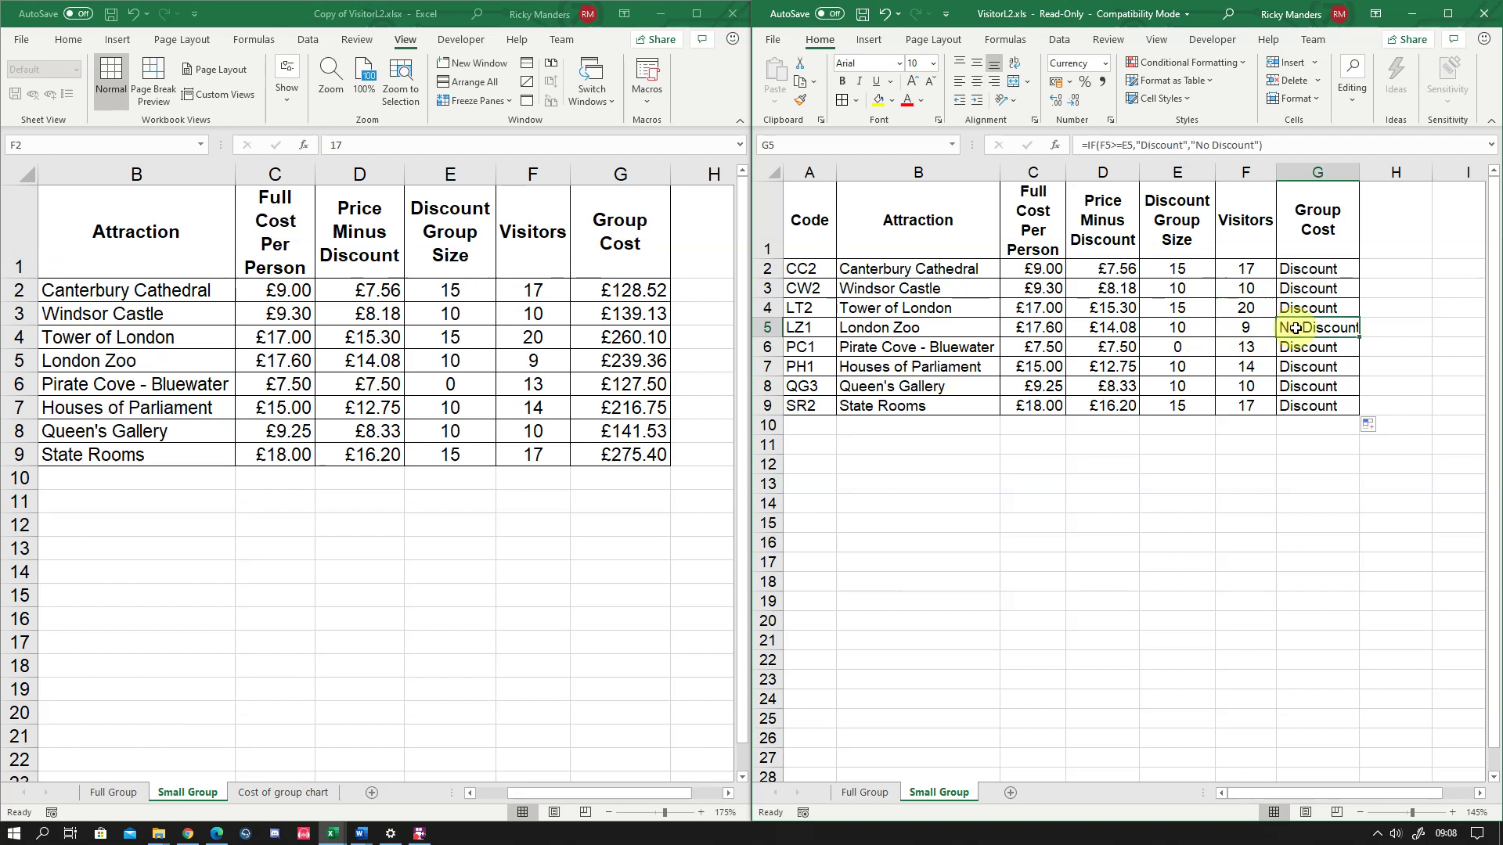
pyautogui.click(1247, 349)
pyautogui.click(1246, 366)
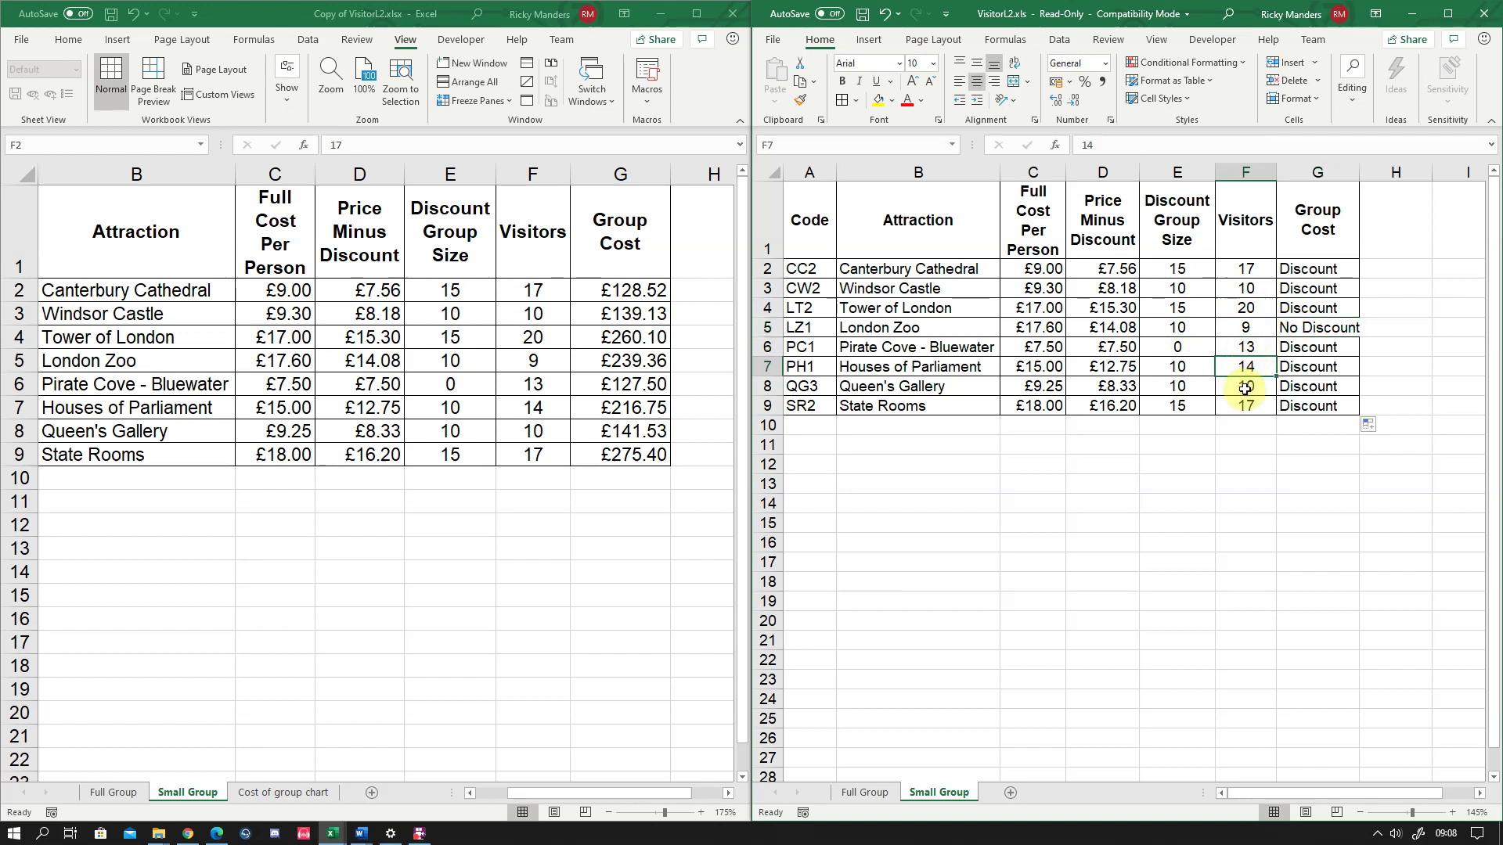
pyautogui.click(1247, 387)
pyautogui.click(1244, 408)
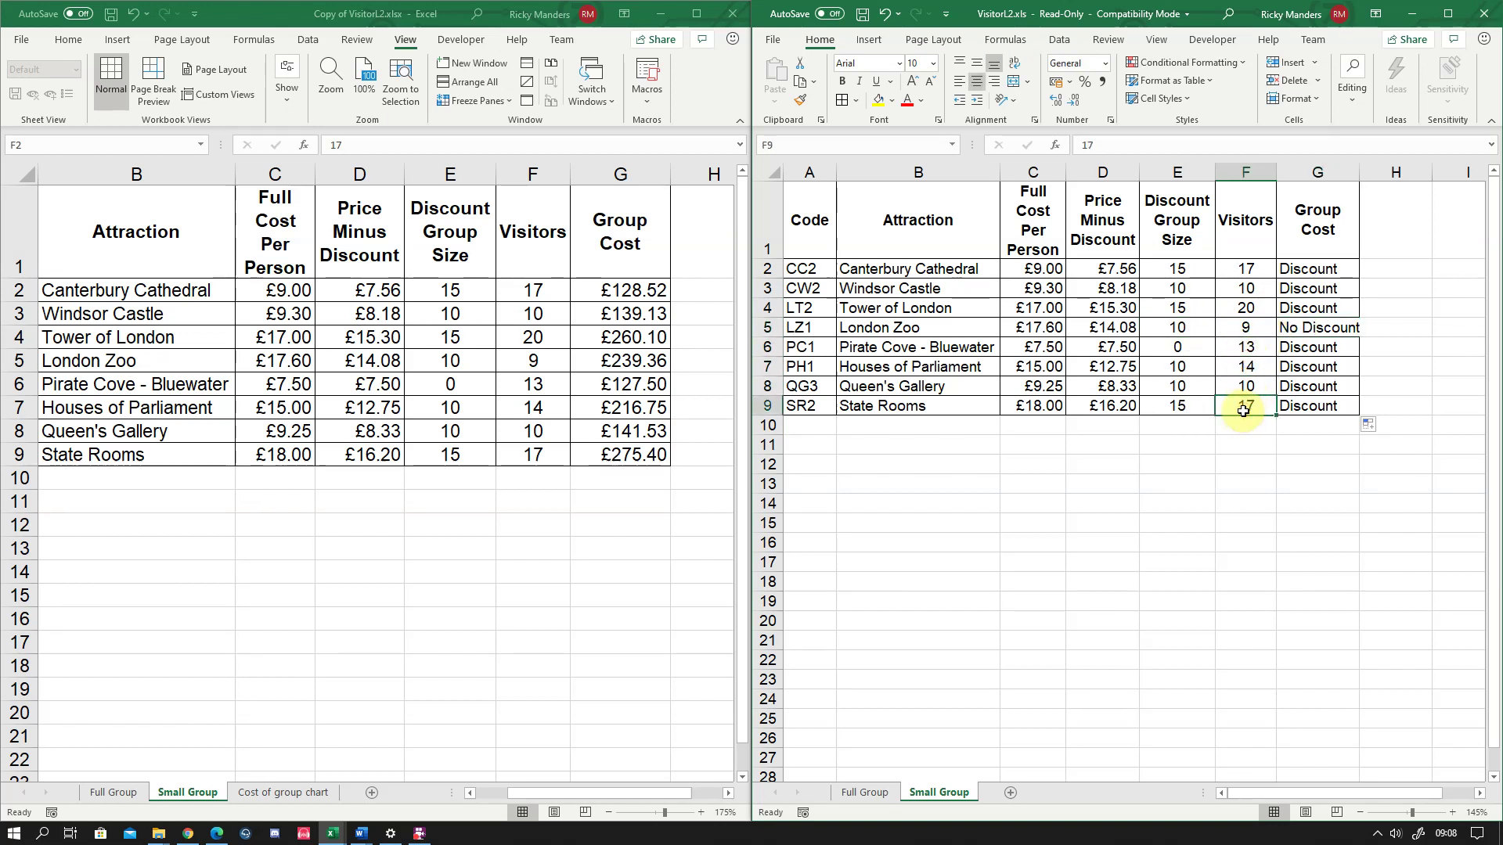
pyautogui.click(1323, 268)
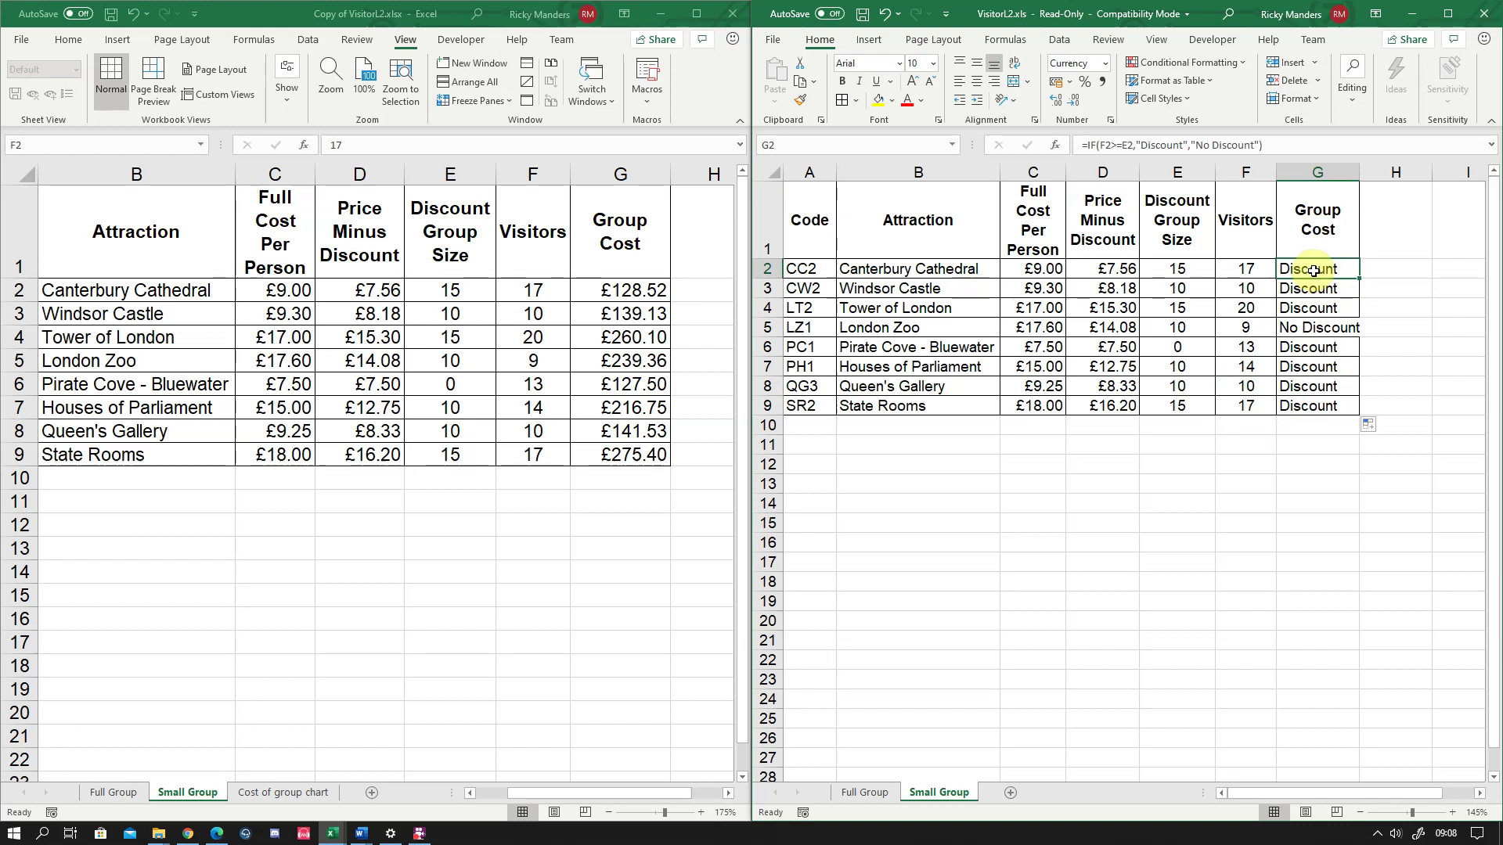
pyautogui.click(1253, 272)
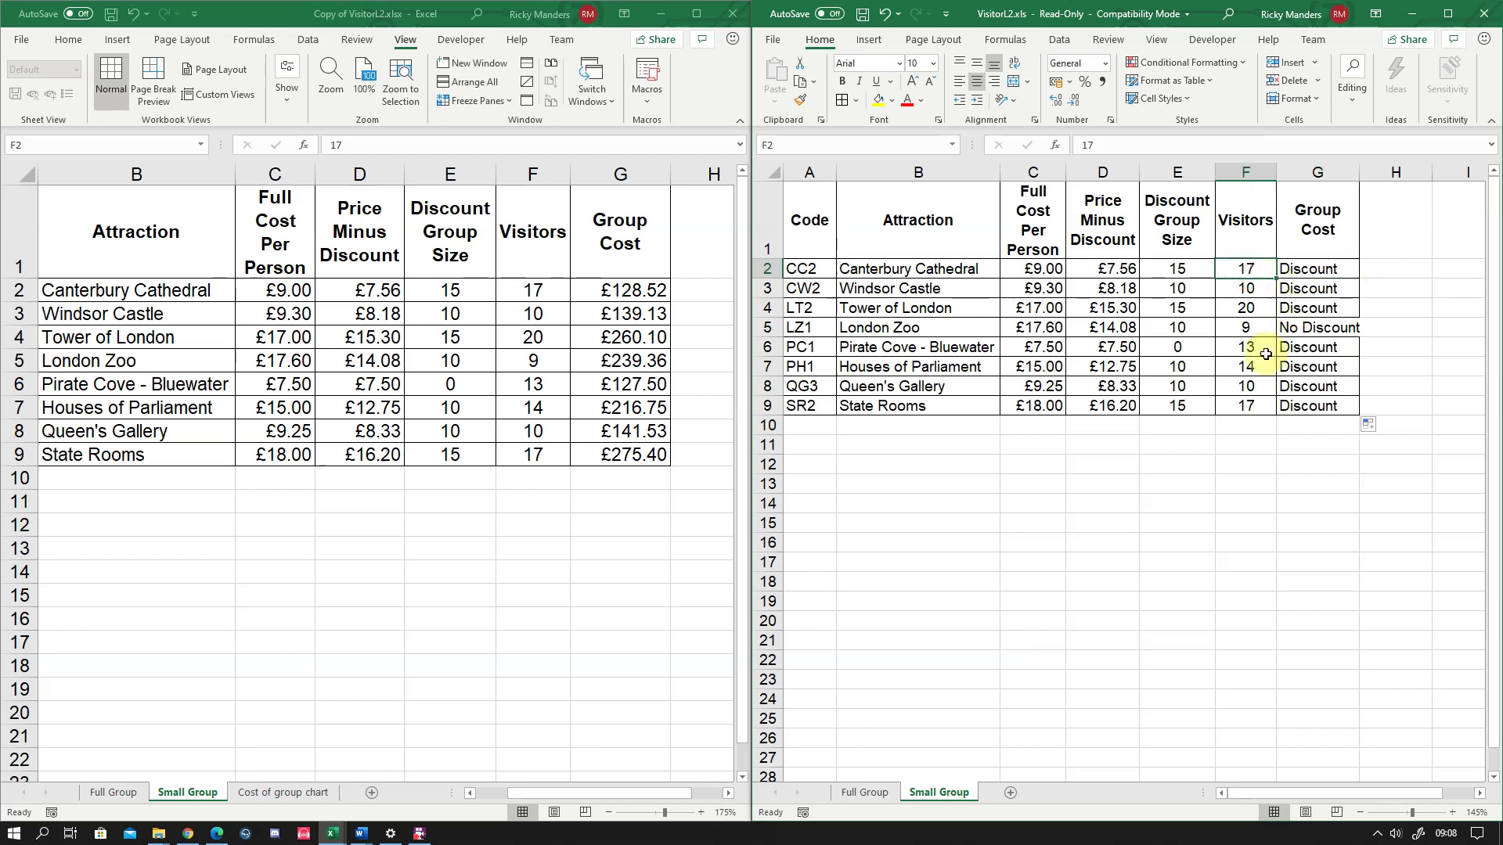
# Examine the copy's Group Cost formulas in G2 to G6 for the fixed multiplier, comparing G3 with Windsor Castle's discounted price in D3
pyautogui.click(615, 291)
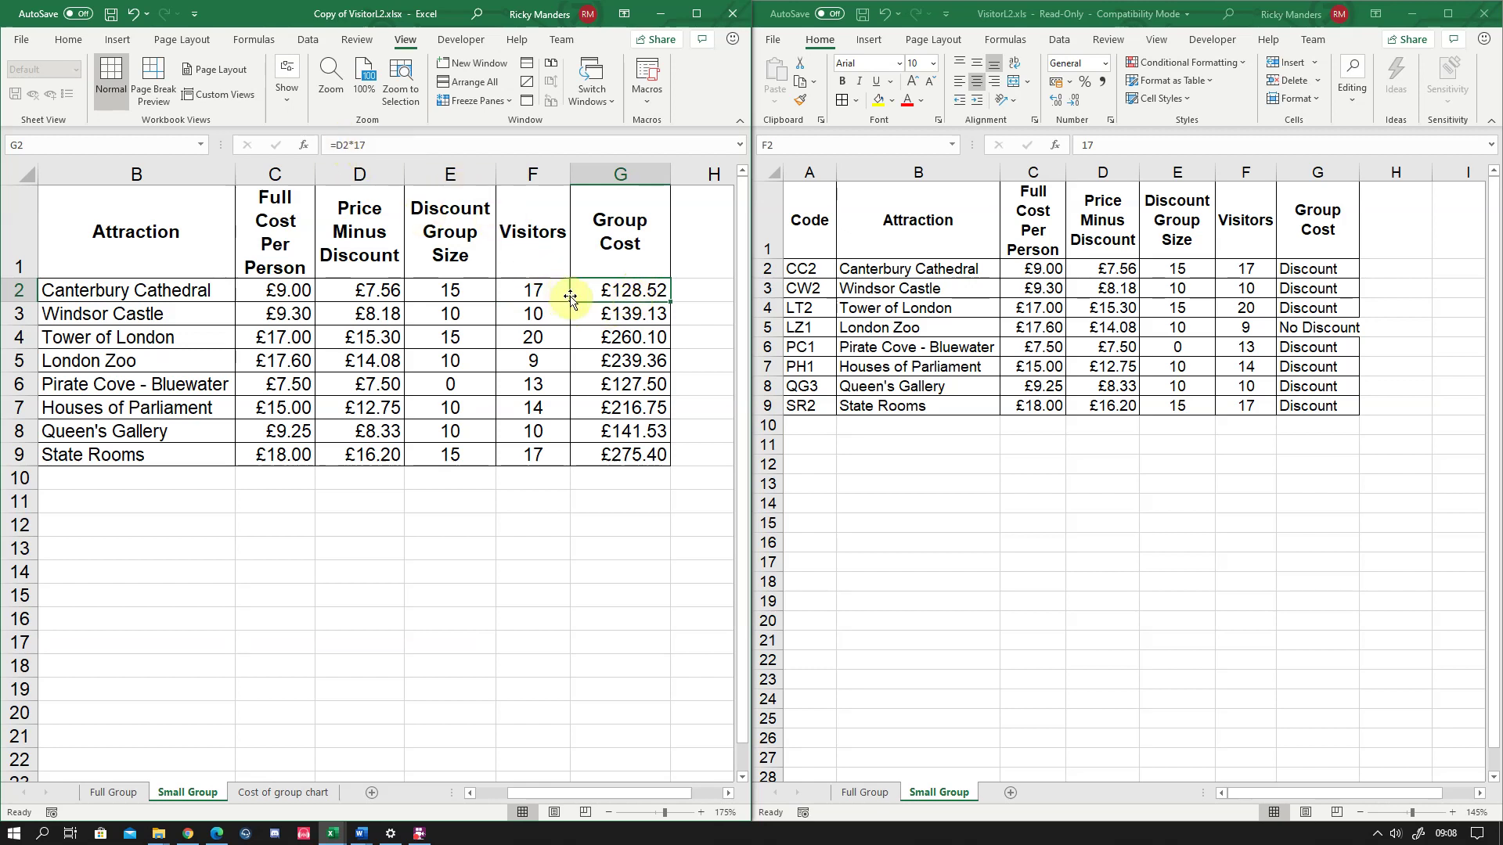
pyautogui.click(624, 312)
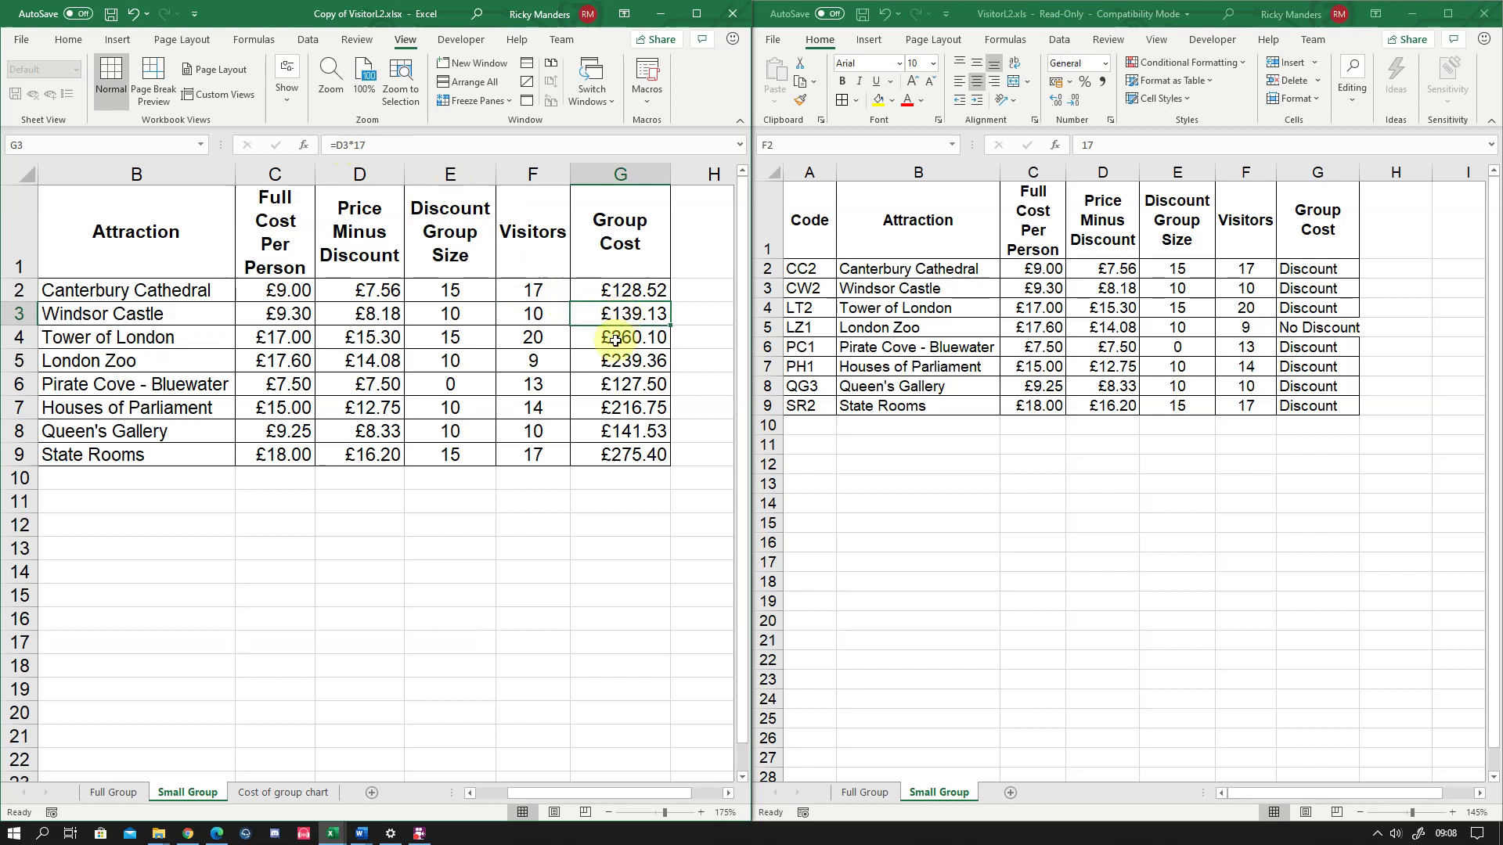
pyautogui.click(615, 341)
pyautogui.click(617, 357)
pyautogui.click(616, 380)
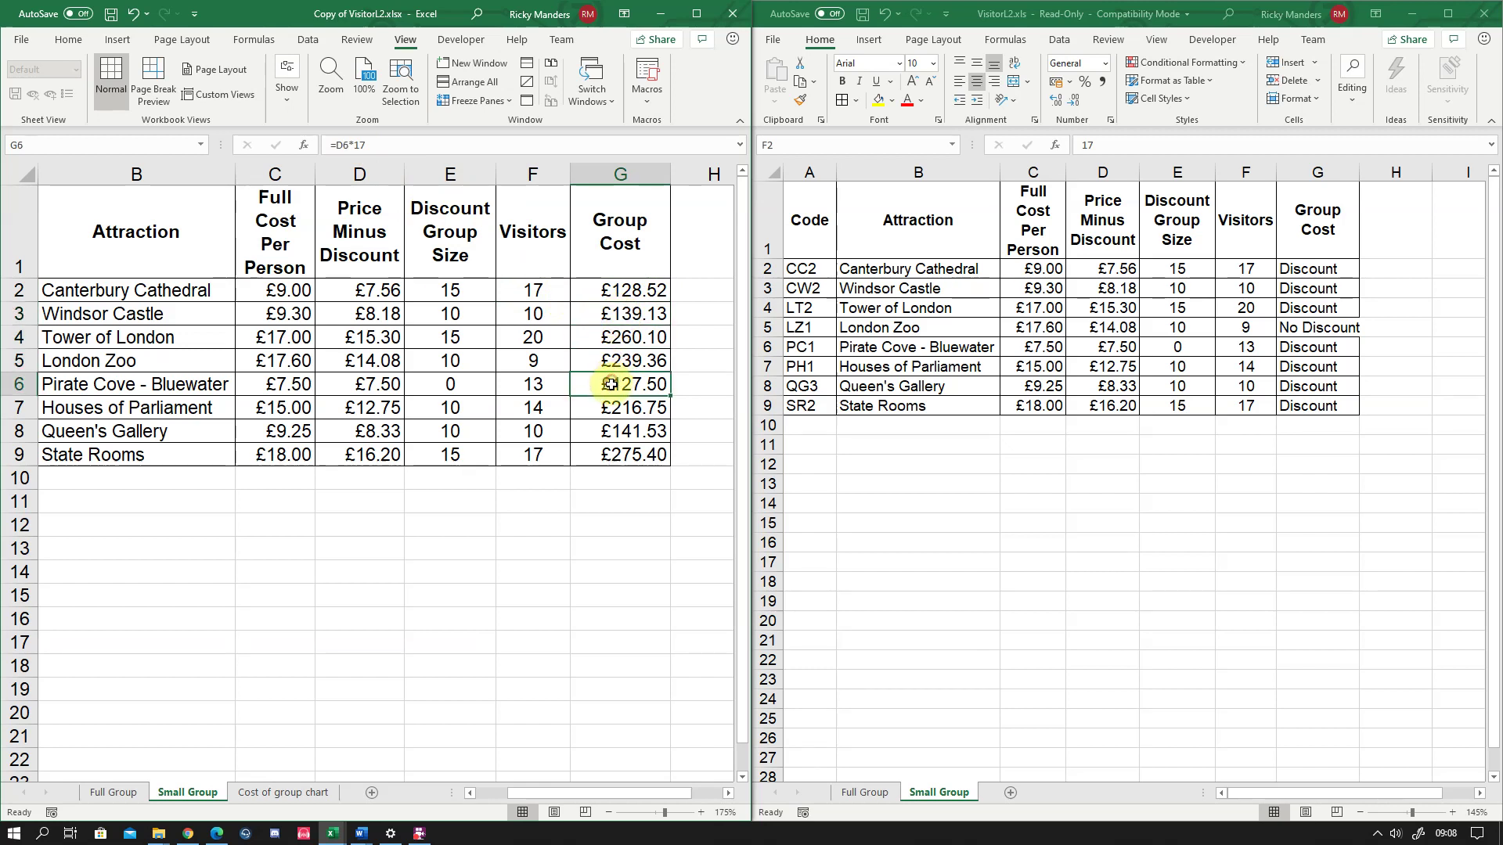
pyautogui.click(616, 297)
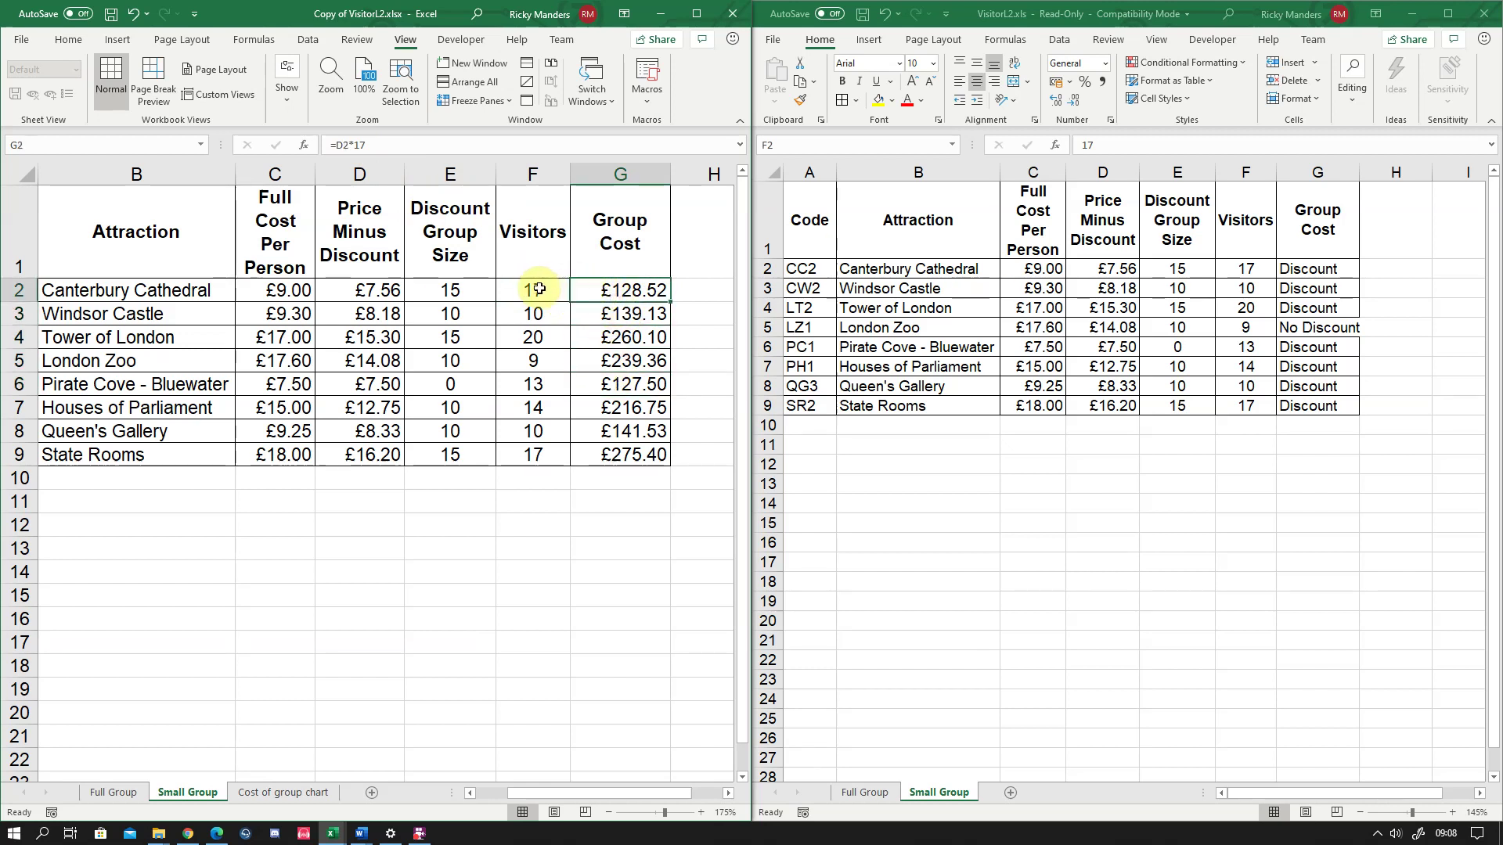
pyautogui.click(364, 145)
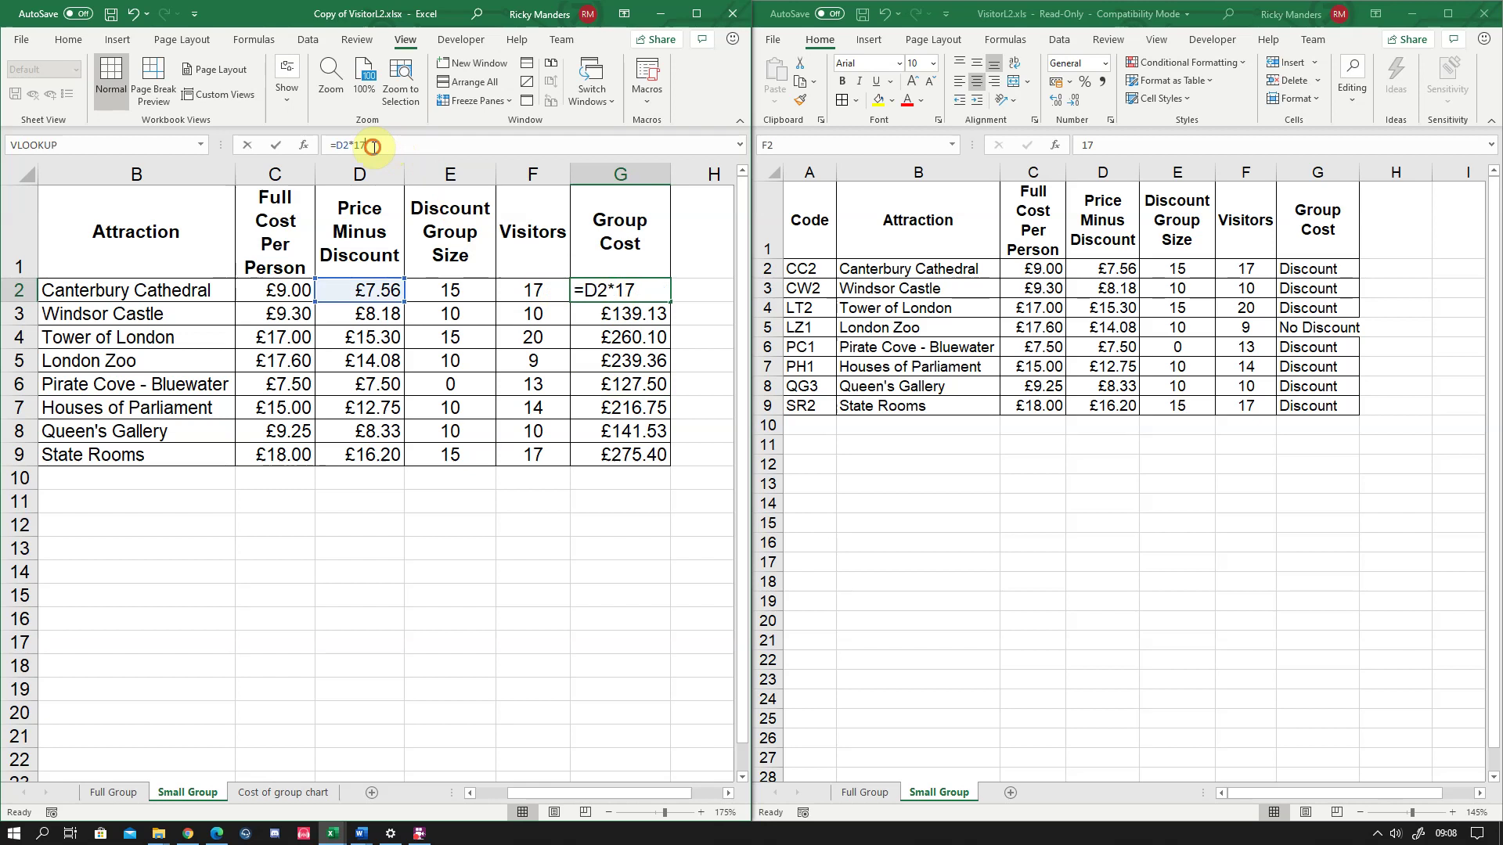
pyautogui.click(623, 316)
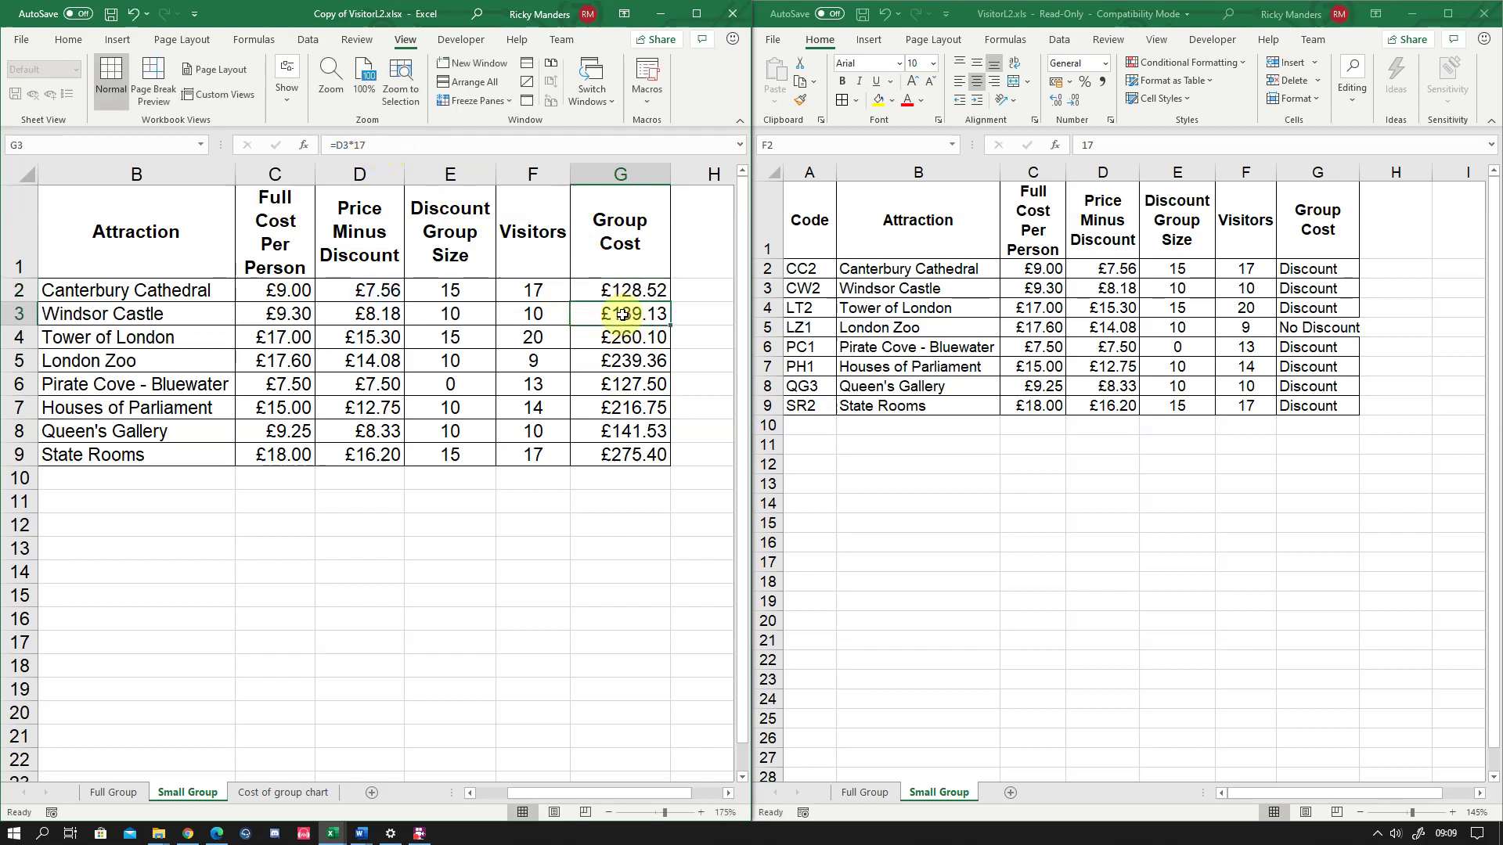
pyautogui.click(381, 314)
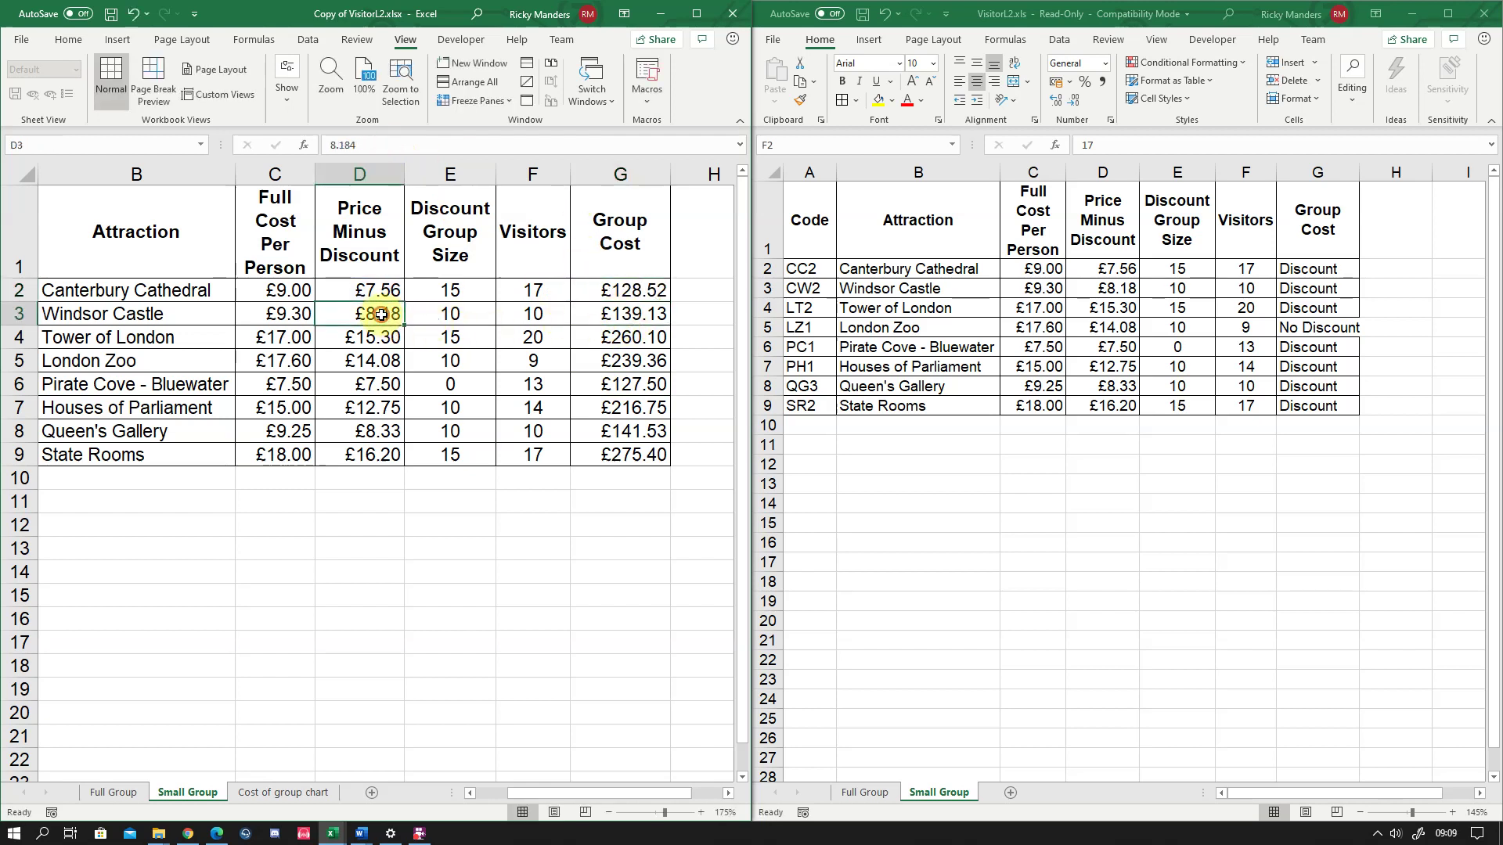
# Check Windsor Castle's Visitors value in F3 and its Group Cost formula in G3 of the copy workbook
pyautogui.click(544, 317)
pyautogui.click(634, 317)
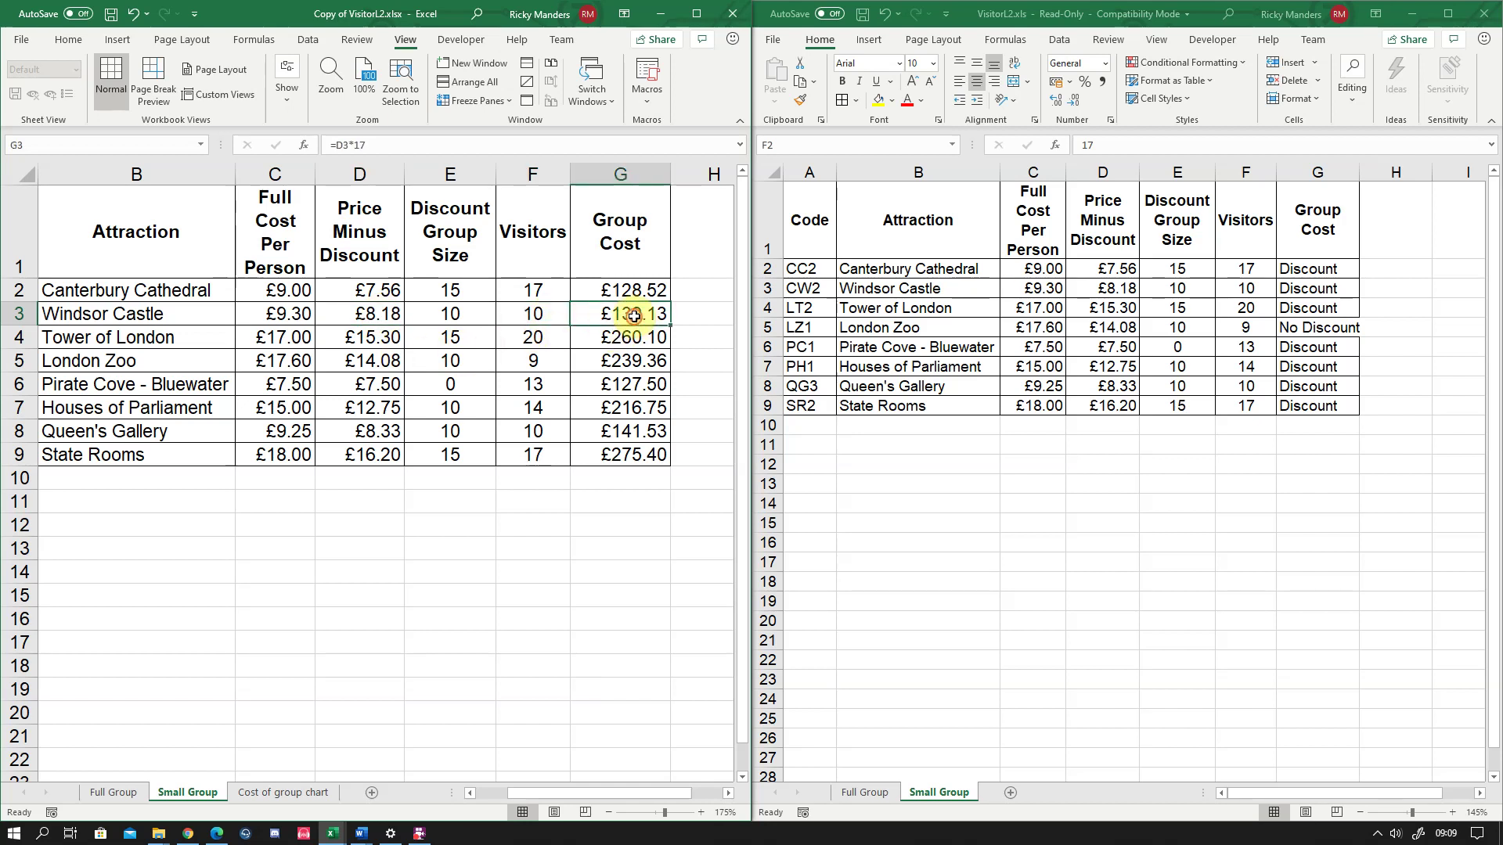
pyautogui.doubleClick(634, 317)
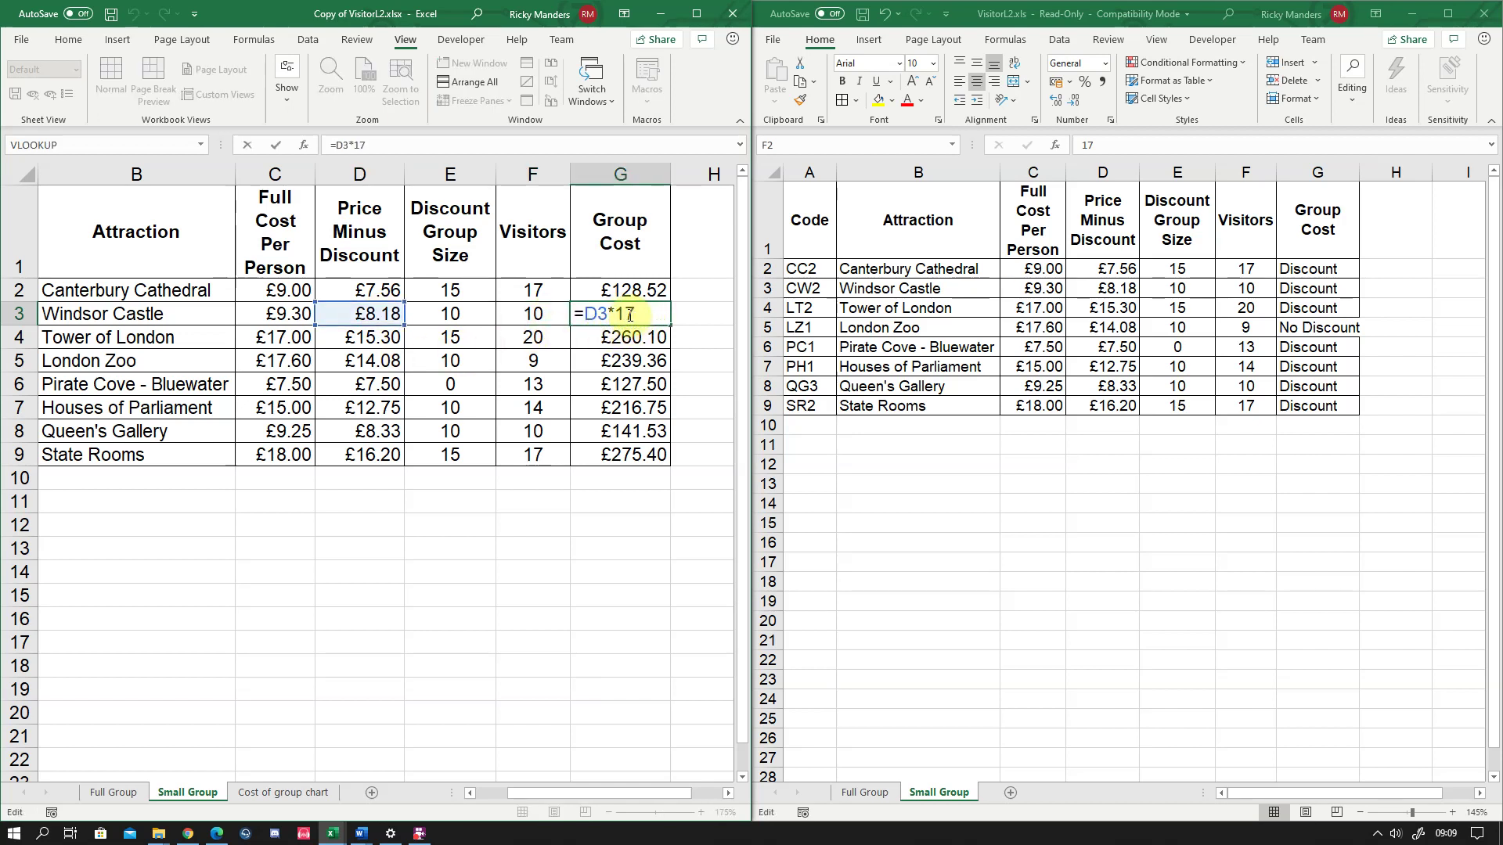
pyautogui.press('Escape')
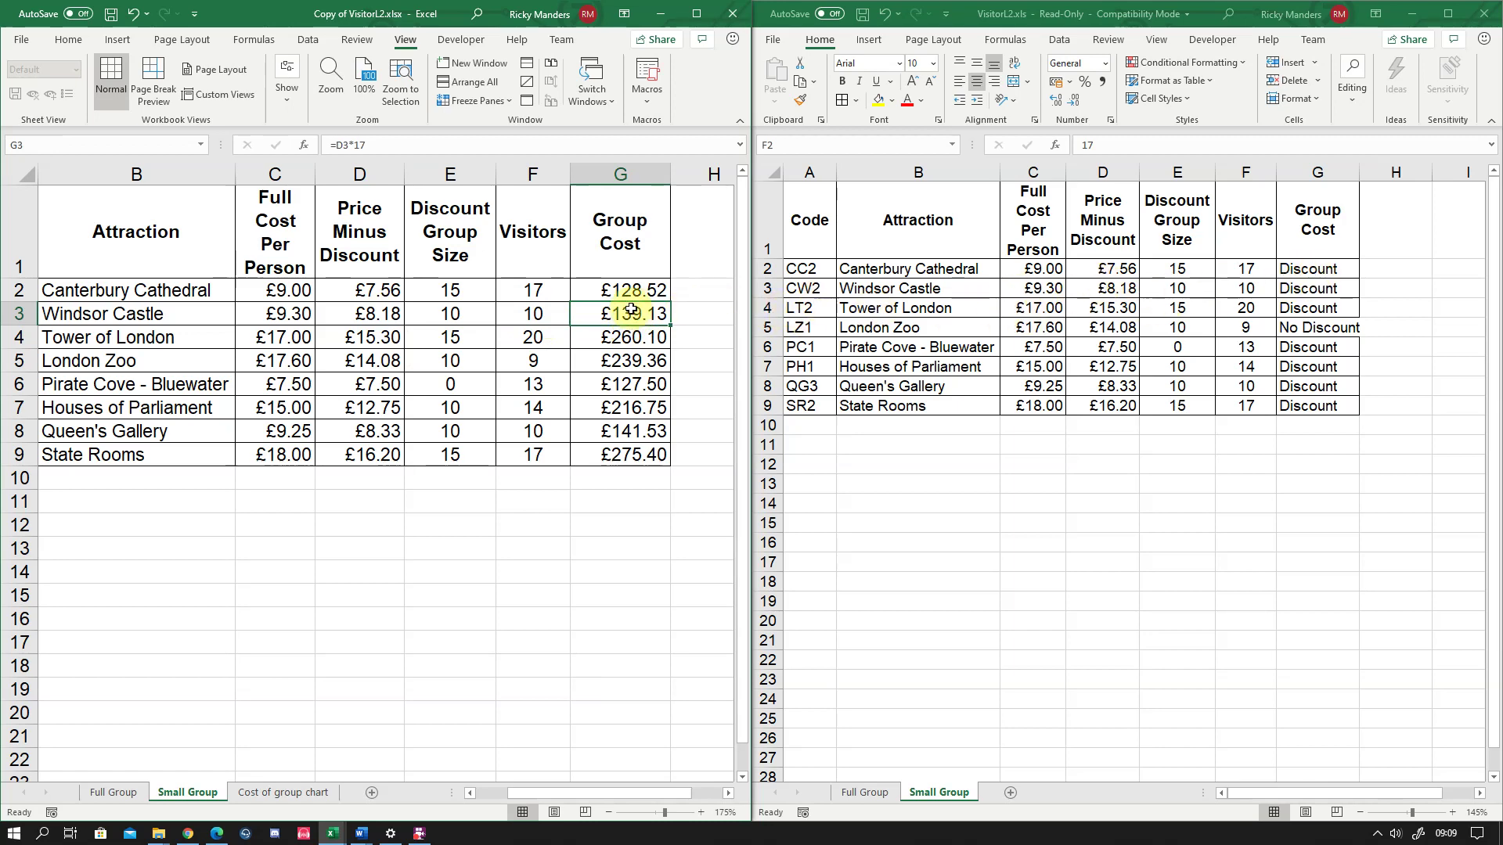
# In the original workbook, replace the "Discount" text in the G2 IF formula with F2*D2 as the true result
pyautogui.click(1332, 265)
pyautogui.doubleClick(1332, 266)
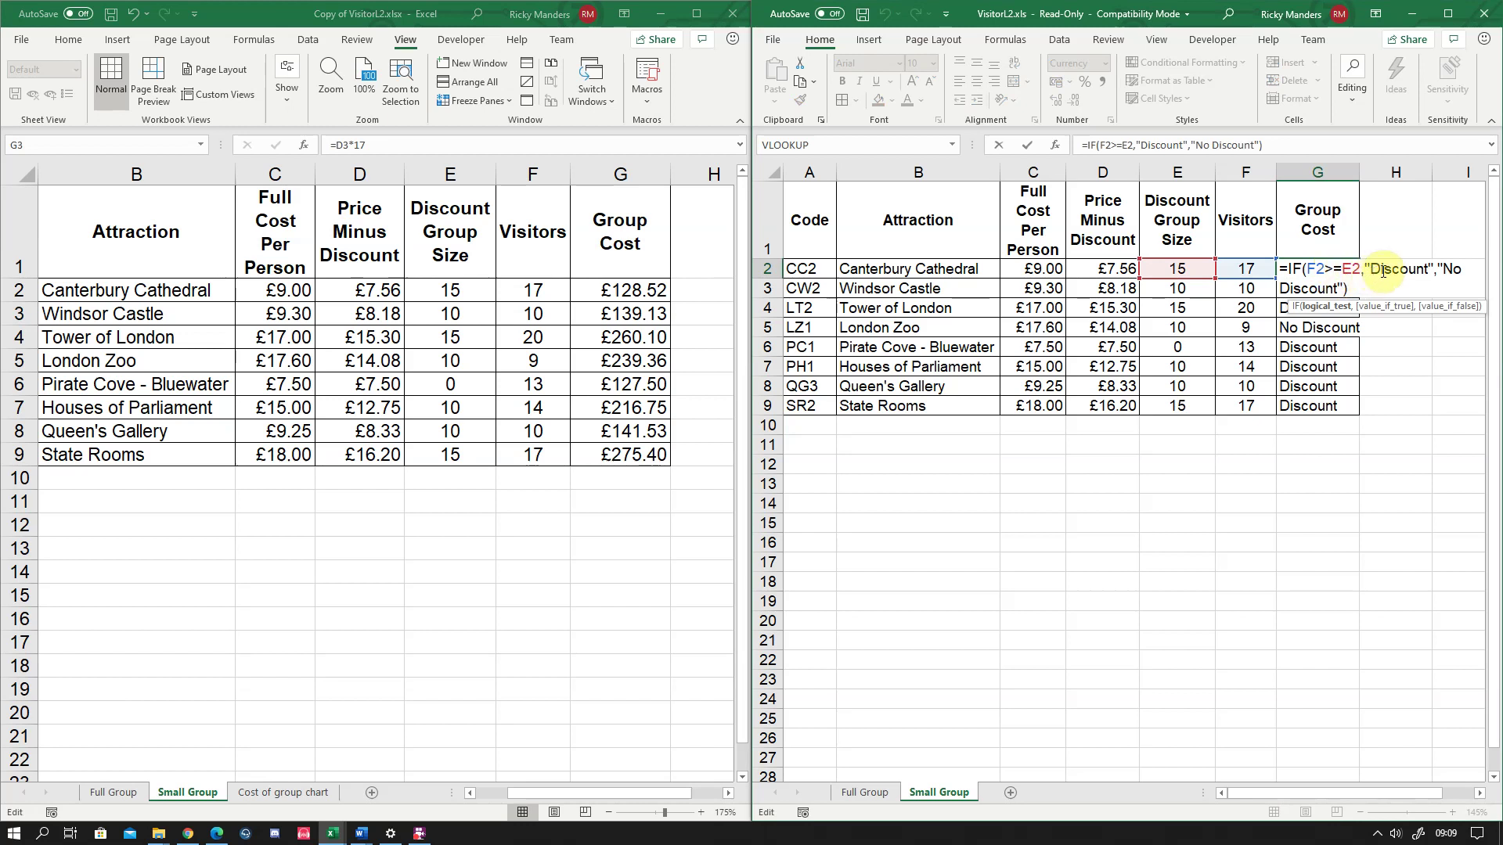
pyautogui.moveTo(1365, 268); pyautogui.dragTo(1428, 274)
pyautogui.press('BackSpace')
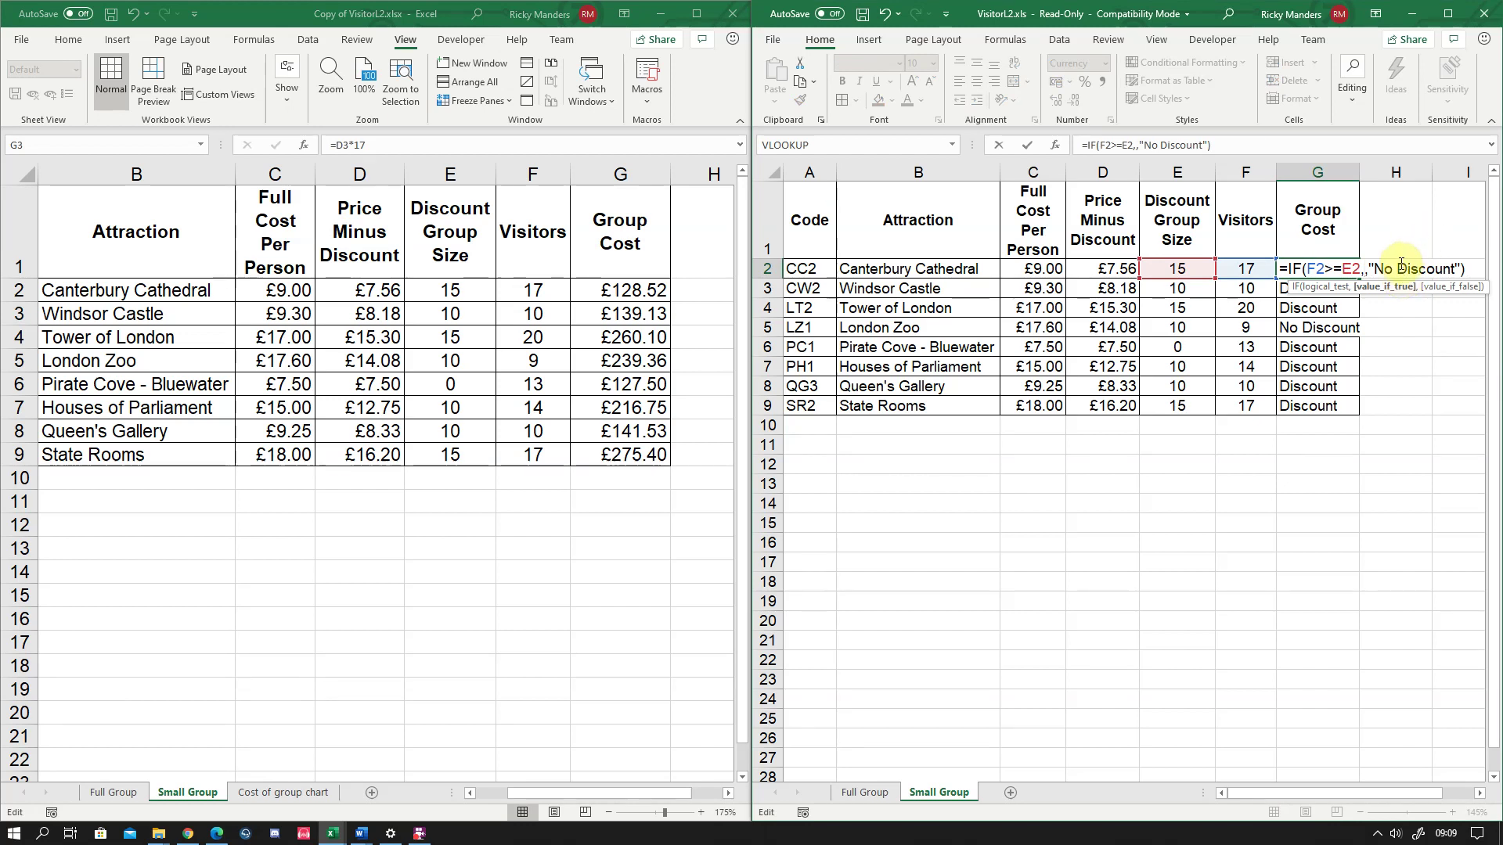
pyautogui.click(1247, 272)
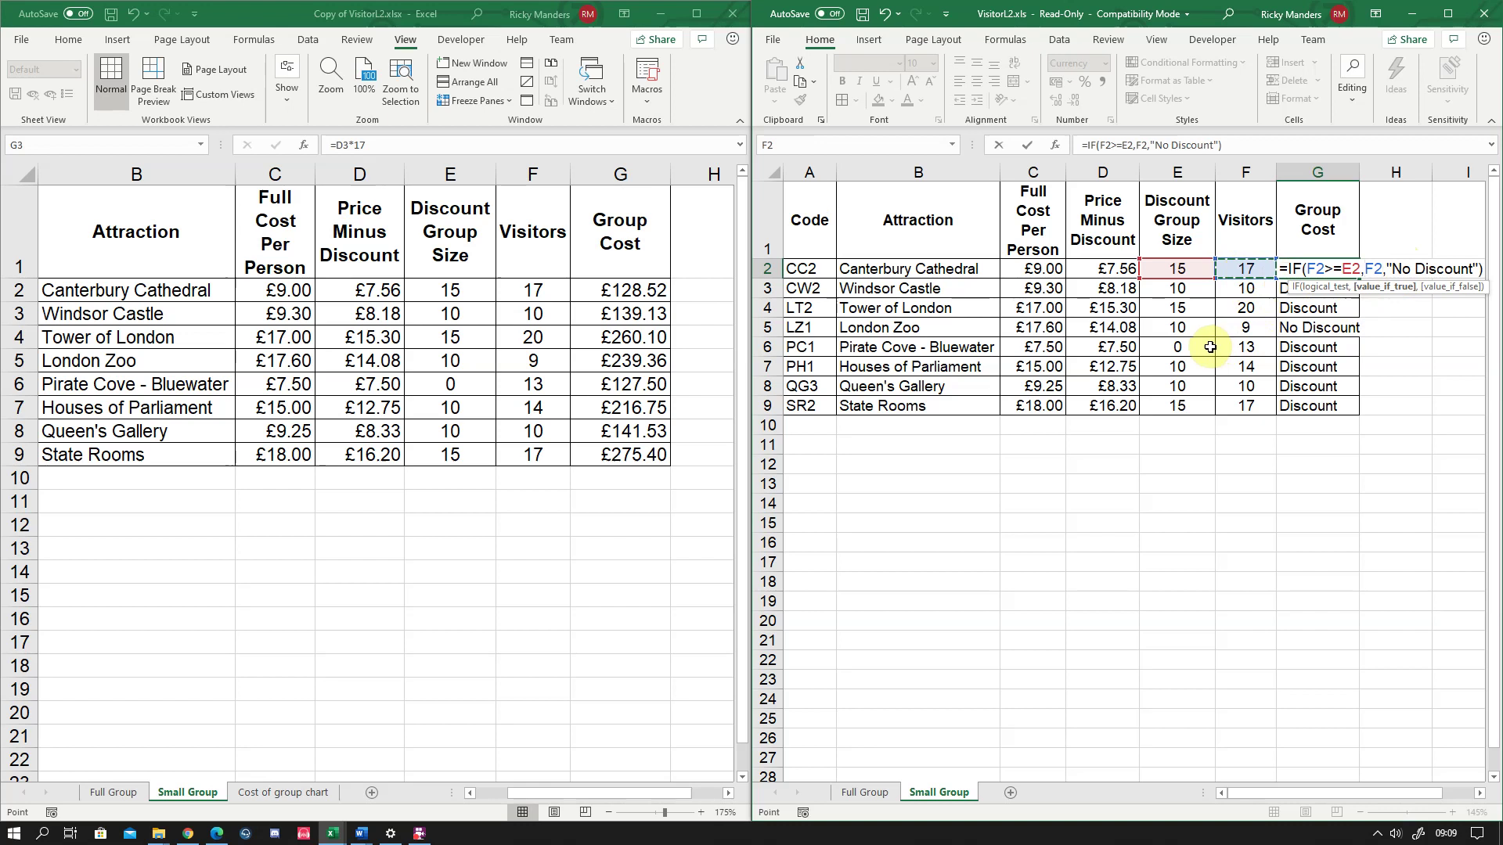
pyautogui.write('*')
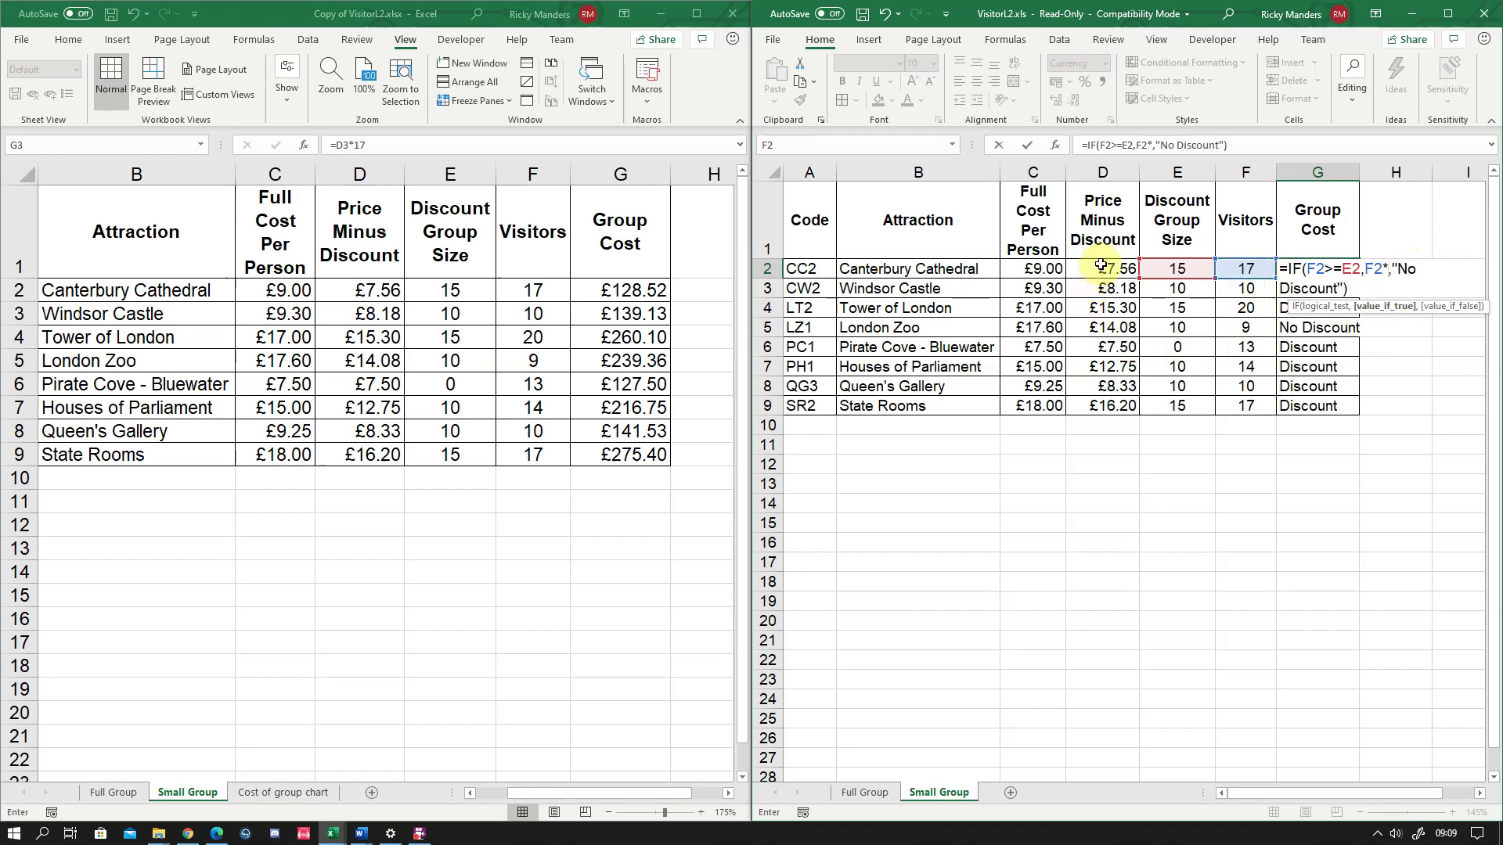
pyautogui.click(1102, 266)
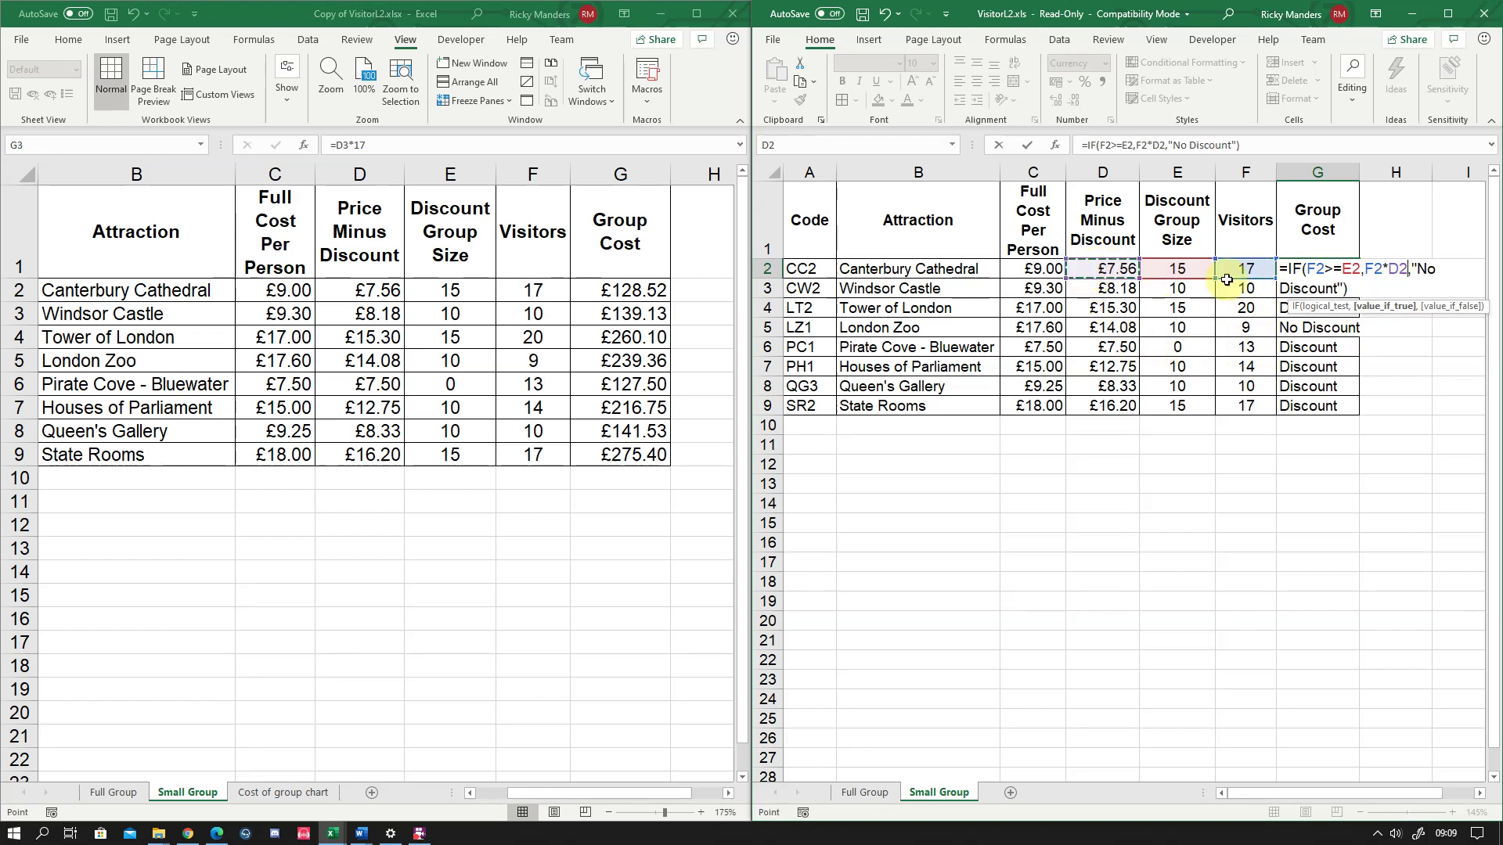
# Replace the "No Discount" text in the G2 IF formula with F2*C2 and commit the formula
pyautogui.moveTo(1419, 269); pyautogui.dragTo(1350, 294)
pyautogui.click(1344, 291)
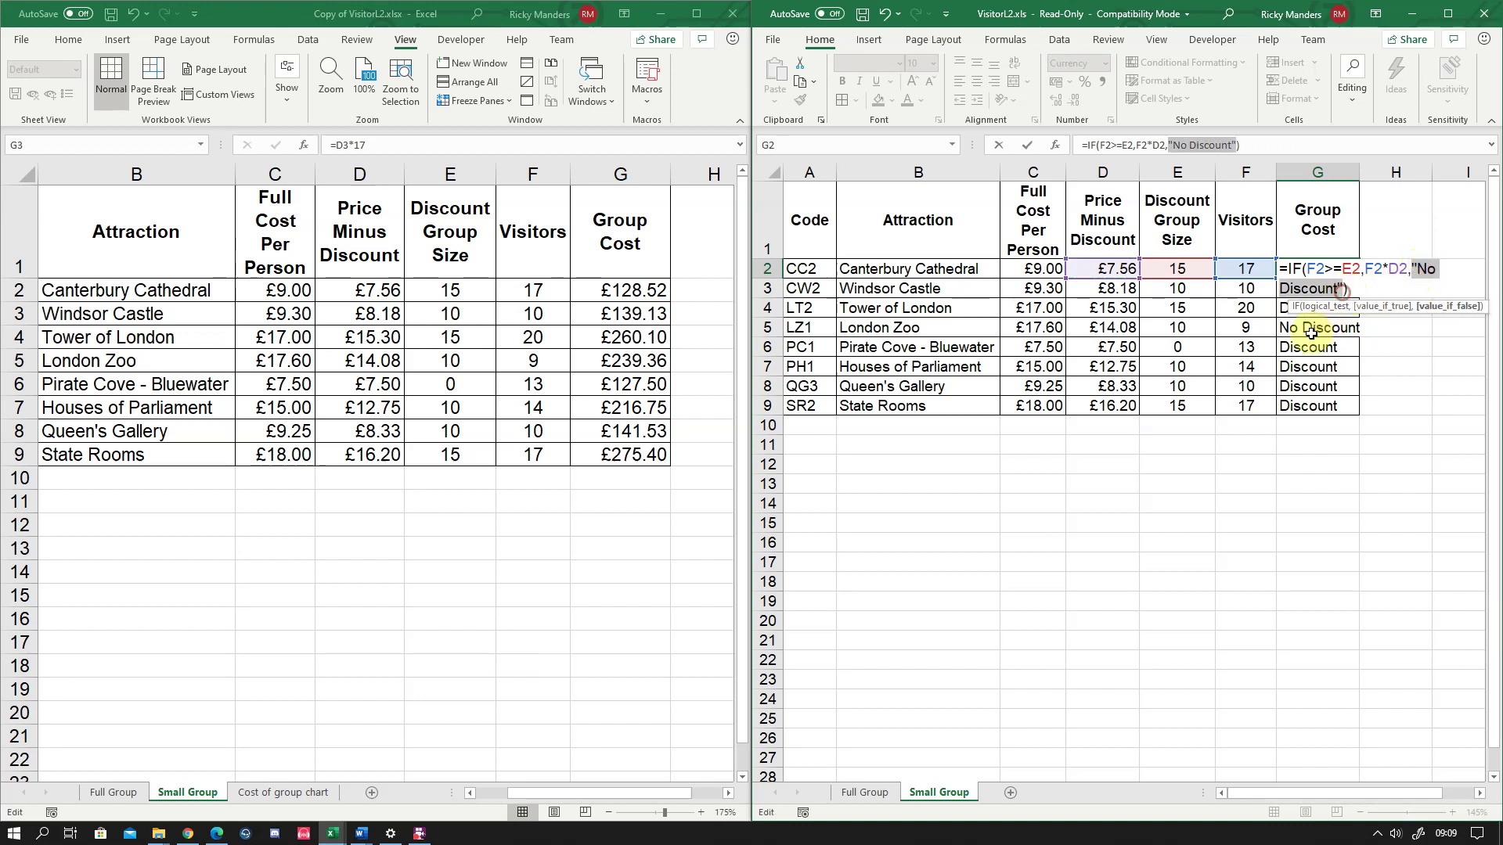
pyautogui.click(1252, 271)
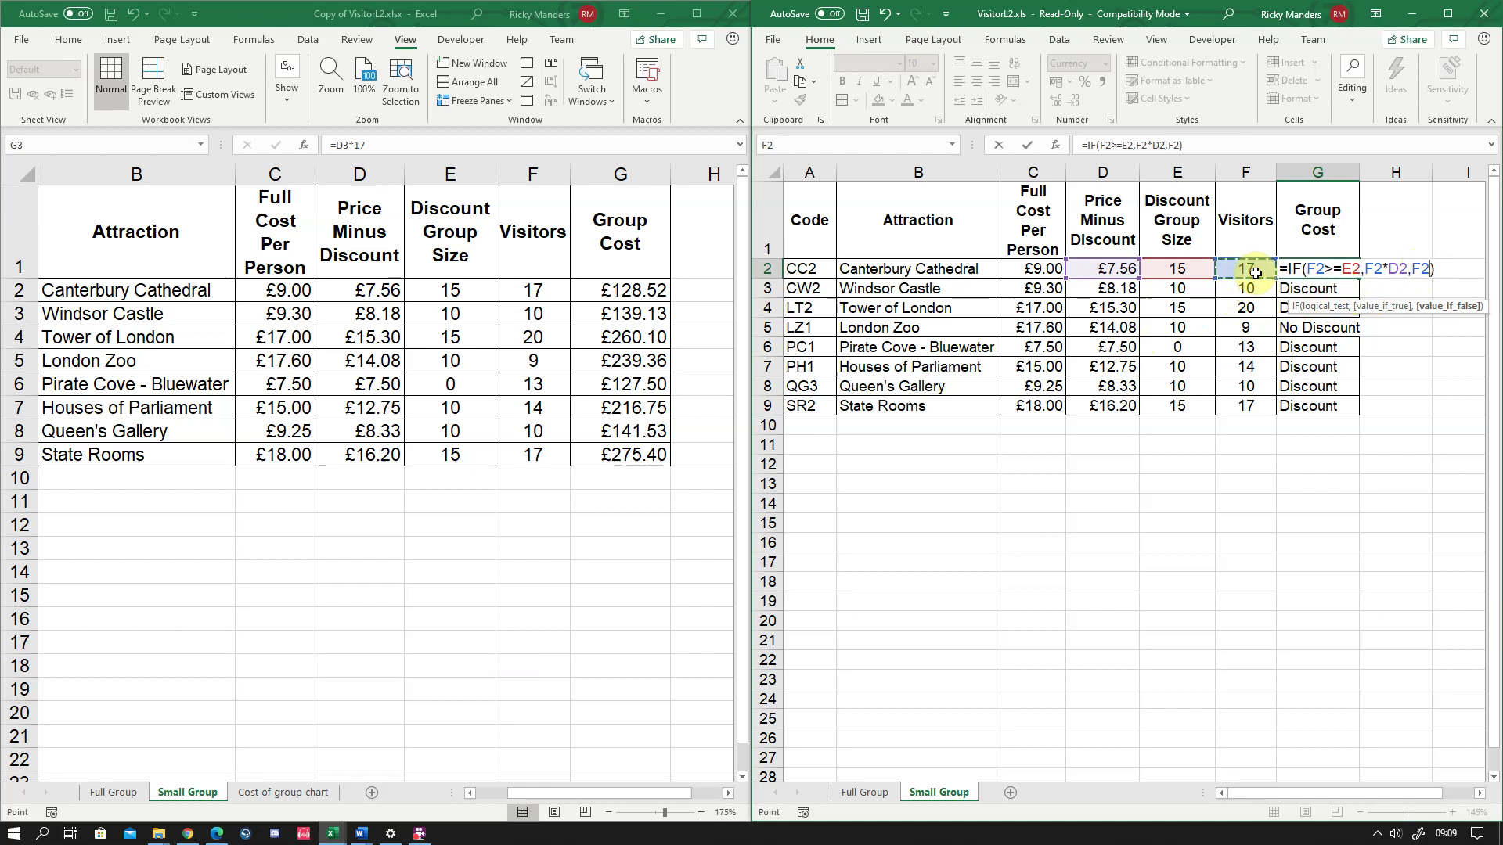
pyautogui.write('*')
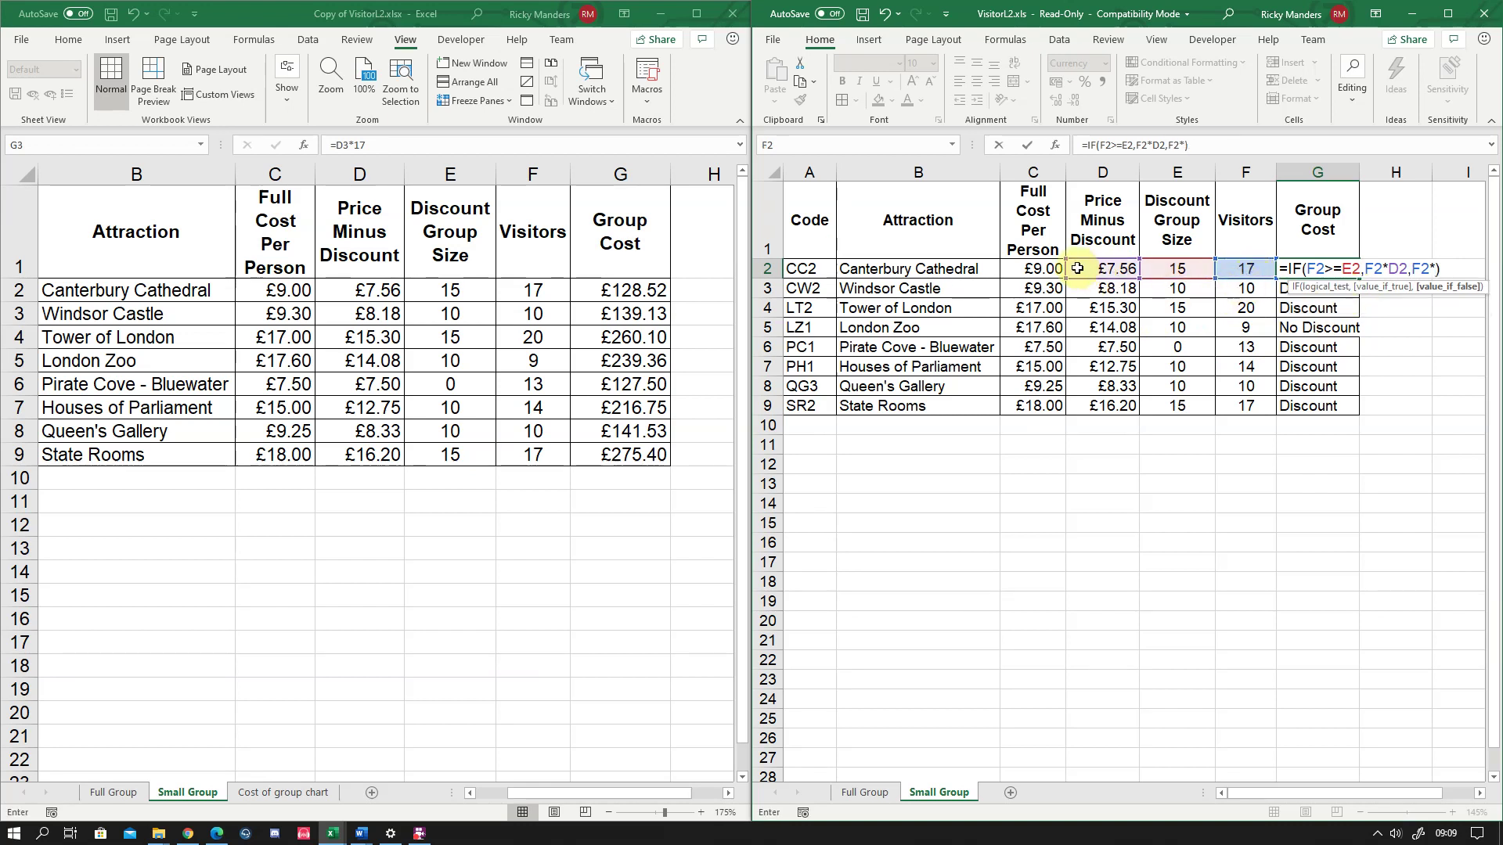
pyautogui.click(1036, 268)
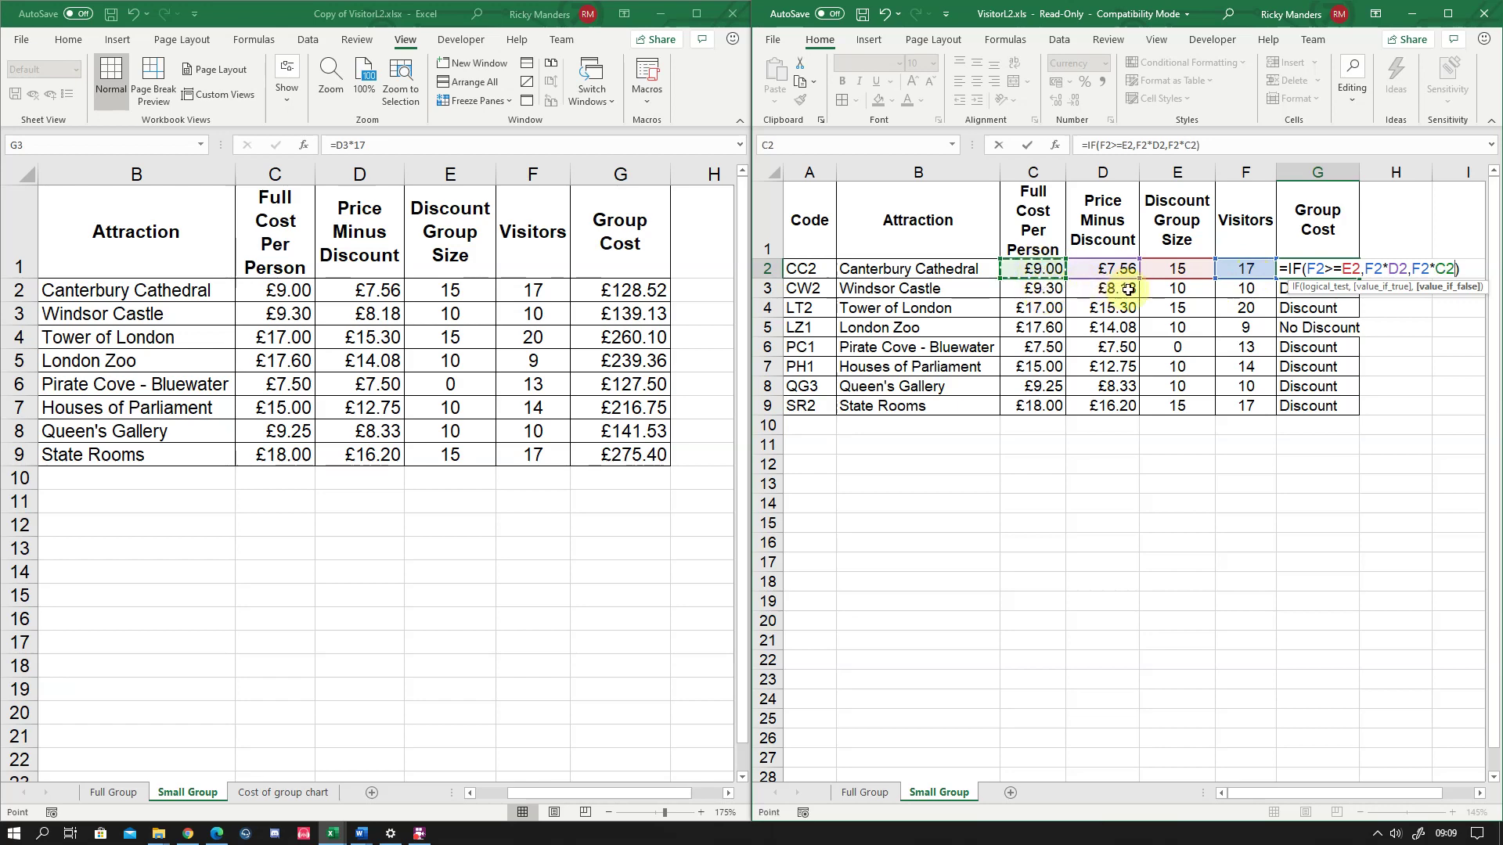
pyautogui.press('Return')
# Fill the revised G2 IF formula down to G9 and check London Zoo's formula in G5
pyautogui.click(1334, 269)
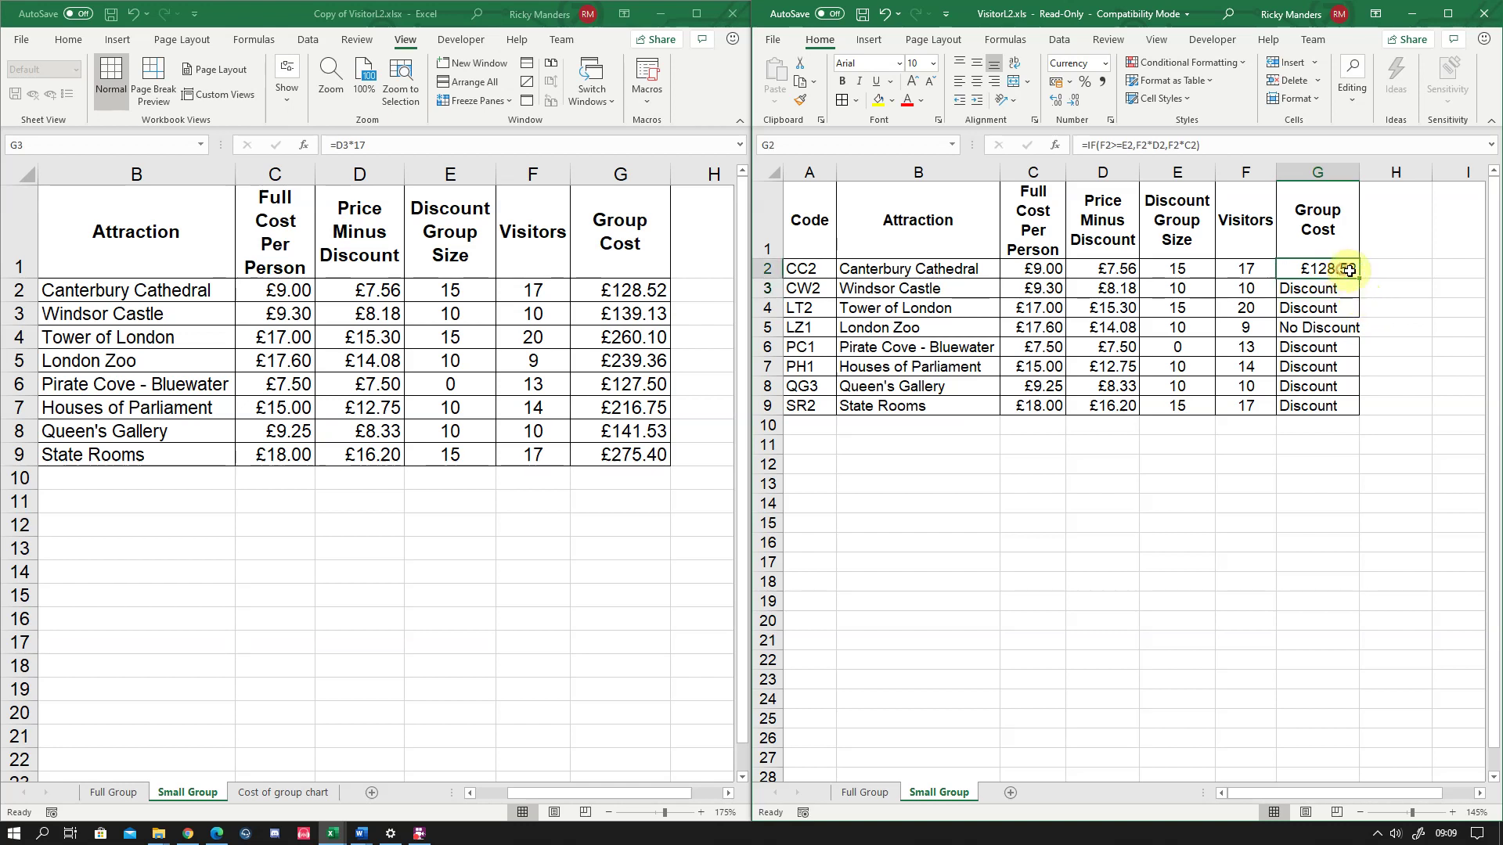
pyautogui.moveTo(1360, 285); pyautogui.dragTo(1344, 413)
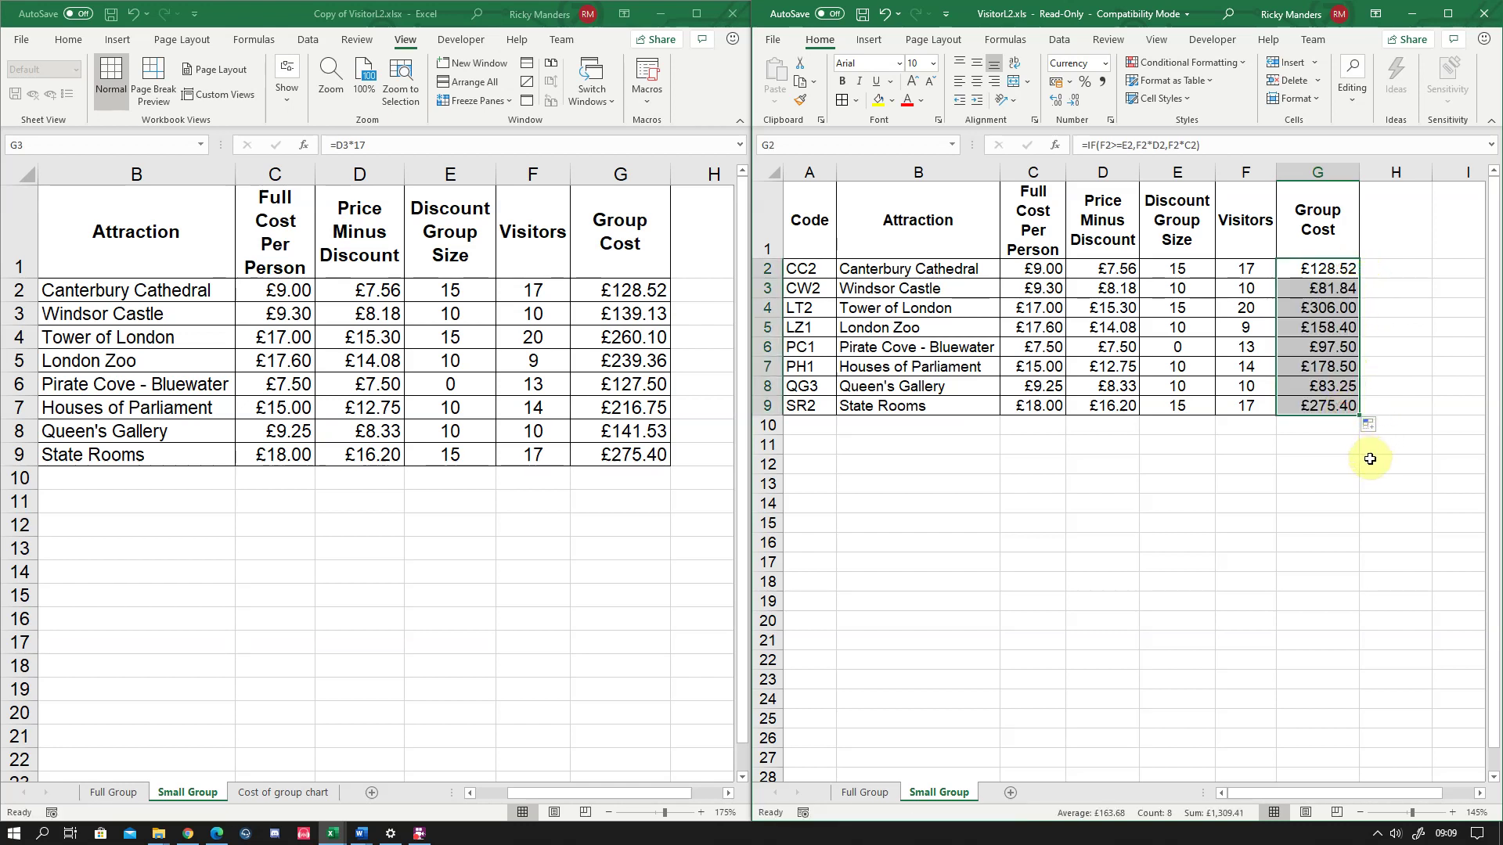
pyautogui.click(1368, 460)
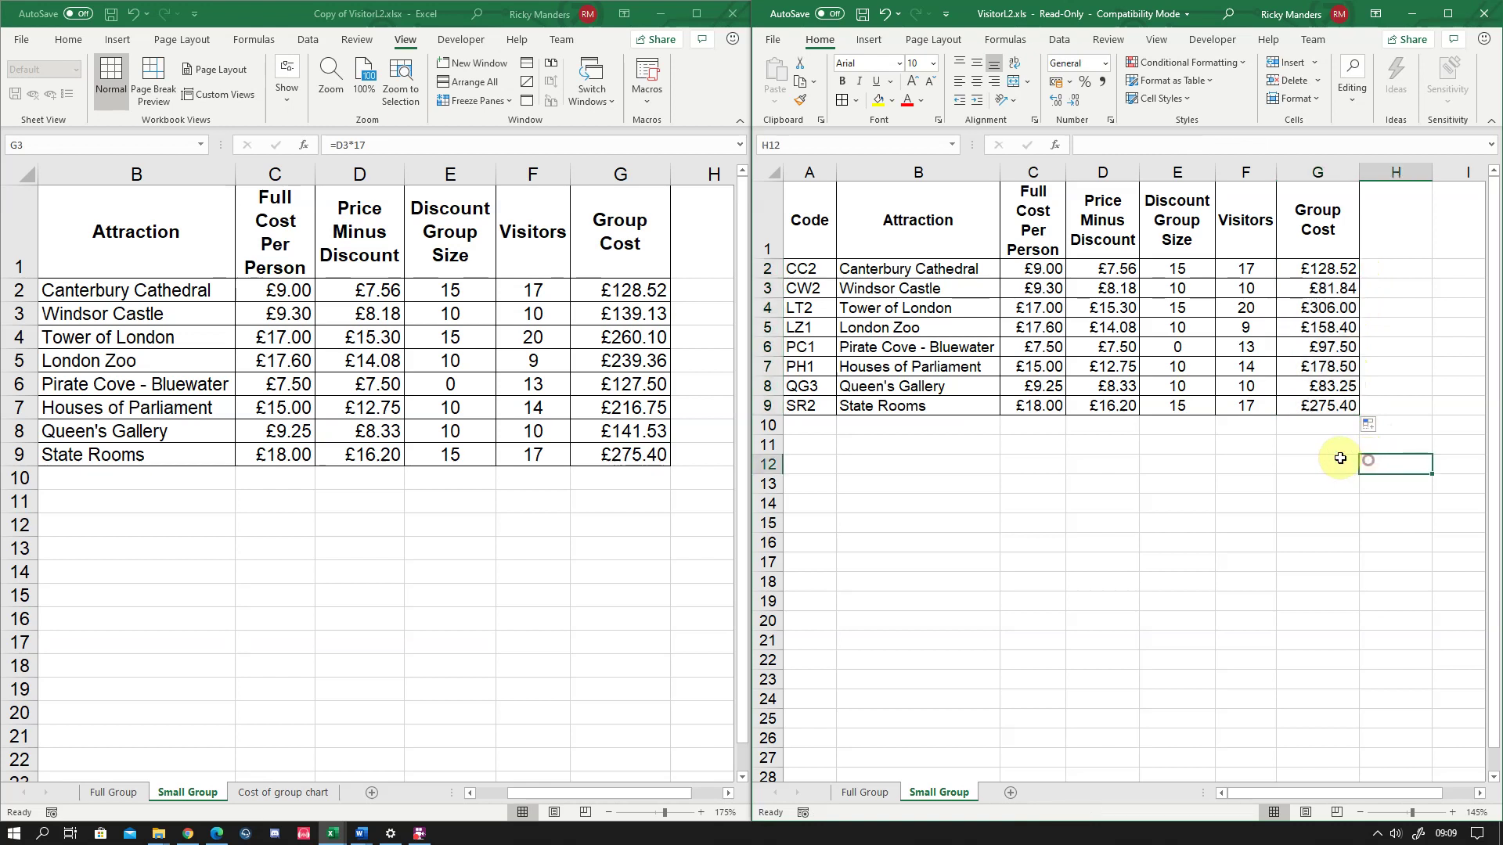
pyautogui.click(1315, 324)
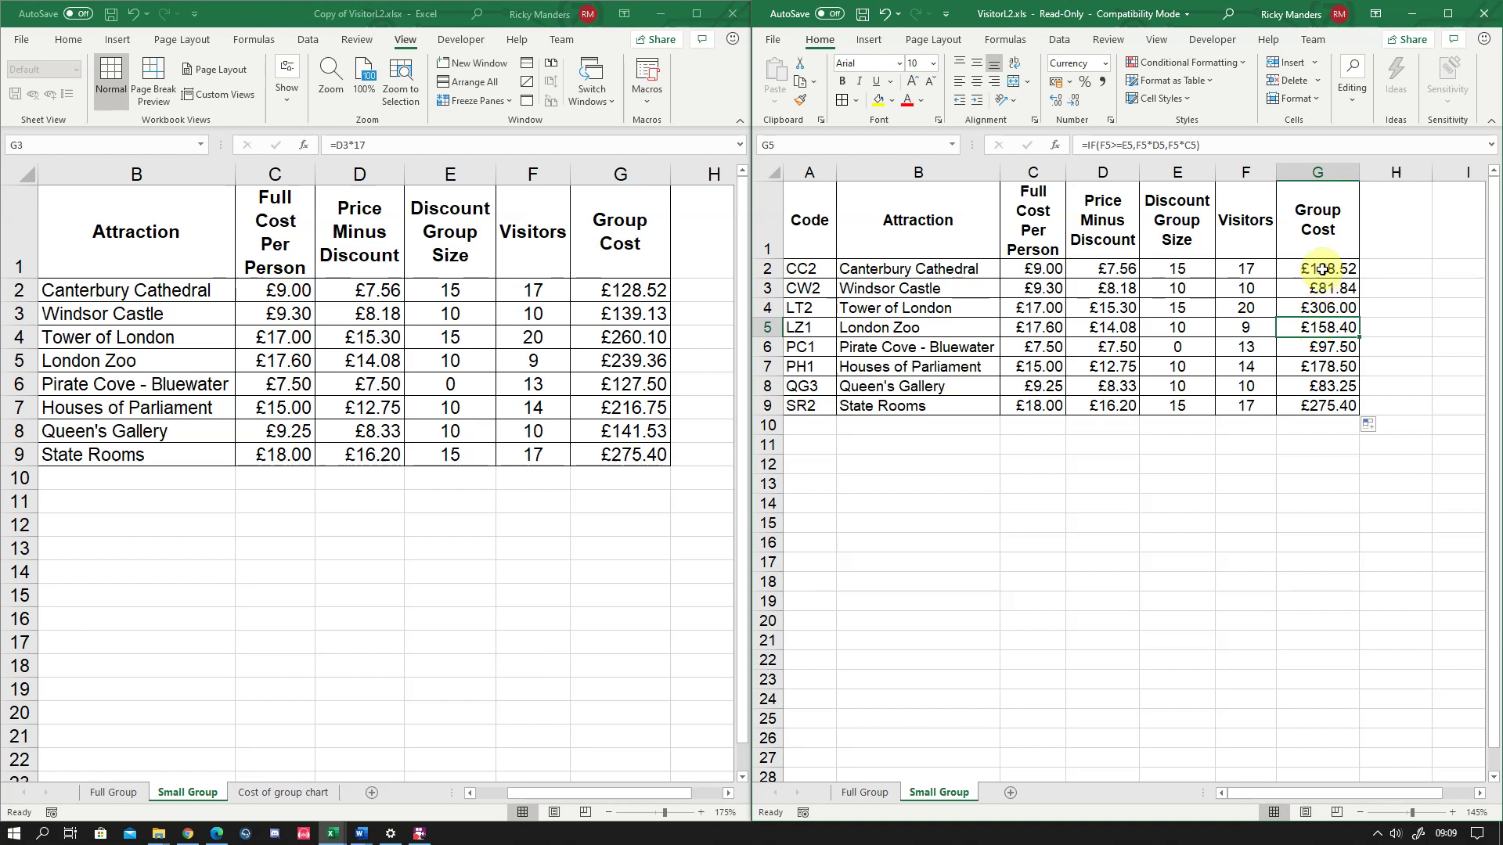
# Clear the Group Cost cells G2:G9 in the original workbook and start a new IF function in G2
pyautogui.moveTo(1321, 269); pyautogui.dragTo(1321, 398)
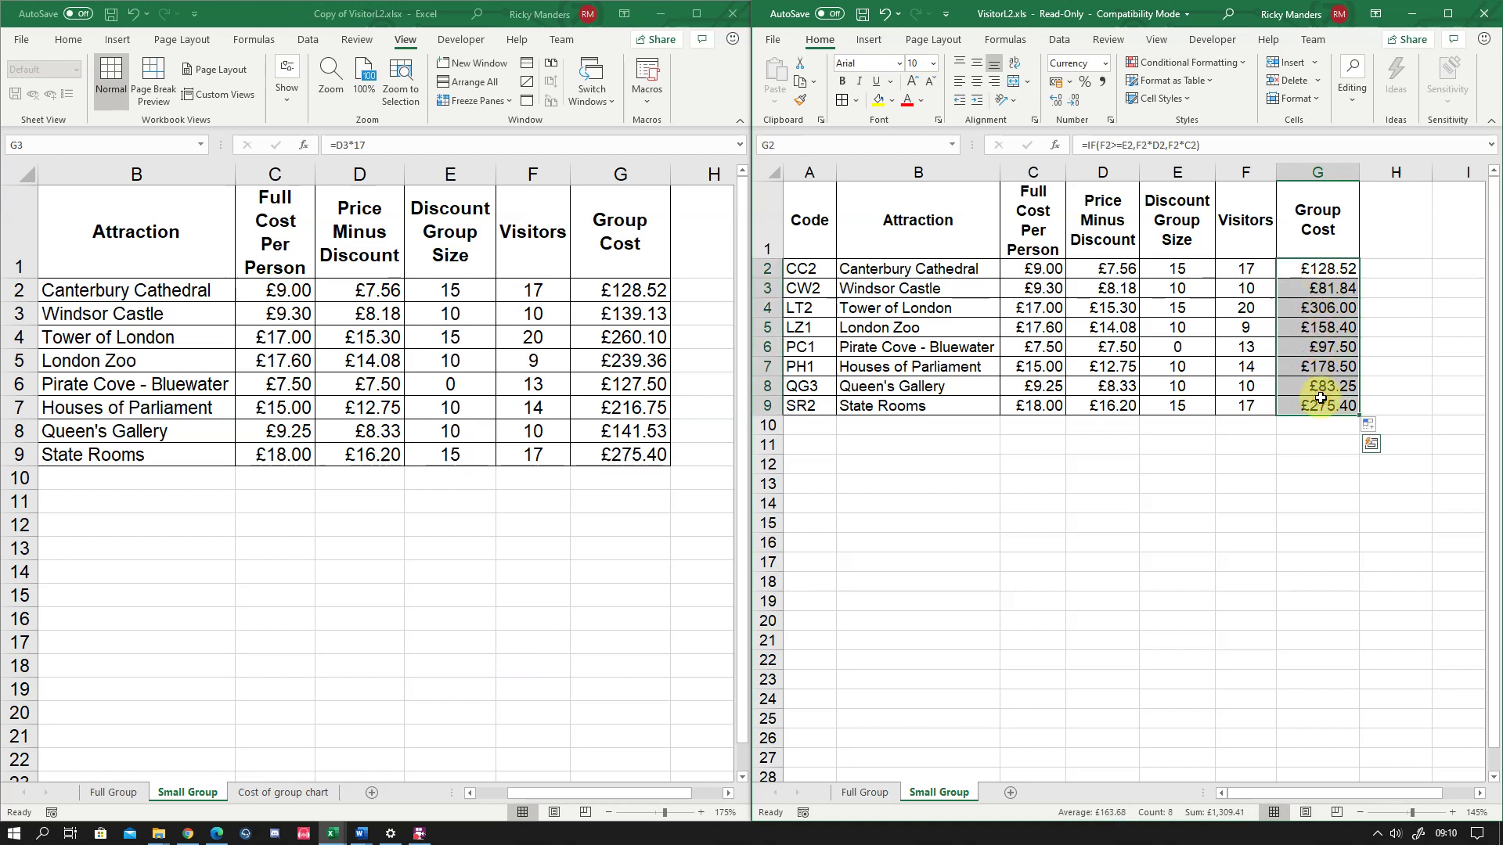
pyautogui.press('Delete')
pyautogui.click(1326, 270)
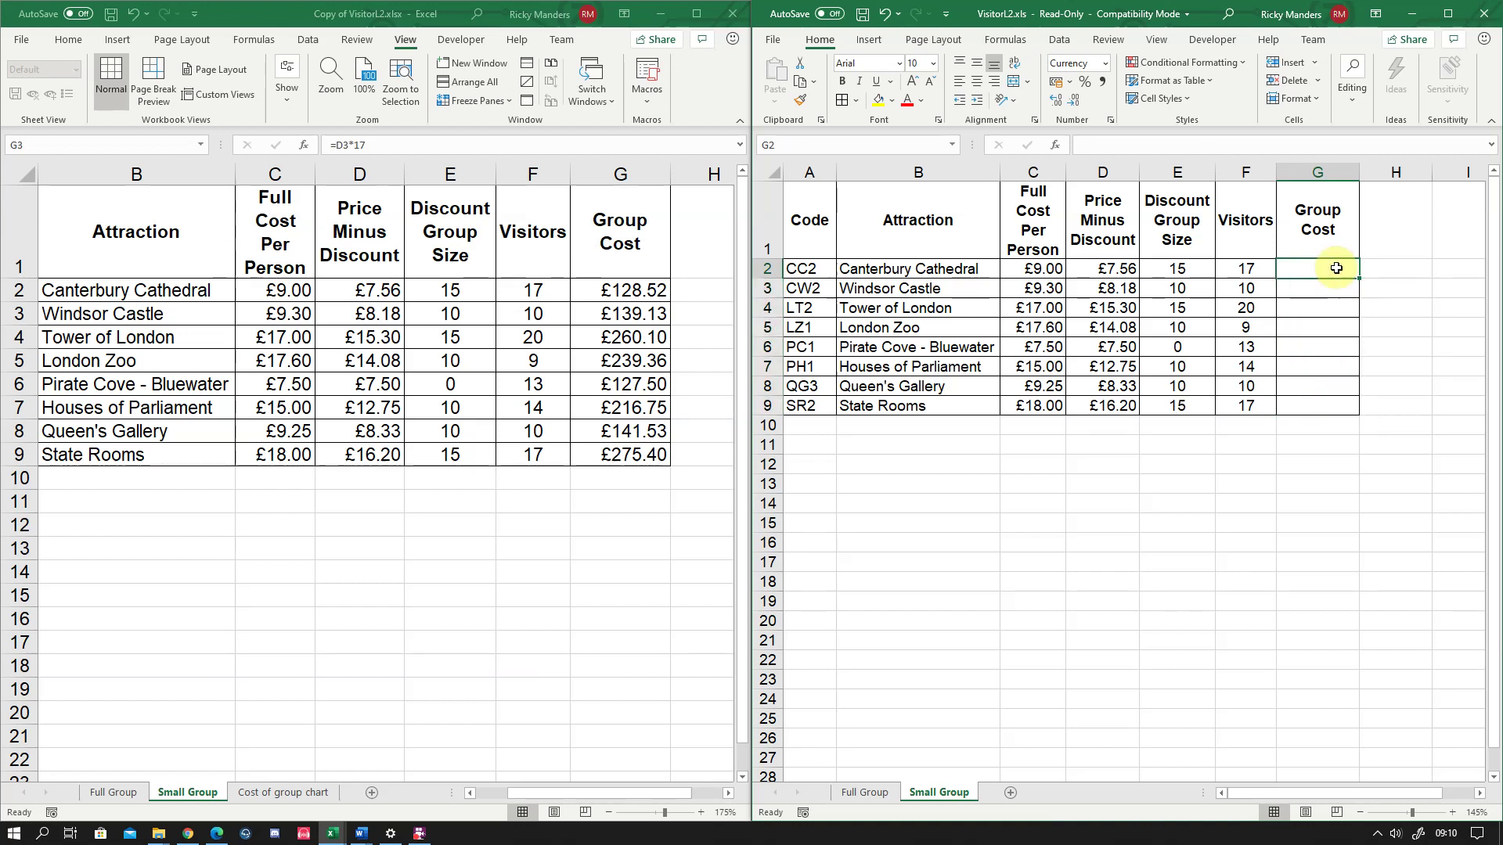
pyautogui.write('=igf(')
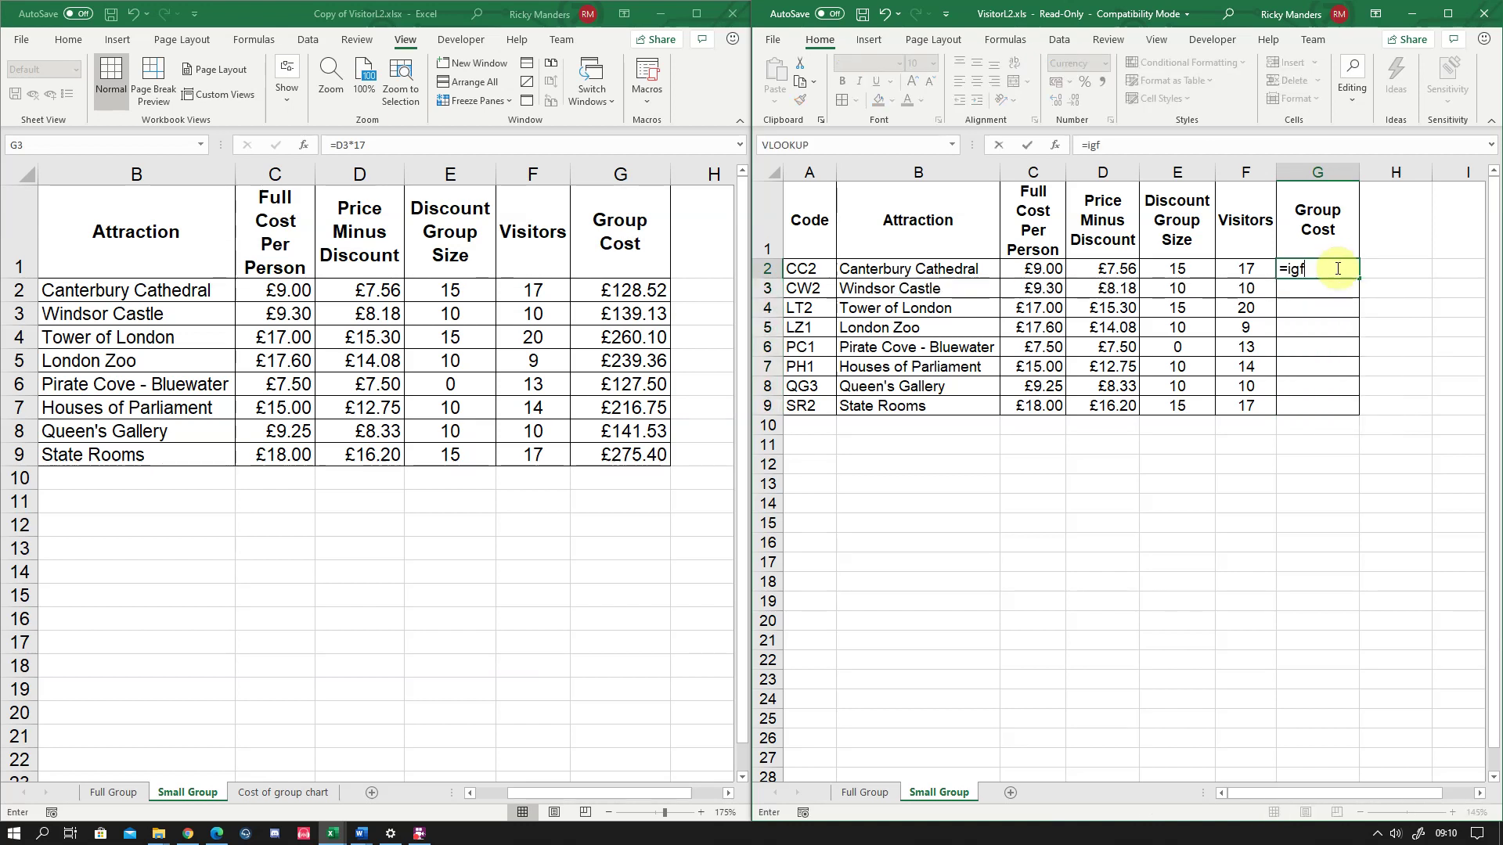
pyautogui.press('BackSpace')
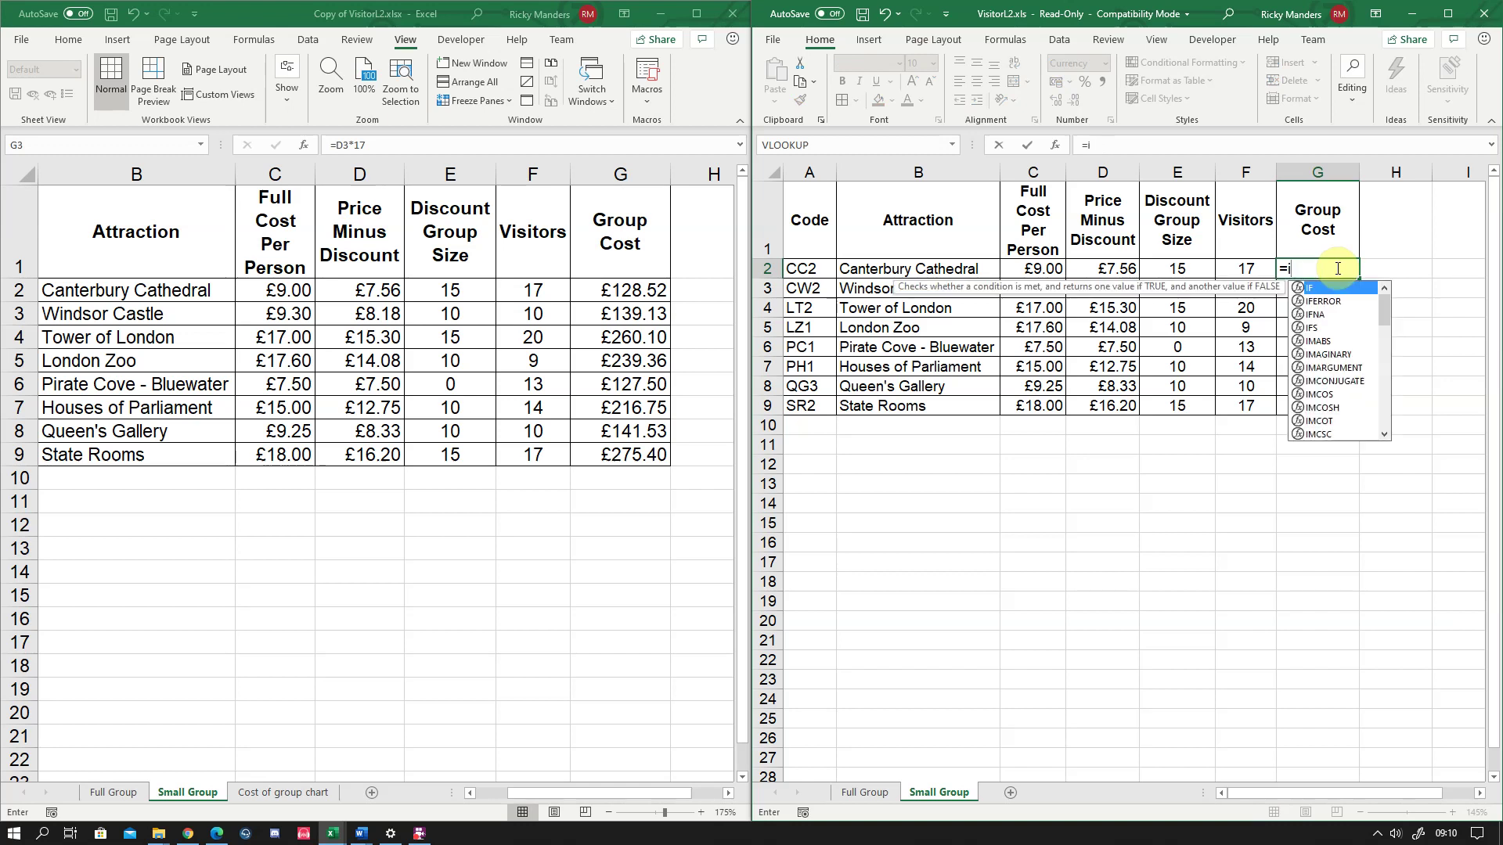
pyautogui.write('f')
pyautogui.doubleClick(1321, 288)
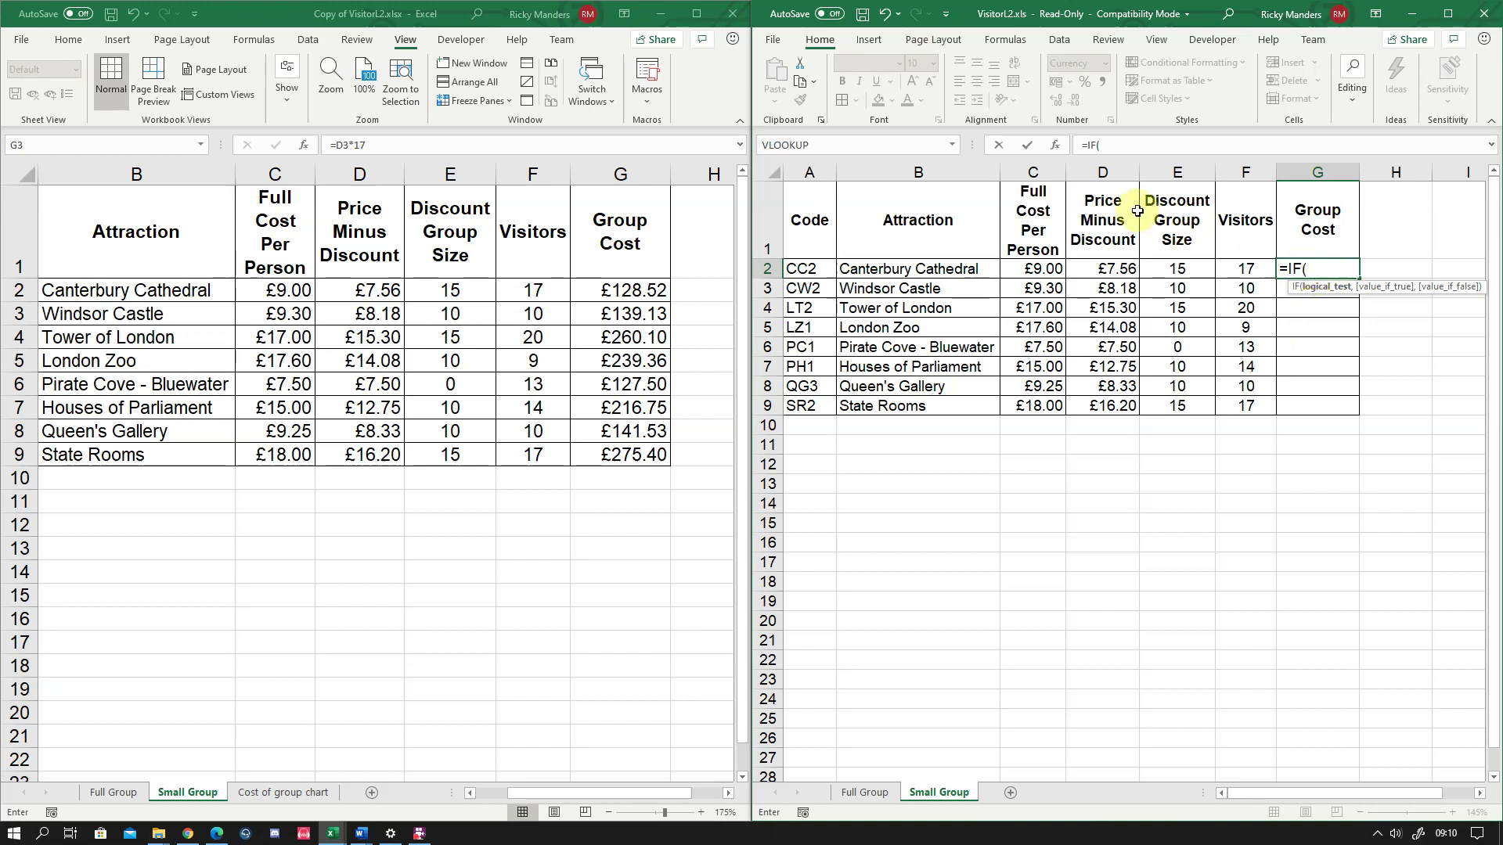
# Open the Function Arguments dialog for the G2 IF function and set the logical test to F2>=E2
pyautogui.click(1055, 149)
pyautogui.moveTo(1289, 457); pyautogui.dragTo(1192, 432)
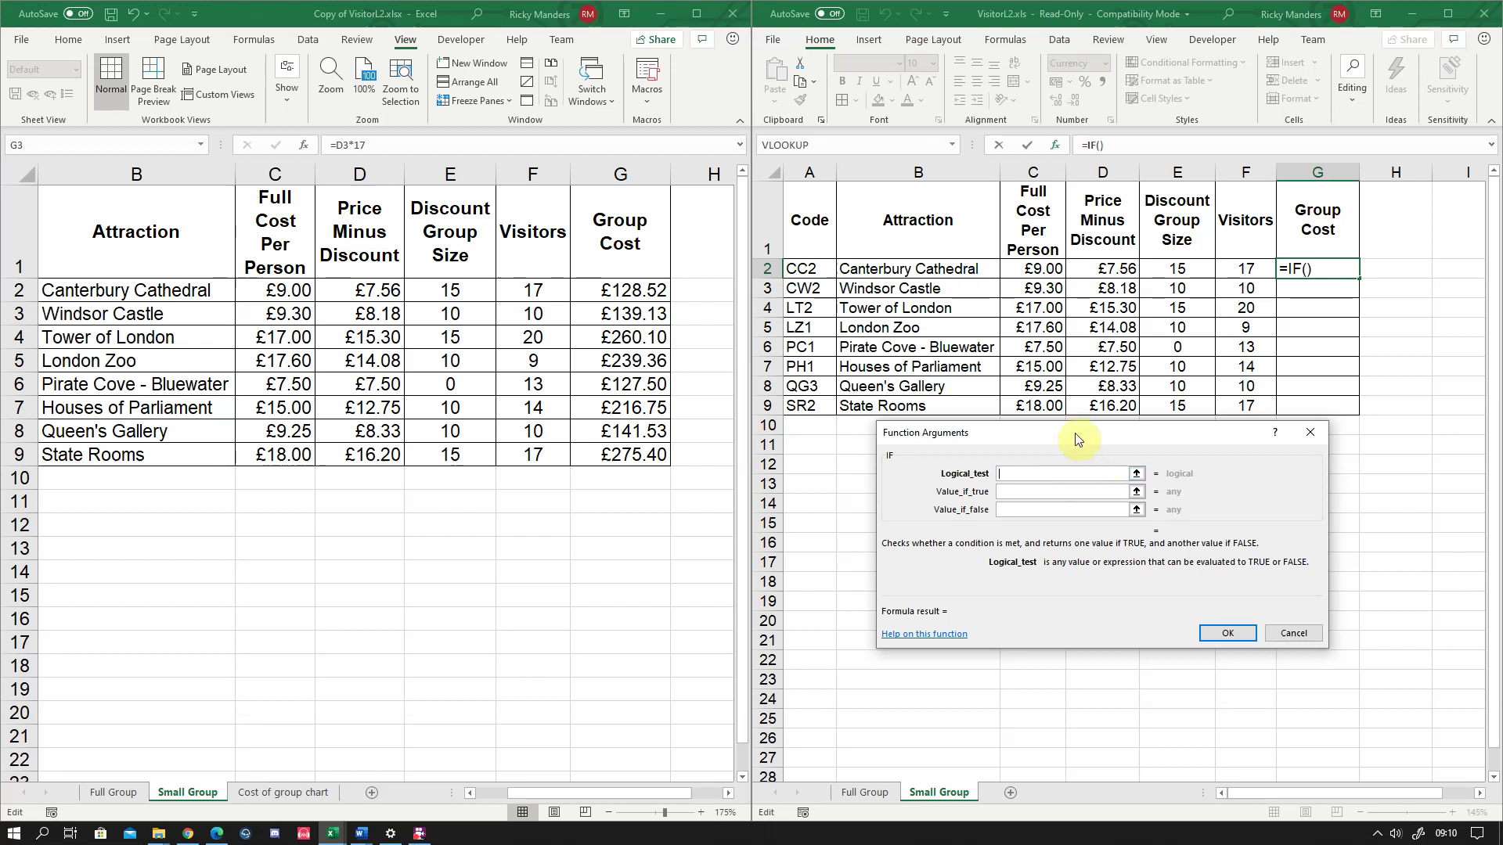
pyautogui.moveTo(1074, 434); pyautogui.dragTo(1070, 448)
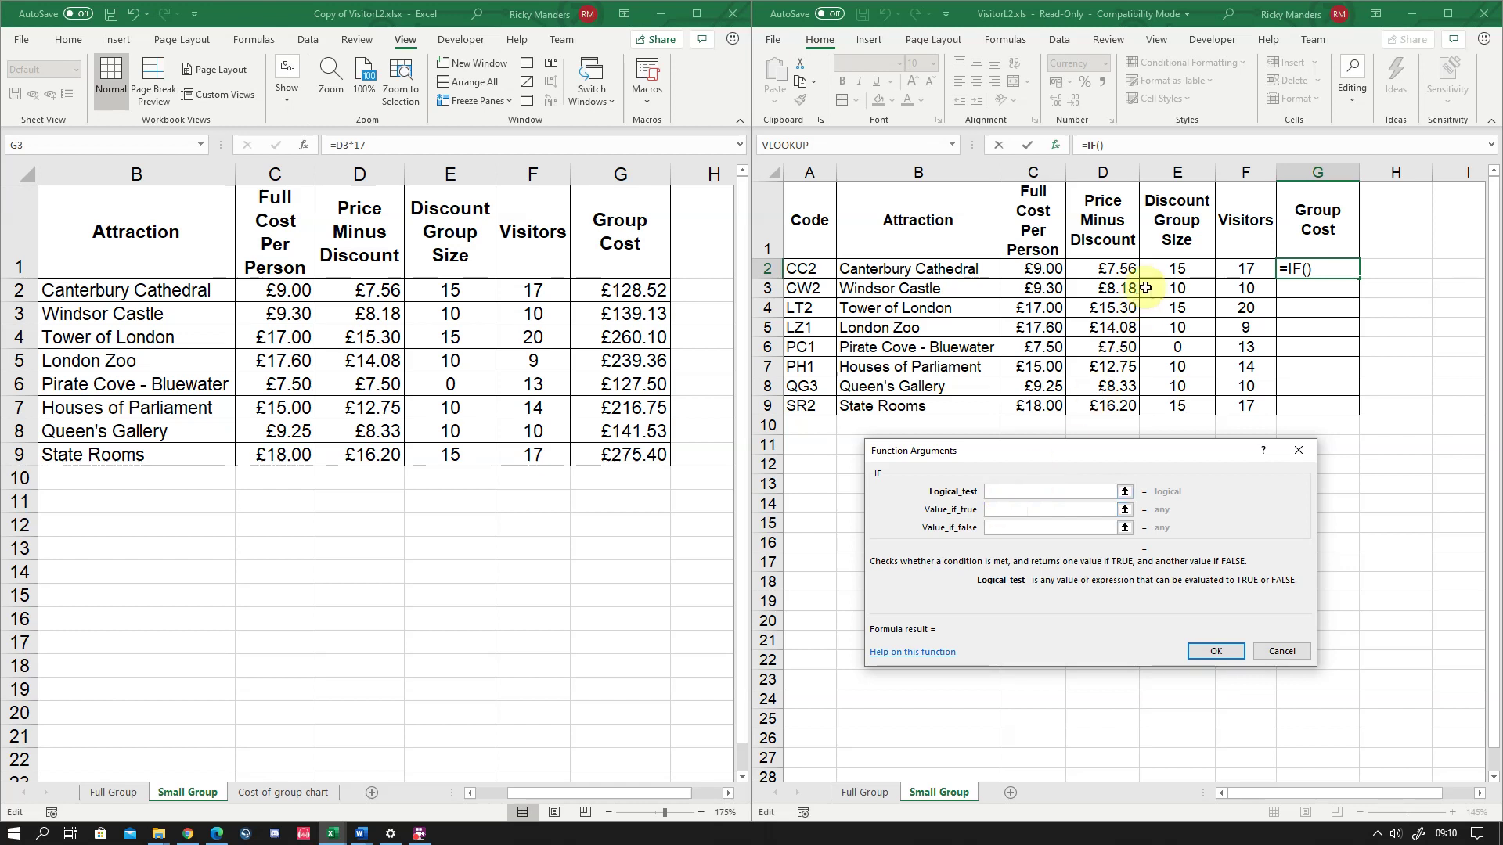
pyautogui.click(1247, 269)
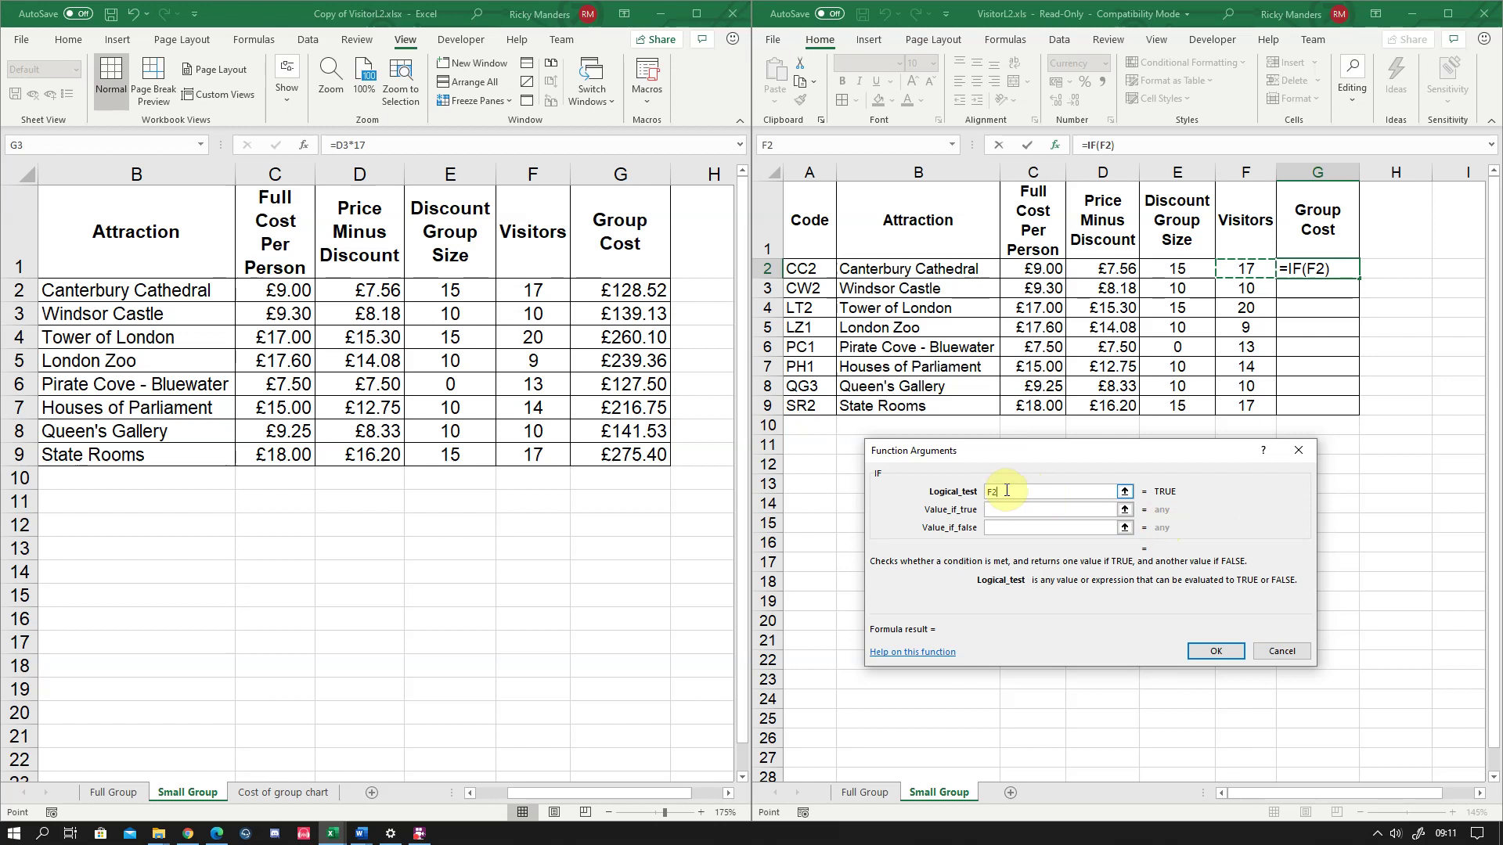
pyautogui.write('>=')
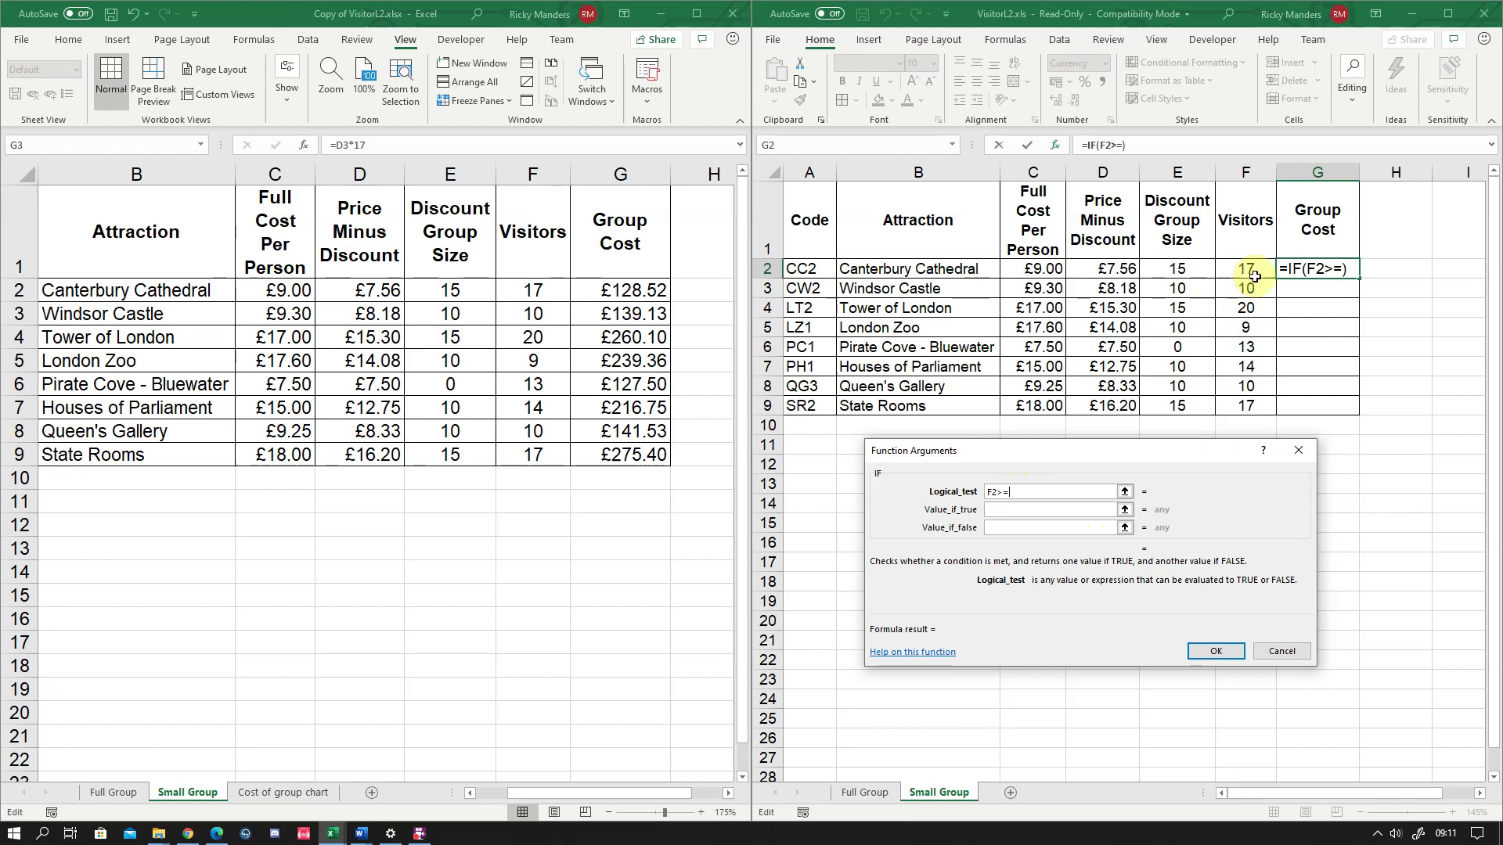
pyautogui.click(1172, 270)
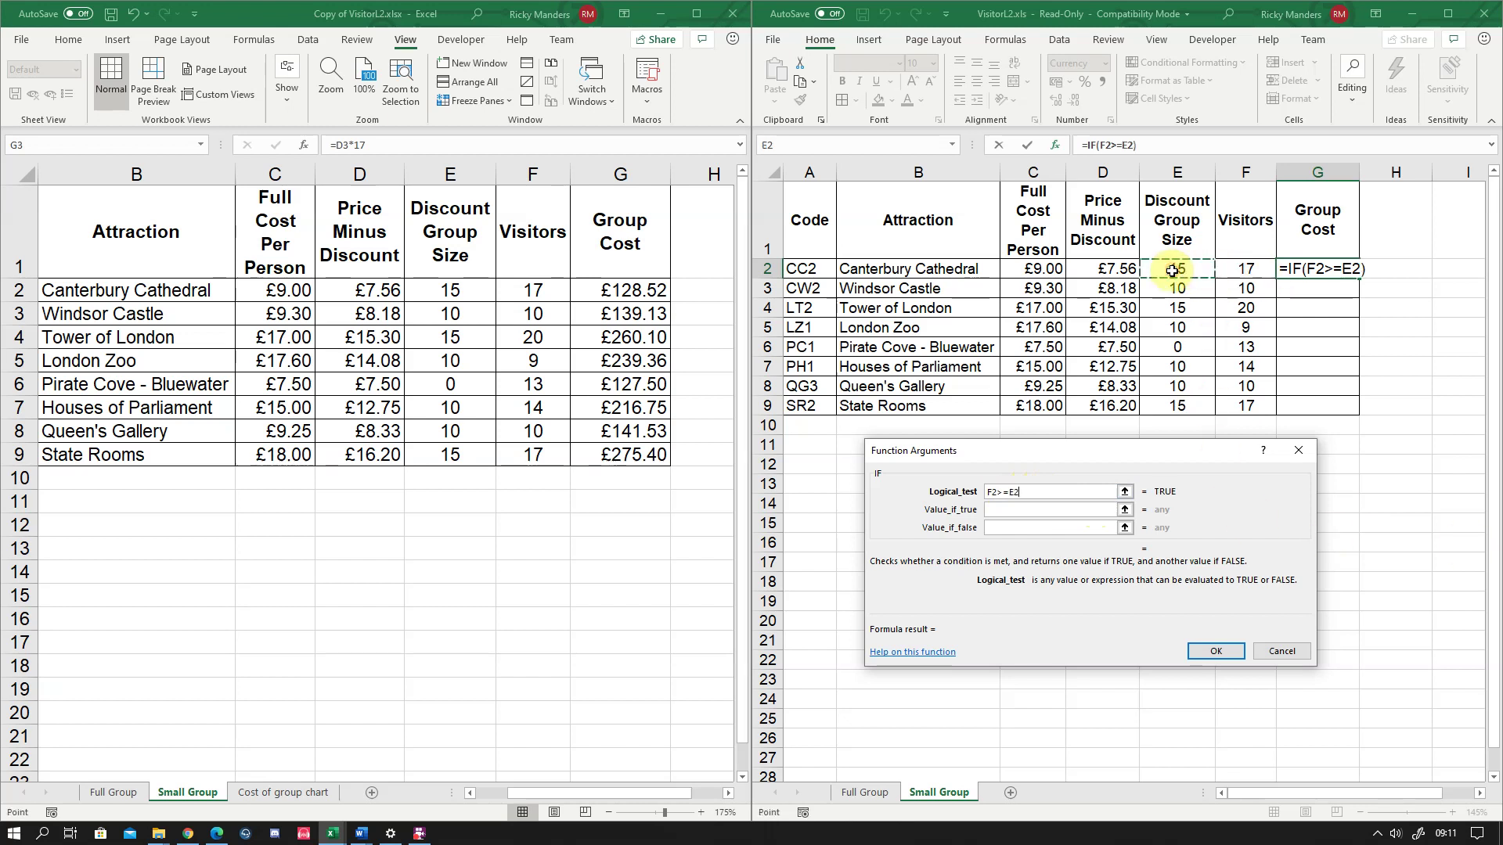
# Set the IF function's value if true to F2*D2, visitors multiplied by the discounted price
pyautogui.click(1022, 509)
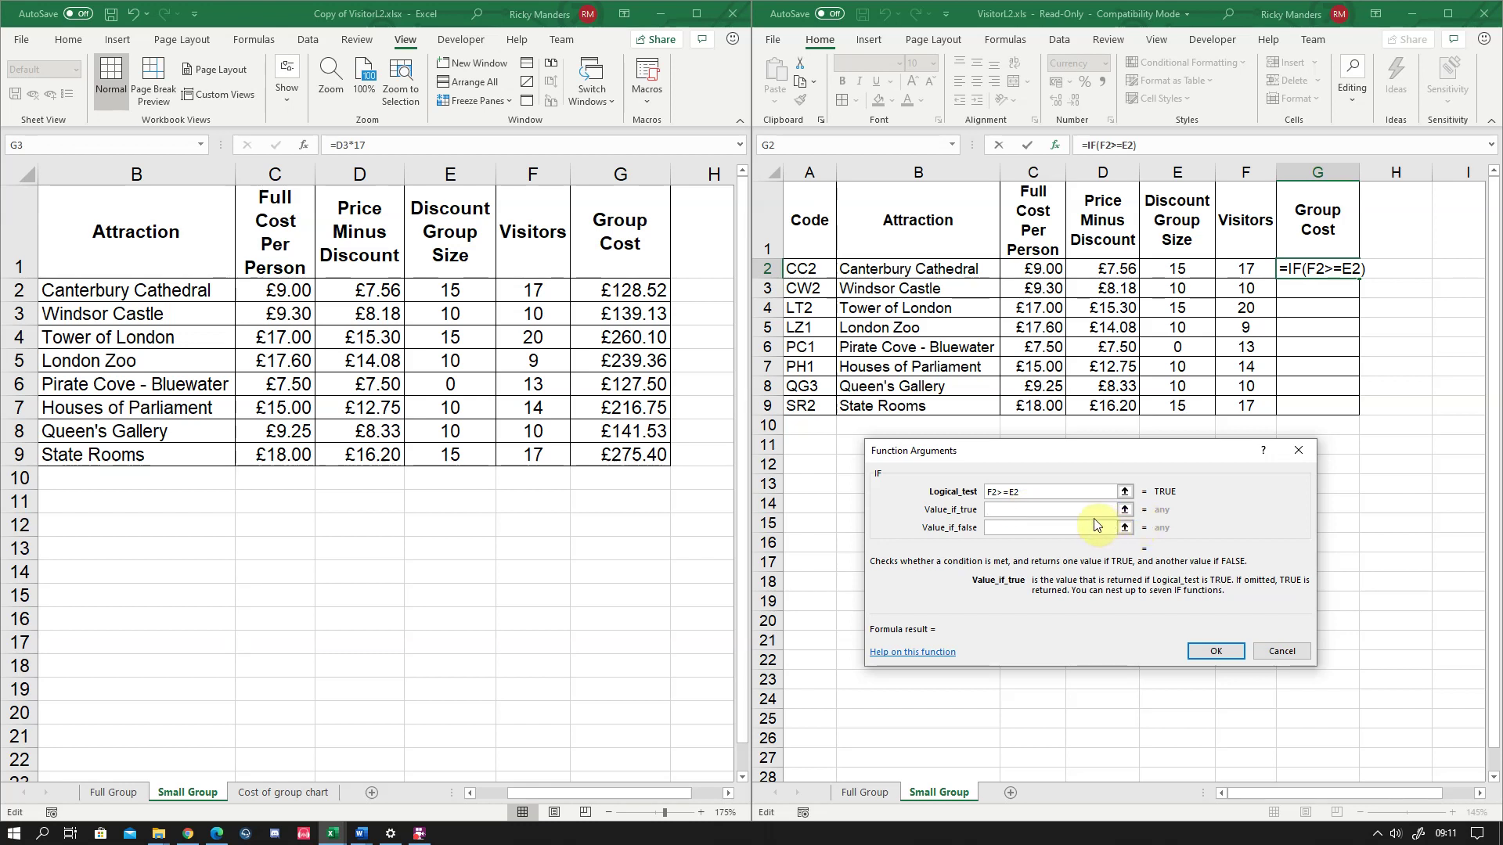
pyautogui.click(1250, 271)
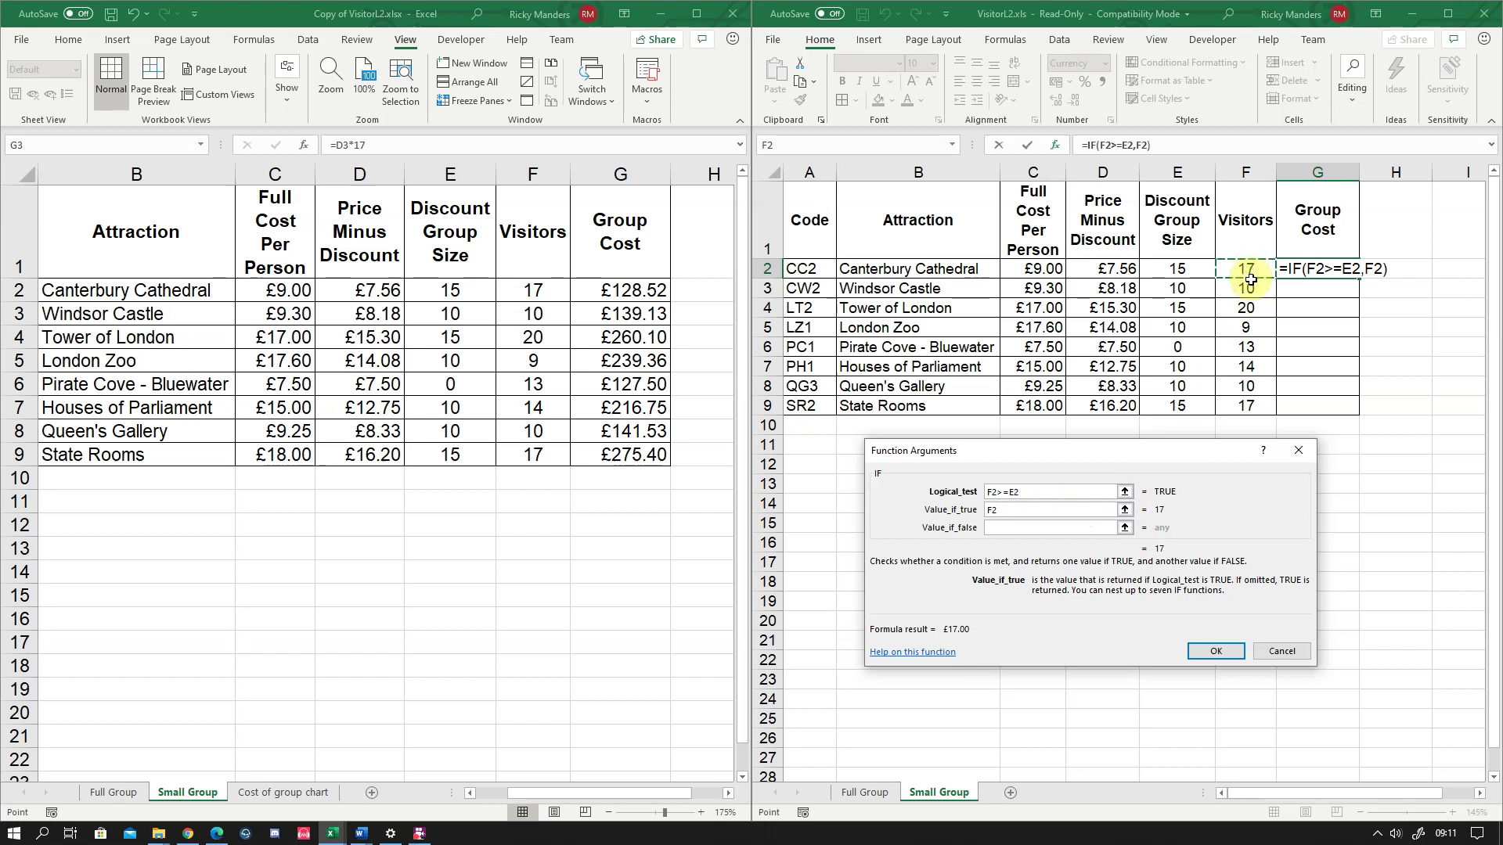
pyautogui.write('*')
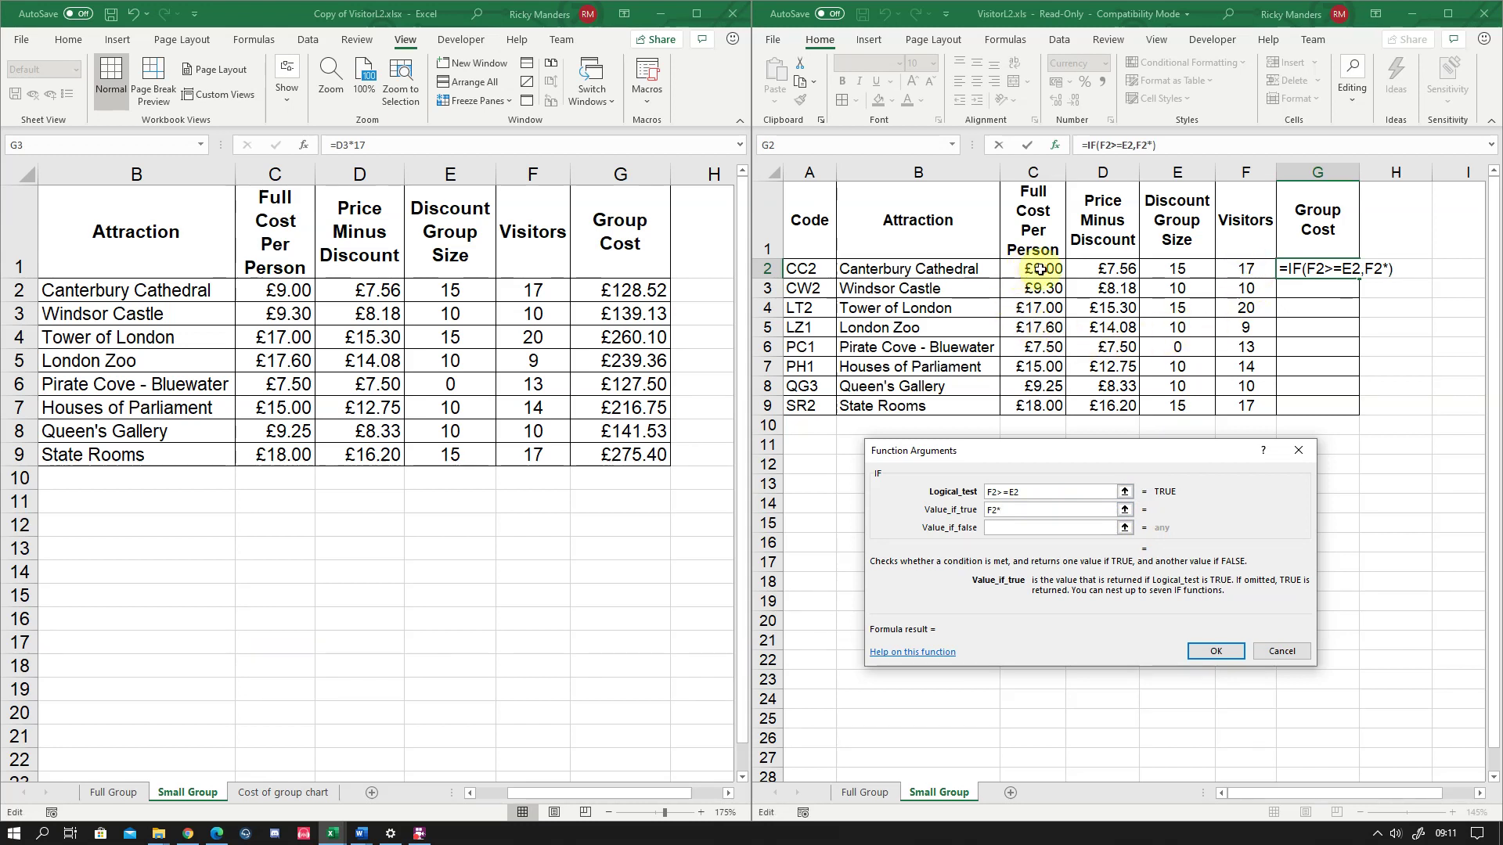
pyautogui.click(1111, 266)
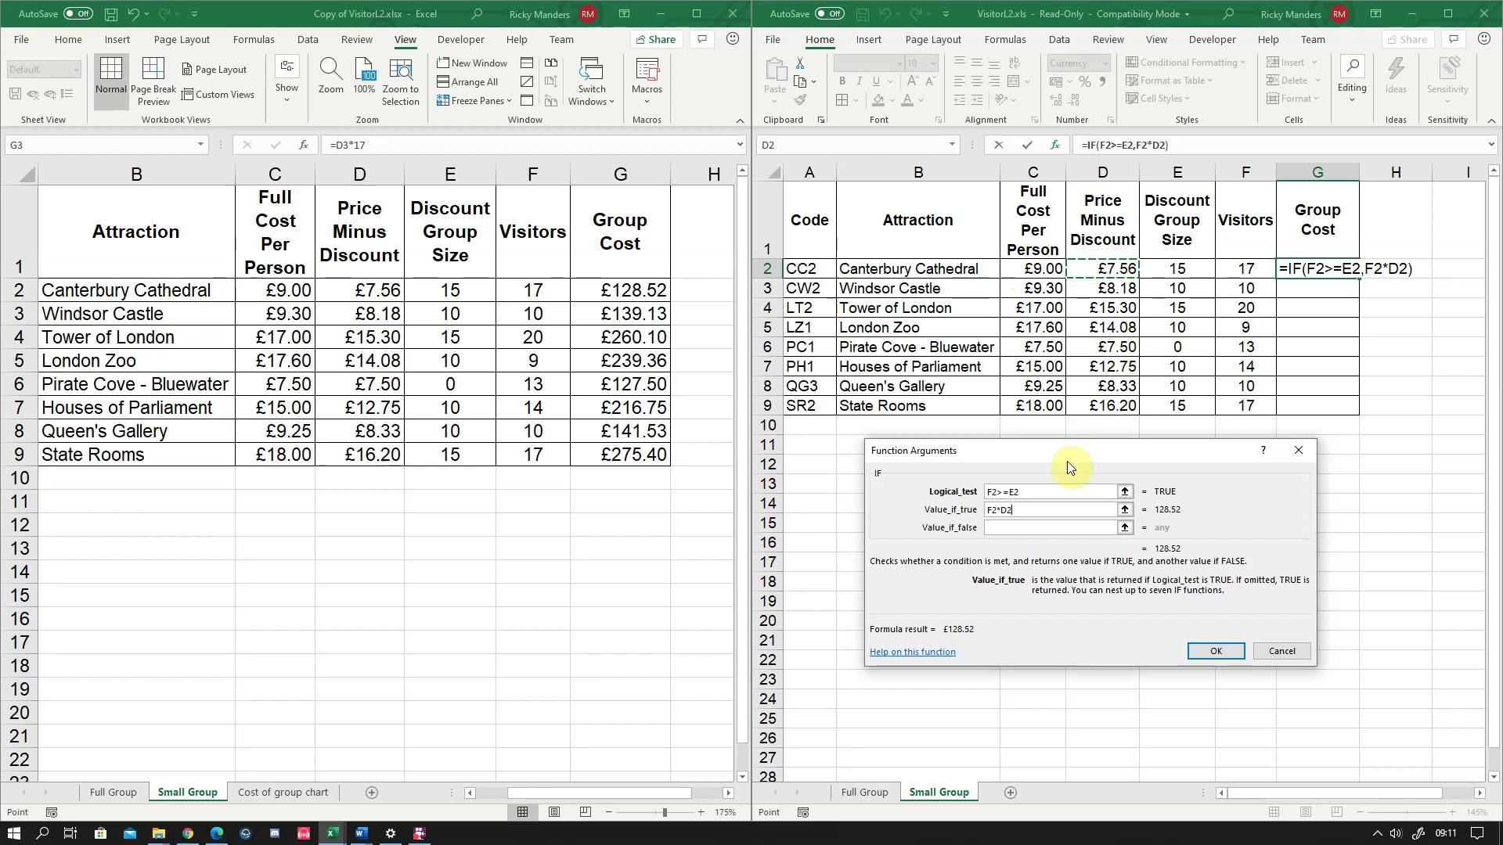
# Set the IF function's value if false to F2*C2, visitors multiplied by the full cost, and insert the formula in G2
pyautogui.click(1026, 527)
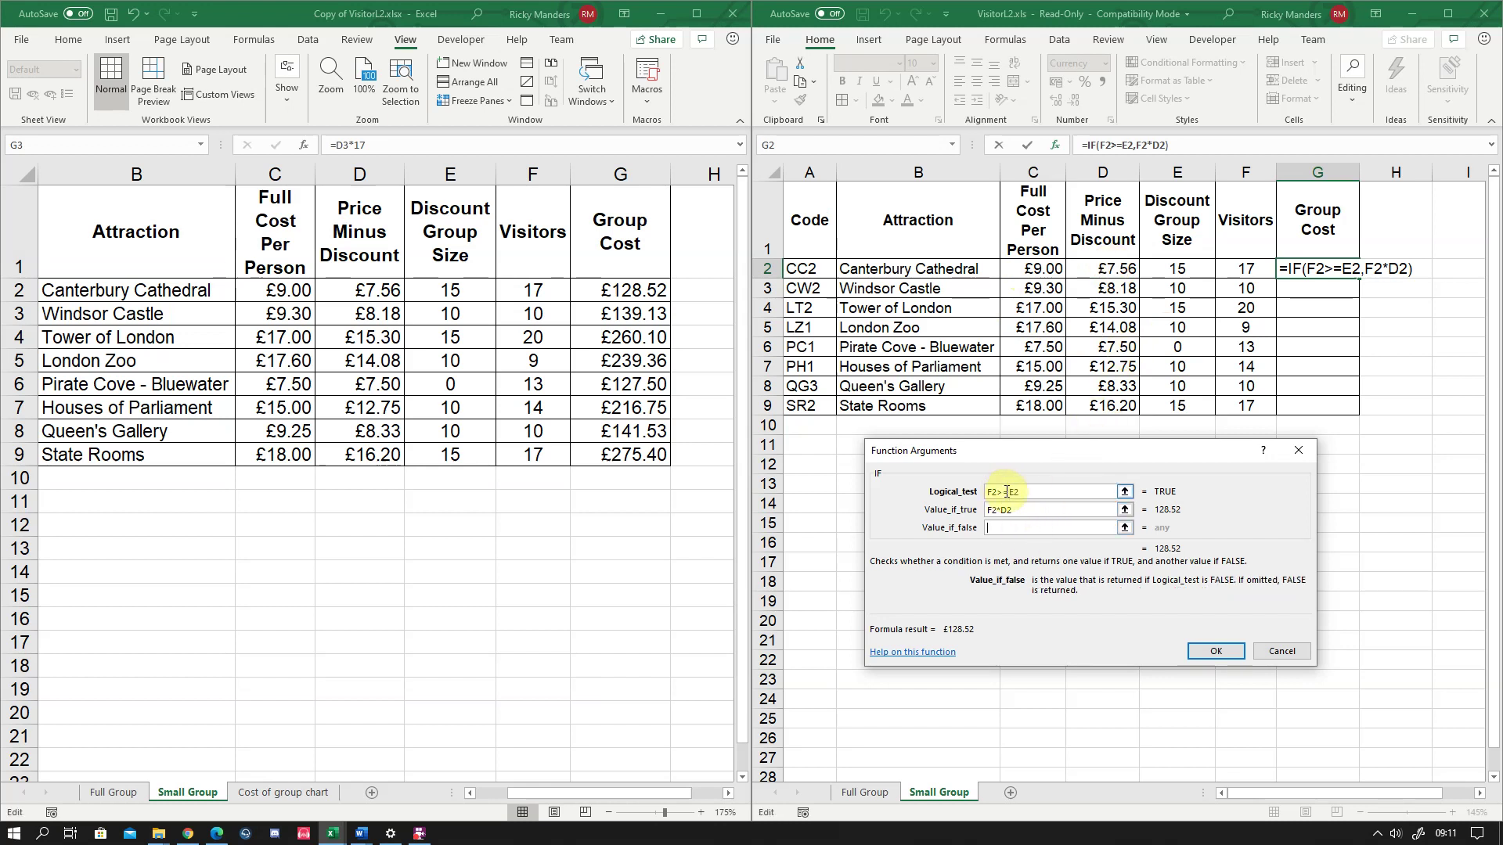
pyautogui.click(1245, 269)
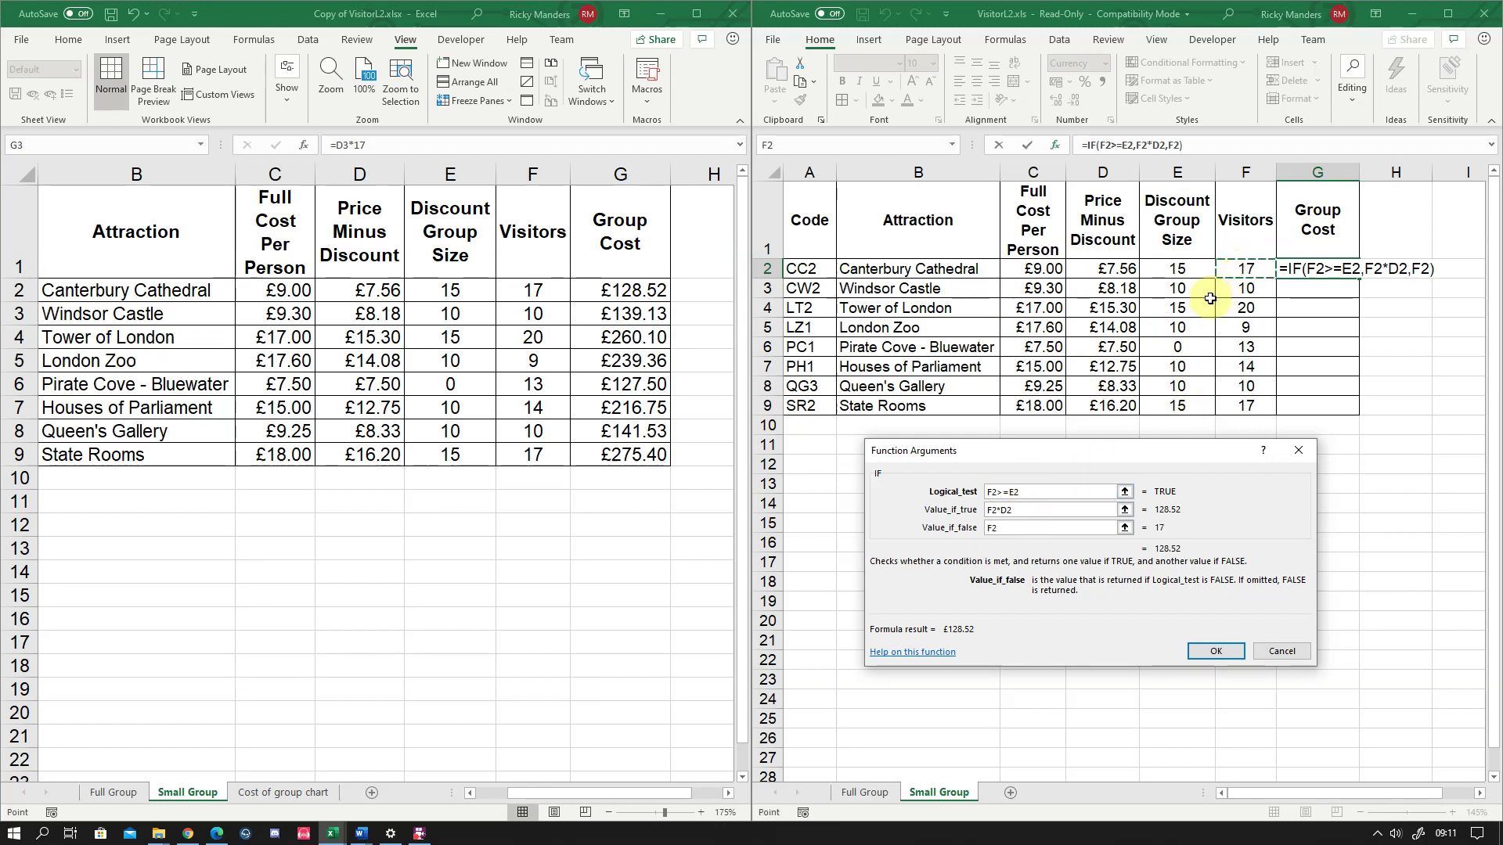
pyautogui.write('*')
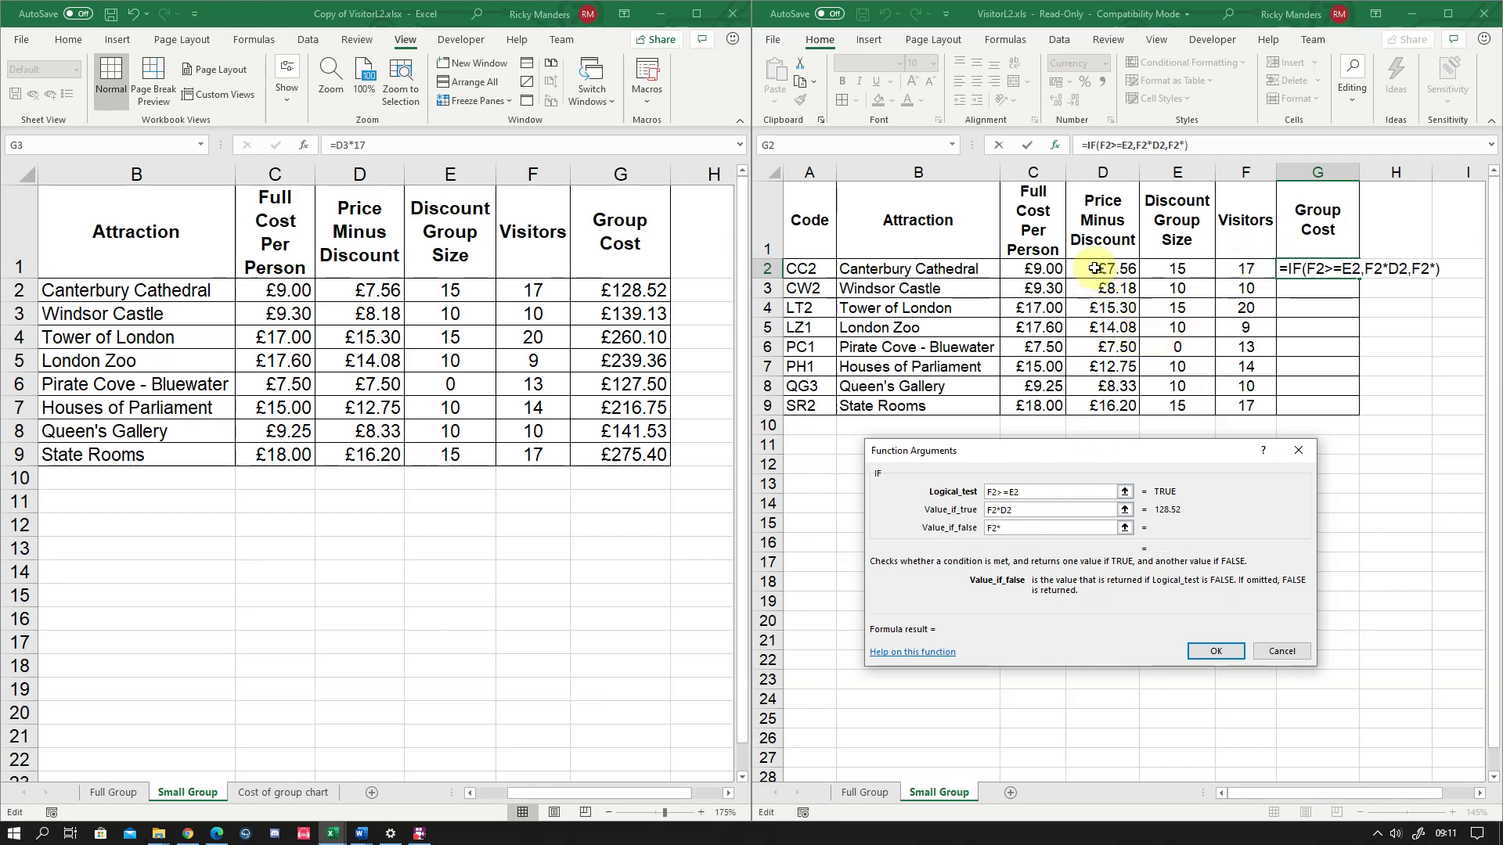
pyautogui.click(1023, 271)
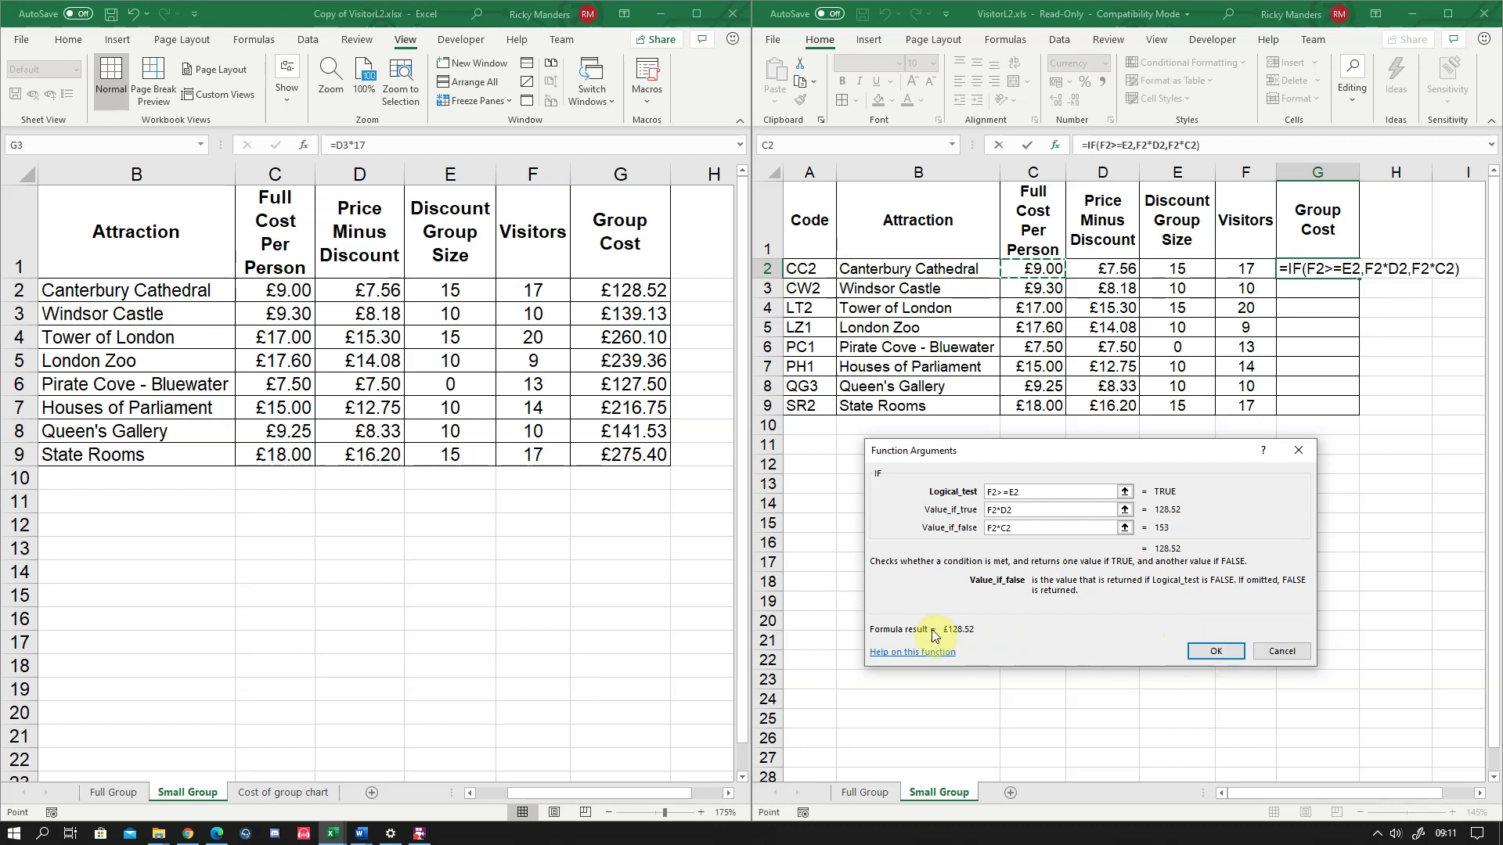
pyautogui.click(1228, 650)
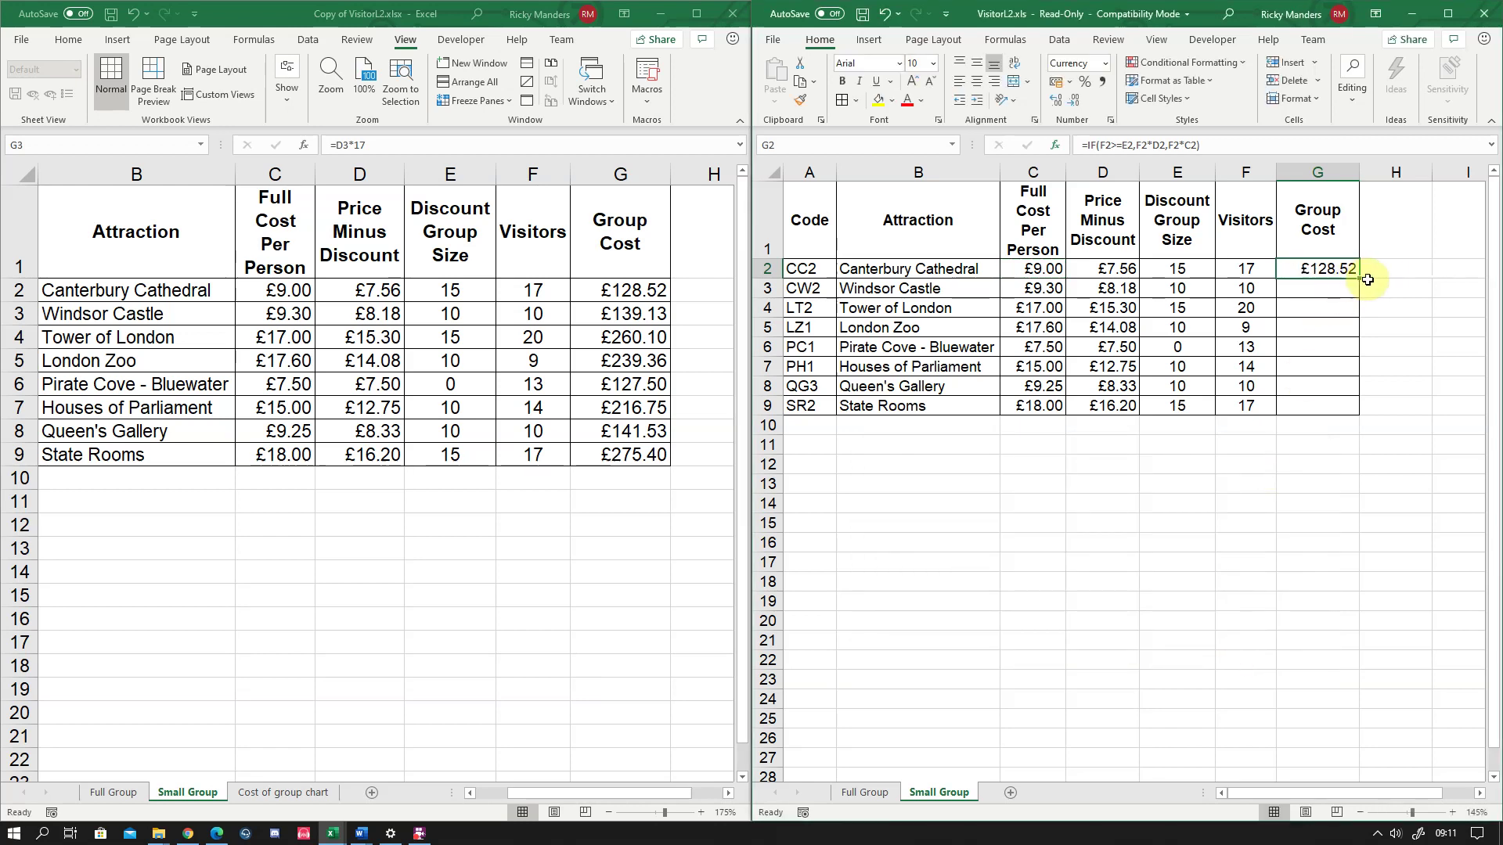
# Fill the IF formula from G2 down through G9 in the Small Group sheet's Group Cost column
pyautogui.moveTo(1366, 280); pyautogui.dragTo(1359, 408)
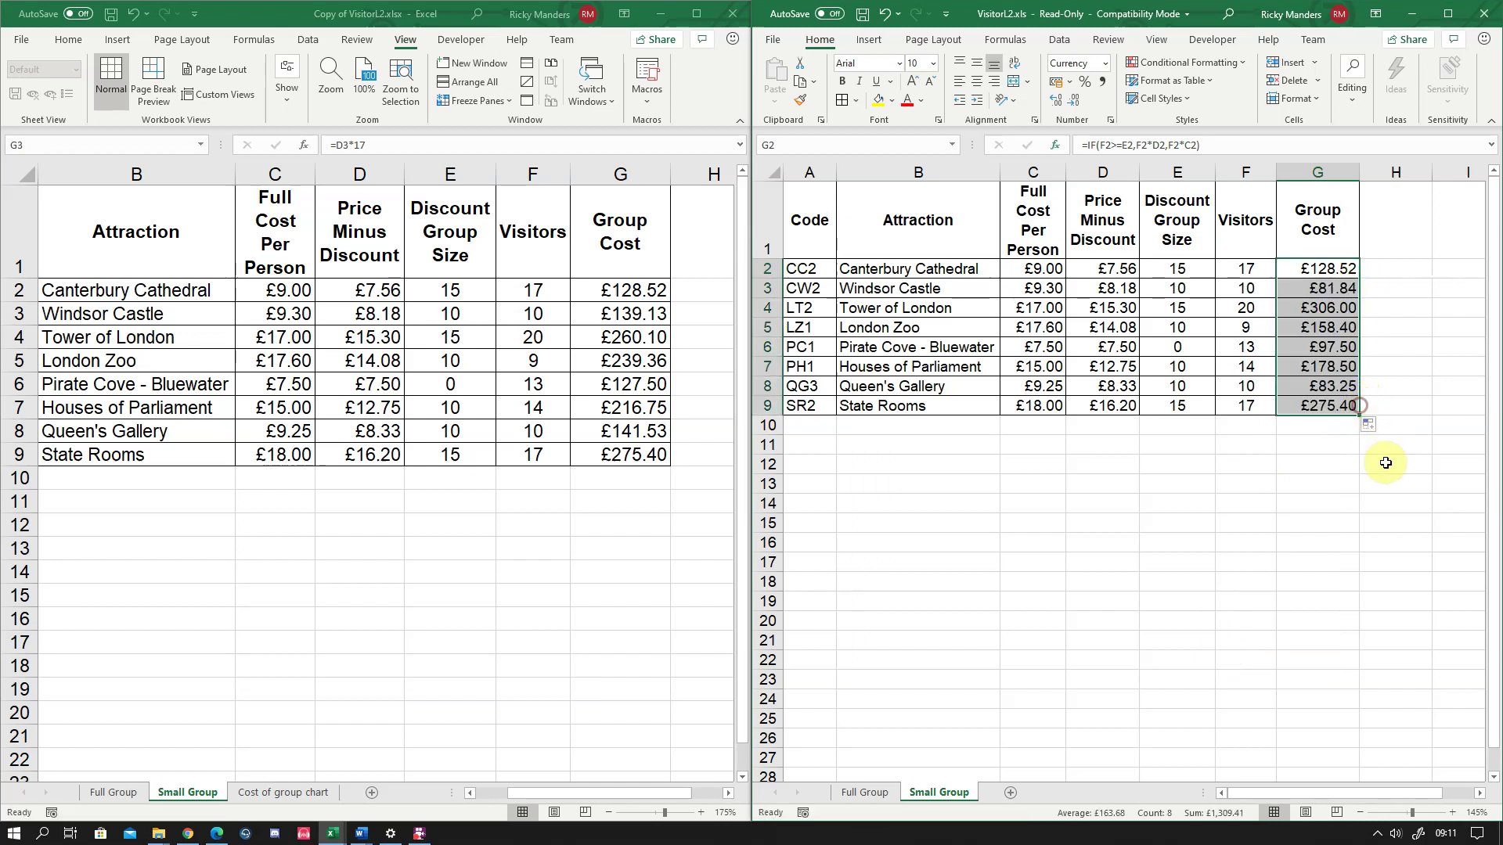
pyautogui.click(1191, 463)
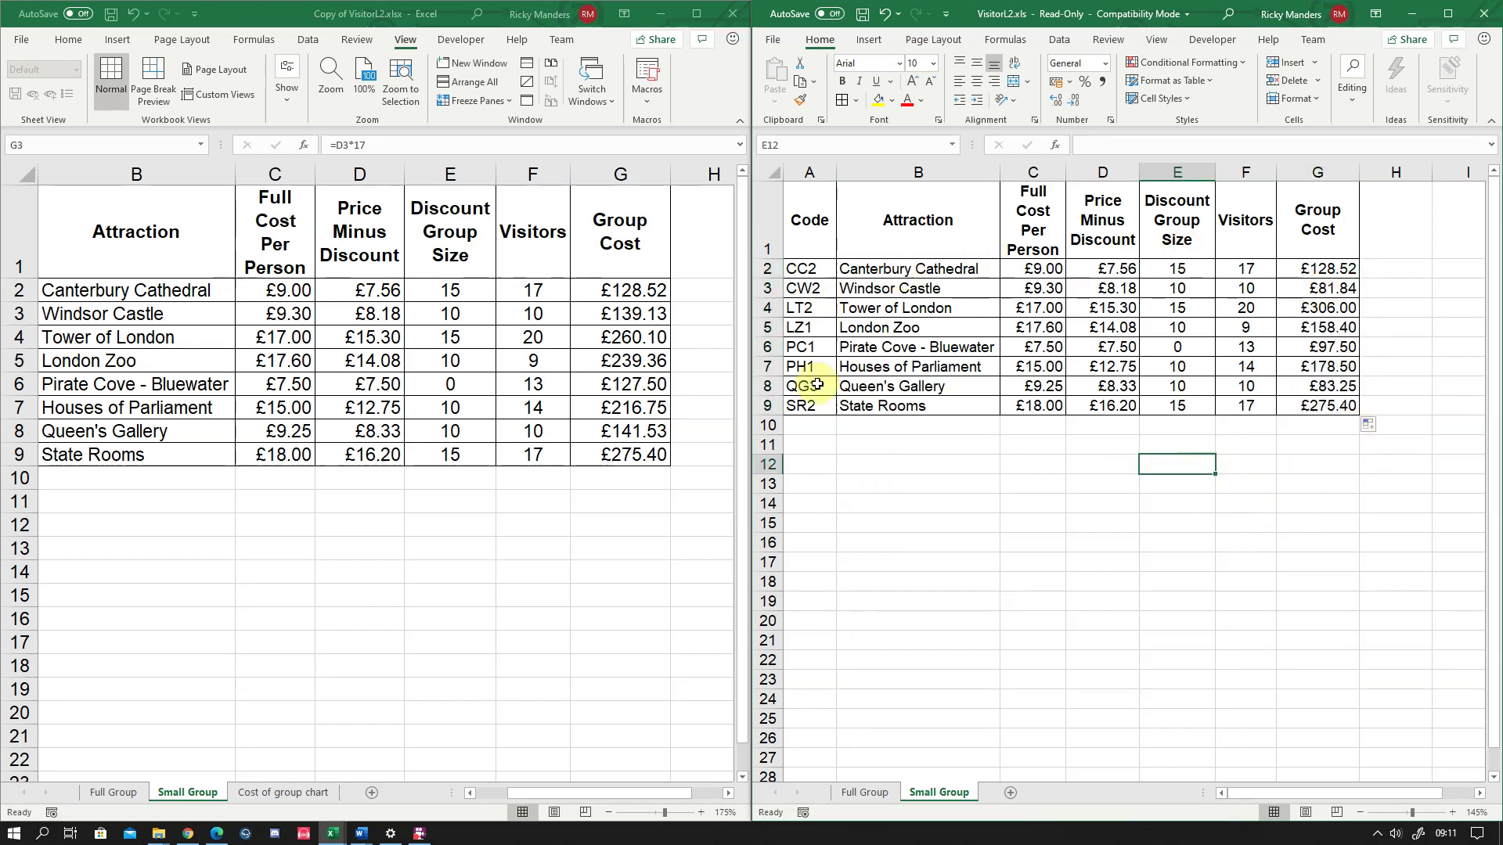
# Apply the Currency number format to the Entry Cost Per Person values in C2:C9 on the Full Group sheet
pyautogui.click(865, 795)
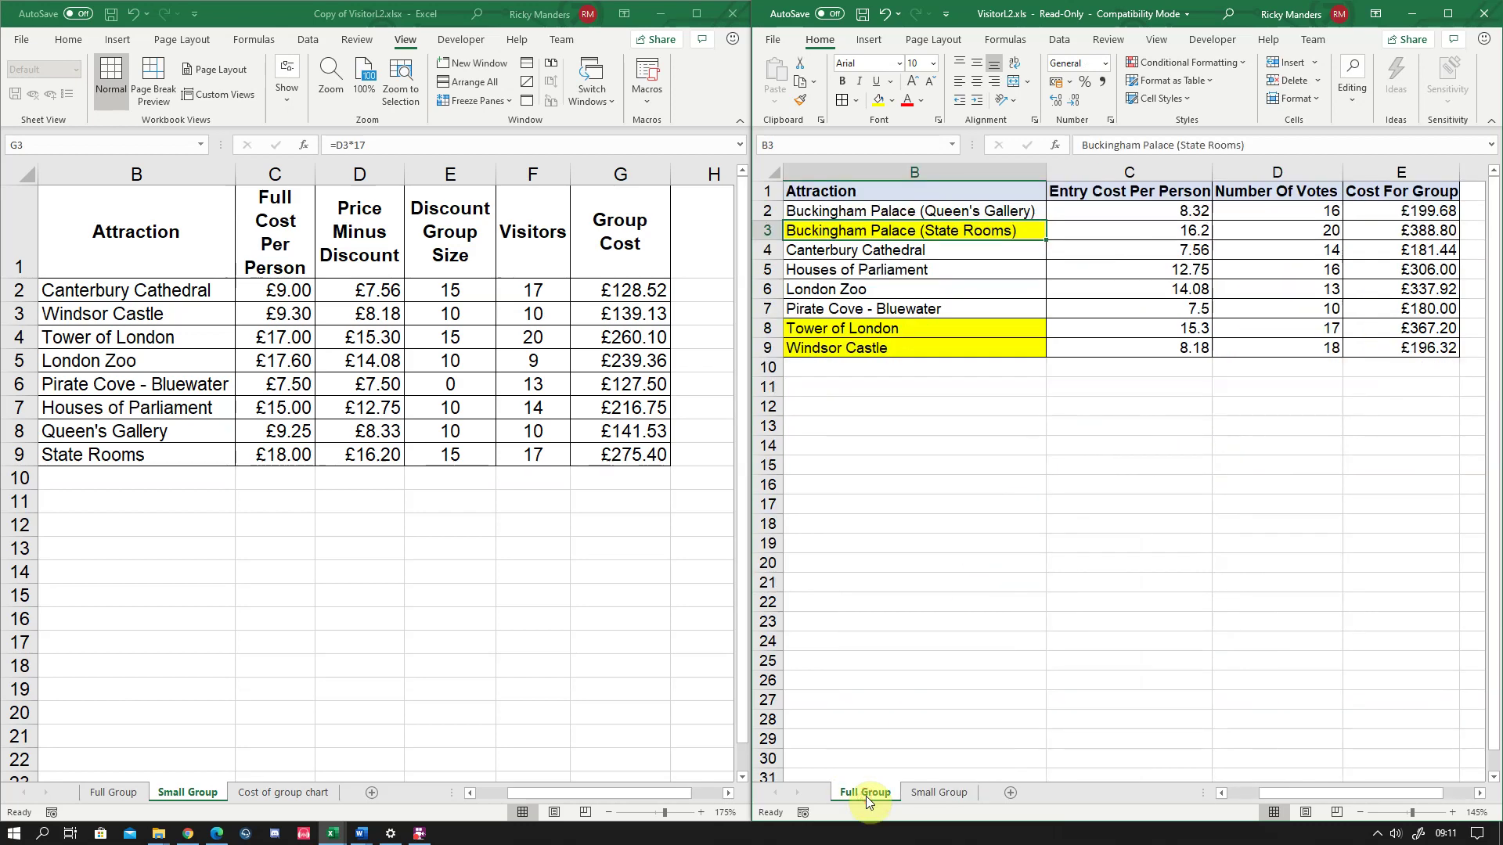
pyautogui.click(1178, 208)
pyautogui.moveTo(1178, 209); pyautogui.dragTo(1182, 355)
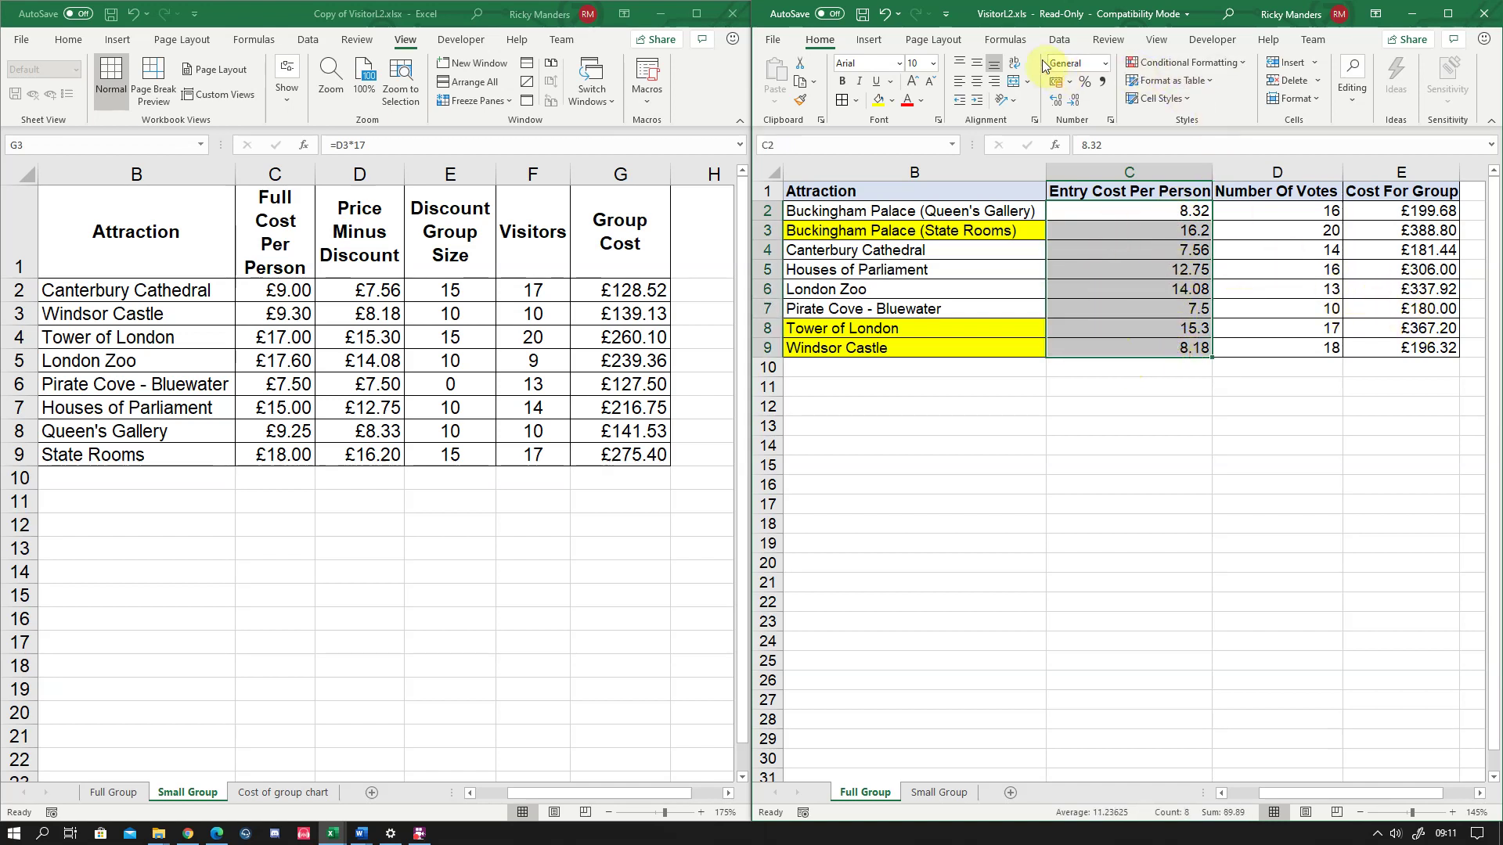
pyautogui.click(1104, 64)
pyautogui.click(1110, 166)
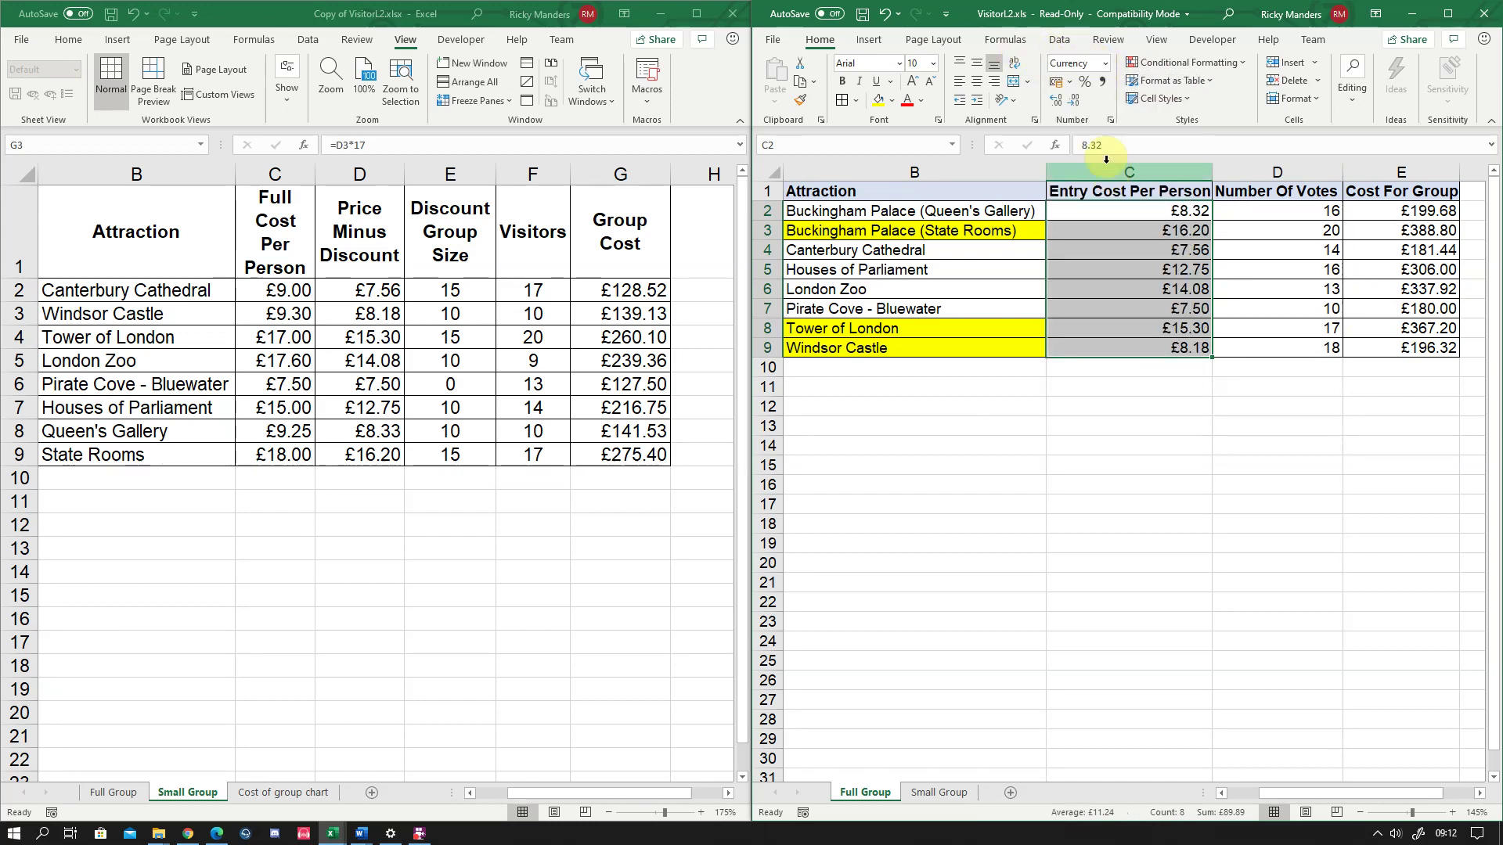
pyautogui.click(1185, 211)
pyautogui.click(1188, 231)
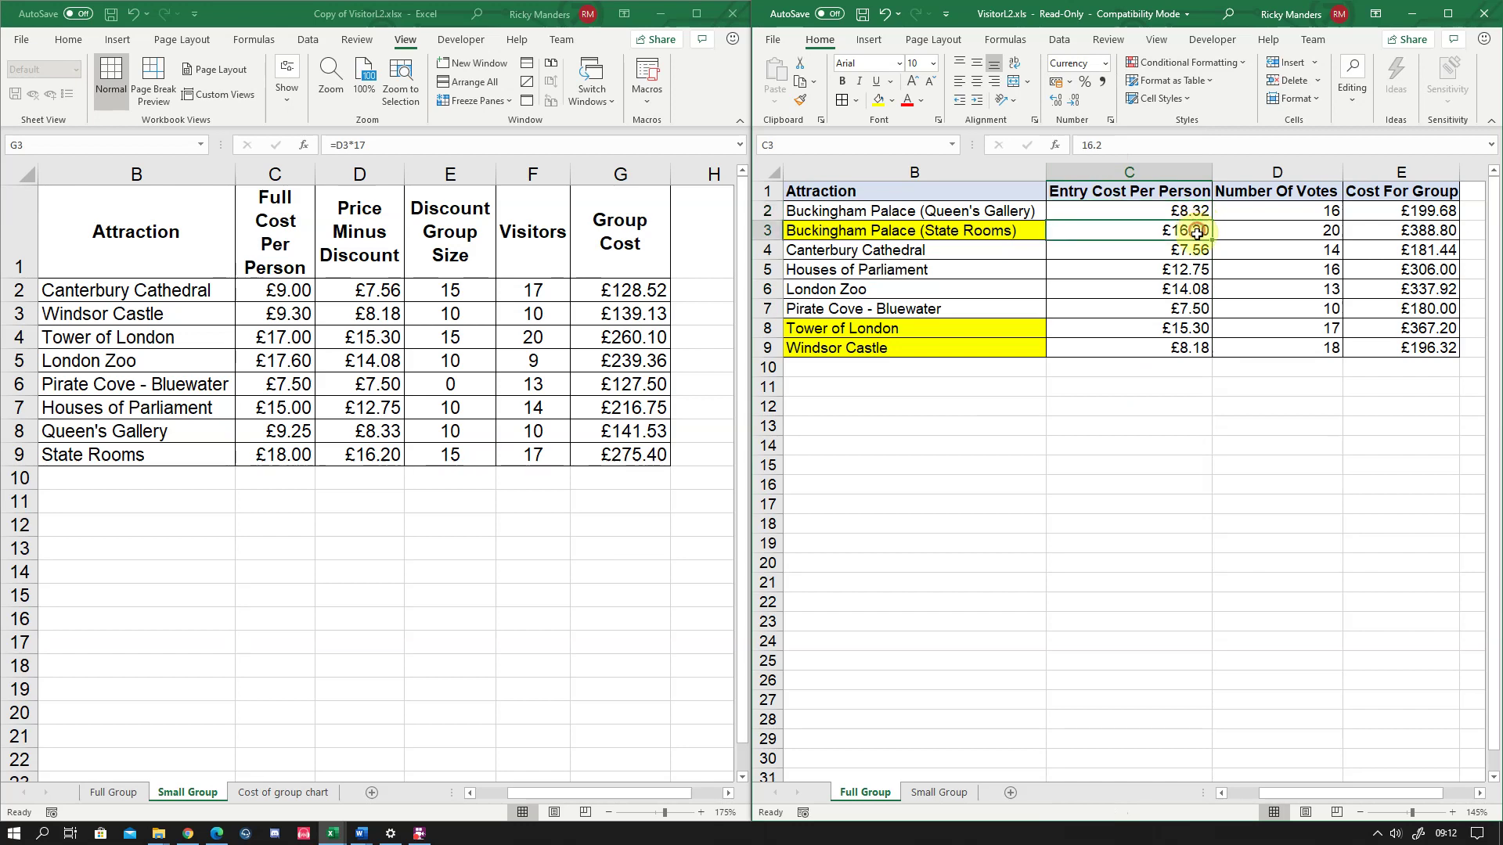
pyautogui.click(1193, 250)
pyautogui.click(1185, 288)
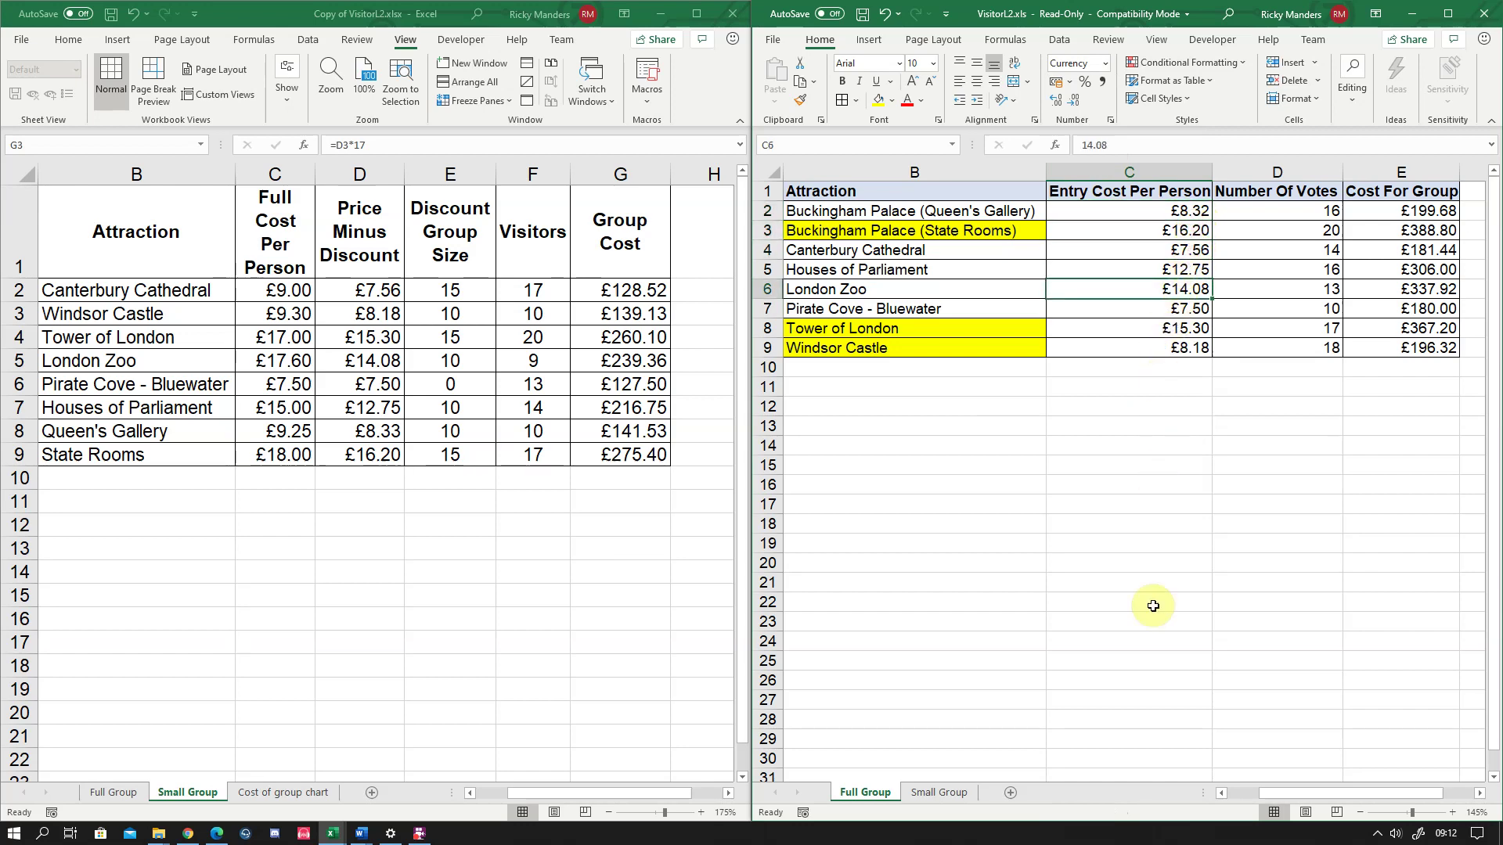
# Return to the Small Group sheet and check the Group Cost formulas in G9 and G2
pyautogui.click(931, 794)
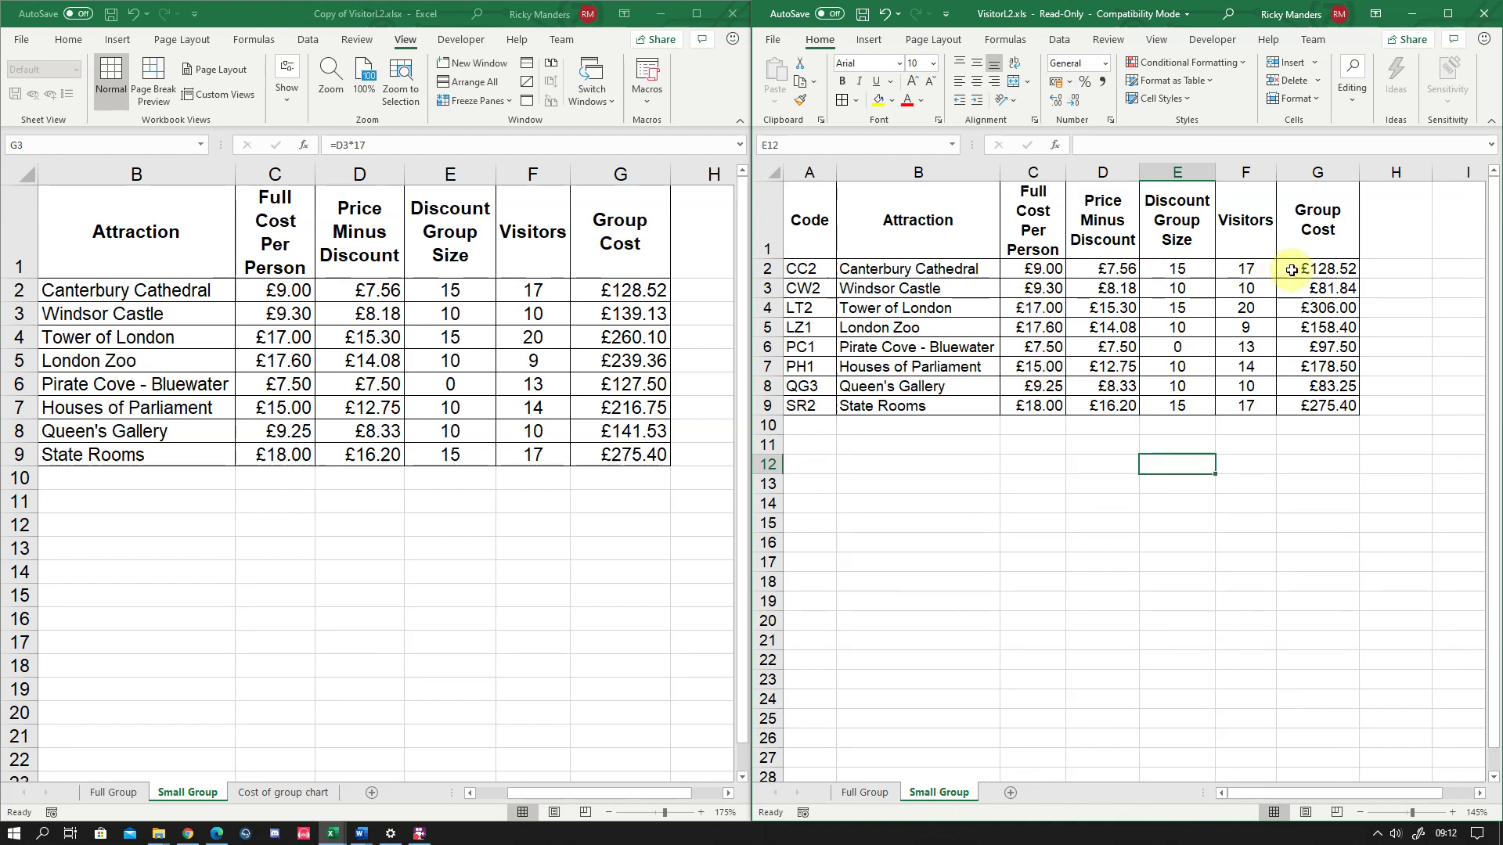
pyautogui.click(1060, 460)
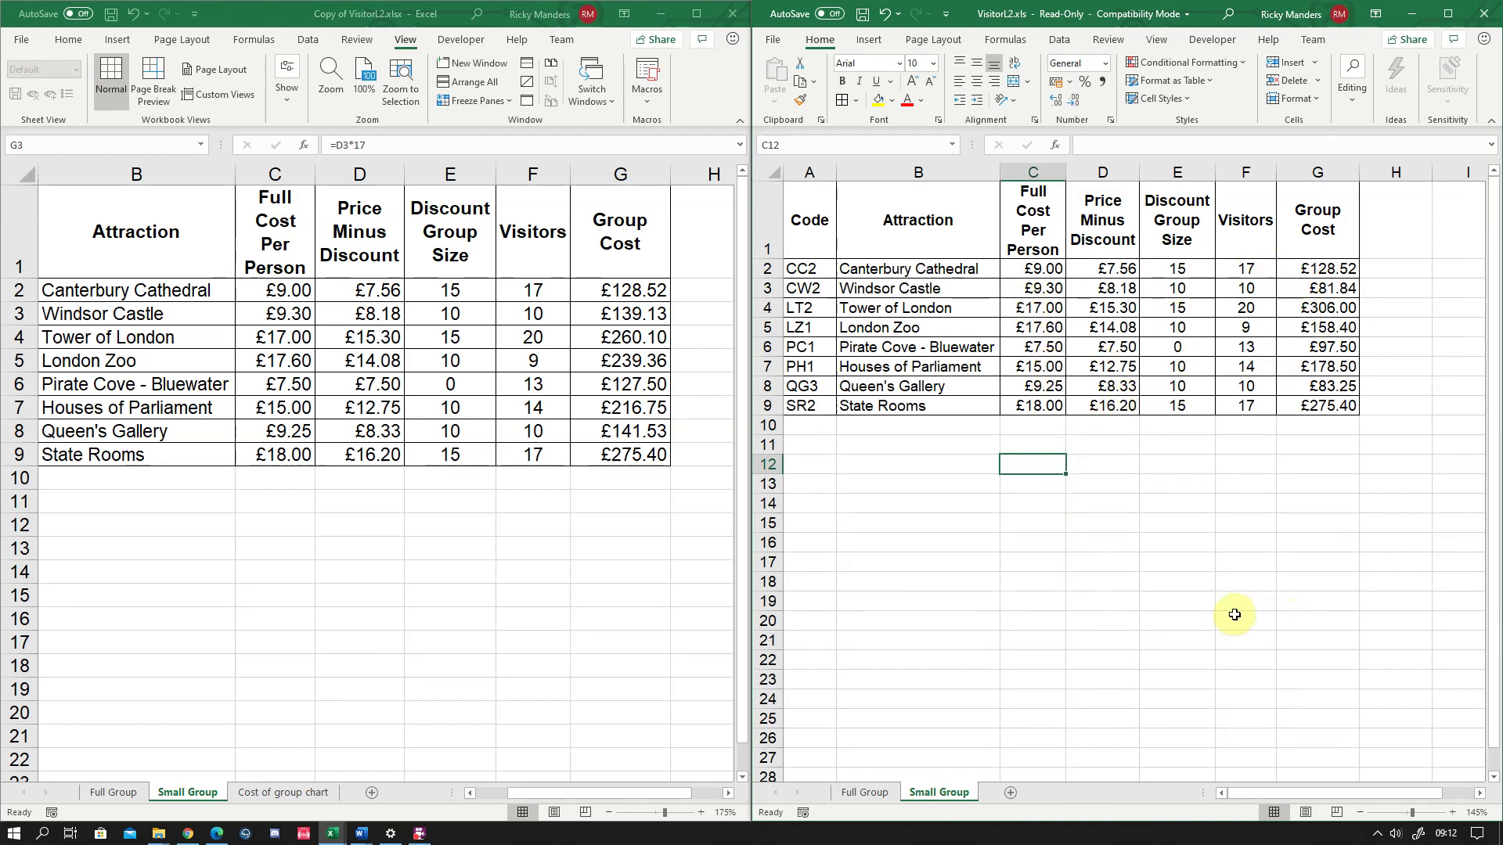
pyautogui.click(1327, 405)
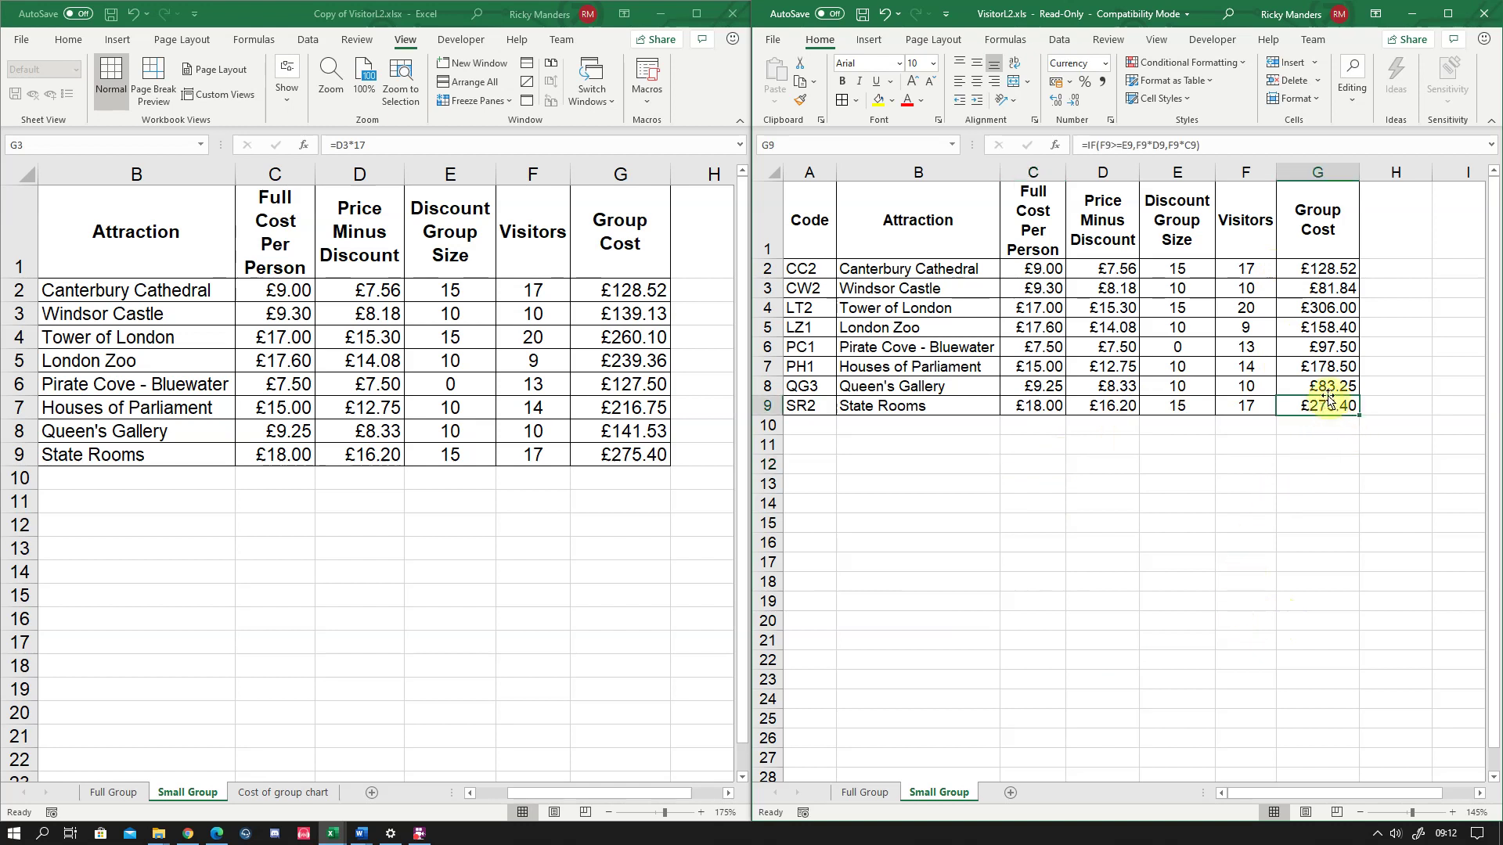
pyautogui.click(1335, 240)
pyautogui.click(1330, 268)
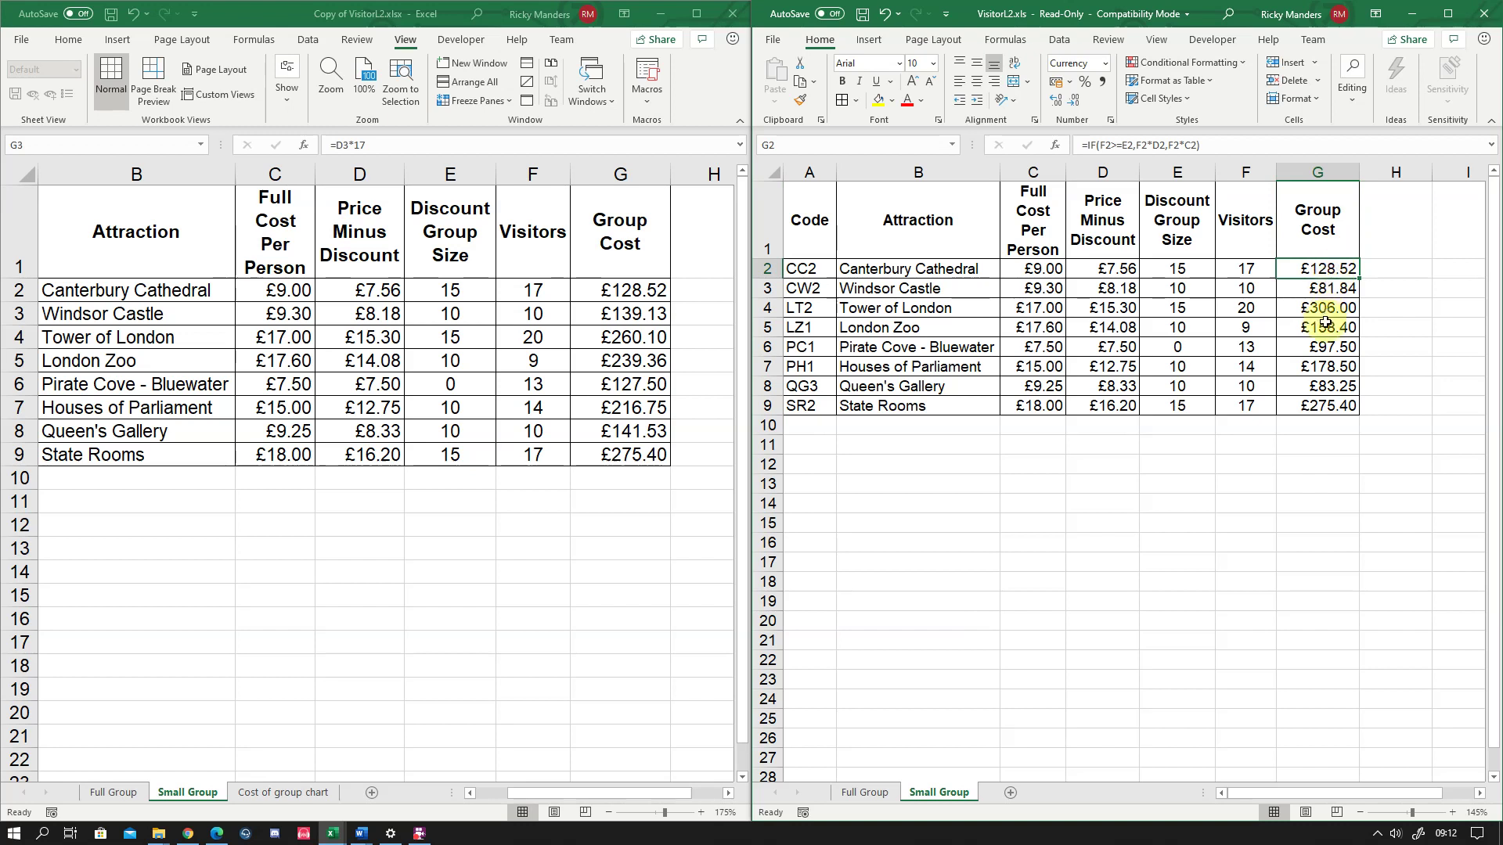
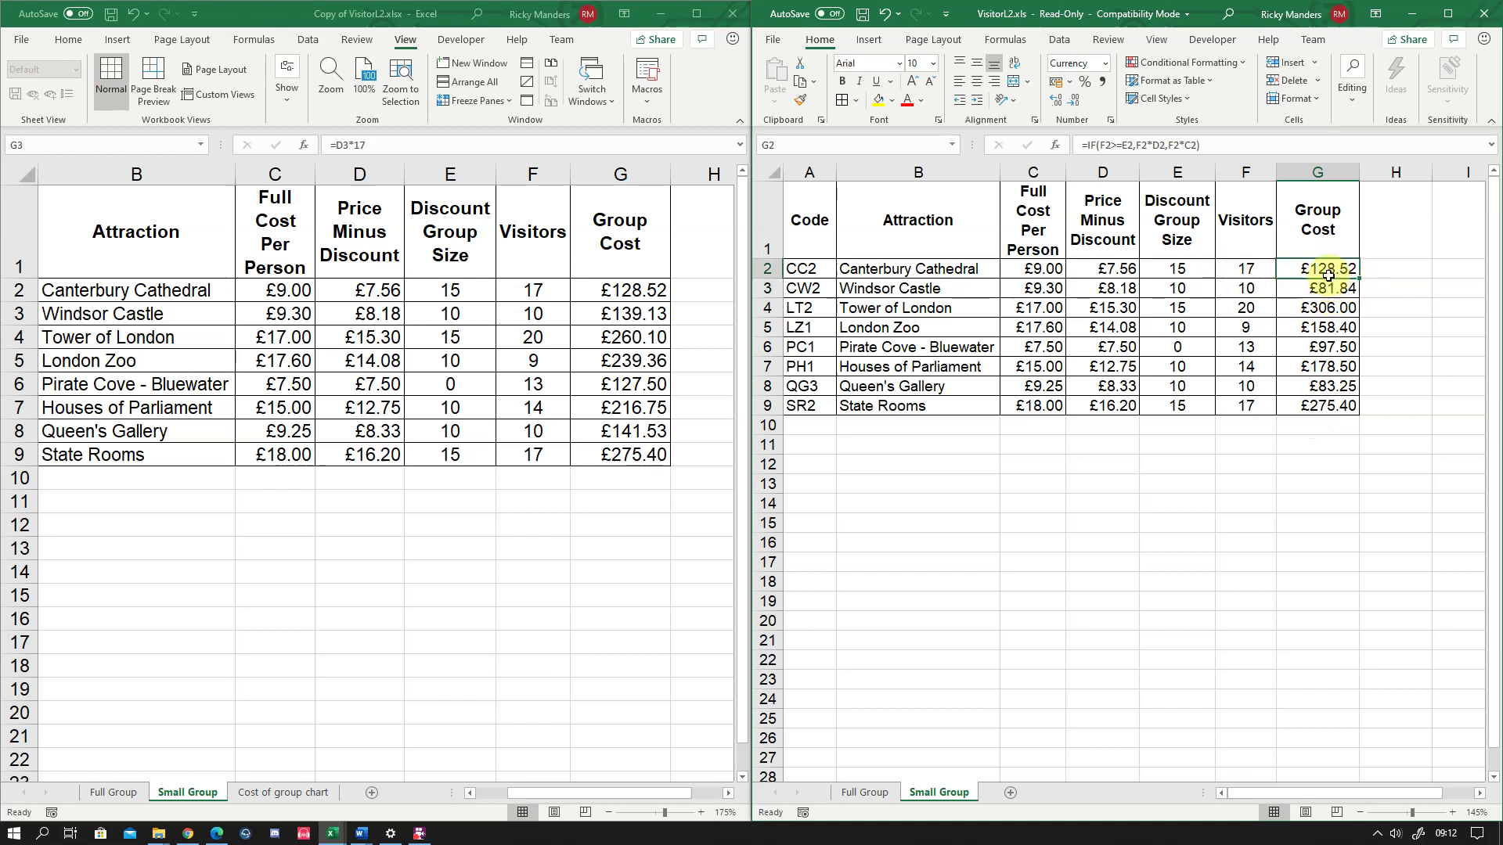
# Examine the G2 IF formula and its function arguments, leaving them unchanged
pyautogui.moveTo(1226, 142)
pyautogui.mouseDown()
pyautogui.moveTo(1070, 140)
pyautogui.moveTo(1231, 144)
pyautogui.mouseUp()
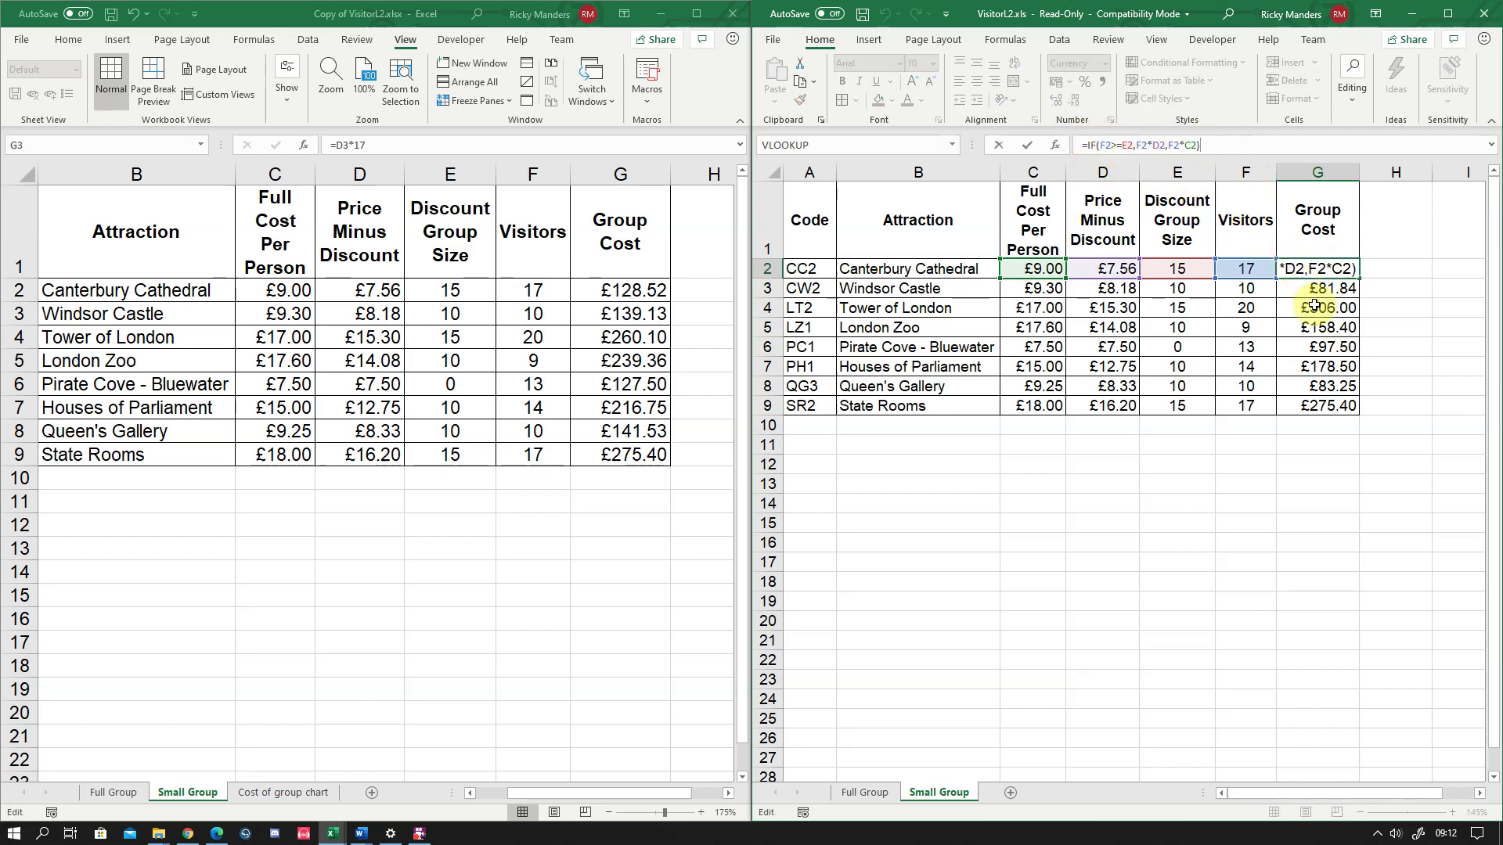
pyautogui.press('Escape')
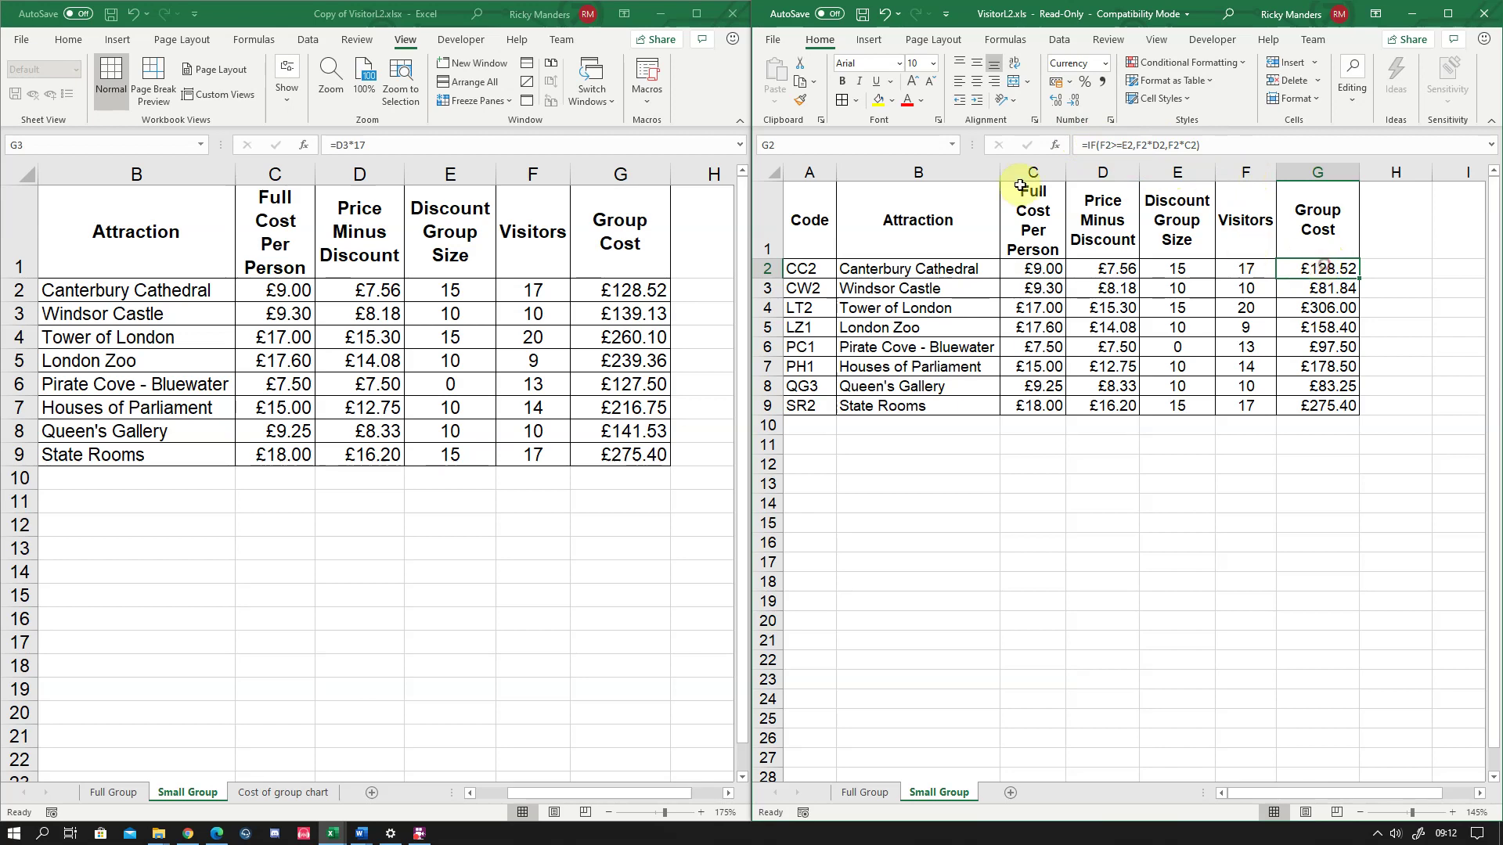
pyautogui.click(1066, 147)
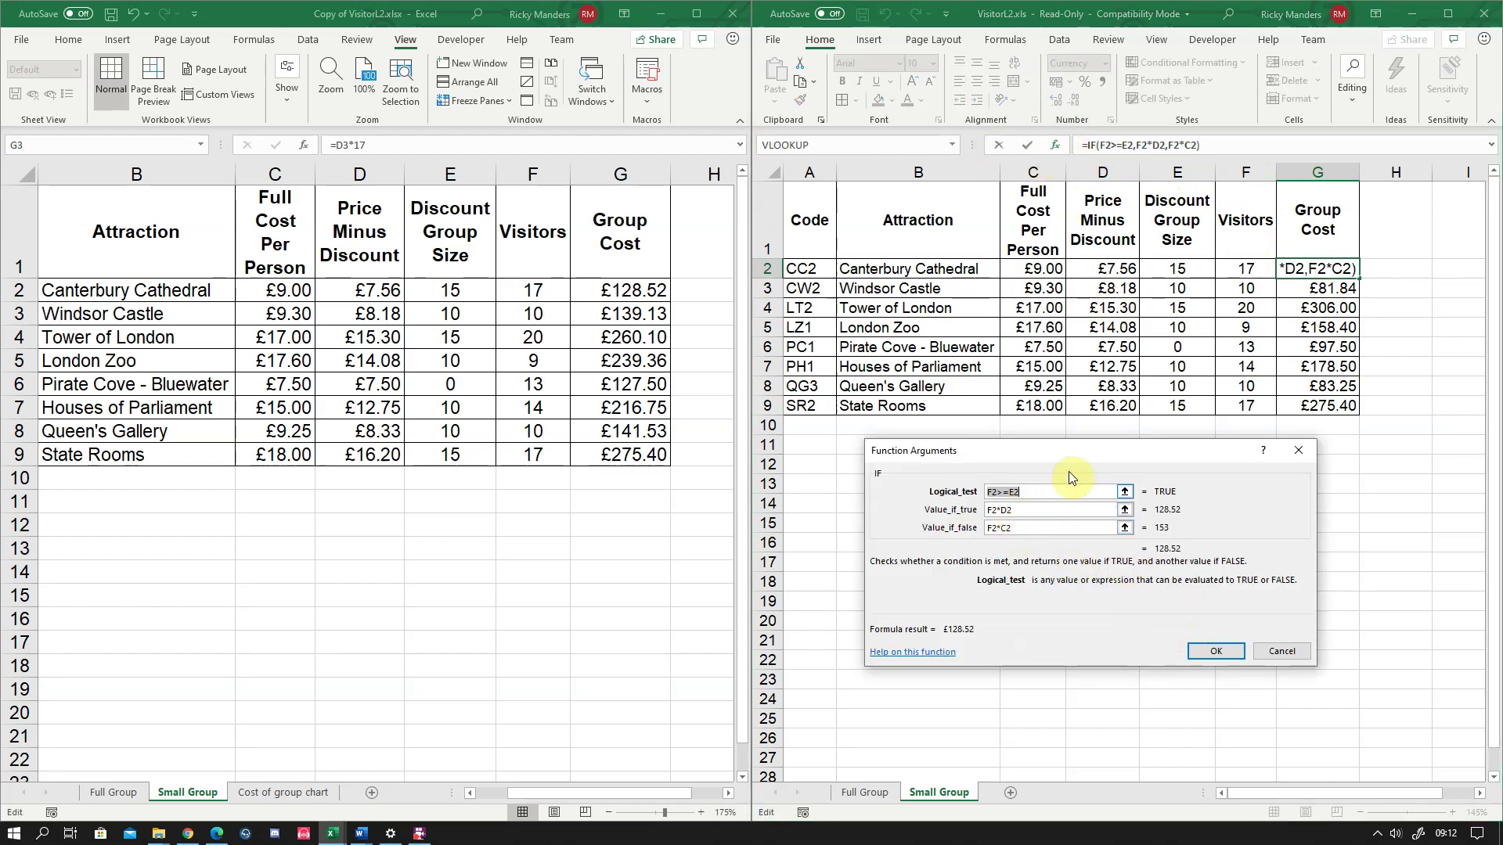
pyautogui.click(1028, 491)
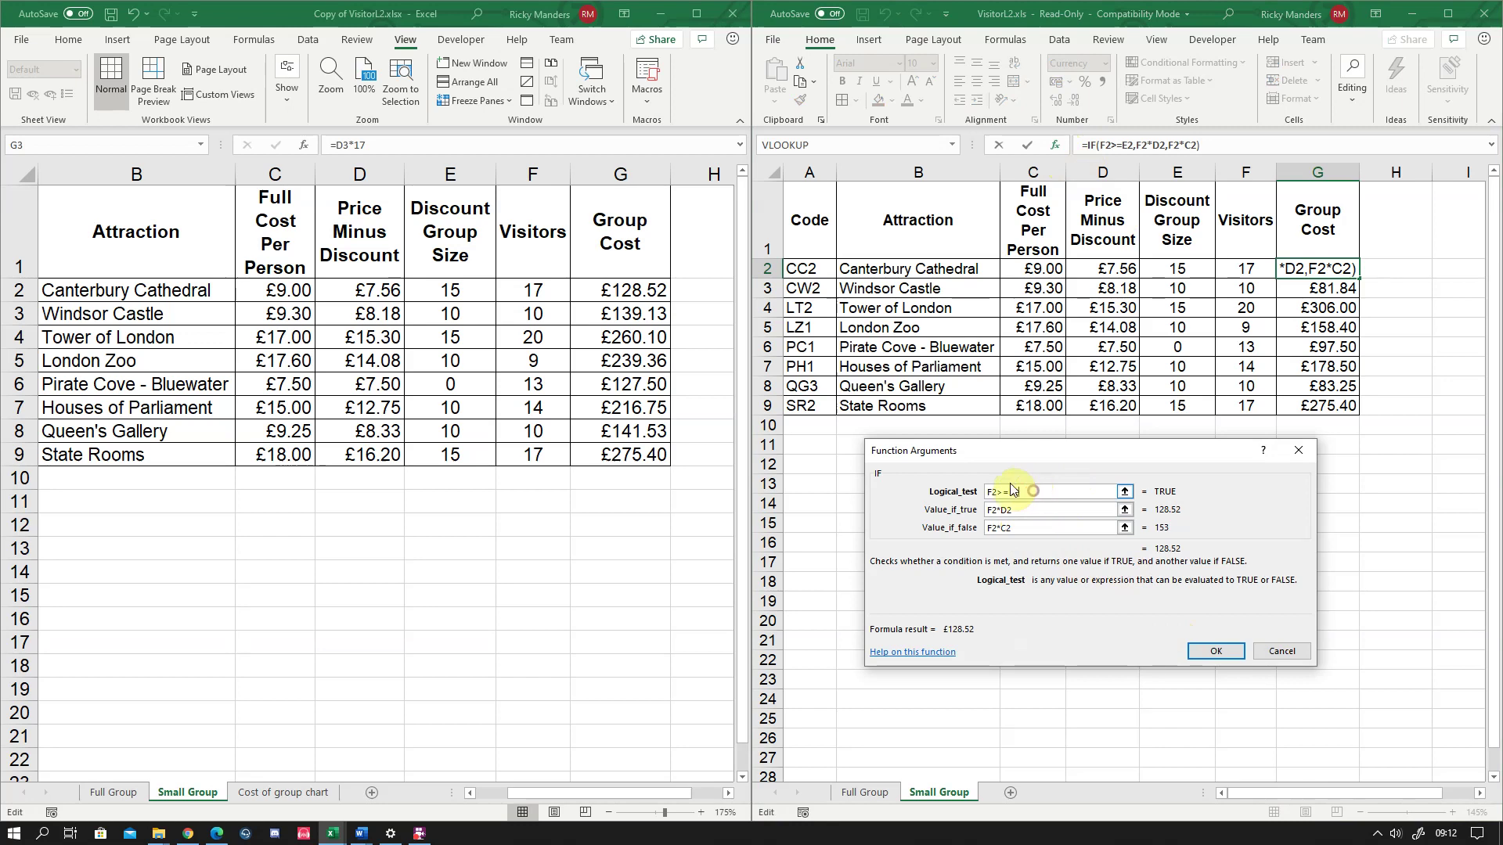
pyautogui.click(1281, 651)
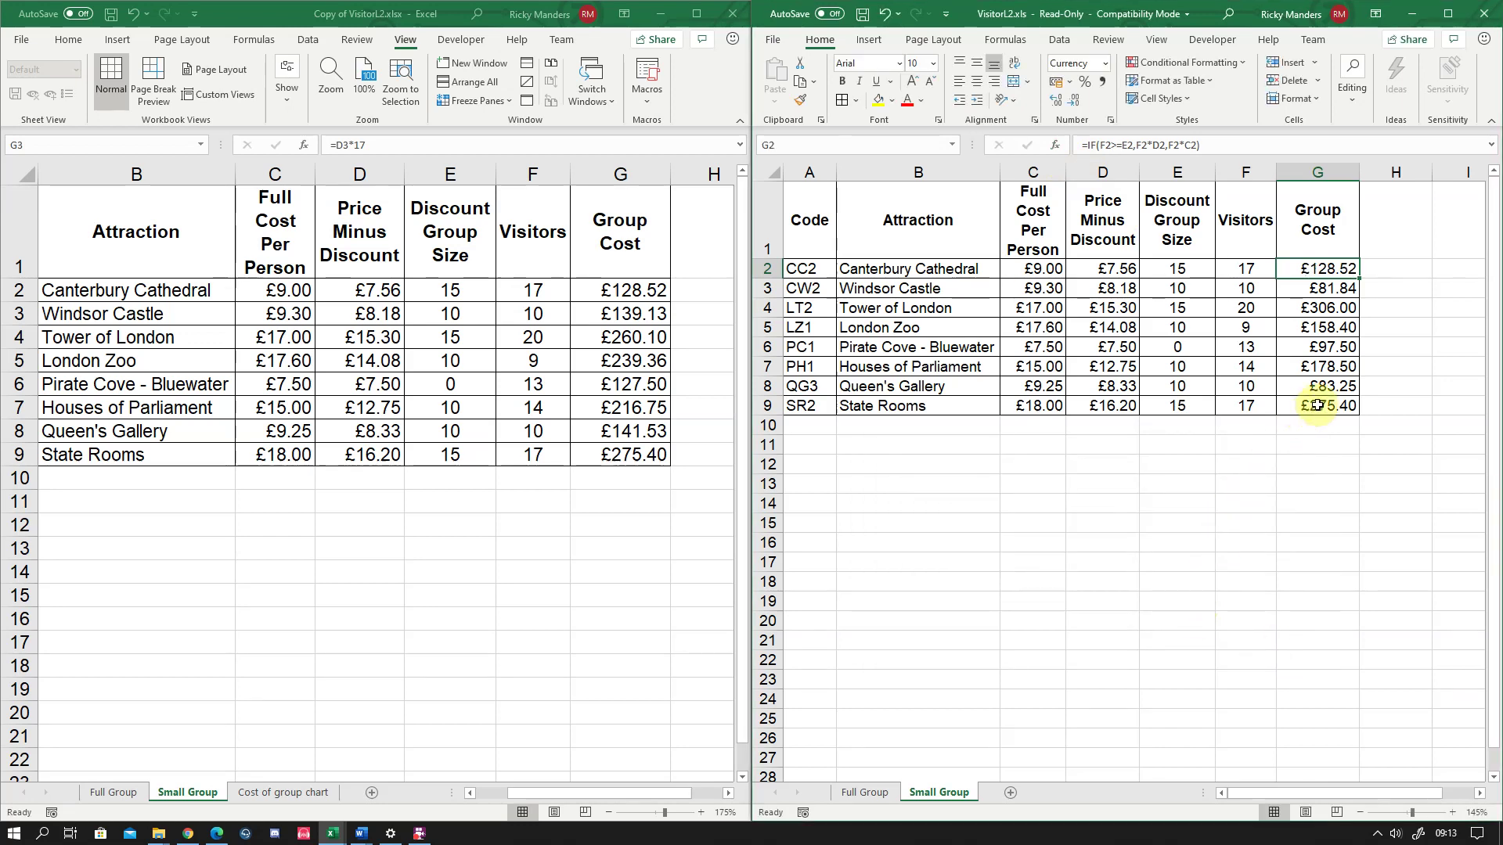
pyautogui.click(1383, 327)
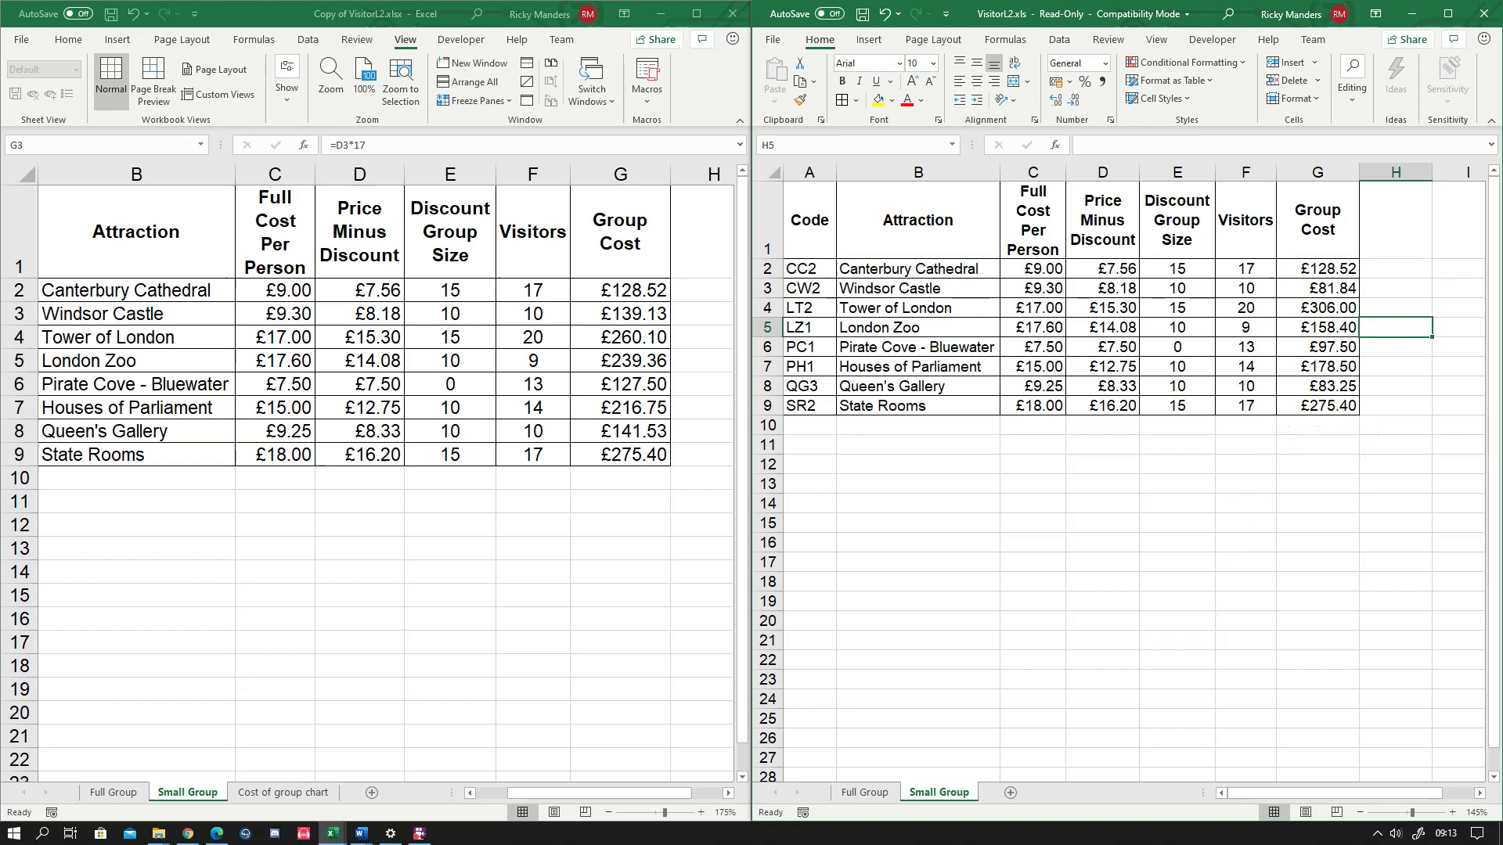
# Examine the Group Cost and Attraction columns on the Small Group sheet as source data for a chart
pyautogui.hotkey('alt', 'Tab')
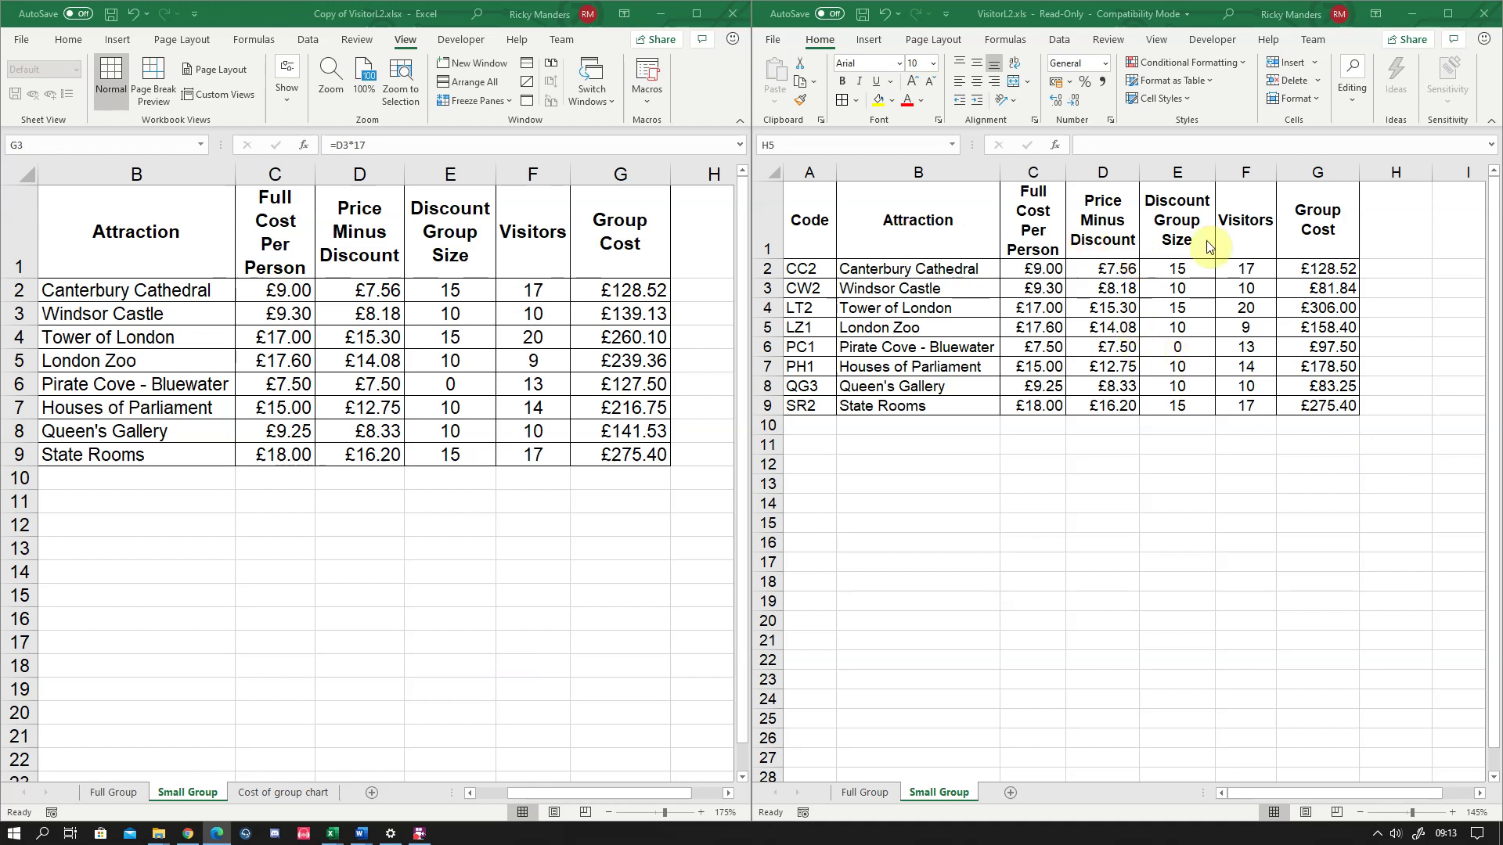
pyautogui.moveTo(1319, 219); pyautogui.dragTo(1328, 397)
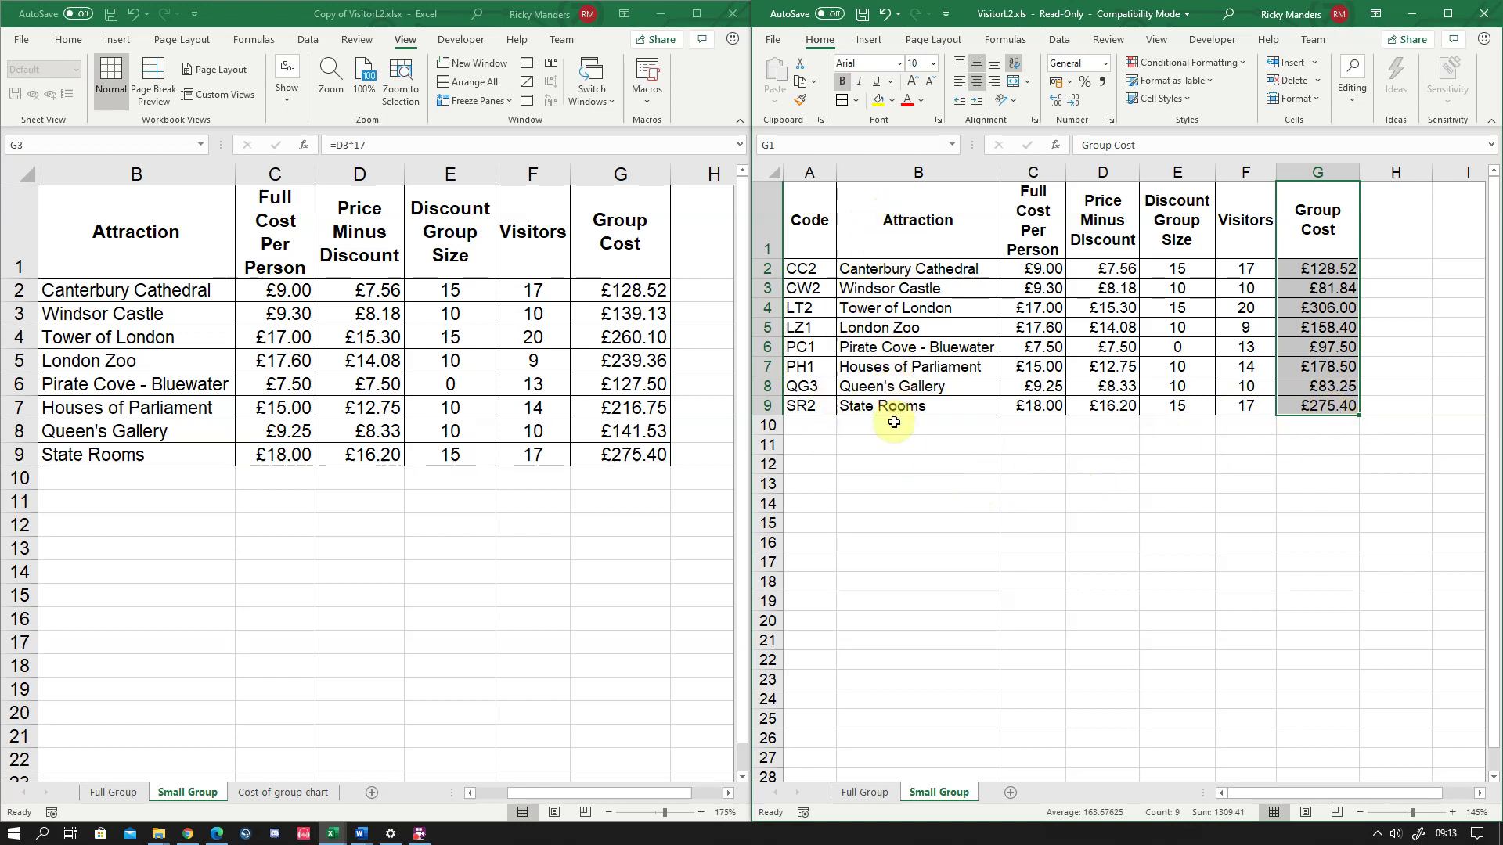
pyautogui.click(1324, 270)
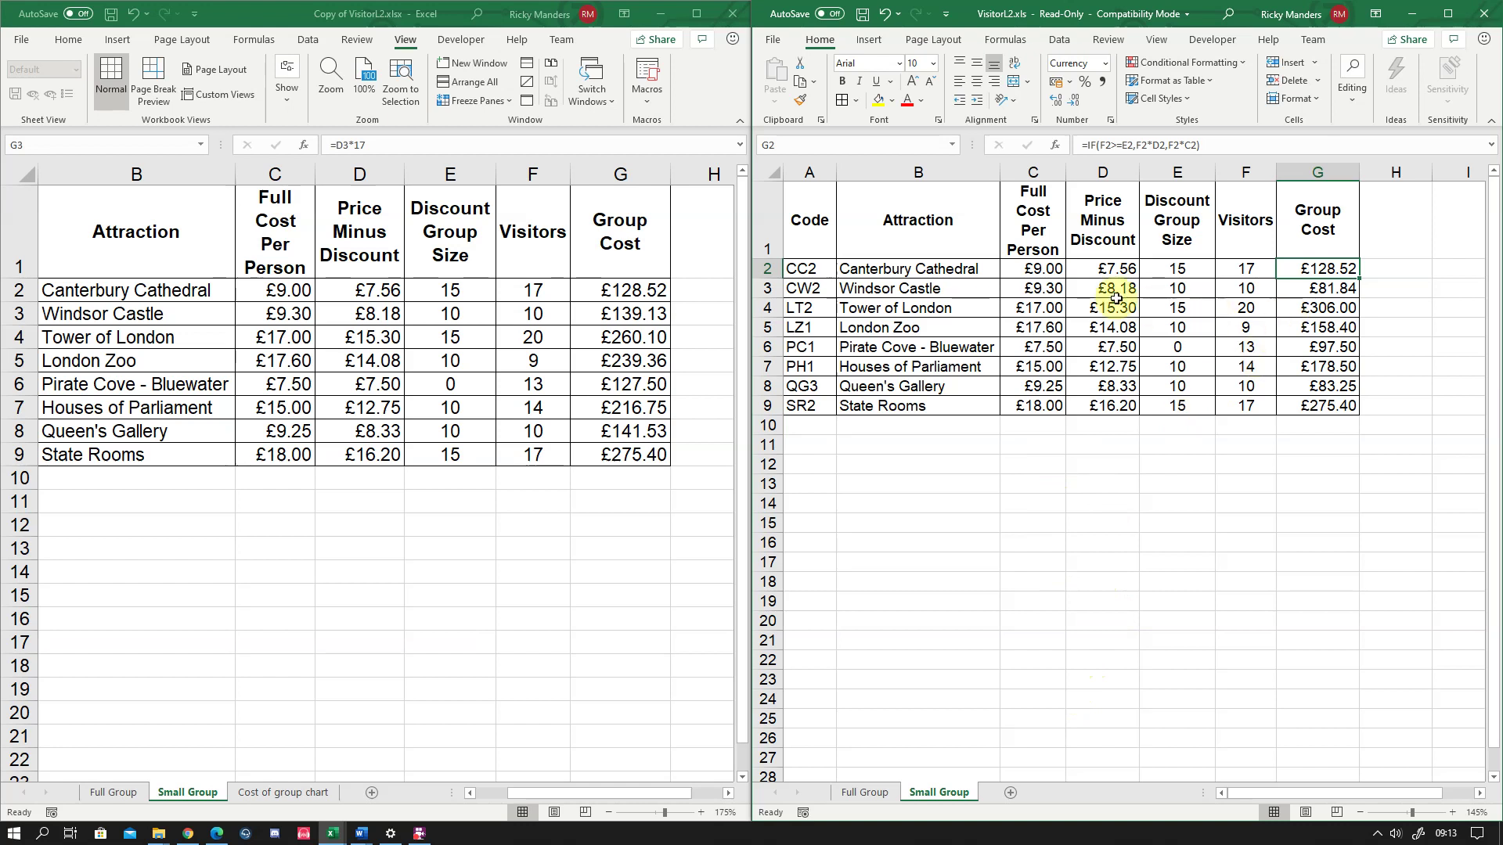
pyautogui.click(952, 270)
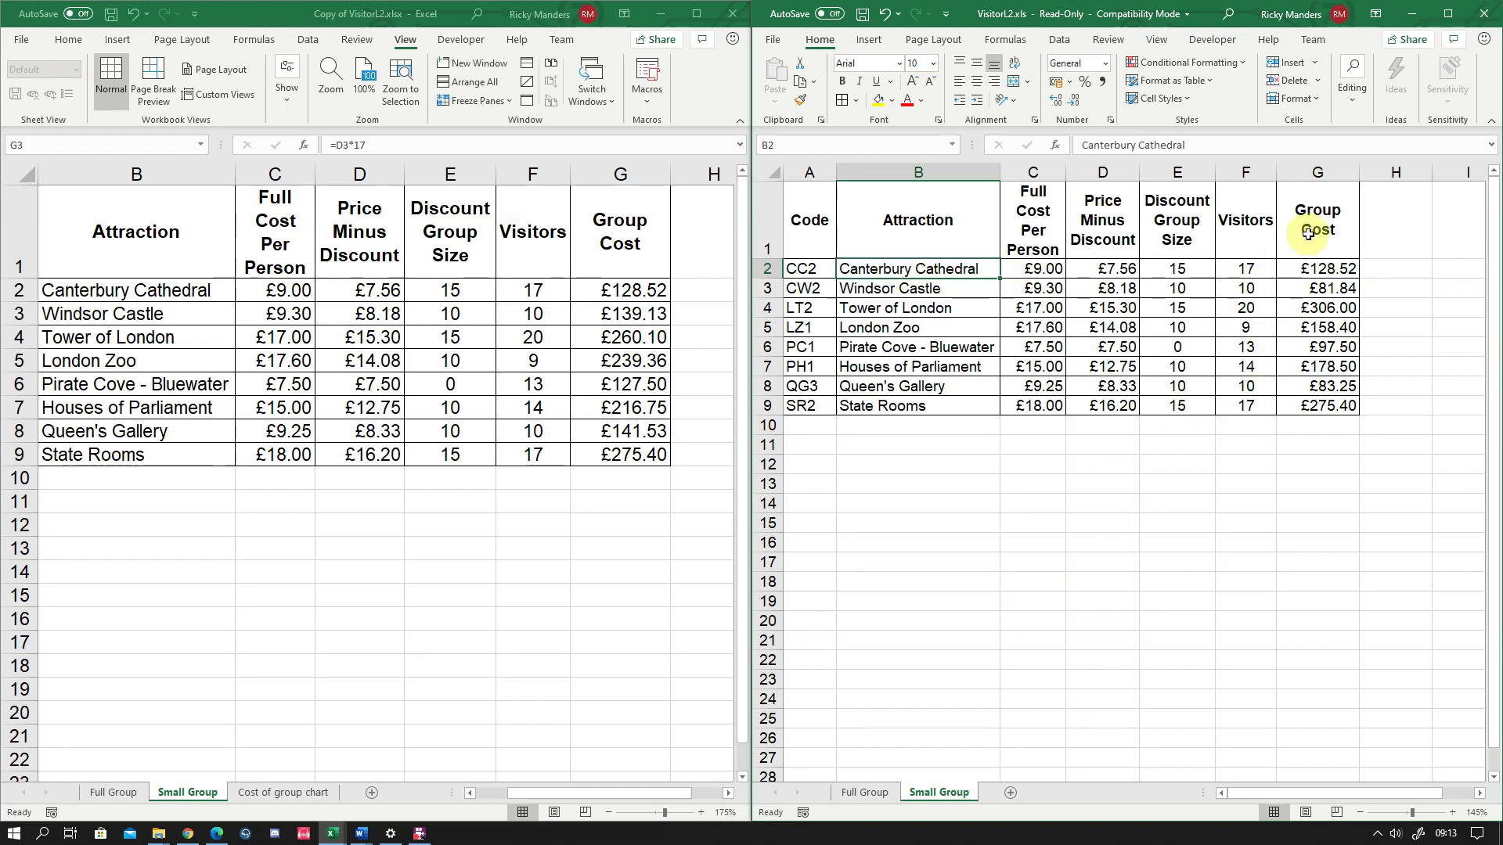
pyautogui.moveTo(1308, 233); pyautogui.dragTo(1315, 406)
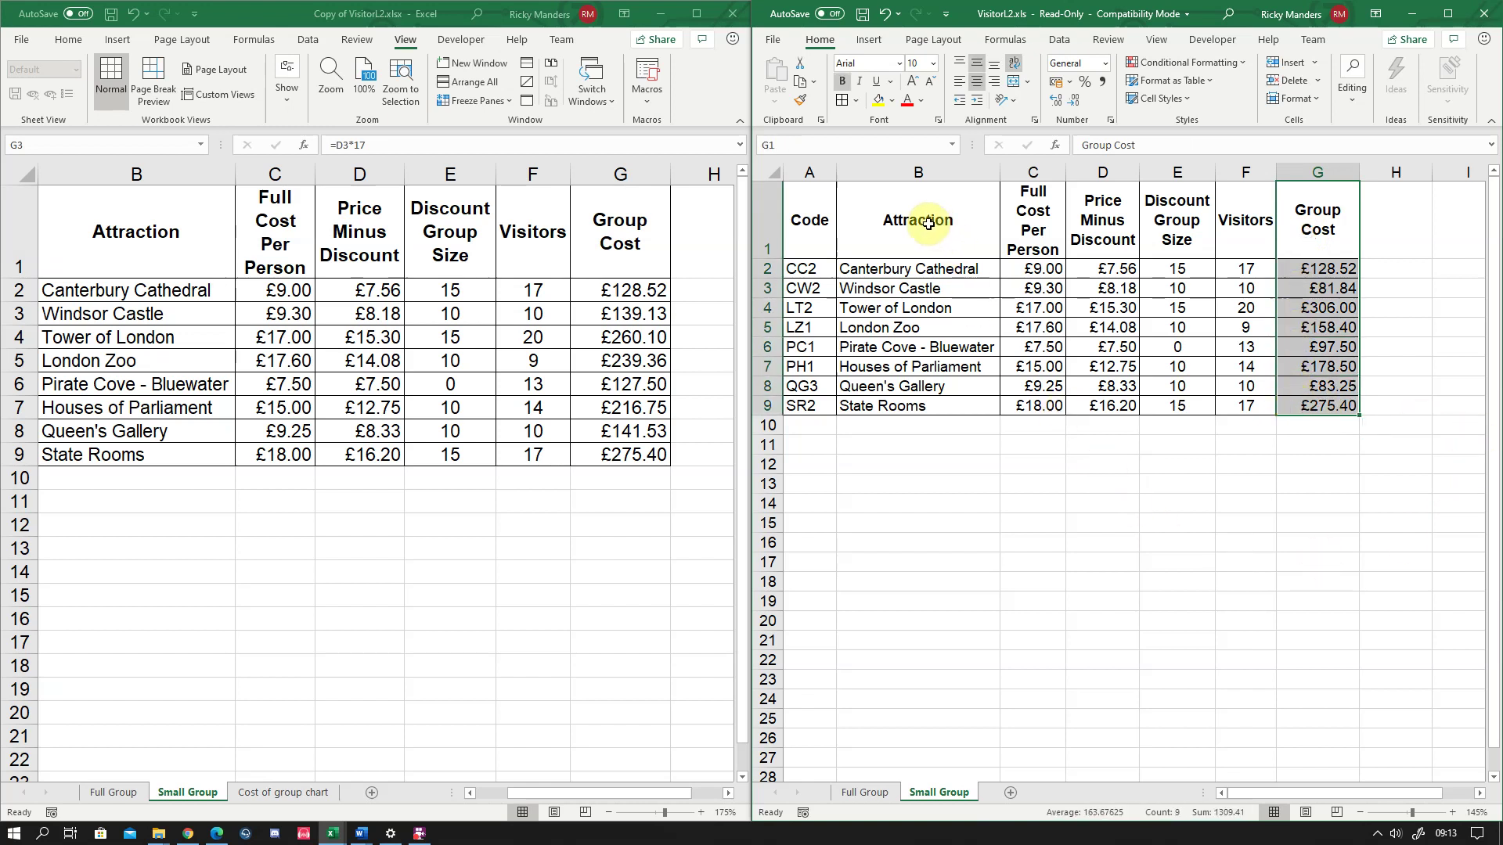
pyautogui.moveTo(929, 223); pyautogui.dragTo(935, 404)
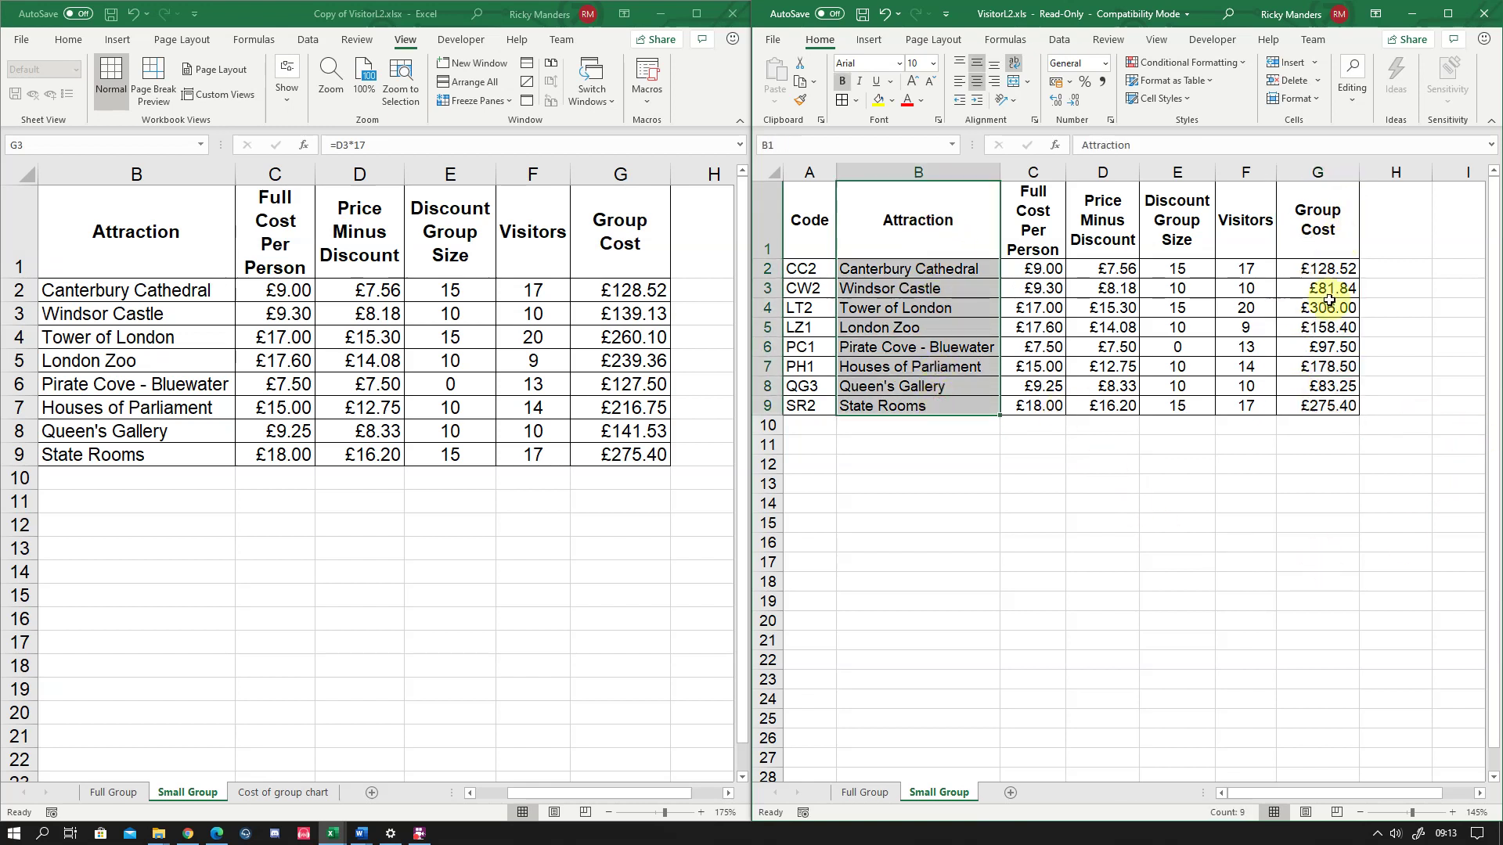
pyautogui.click(1154, 497)
pyautogui.moveTo(929, 222); pyautogui.dragTo(944, 404)
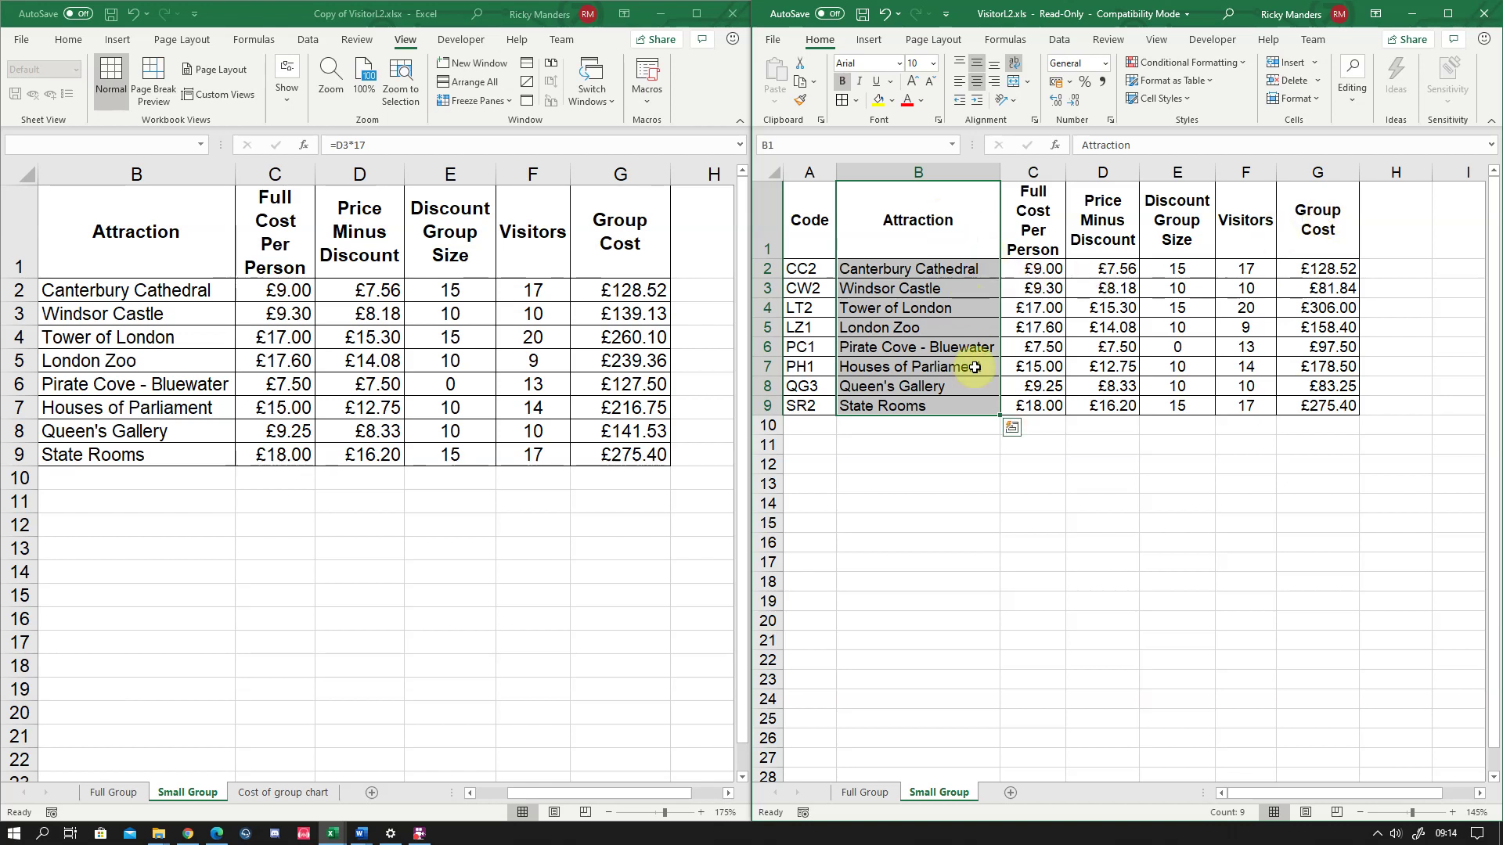
pyautogui.keyDown('ctrl'); pyautogui.click(1318, 210); pyautogui.keyUp('ctrl')
pyautogui.moveTo(1319, 210); pyautogui.dragTo(1329, 419)
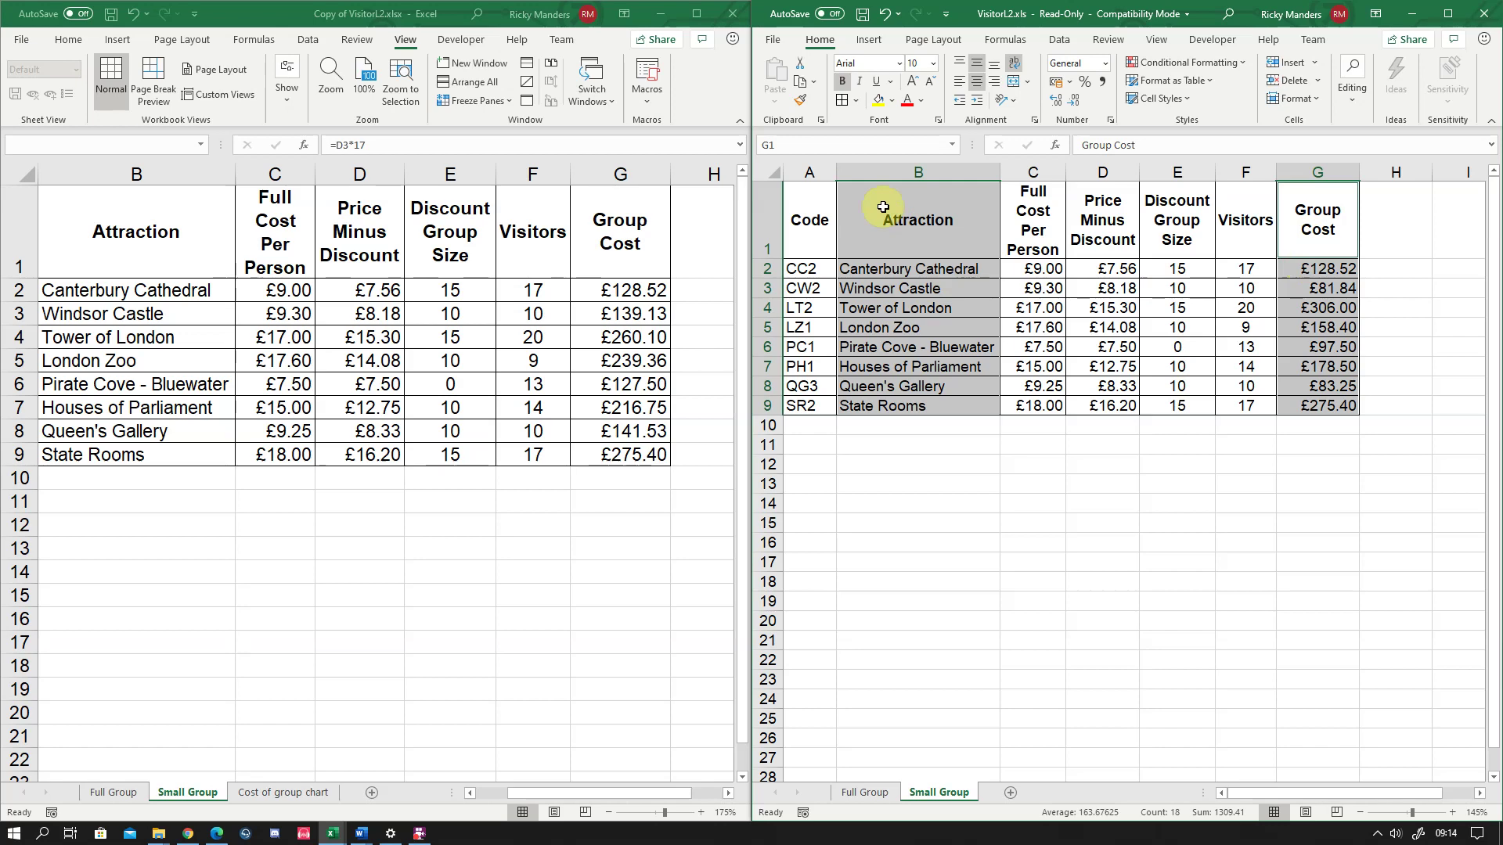
# Insert a 2-D clustered column chart from the attraction names in B2:B9 and the group costs in G2:G9
pyautogui.moveTo(911, 268); pyautogui.dragTo(922, 406)
pyautogui.moveTo(1318, 268); pyautogui.dragTo(1316, 413)
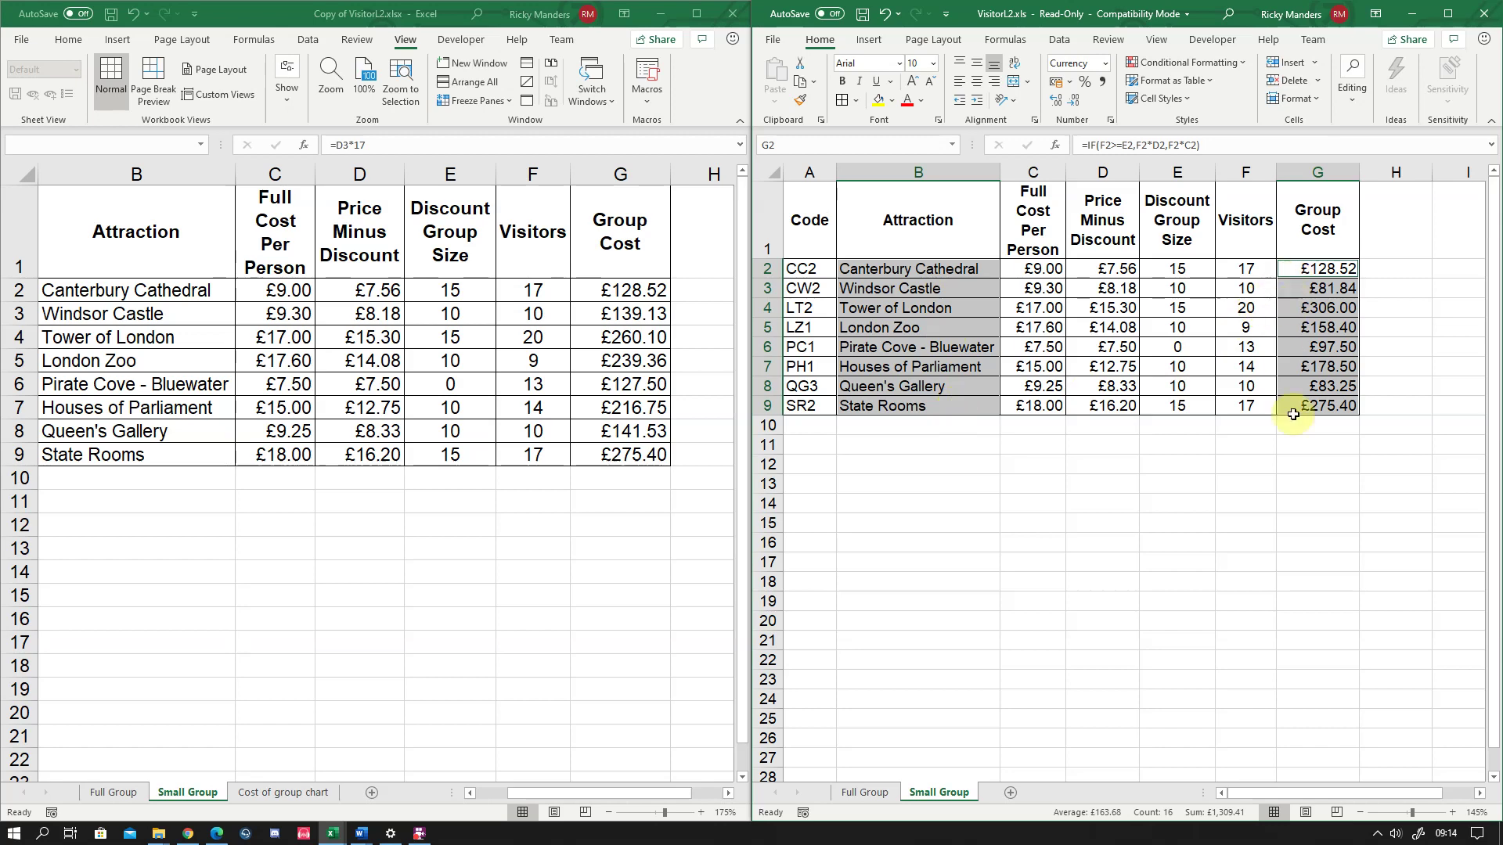
pyautogui.click(869, 39)
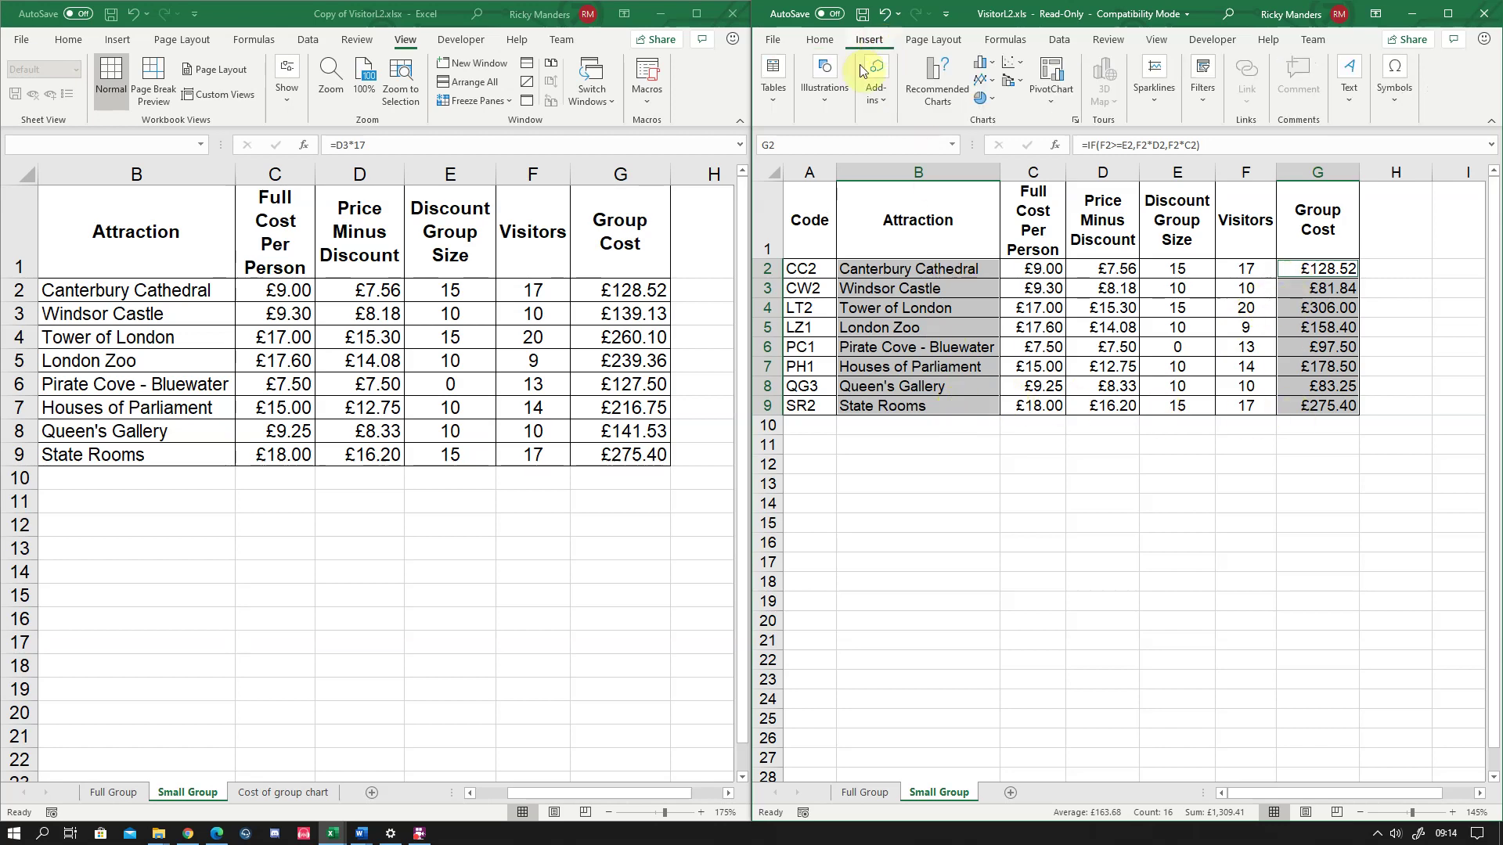
pyautogui.click(982, 62)
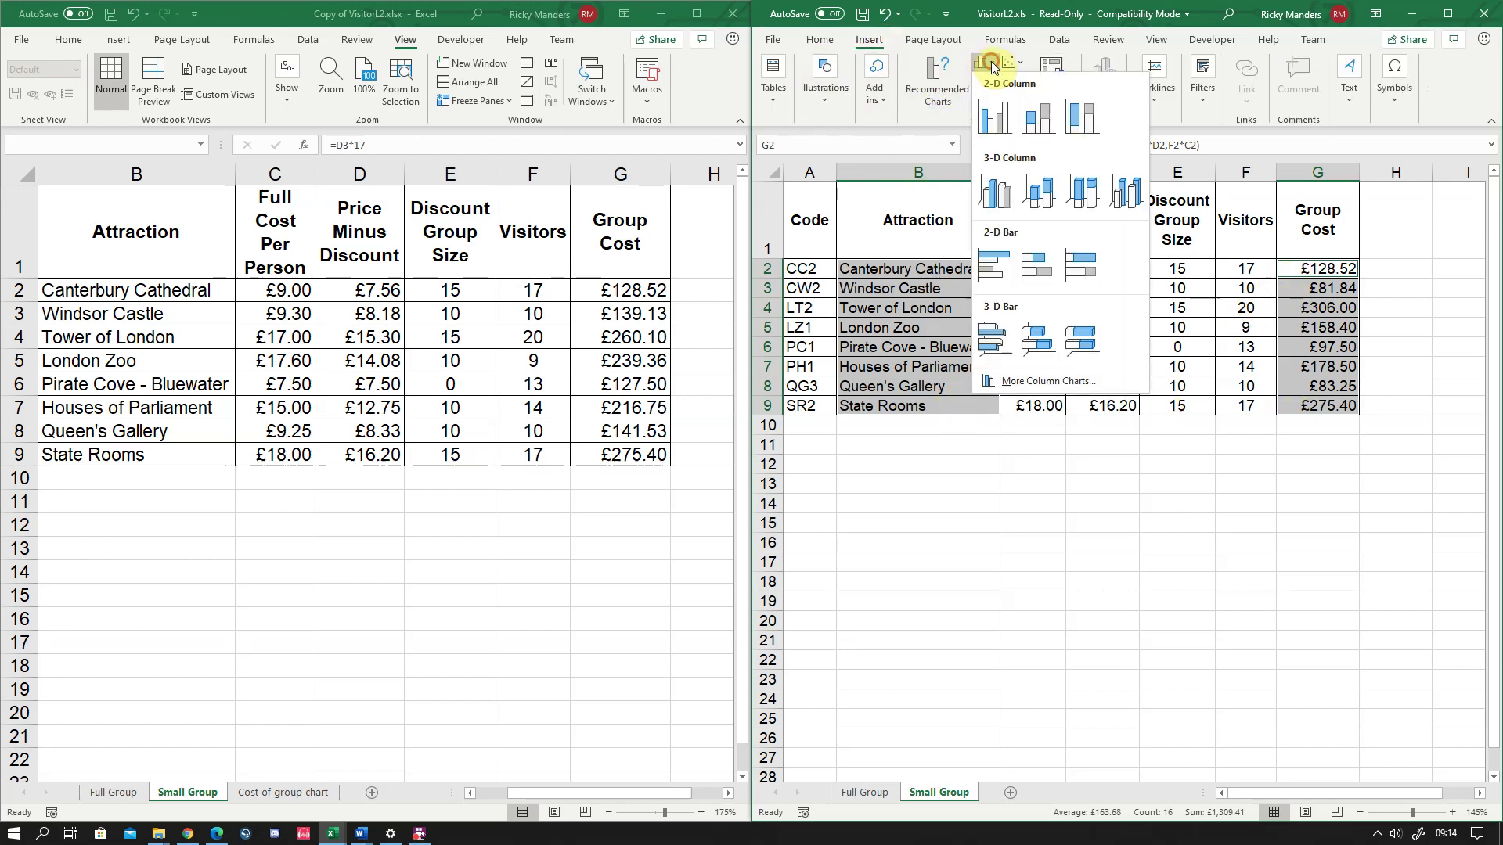
pyautogui.click(988, 121)
pyautogui.moveTo(1134, 490)
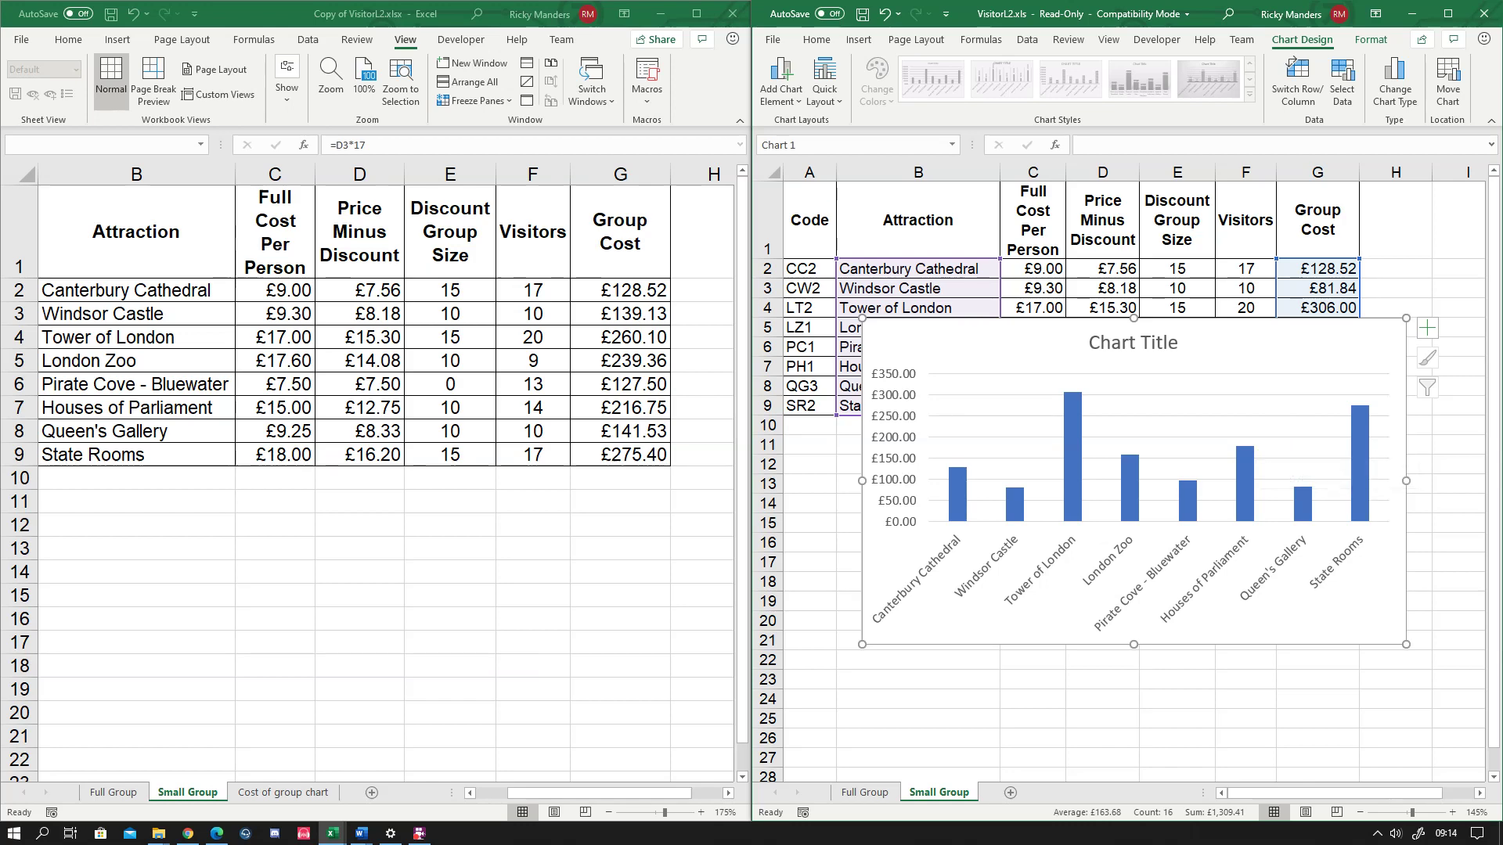
# Cut the column chart from the Small Group sheet and add a new worksheet named "column Chart"
pyautogui.rightClick(1343, 346)
pyautogui.click(1365, 367)
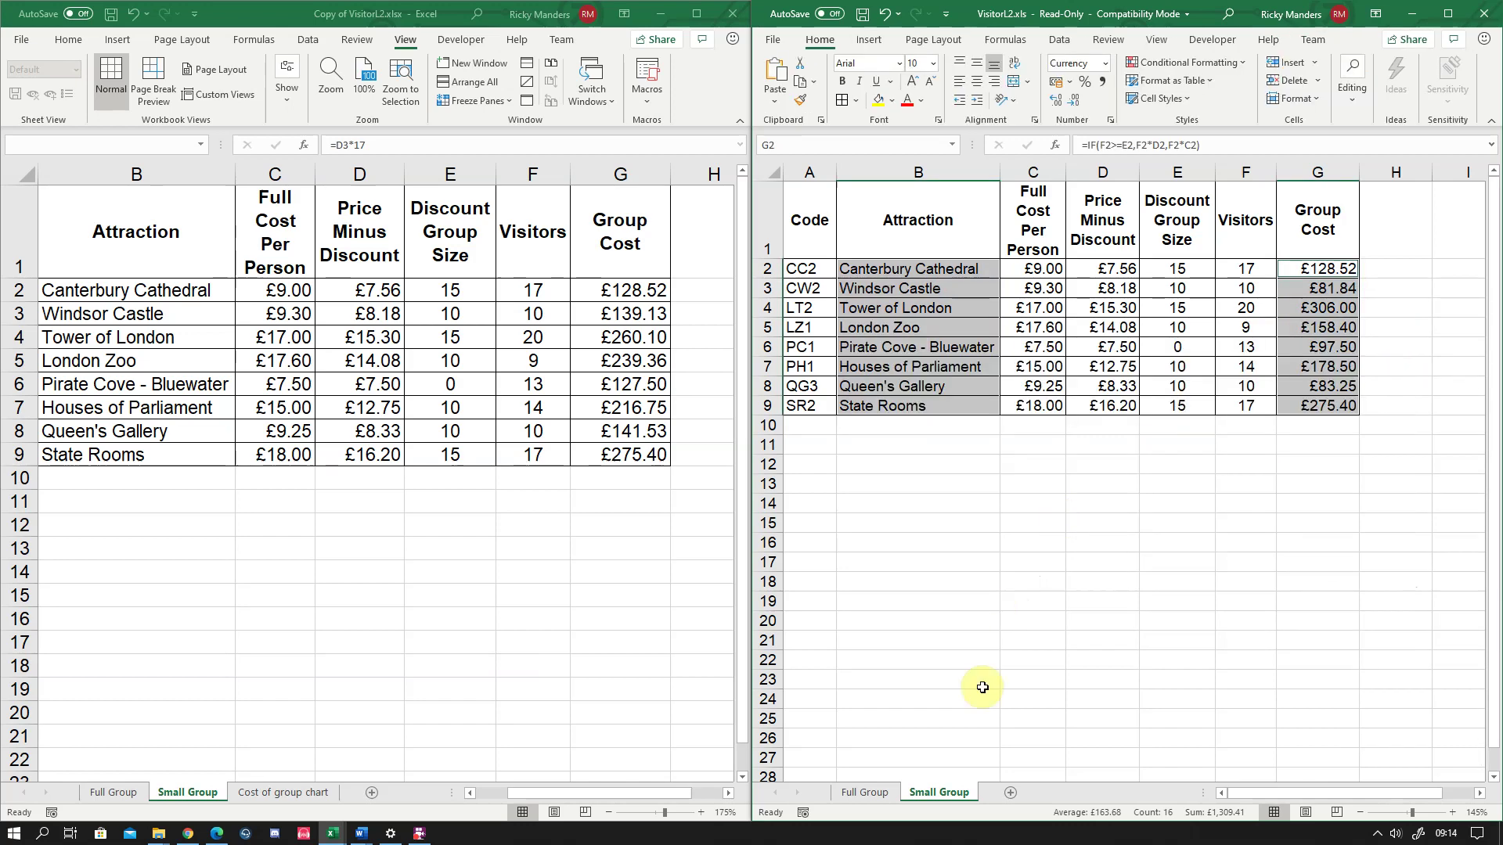
pyautogui.click(1010, 793)
pyautogui.doubleClick(1007, 792)
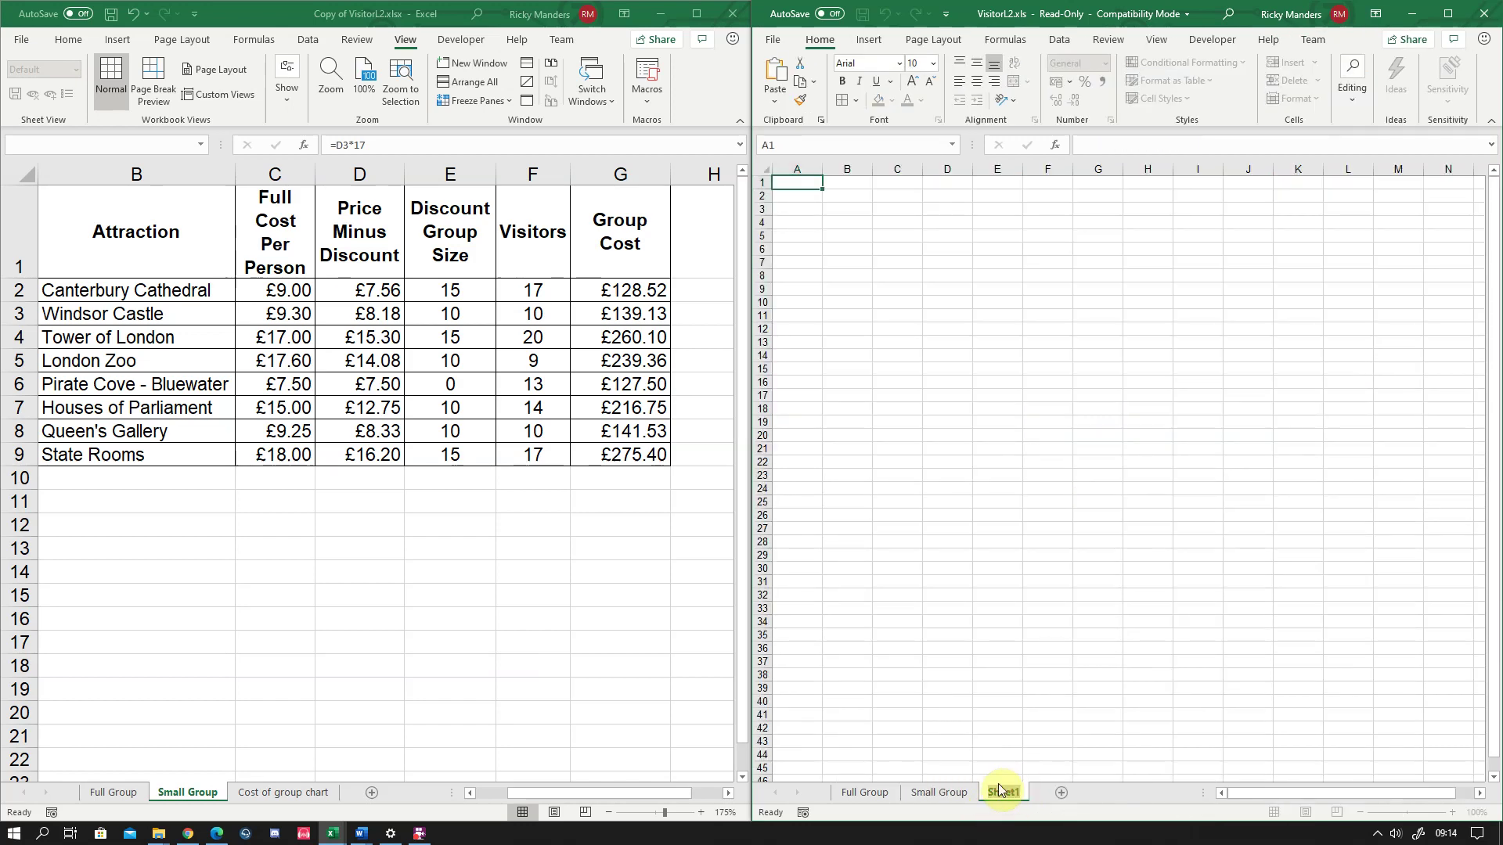
pyautogui.write('Chart')
pyautogui.write('column')
pyautogui.press('Return')
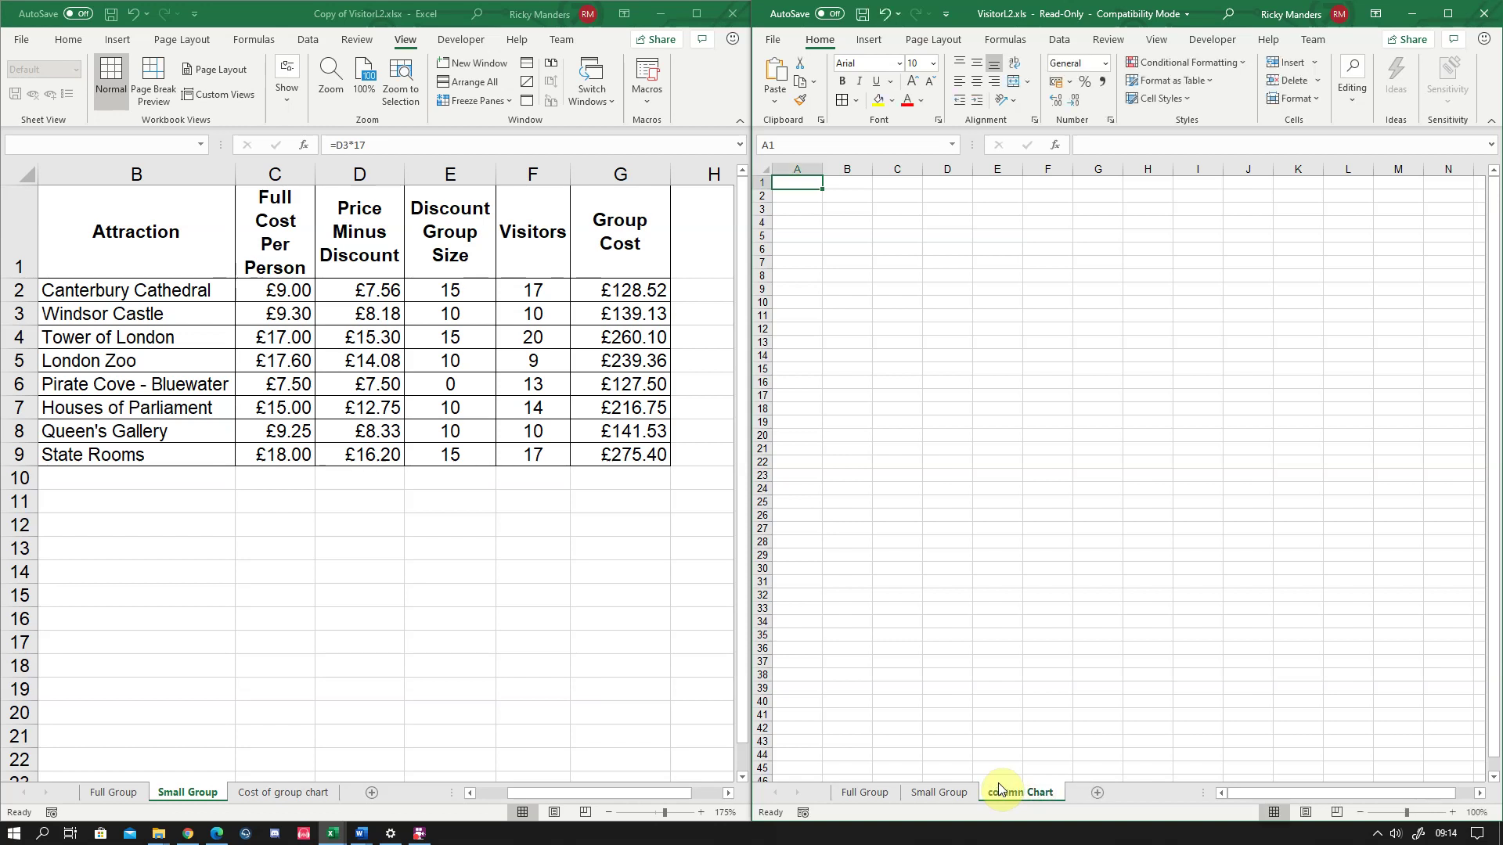
# Paste the cut chart onto the column Chart sheet
pyautogui.rightClick(941, 329)
pyautogui.click(977, 415)
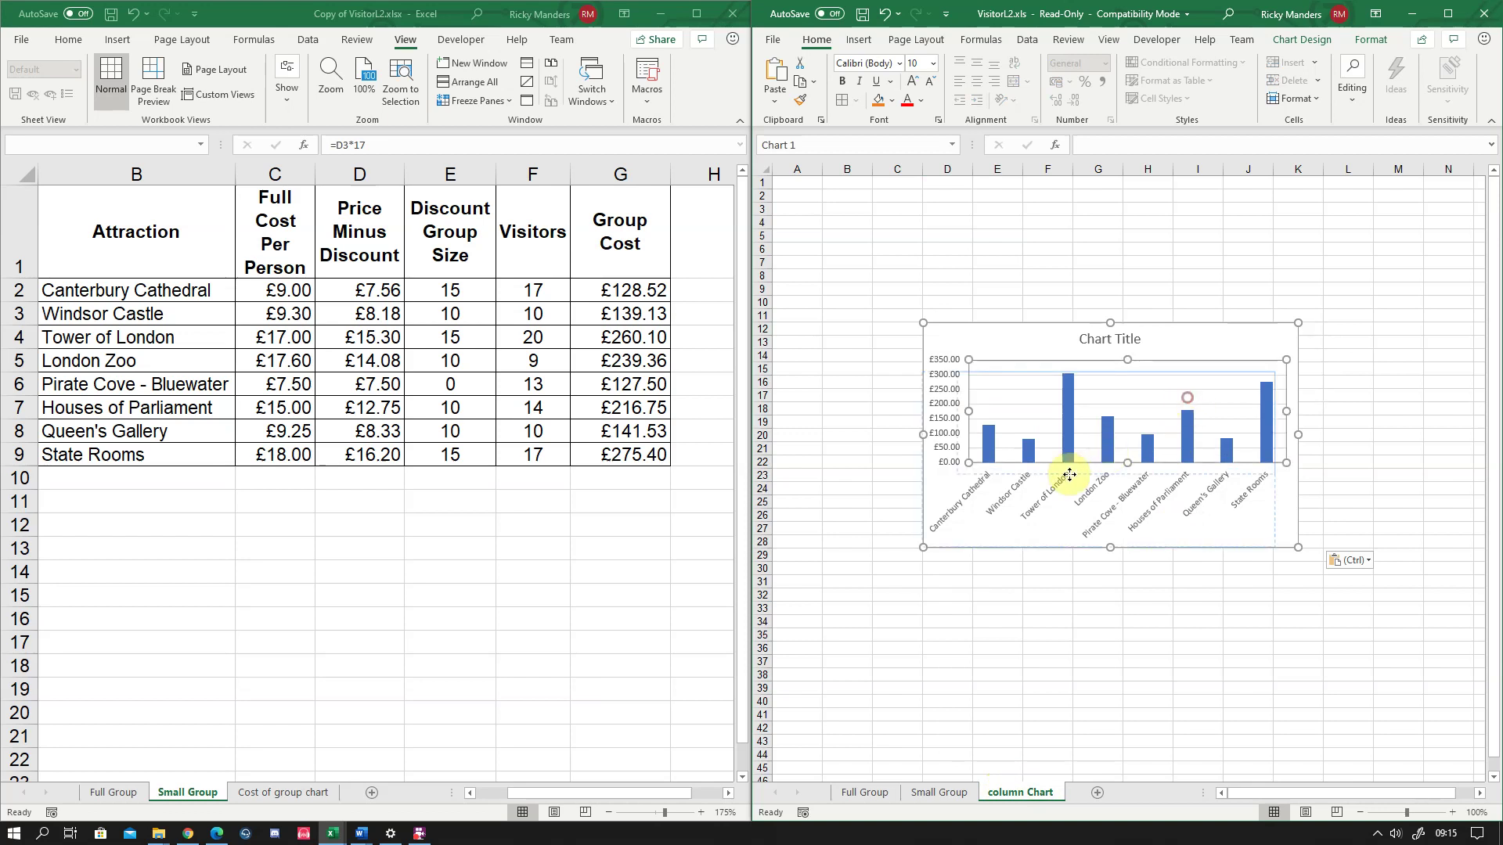
pyautogui.click(1141, 393)
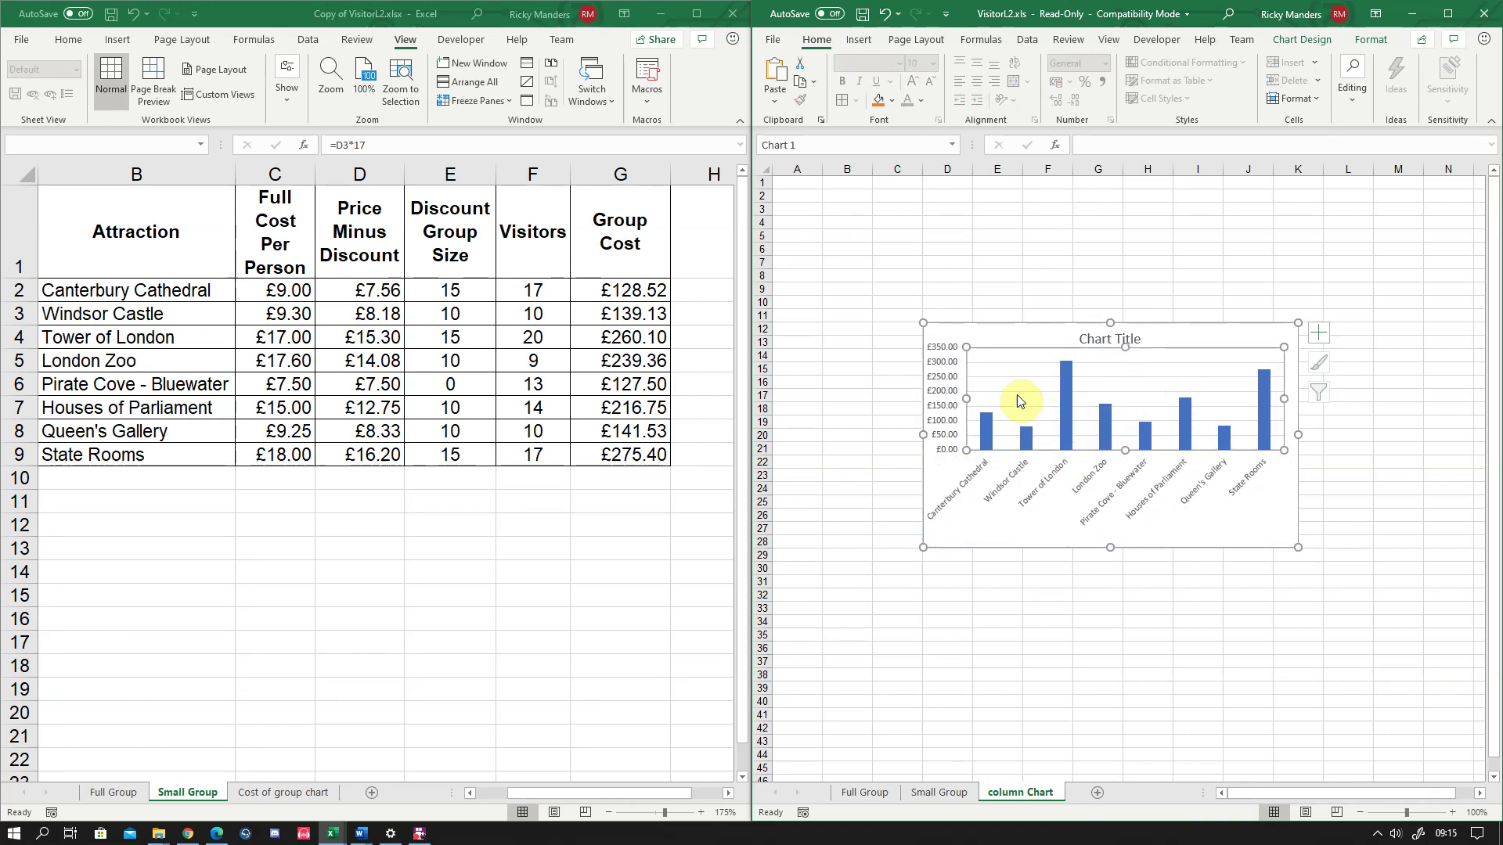
pyautogui.moveTo(1196, 345); pyautogui.dragTo(1123, 262)
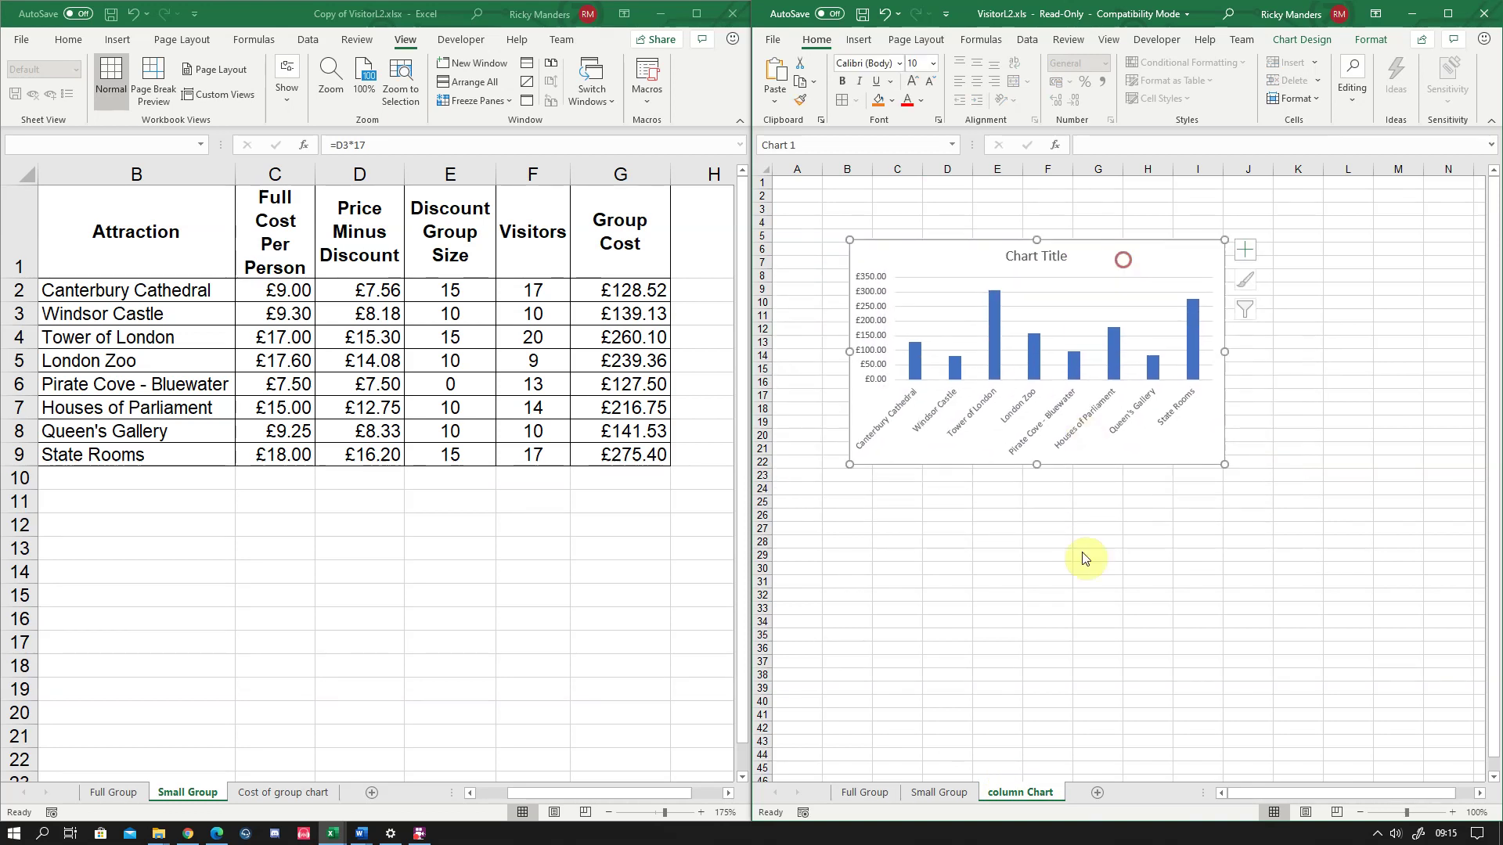
pyautogui.rightClick(1037, 792)
pyautogui.click(1084, 594)
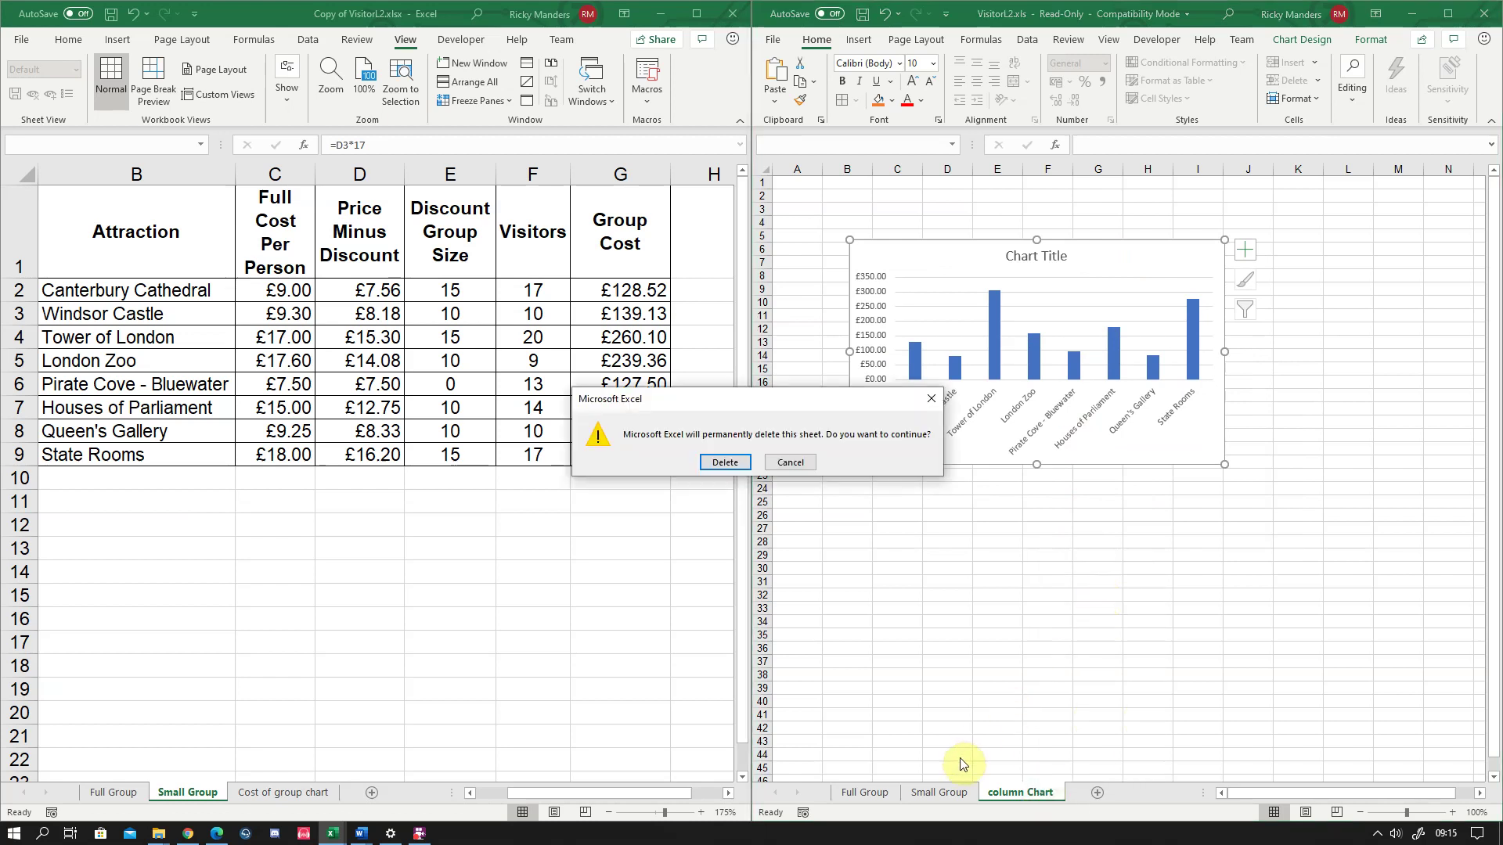
pyautogui.click(790, 463)
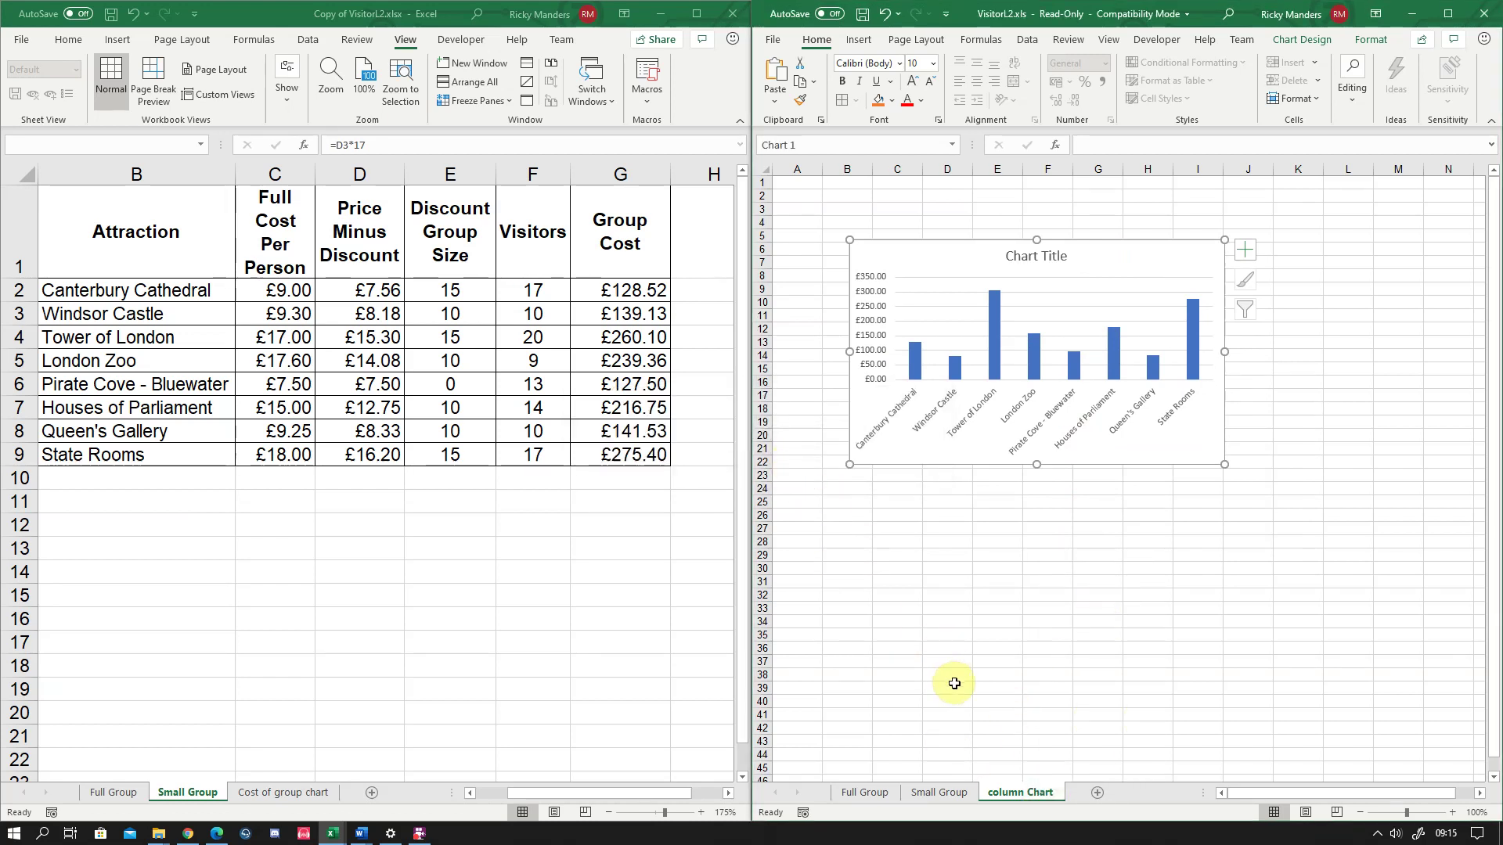
# Undo the chart's repositioning, paste and cut to restore it on the Small Group sheet
pyautogui.hotkey('ctrl', 'z')
pyautogui.hotkey('ctrl', 'z')
pyautogui.hotkey('ctrl', 'z')
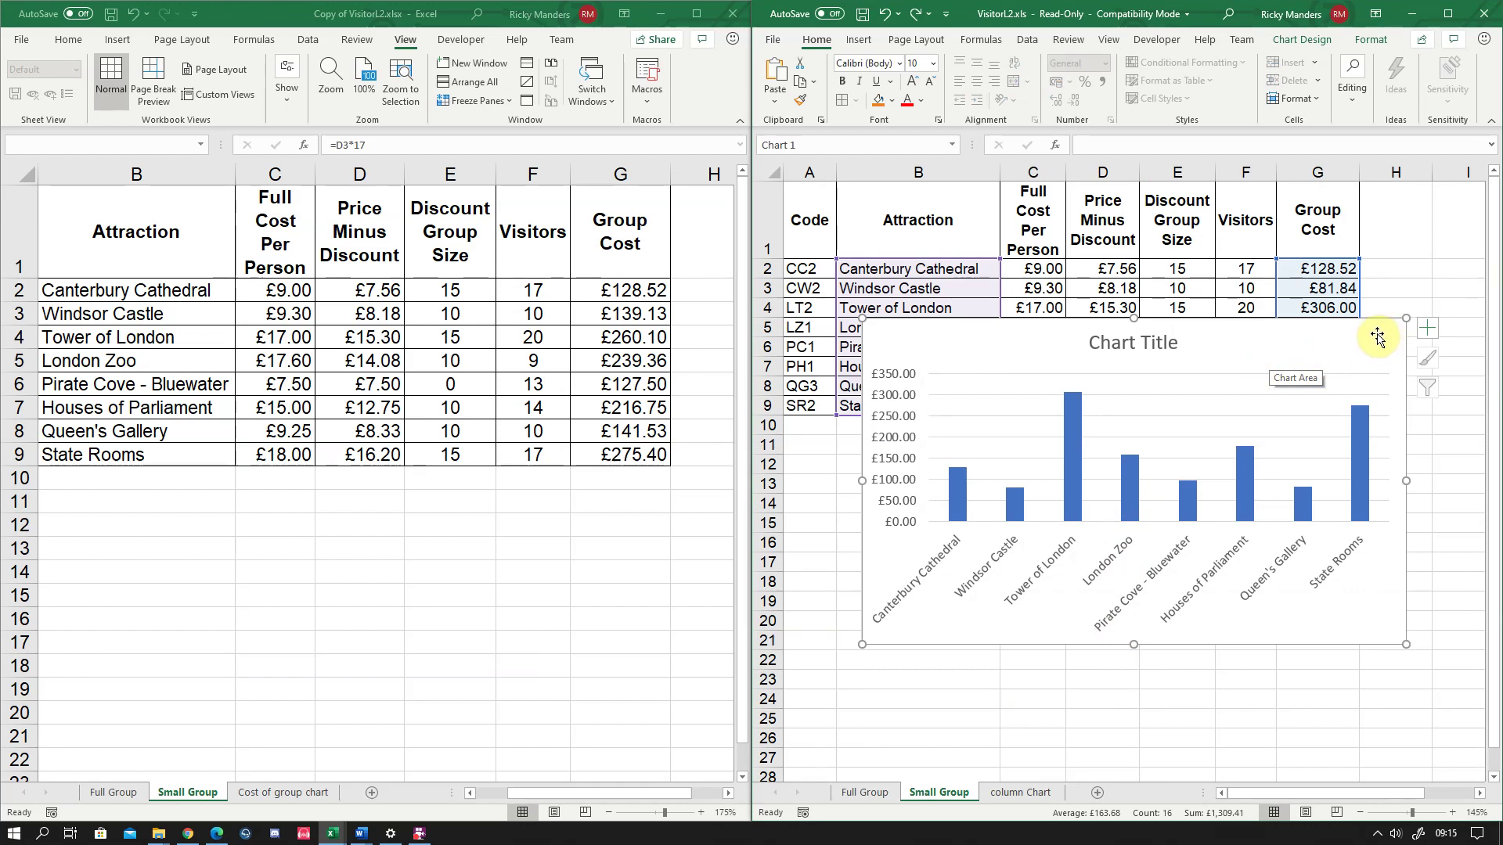
# Move the column chart from the Small Group sheet to a new chart sheet named "Column chart"
pyautogui.click(1315, 39)
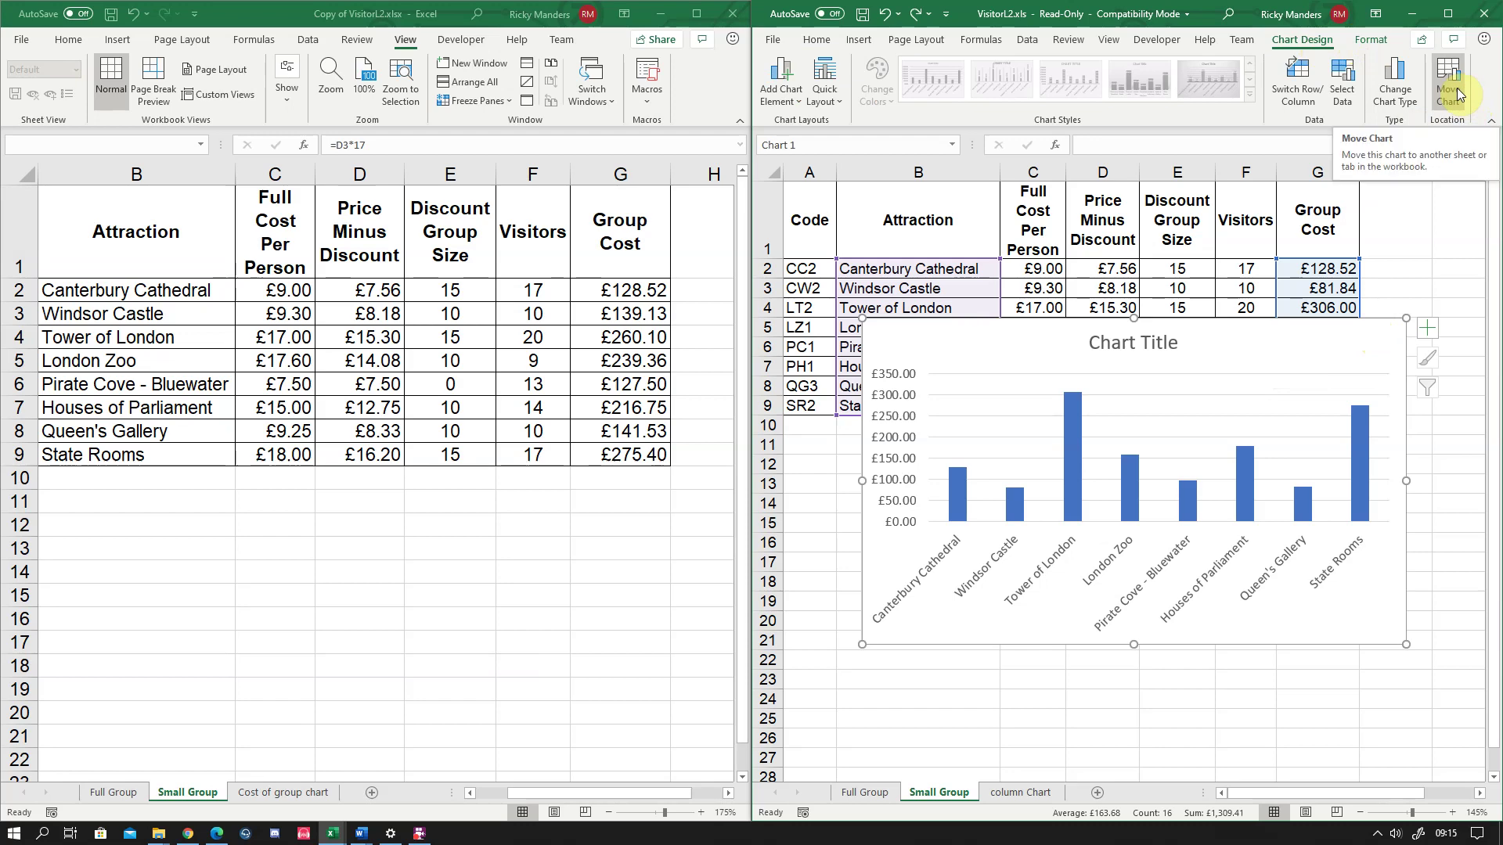
pyautogui.rightClick(1362, 342)
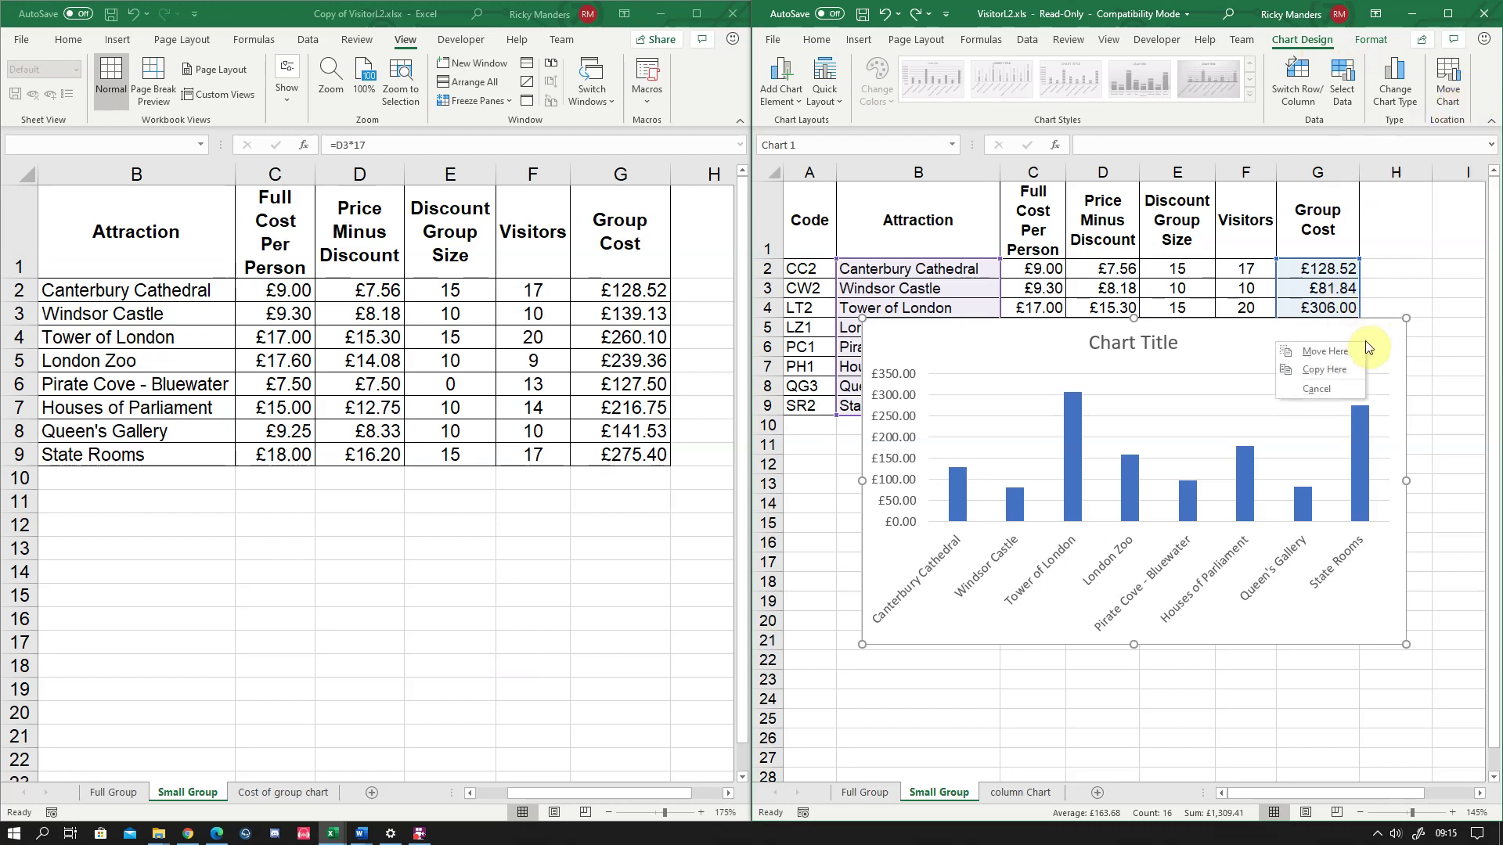
pyautogui.rightClick(1371, 345)
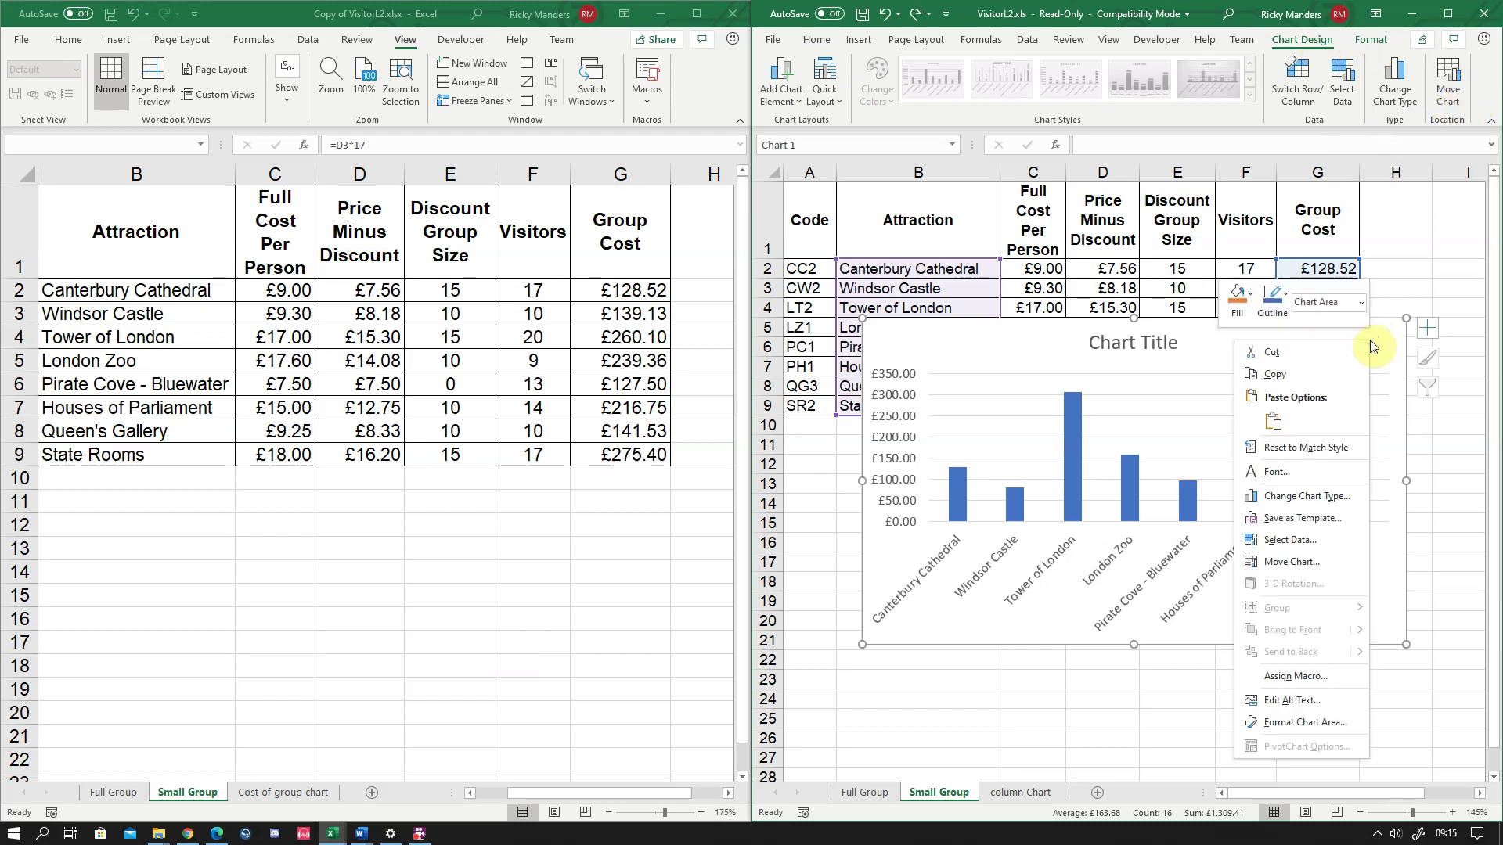
pyautogui.click(1302, 561)
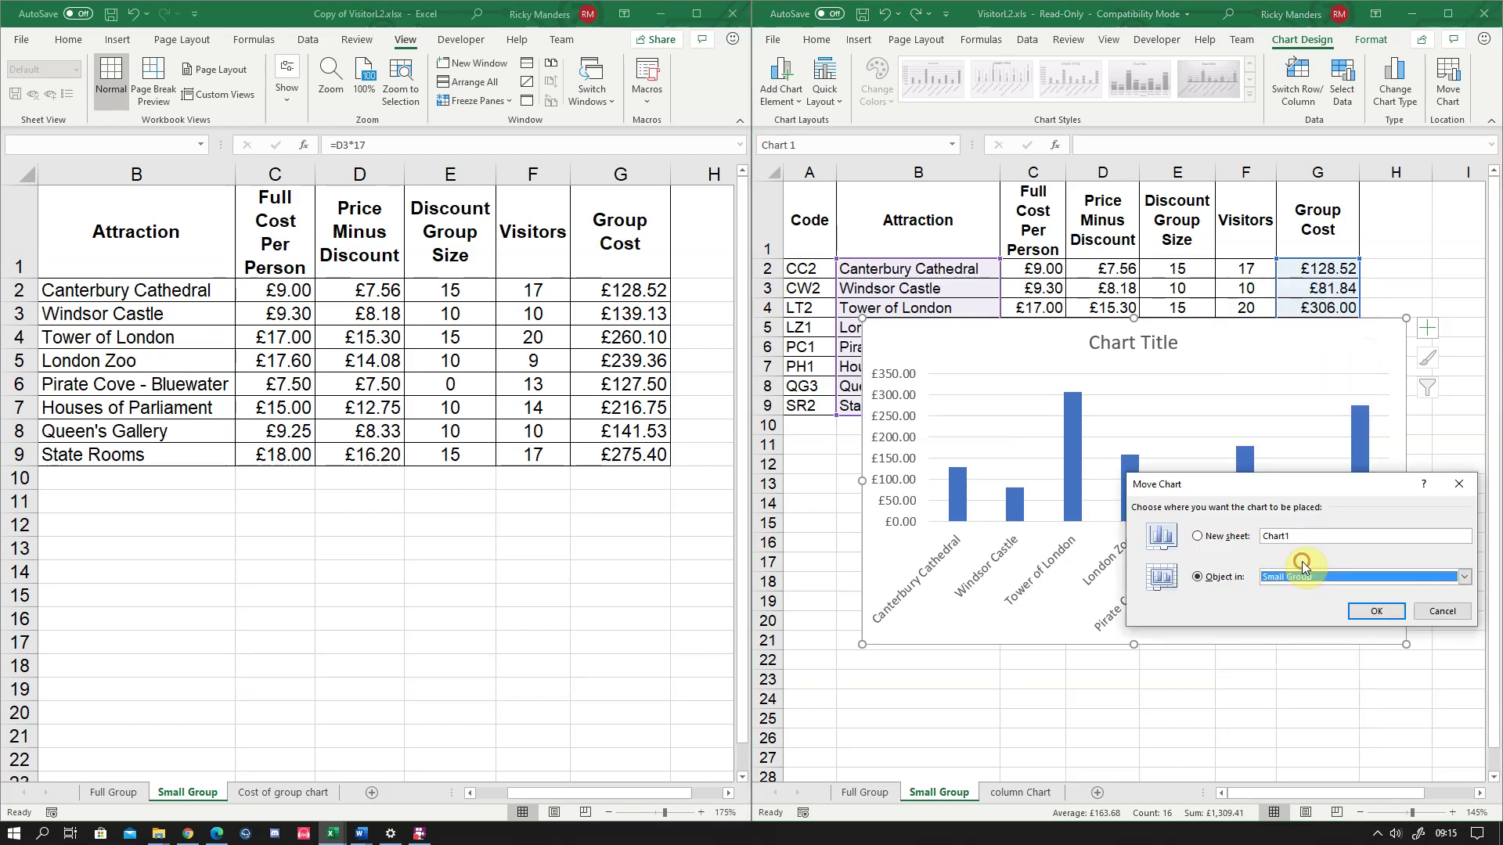
pyautogui.click(1199, 536)
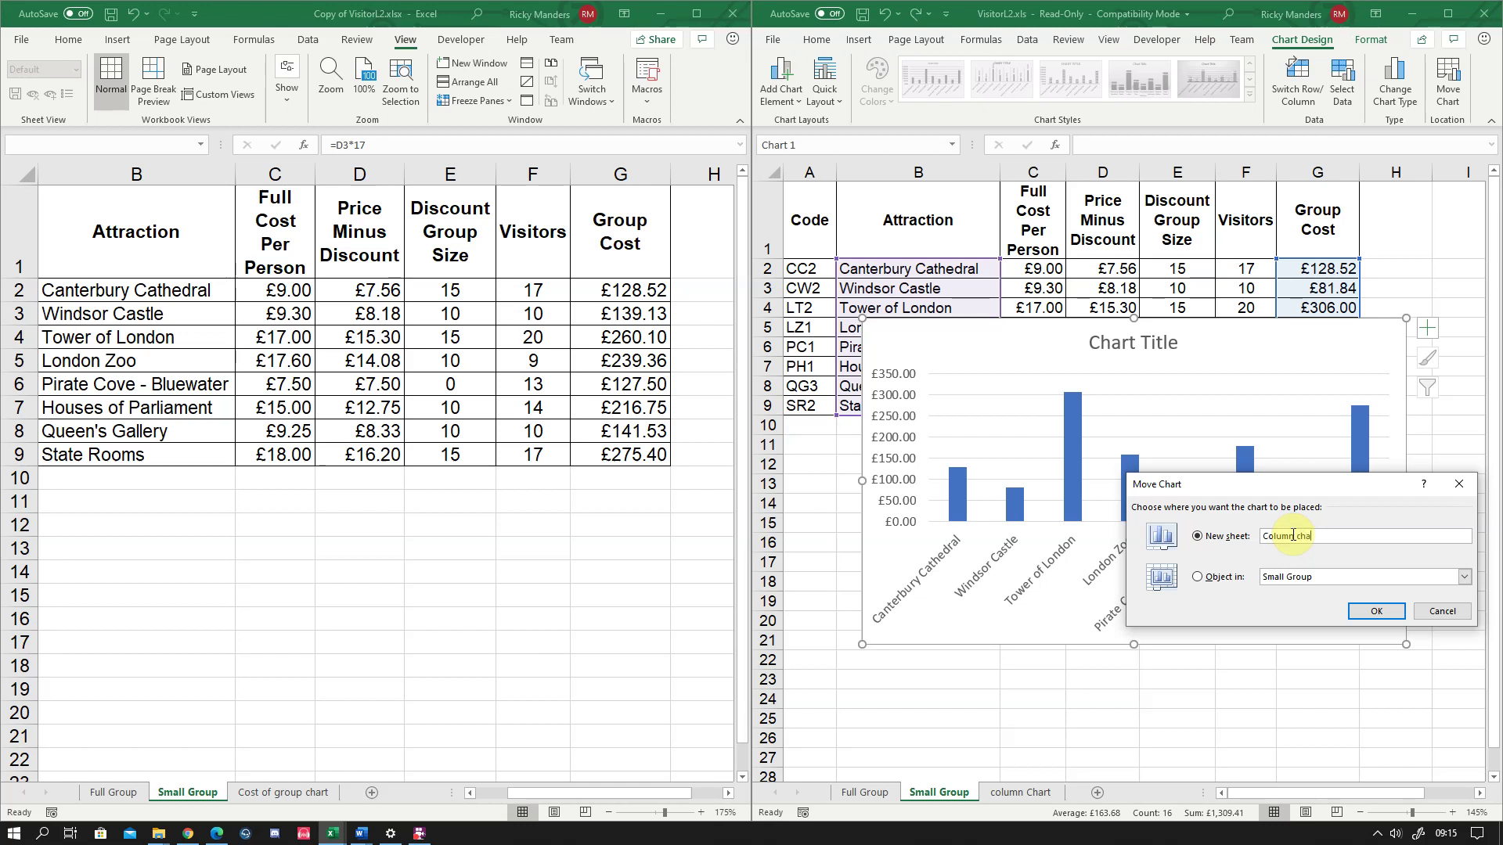
pyautogui.click(1377, 612)
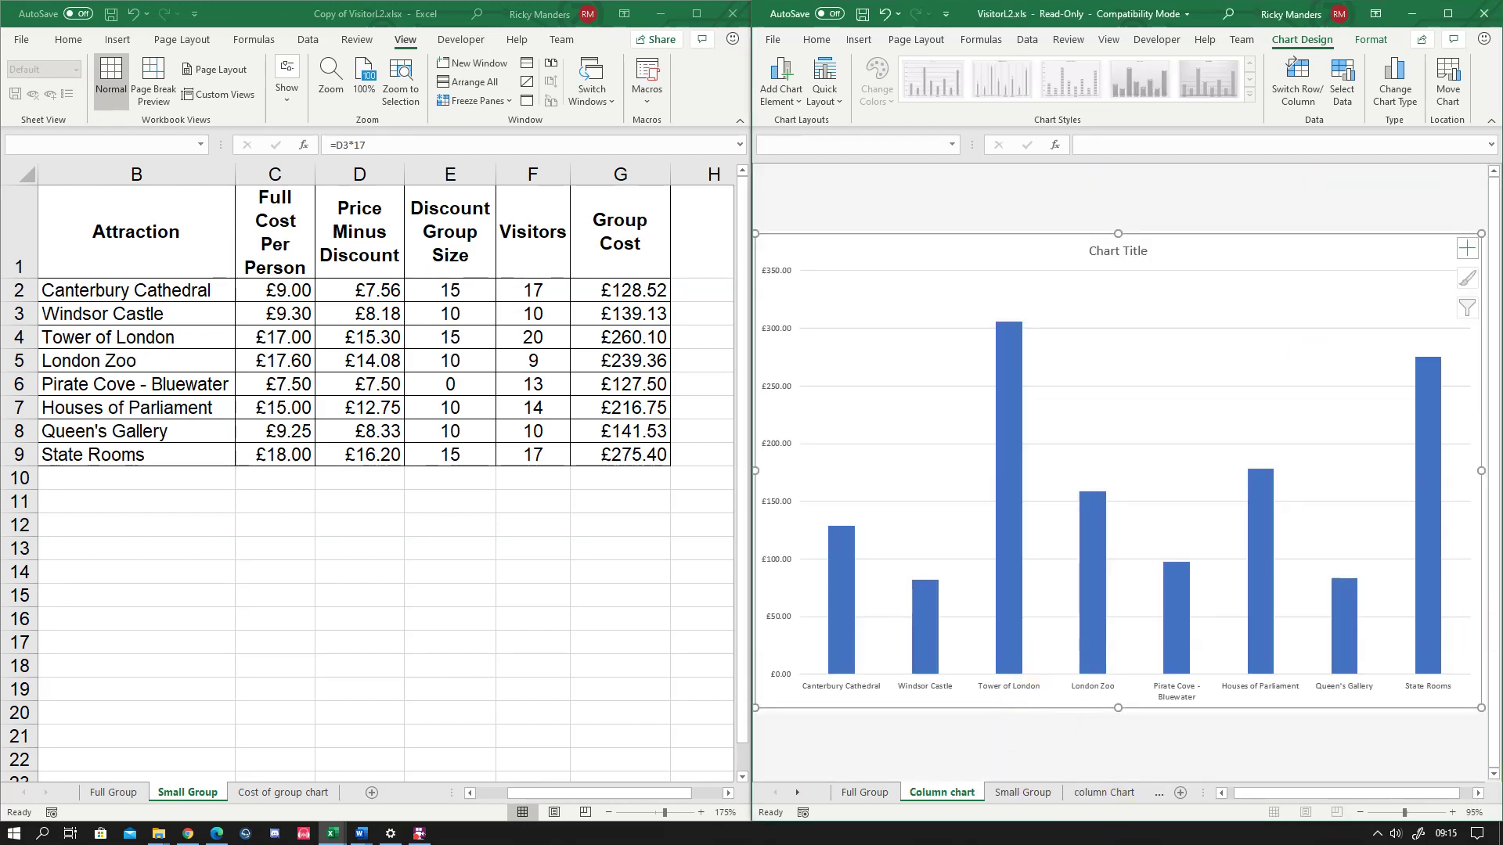
# Maximize the workbook window and set the chart title to "Group cost for each attraction"
pyautogui.click(1446, 14)
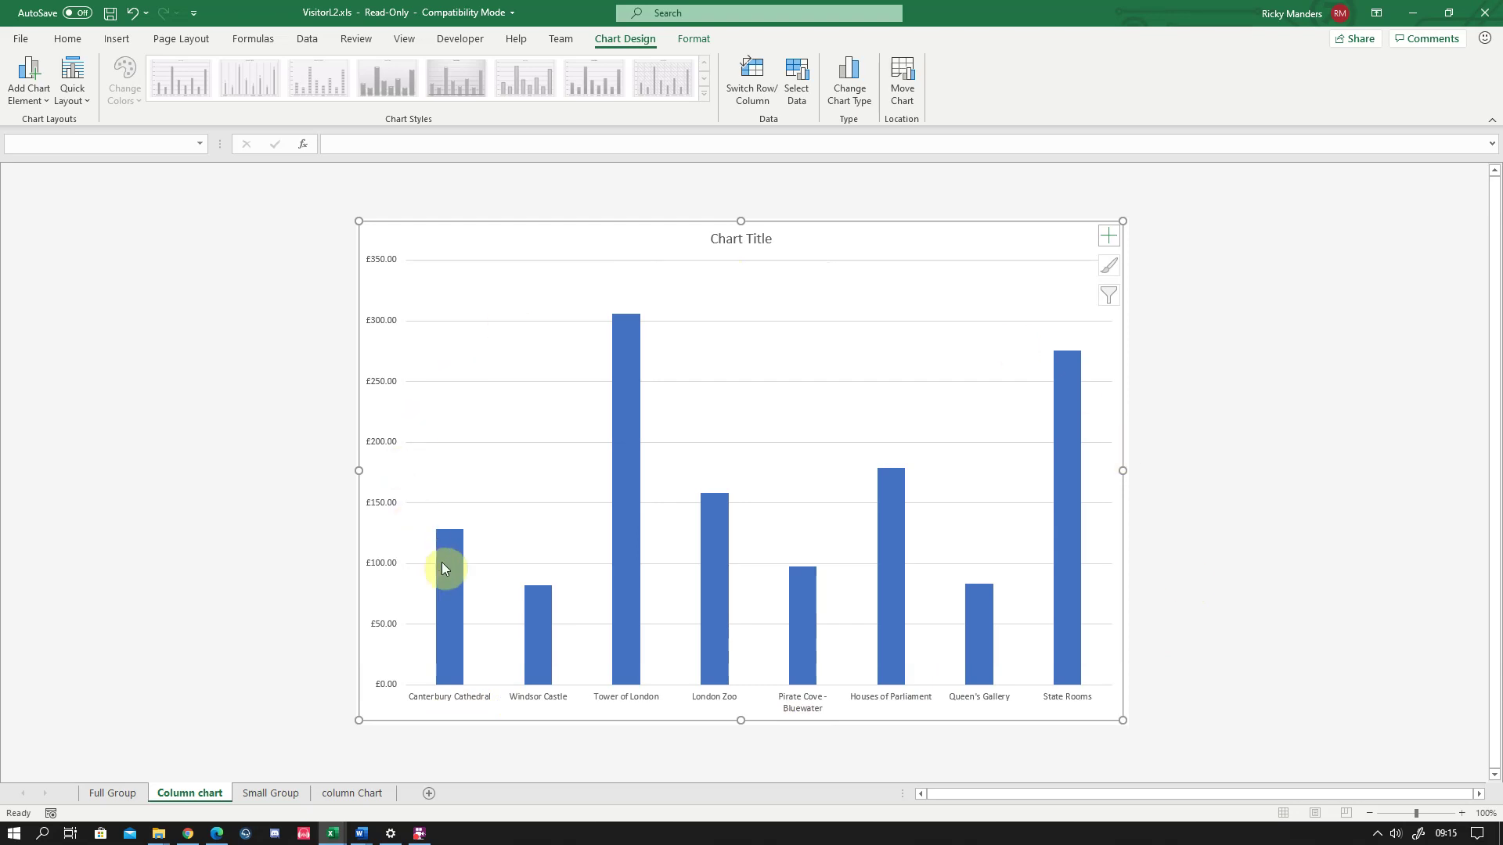
pyautogui.click(216, 421)
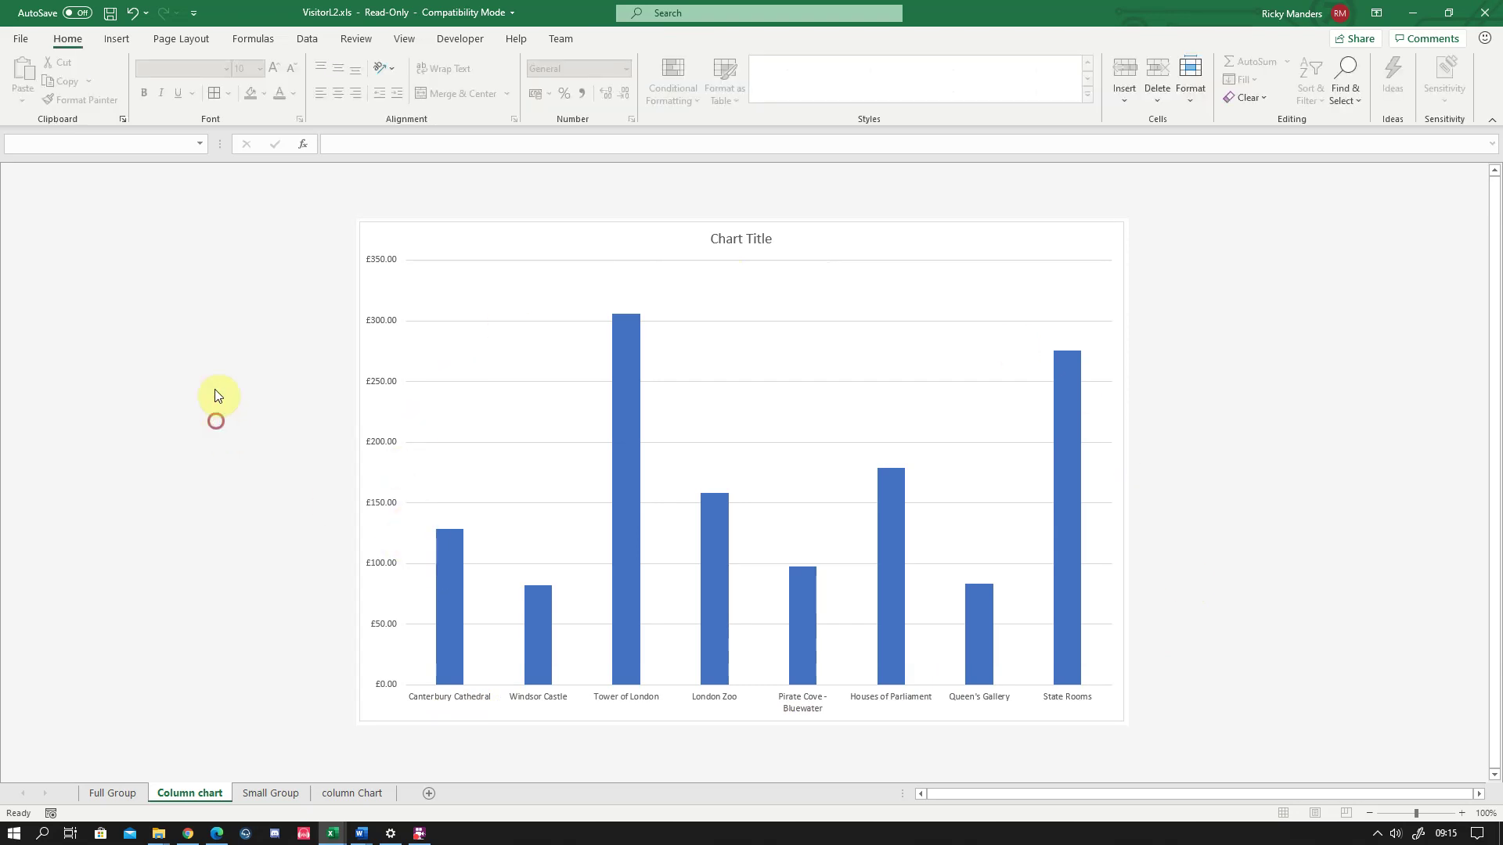
pyautogui.click(798, 339)
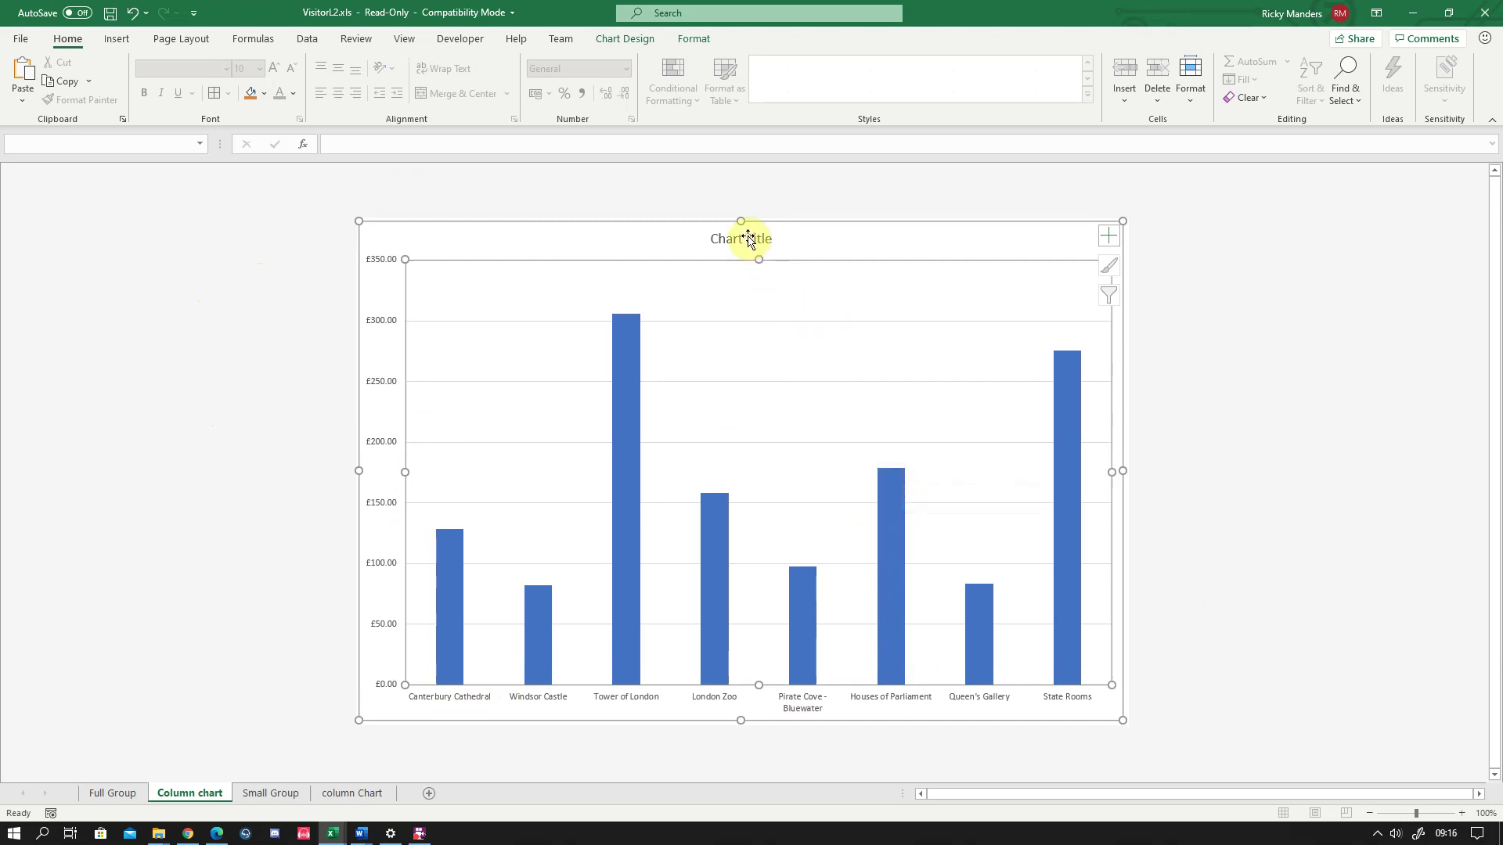
pyautogui.doubleClick(747, 241)
pyautogui.click(745, 235)
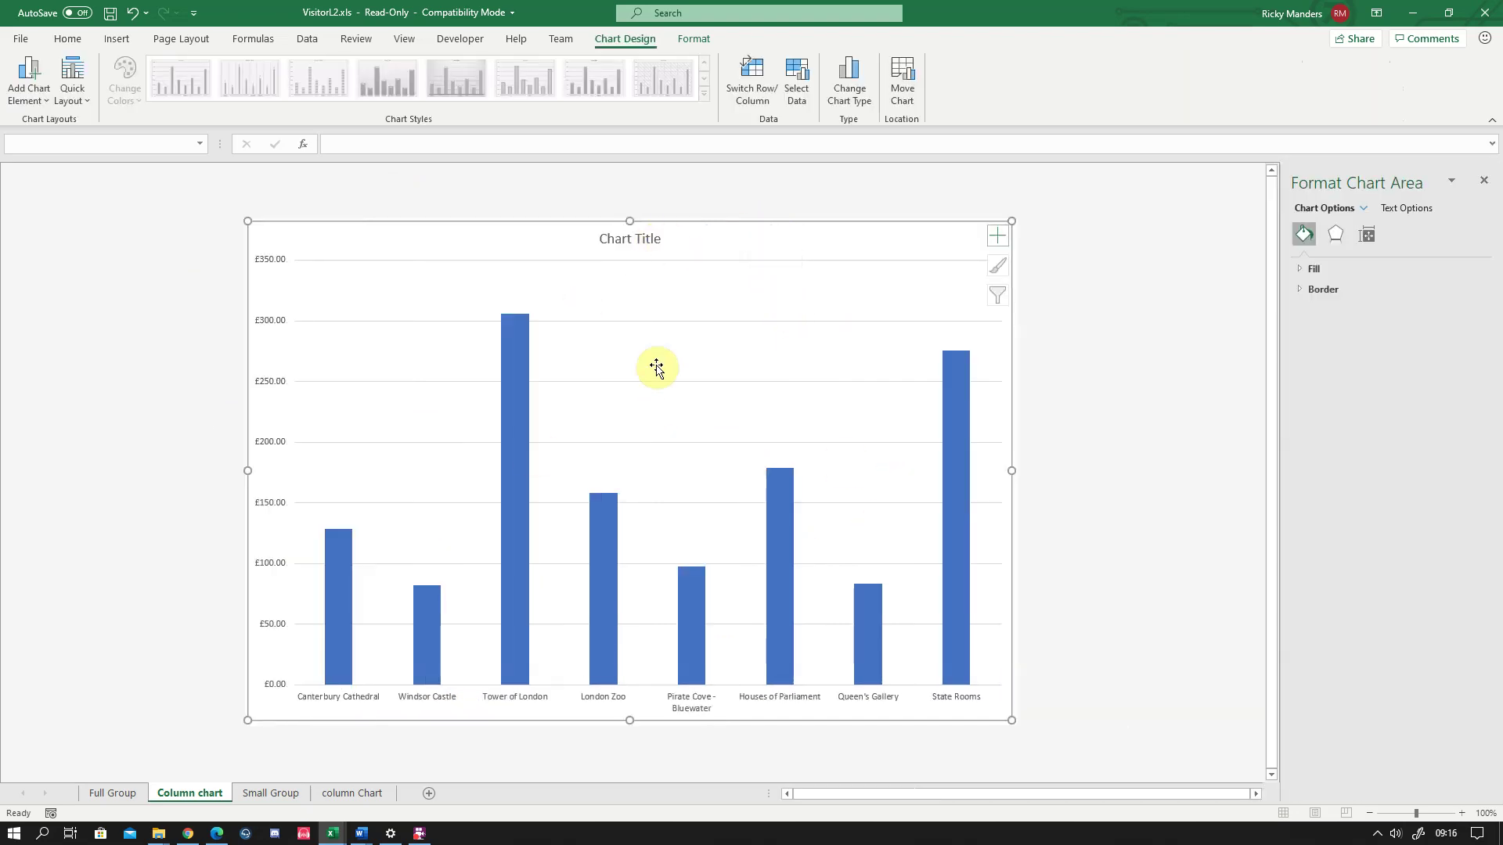
pyautogui.doubleClick(618, 239)
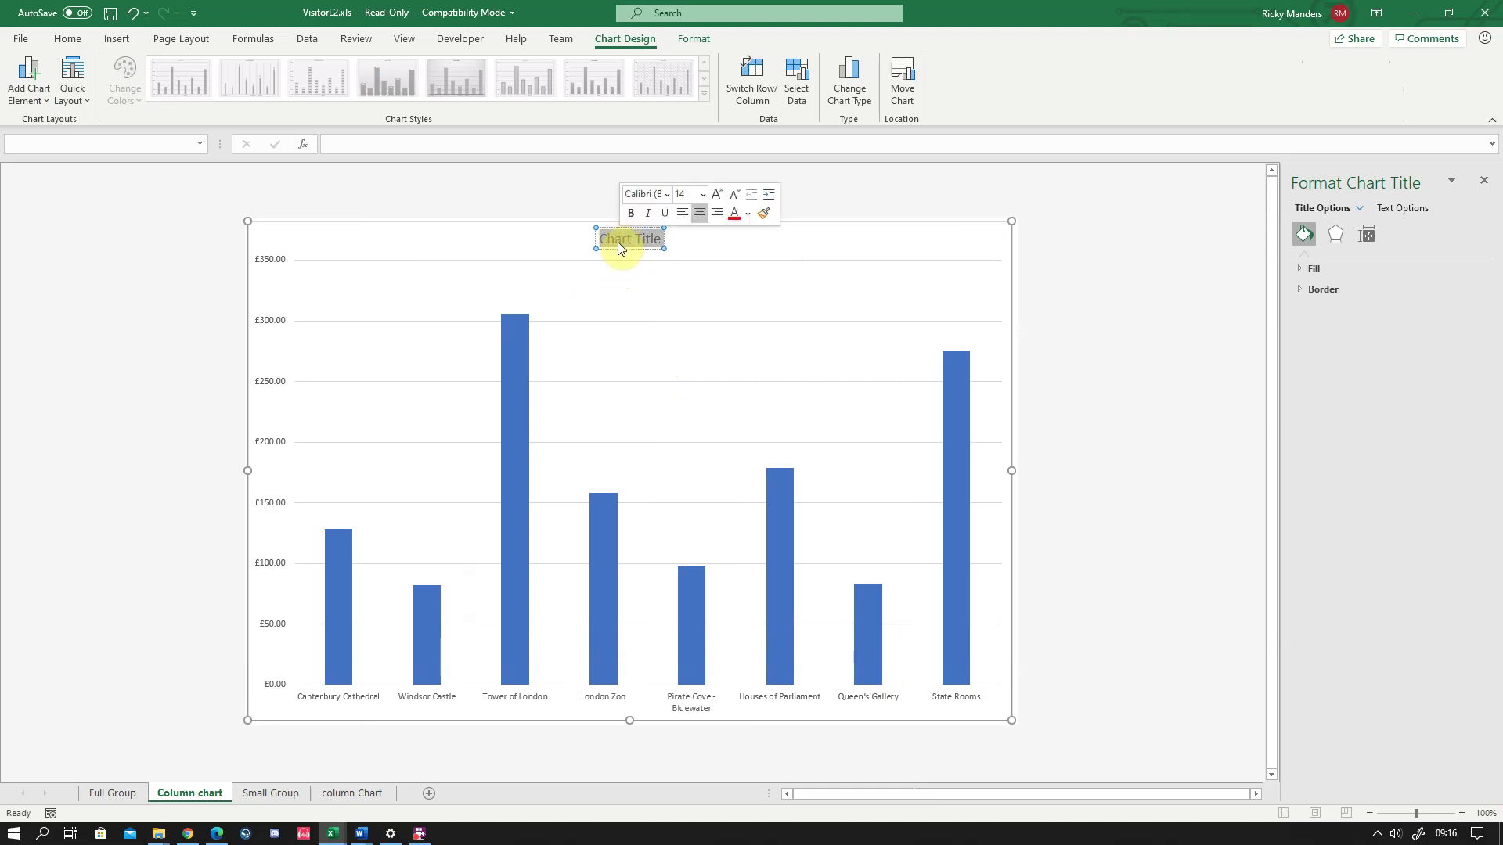
pyautogui.write('Group cost f')
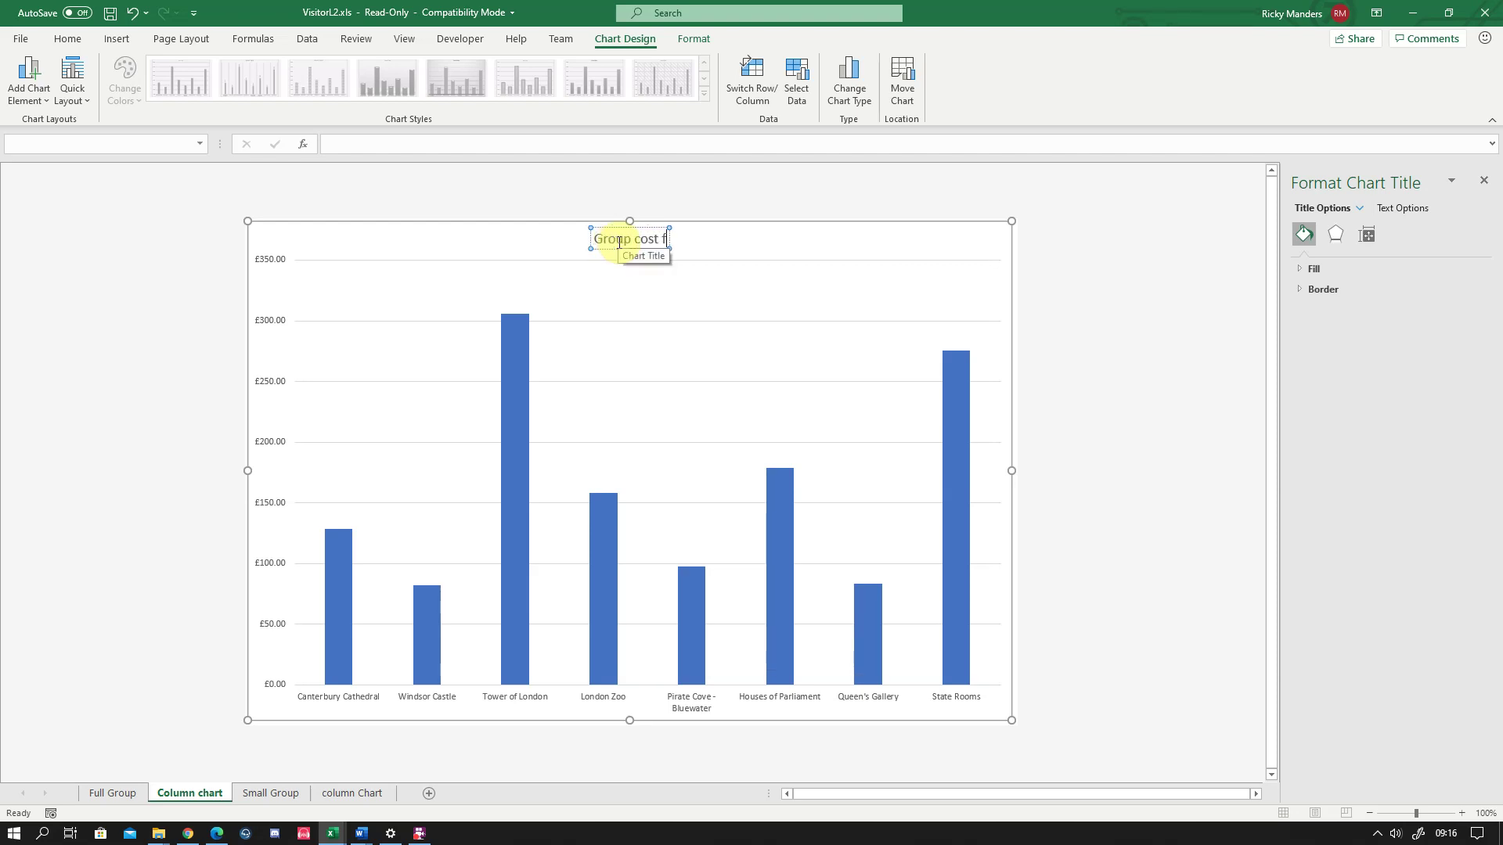
pyautogui.write('or each')
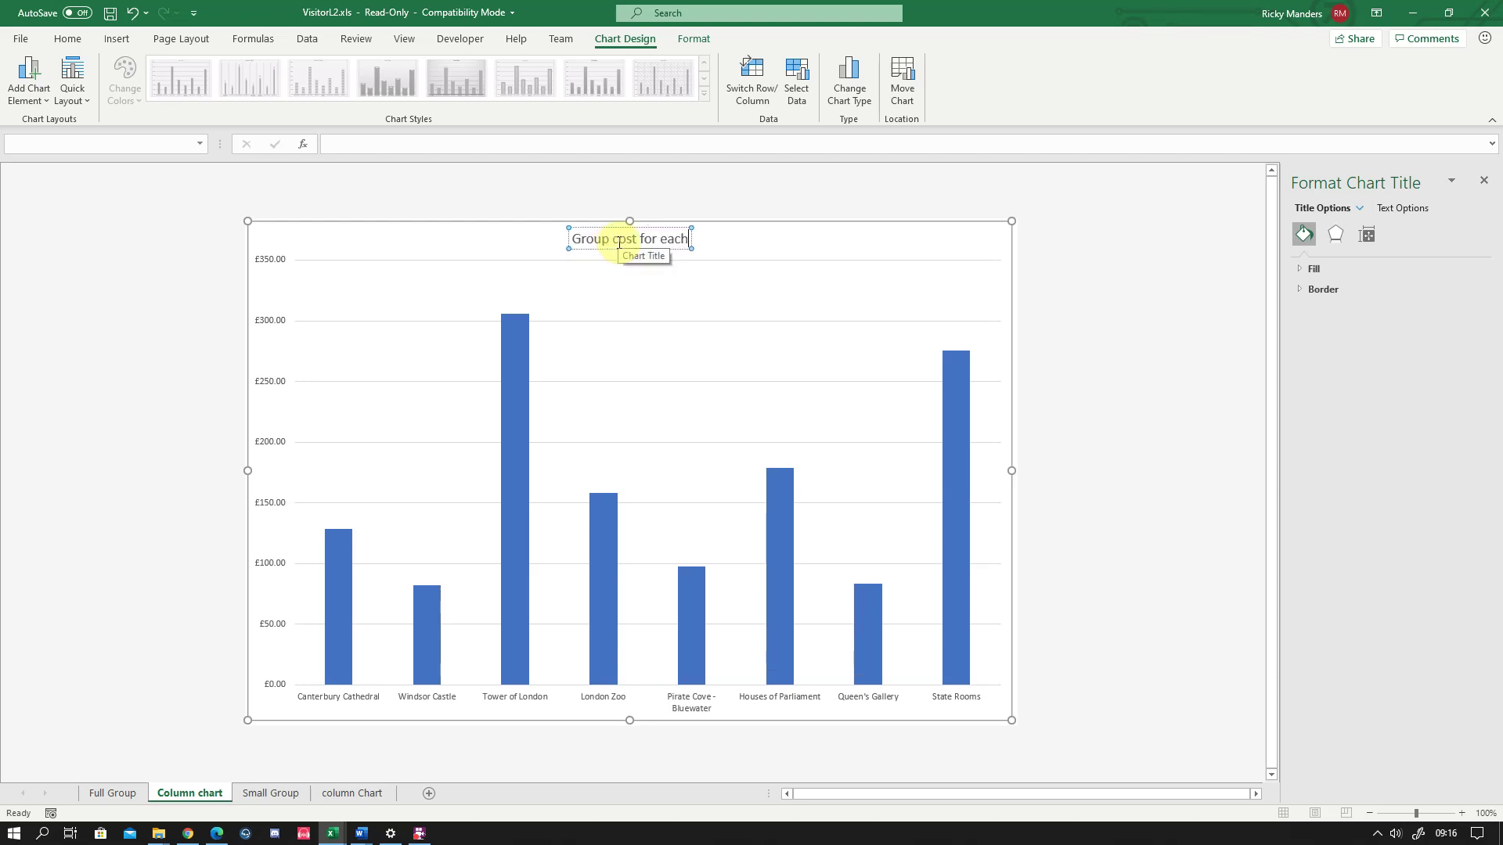
pyautogui.write(' attraction')
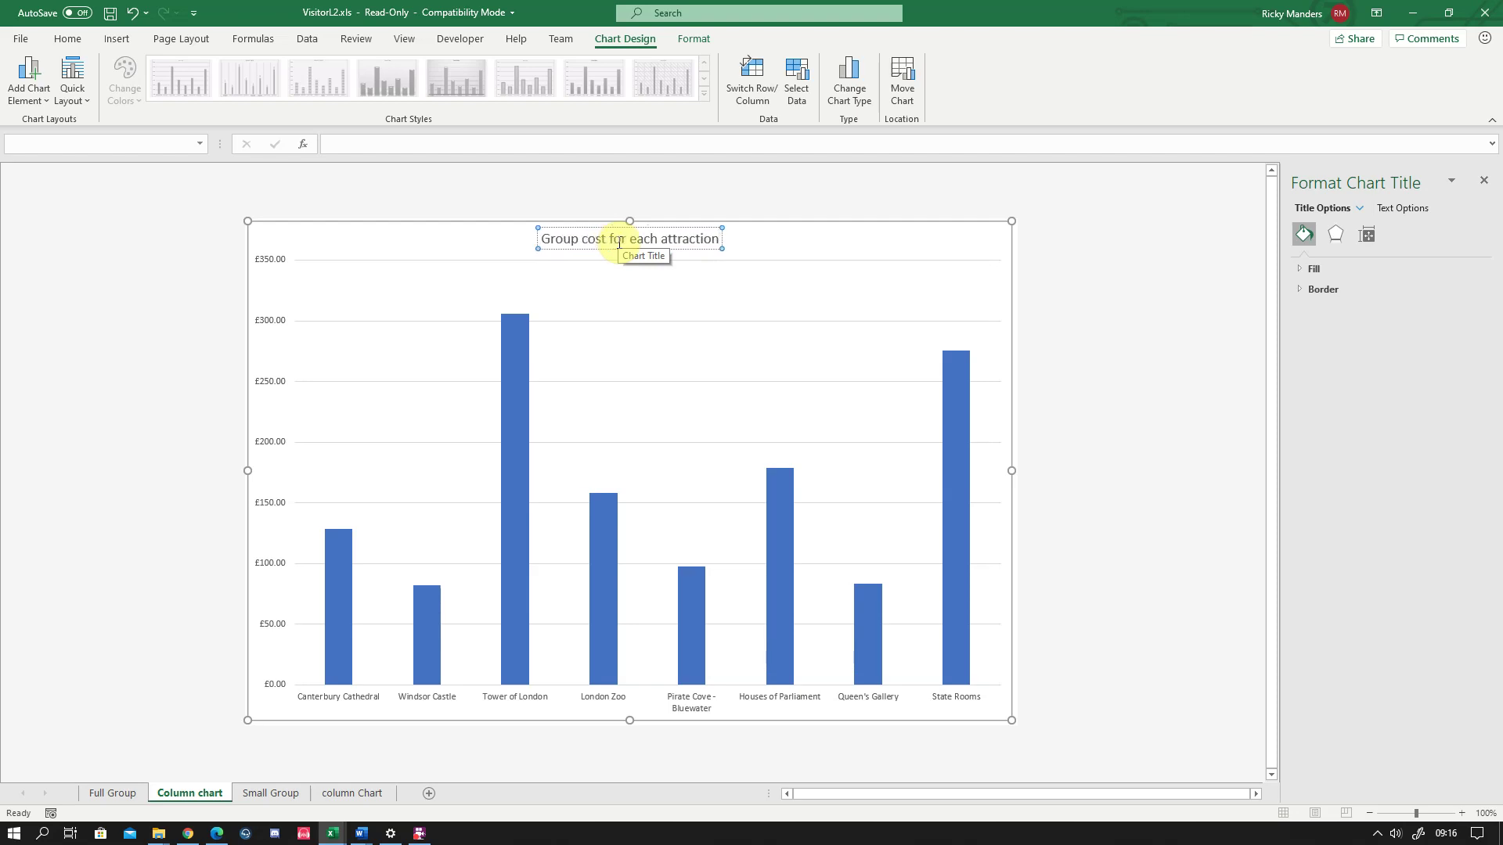
pyautogui.click(674, 290)
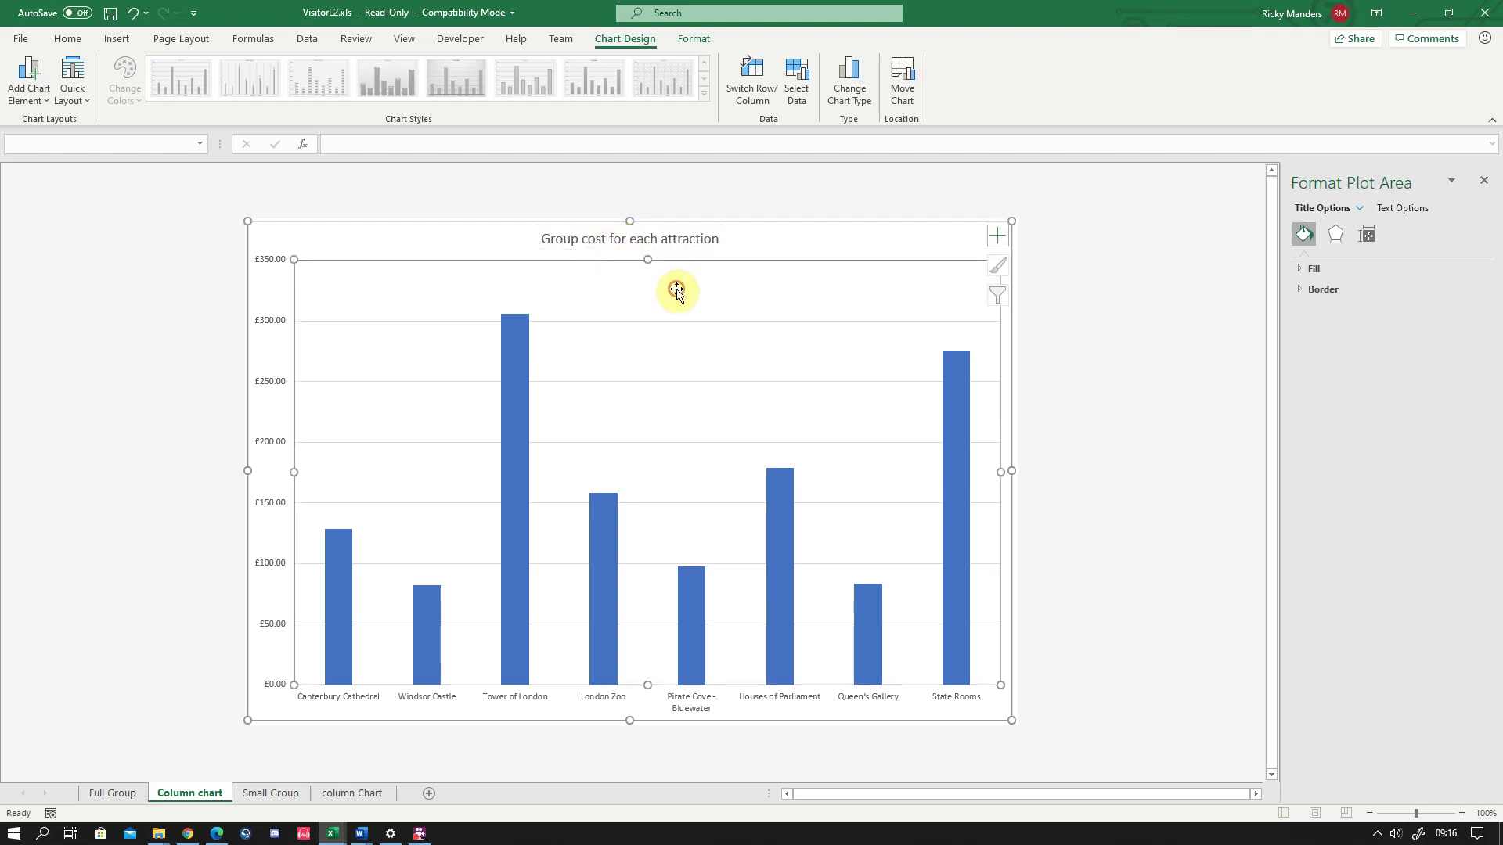
# Format the chart title at size 18 in bold, italic and underlined text
pyautogui.click(667, 243)
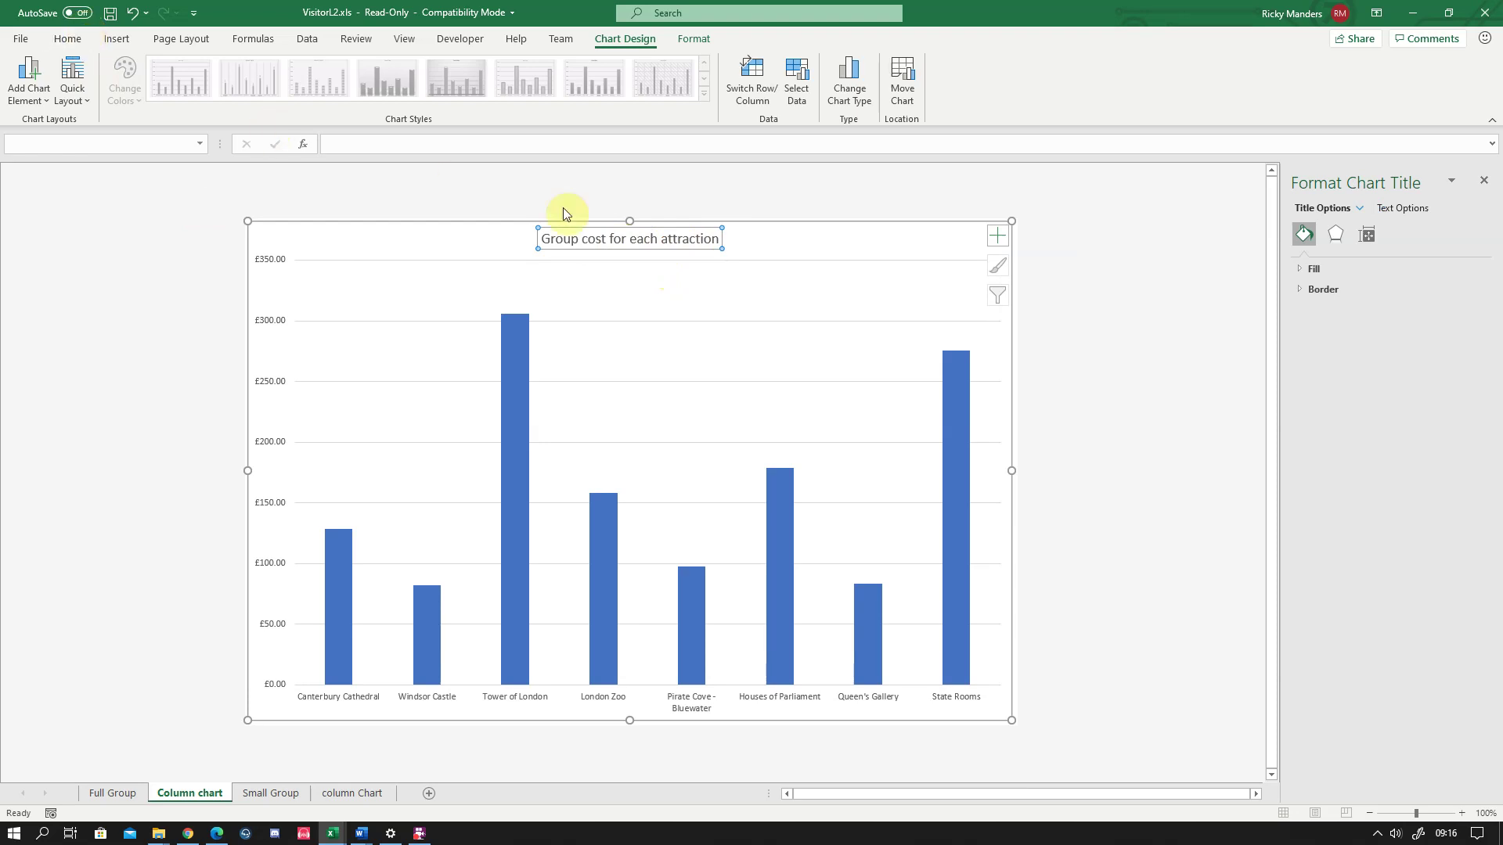
pyautogui.click(613, 300)
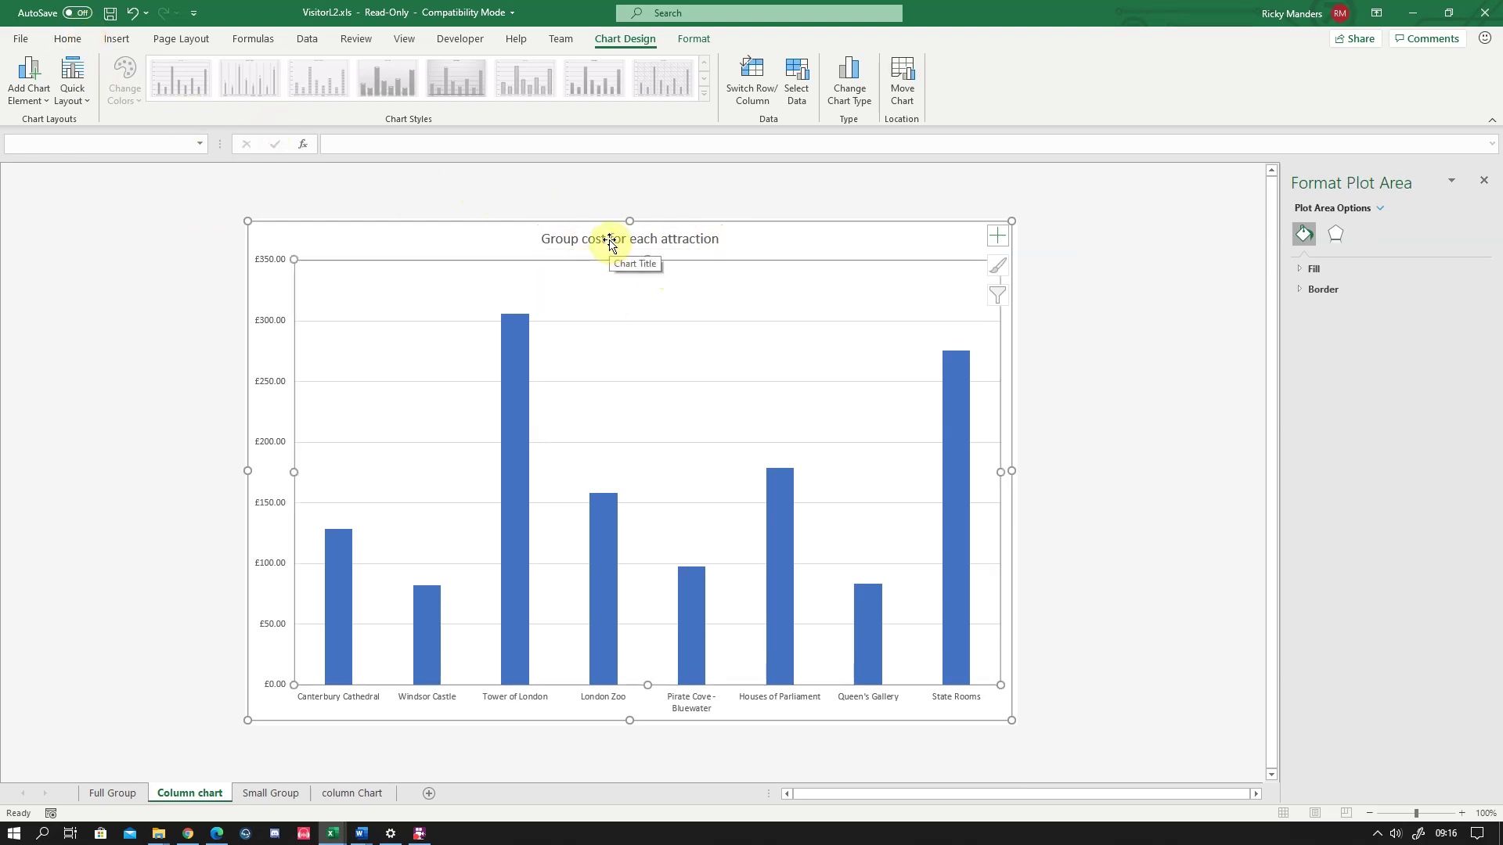
pyautogui.click(611, 244)
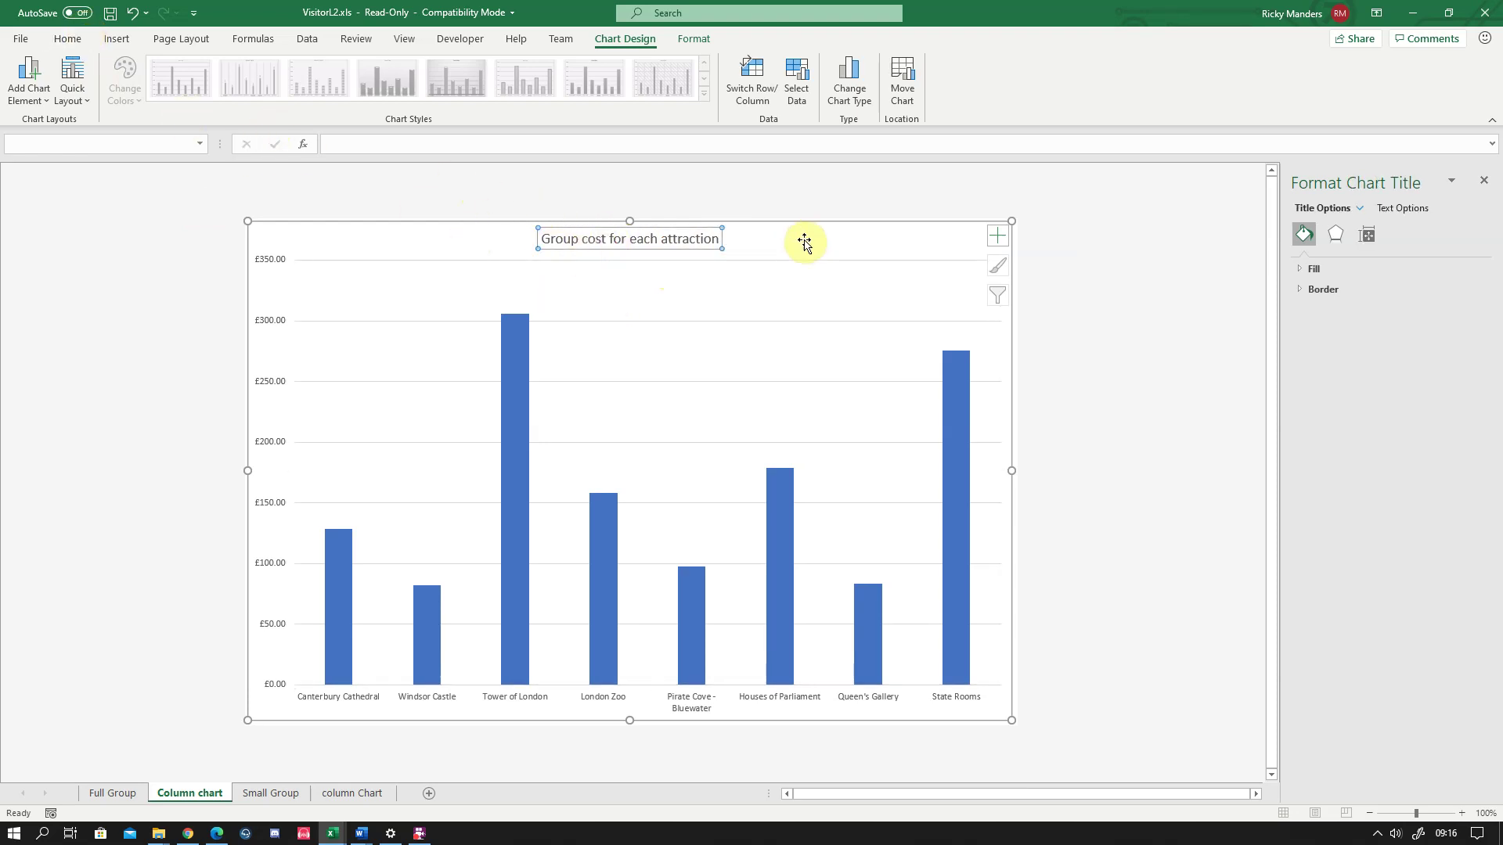
pyautogui.click(67, 39)
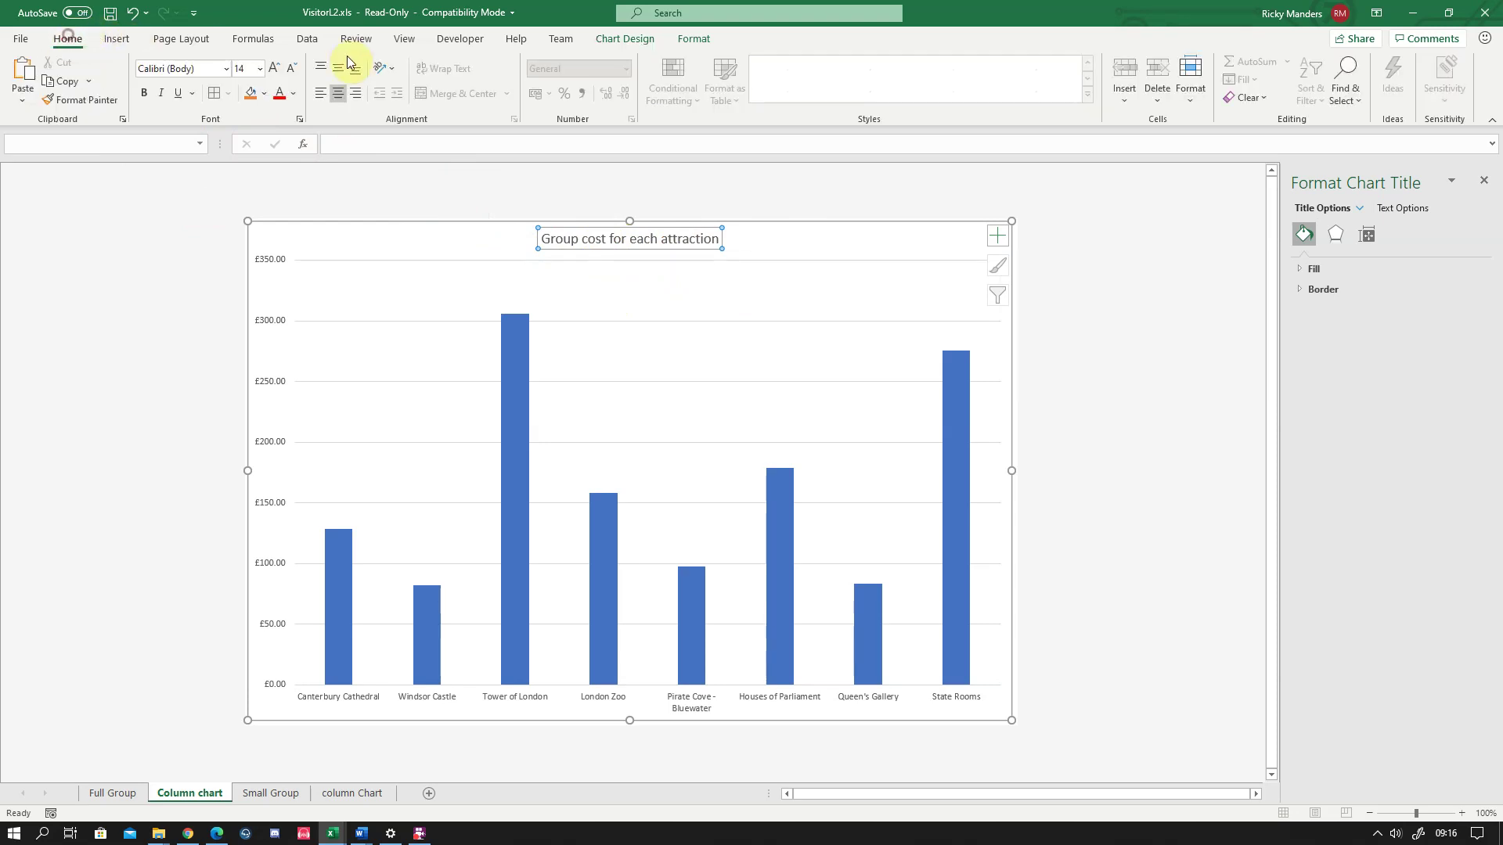
pyautogui.click(275, 69)
pyautogui.click(275, 69)
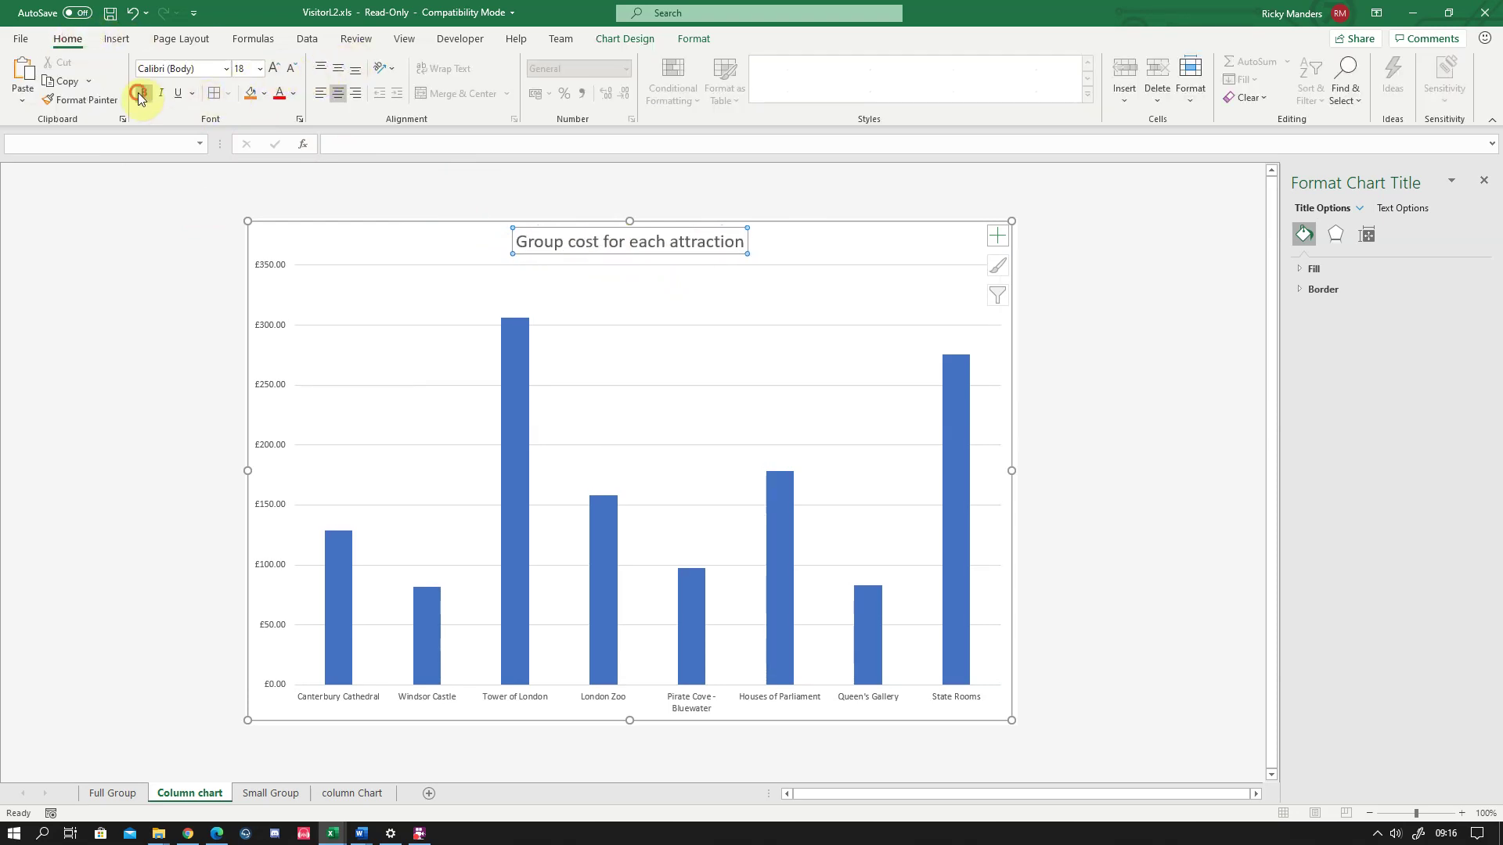
pyautogui.click(143, 94)
pyautogui.click(160, 93)
pyautogui.click(178, 93)
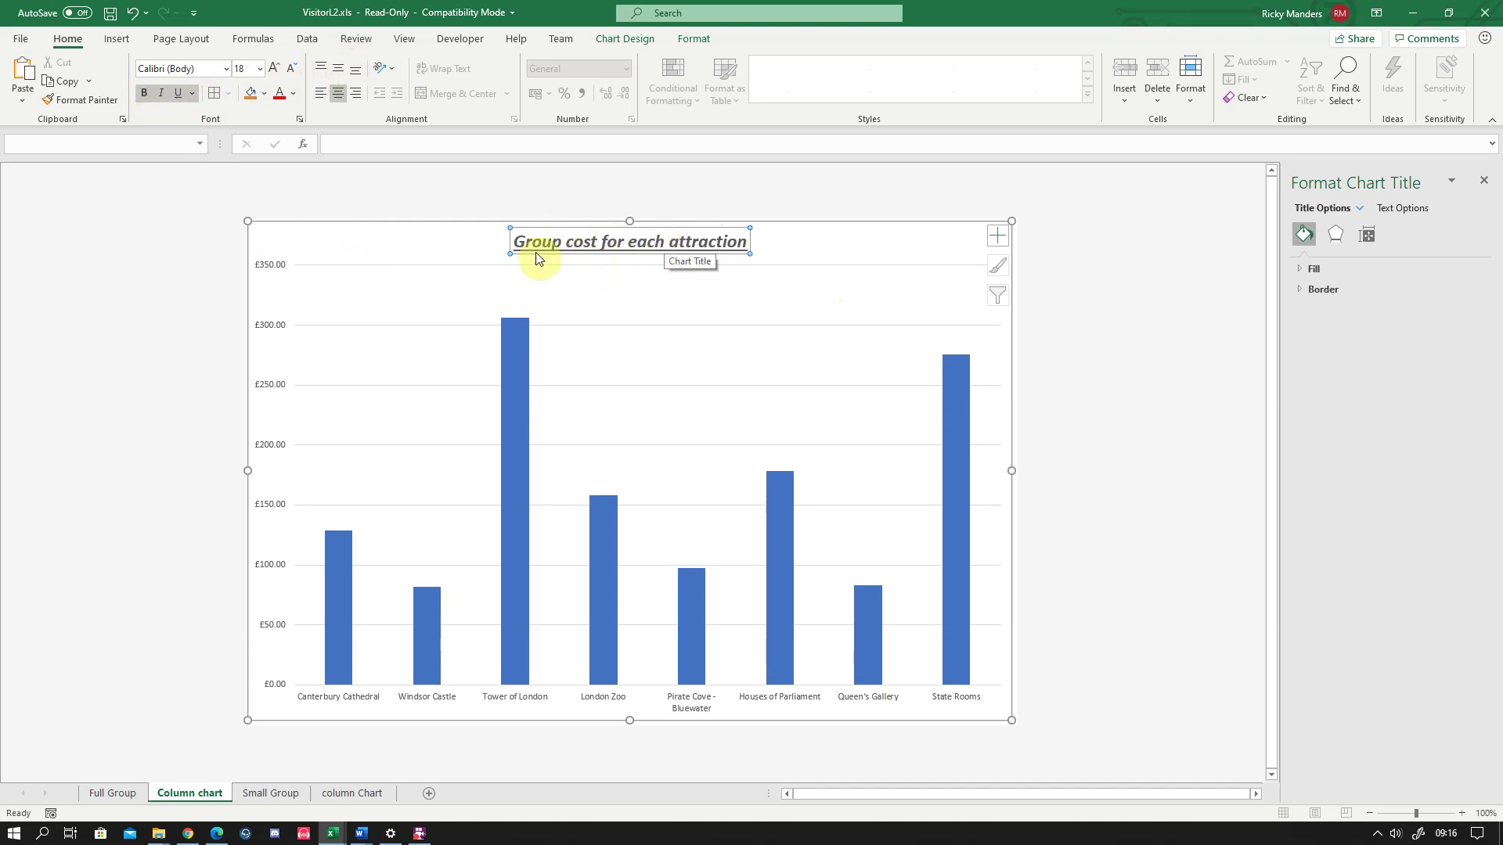
pyautogui.click(839, 251)
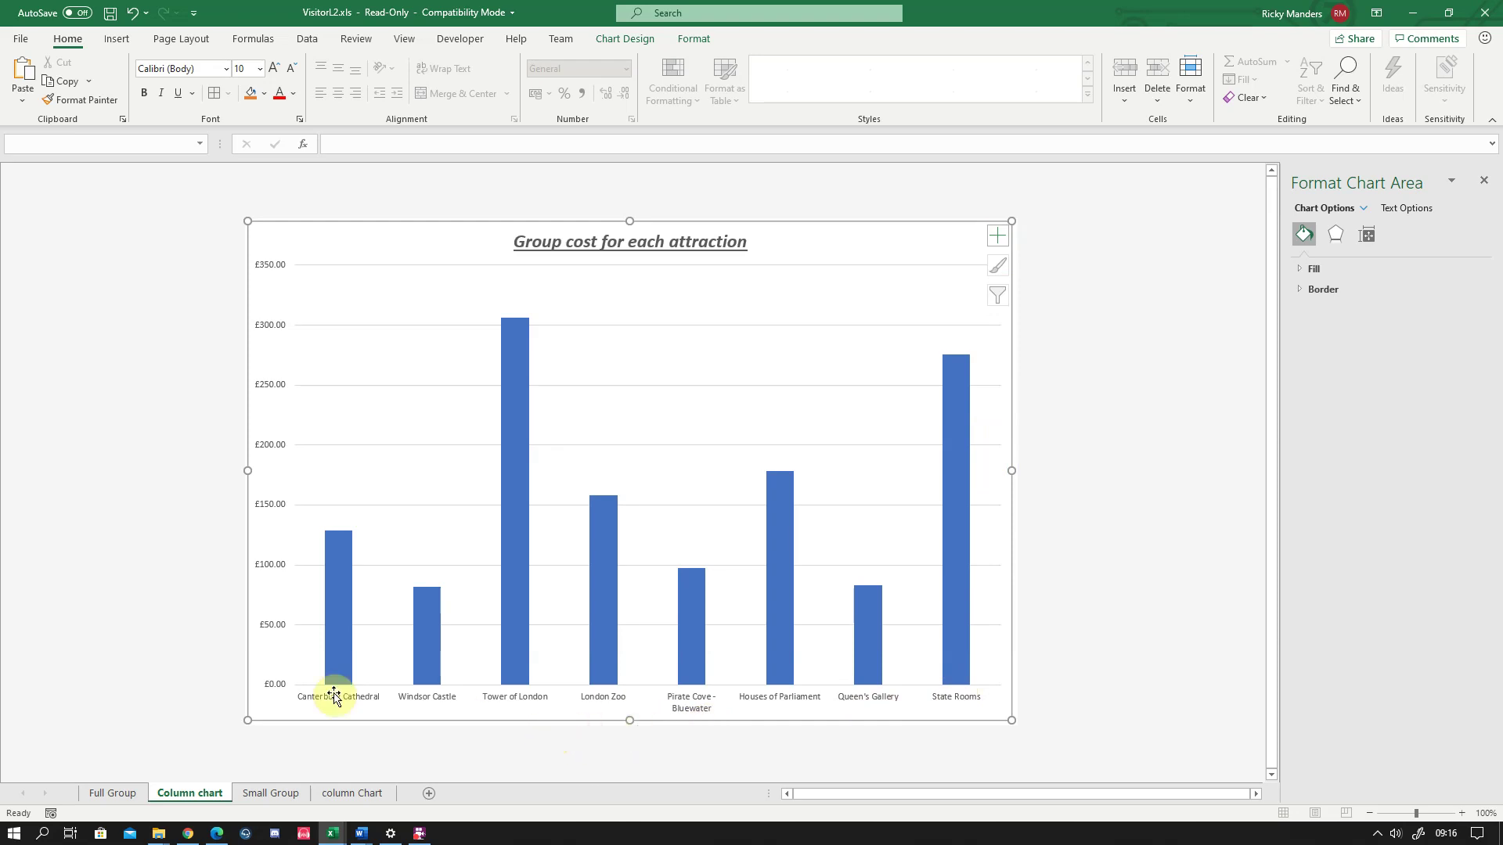
# Add axis titles to the chart, "Attraction" for the horizontal axis and "Group cost" for the vertical axis
pyautogui.click(997, 236)
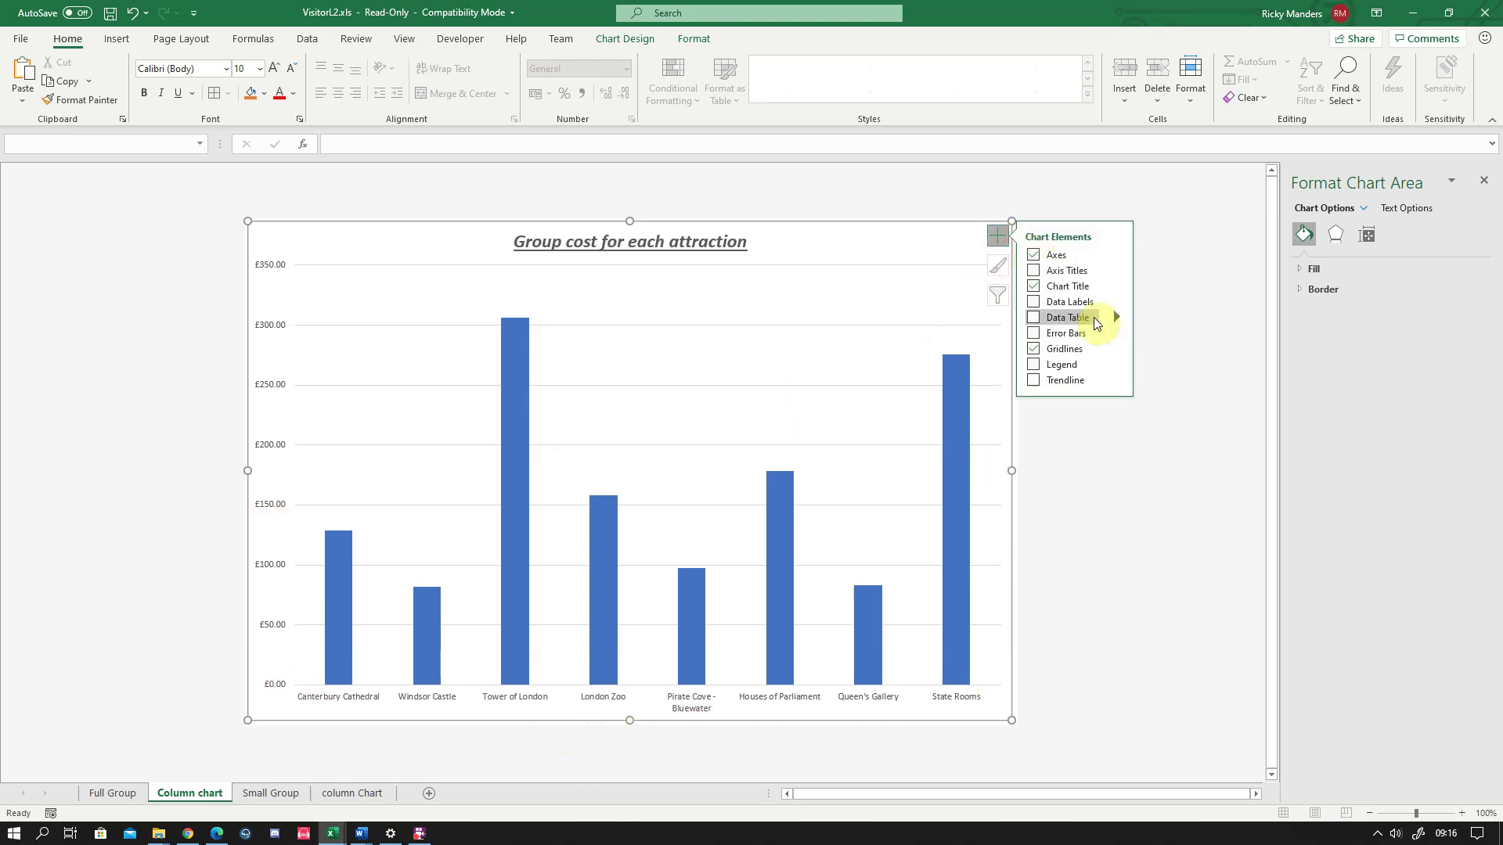
pyautogui.click(1049, 271)
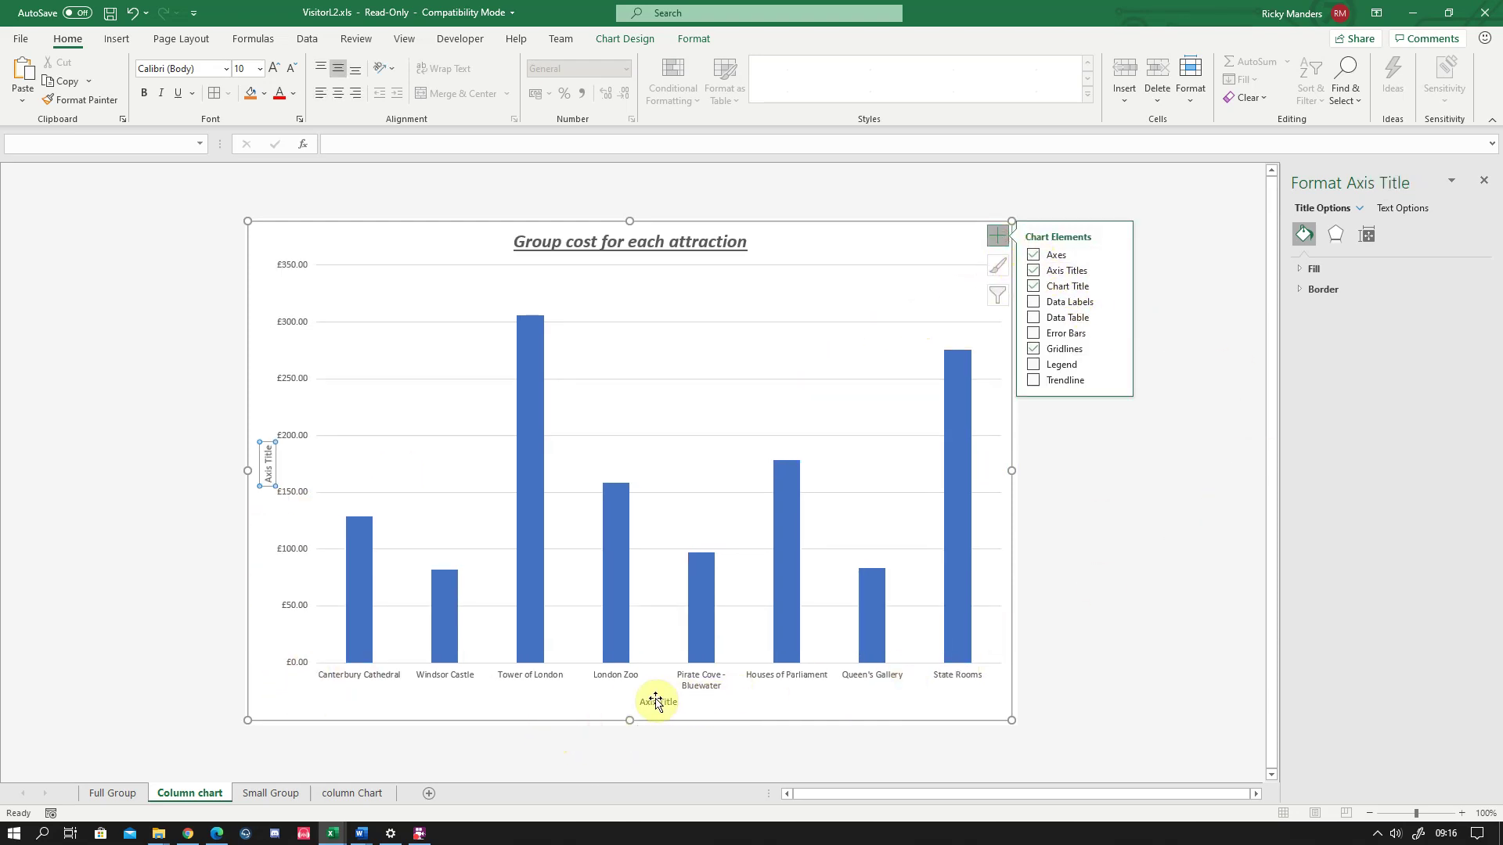
pyautogui.click(656, 702)
pyautogui.click(657, 703)
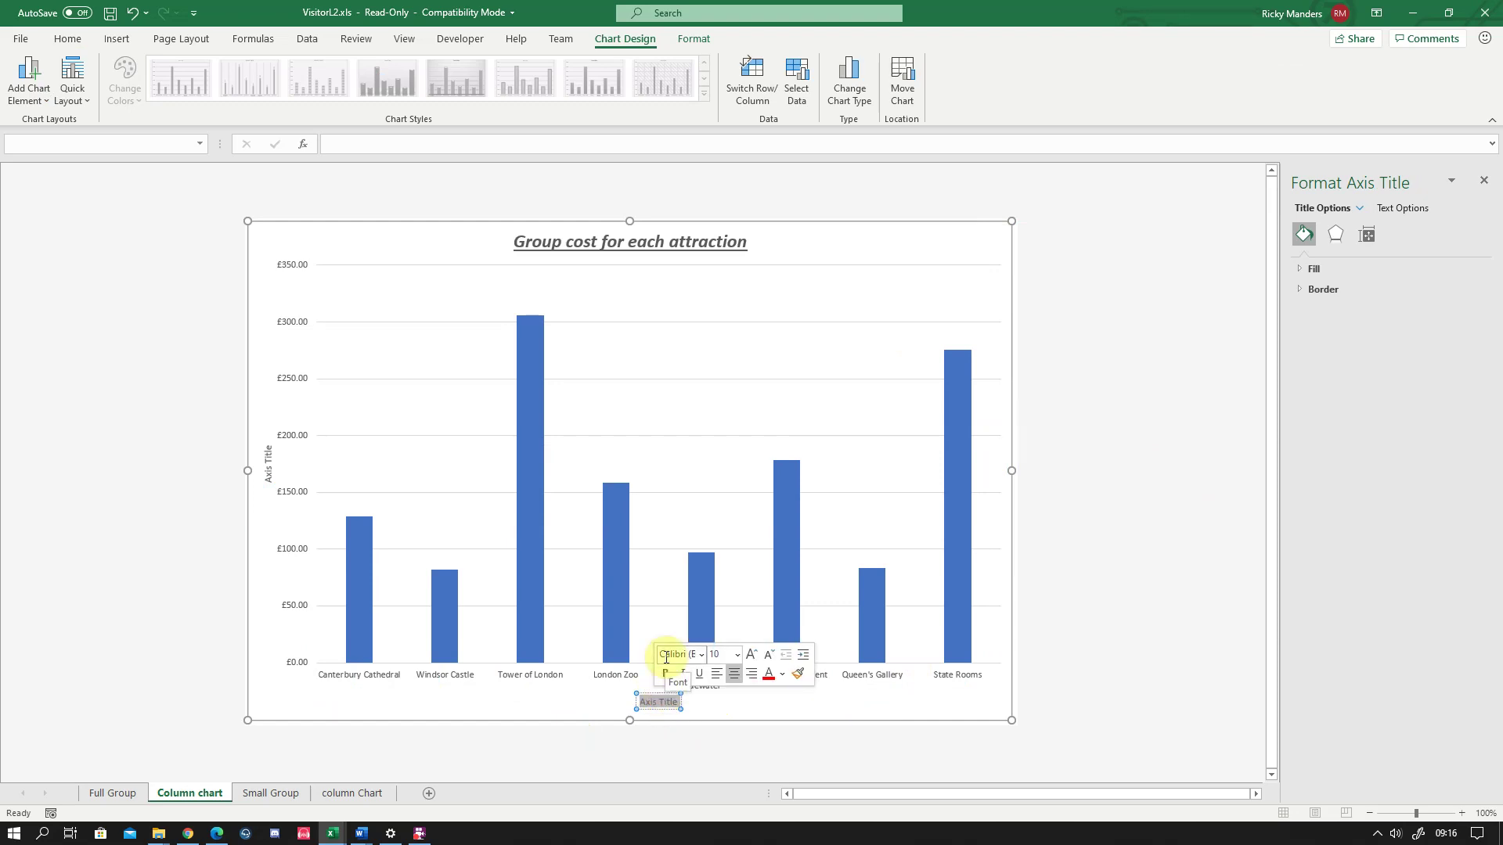
pyautogui.write('Attraction')
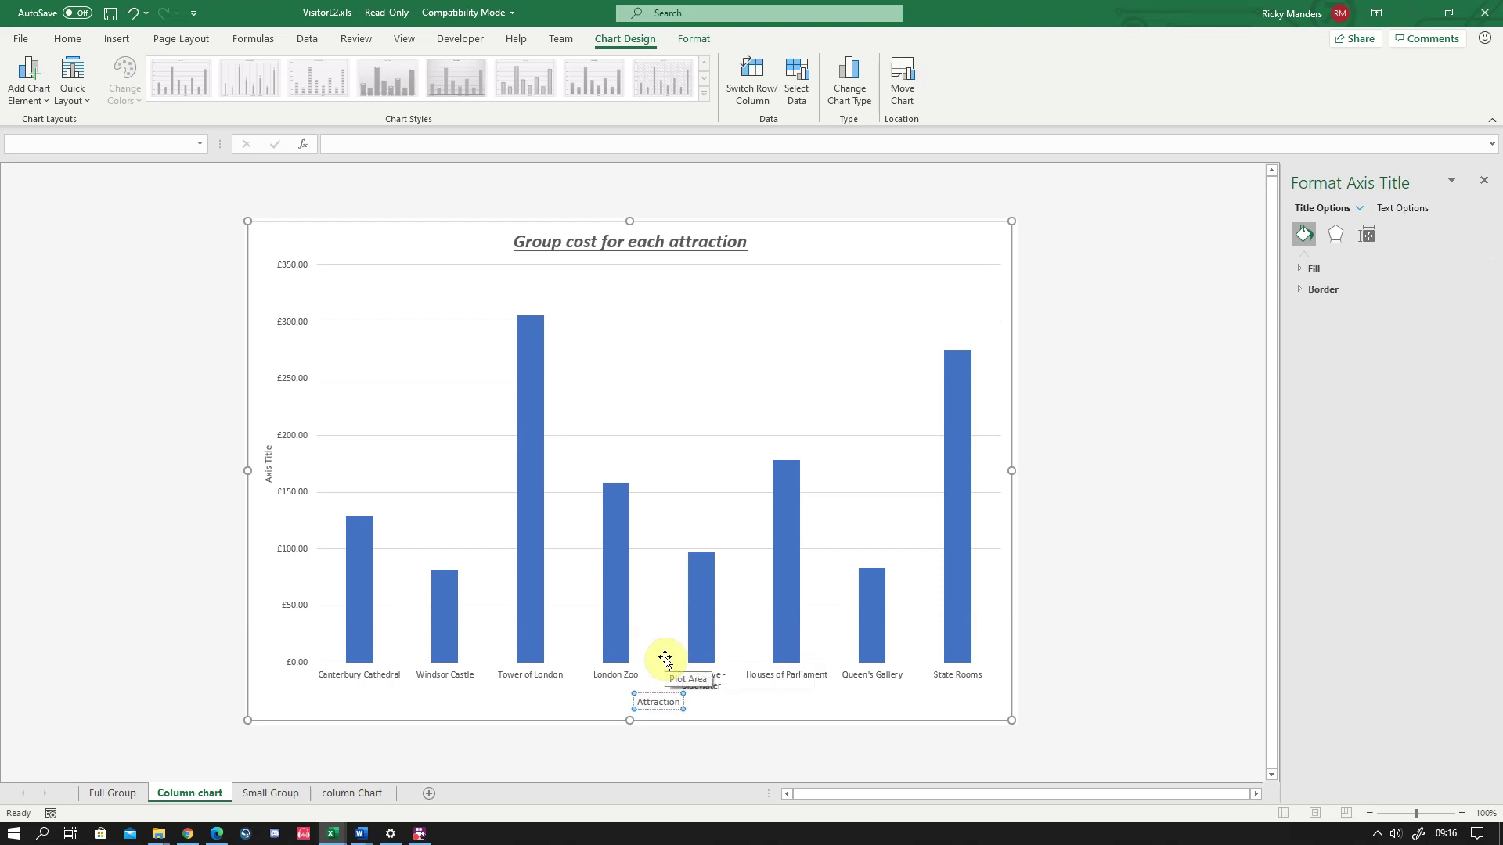
pyautogui.tripleClick(267, 473)
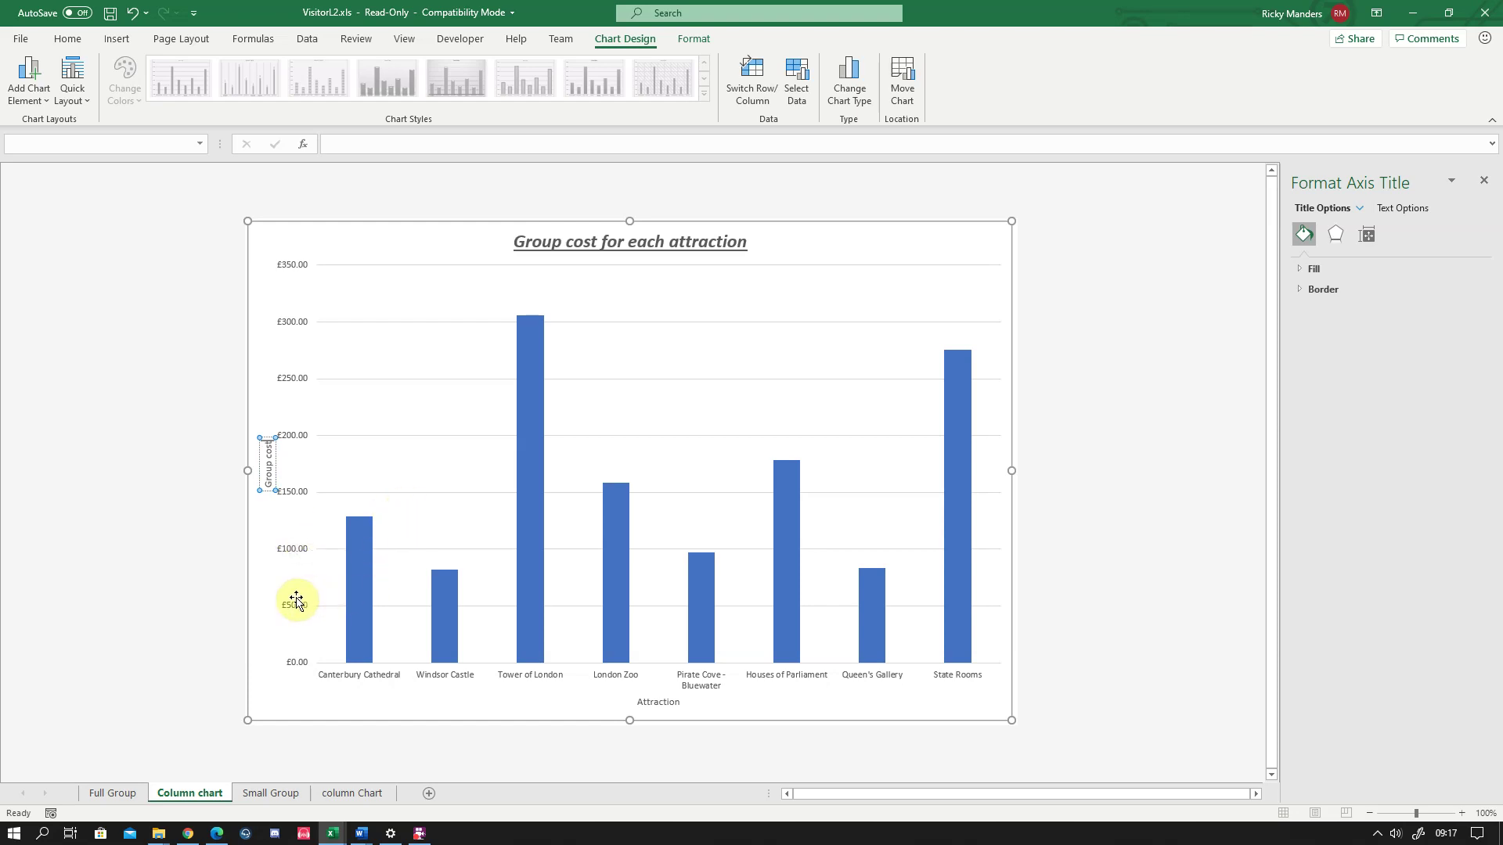
pyautogui.click(274, 678)
# Format the vertical "Group cost" axis title at size 11 in bold italic text
pyautogui.click(268, 468)
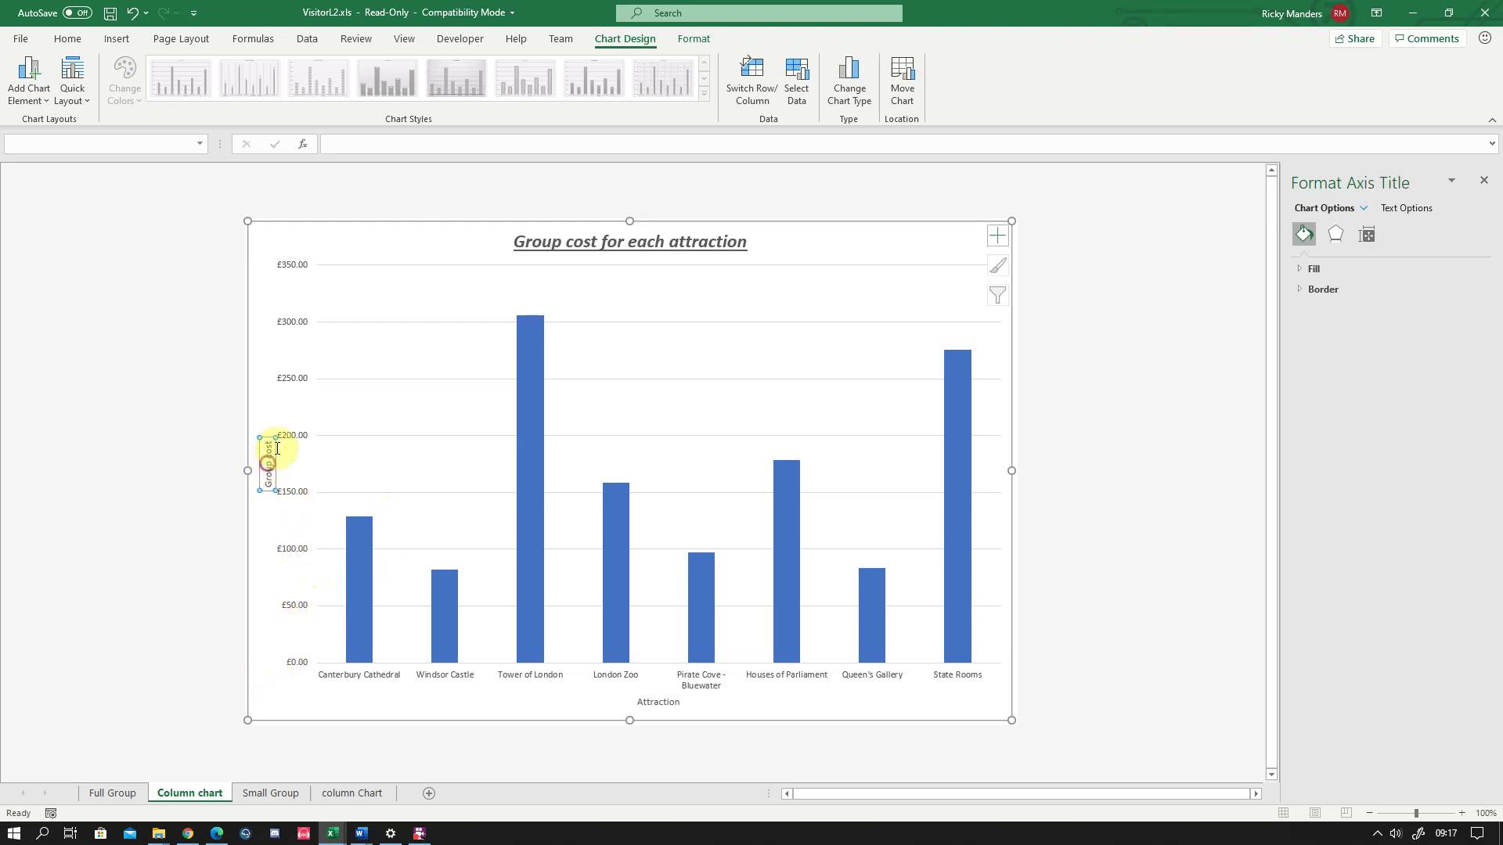
pyautogui.click(68, 39)
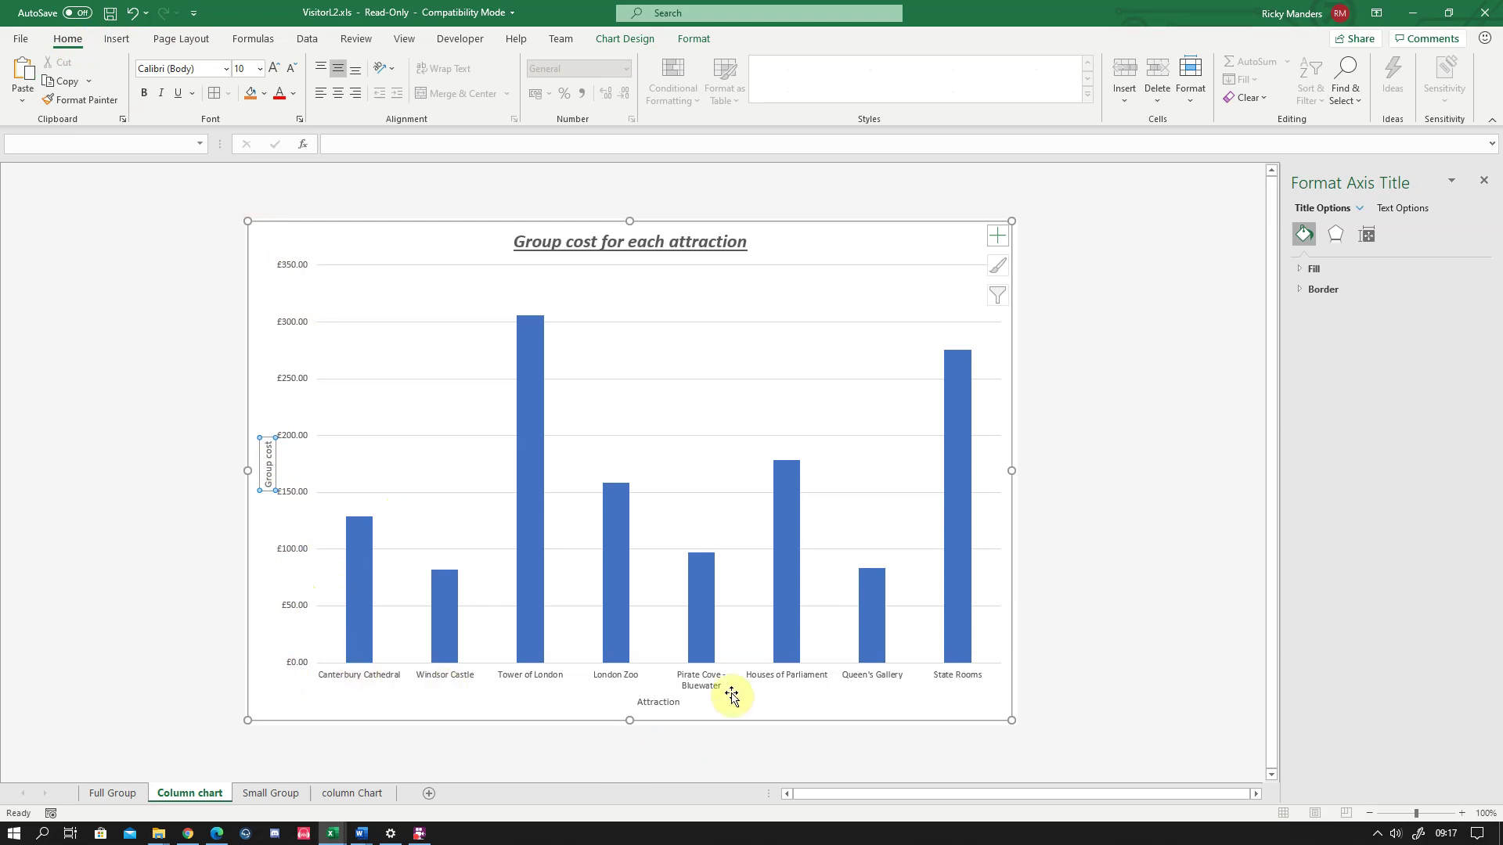
pyautogui.click(273, 68)
pyautogui.click(163, 94)
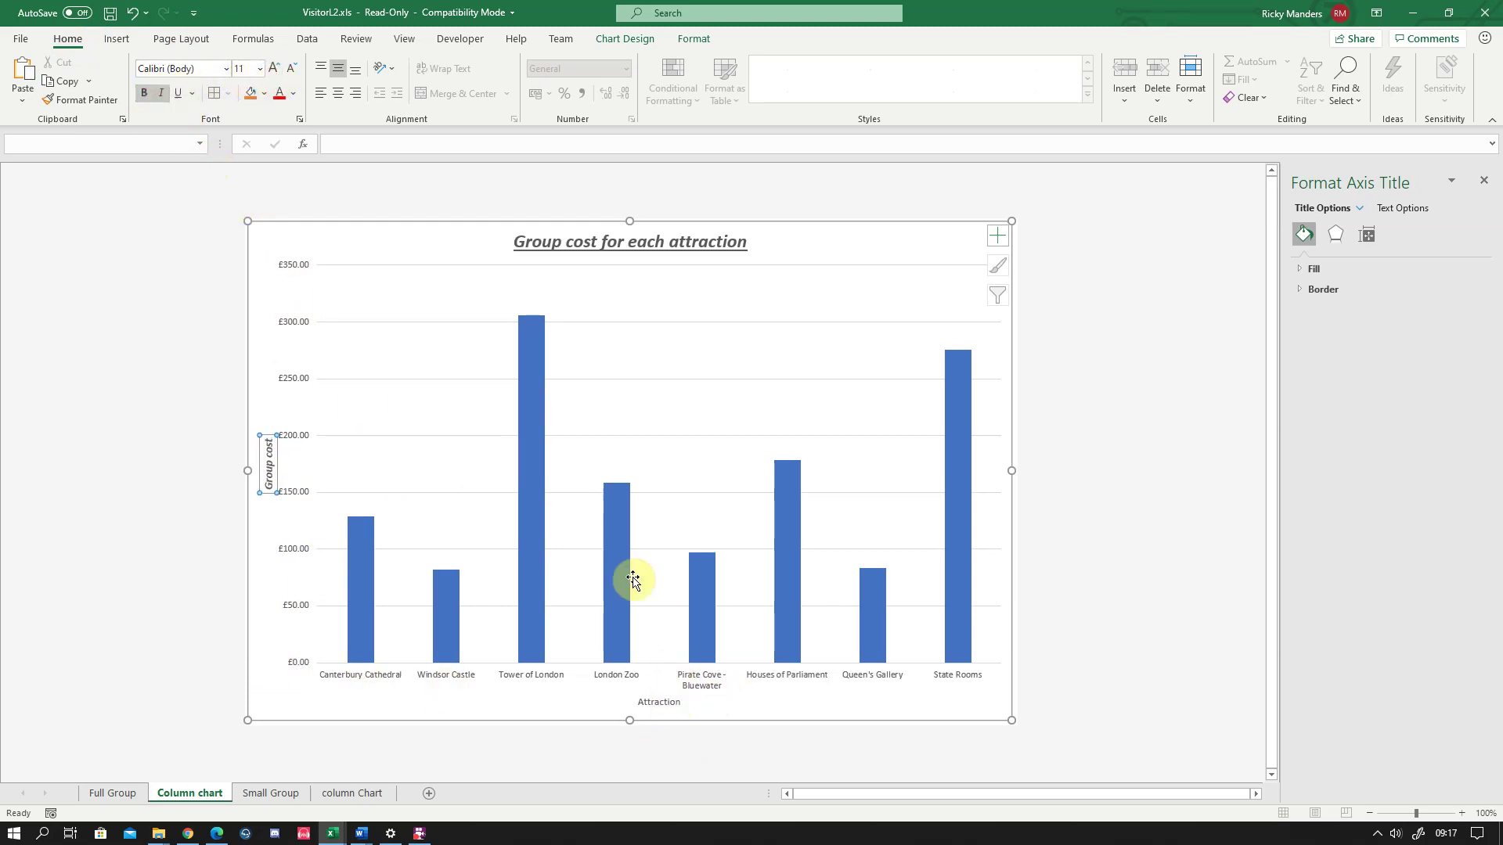
# Format the horizontal "Attraction" axis title at size 11 in bold italic text
pyautogui.click(661, 702)
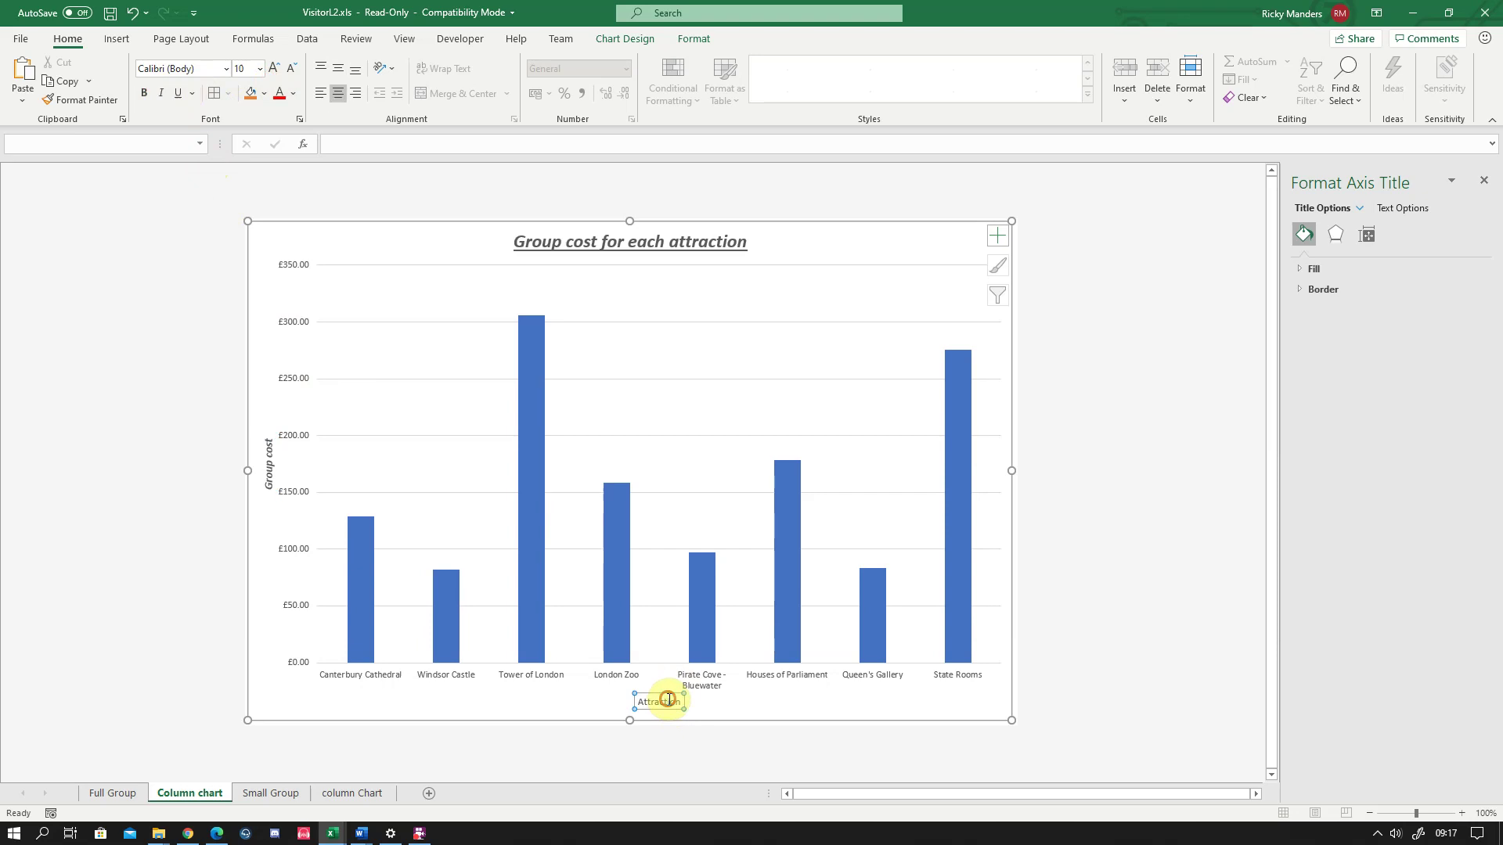
pyautogui.click(274, 68)
pyautogui.click(161, 95)
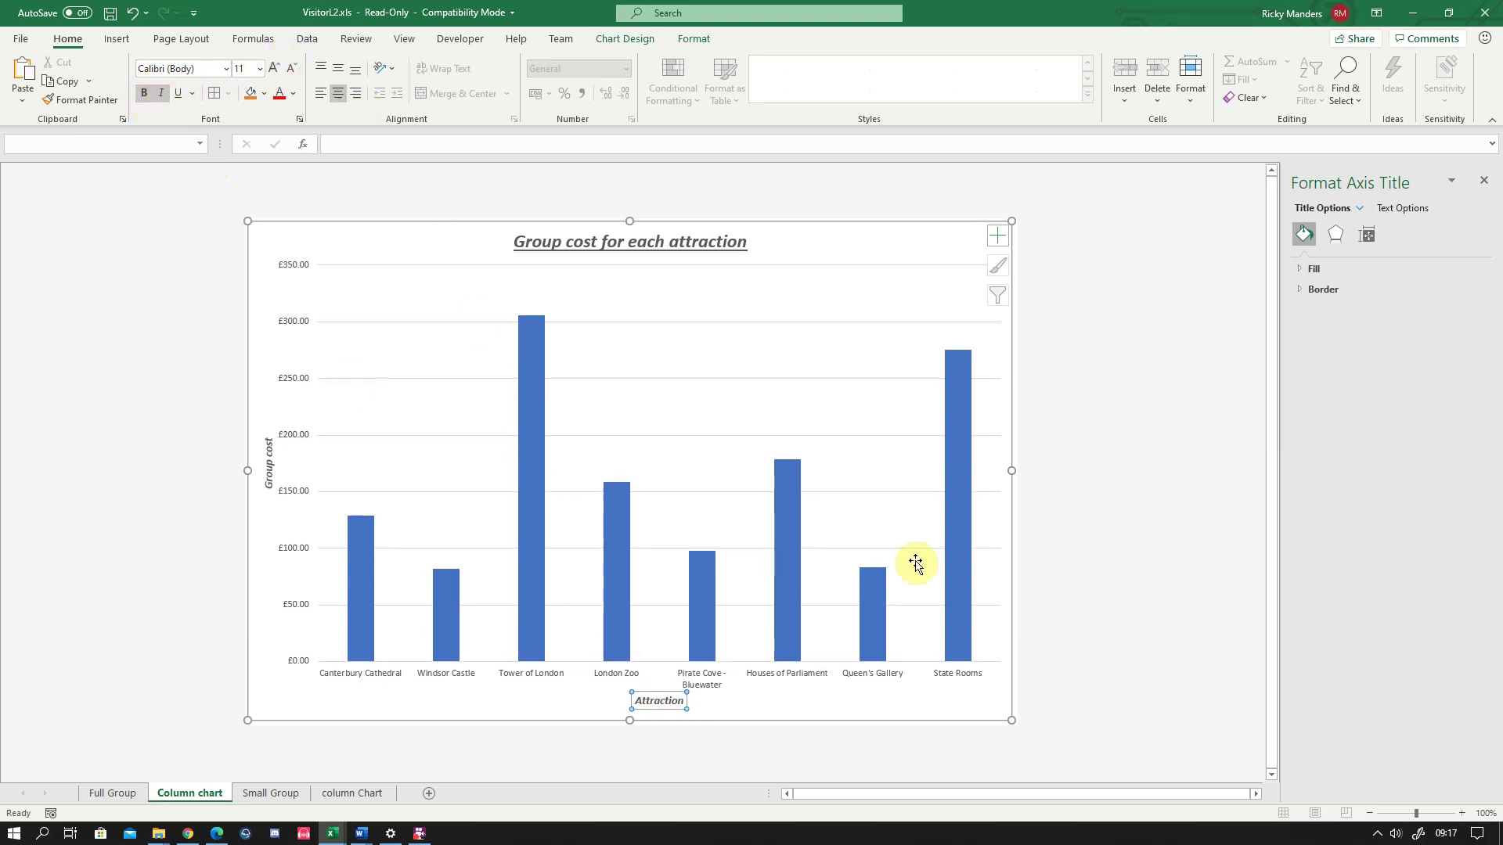
pyautogui.click(1172, 551)
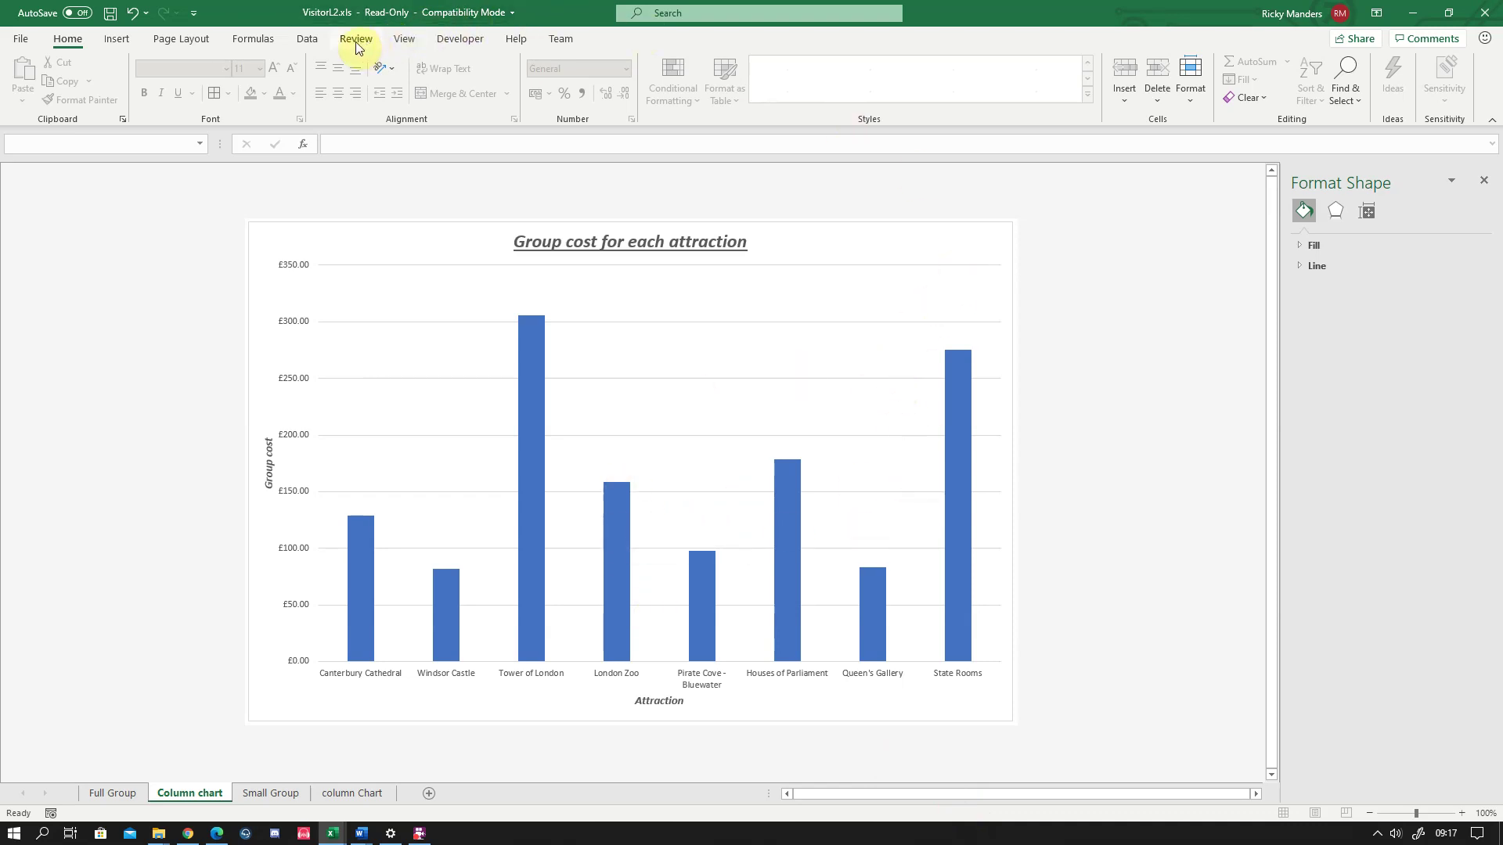
# Add a custom footer to the chart sheet with the author's full name in the center section
pyautogui.click(117, 39)
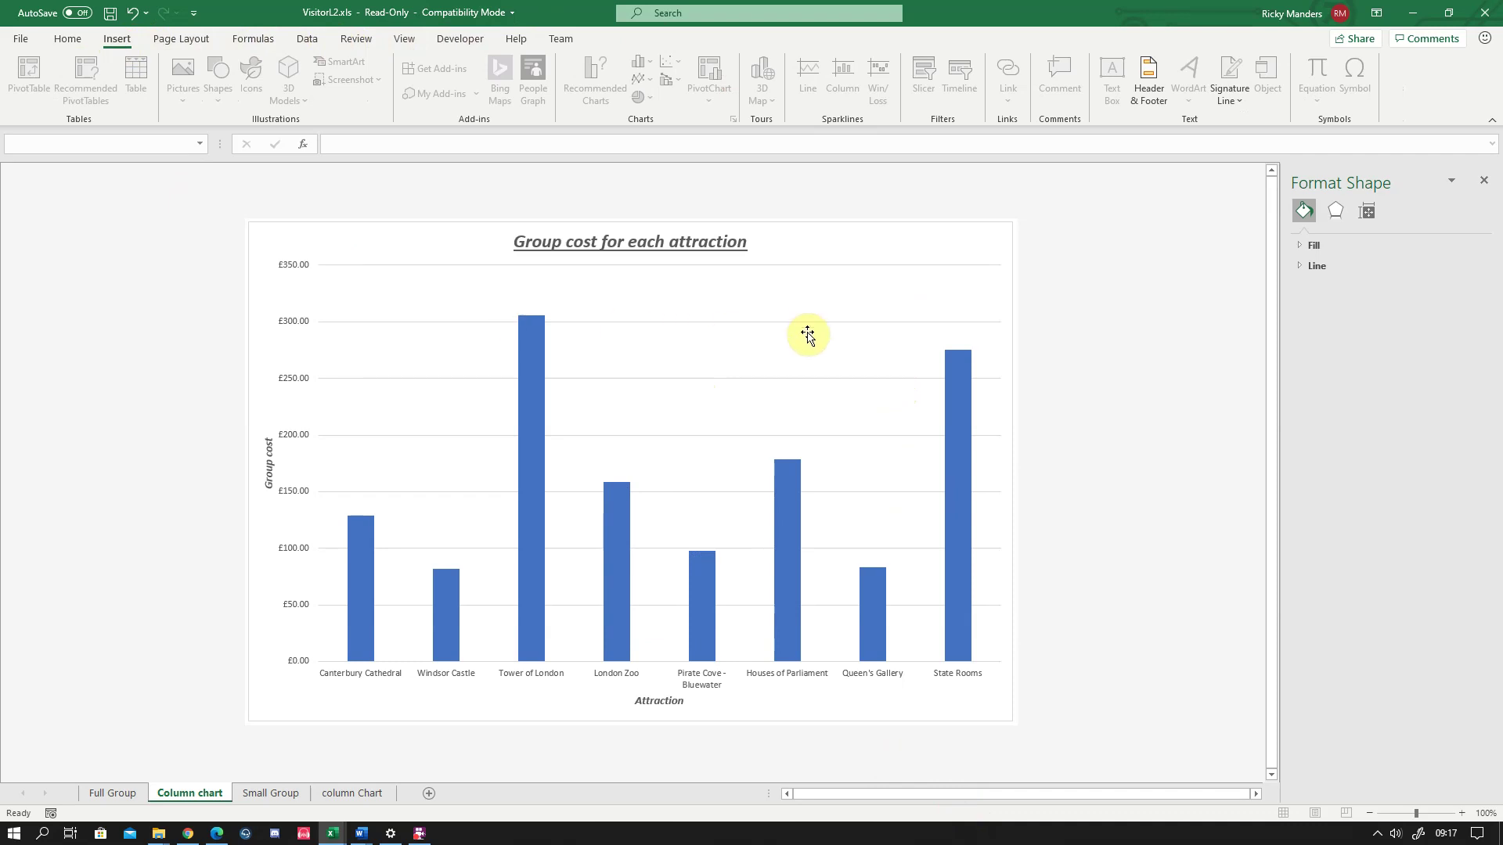
pyautogui.click(1151, 107)
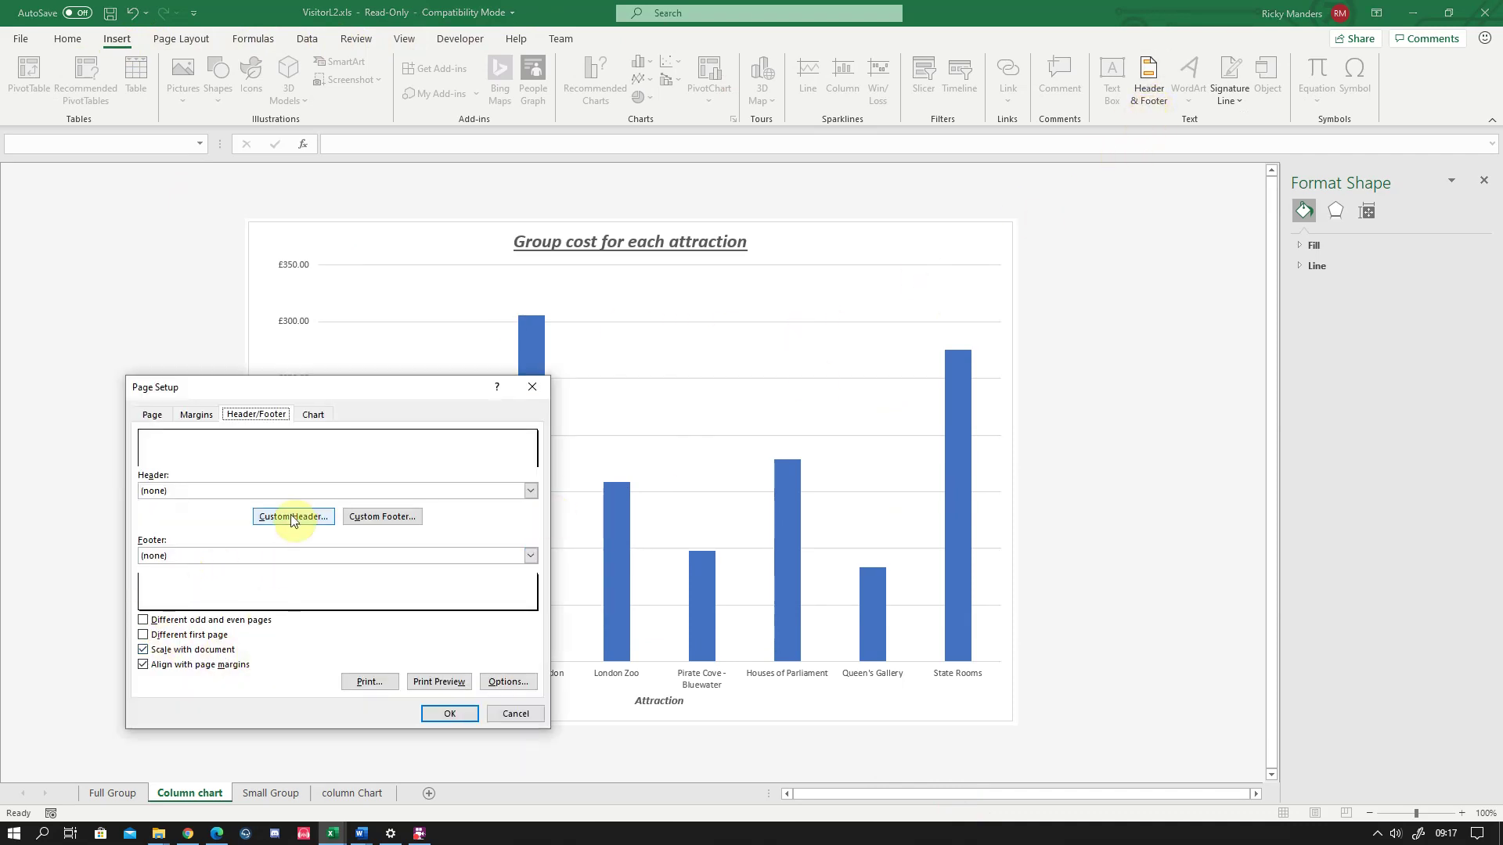
pyautogui.click(367, 516)
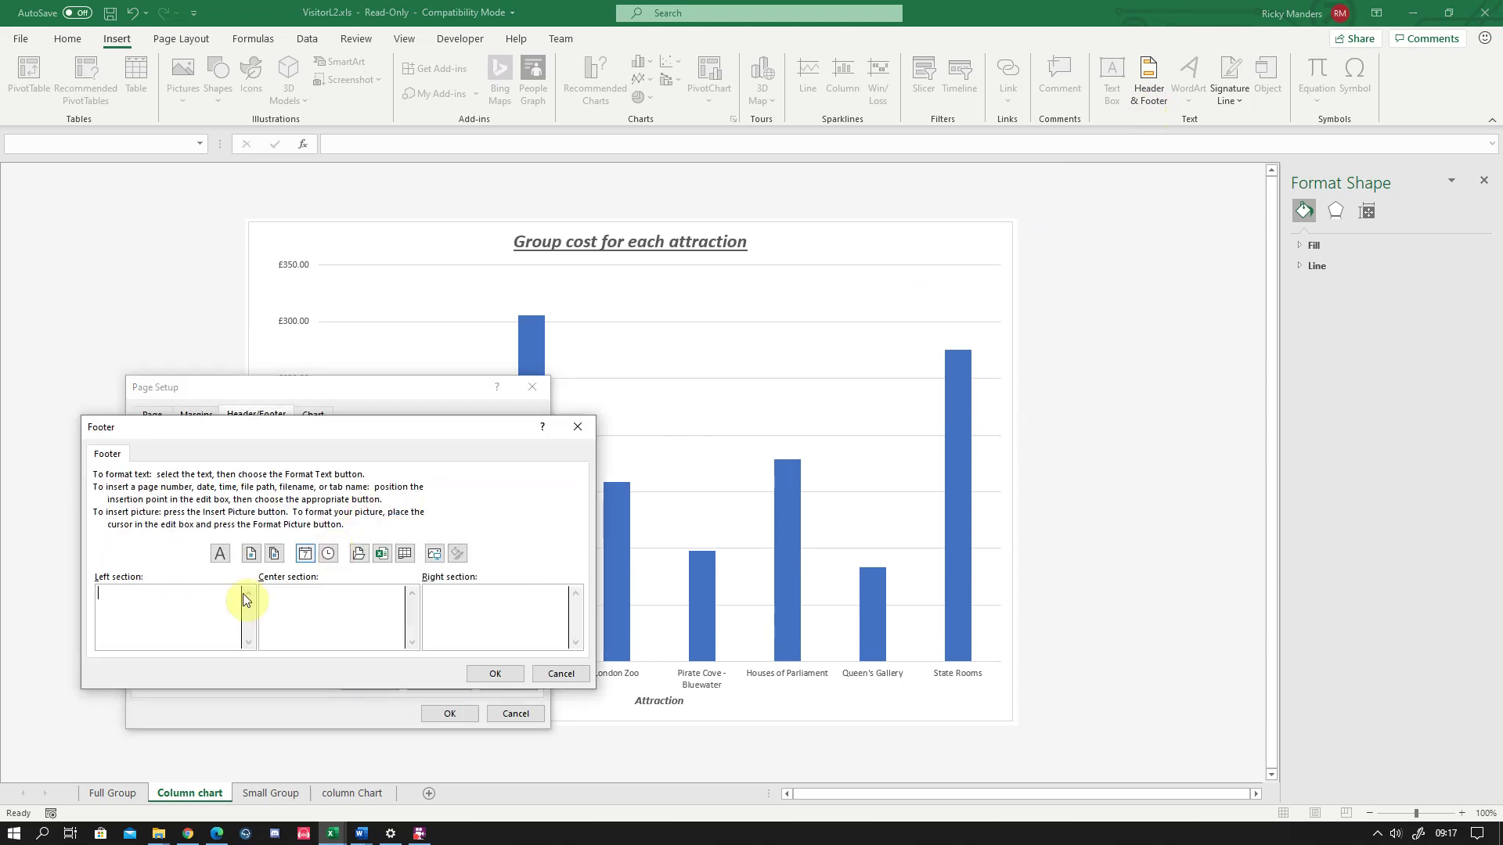
pyautogui.click(334, 603)
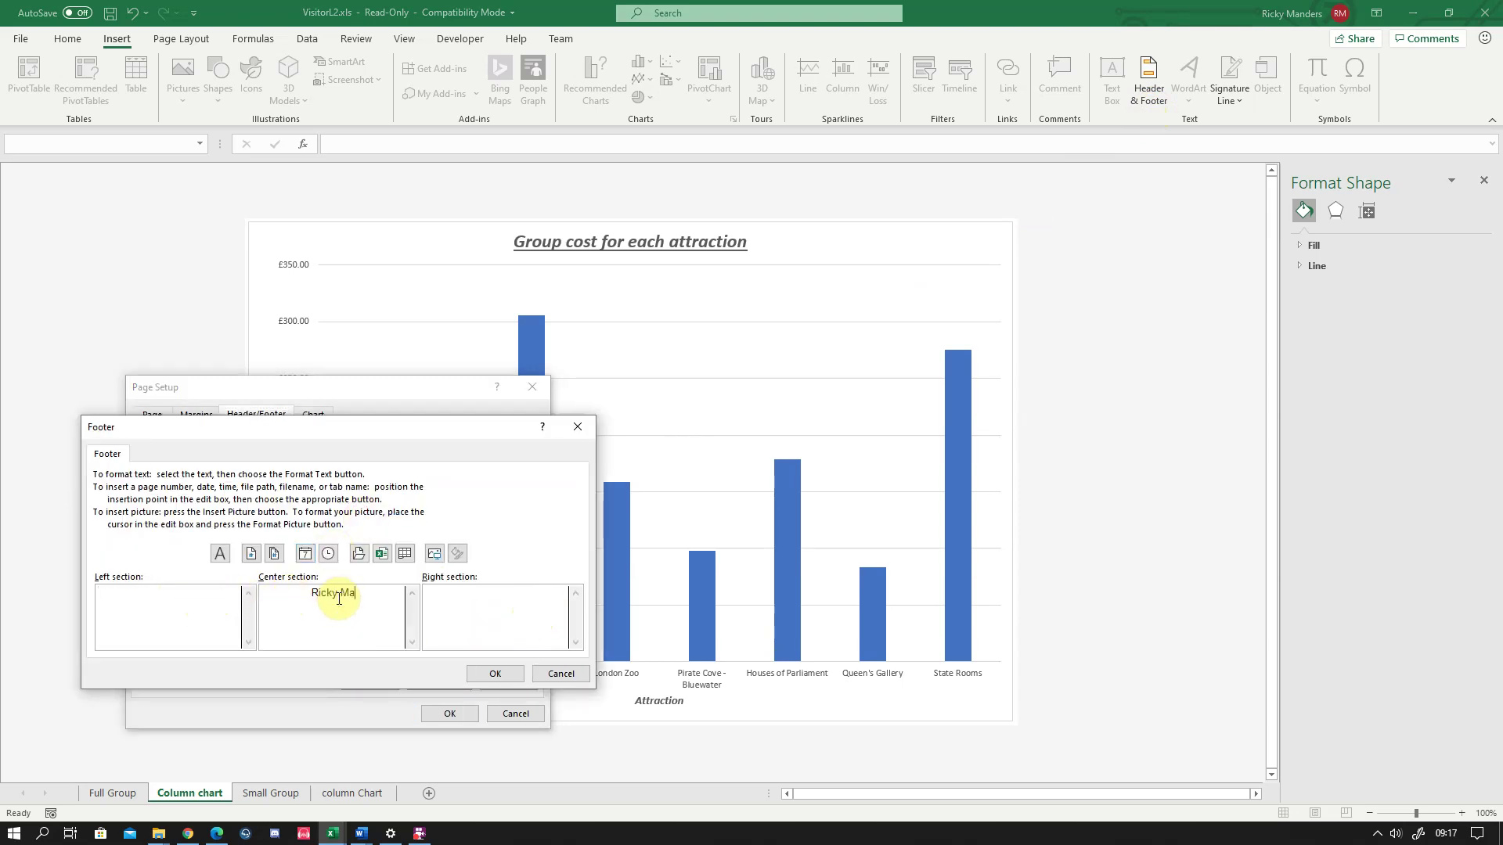
pyautogui.click(494, 674)
pyautogui.click(448, 724)
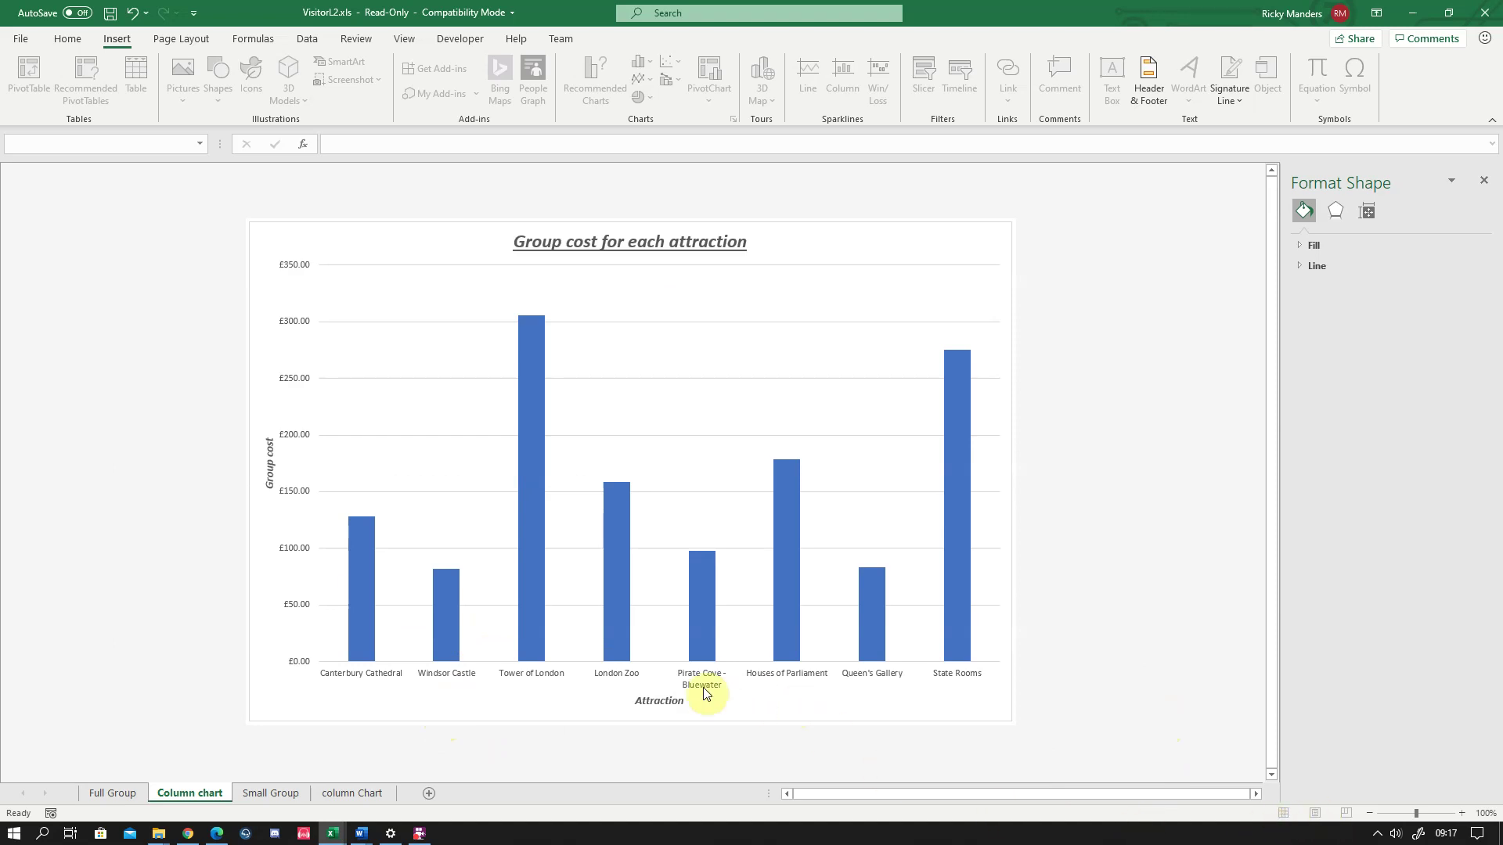
# Check the chart sheet's footer in the print preview and return to the workbook
pyautogui.click(26, 38)
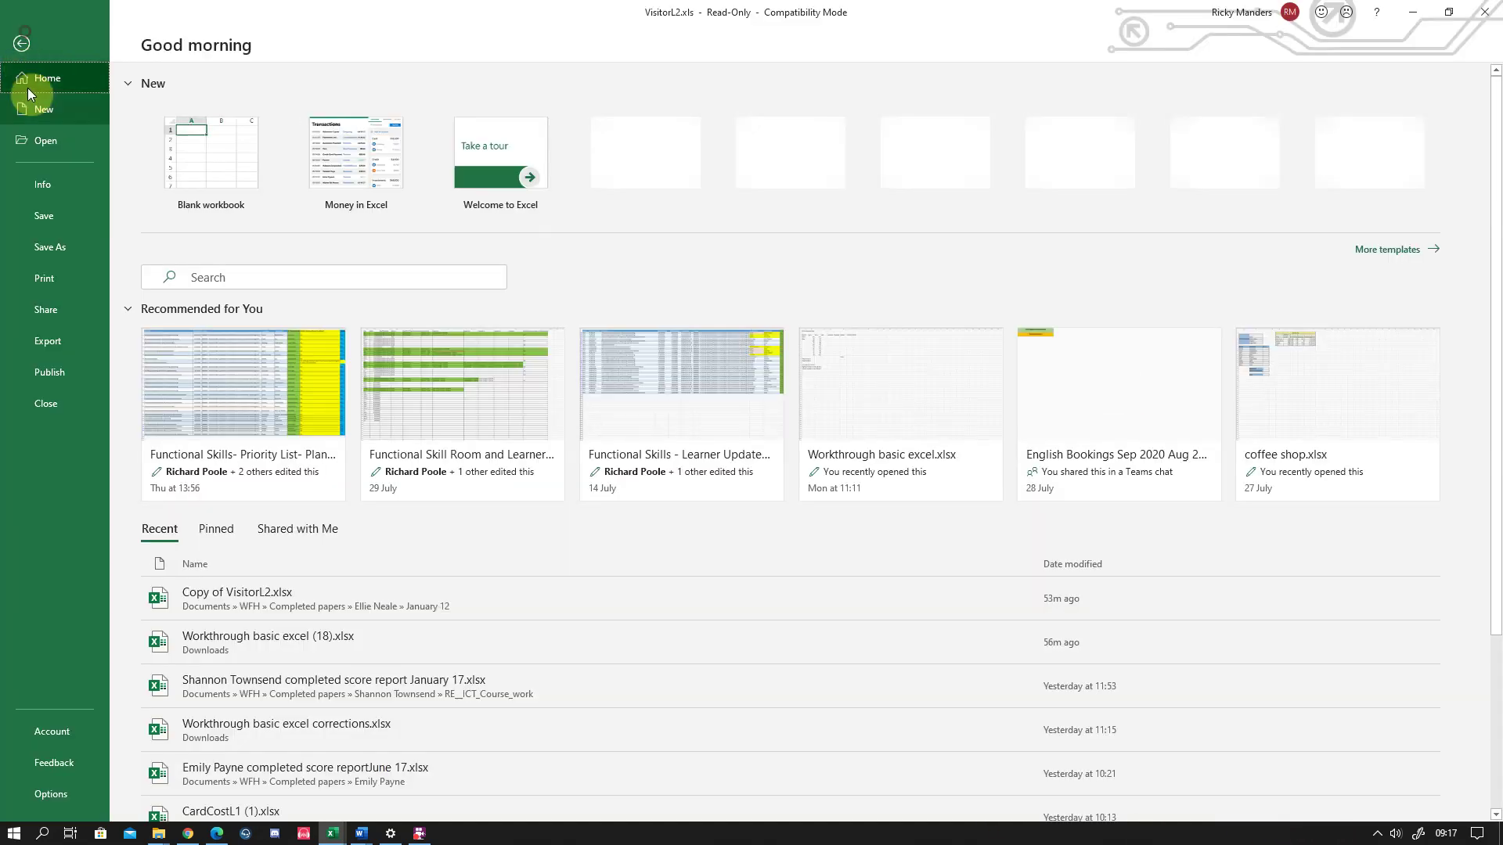
pyautogui.click(47, 295)
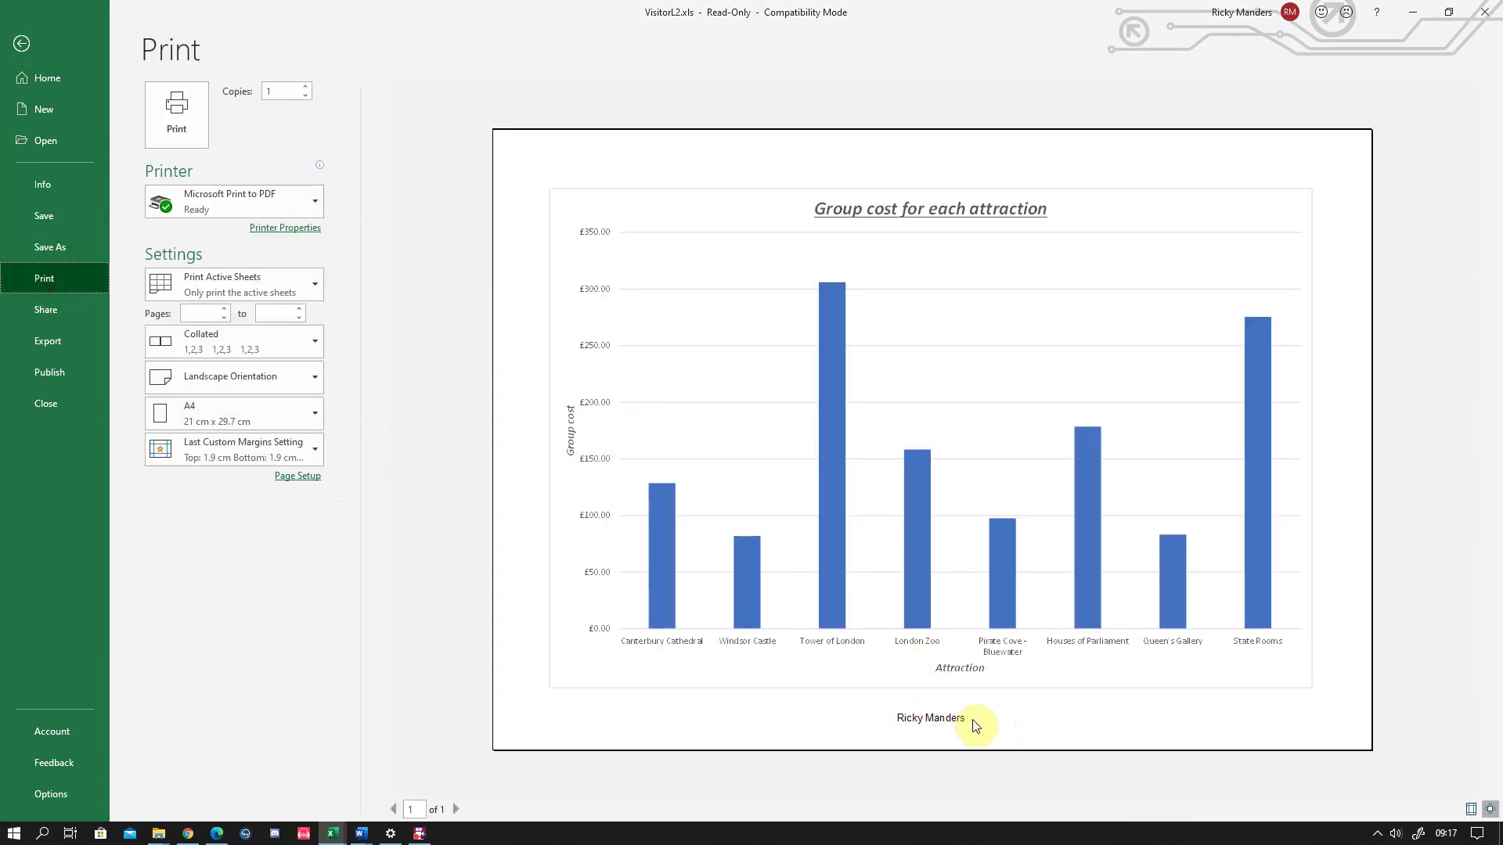
pyautogui.click(21, 43)
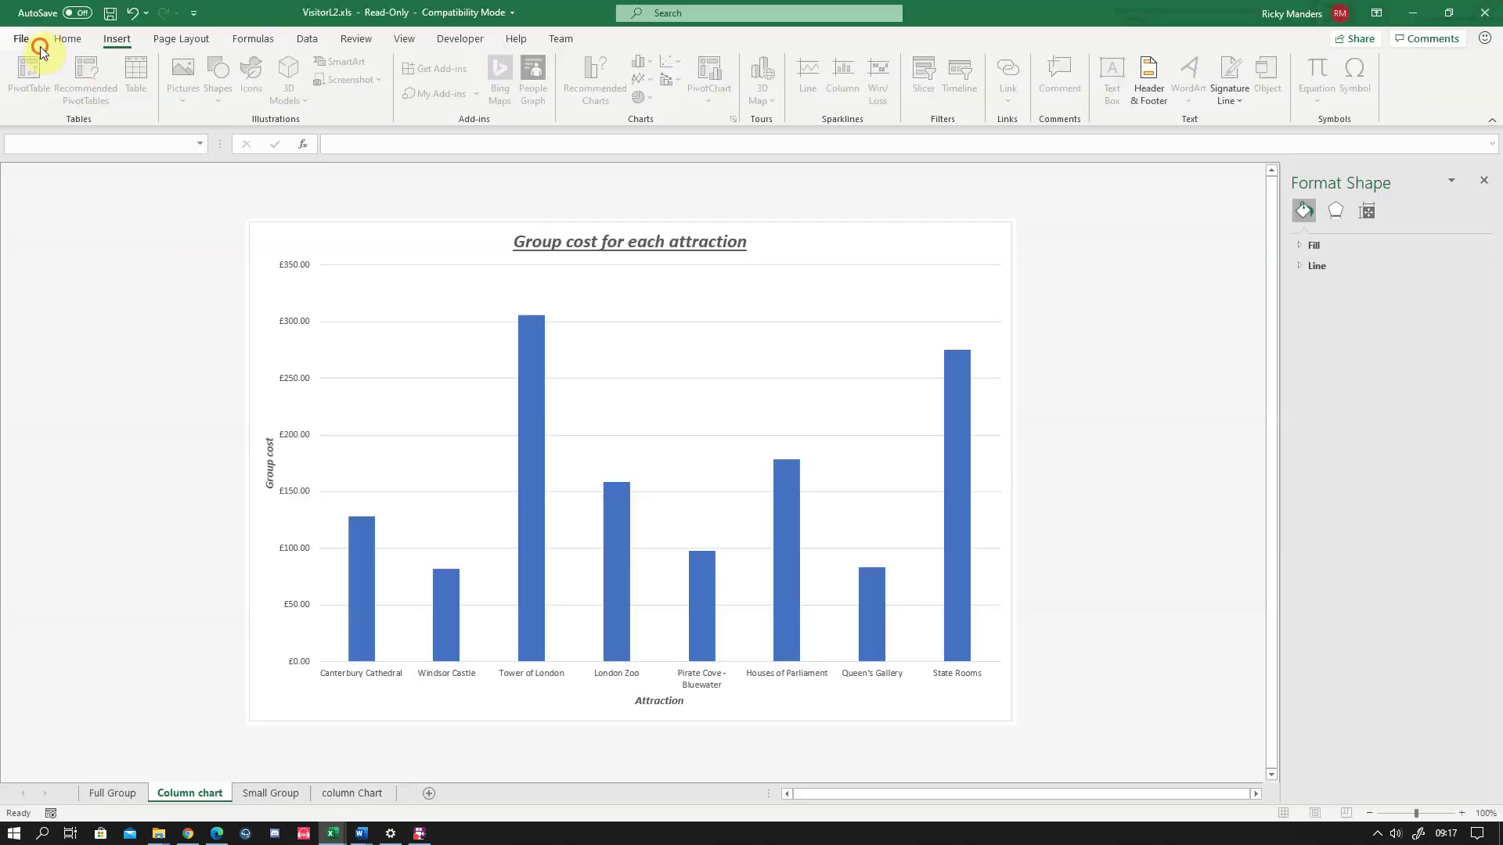